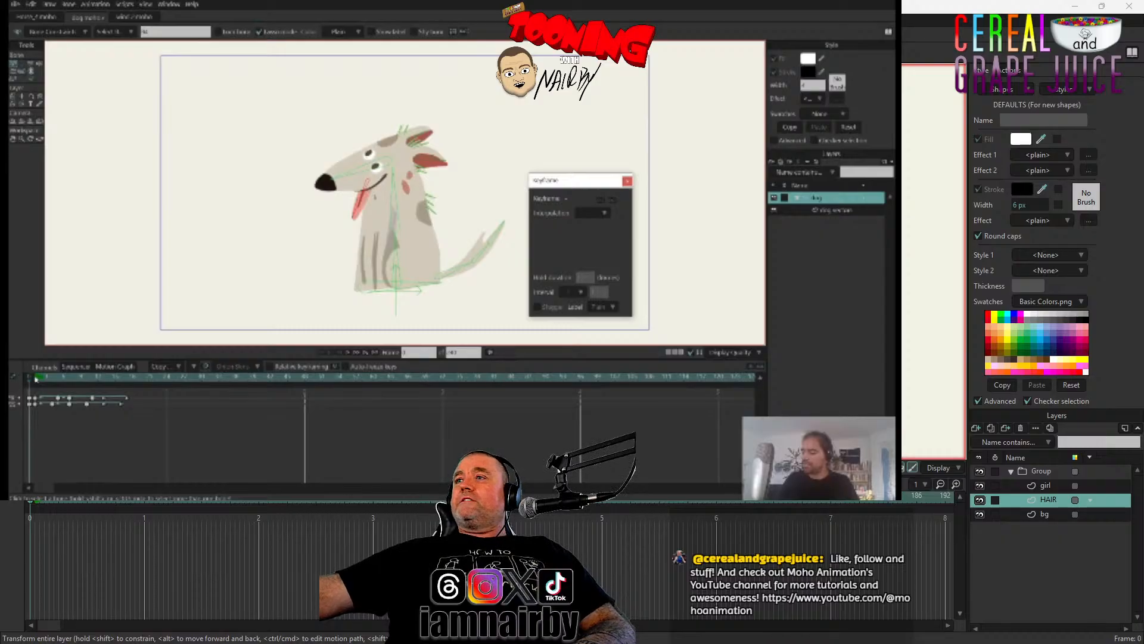
Switch to the Tutorial 9.1 Wind Dynamics document and read the instructions on selecting a bone layer and the hair bones
key(alt+Tab)
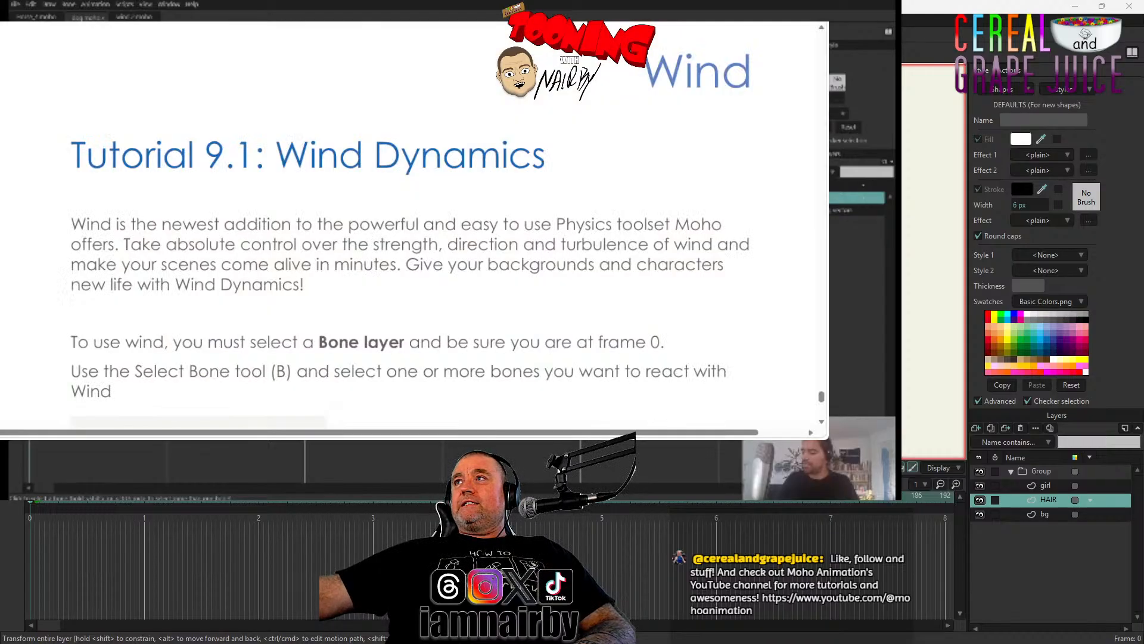
scroll(411, 226, down, 5)
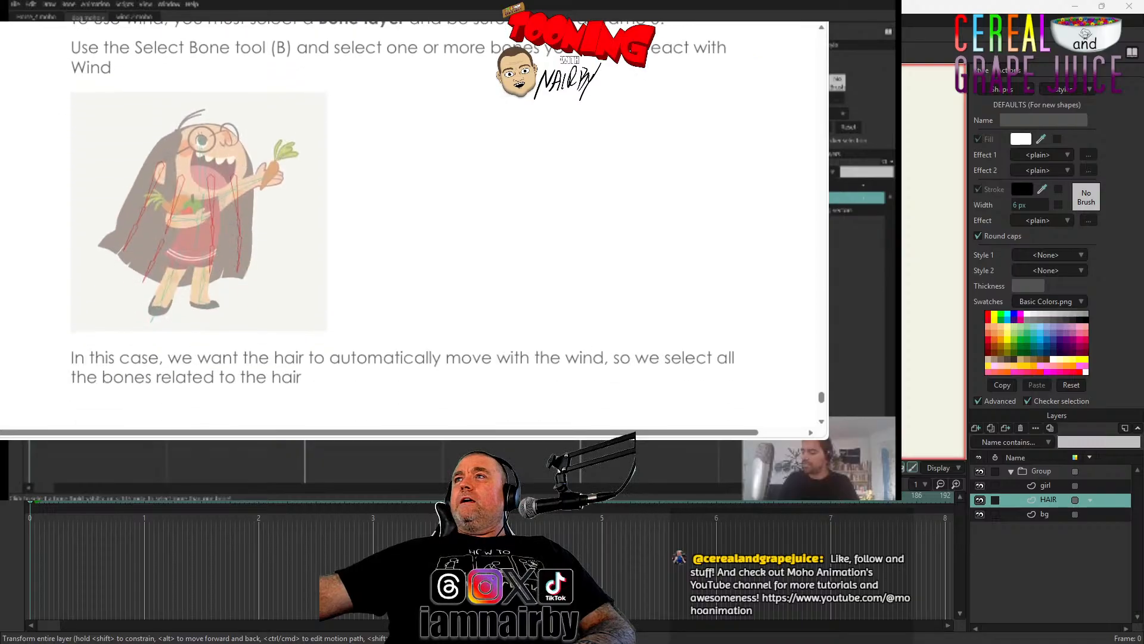
scroll(412, 226, up, 1)
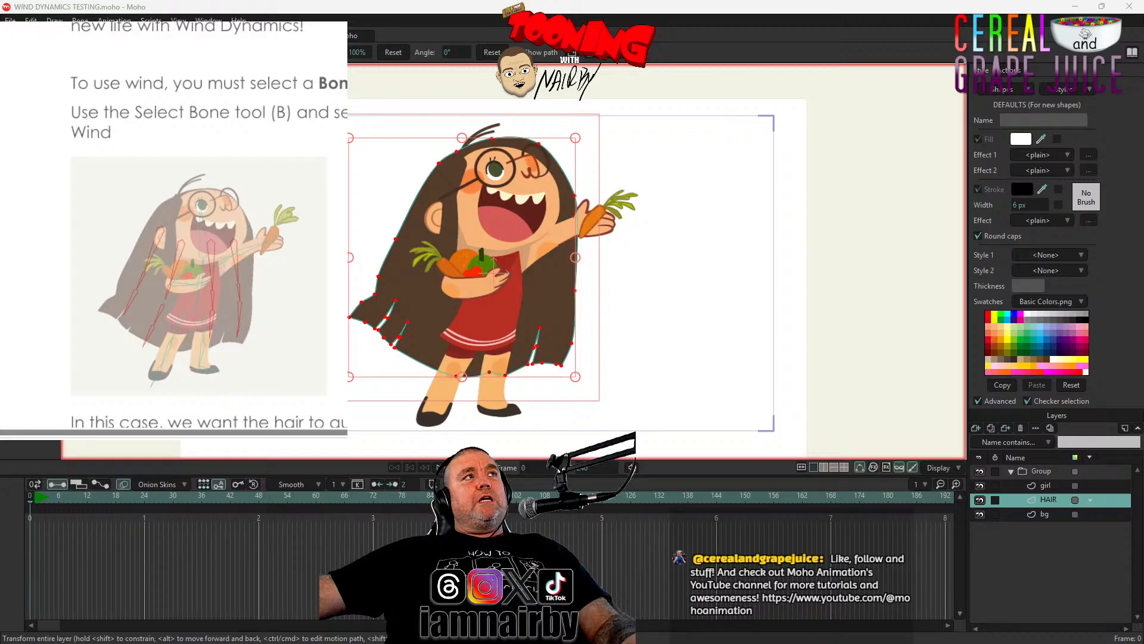
Set the project's frame rate to 30 fps in the project settings and save the WIND DYNAMICS TESTING file
click(10, 21)
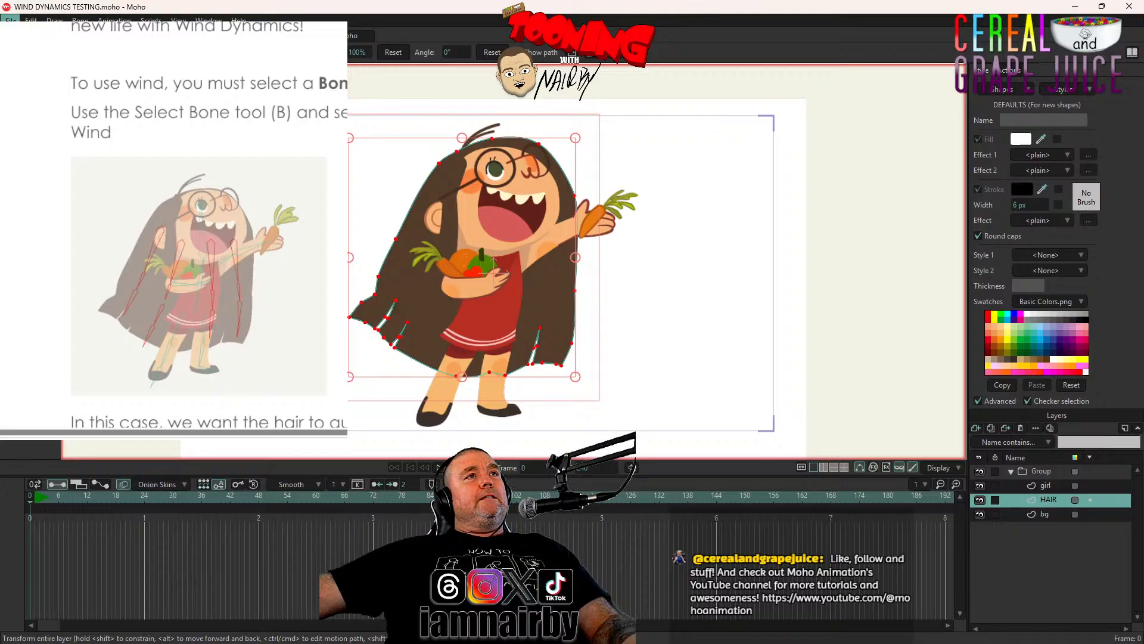
click(350, 285)
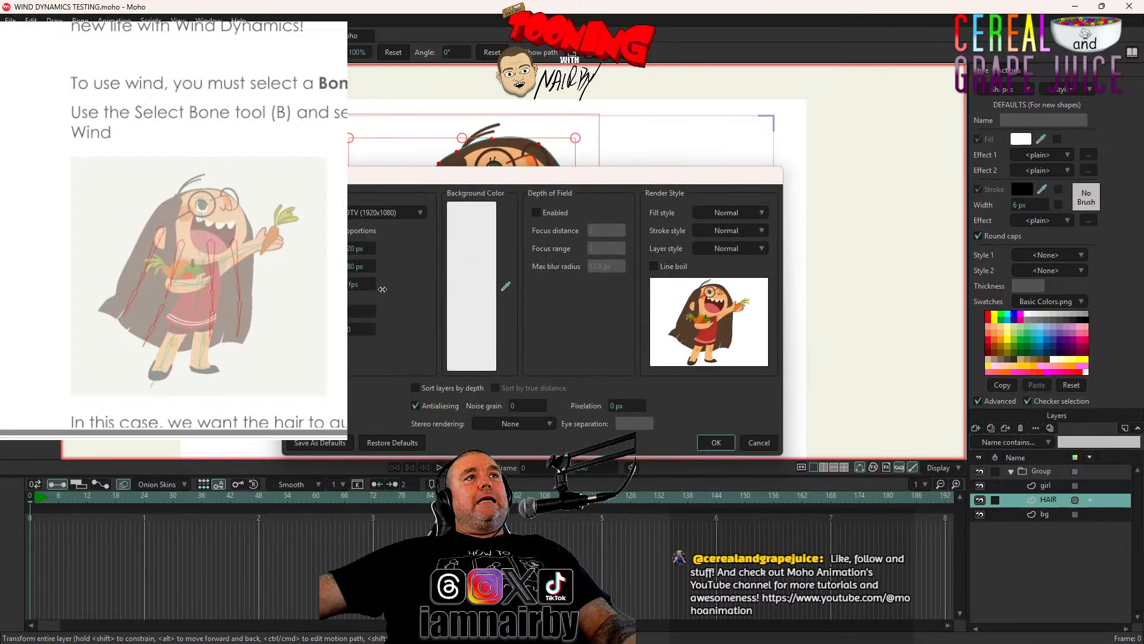
click(717, 443)
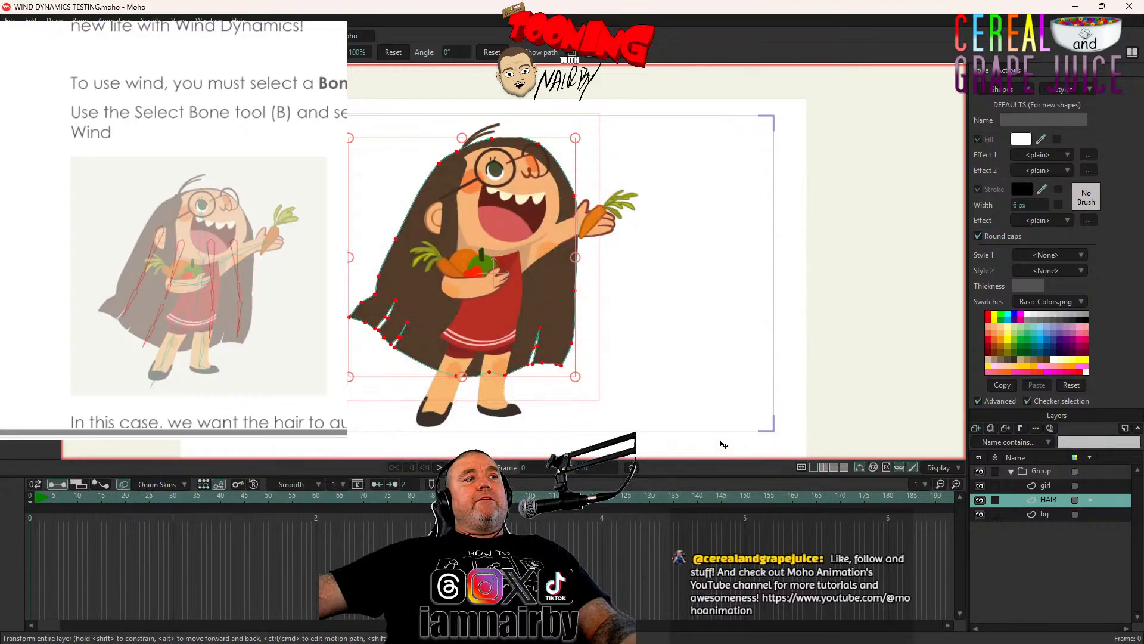
key(ctrl+s)
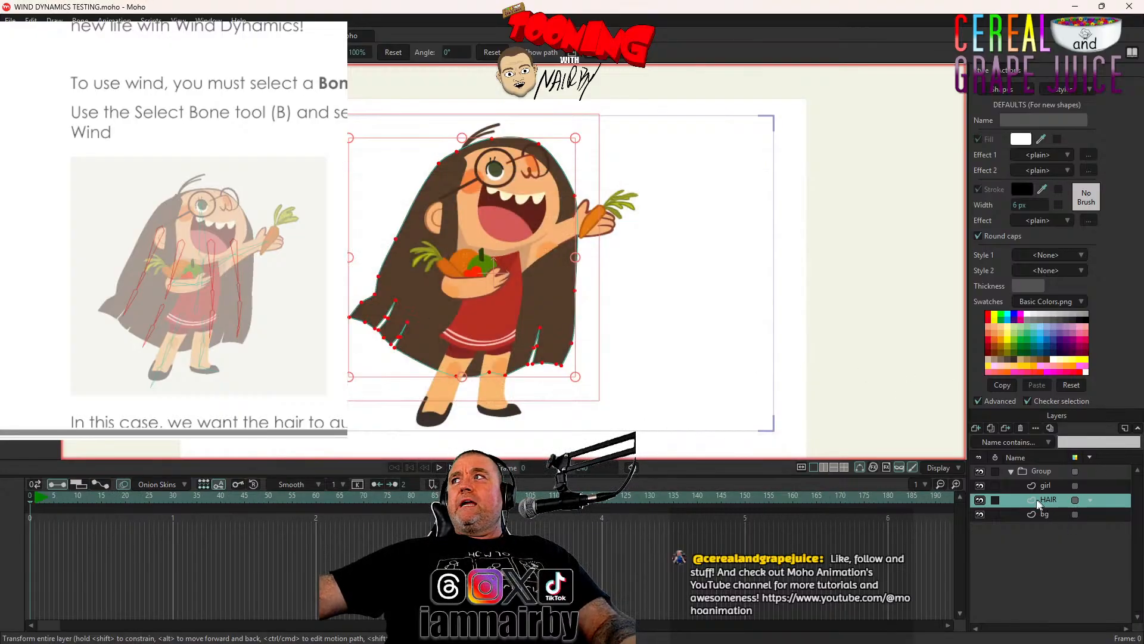
Add a bone layer named HAIR above the existing HAIR vector layer and nest the vector layer inside it
click(979, 429)
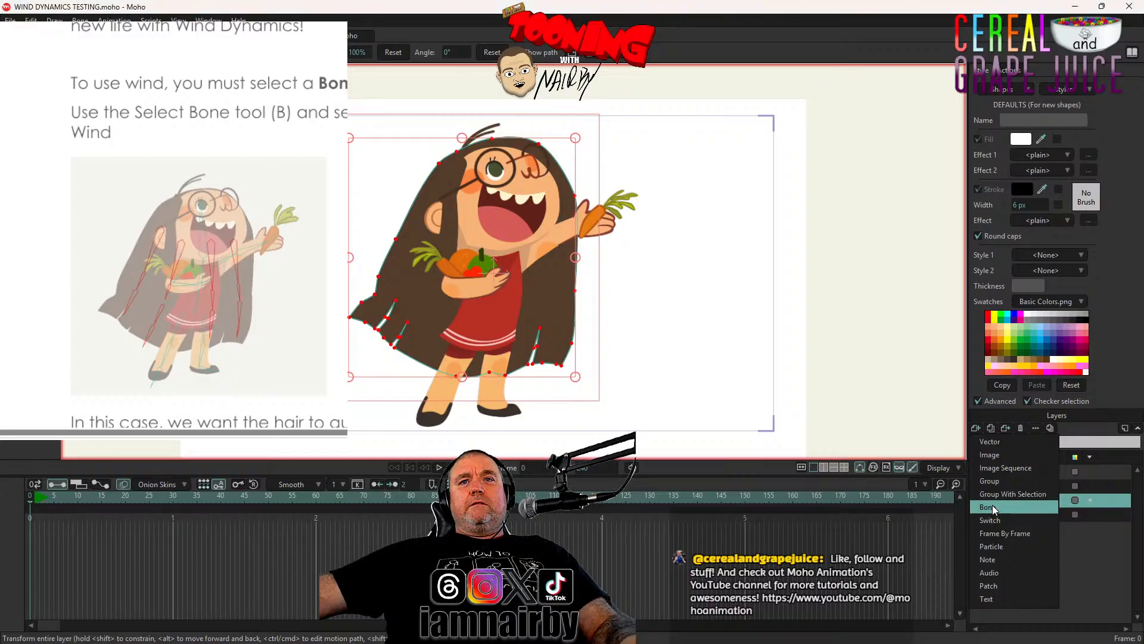
click(1046, 504)
double_click(1047, 502)
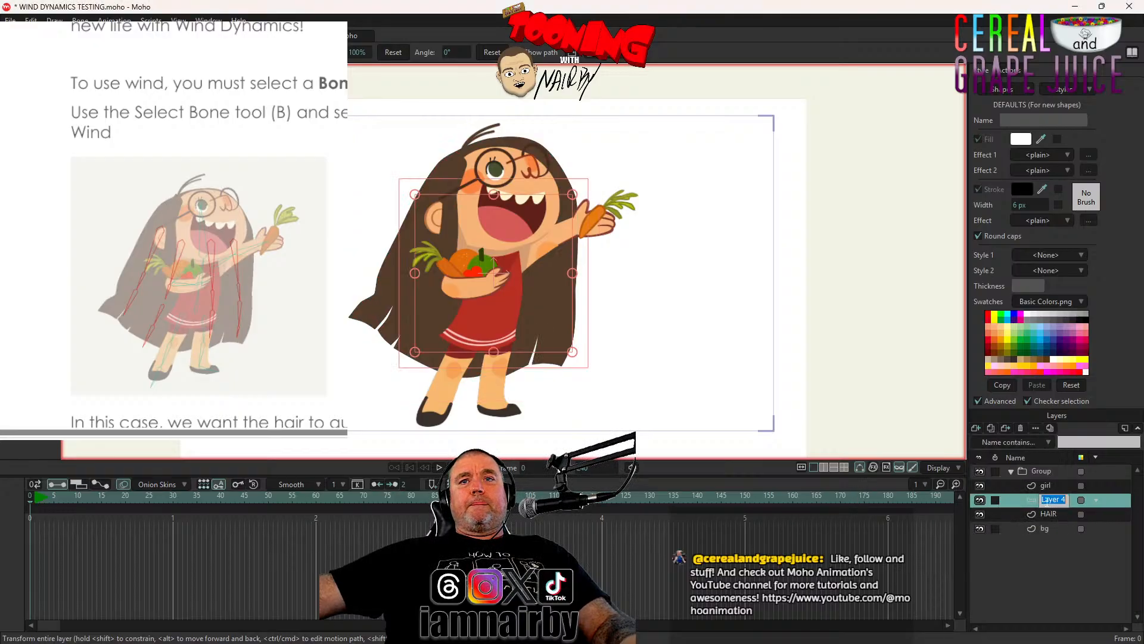
text(hai)
key(BackSpace)
key(BackSpace)
key(BackSpace)
text(HA)
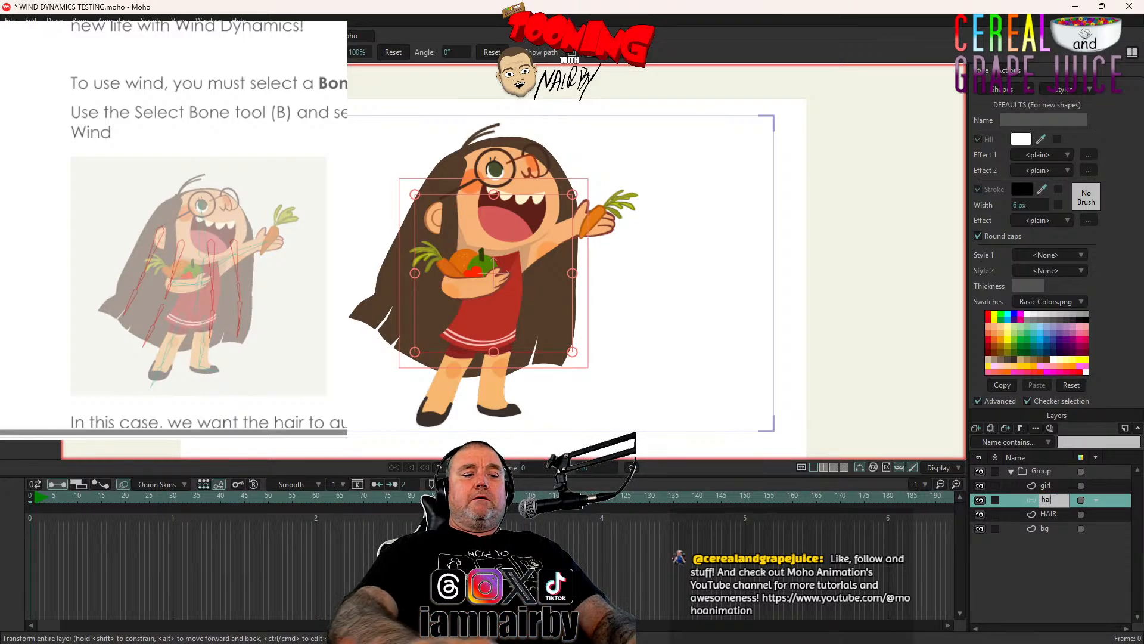
text(IR 4)
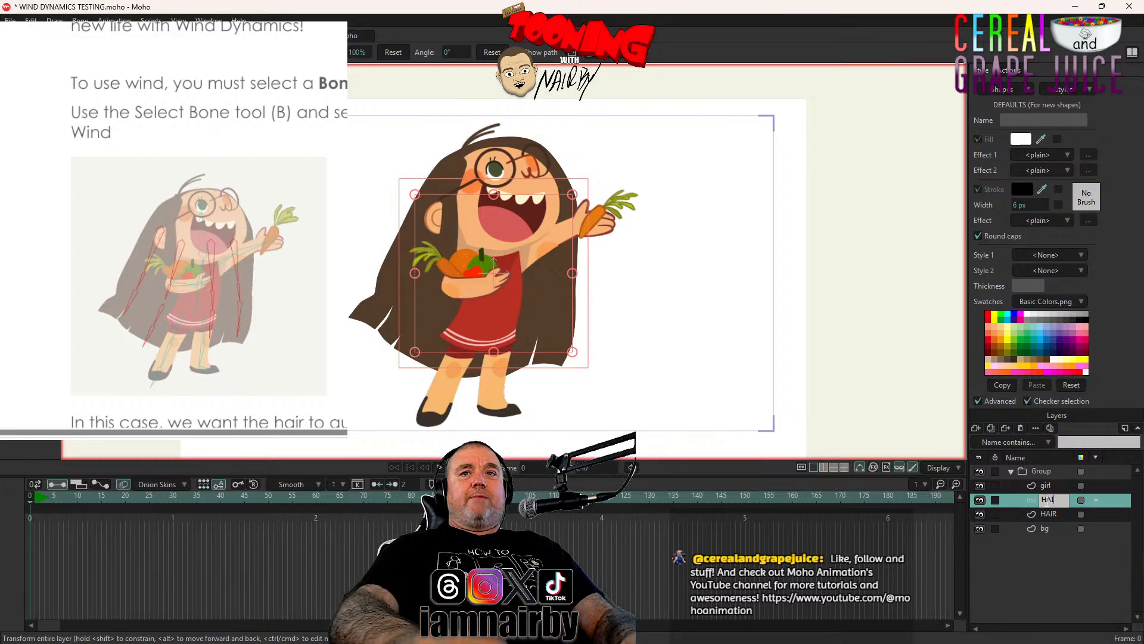
key(Return)
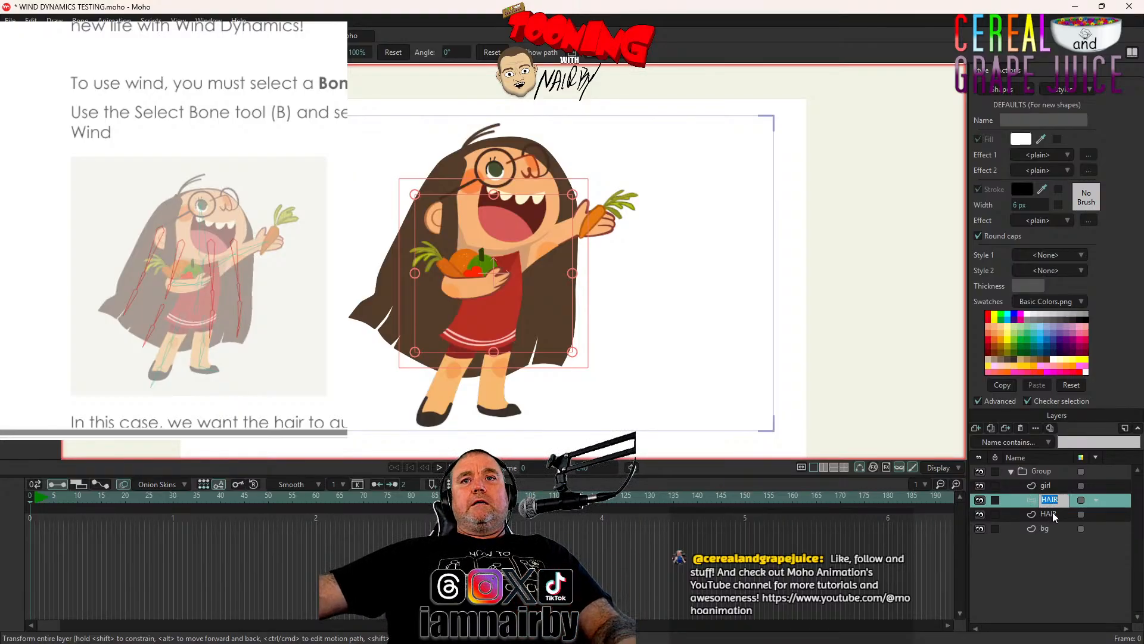
drag(1053, 513, 1063, 503)
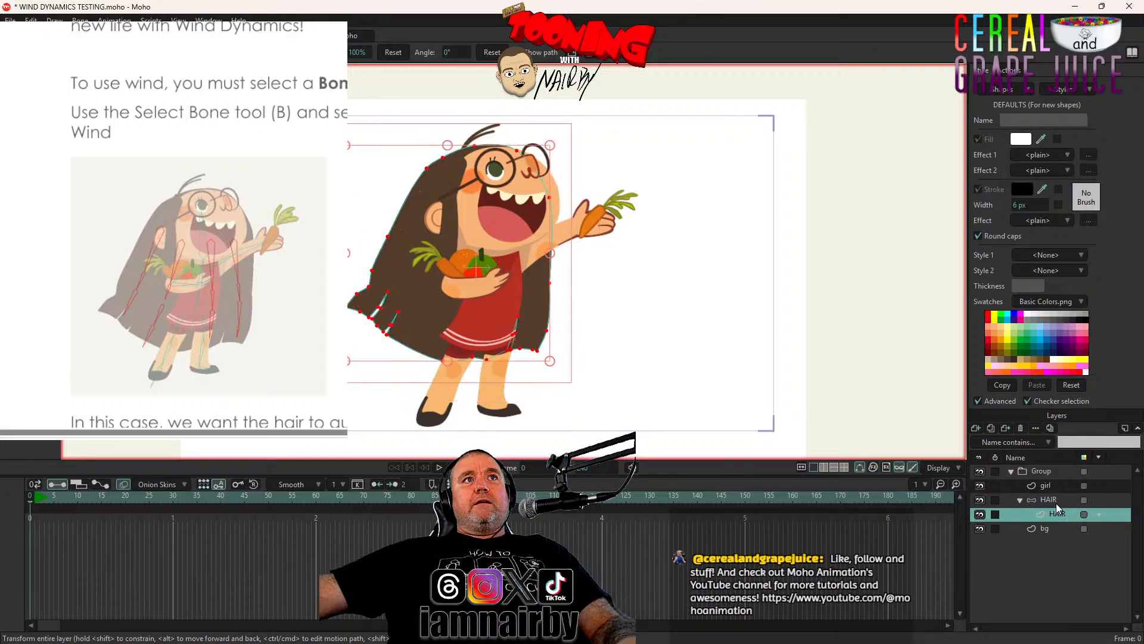
On the HAIR bone layer, draw a short root bone above the girl's forehead and a bone chain down the far-left hair
click(1056, 503)
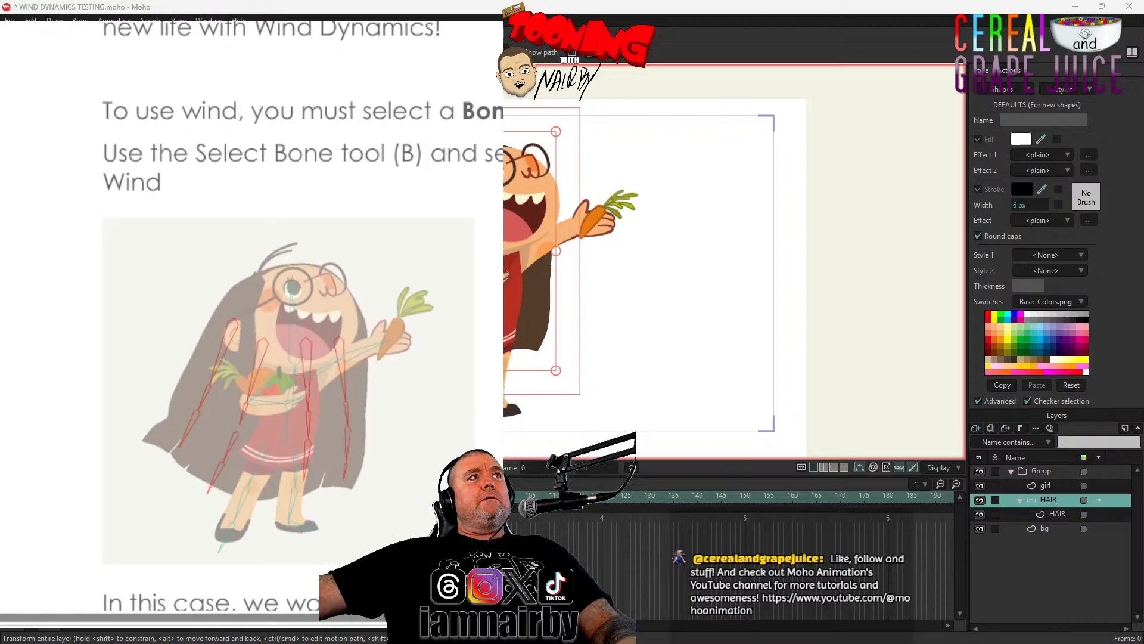
key(a)
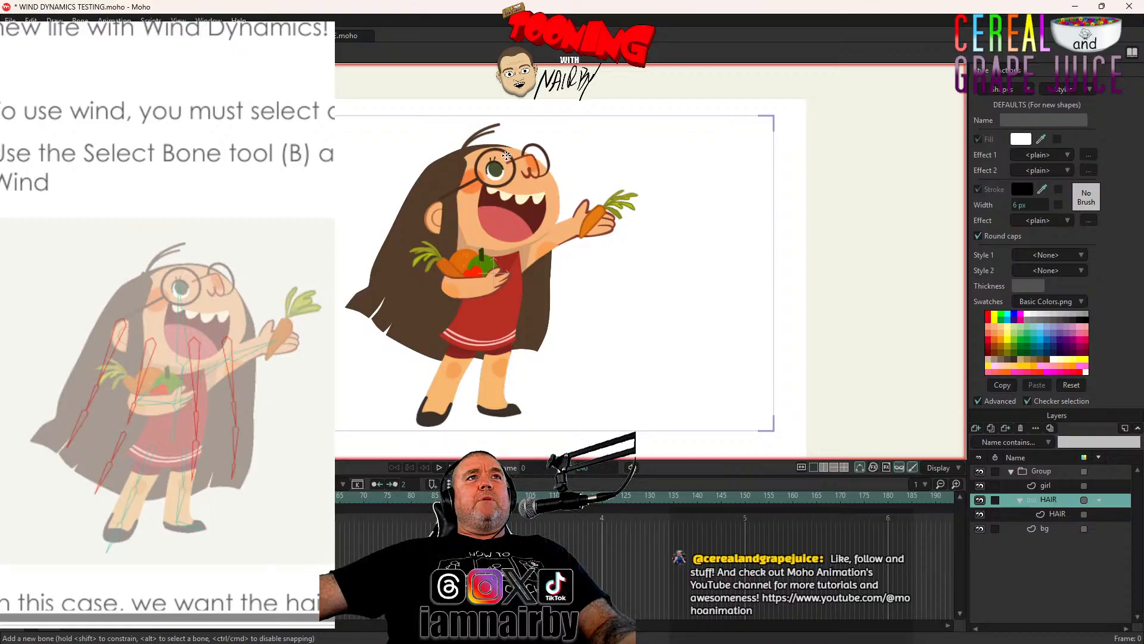
drag(507, 155, 511, 127)
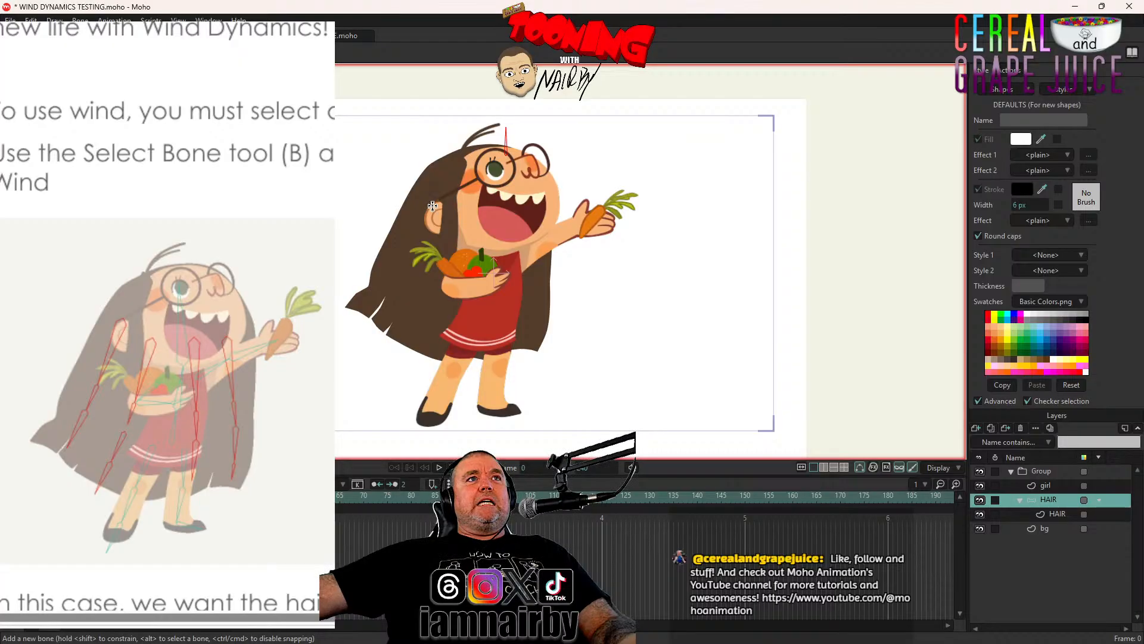
drag(434, 202, 414, 241)
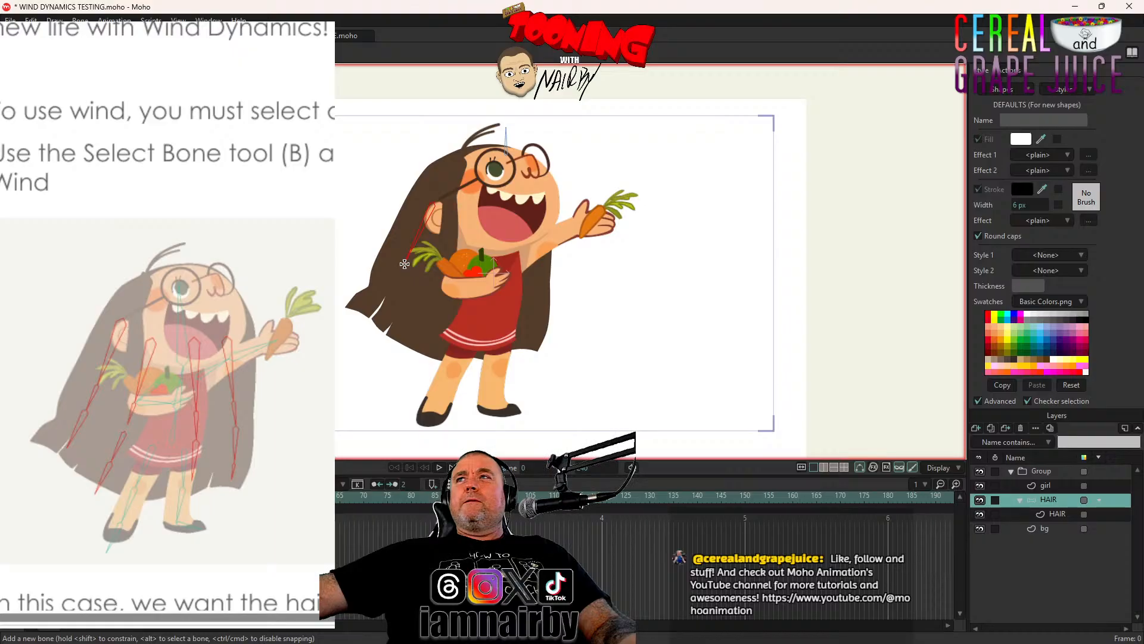
drag(405, 264, 378, 311)
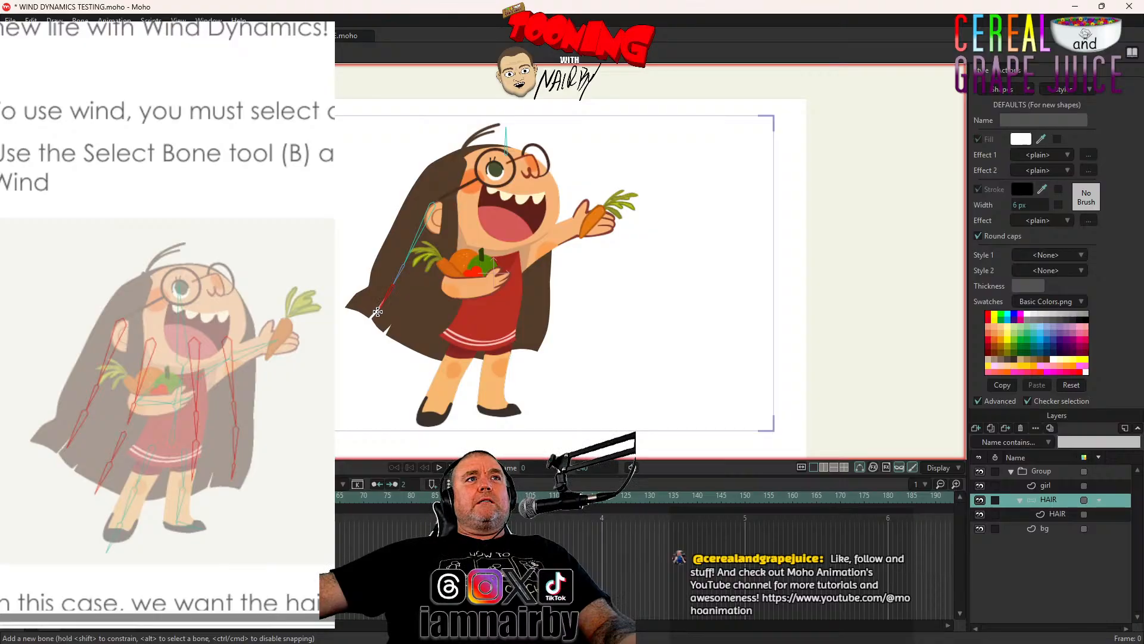
Draw a second bone chain, parented to the root bone, from beside the ear down to the lower-left hair tips
key(b)
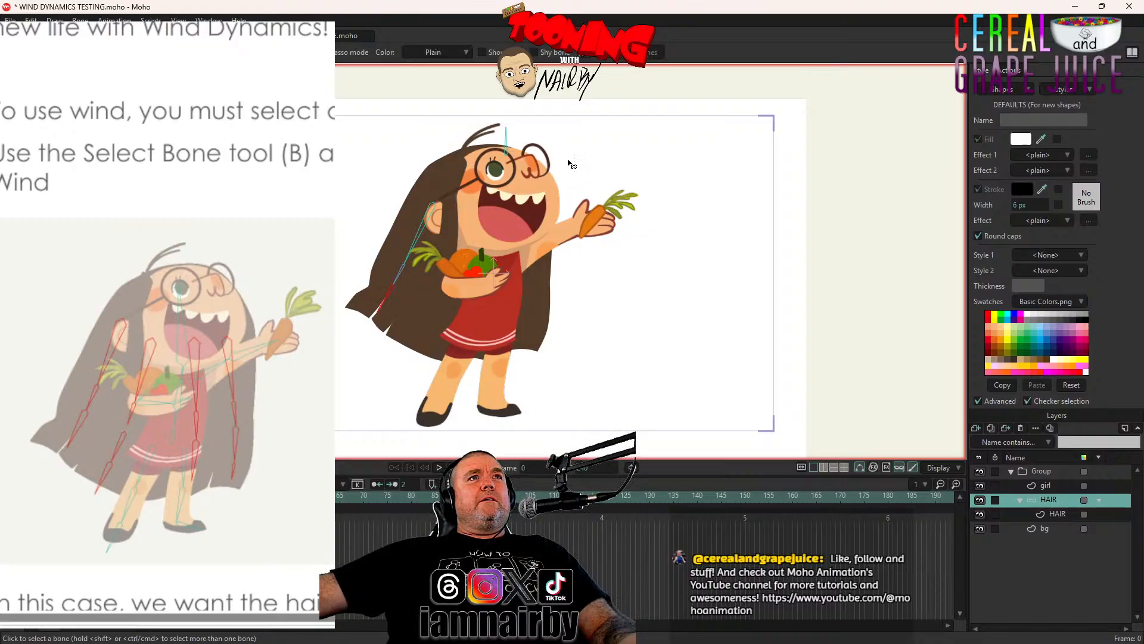
click(507, 146)
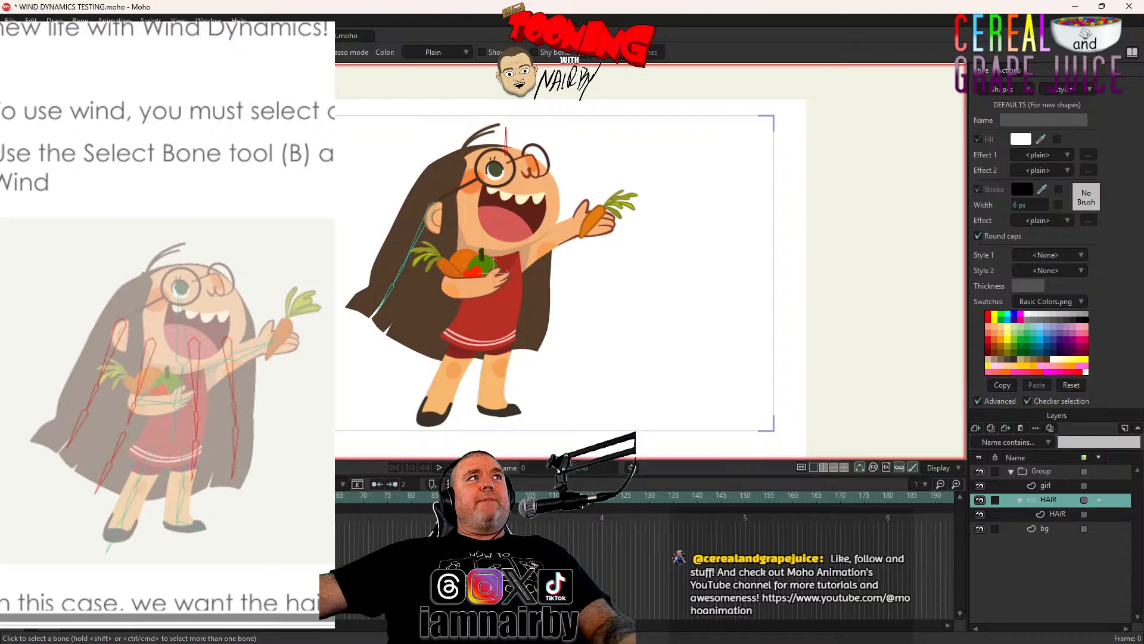
key(a)
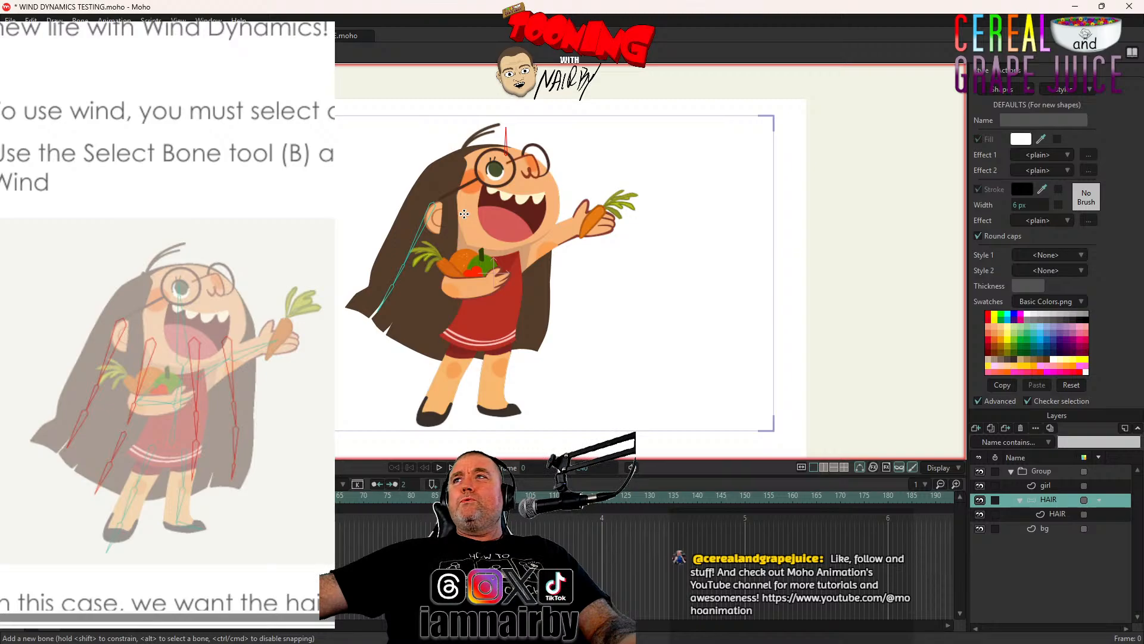
drag(464, 213, 425, 306)
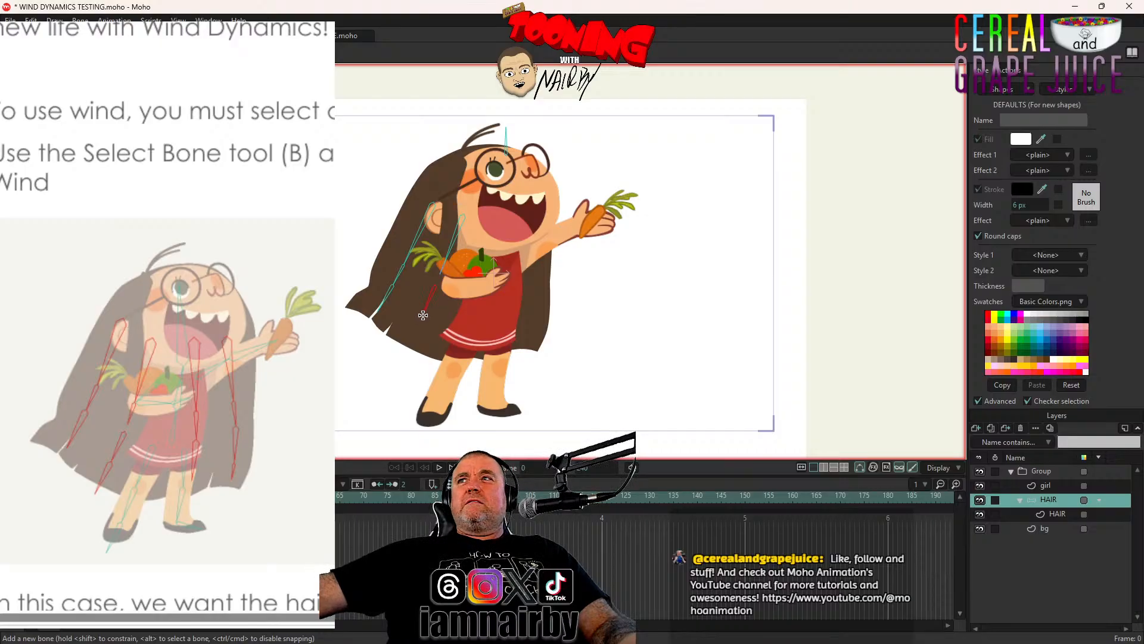
click(426, 313)
drag(426, 313, 404, 351)
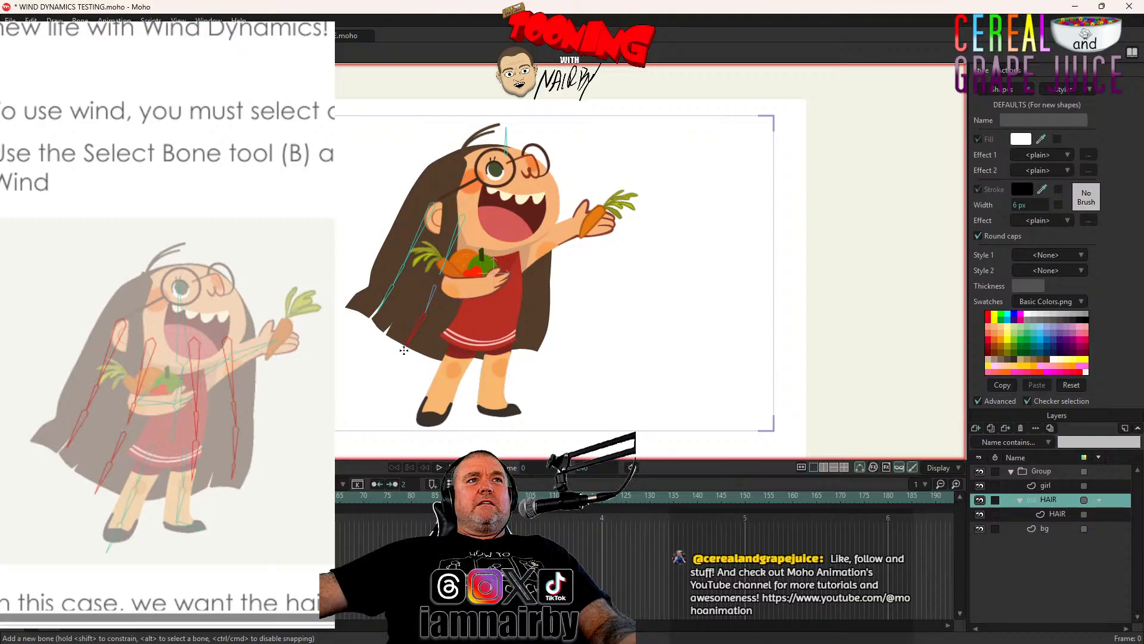
Draw a third bone chain, parented to the root bone, straight down from the mouth to the dress hem
key(b)
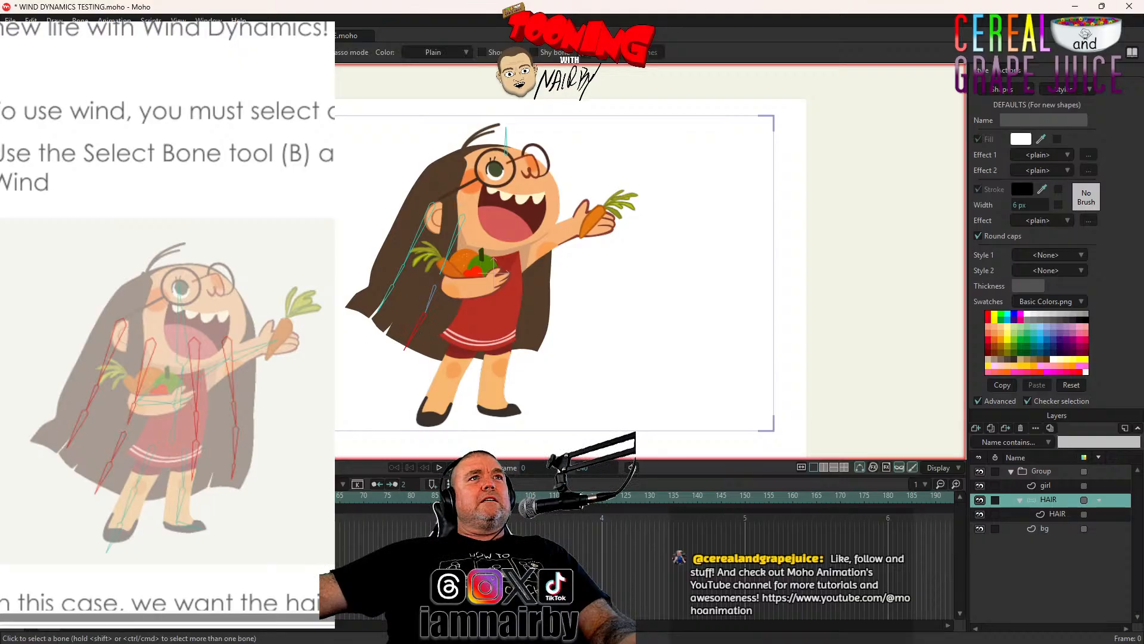
click(508, 148)
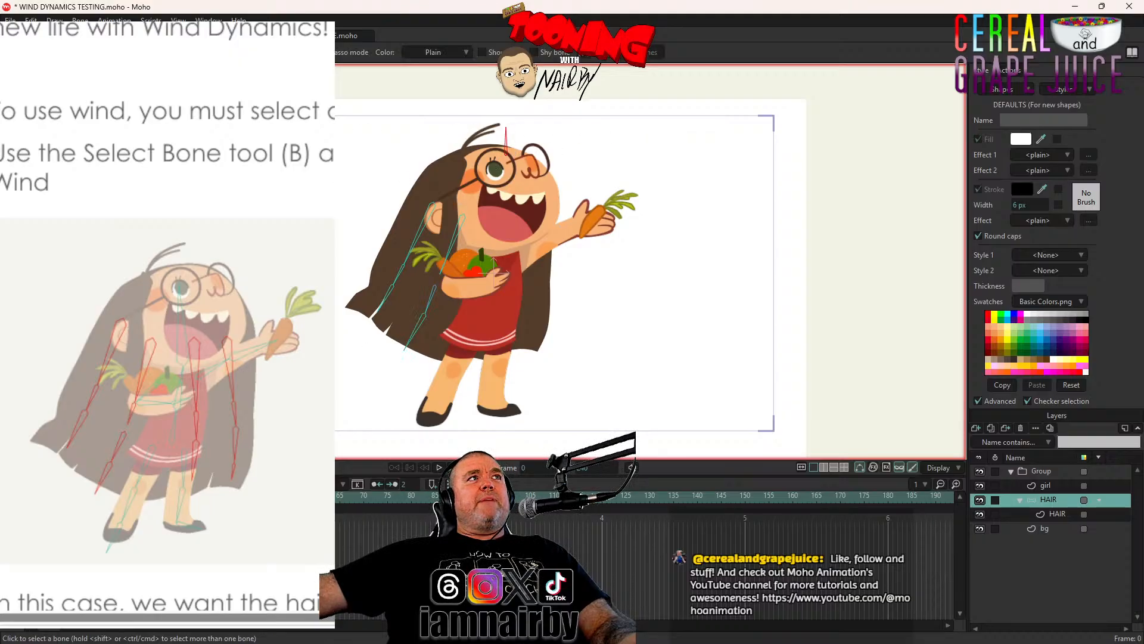
key(a)
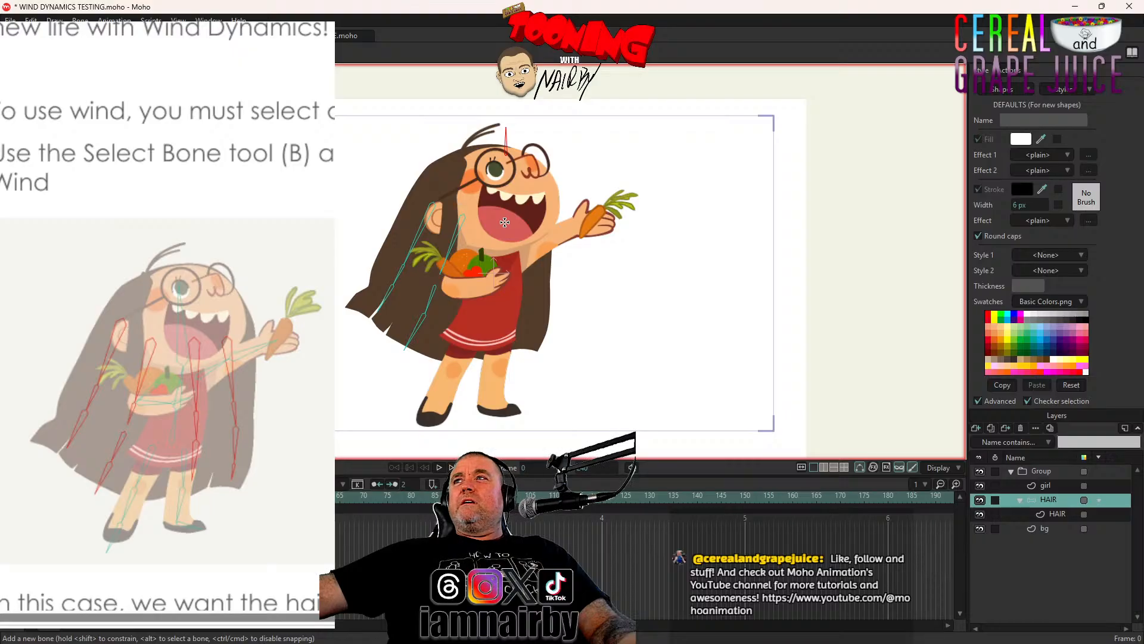
drag(505, 222, 504, 276)
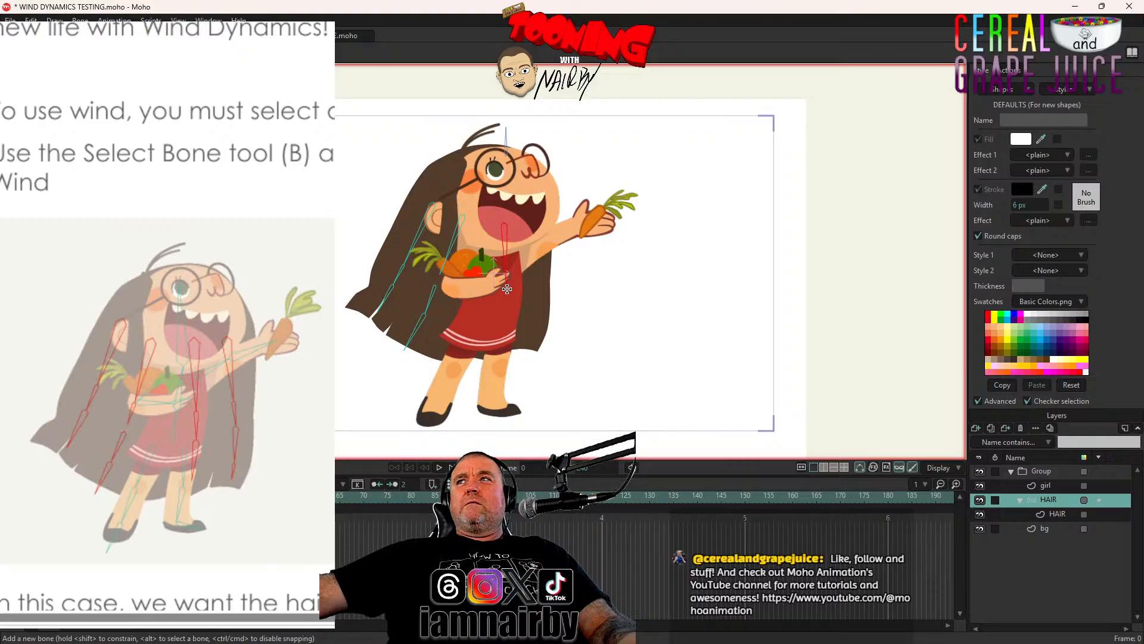
drag(507, 289, 504, 344)
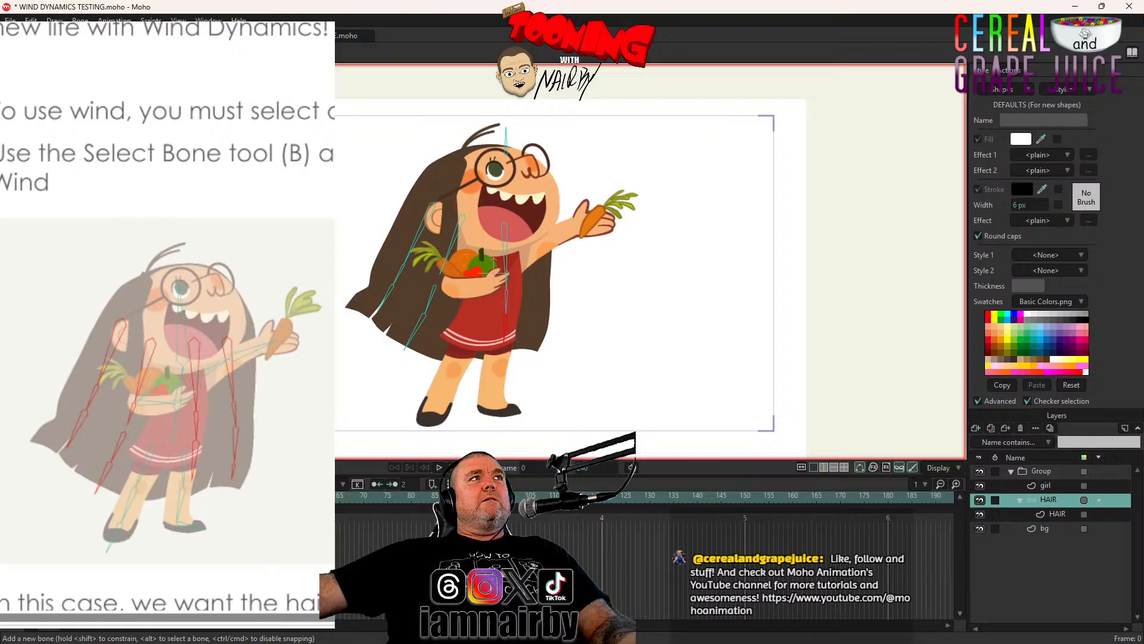
Draw a fourth bone chain, parented to the root bone, down the hair on the girl's right-hand side of the canvas
key(b)
click(506, 136)
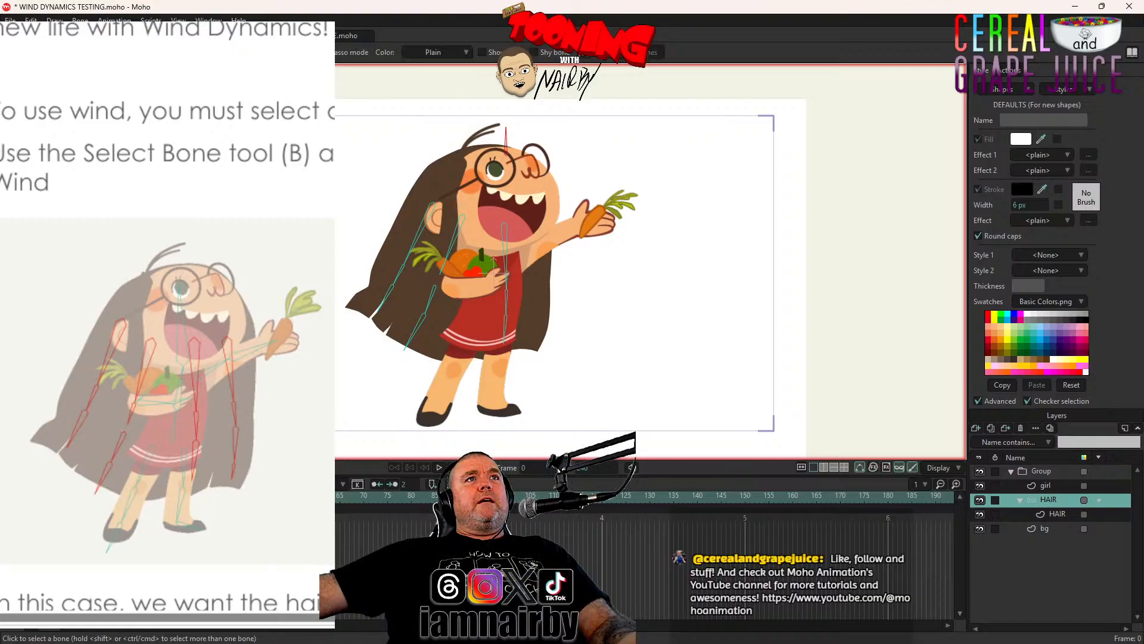
key(a)
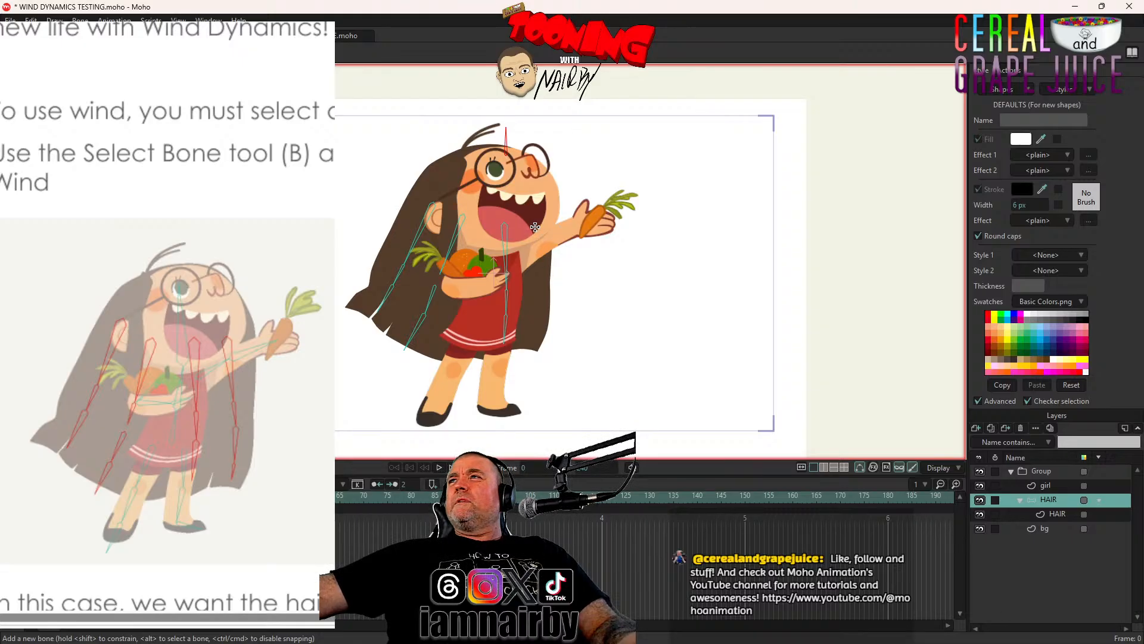
drag(539, 228, 532, 344)
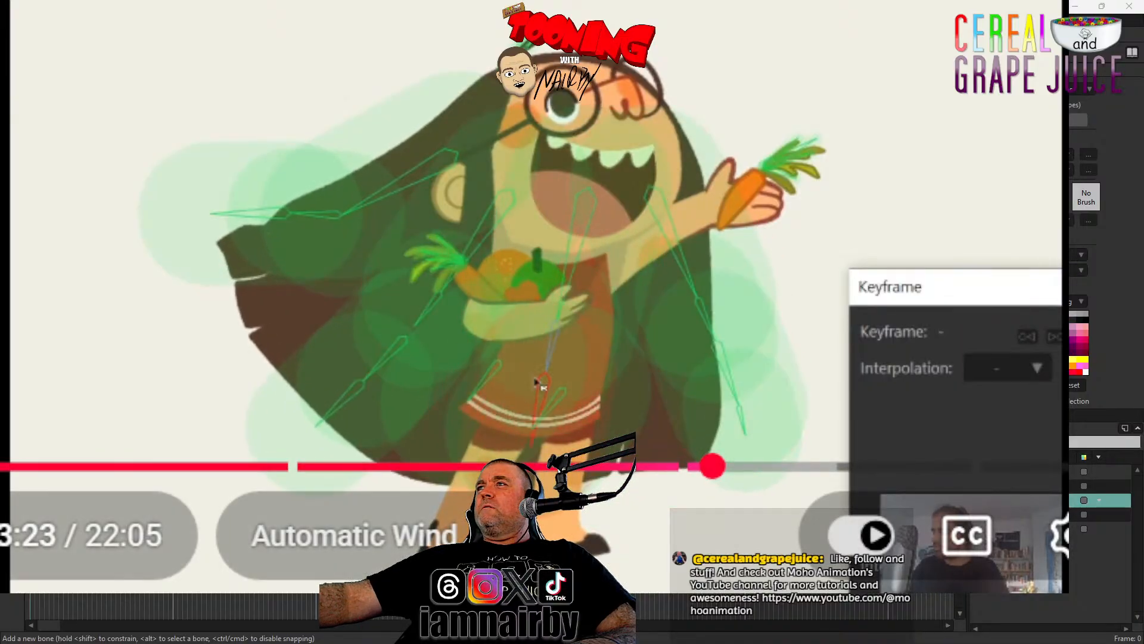
Adjust the bone strength of the hair bones on the HAIR bone layer
click(453, 266)
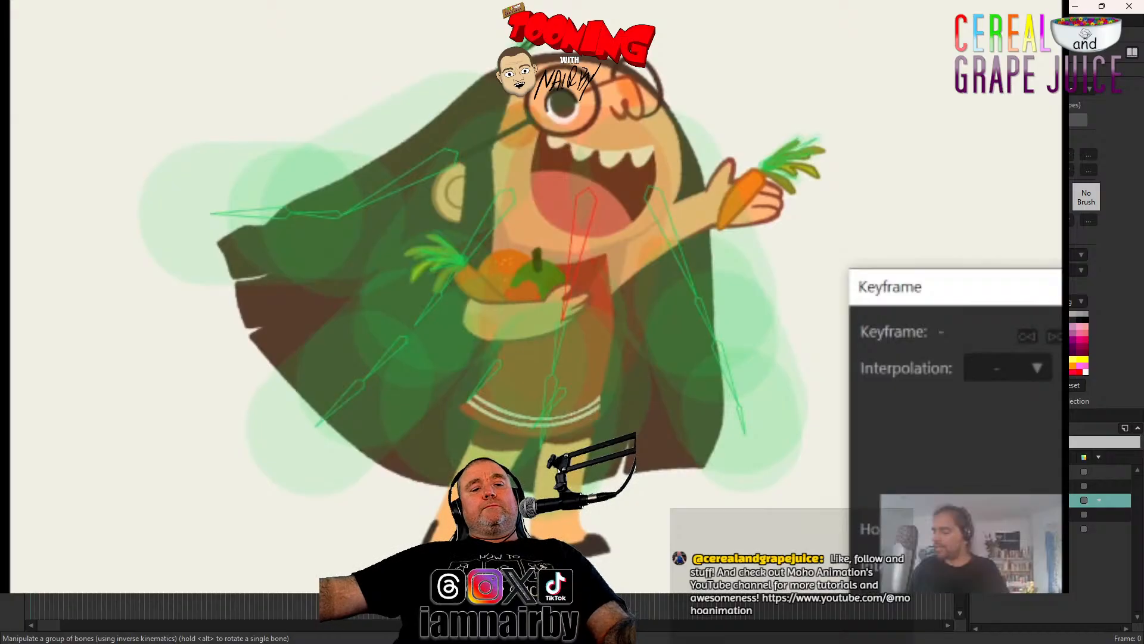
key(s)
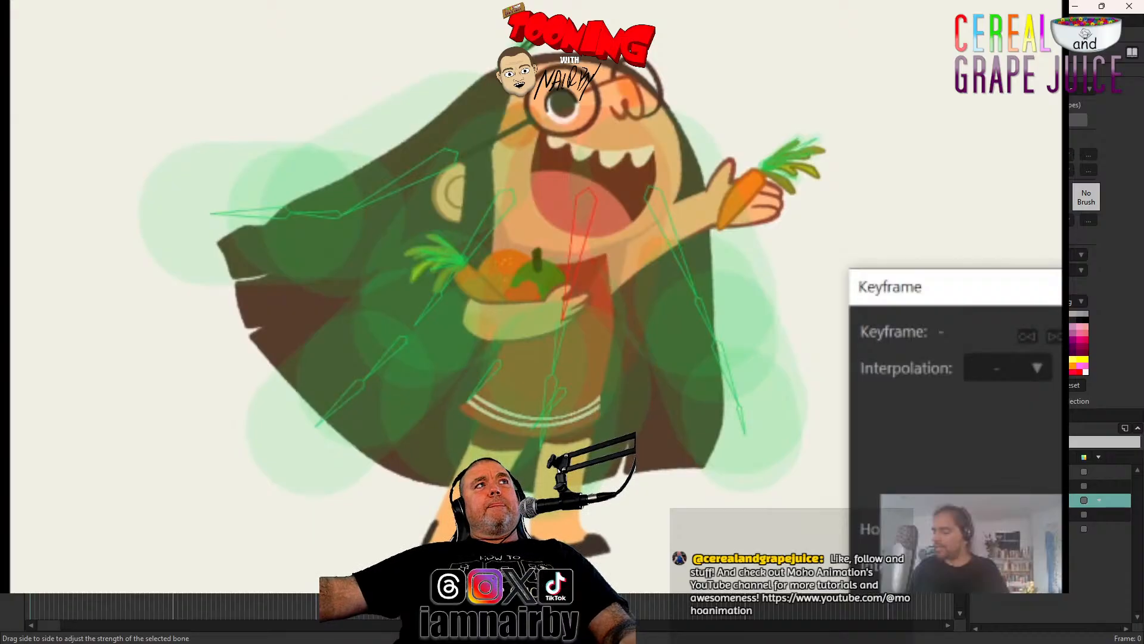
key(b)
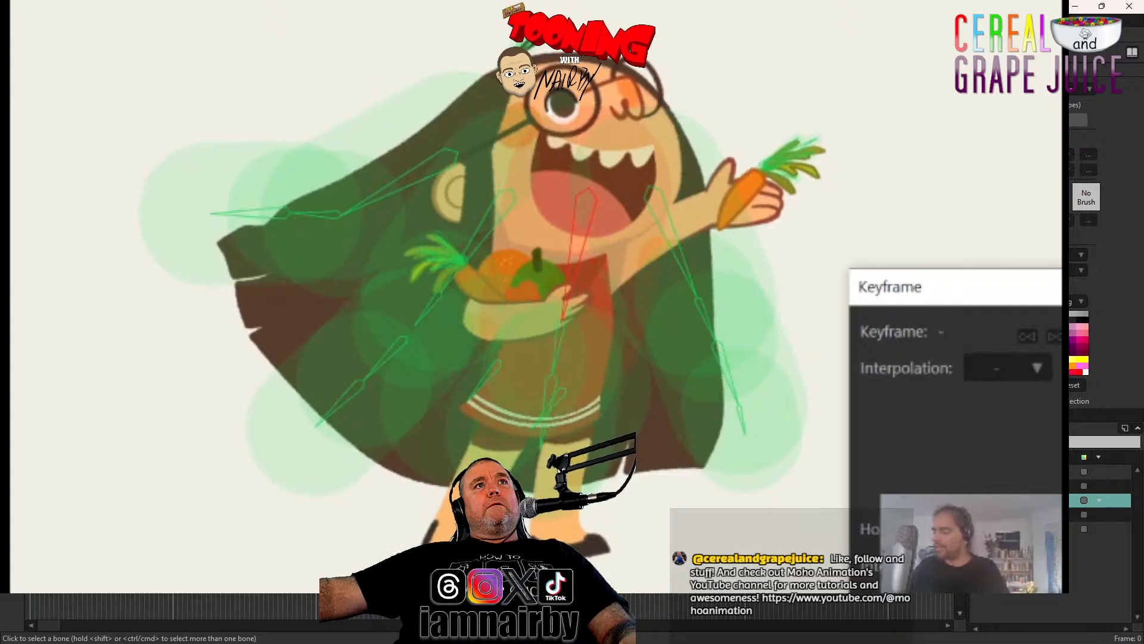
key(s)
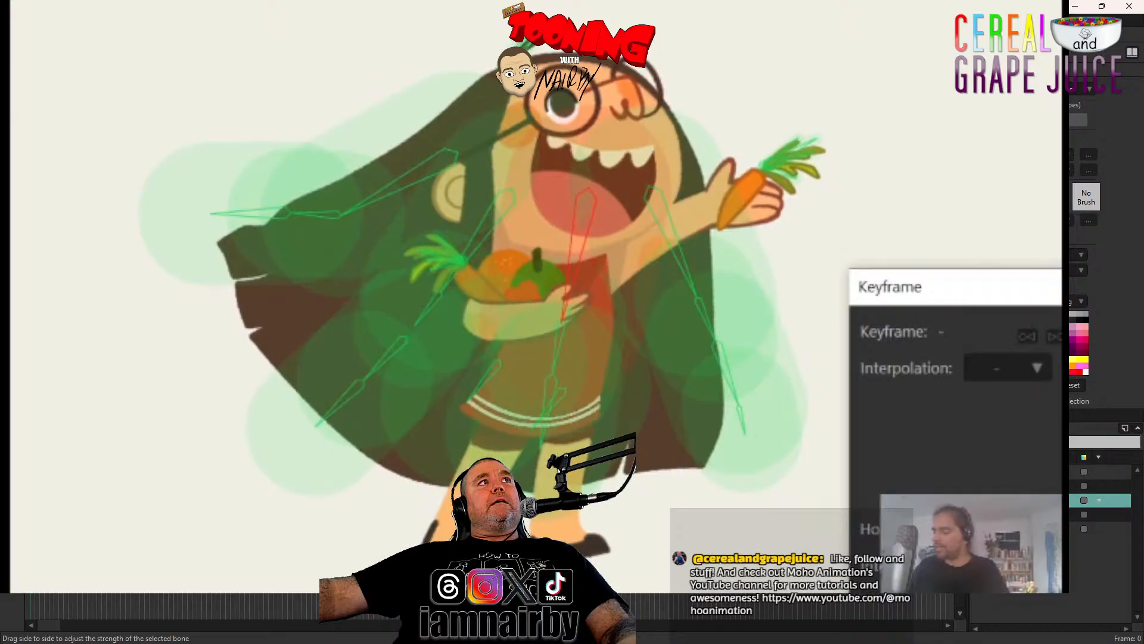
key(z)
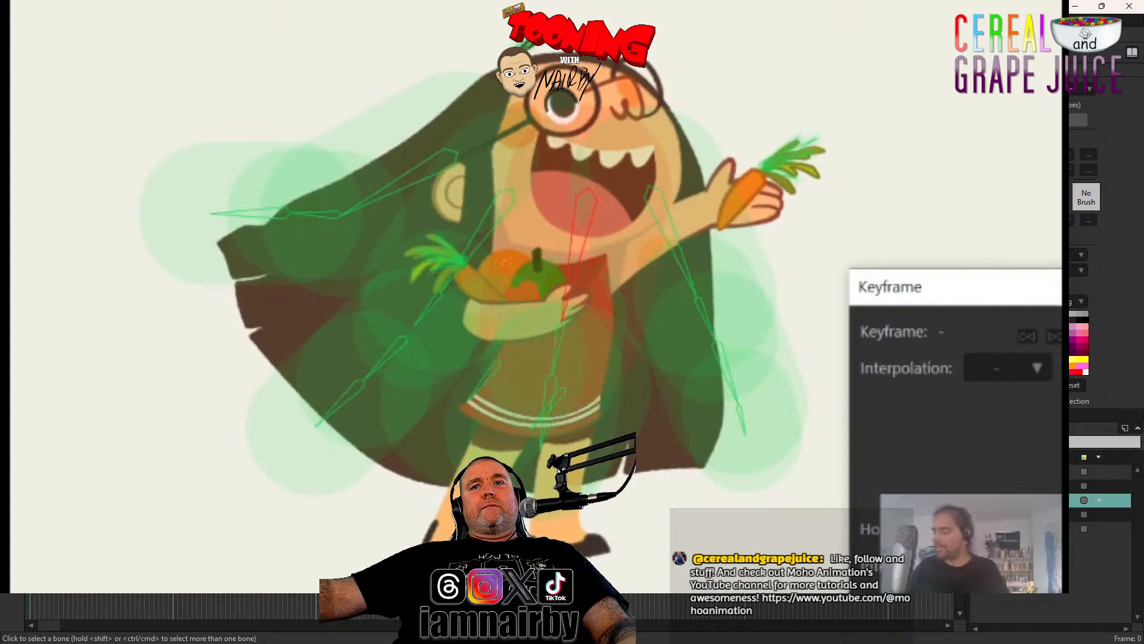
Bind the HAIR vector layer's points to the hair bones and test the binding by manipulating the bones on the HAIR bone layer
click(1102, 514)
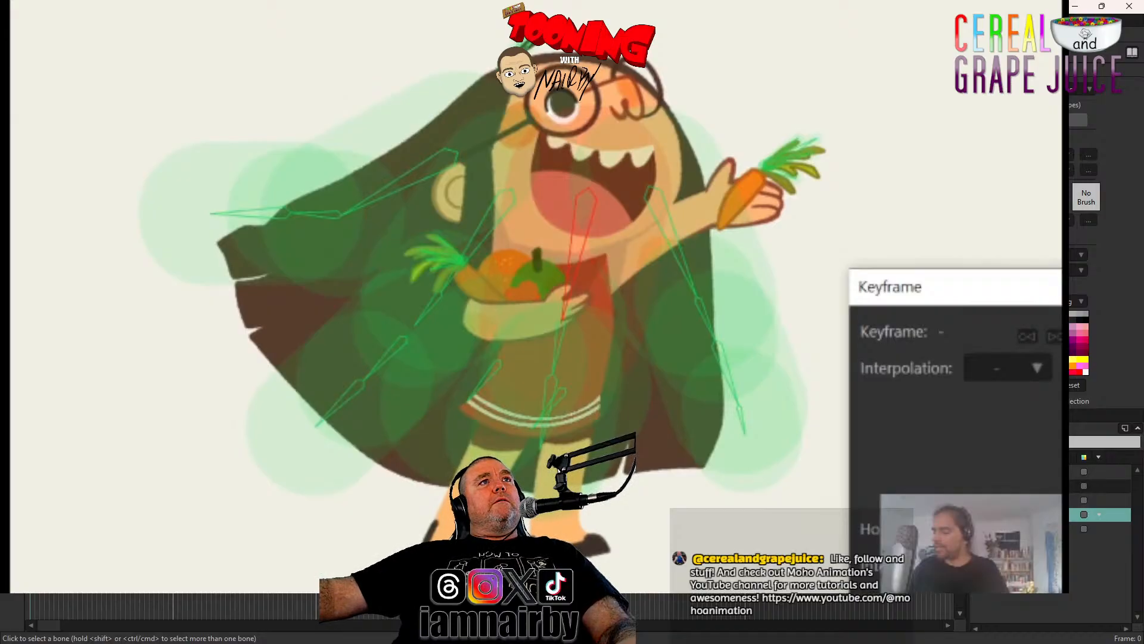
key(i)
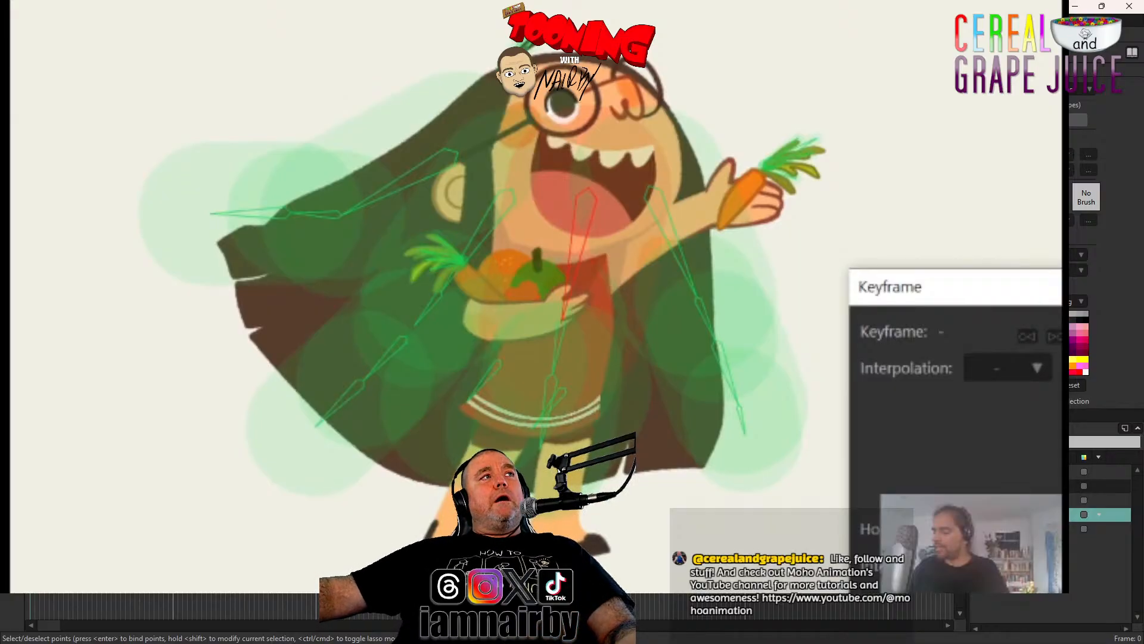
key(b)
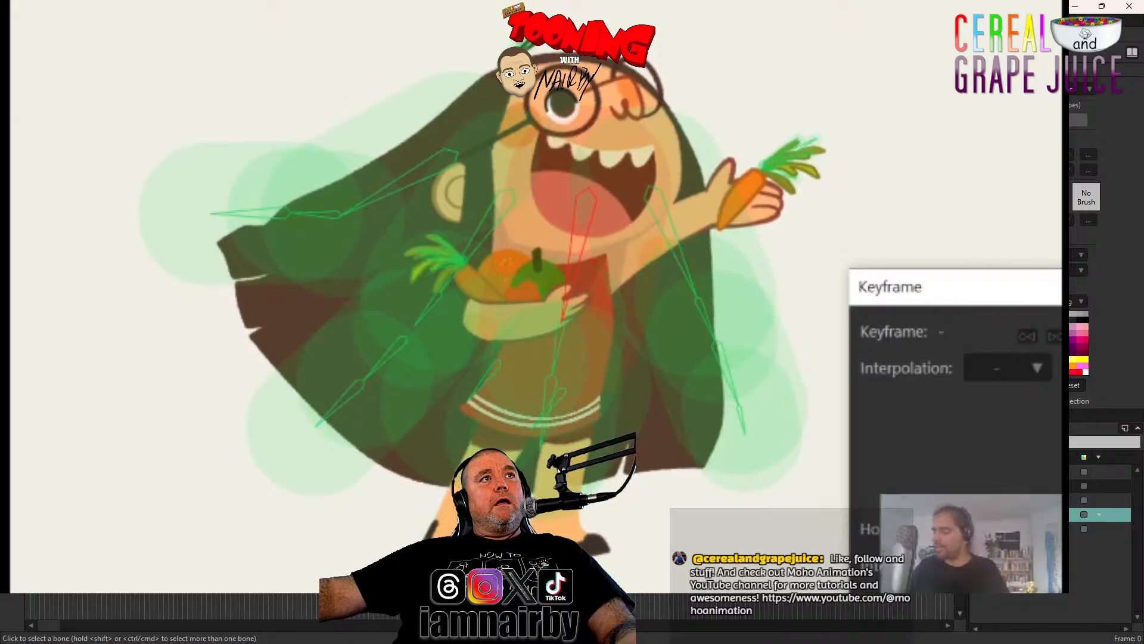
key(i)
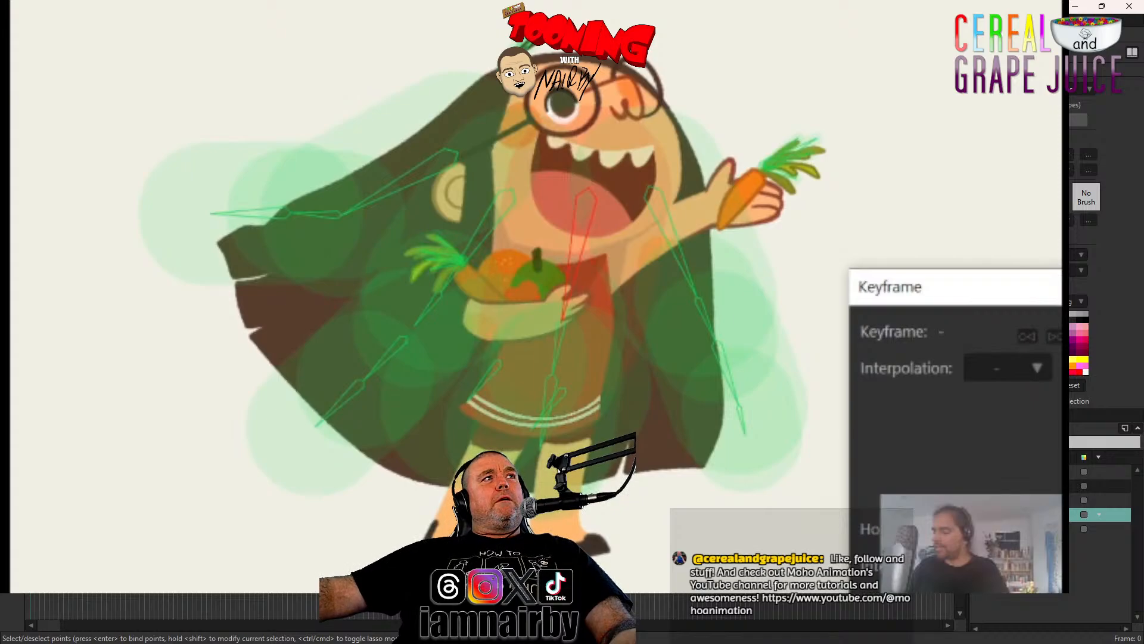
key(b)
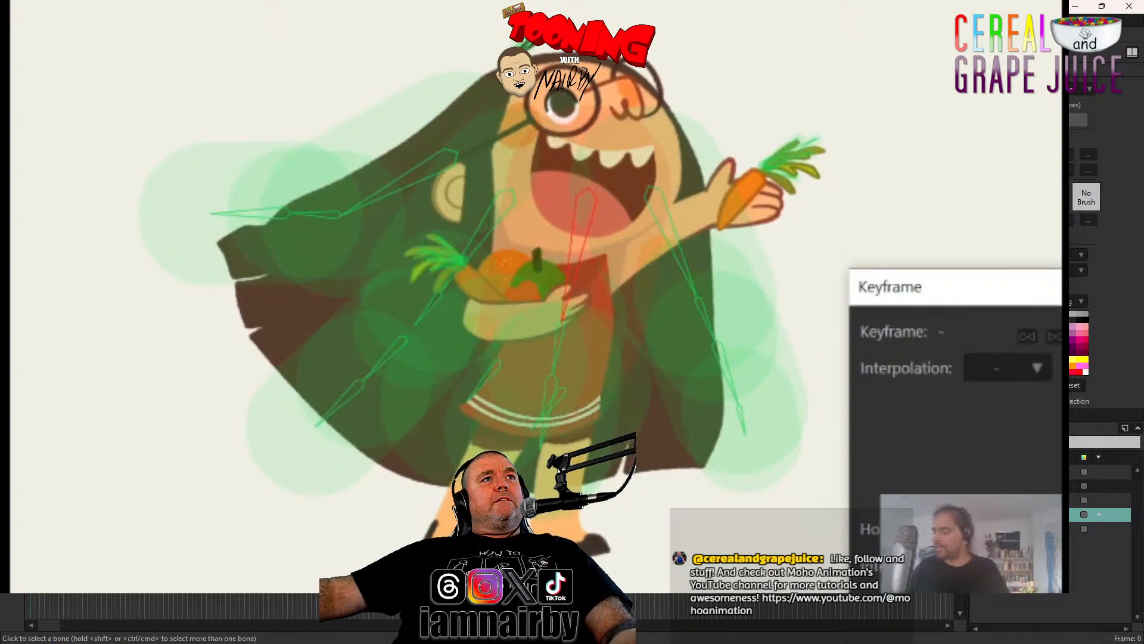
key(g)
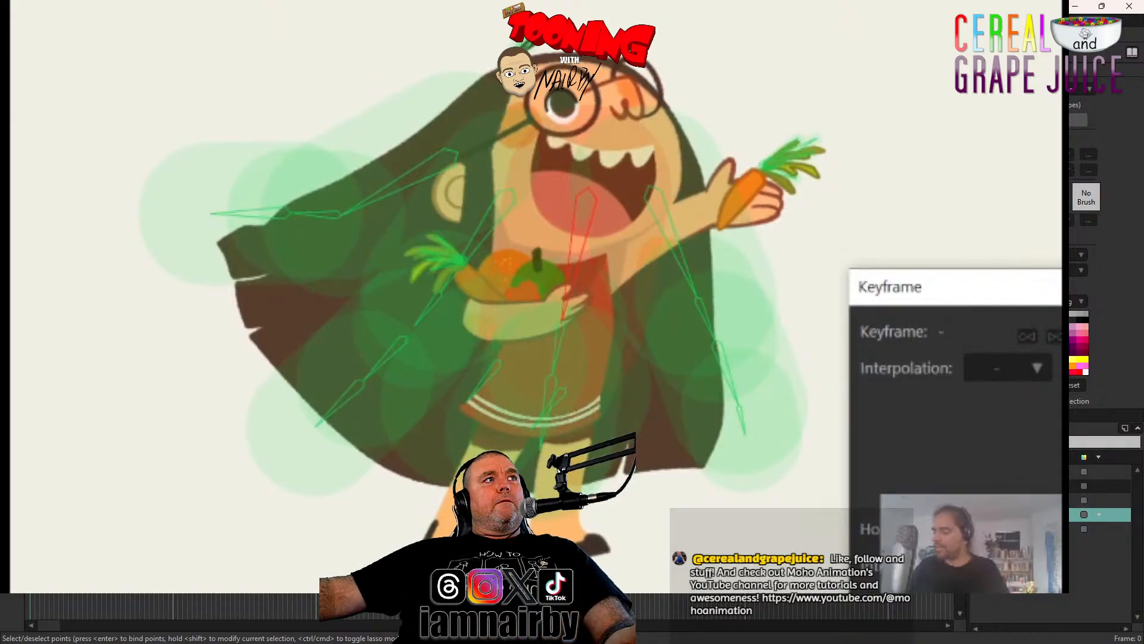
key(z)
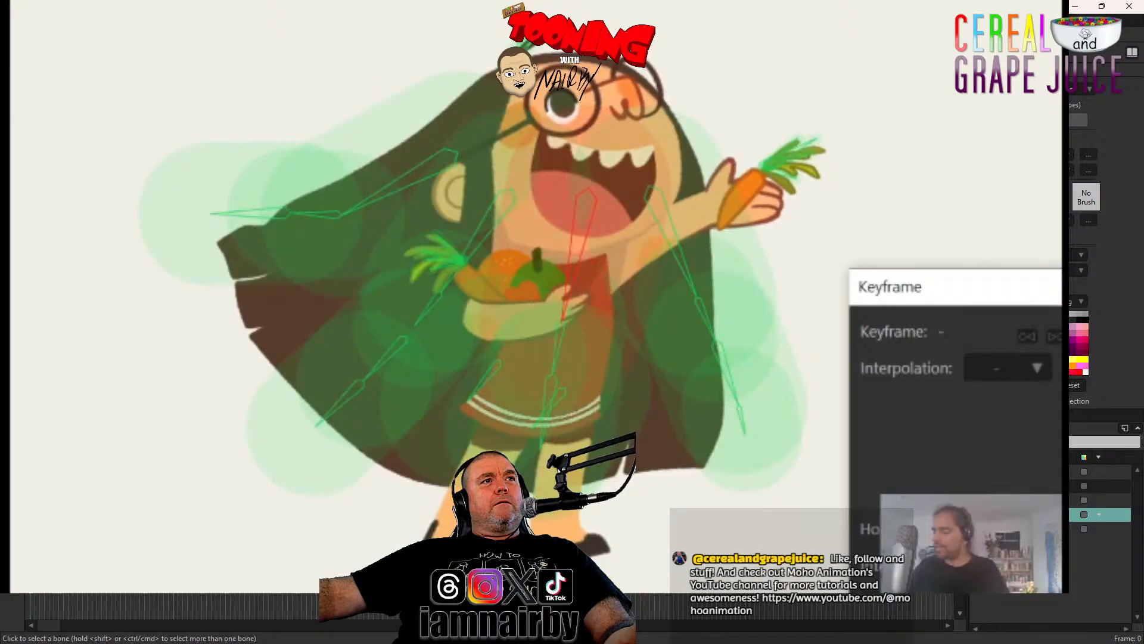
key(i)
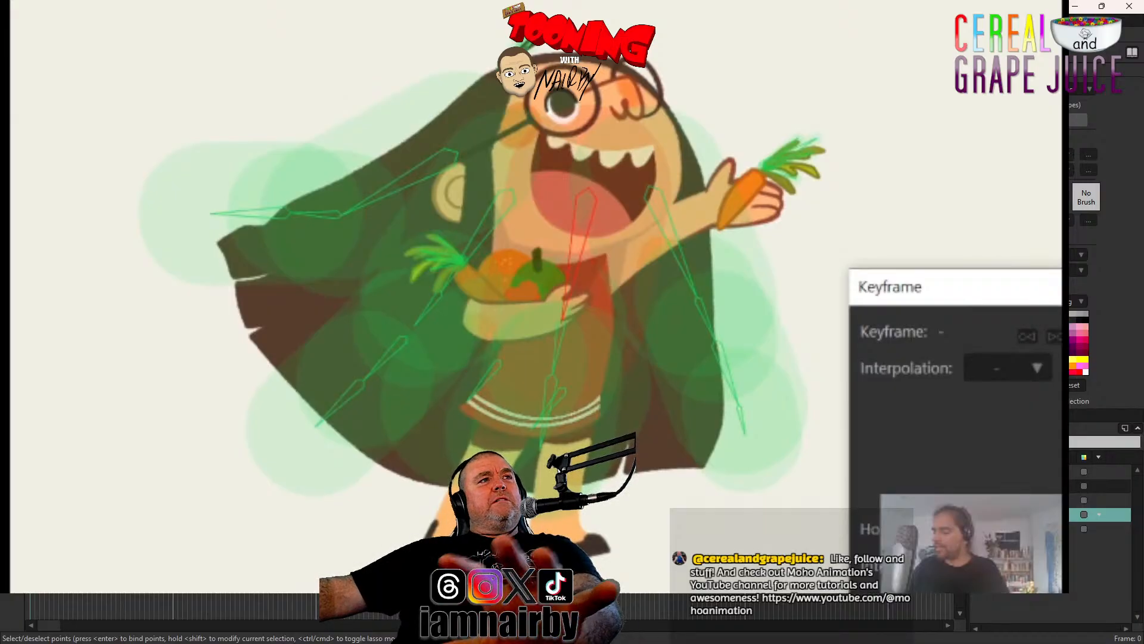
key(z)
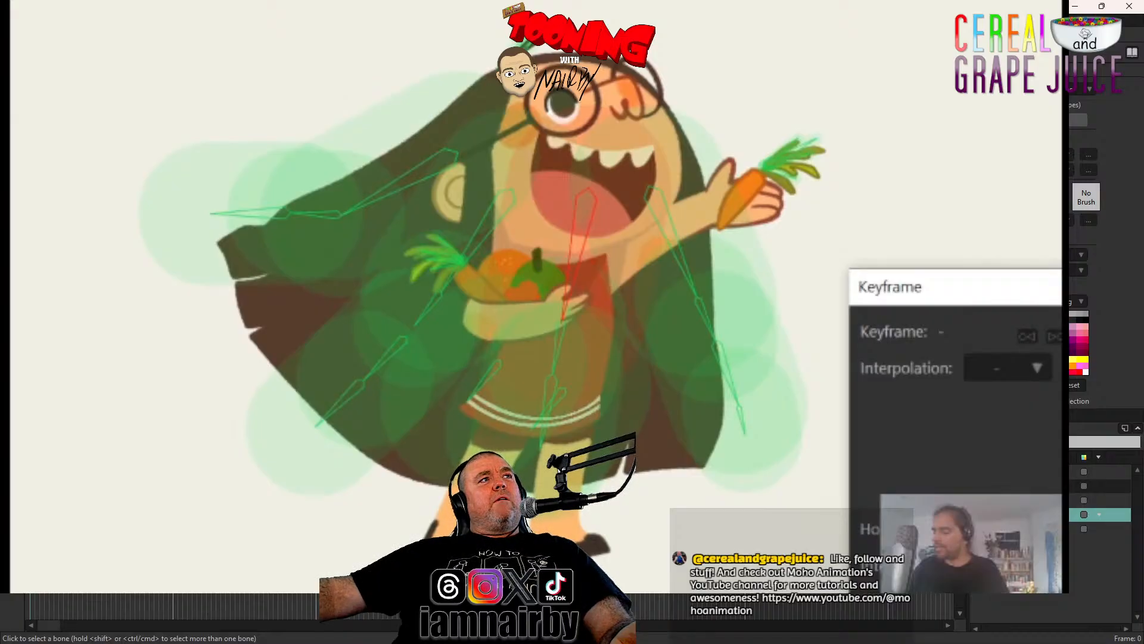
key(i)
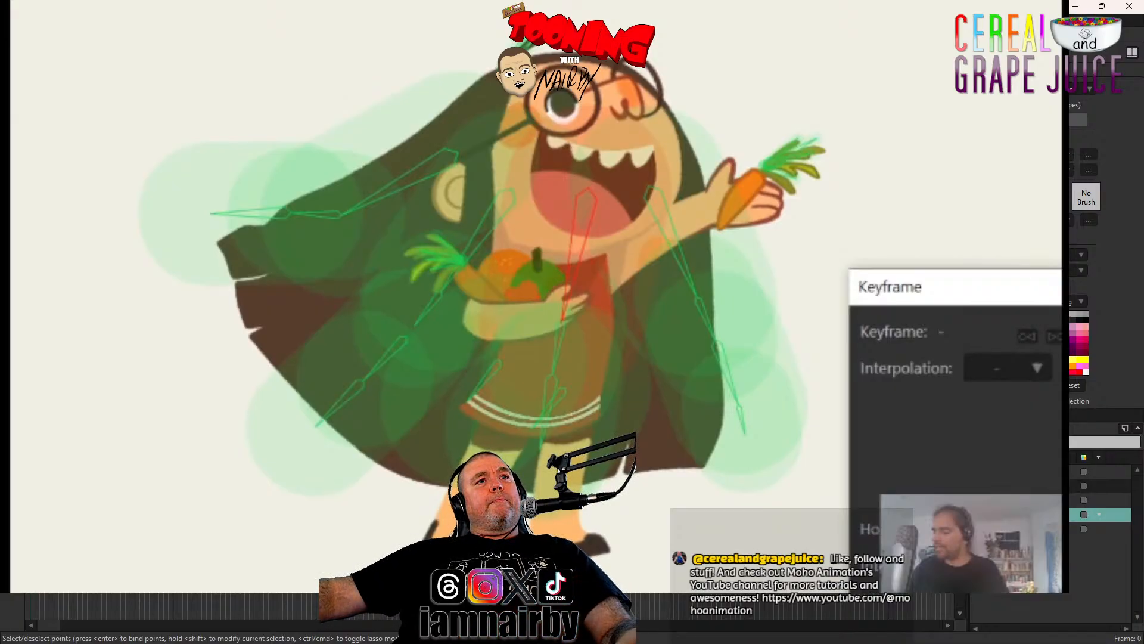
key(z)
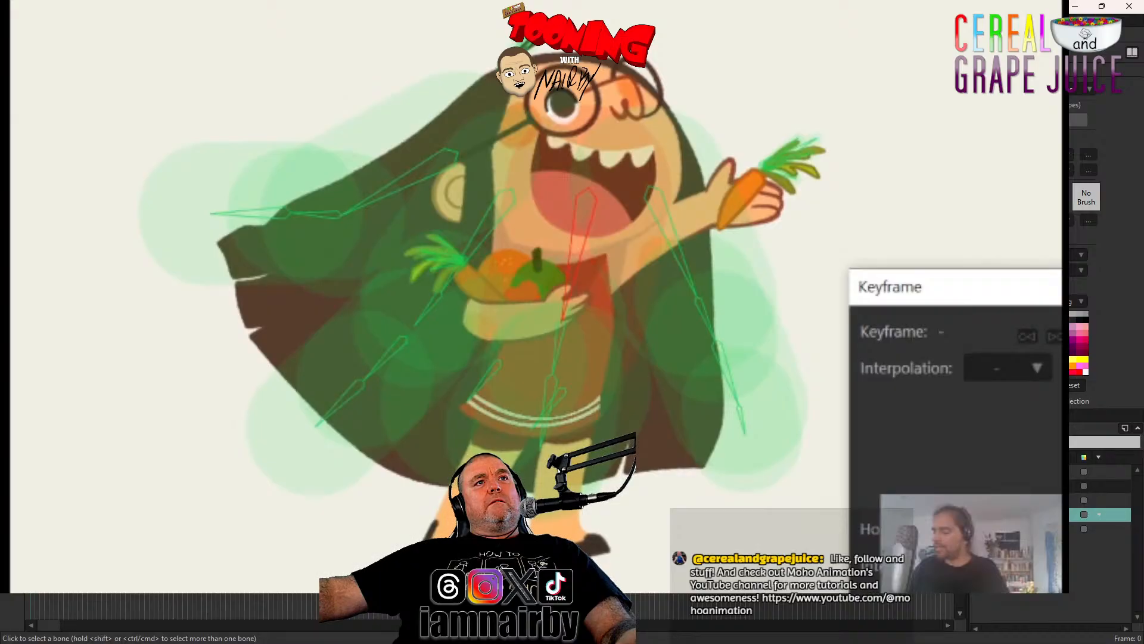
key(i)
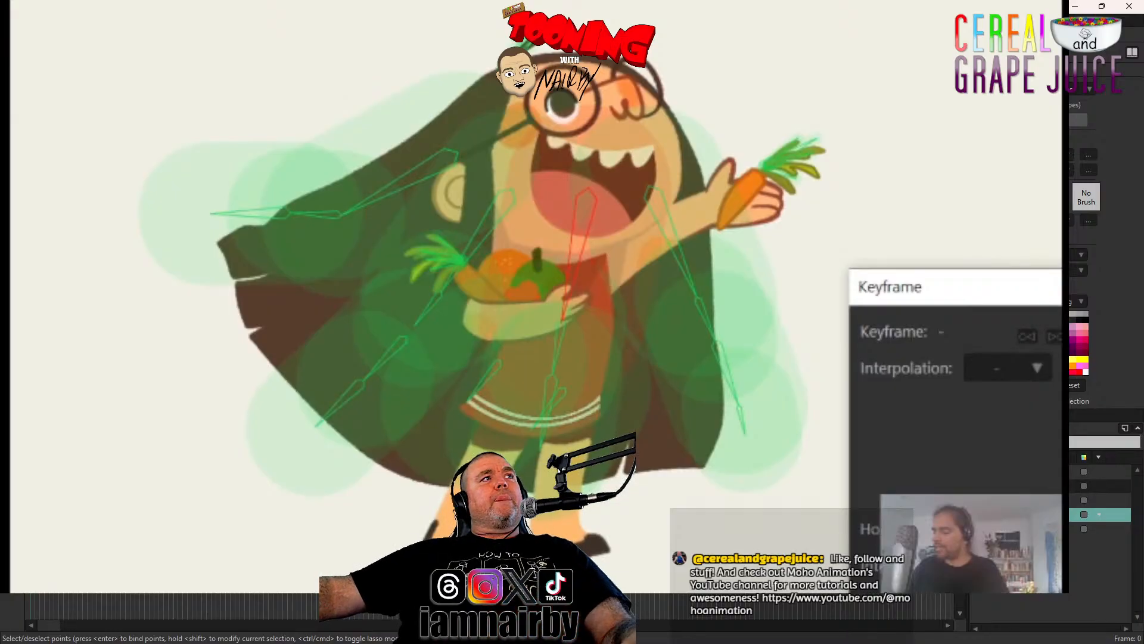
key(b)
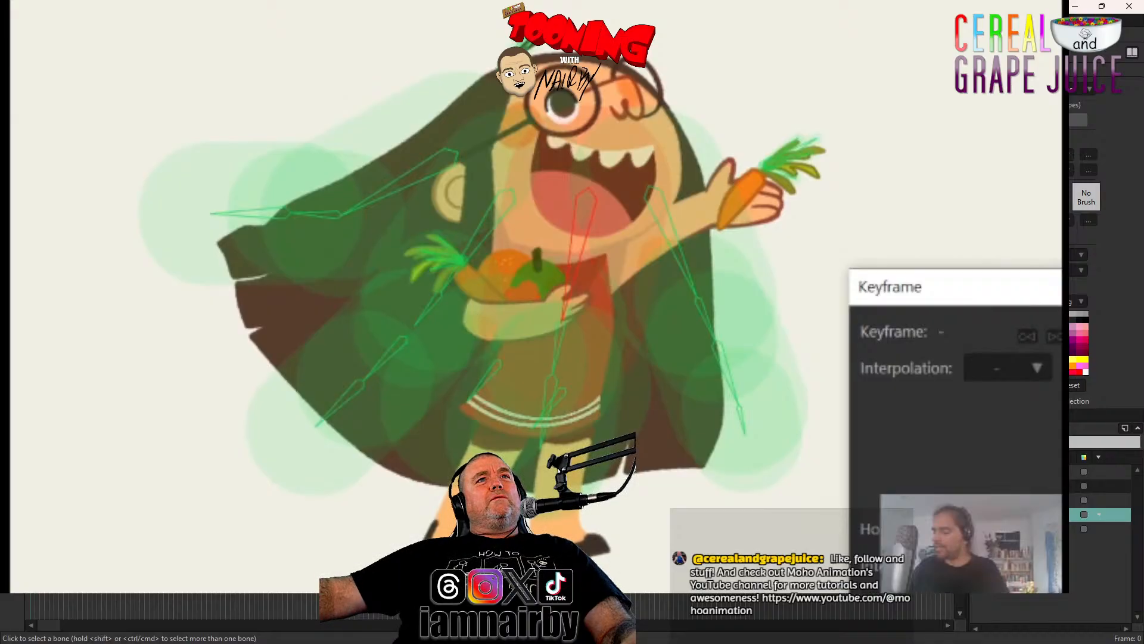
key(g)
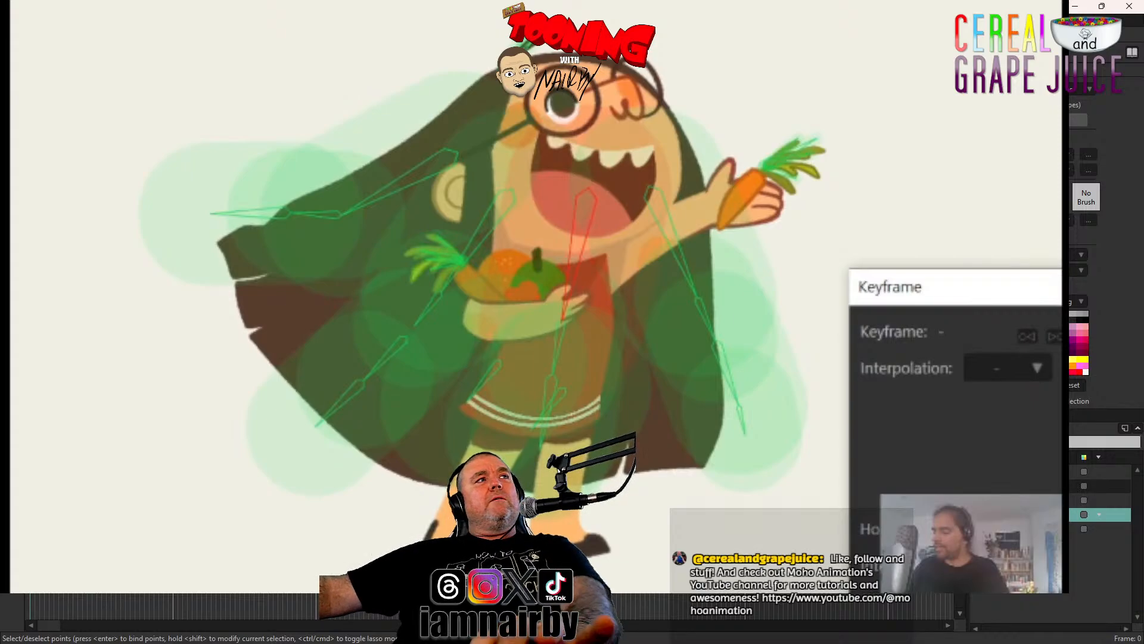
key(b)
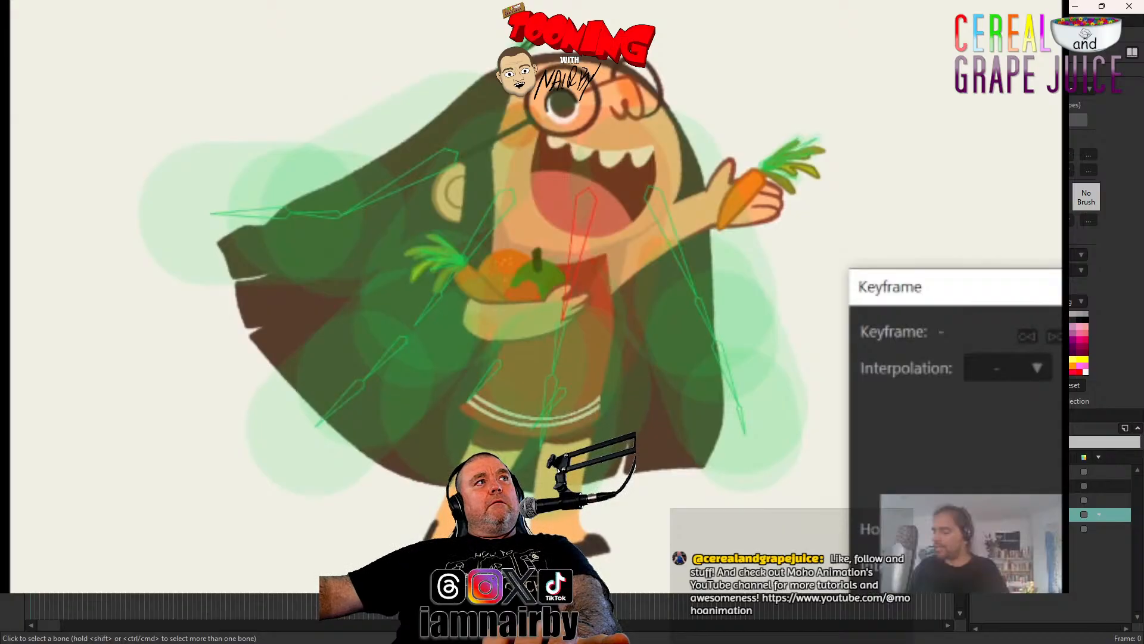
key(i)
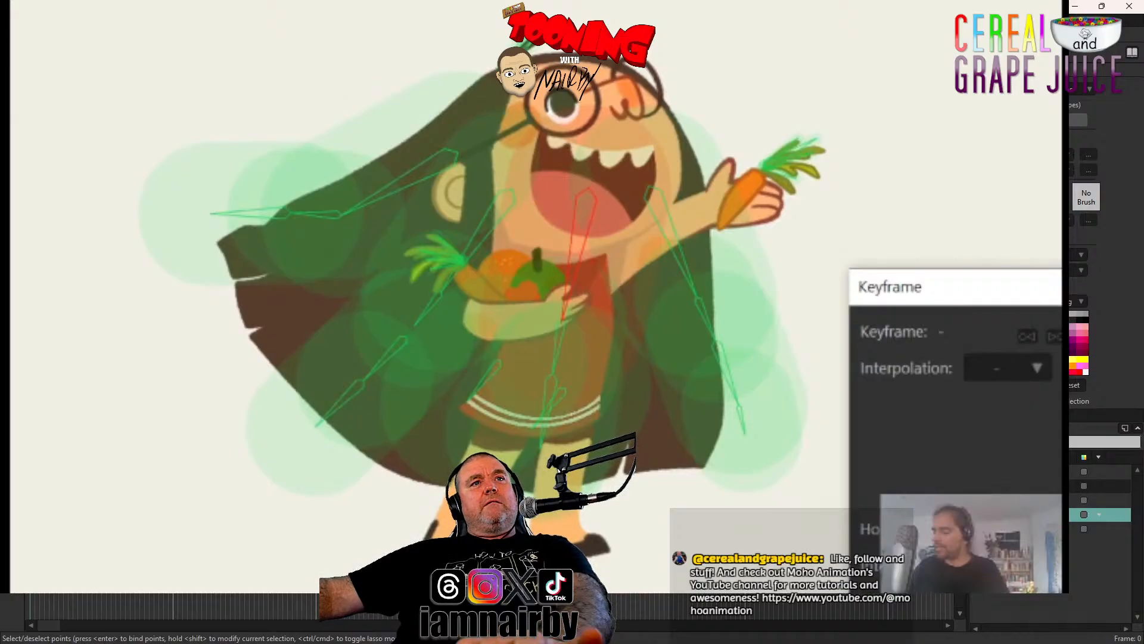
key(b)
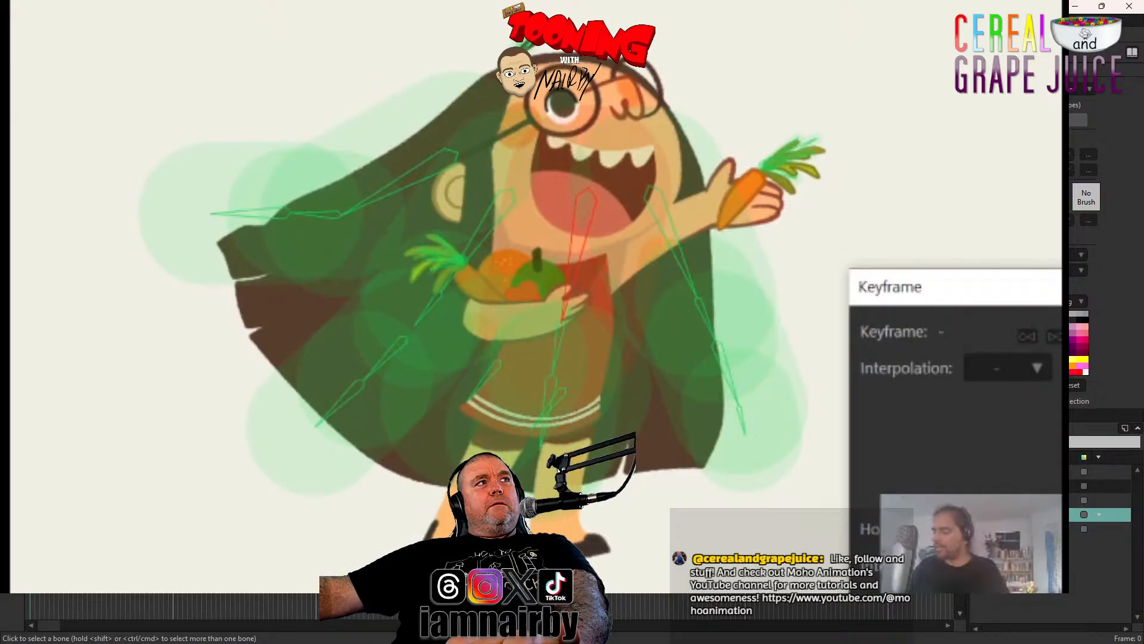
key(i)
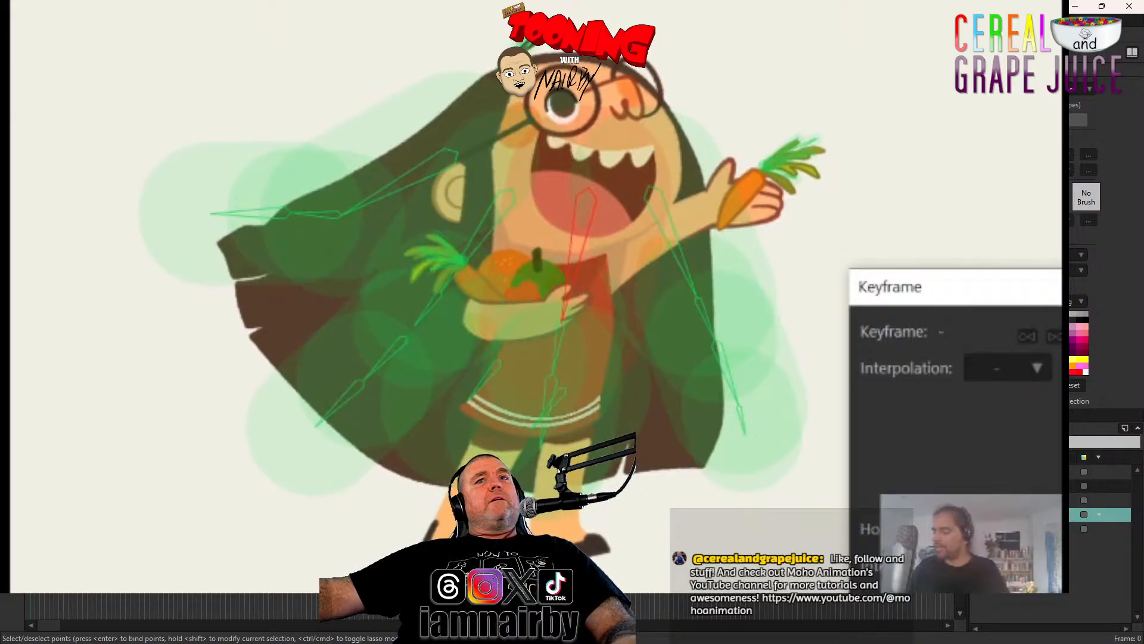
click(1102, 499)
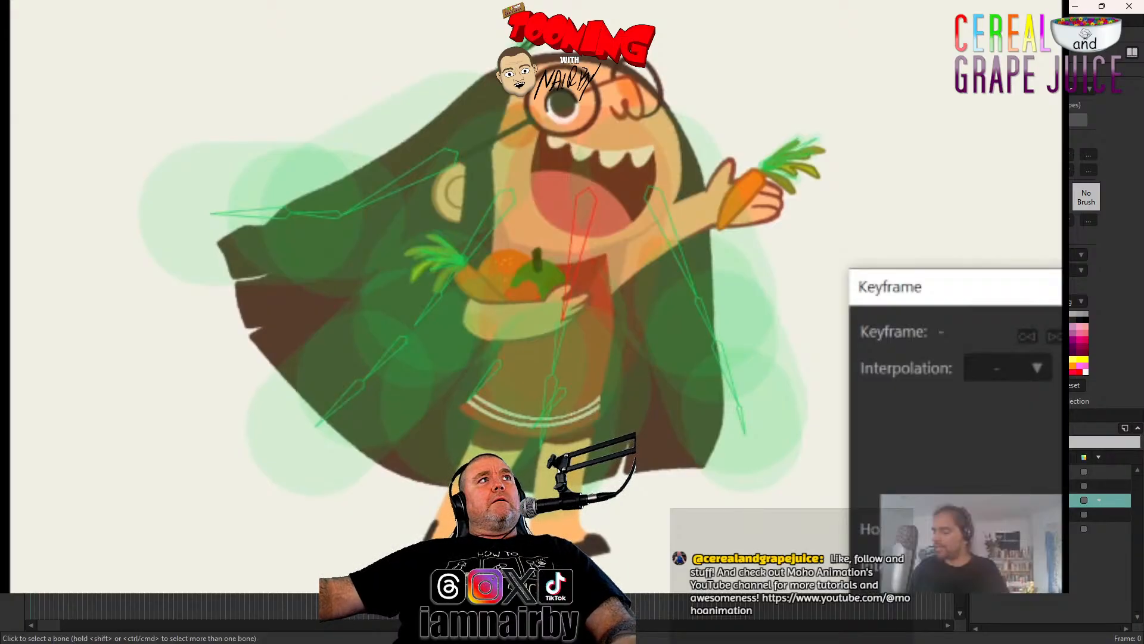
key(z)
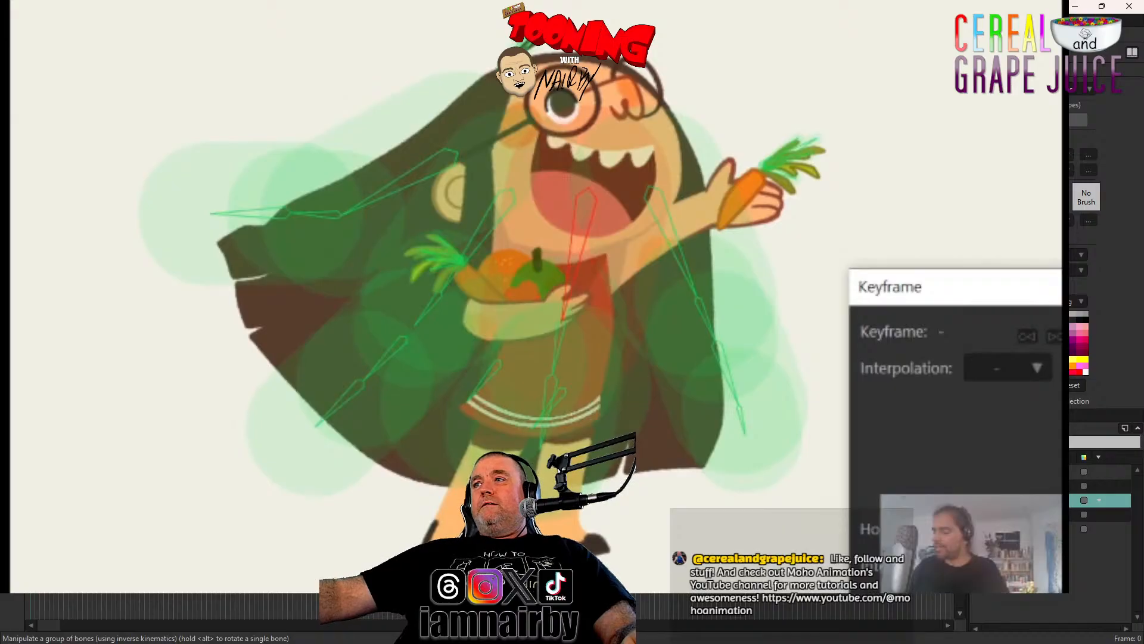
Switch to the tutorial video and study how Bone dynamics and Wind are enabled for the hair bones
key(alt+Tab)
key(alt+Tab)
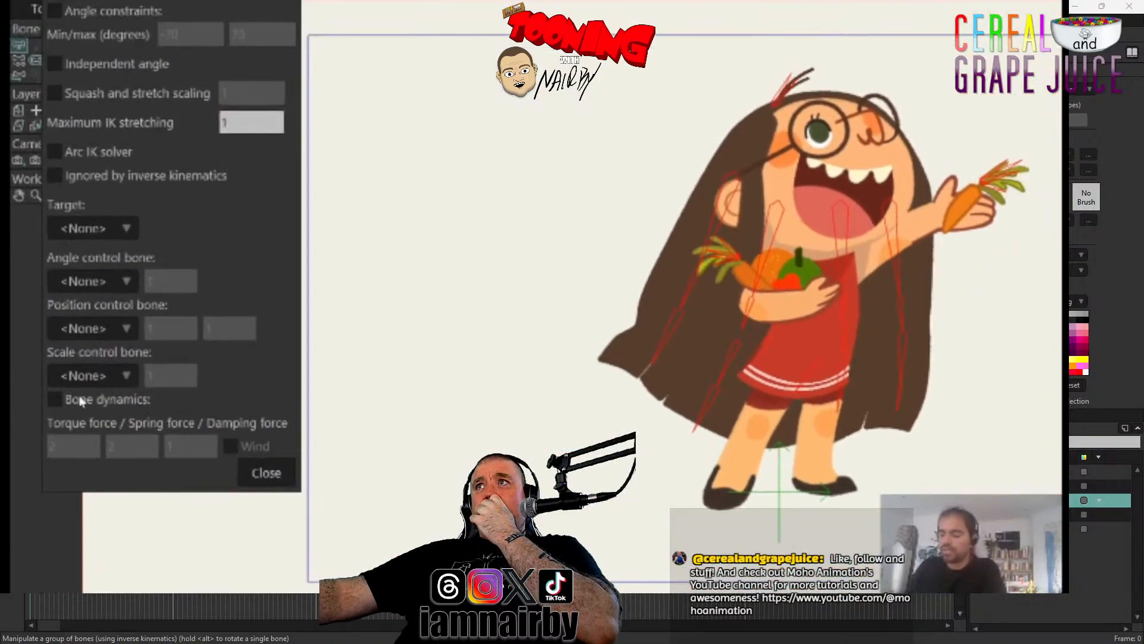
click(87, 402)
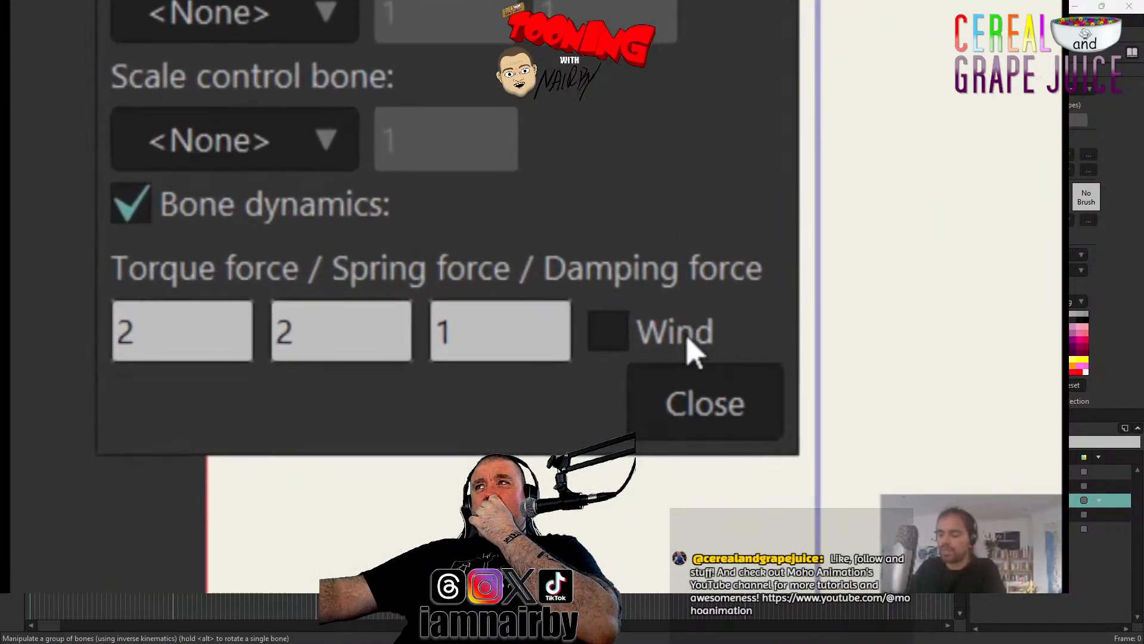
click(688, 339)
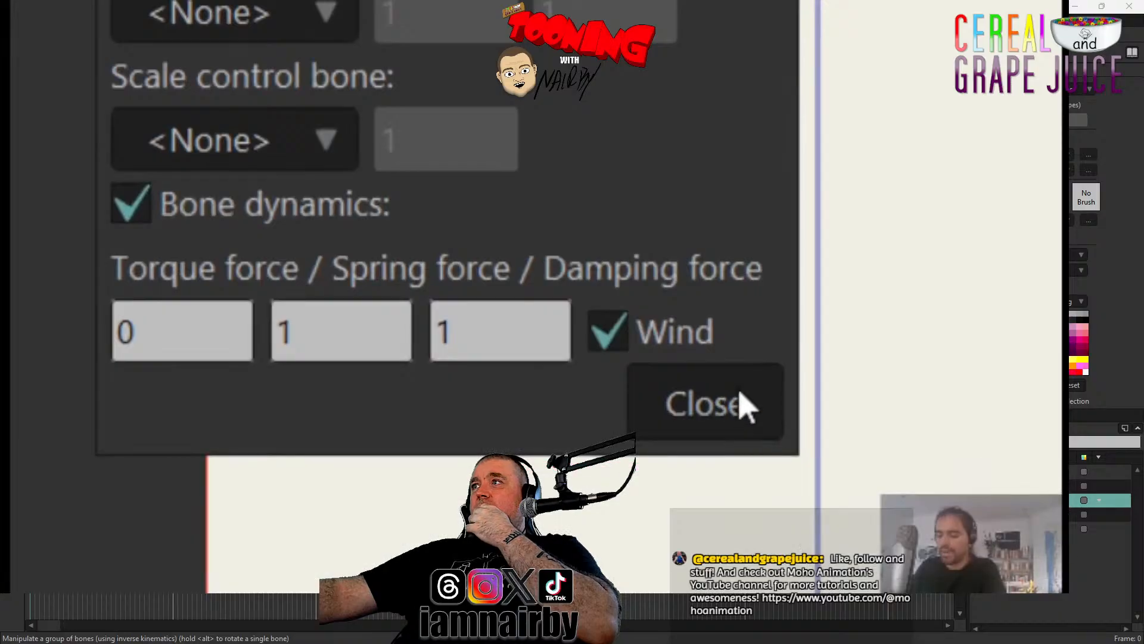
click(743, 425)
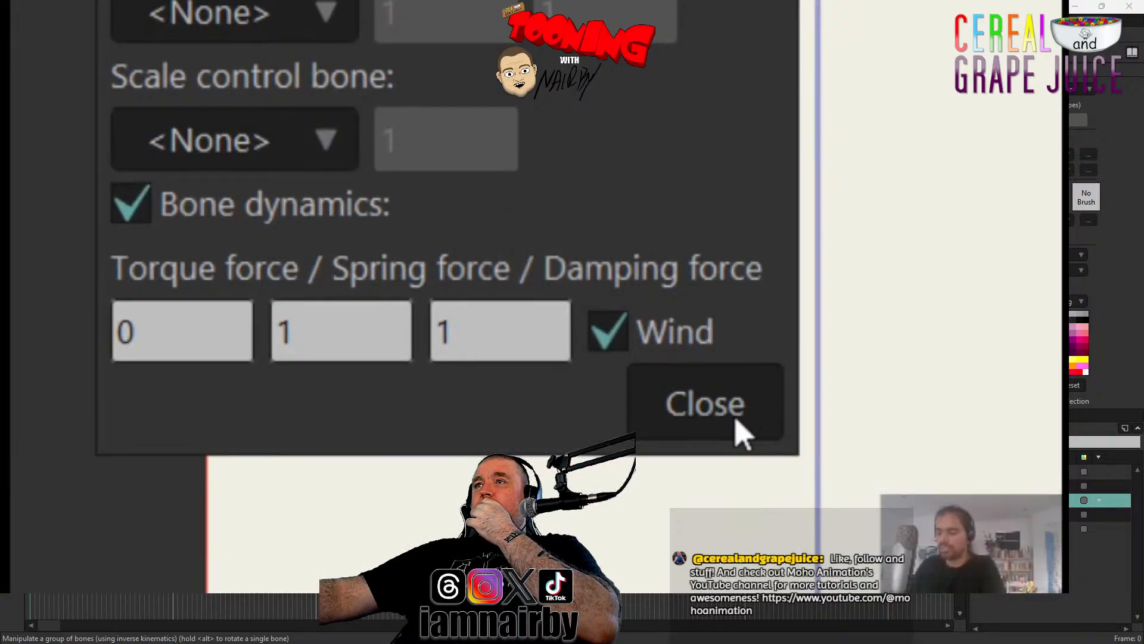
click(743, 424)
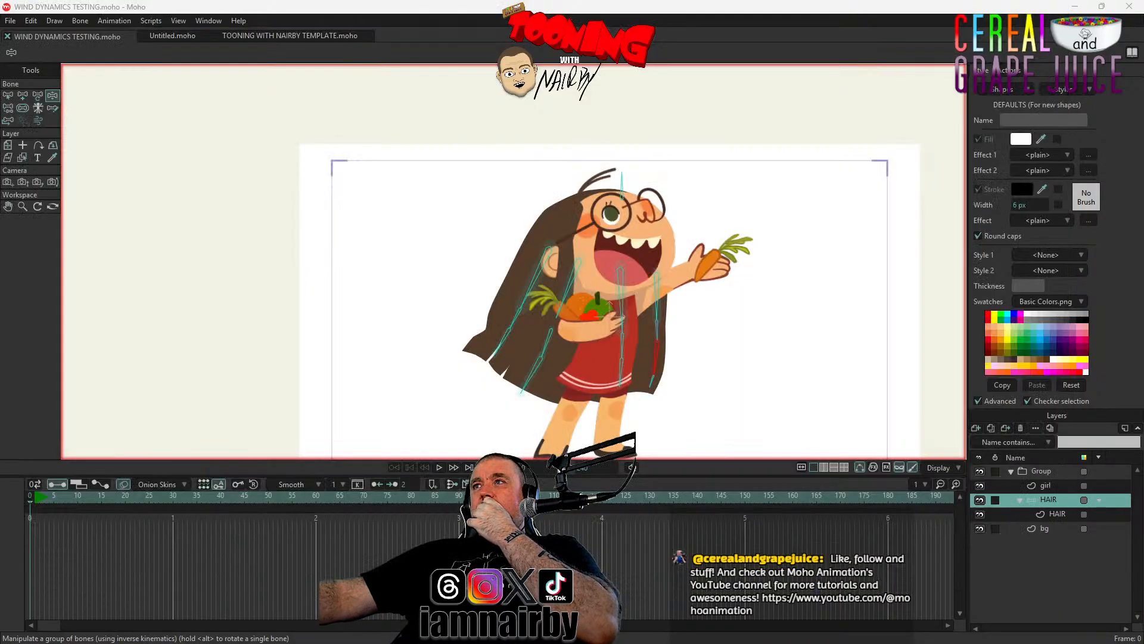
Select all the hair bones and enable Bone dynamics for them with Angle, Position, Scale and Wind turned on
click(8, 96)
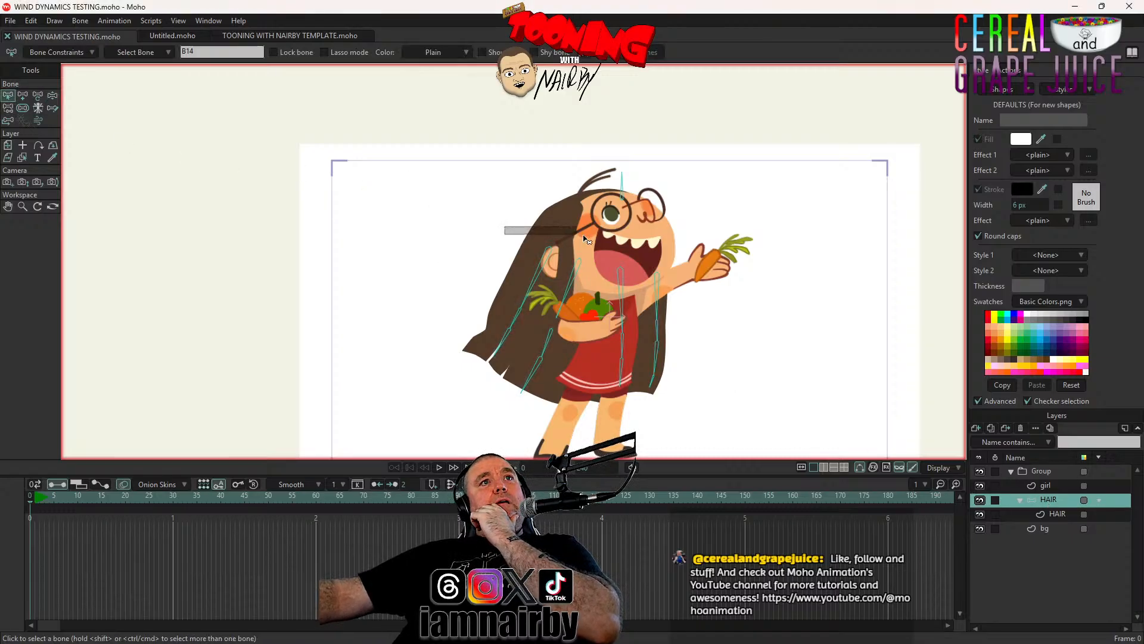
drag(583, 238, 701, 425)
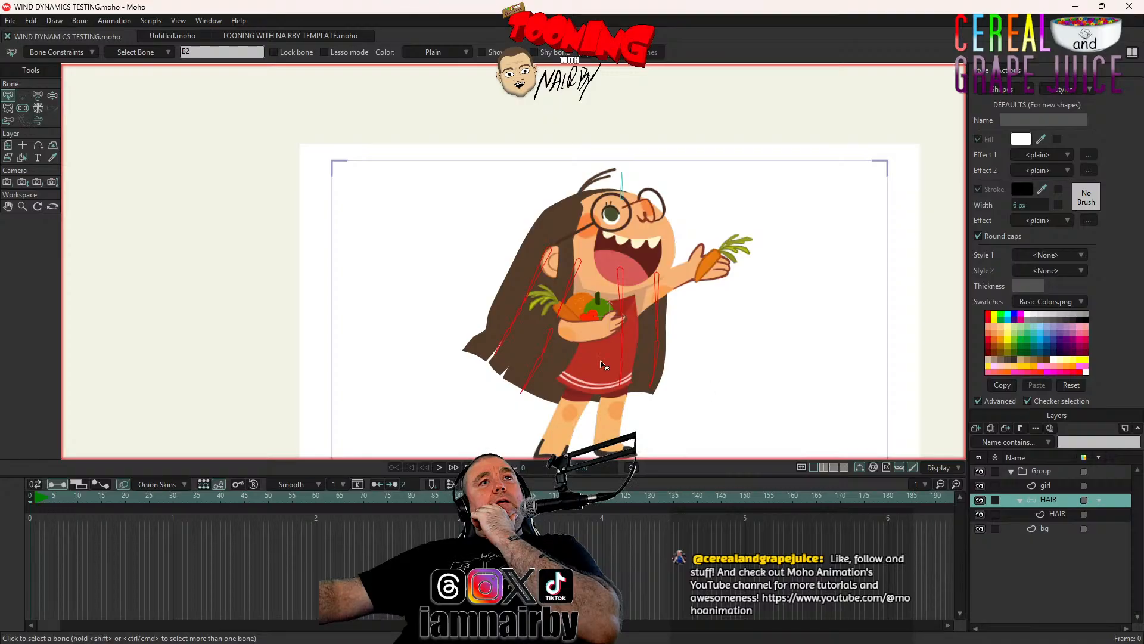
click(81, 52)
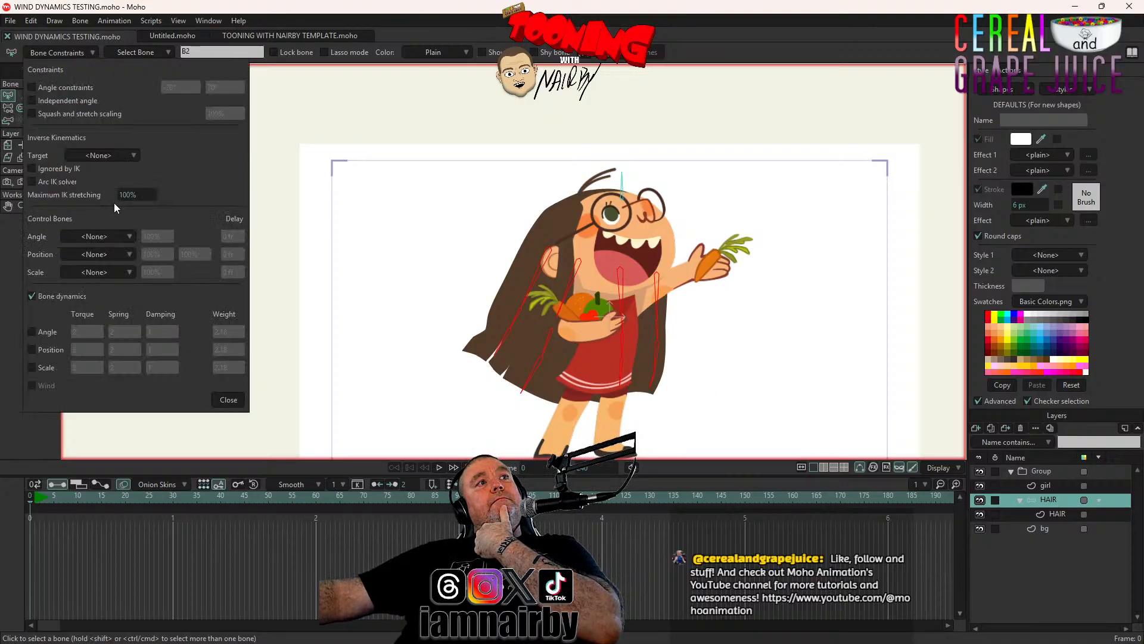
click(32, 295)
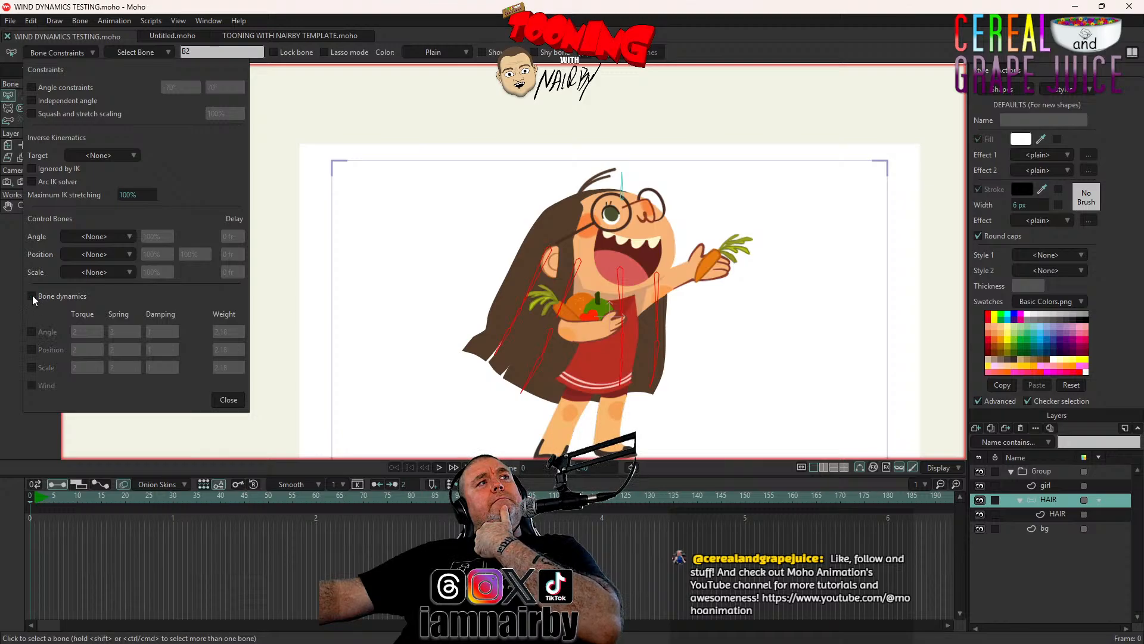
click(32, 295)
click(32, 295)
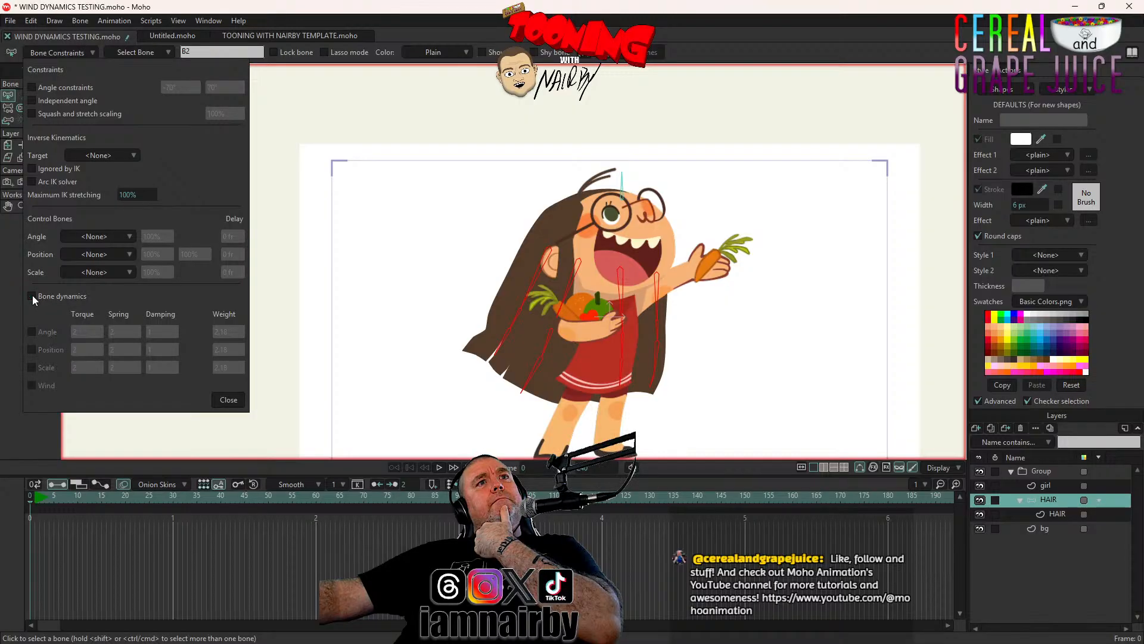
click(33, 294)
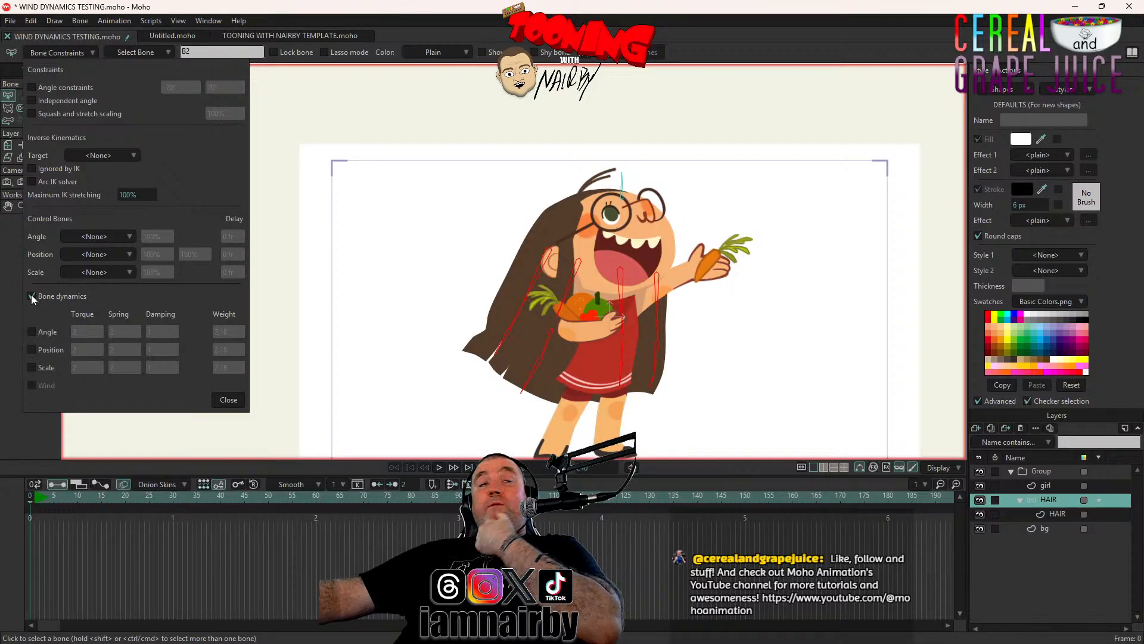
click(32, 332)
click(31, 349)
click(32, 367)
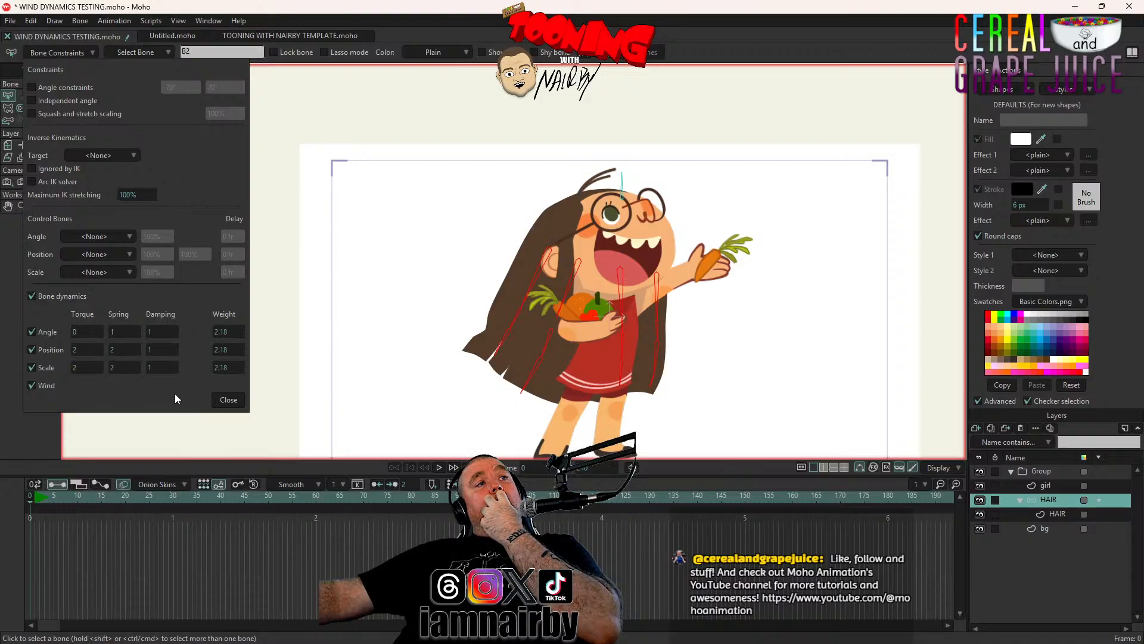
click(228, 399)
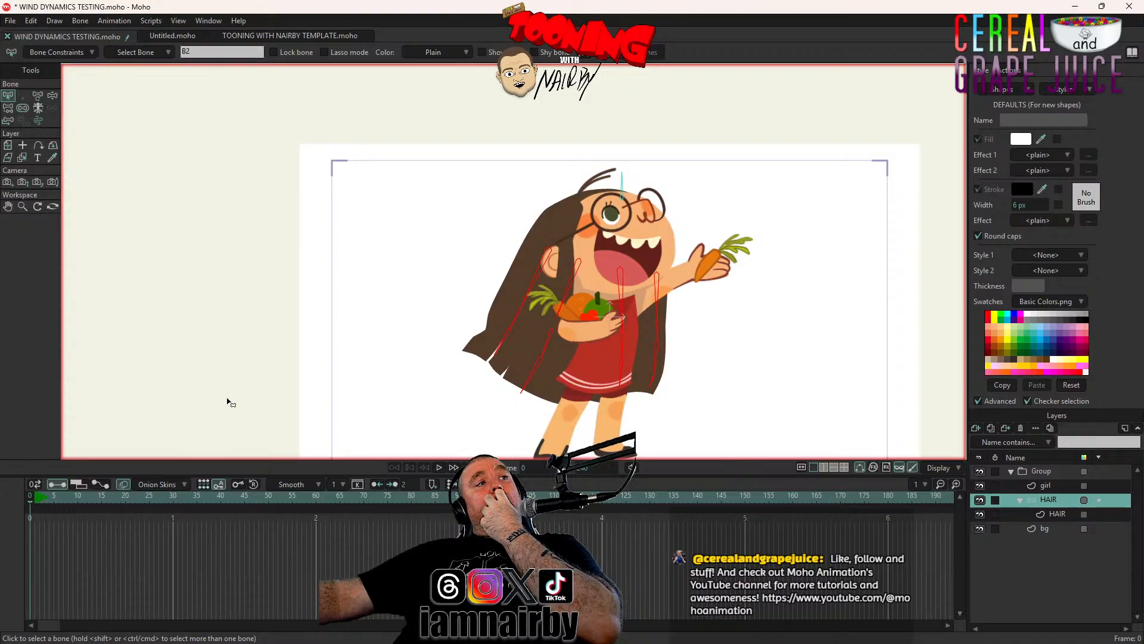
Play back the animation to check how the hair moves, and rewind to the start
click(440, 467)
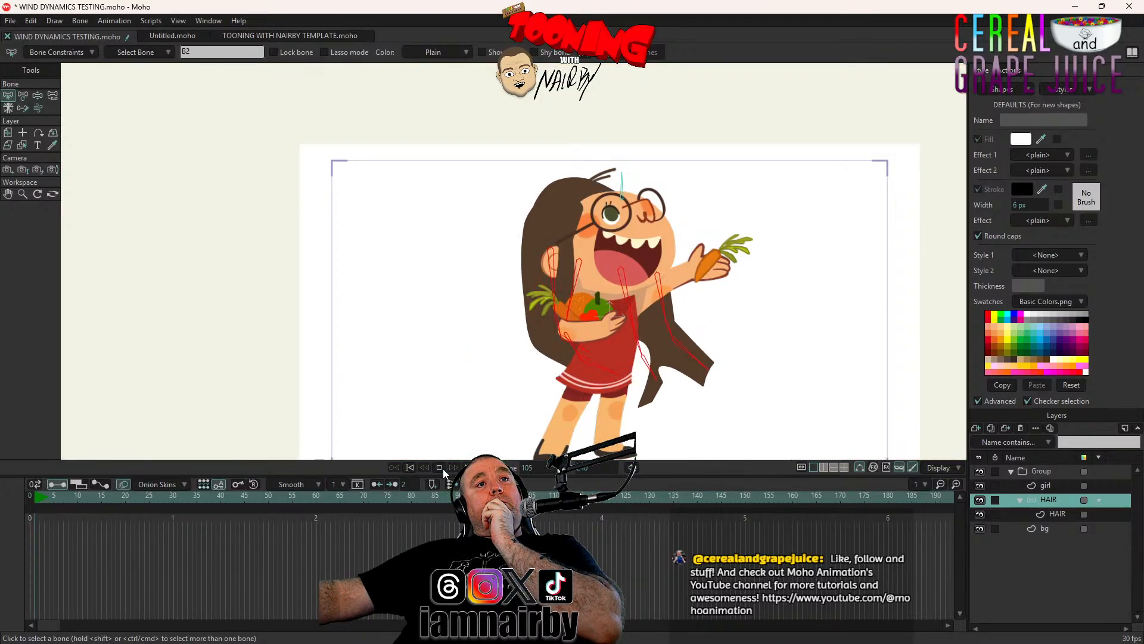
click(410, 468)
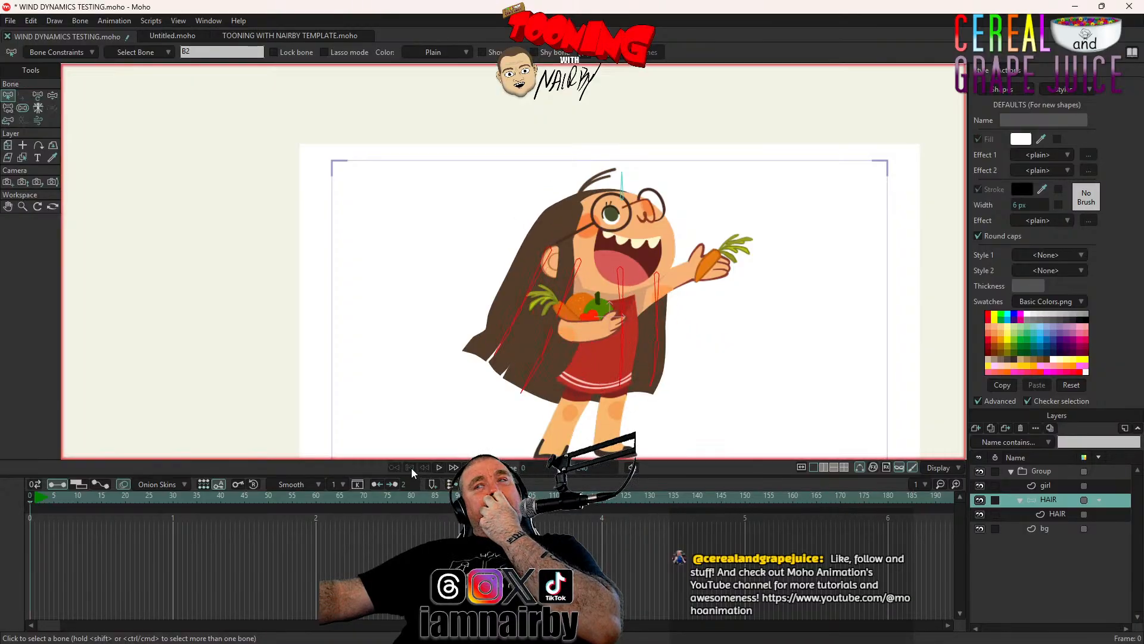
Turn off Wind for the selected hair bones and preview the animation from the start
click(55, 53)
click(235, 401)
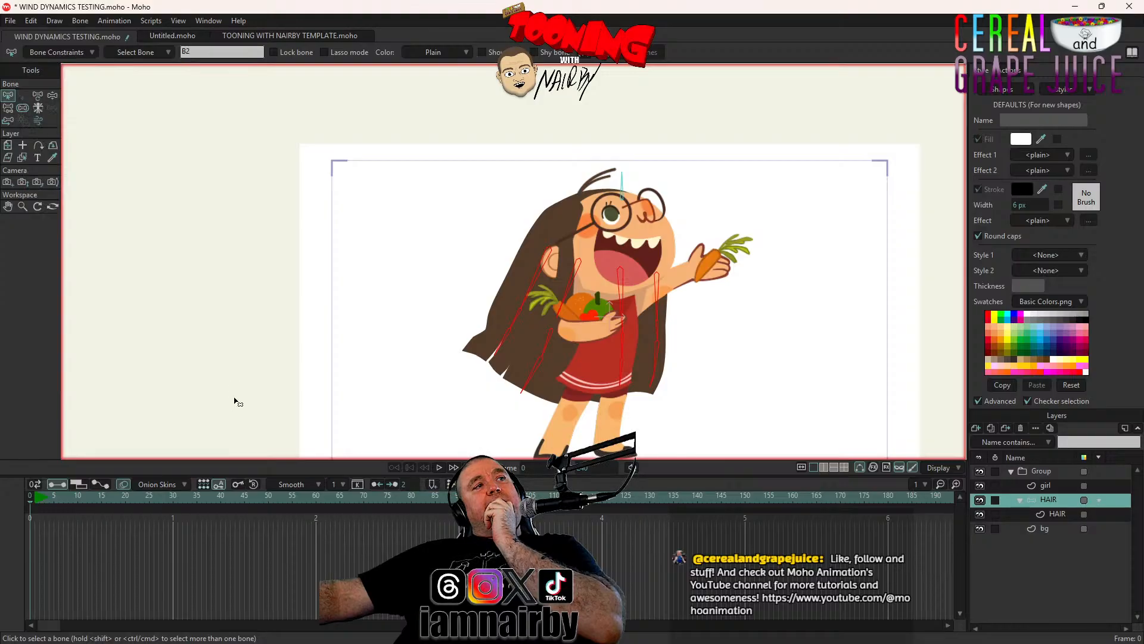
click(439, 467)
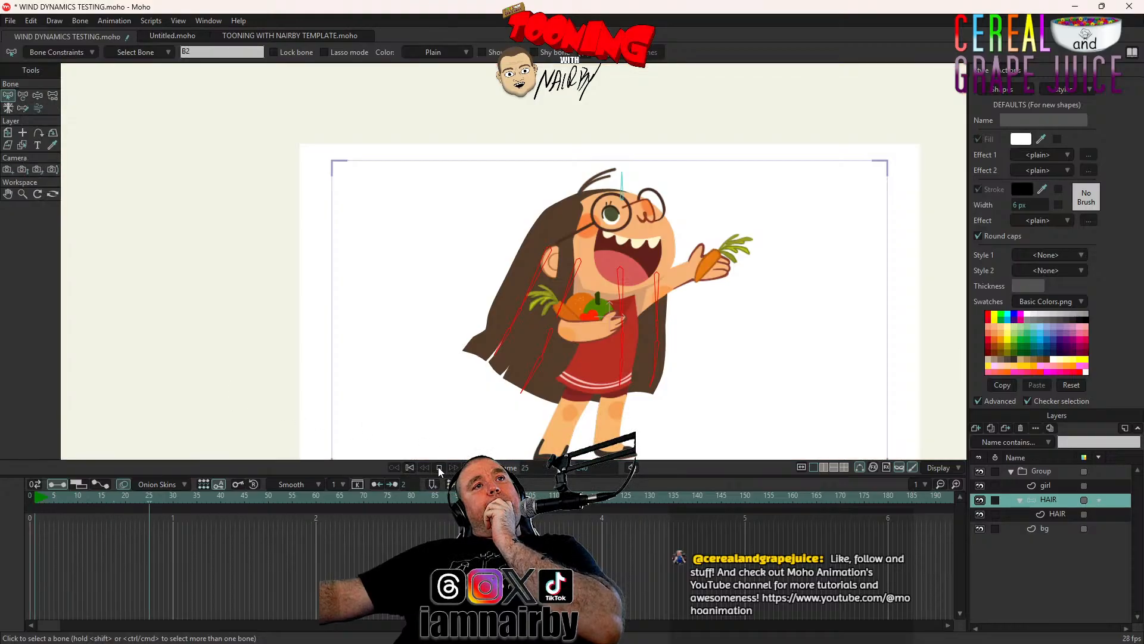
click(410, 467)
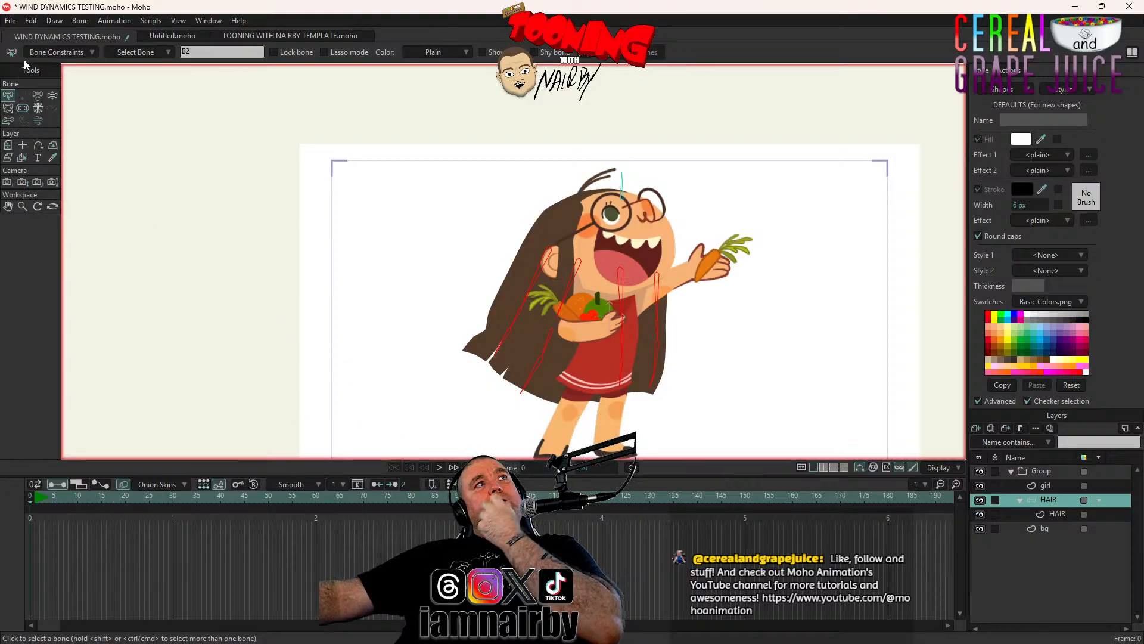
Turn off Angle, Position and Scale dynamics for the hair bones with Wind on, and preview the animation
click(62, 50)
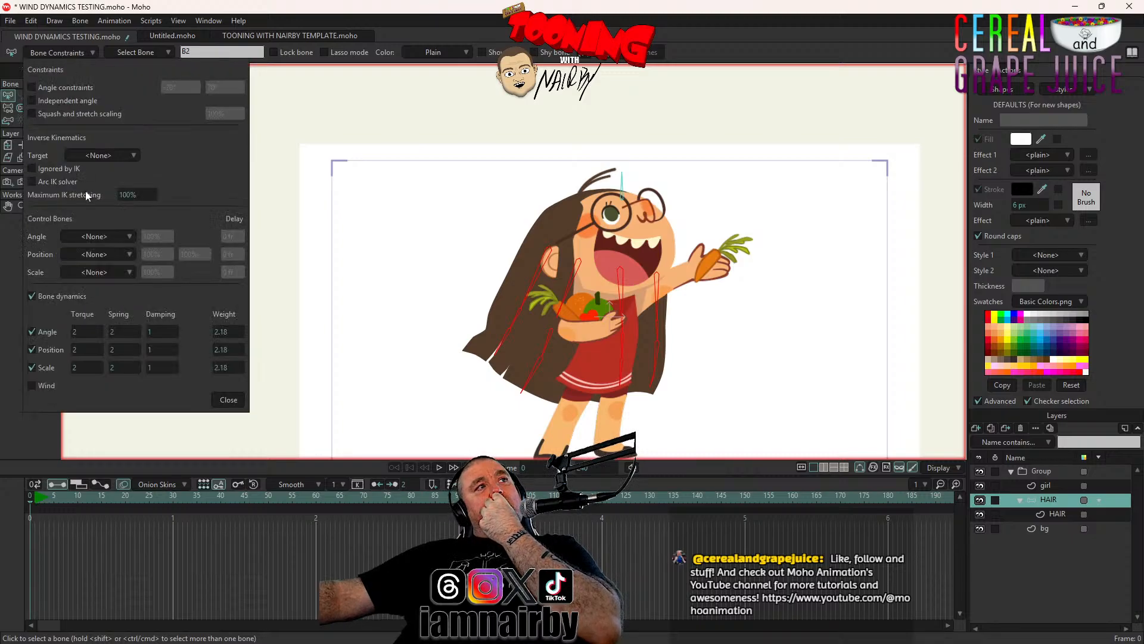
click(32, 331)
click(31, 350)
click(31, 367)
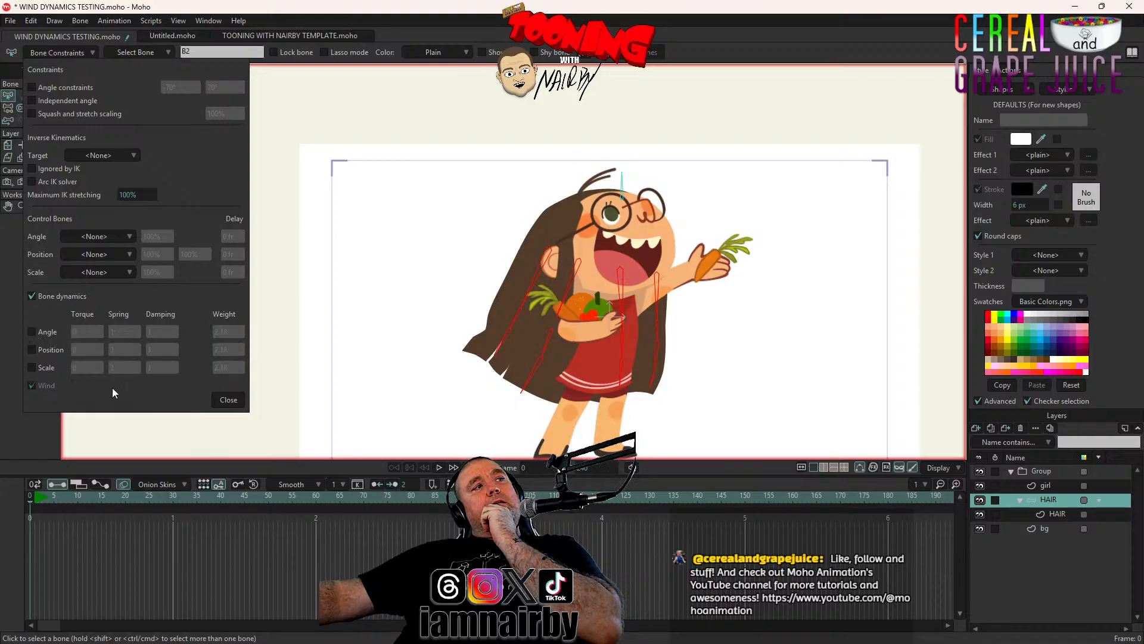
click(229, 401)
click(438, 464)
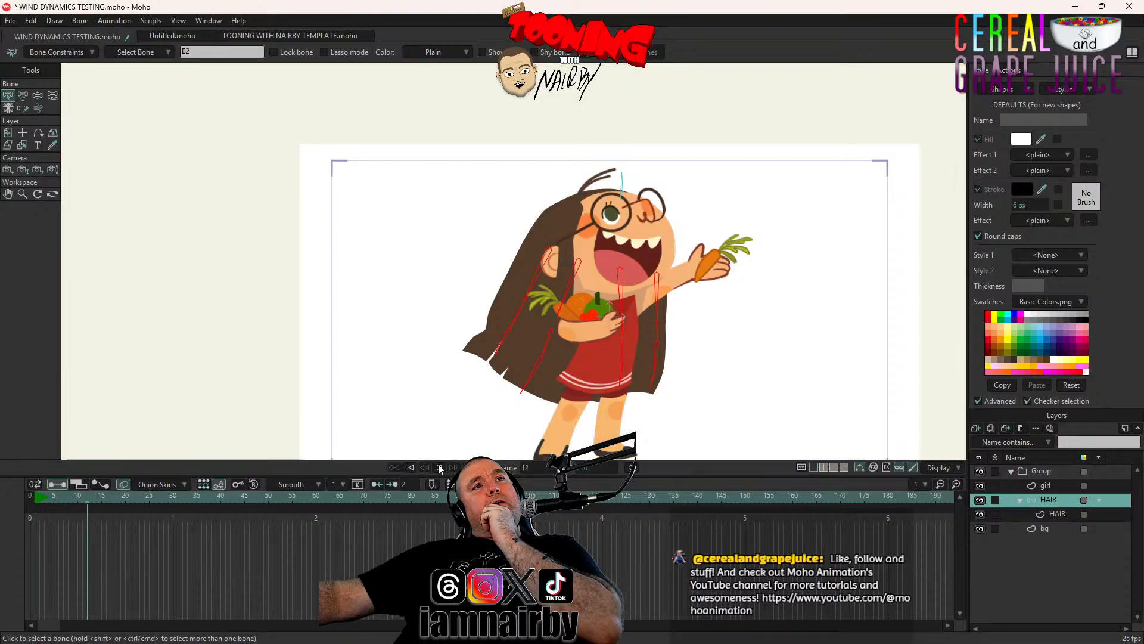
click(406, 465)
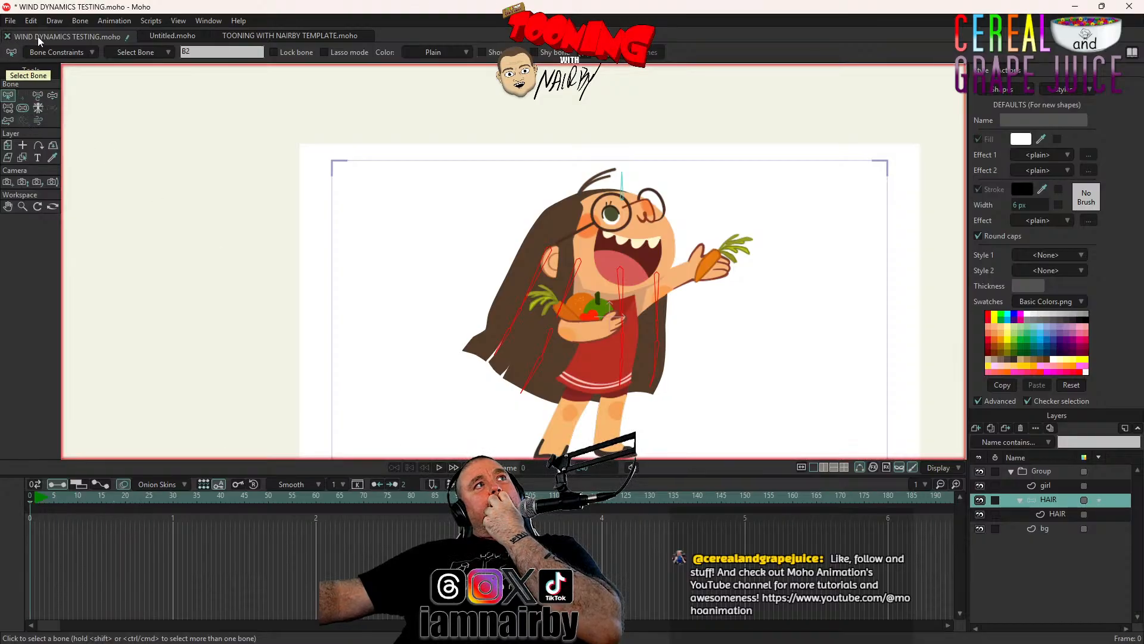
Turn Angle, Position and Scale dynamics back on for the selected hair bones, keeping Wind enabled
click(40, 53)
click(32, 331)
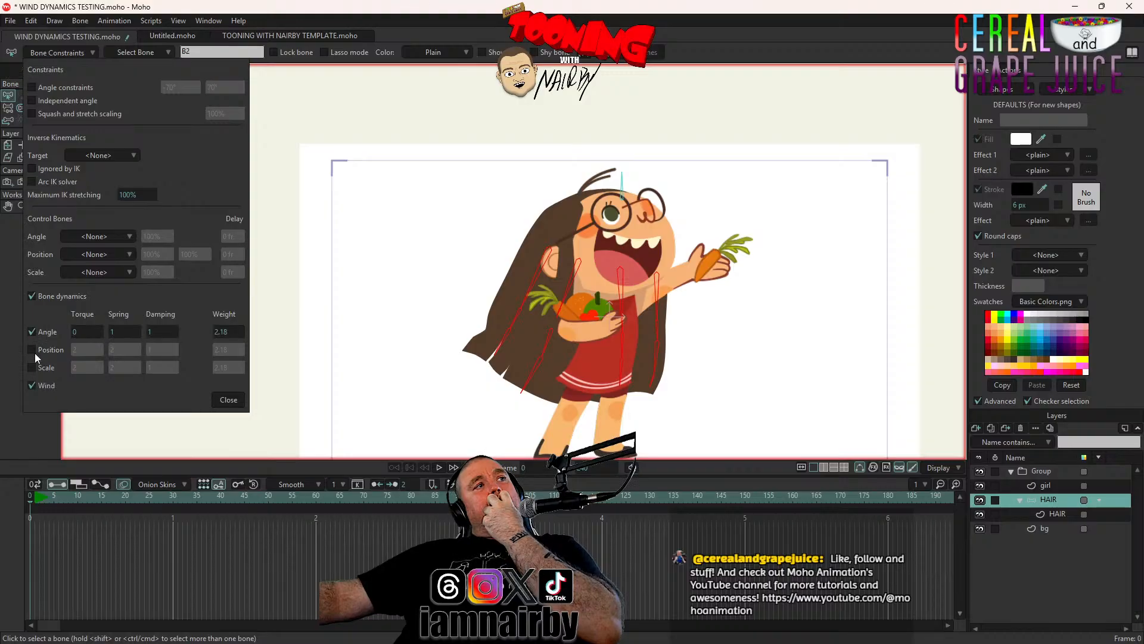
click(33, 350)
click(34, 367)
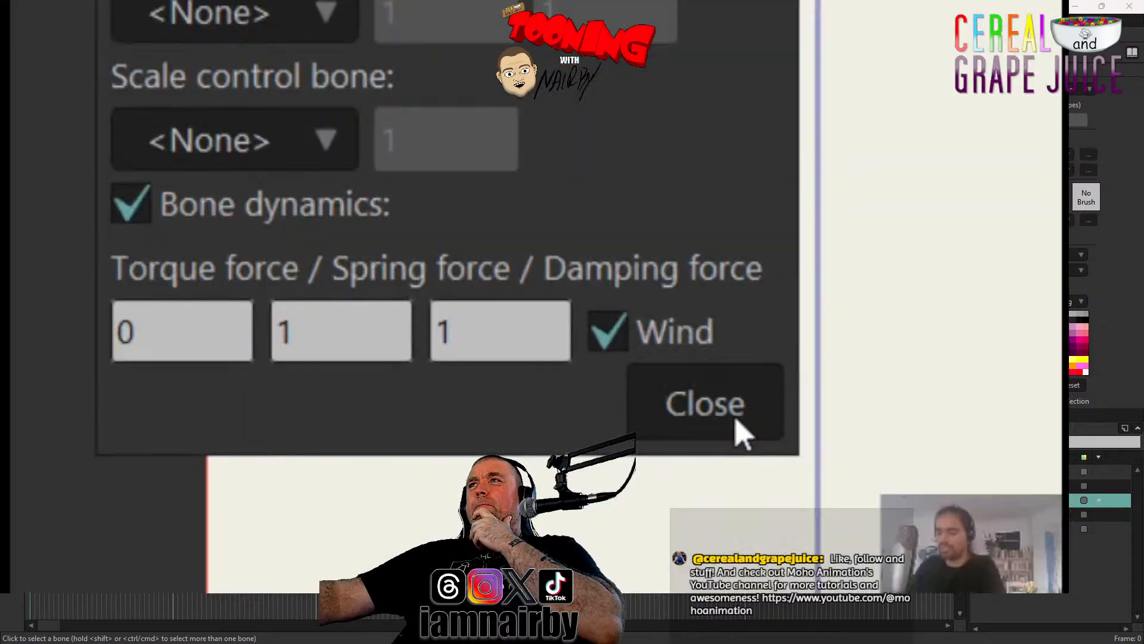
Study the tutorial video's bone dynamics values and wind tool settings, and return to Moho
key(space)
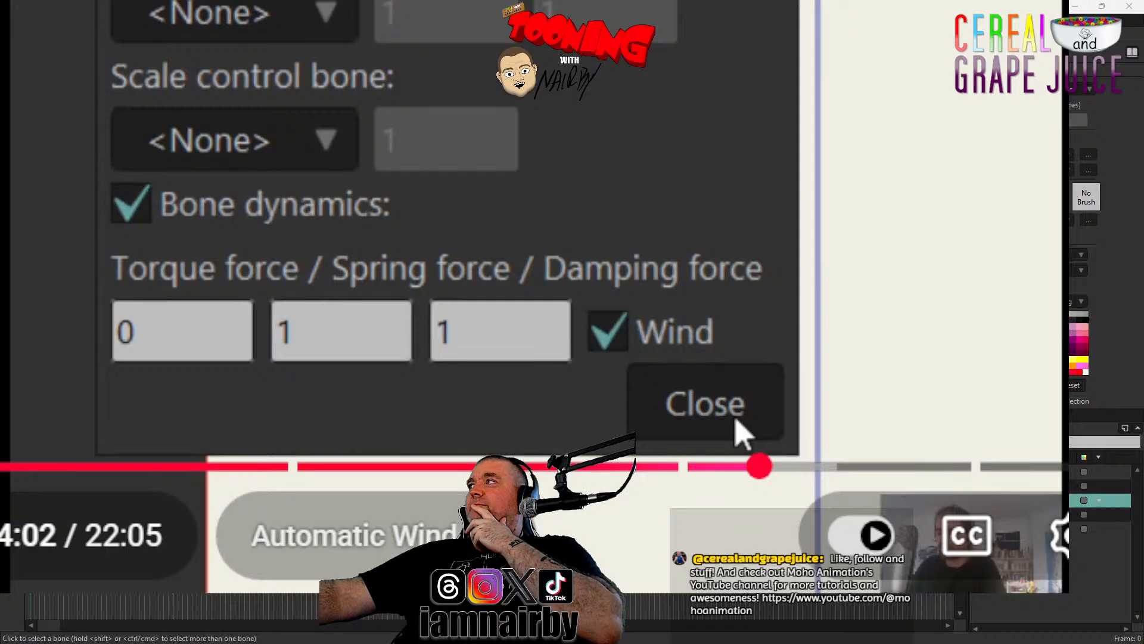
click(266, 171)
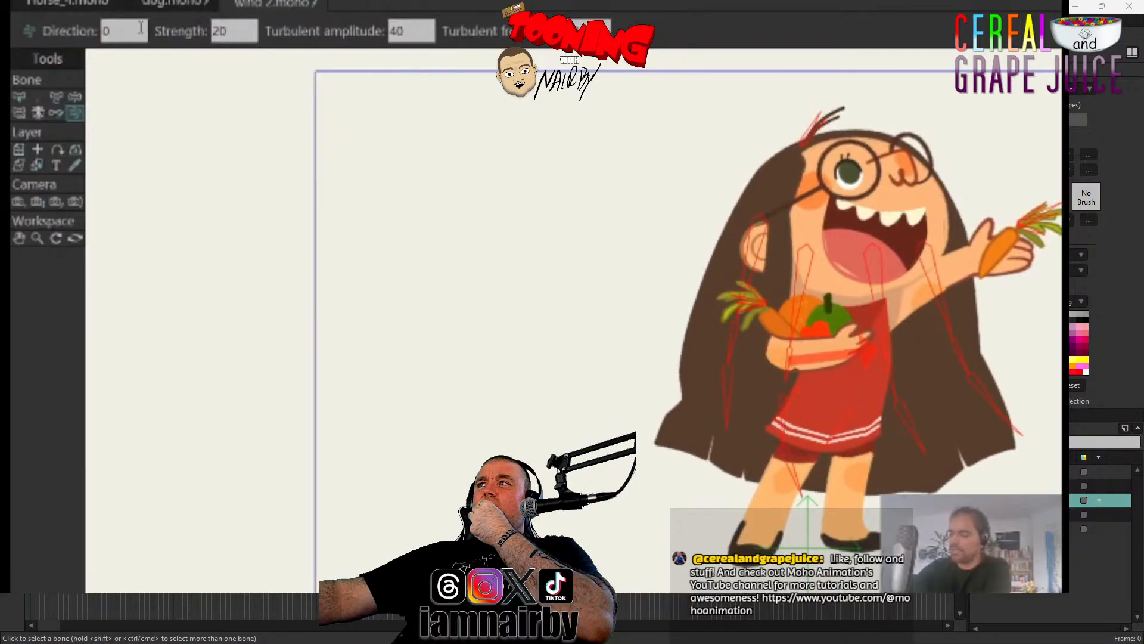
click(467, 319)
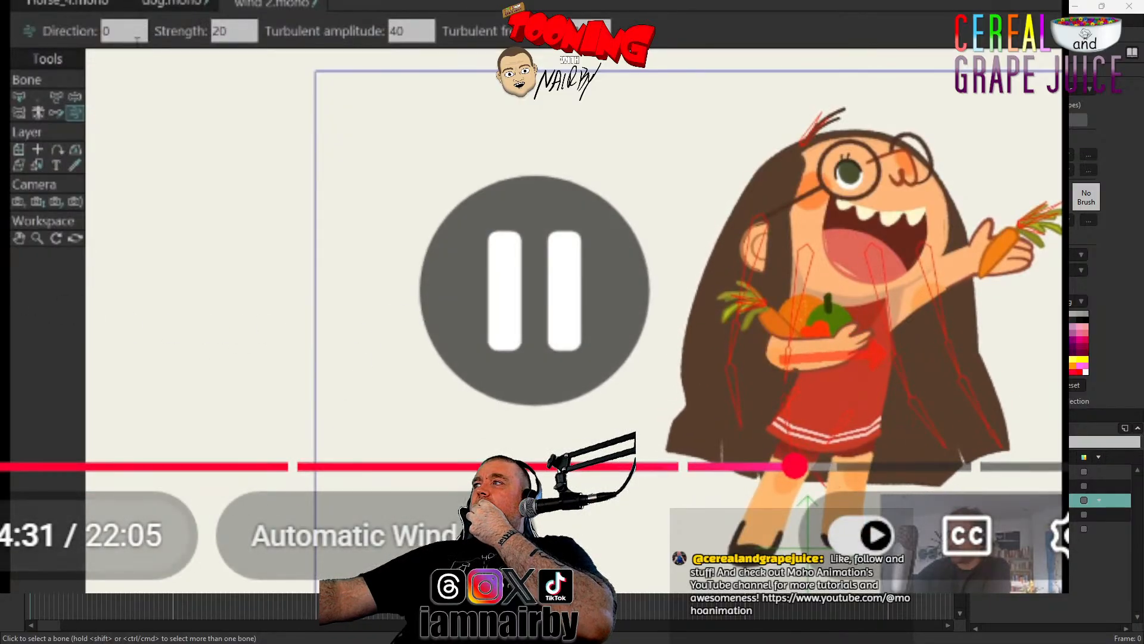
key(alt+Tab)
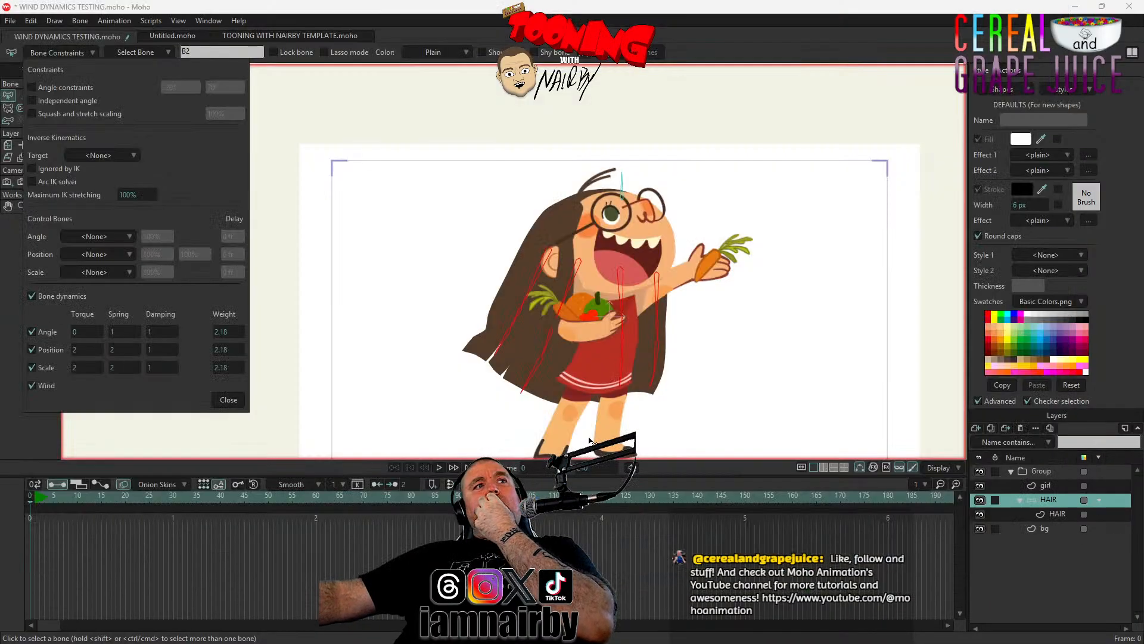
Close the bone constraints, activate the wind and gravity tool, and play back the animation to check the hair's reaction
click(229, 400)
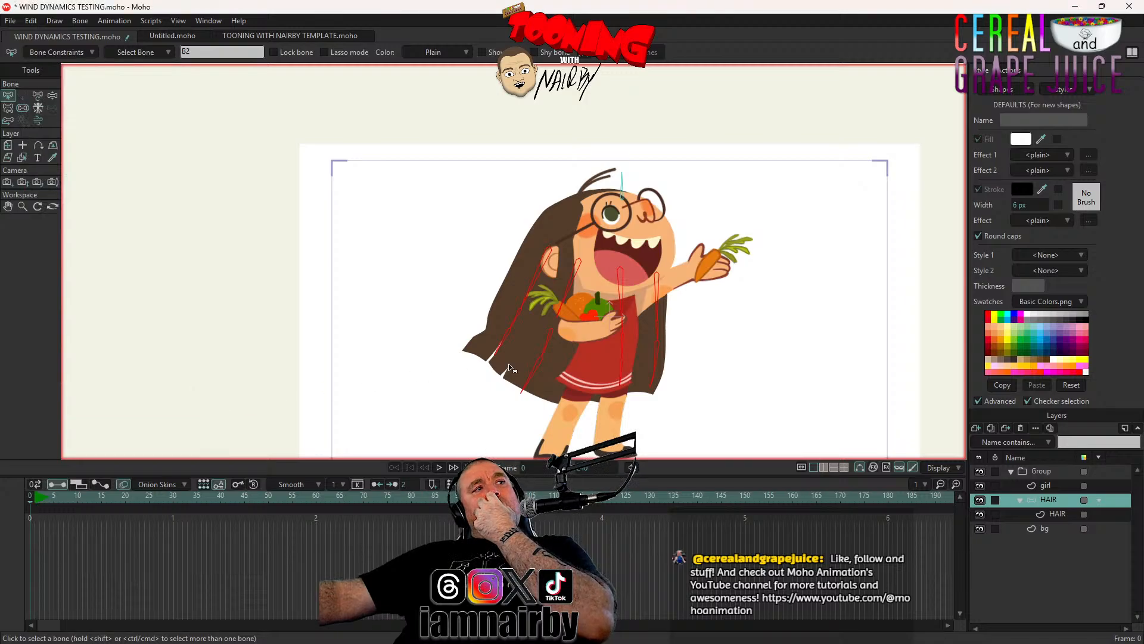
click(37, 122)
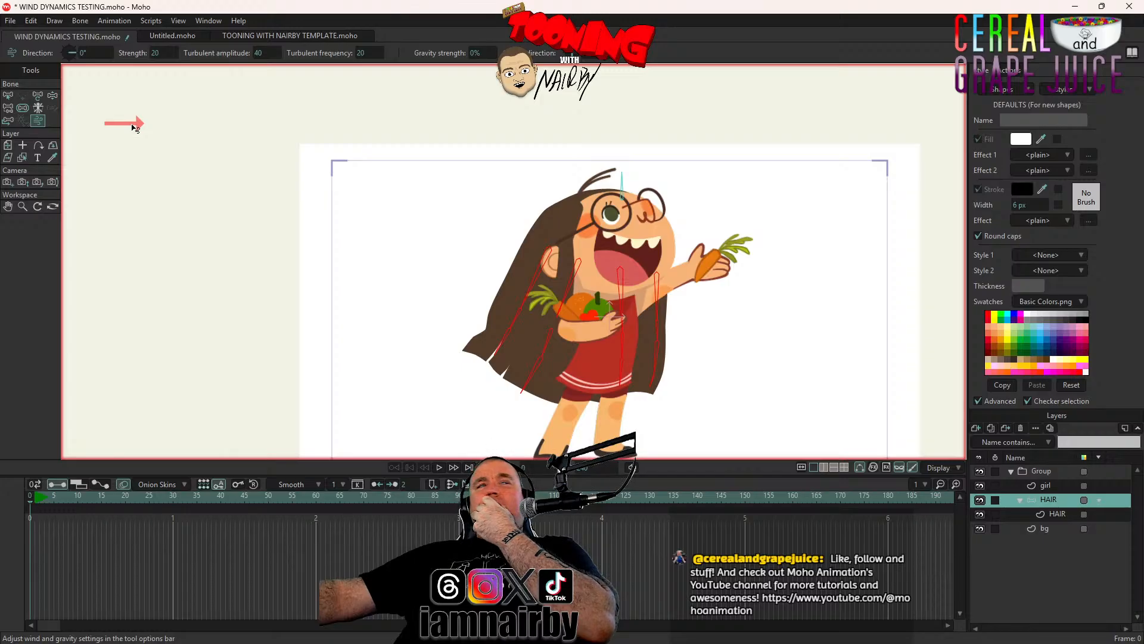
click(439, 469)
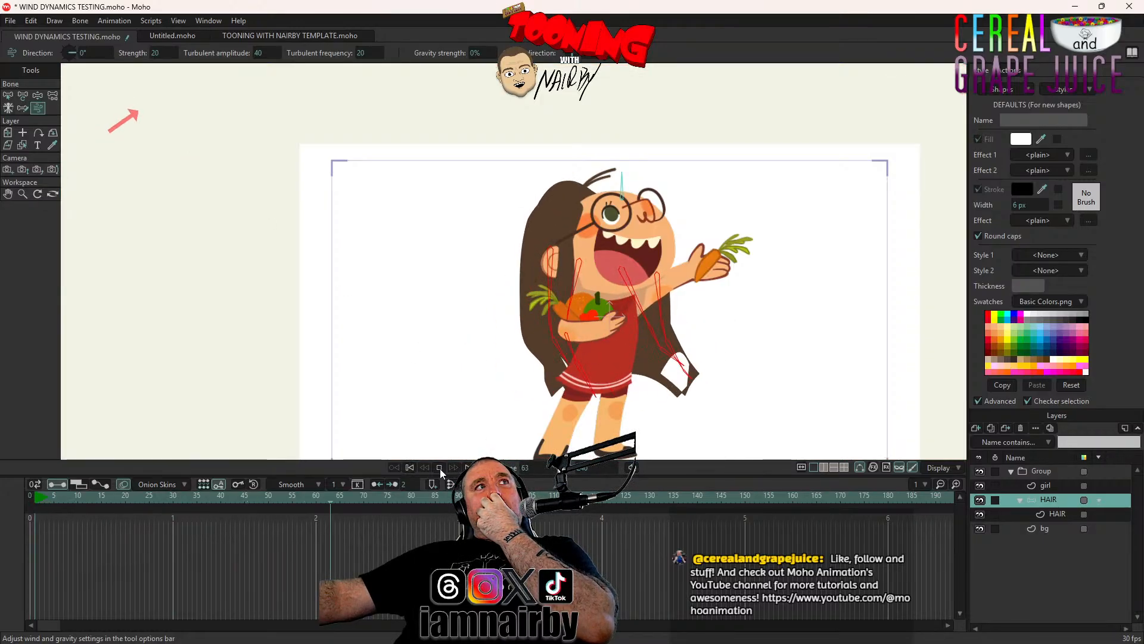
click(439, 468)
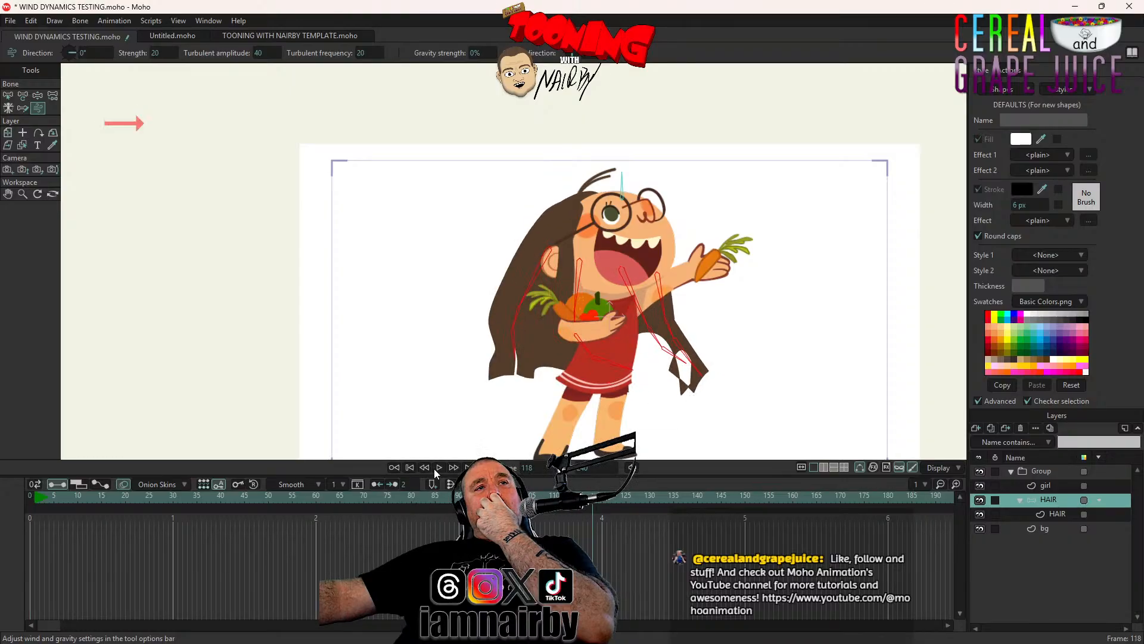
click(410, 468)
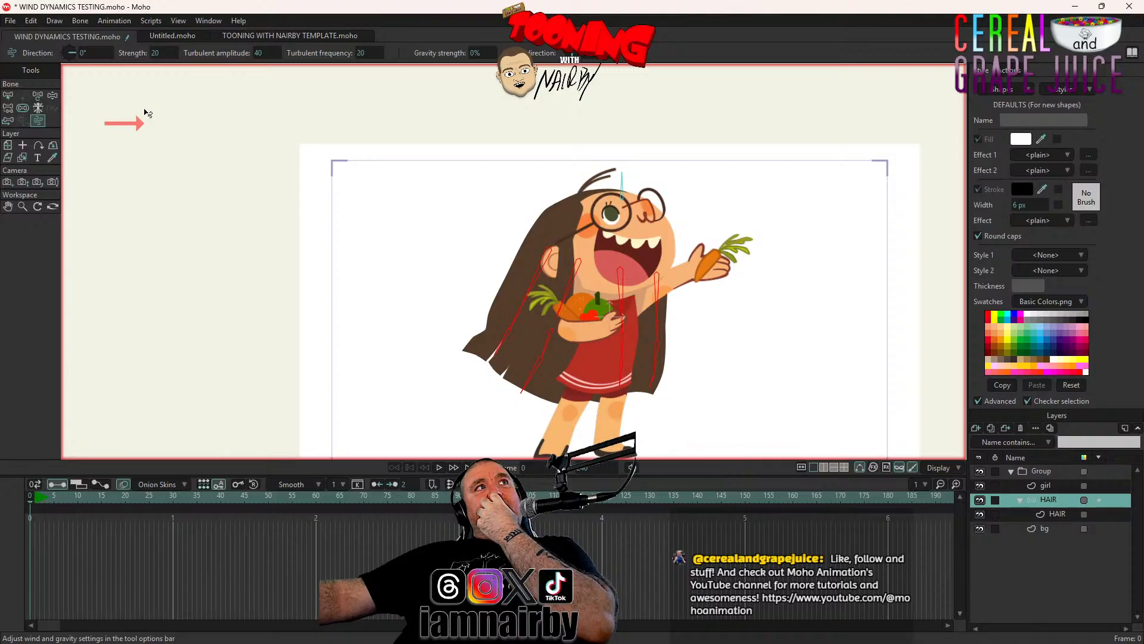
Open the hair bones' constraints and rewatch the tutorial video's earlier section on the dynamics and wind settings
click(8, 96)
click(58, 53)
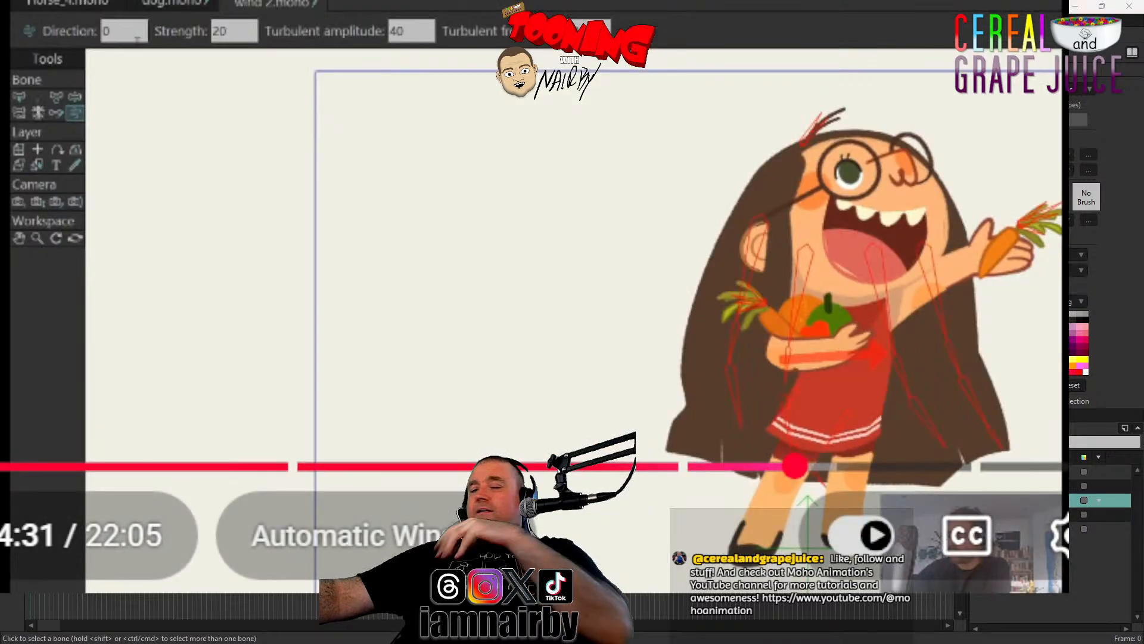
key(space)
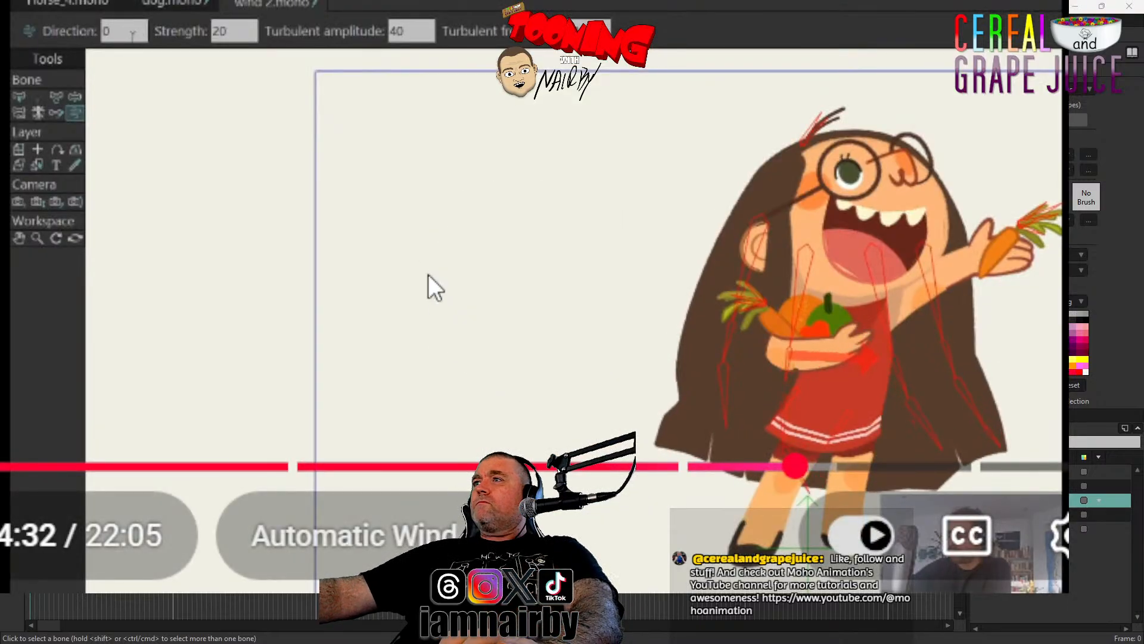
key(Left)
key(Left)
key(Left)
key(Left)
key(Left)
key(Left)
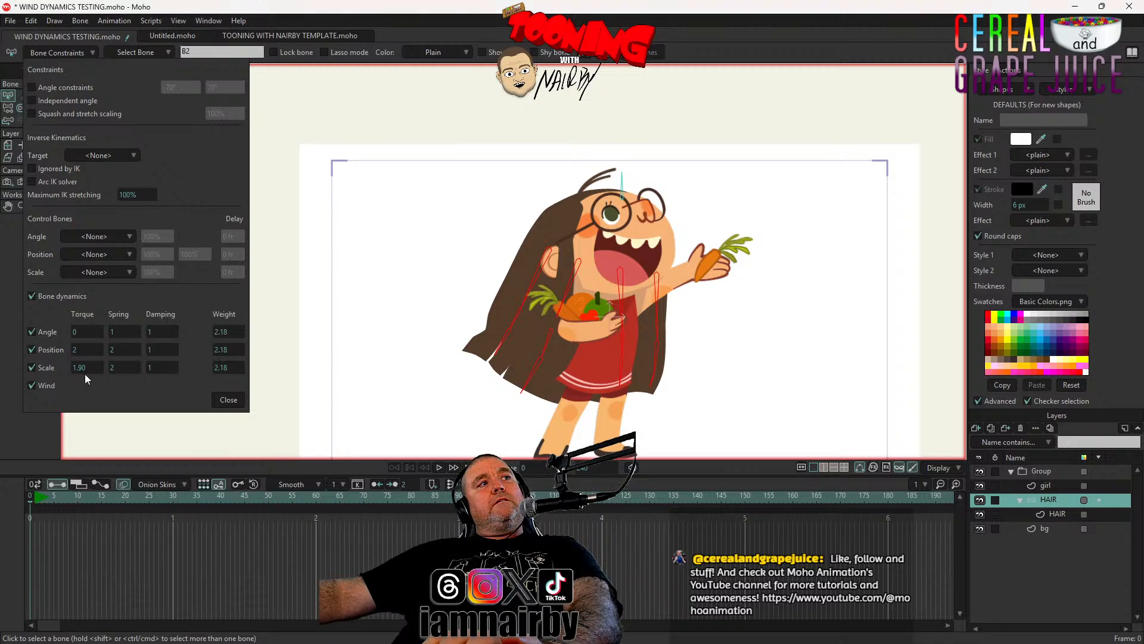
Set the hair bones' Scale dynamics to torque 0 and spring 1, and close the bone constraints
text(0)
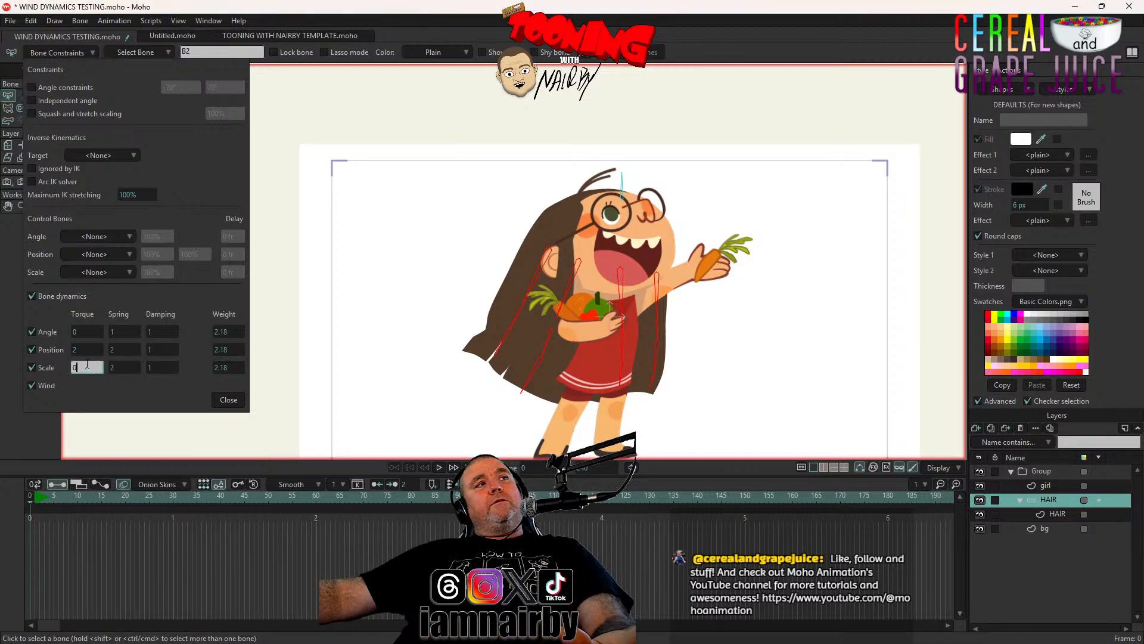
key(Tab)
double_click(119, 369)
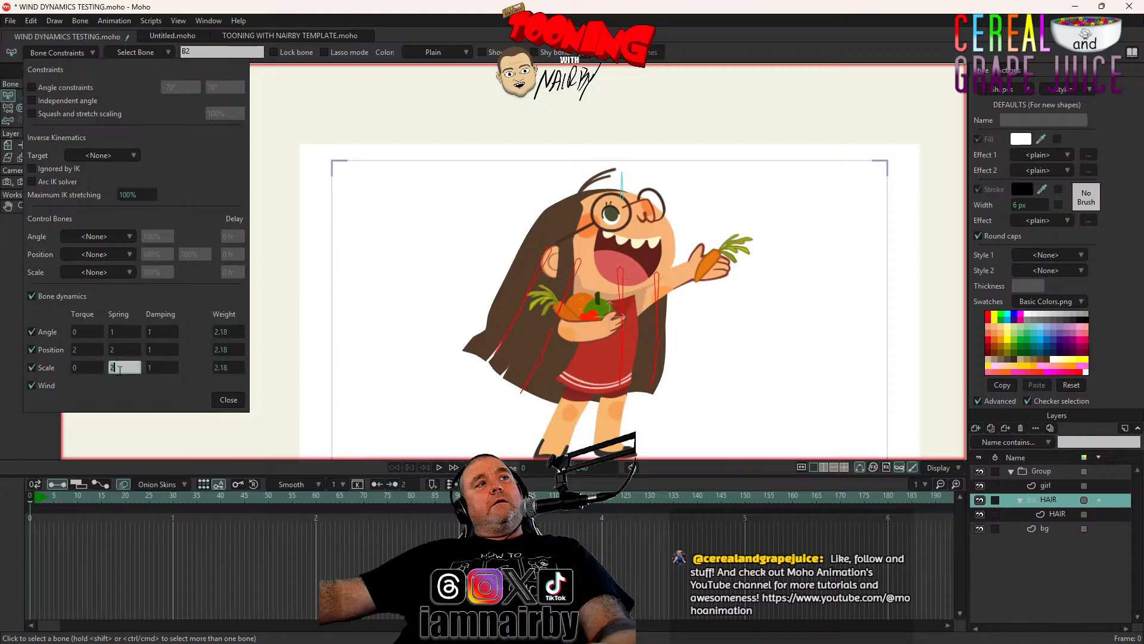
text(1)
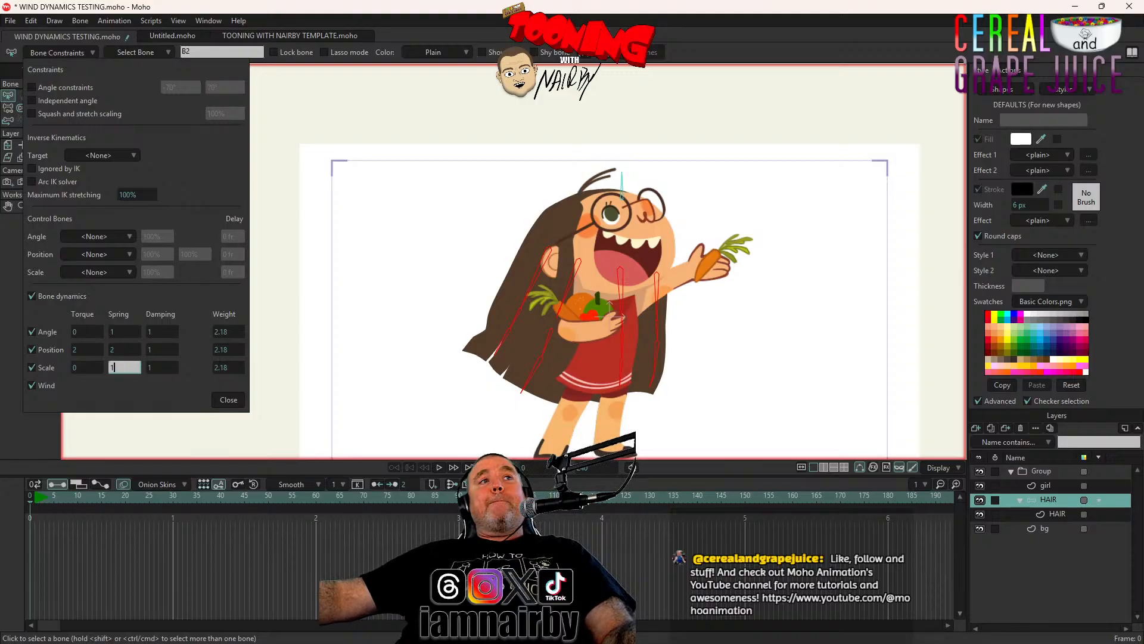
click(227, 400)
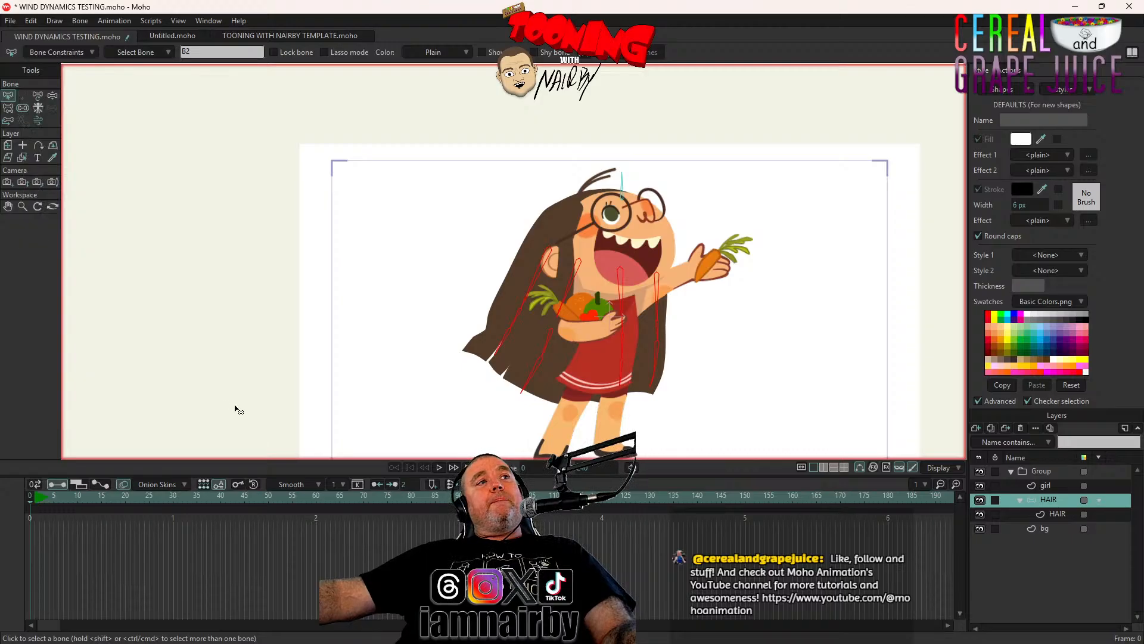
Play back the animation to check the hair's motion, return to the start, and save the project
click(437, 470)
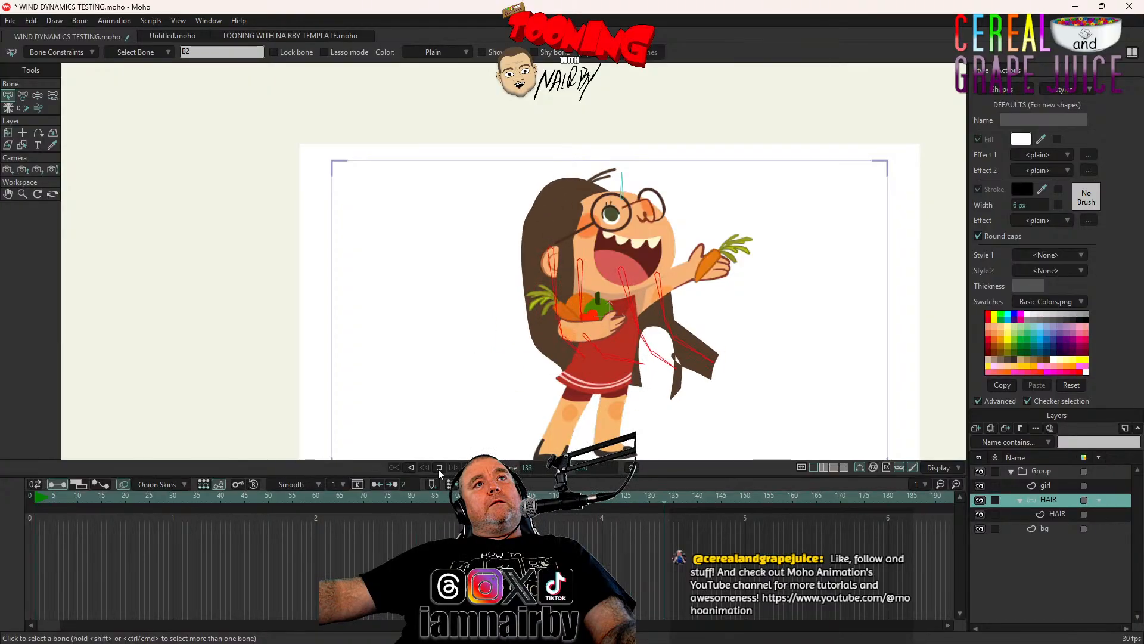
click(438, 470)
click(409, 467)
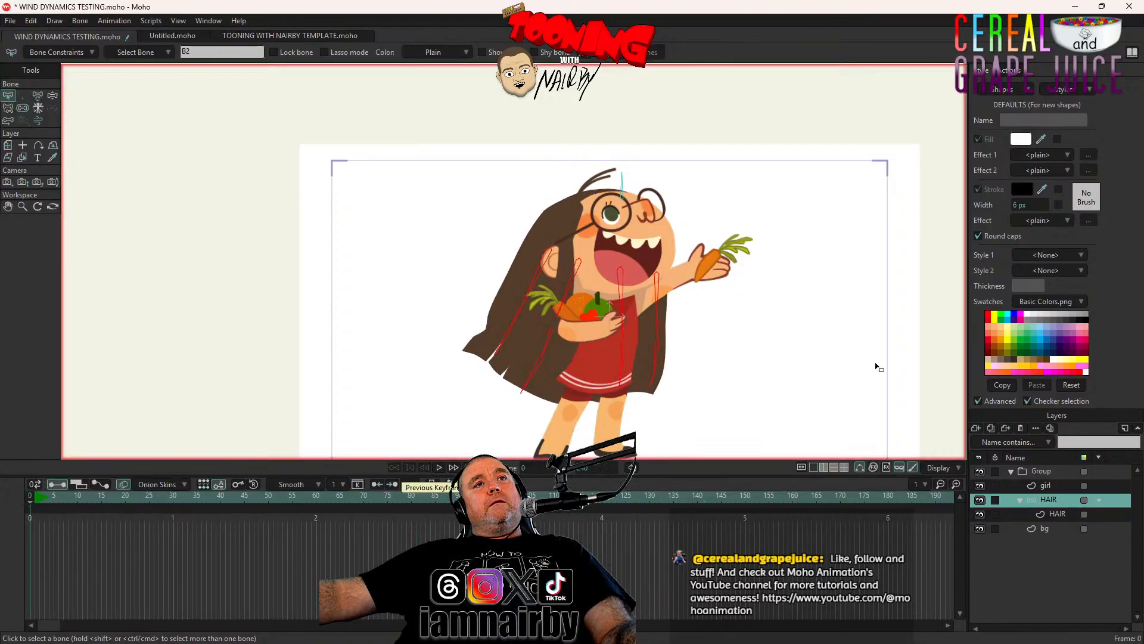
key(ctrl+s)
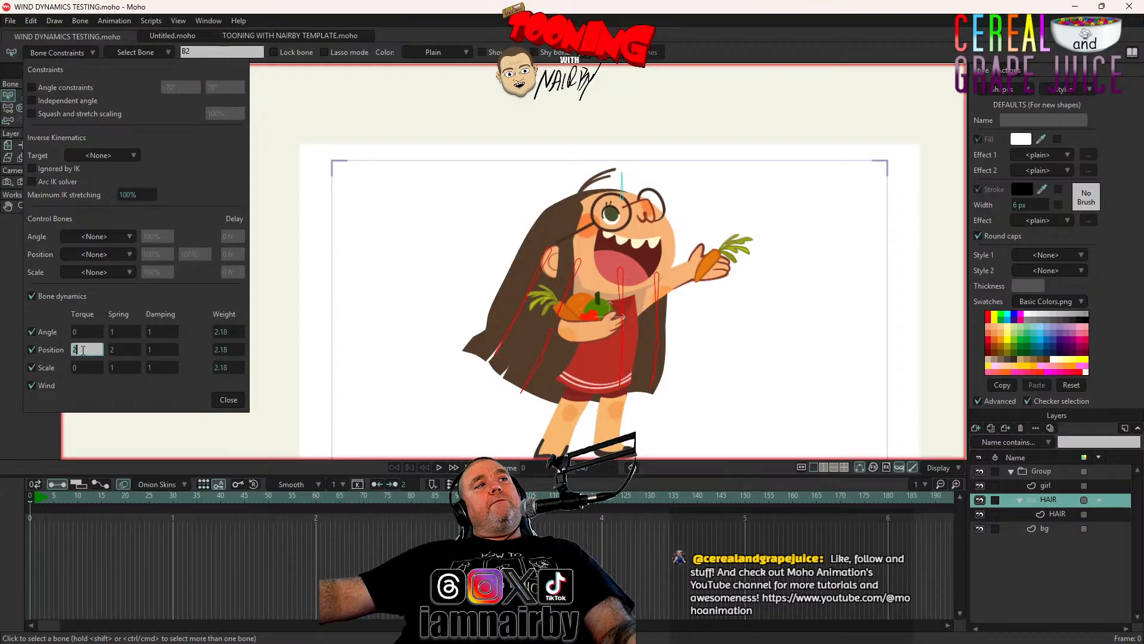
Set the hair bones' Position torque and the Angle and Position spring and damping to 0, and test the motion in playback
text(0)
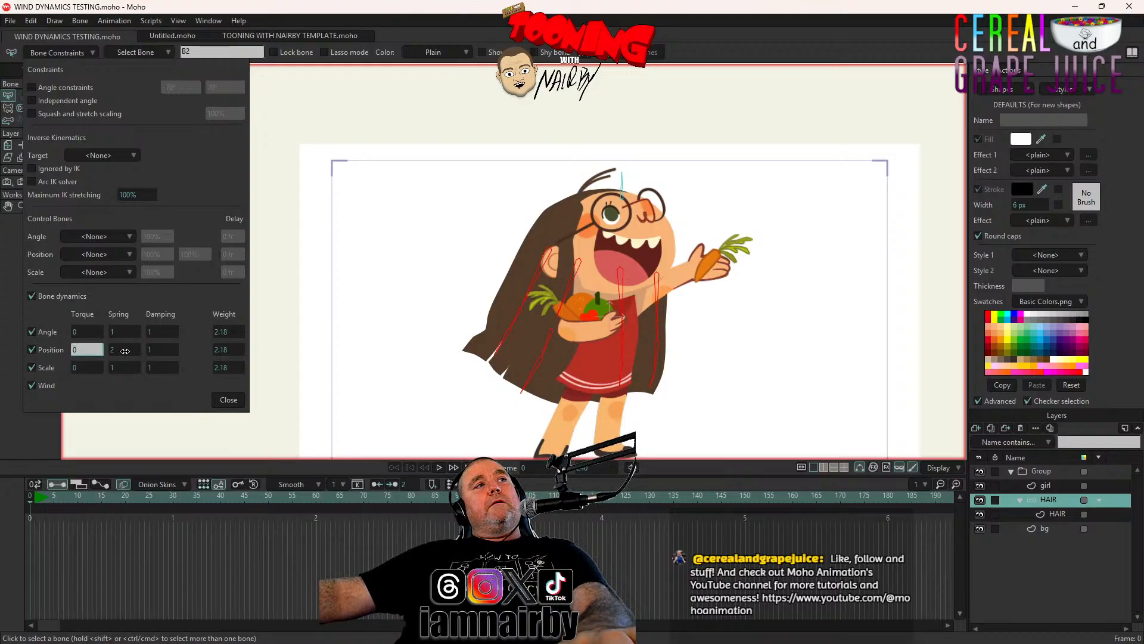
click(136, 332)
text(0)
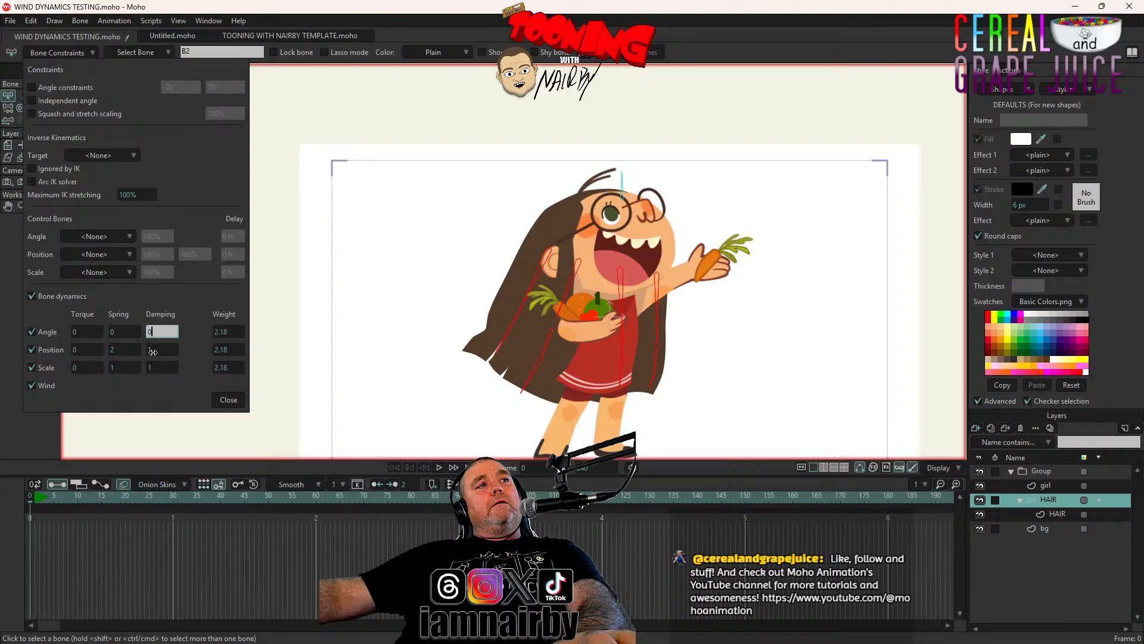
key(Tab)
key(Tab)
text(0)
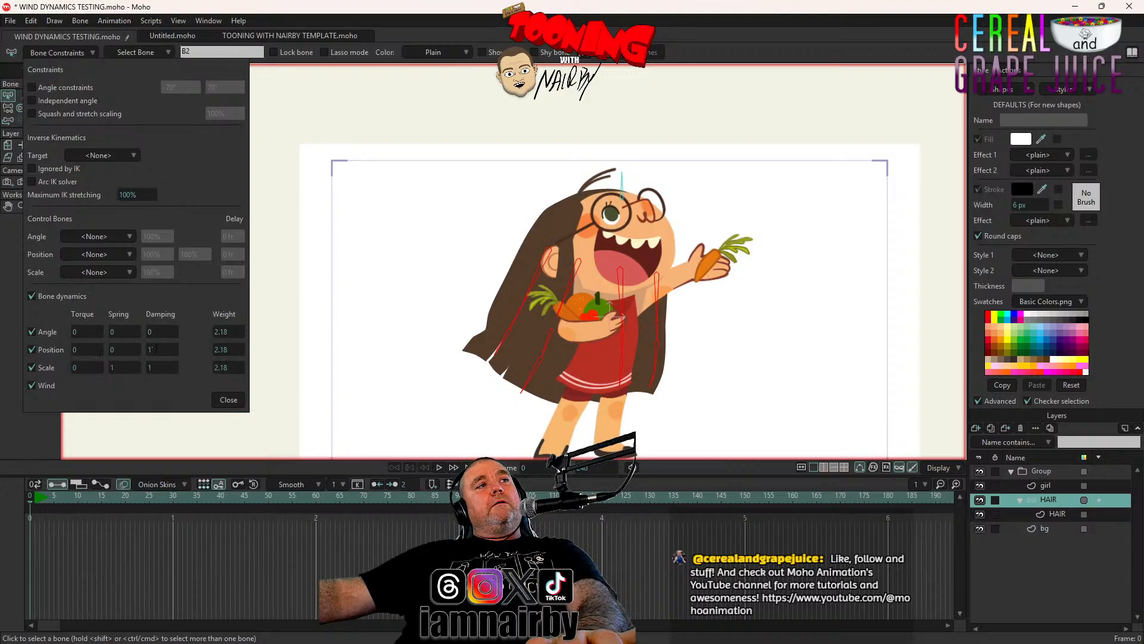
click(151, 349)
text(0)
click(235, 402)
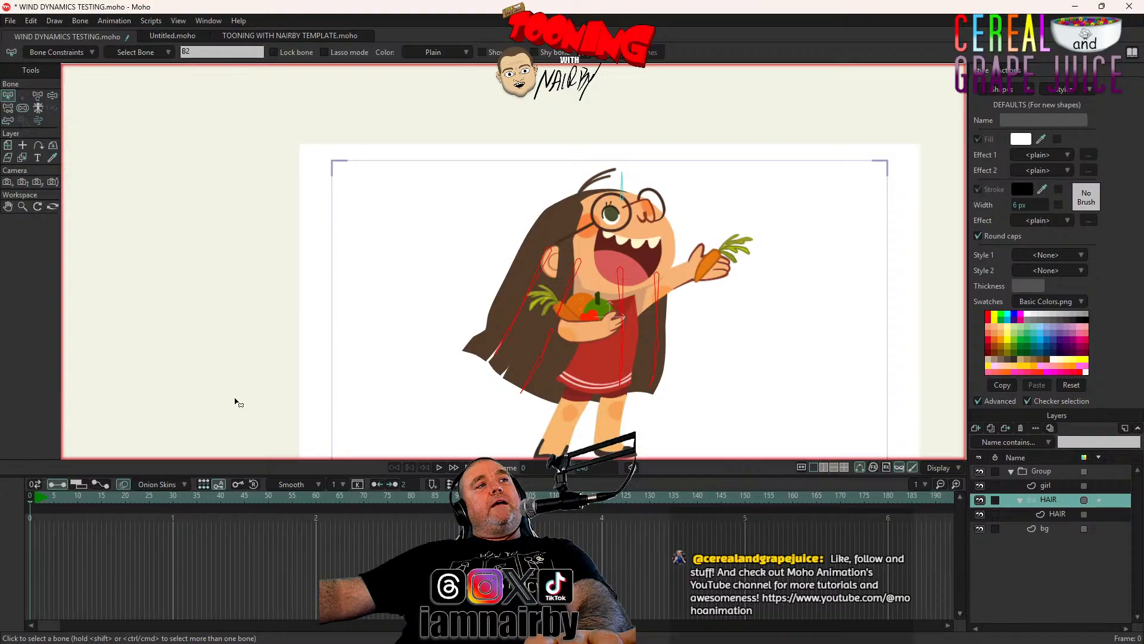
click(441, 467)
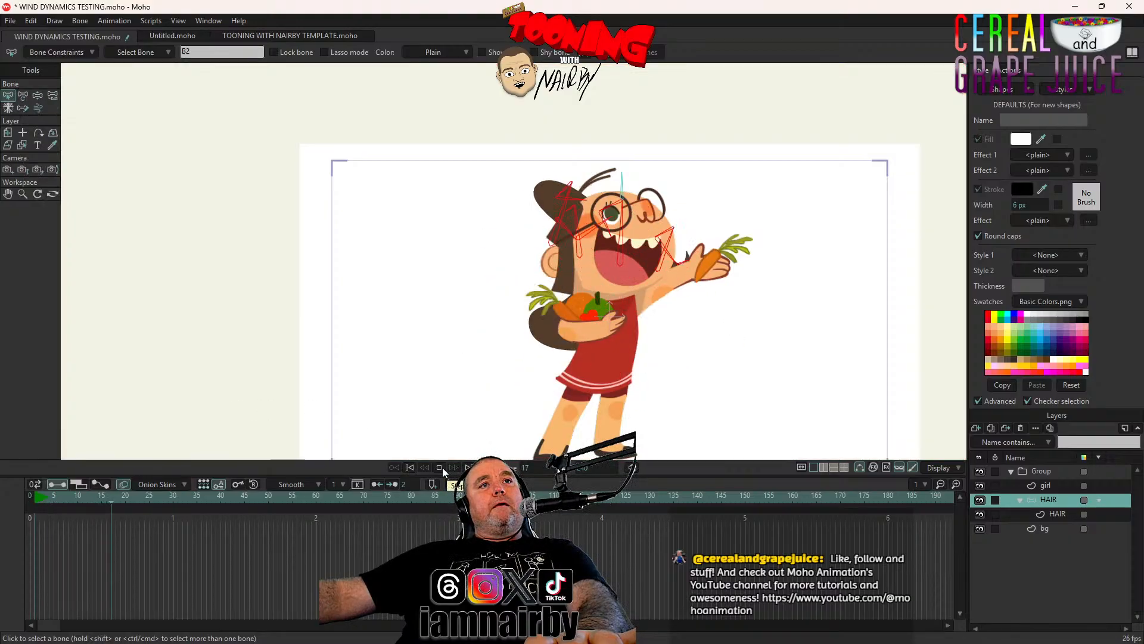
click(409, 467)
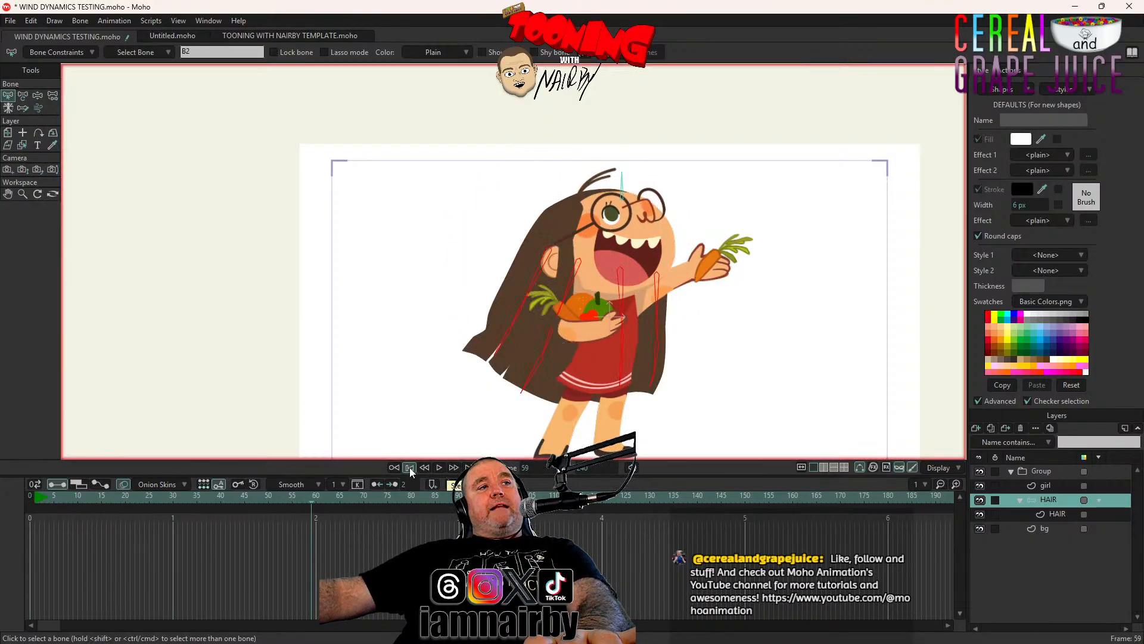
Set the hair bones' Angle and Position spring and damping to 1, and play back the animation
click(60, 52)
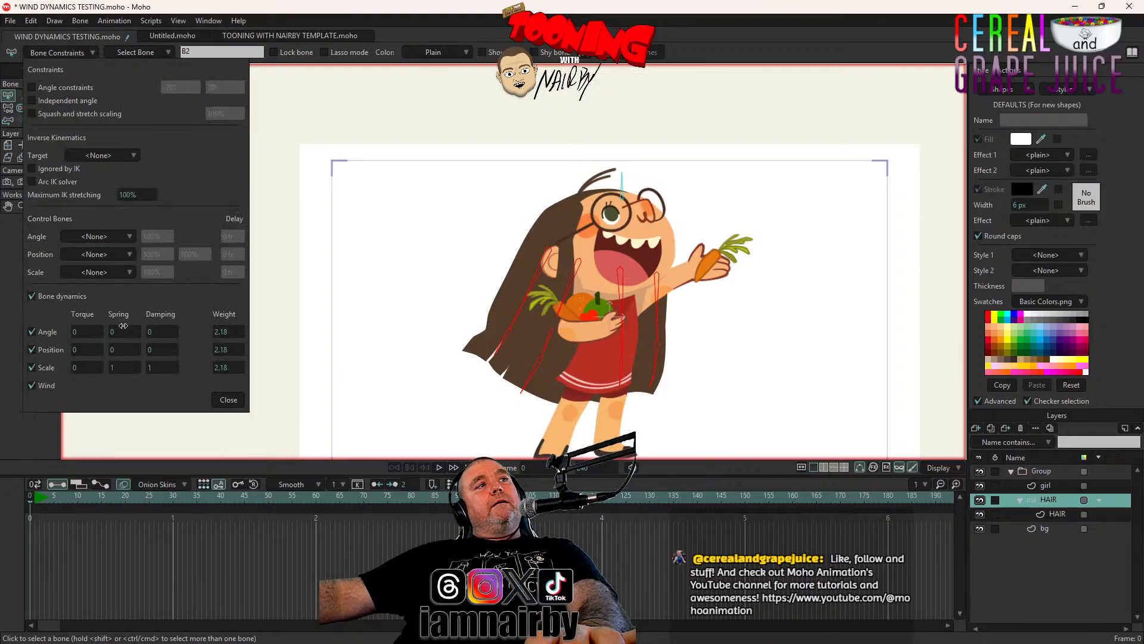
click(128, 351)
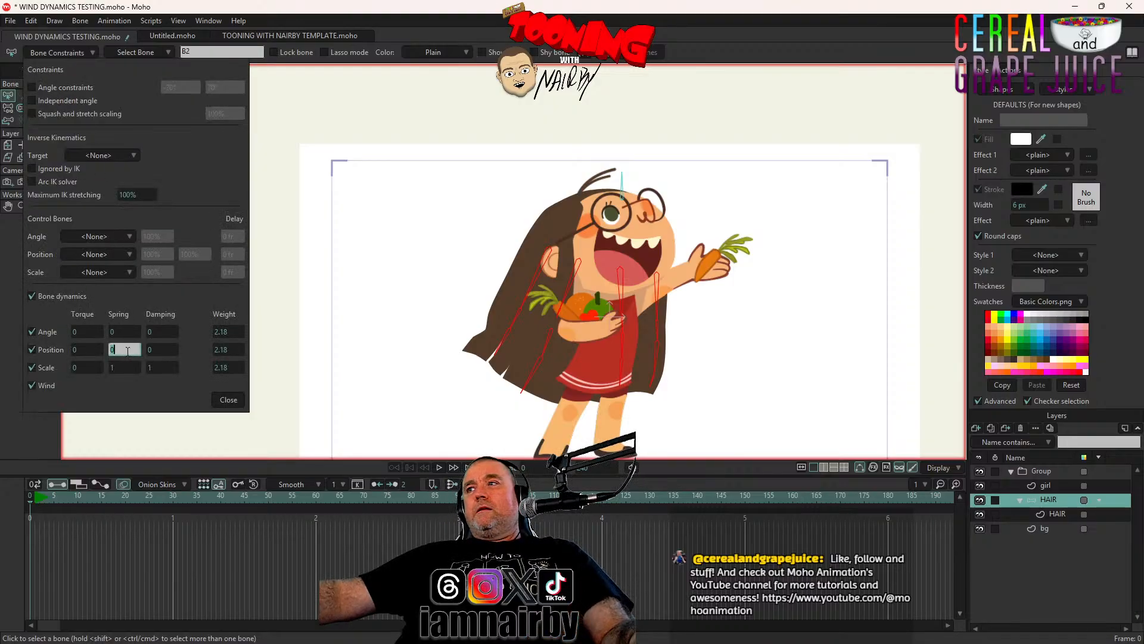
text(1)
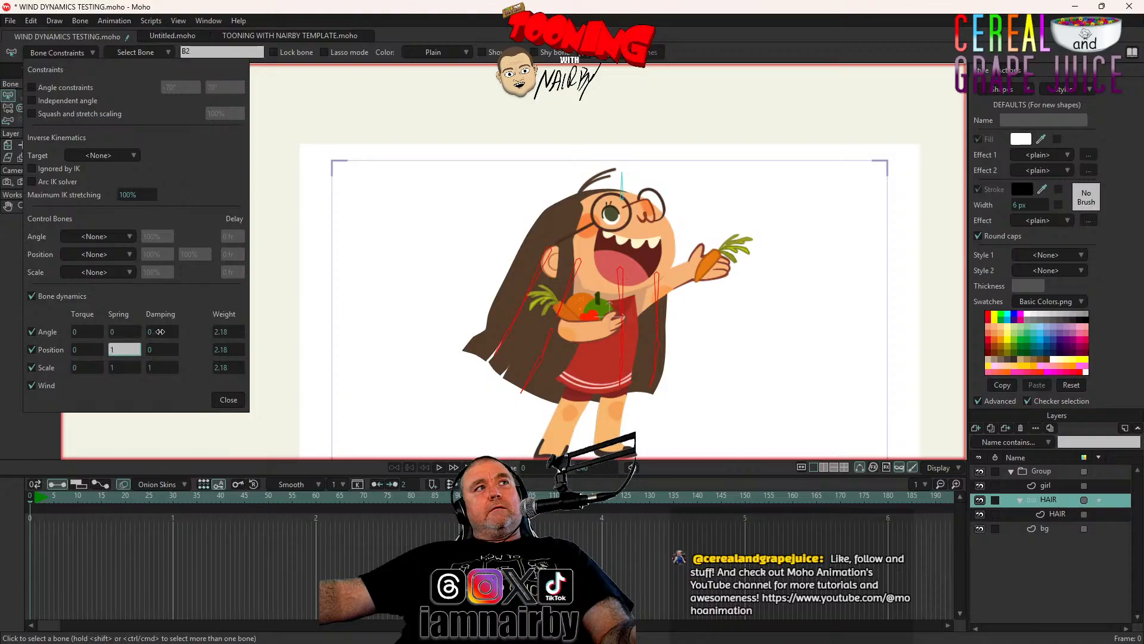
click(162, 350)
text(1)
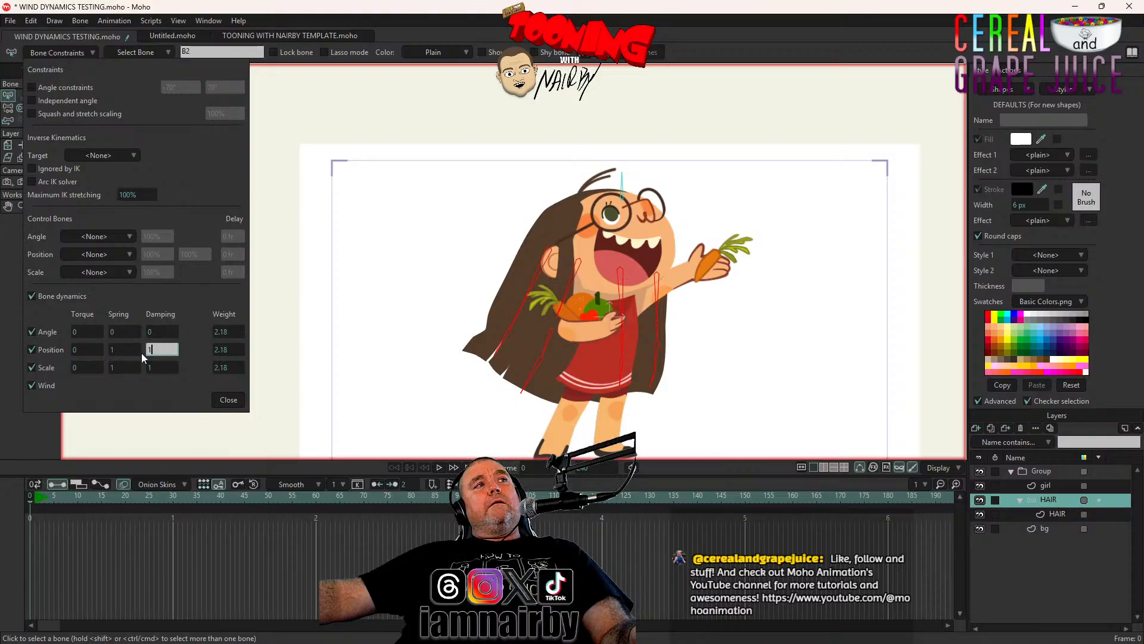
click(165, 332)
text(1)
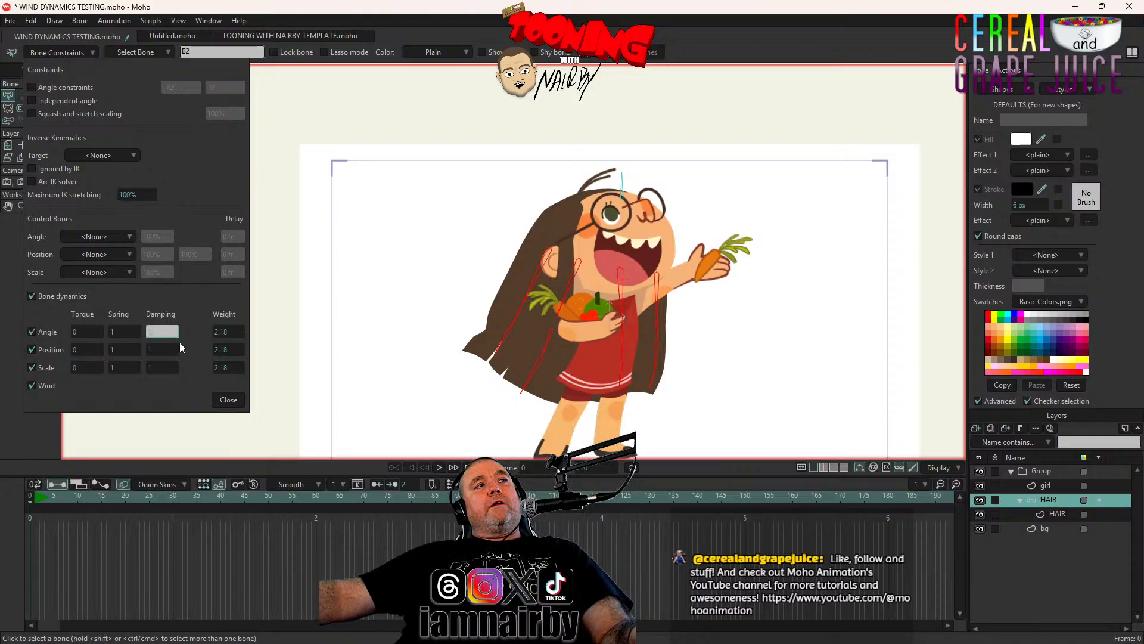
click(175, 350)
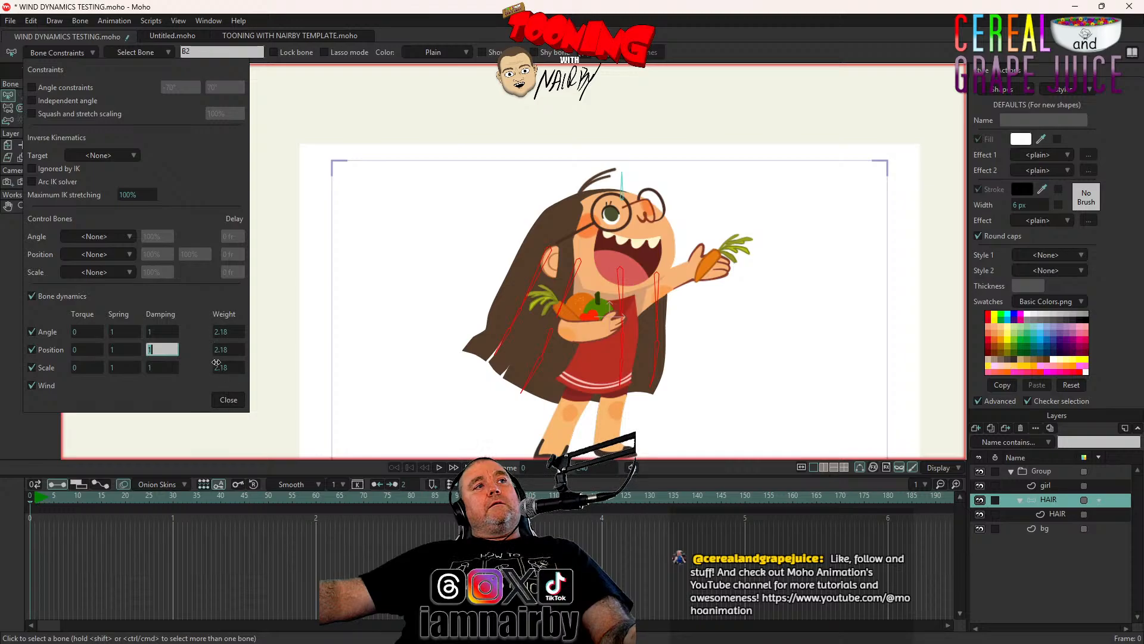
click(229, 399)
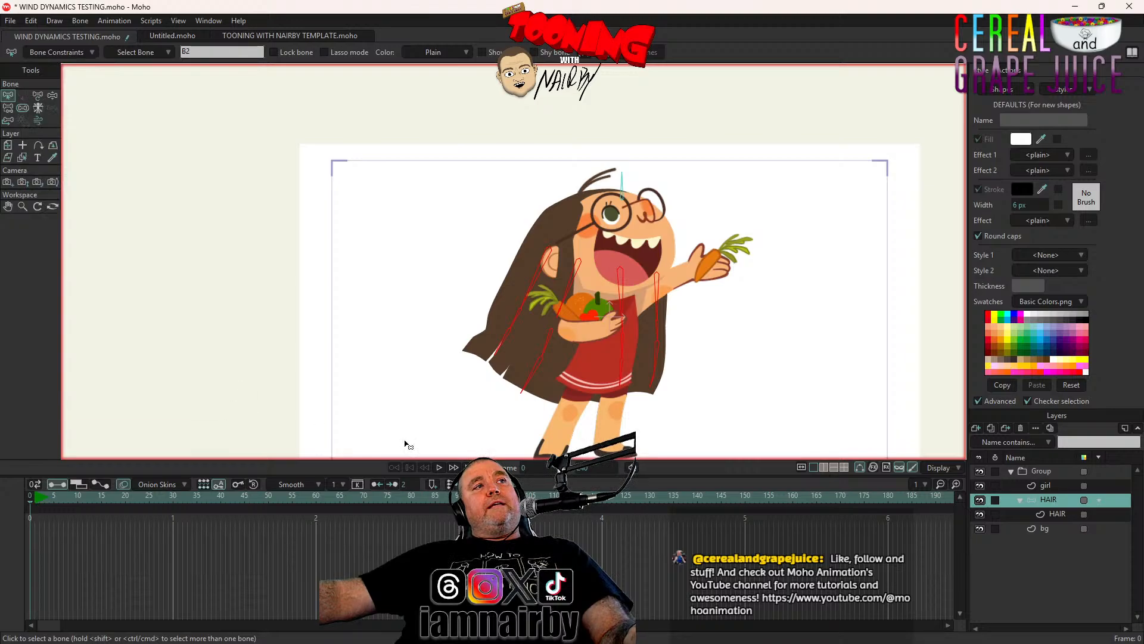
click(438, 467)
click(439, 467)
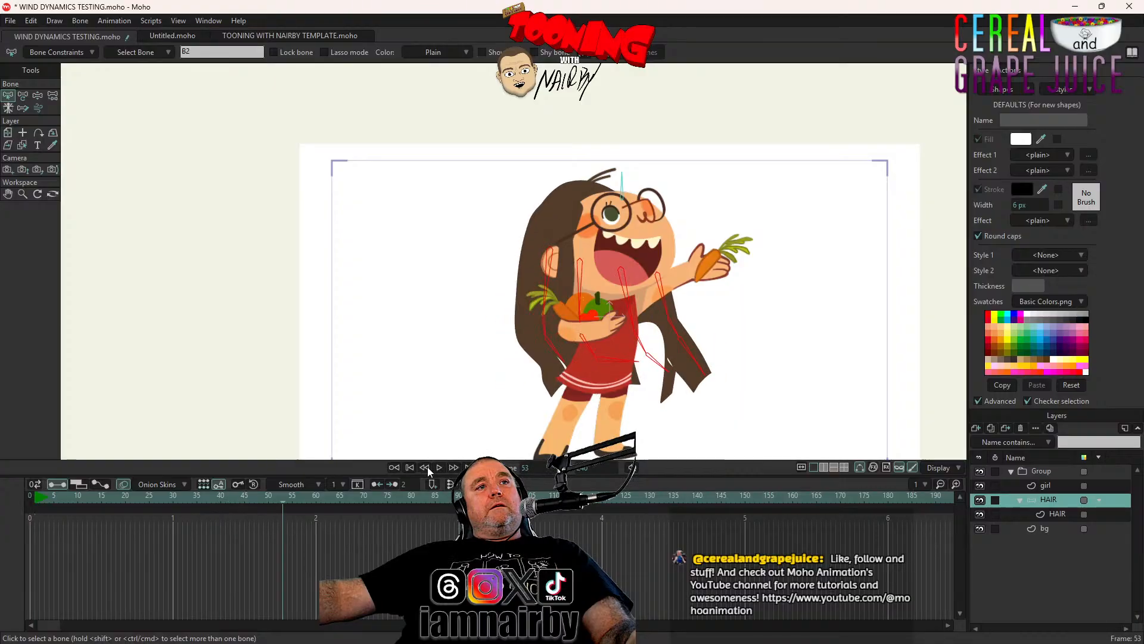
click(409, 467)
Set the hair bones' Angle, Position and Scale weight to 1, and play back the animation from the start
click(55, 52)
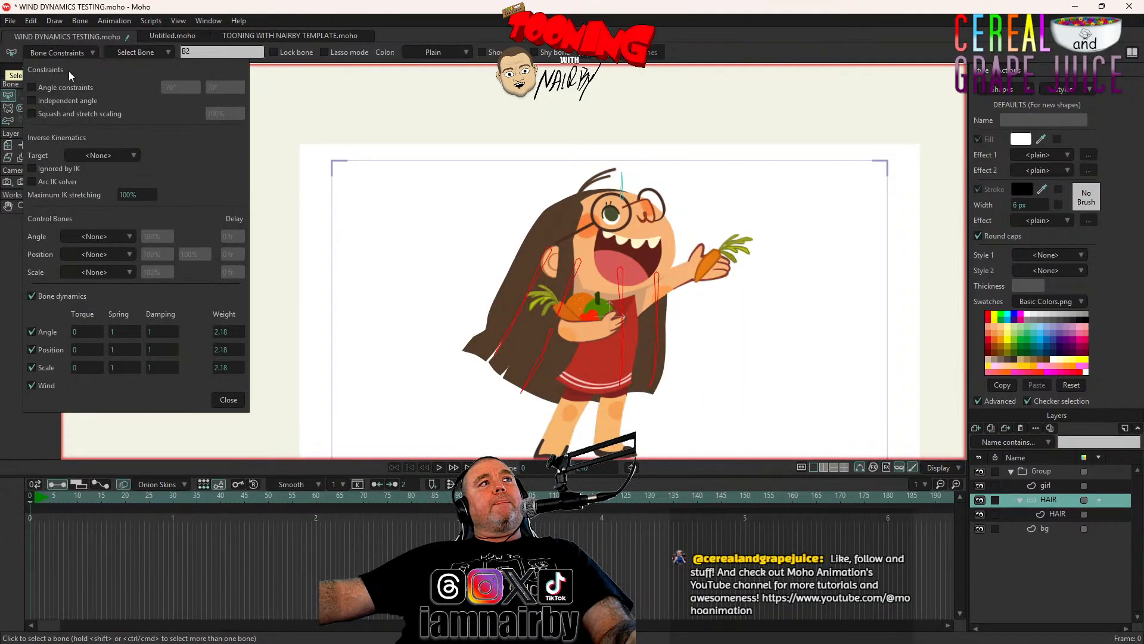
click(229, 332)
text(1)
click(230, 350)
text(1)
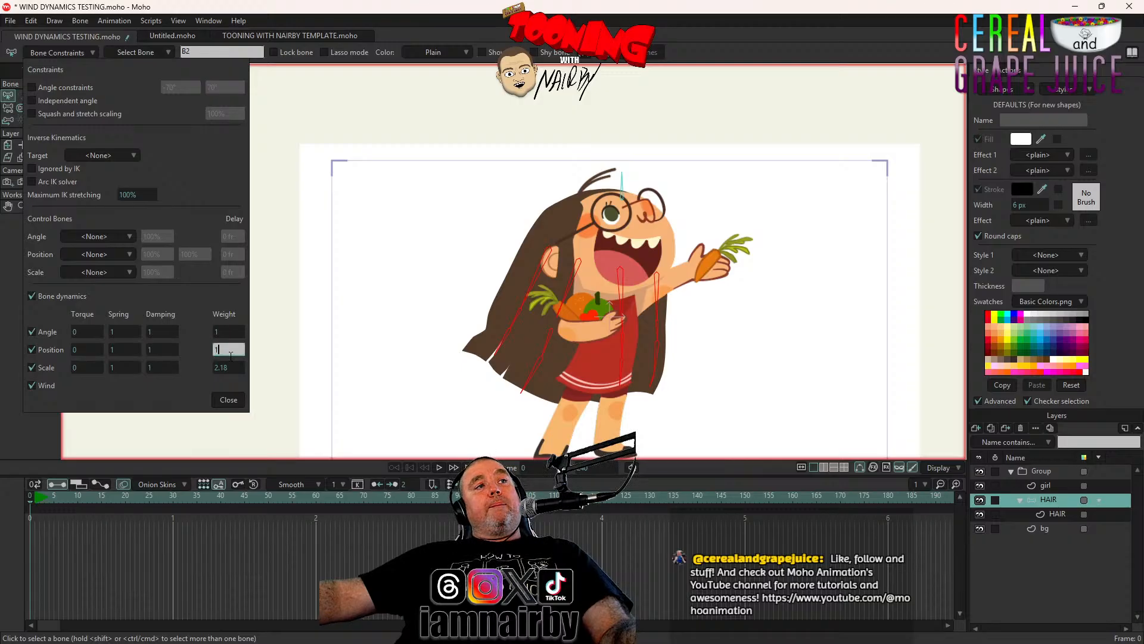
click(228, 399)
click(440, 467)
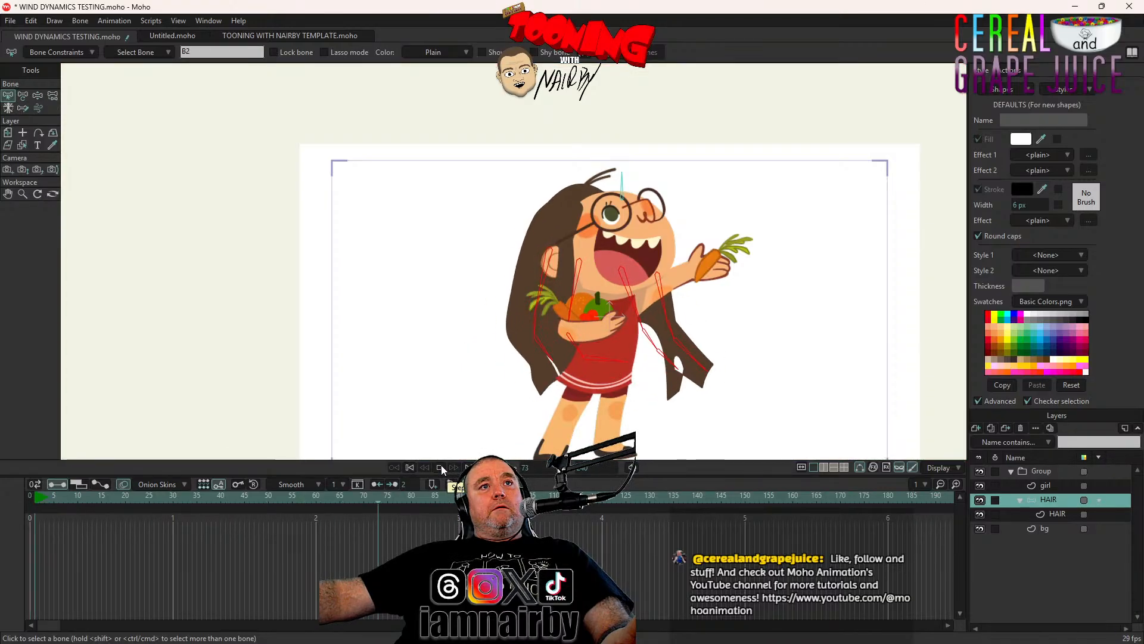
click(440, 467)
click(409, 467)
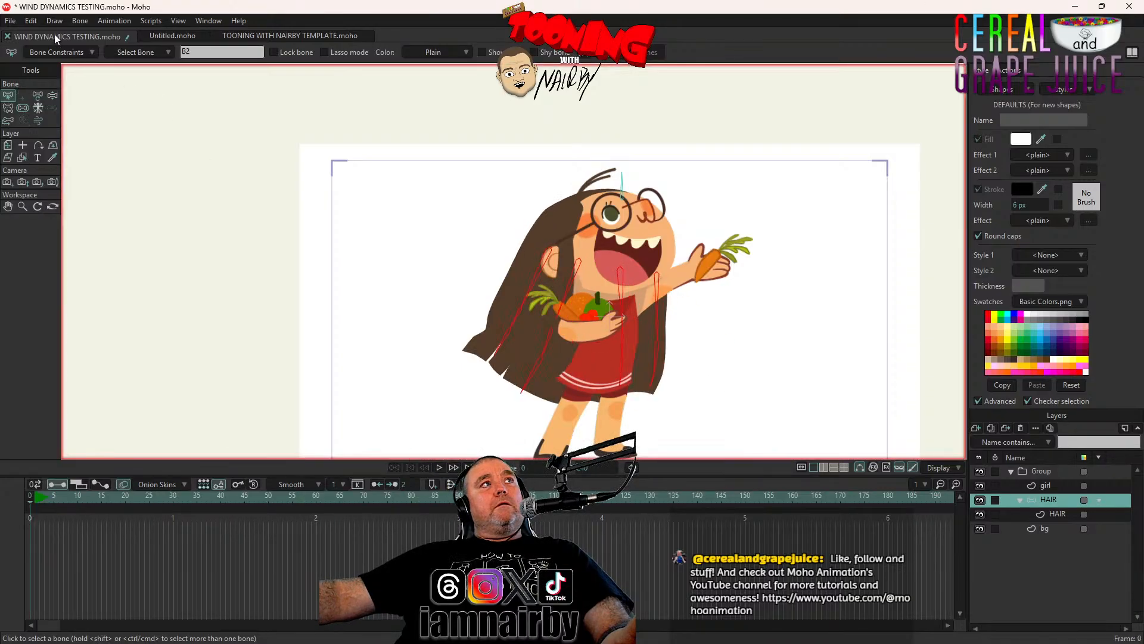
Turn off the hair bones' Angle dynamics and play back the animation to test the effect
click(54, 51)
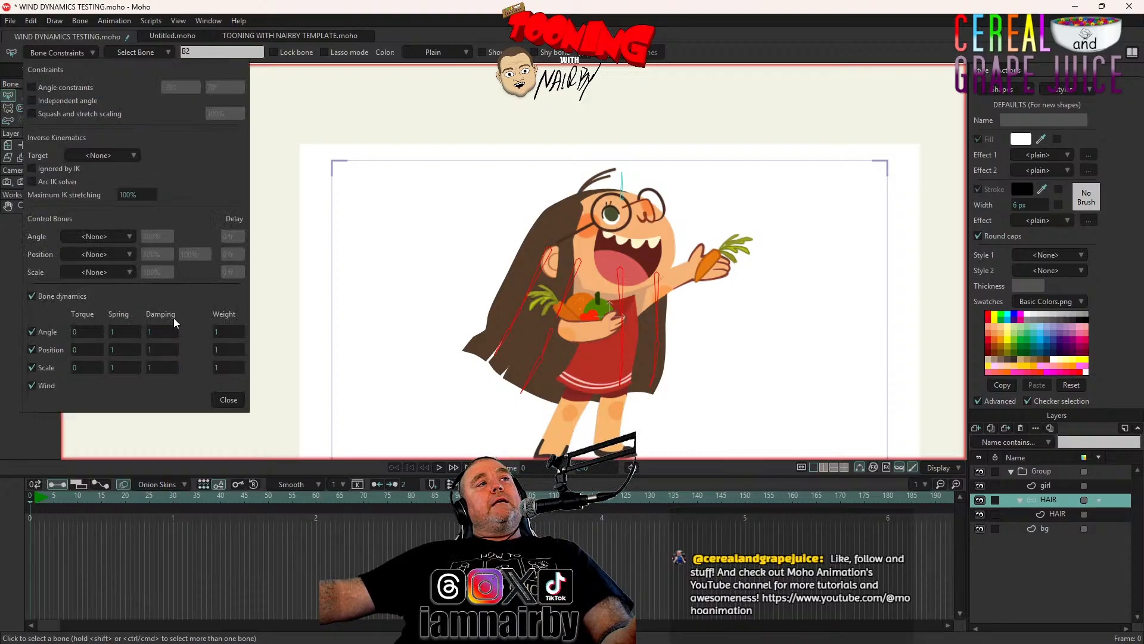
click(32, 331)
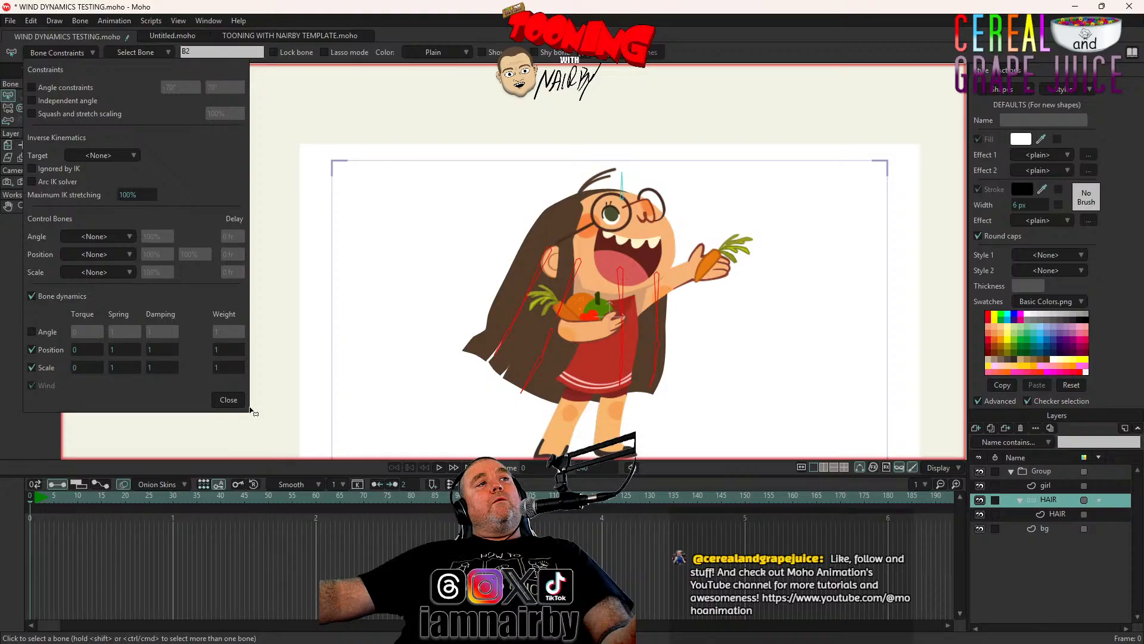
click(228, 400)
click(438, 467)
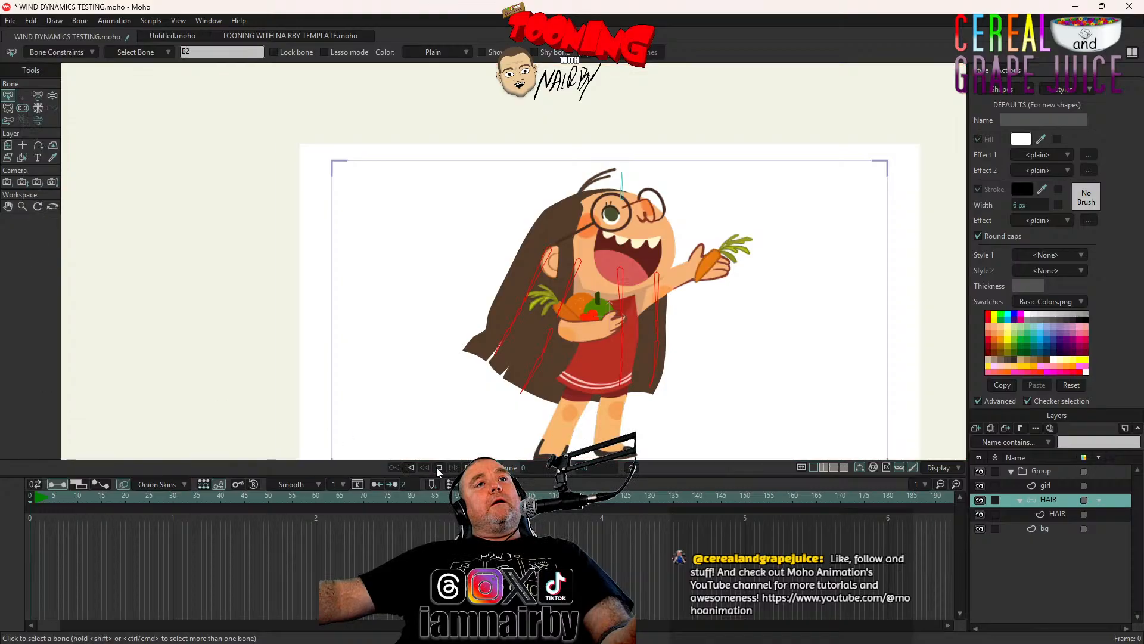
click(439, 468)
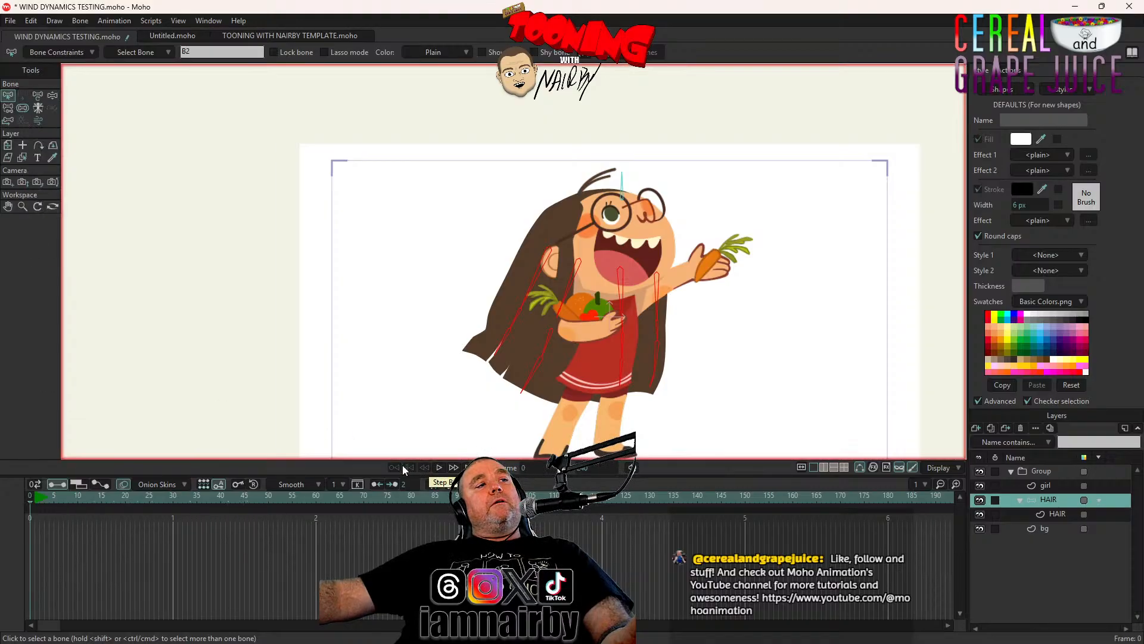
click(58, 53)
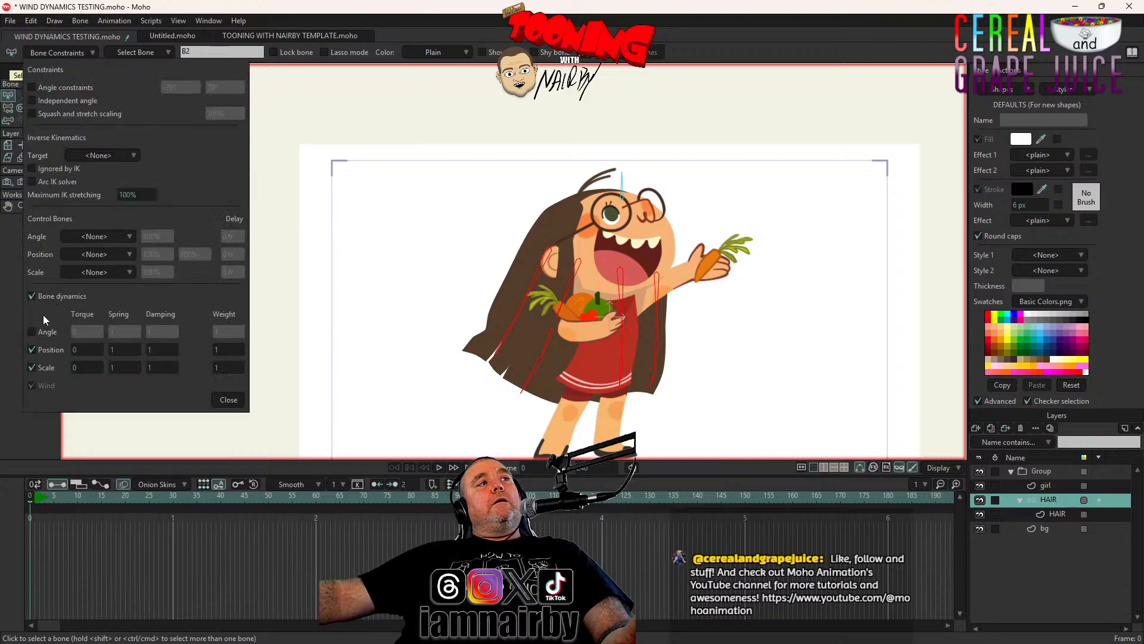
click(229, 400)
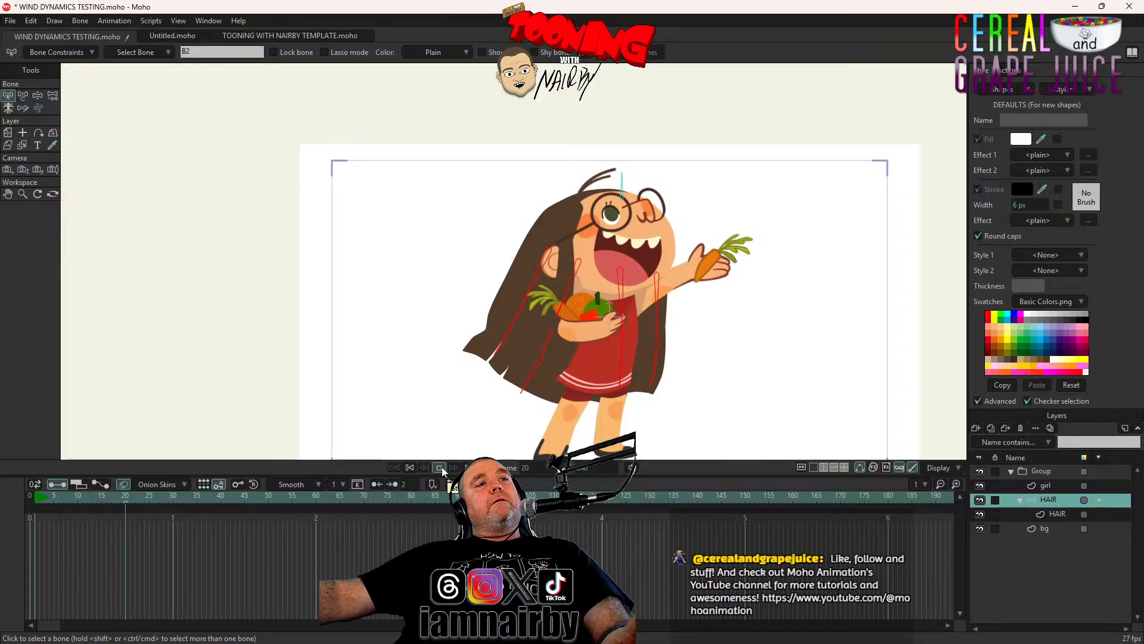
Turn the hair bones' Angle dynamics back on, turn off Position dynamics, and play back the animation
click(66, 53)
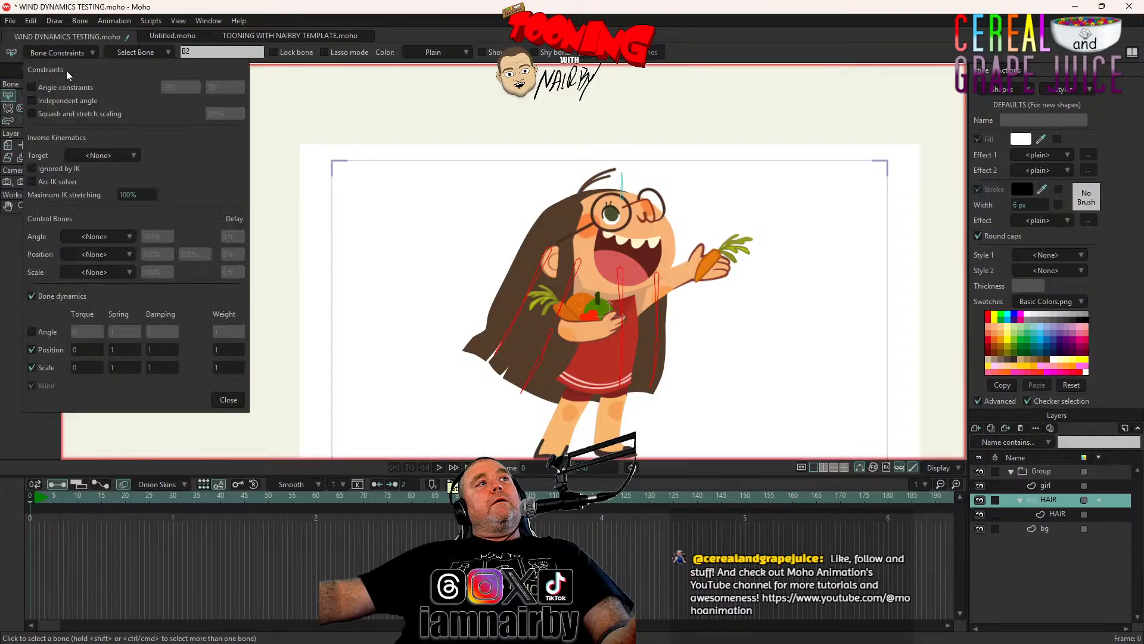
click(33, 332)
click(31, 350)
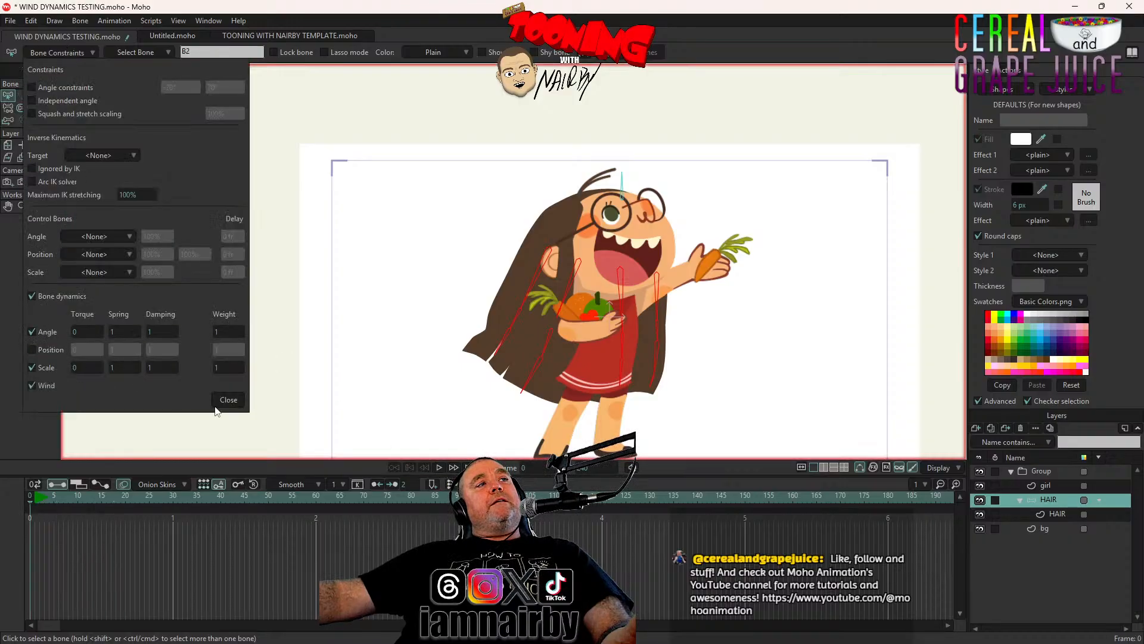
click(228, 403)
click(438, 467)
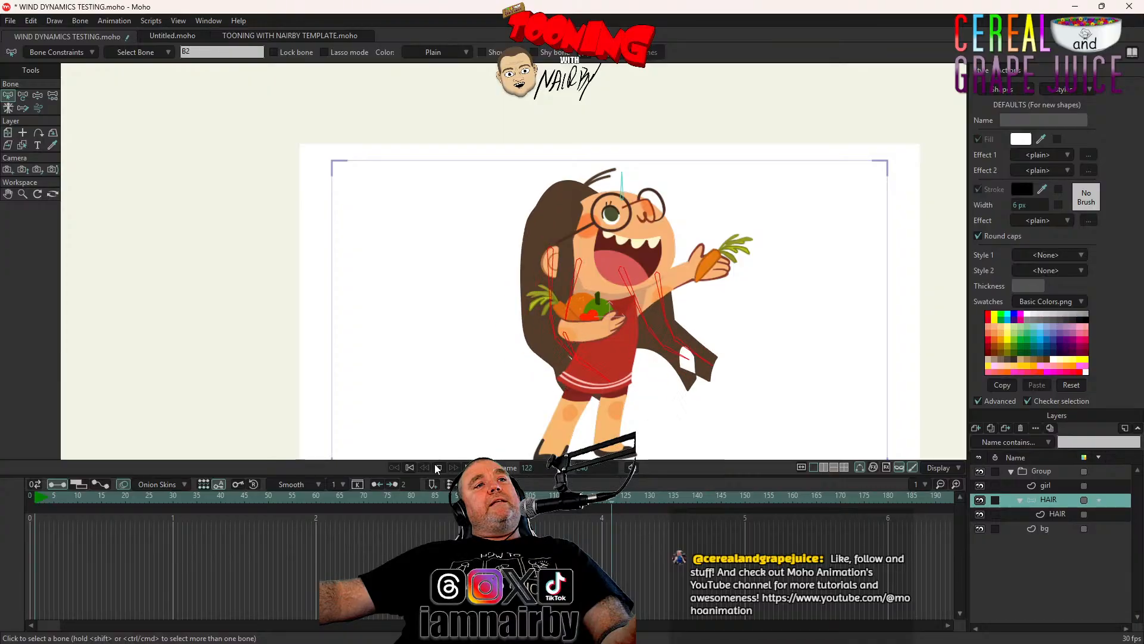
click(436, 466)
click(409, 468)
Review the hair bones' dynamics settings, replay the animation to check the hair's movement, and return to the start
click(67, 52)
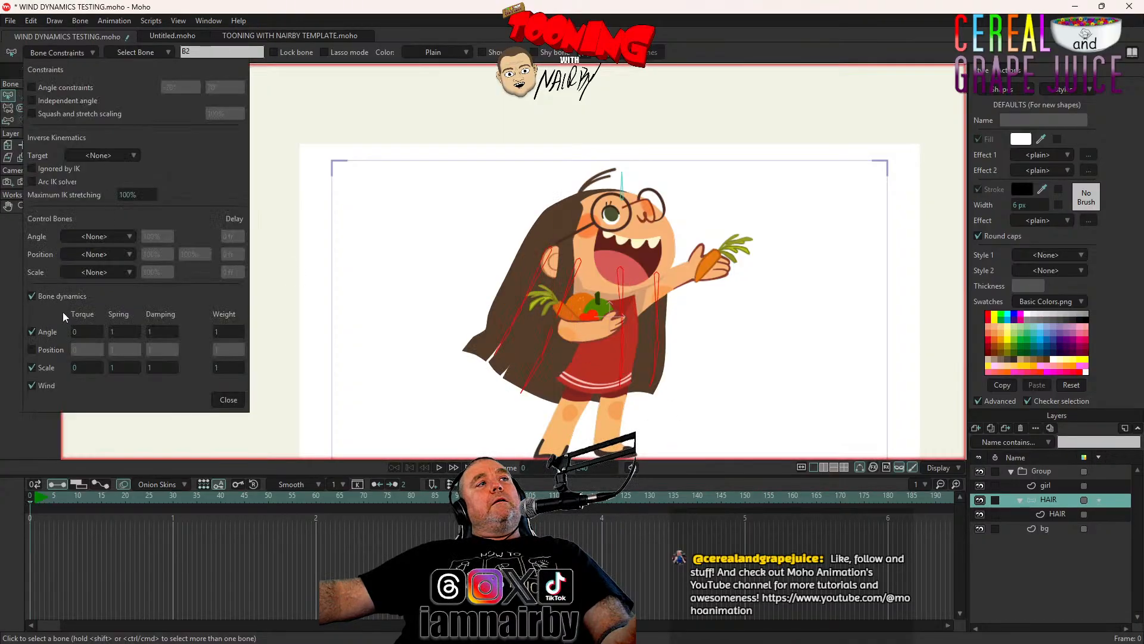
click(228, 399)
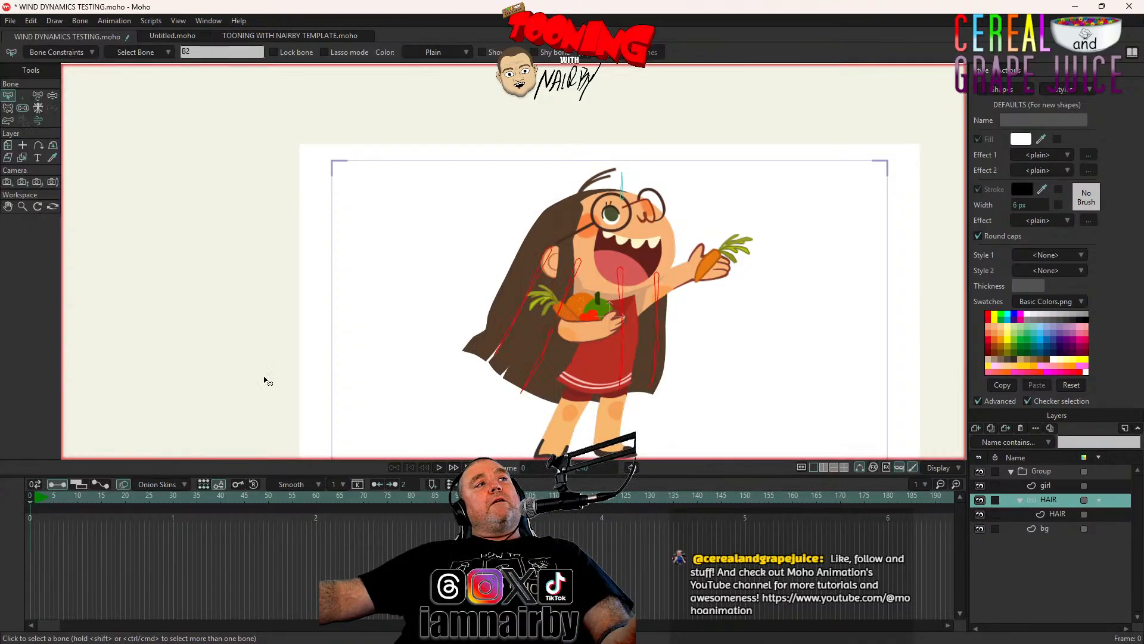
click(439, 469)
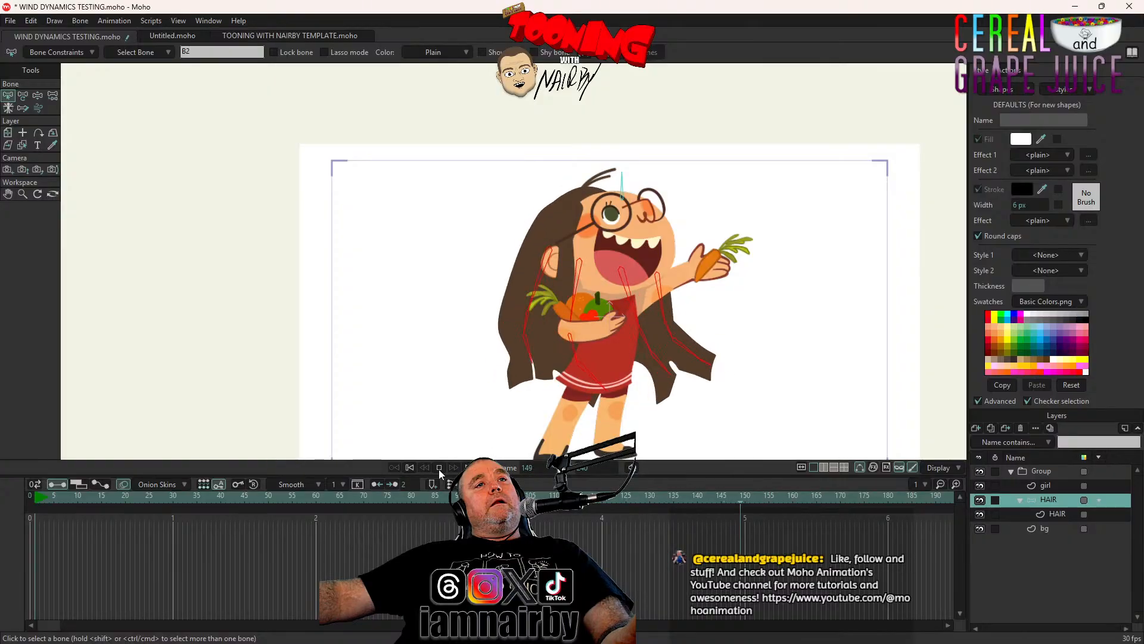
click(439, 468)
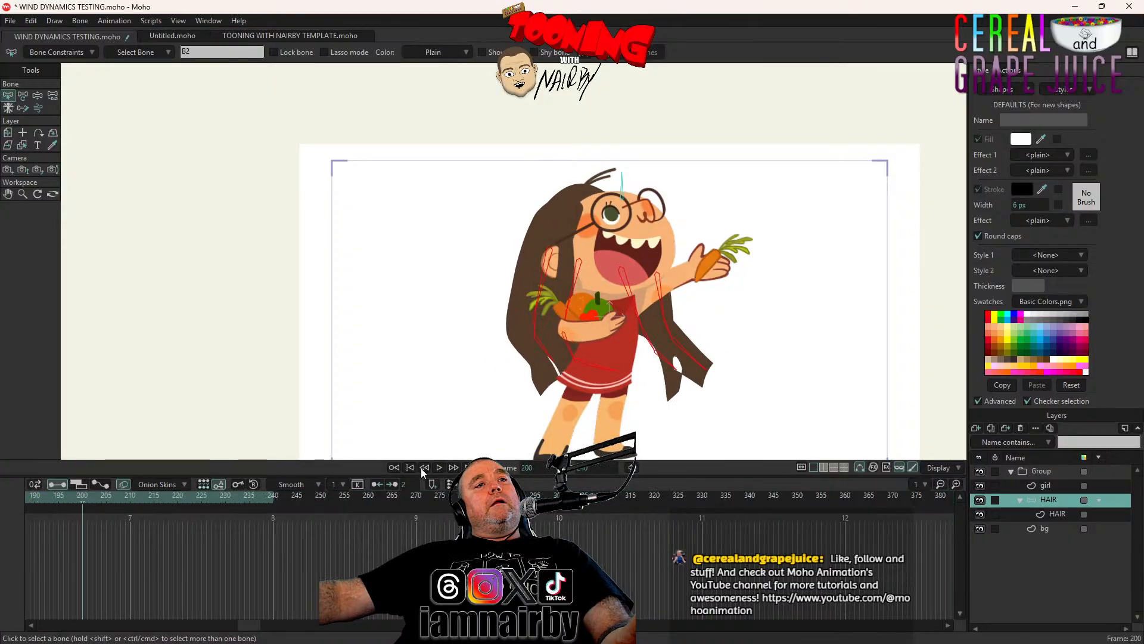
click(408, 467)
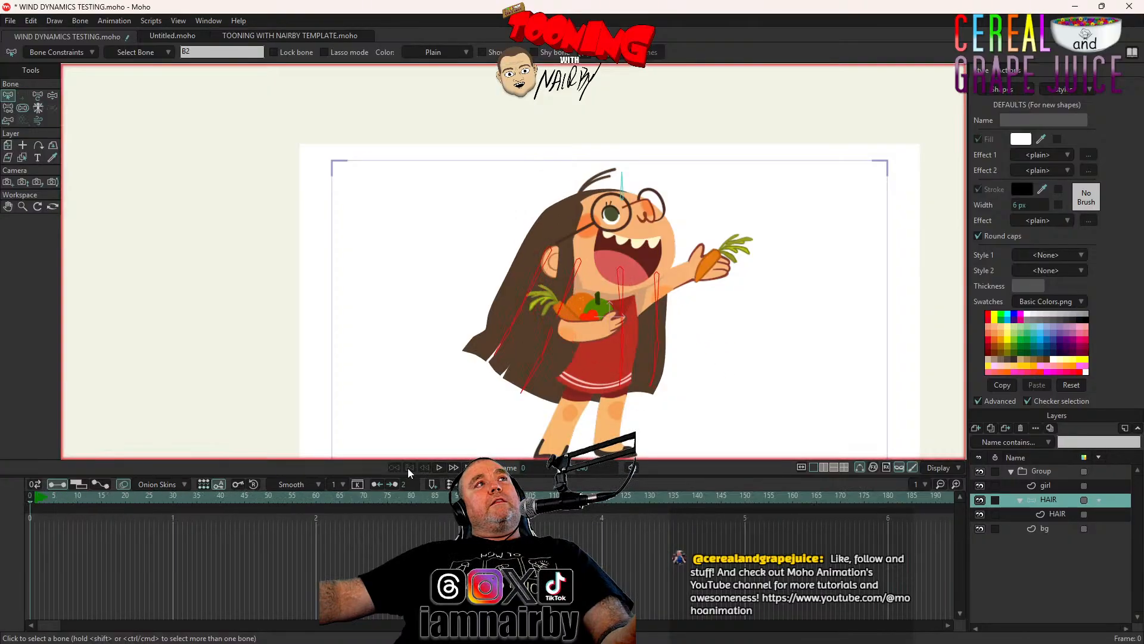
Turn on Position and Scale dynamics for the hair bones, close the constraint settings, and save the file
click(41, 53)
click(35, 349)
click(33, 366)
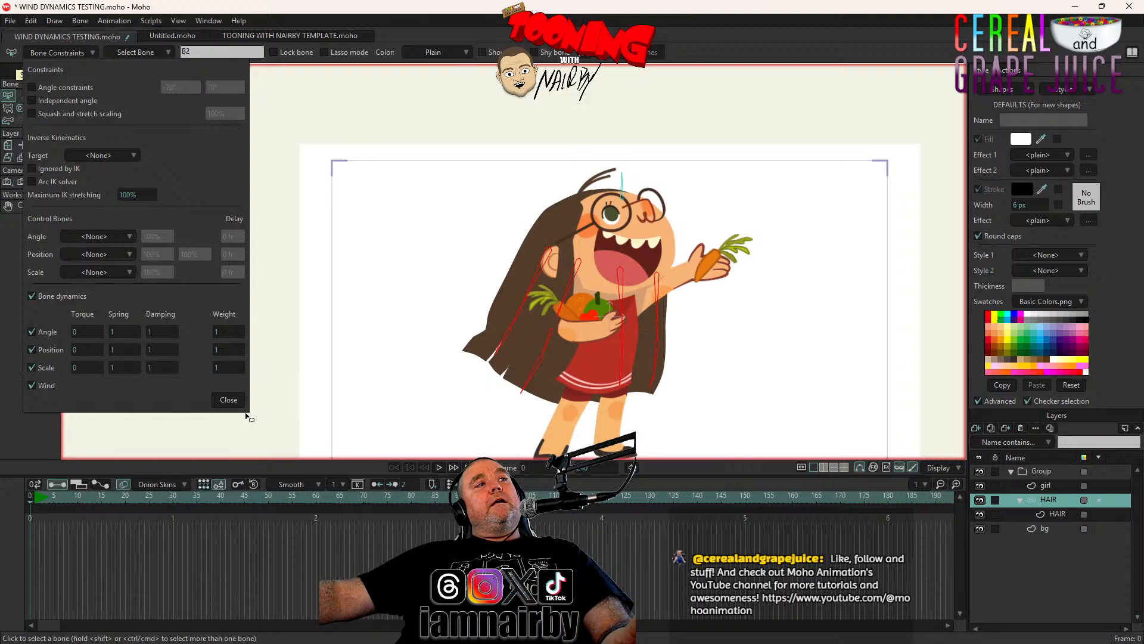
click(233, 403)
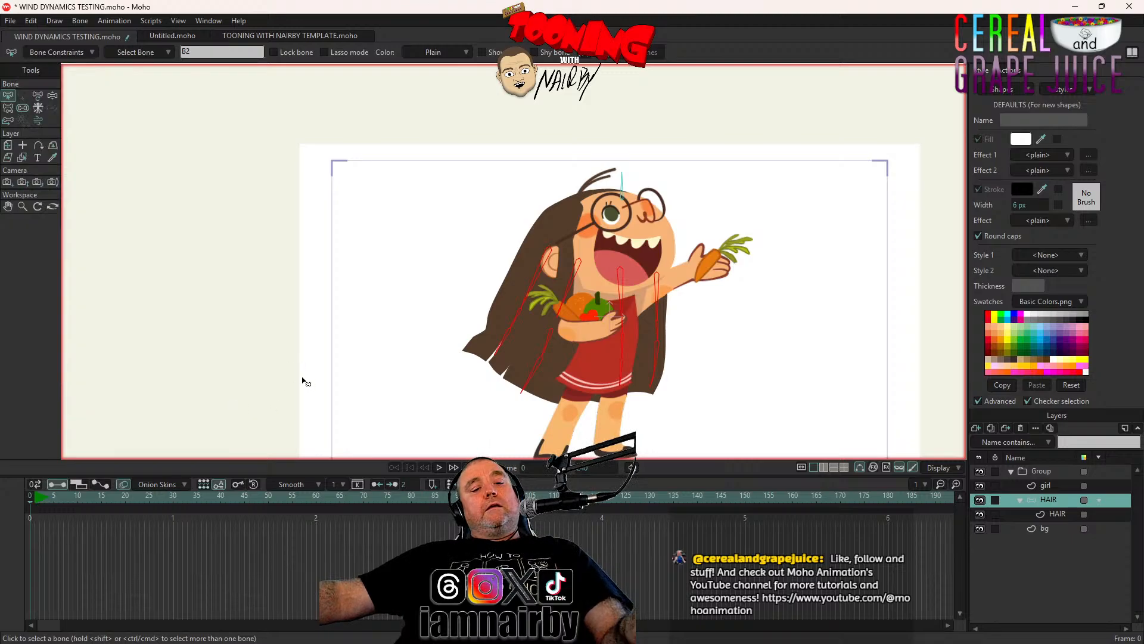
key(ctrl+s)
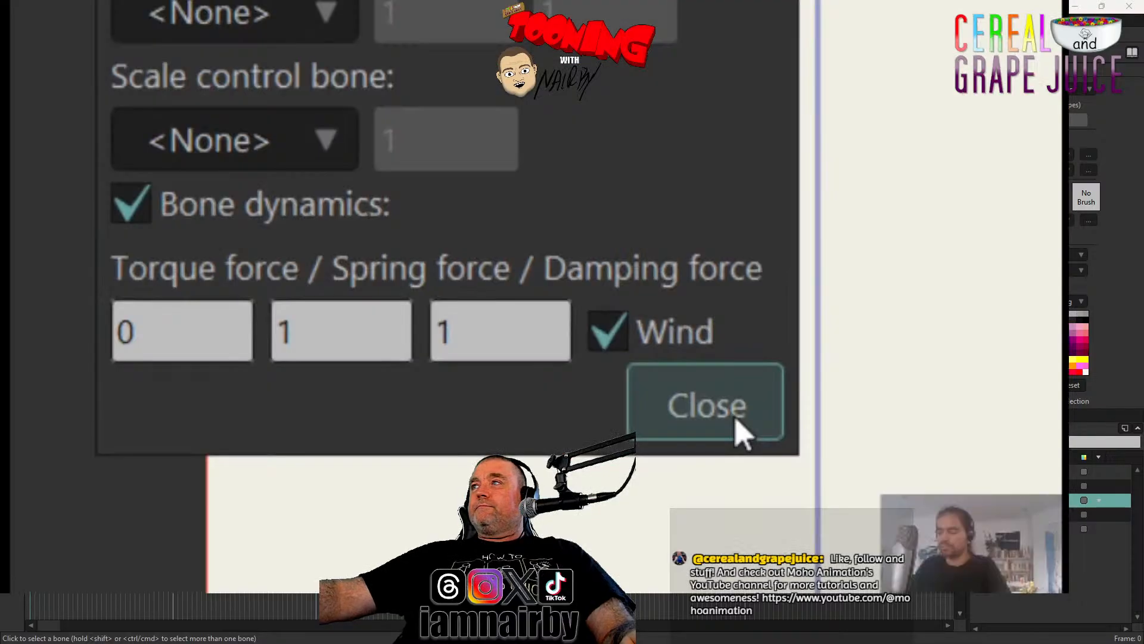
Watch the tutorial's section on bone dynamics and wind settings, and return to Moho
click(734, 430)
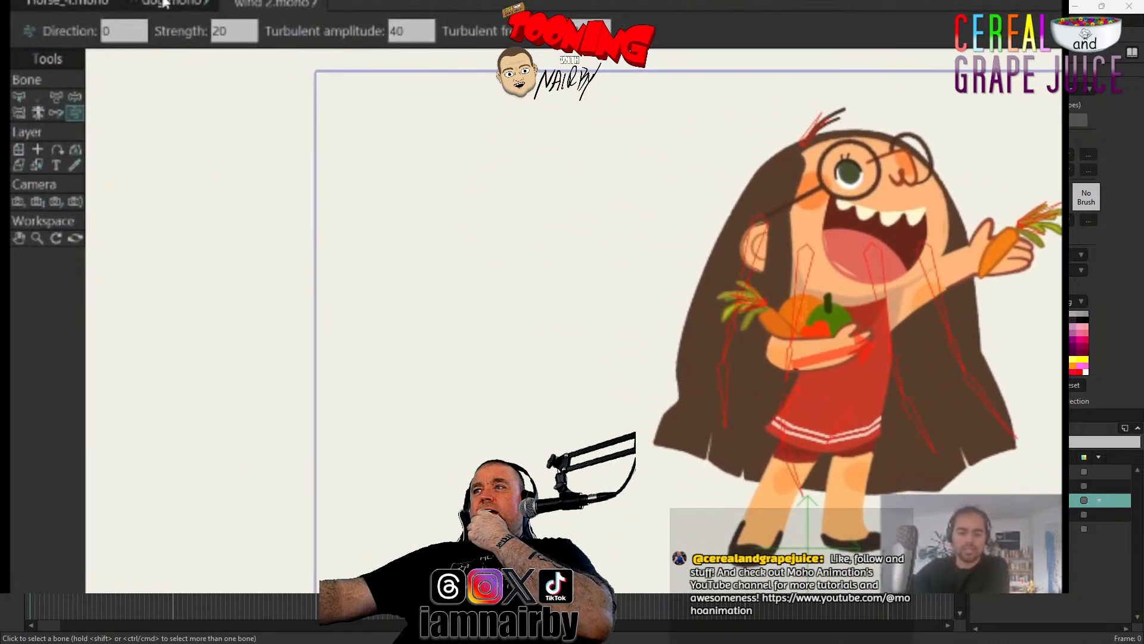
click(516, 192)
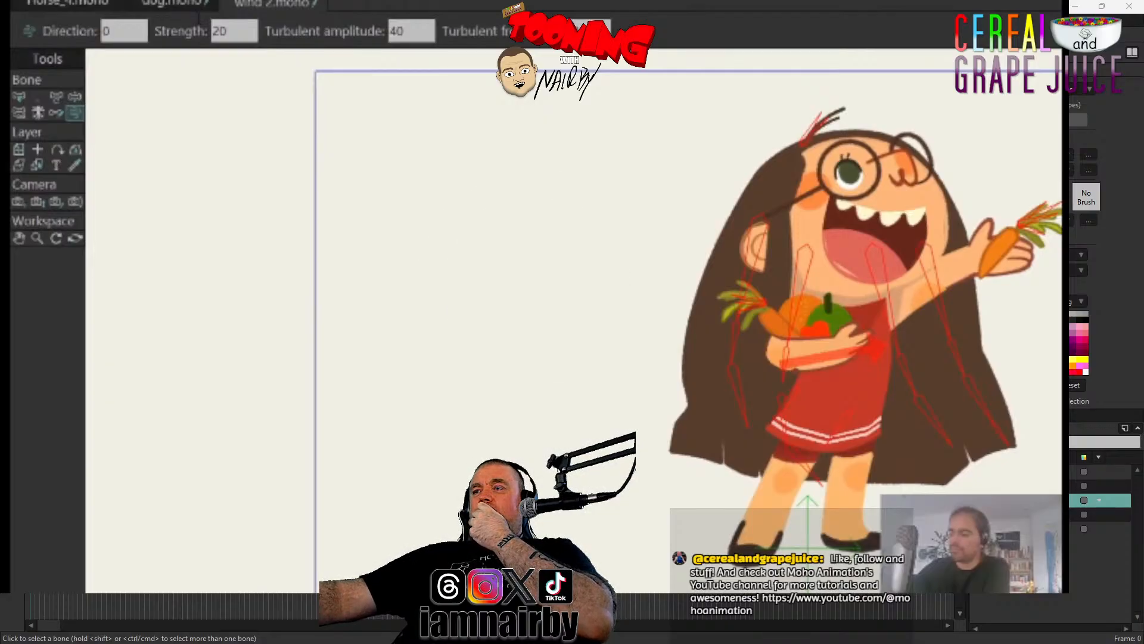
key(alt+Tab)
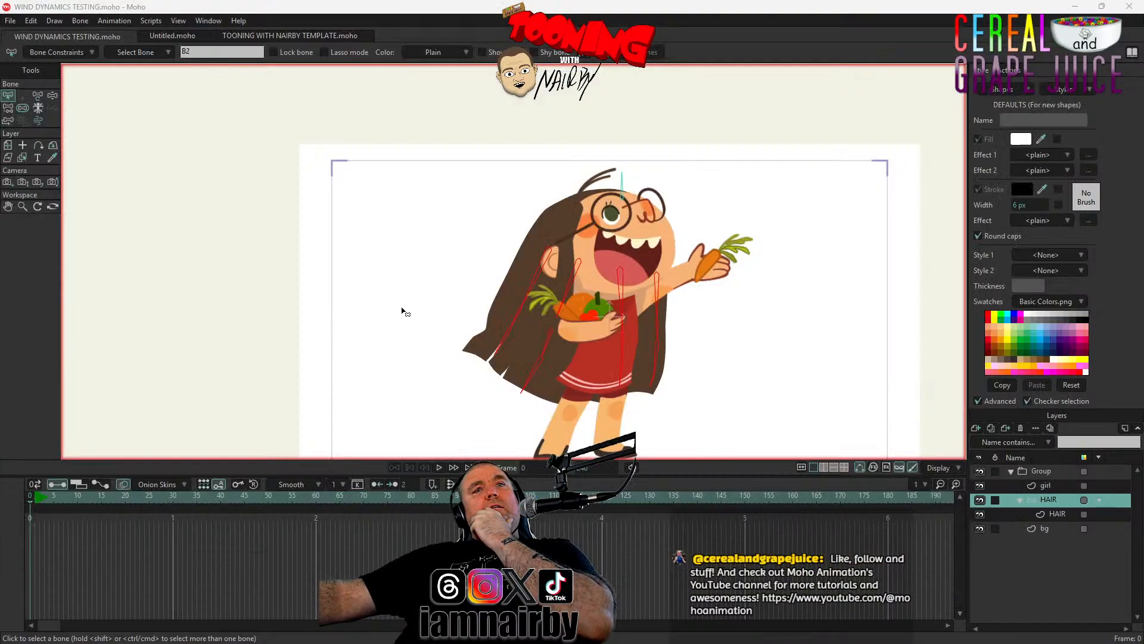
With the wind tool, set the wind direction to -133.2°, play back the animation, and return to the start
click(38, 121)
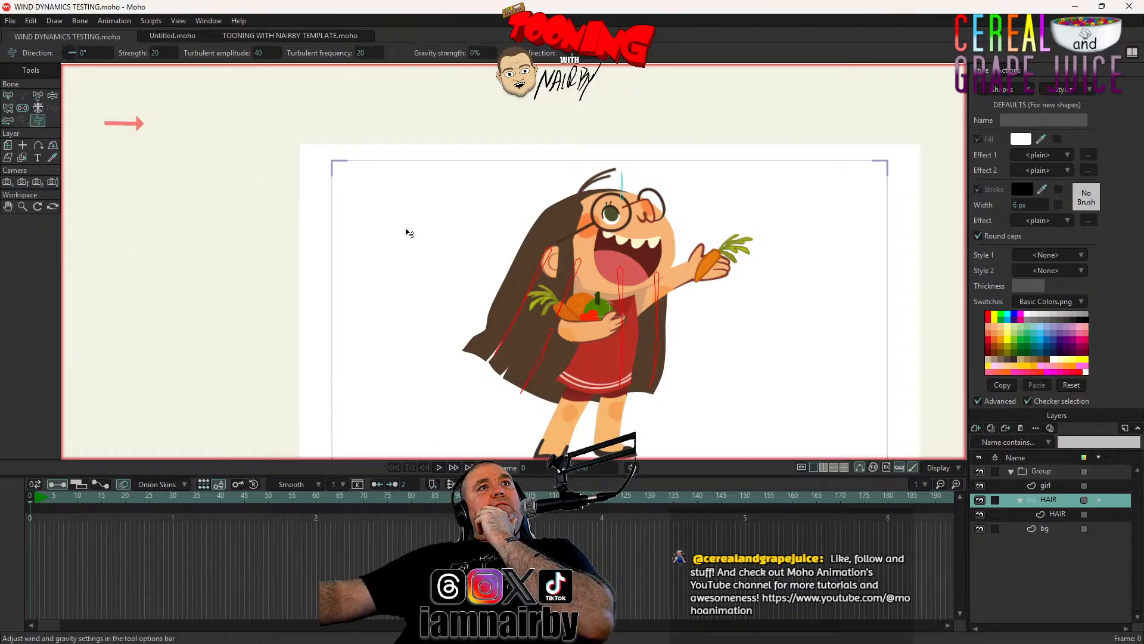
click(171, 211)
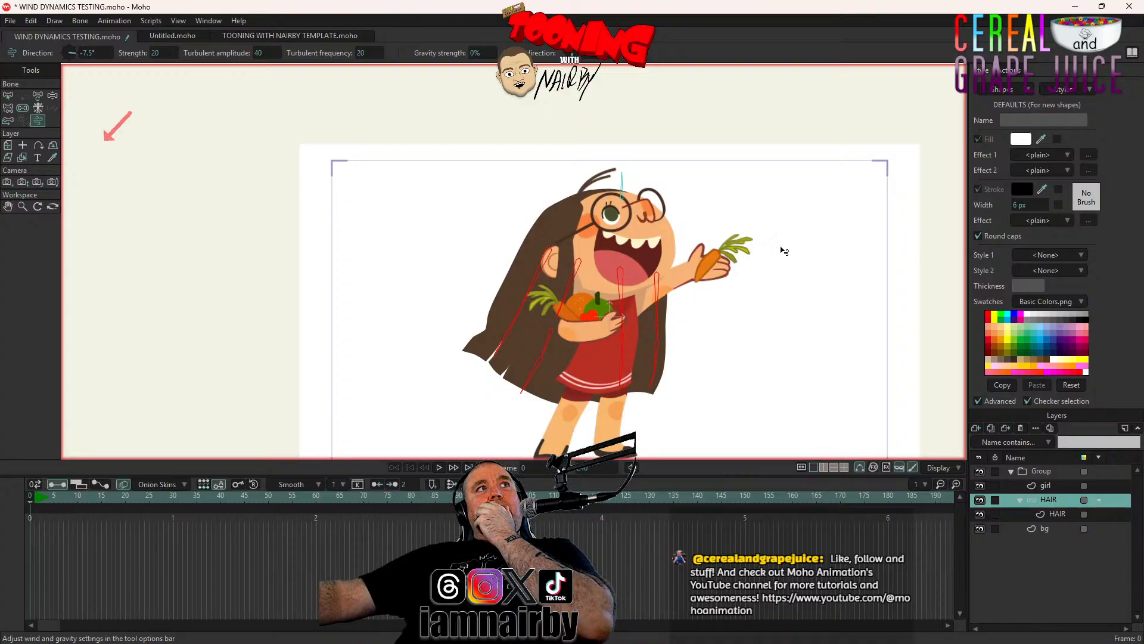
click(439, 468)
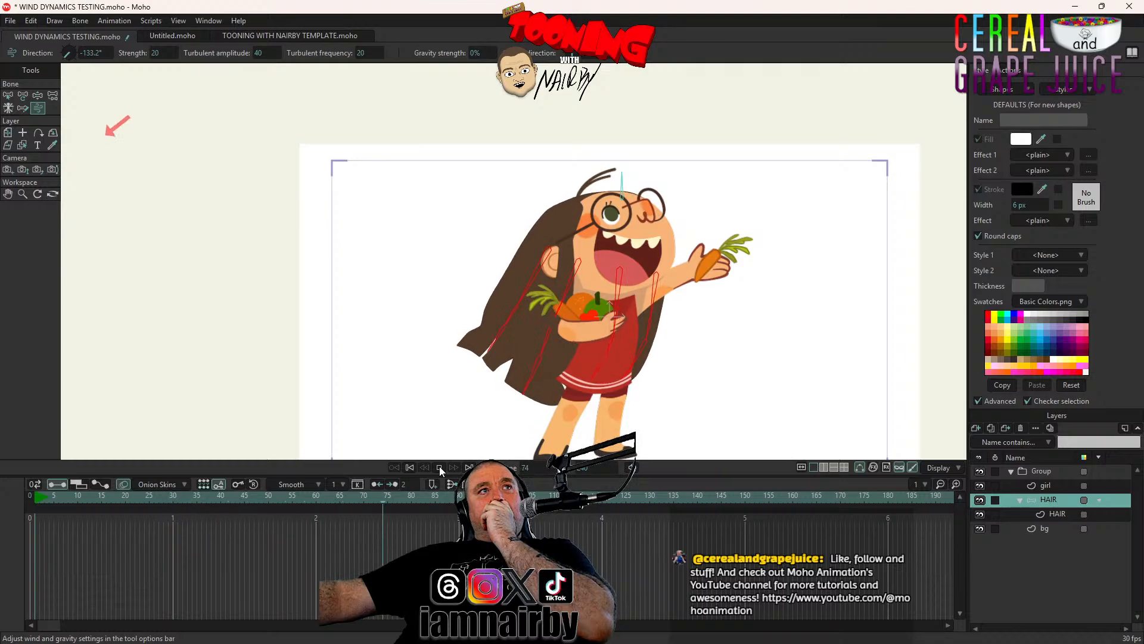
click(409, 467)
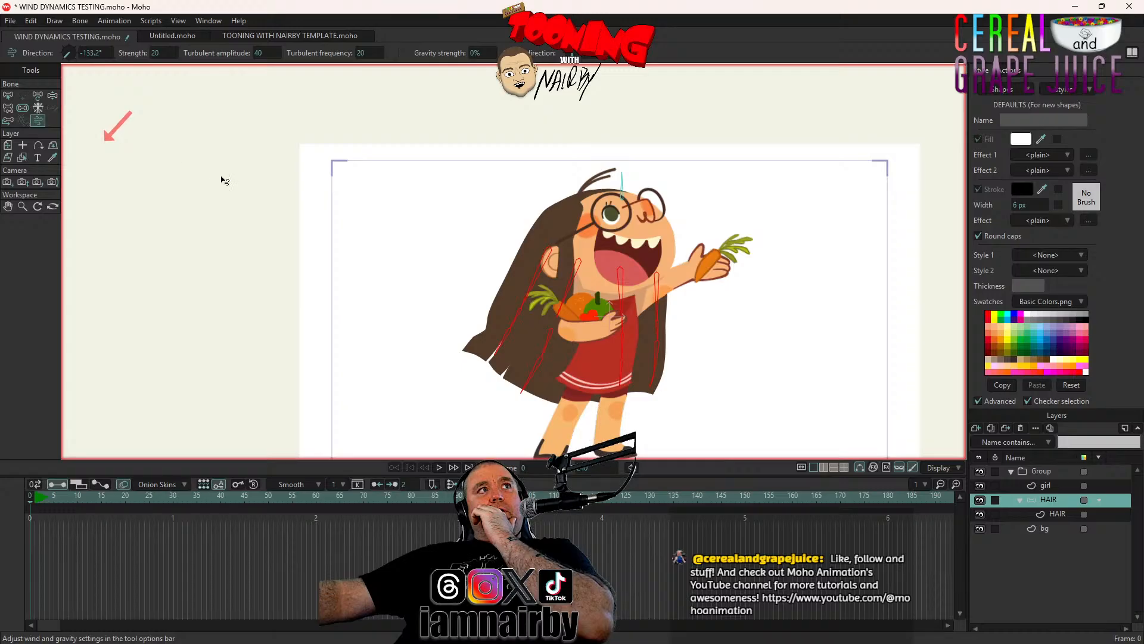
Set the wind direction to 90.8°, play back the animation, and return to the start
drag(109, 136, 105, 137)
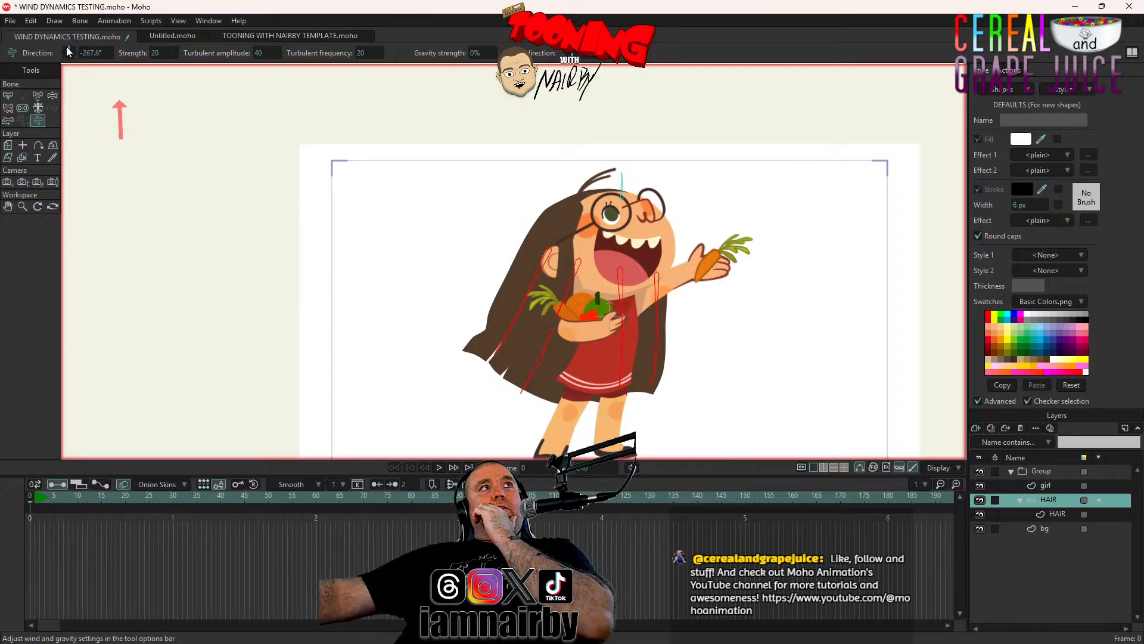
drag(109, 67, 168, 47)
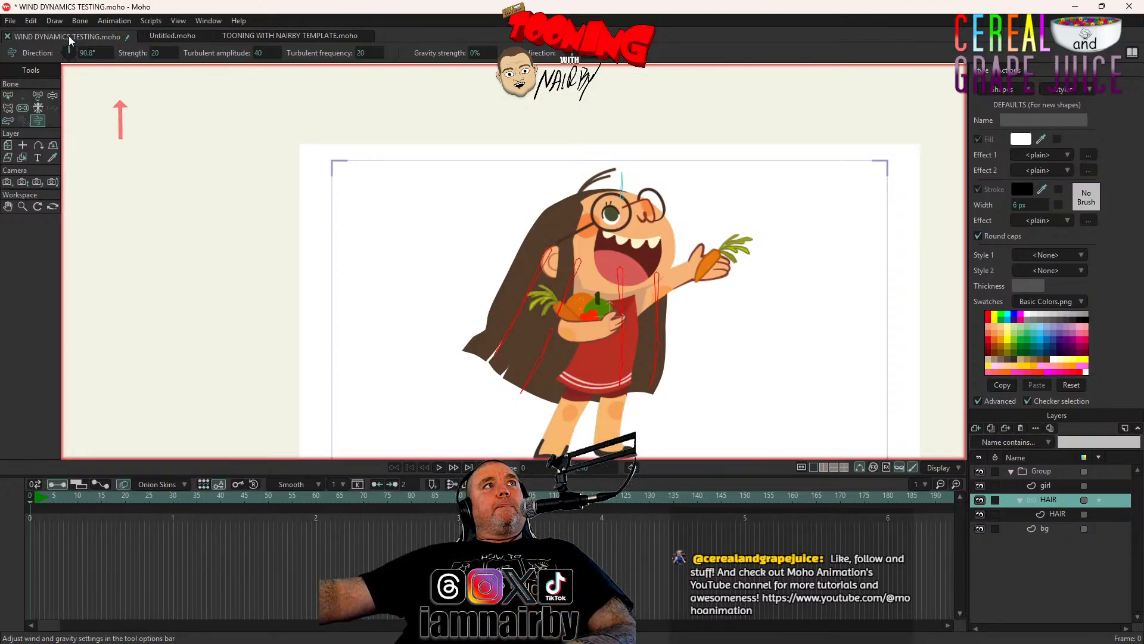
click(438, 468)
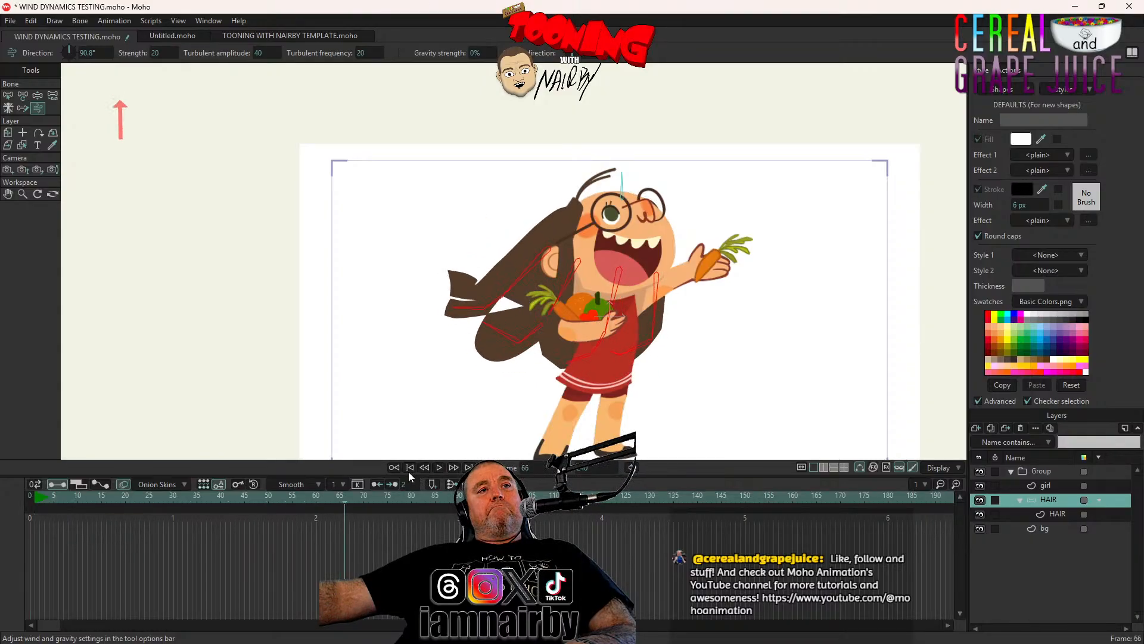
click(410, 467)
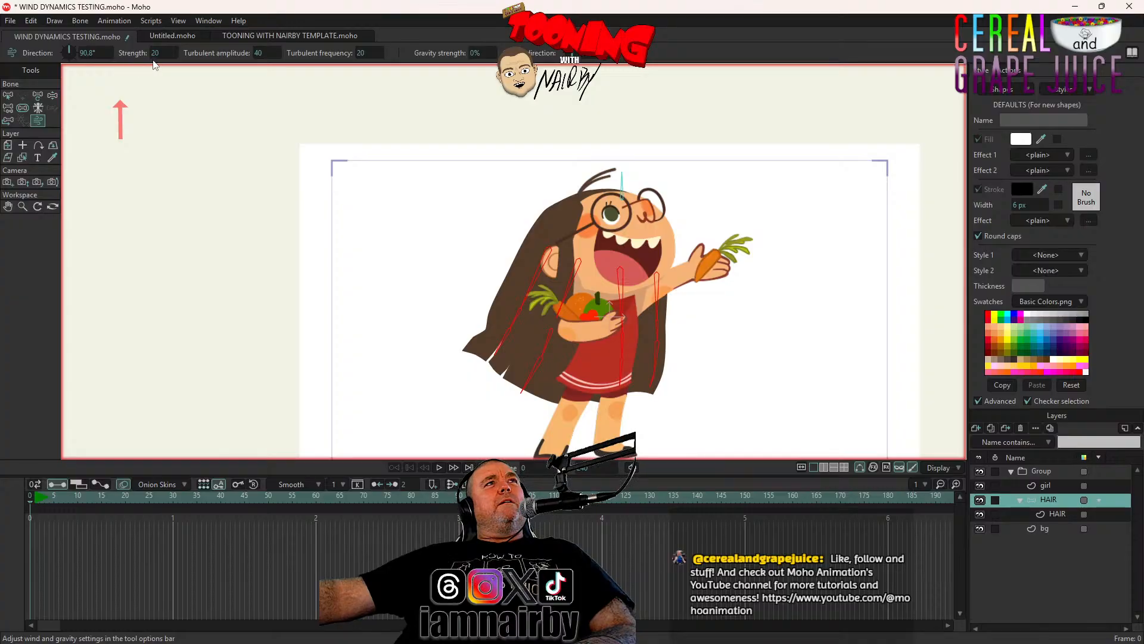
Set the wind direction to 191°, play back the animation, and return to the start
drag(103, 58, 166, 60)
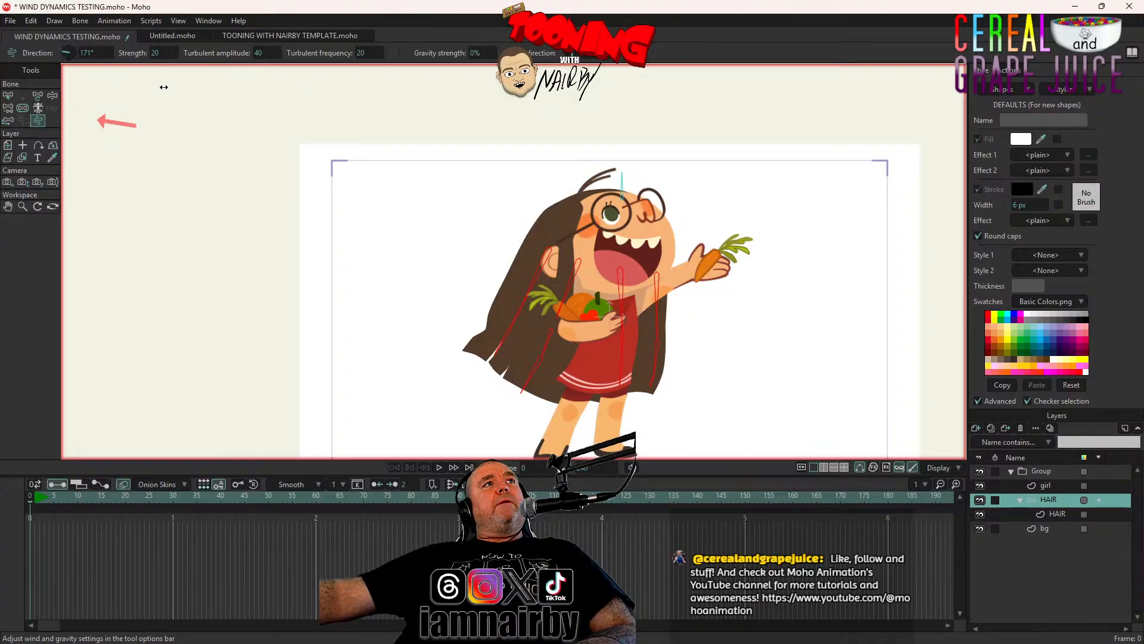
click(439, 467)
click(439, 467)
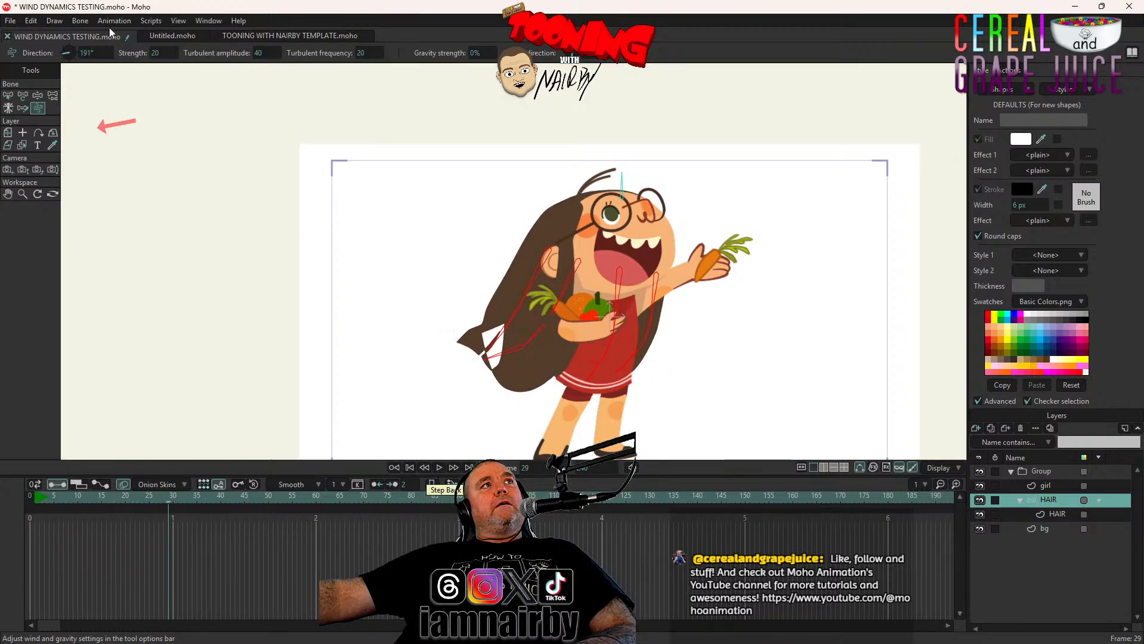
click(409, 467)
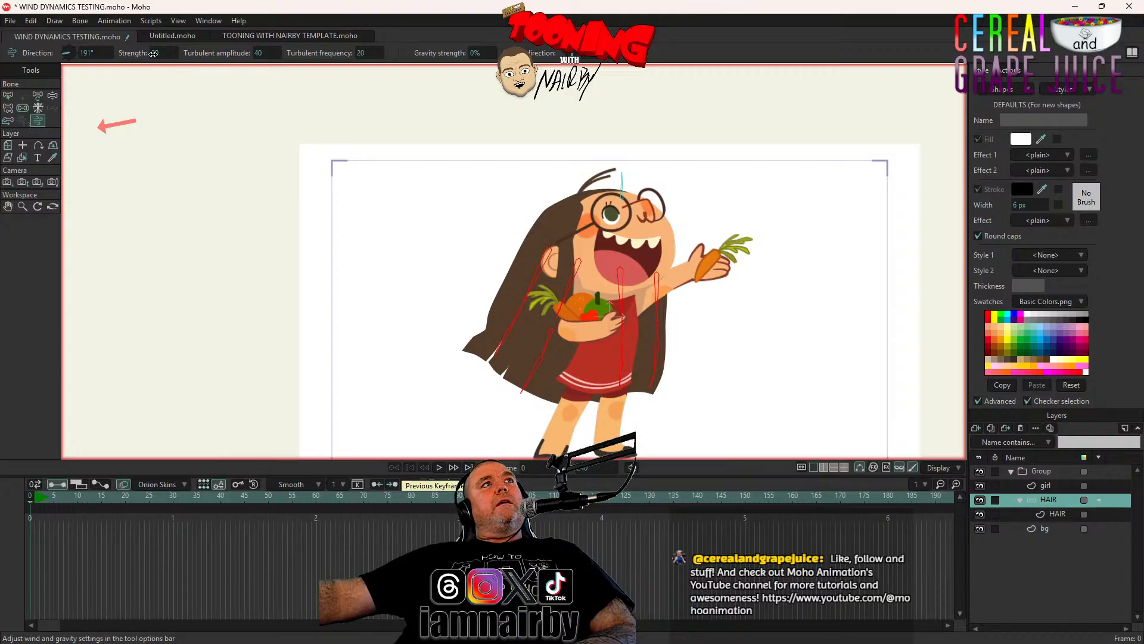
Set the wind strength to 10, play back the animation, and return to the start
drag(165, 53, 105, 81)
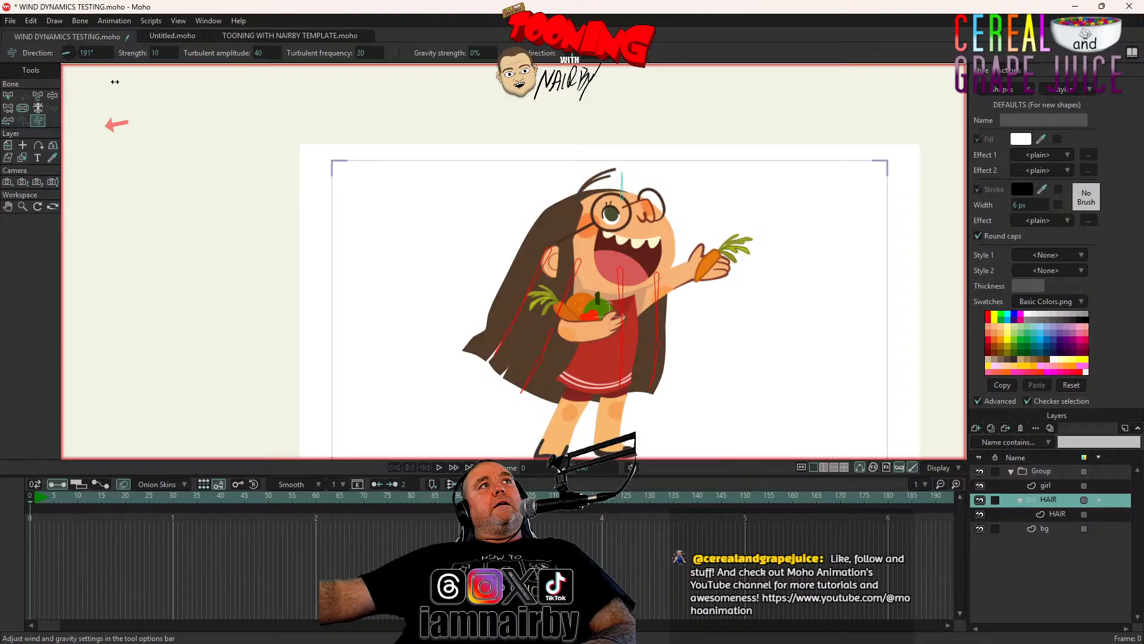
click(437, 467)
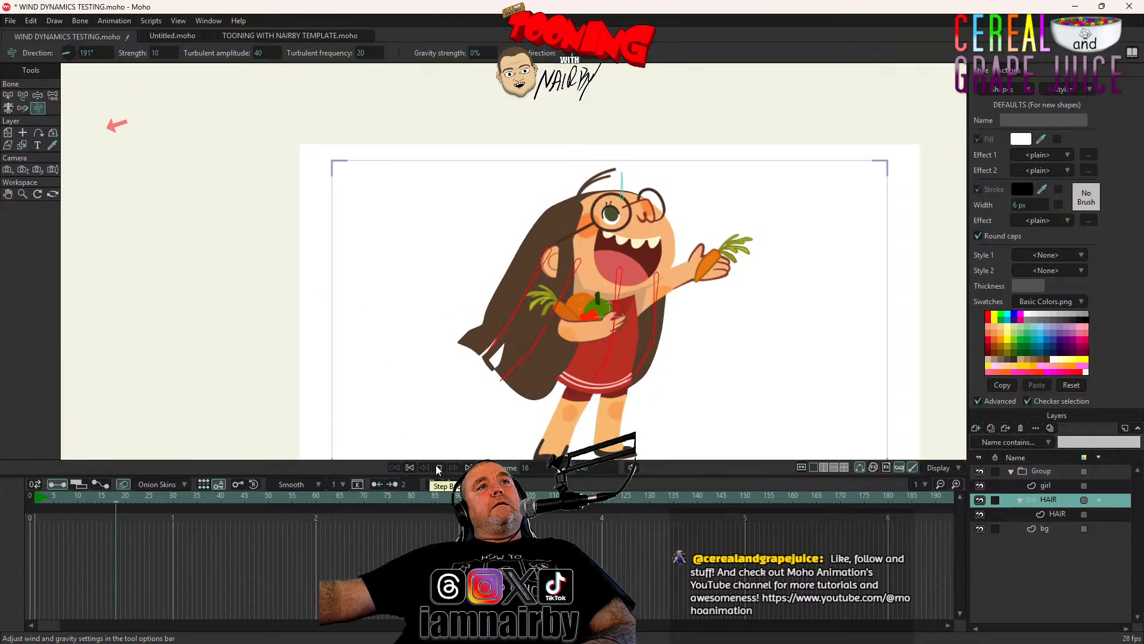
click(439, 467)
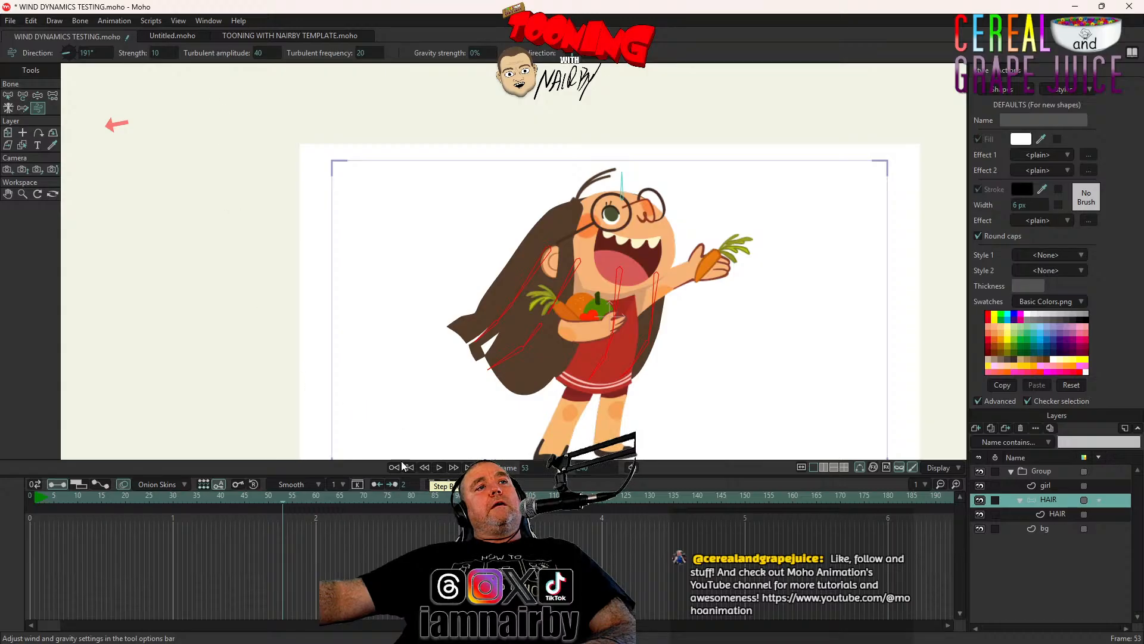
click(411, 467)
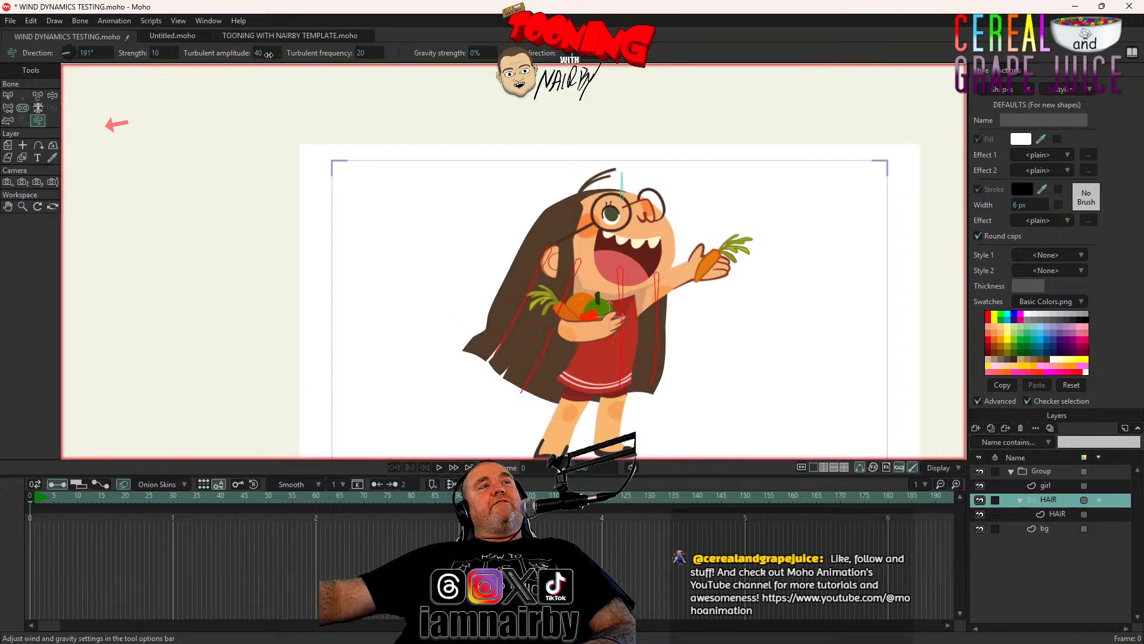
Set the wind's turbulent amplitude to 10 and play back the animation to test it
drag(269, 55, 216, 69)
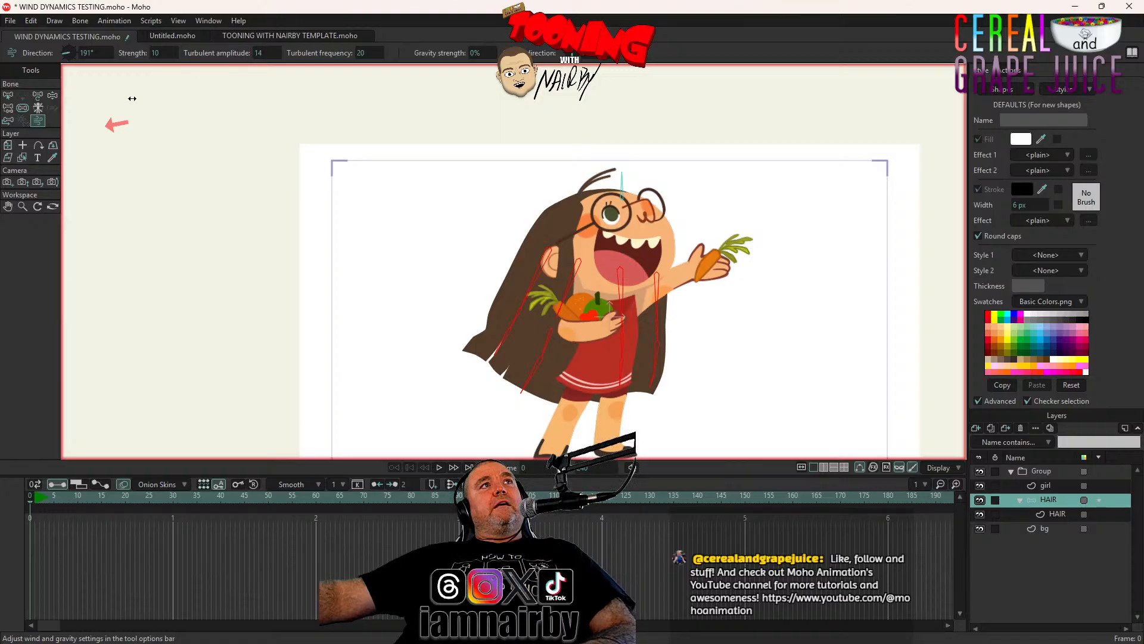
click(439, 467)
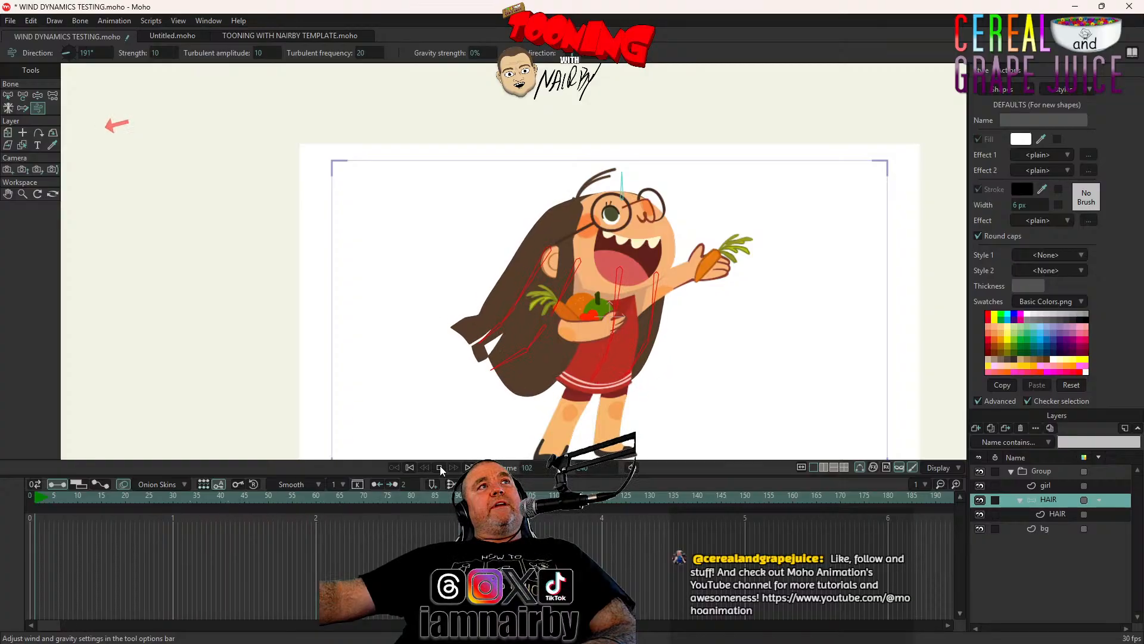
click(440, 466)
Try to set the turbulent amplitude to 40 at frame 105, and undo that change
click(258, 52)
text(40)
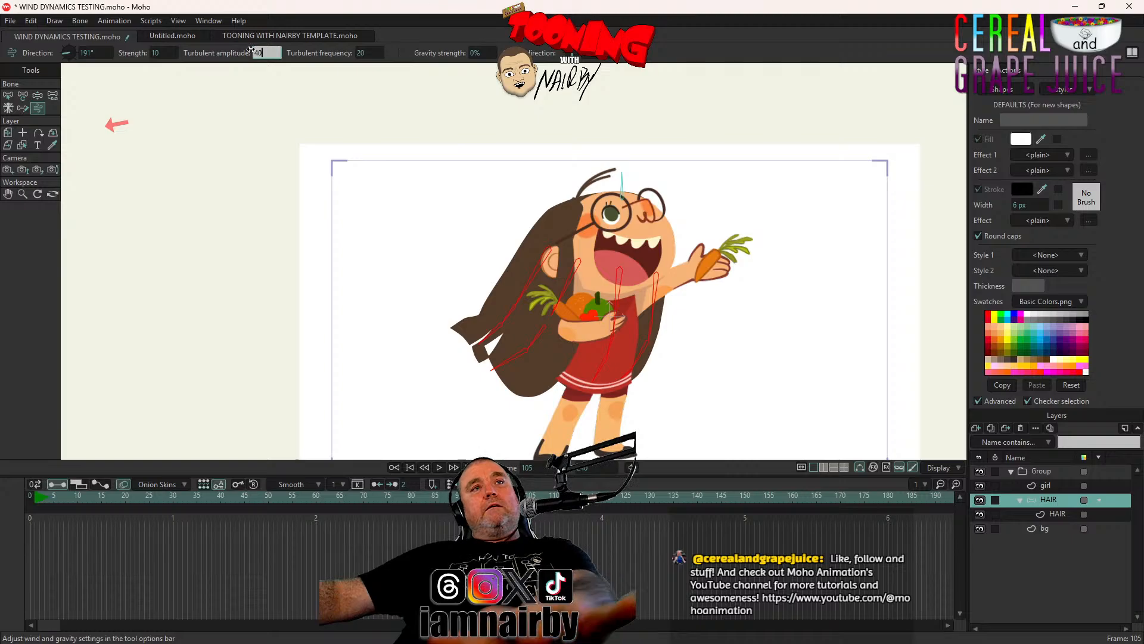
key(Return)
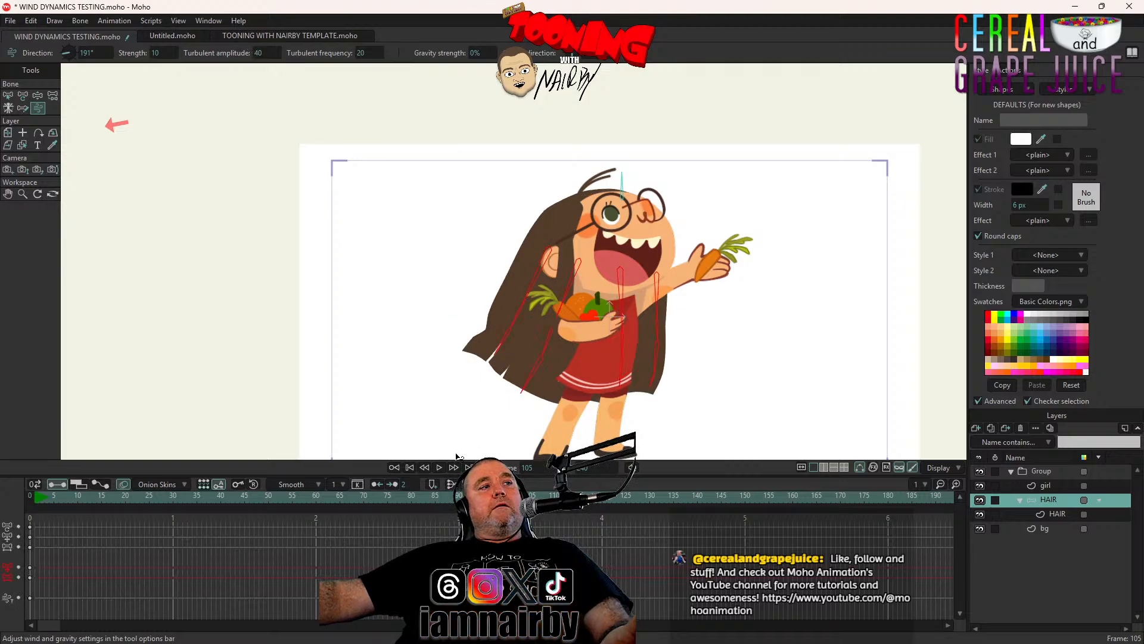
key(ctrl+z)
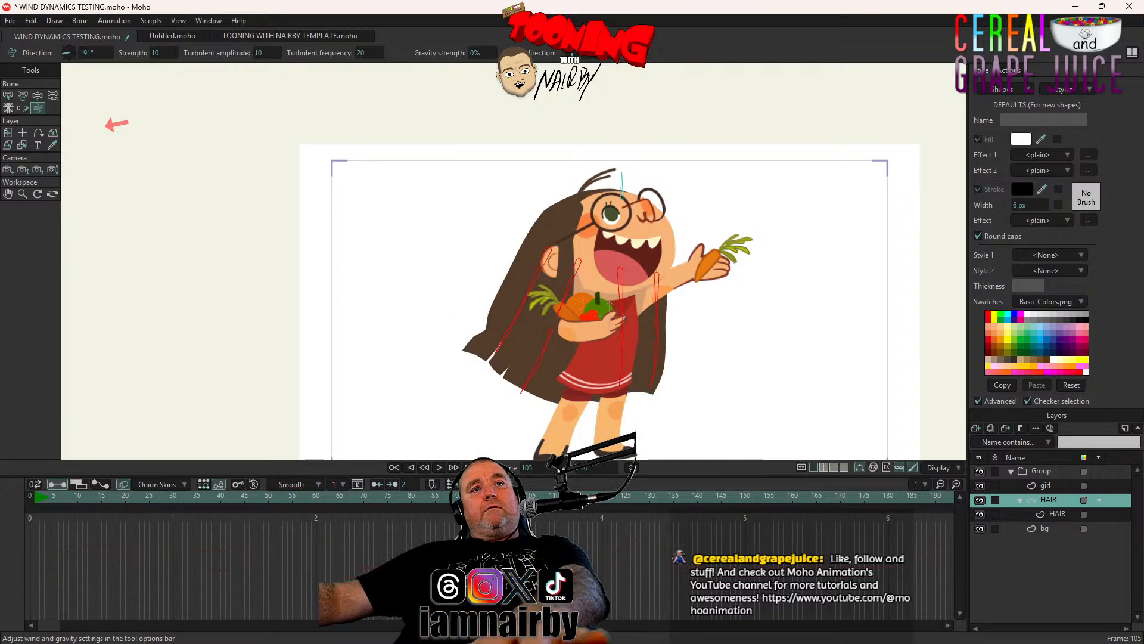
Set the turbulent amplitude to 40 at frame 0, play back the animation, and return to the start
click(406, 468)
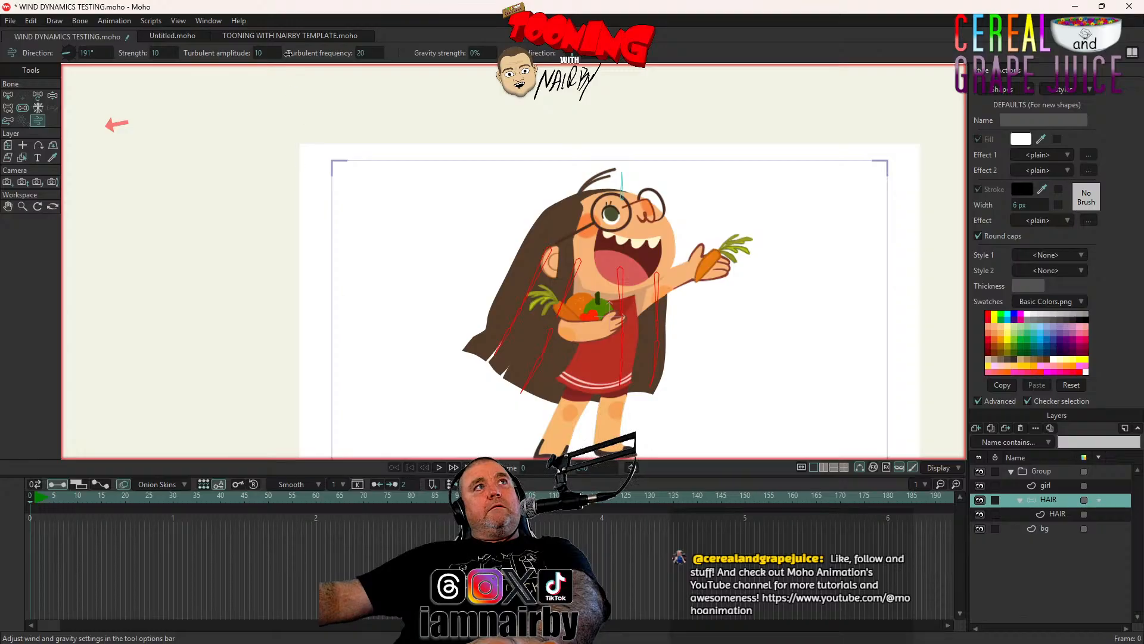
click(268, 53)
text(4)
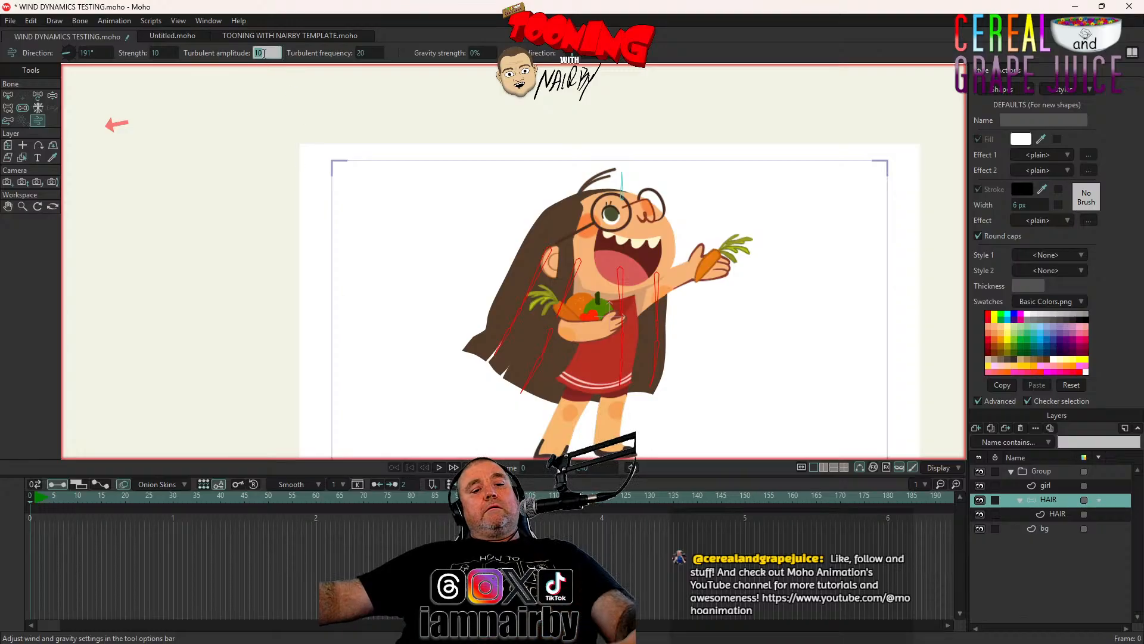
text(0)
key(Return)
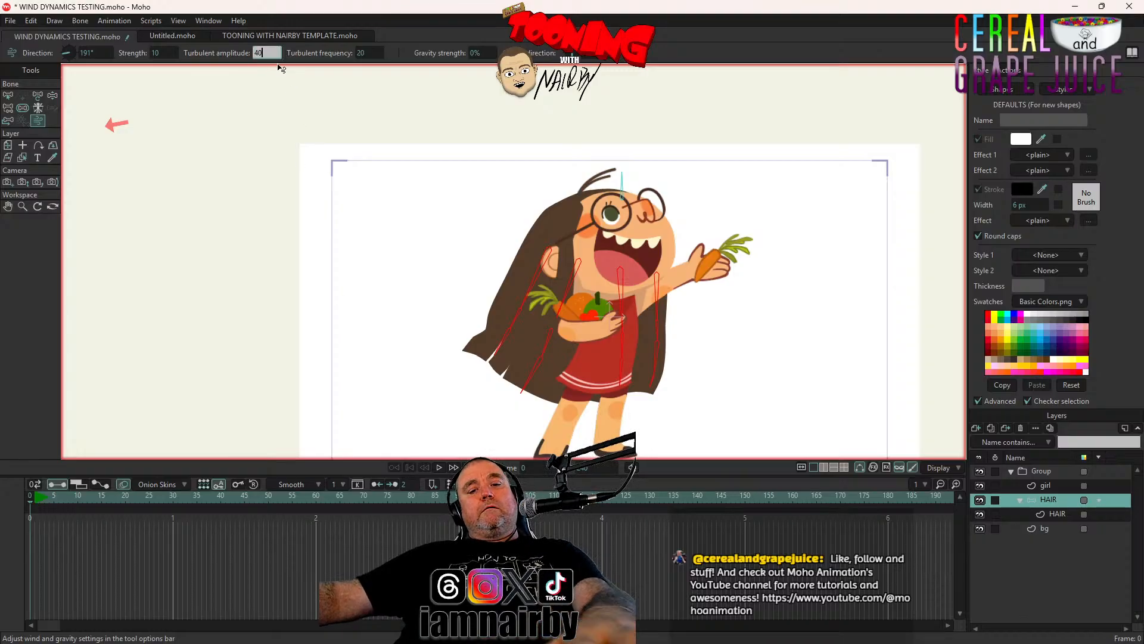
click(438, 468)
click(437, 466)
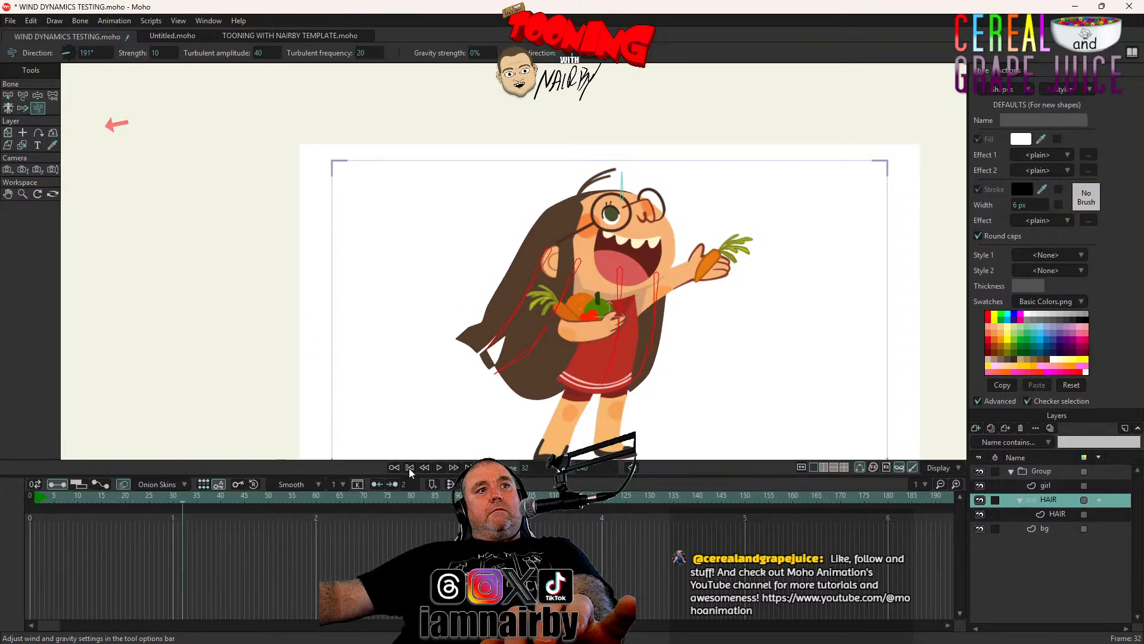
click(409, 467)
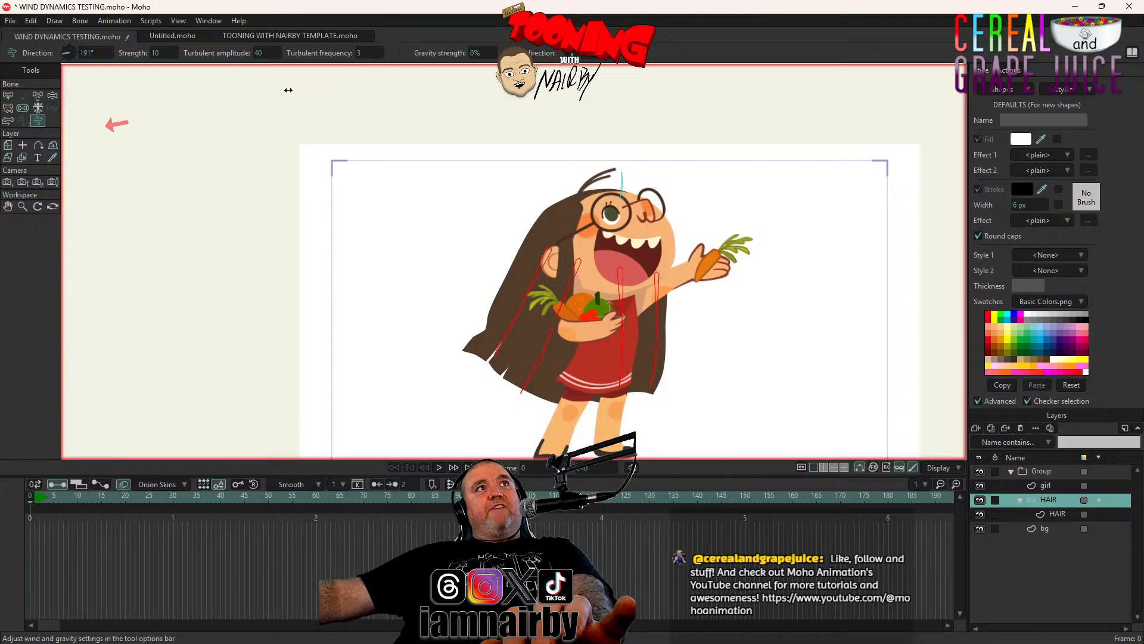
Set the wind's turbulent frequency to 5, play back the animation, and return to the start
drag(288, 90, 299, 90)
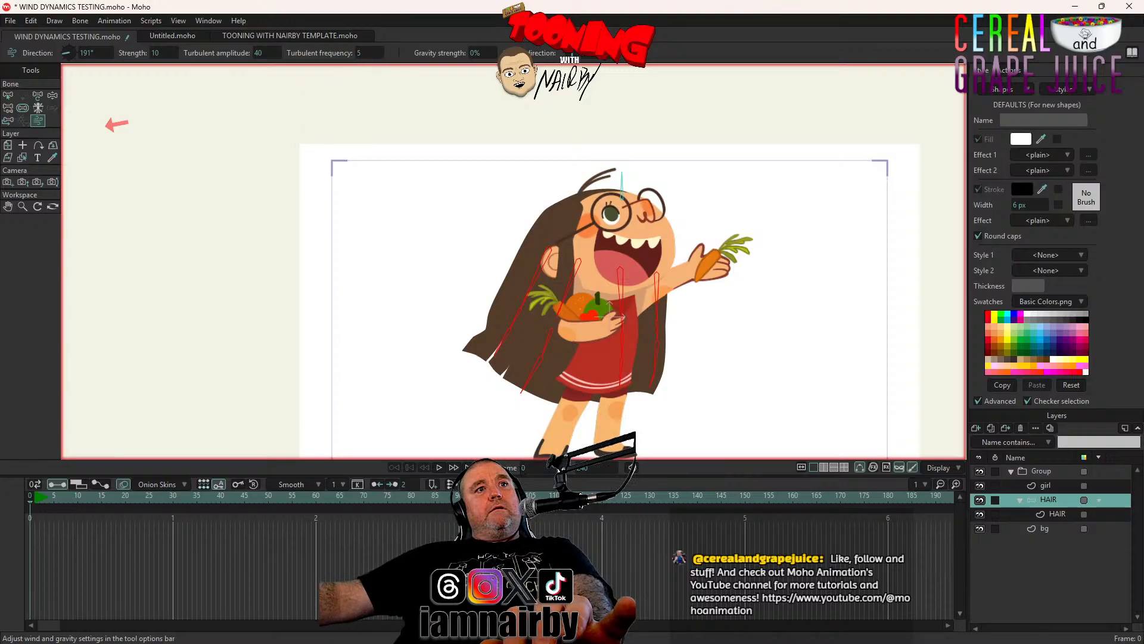
click(438, 467)
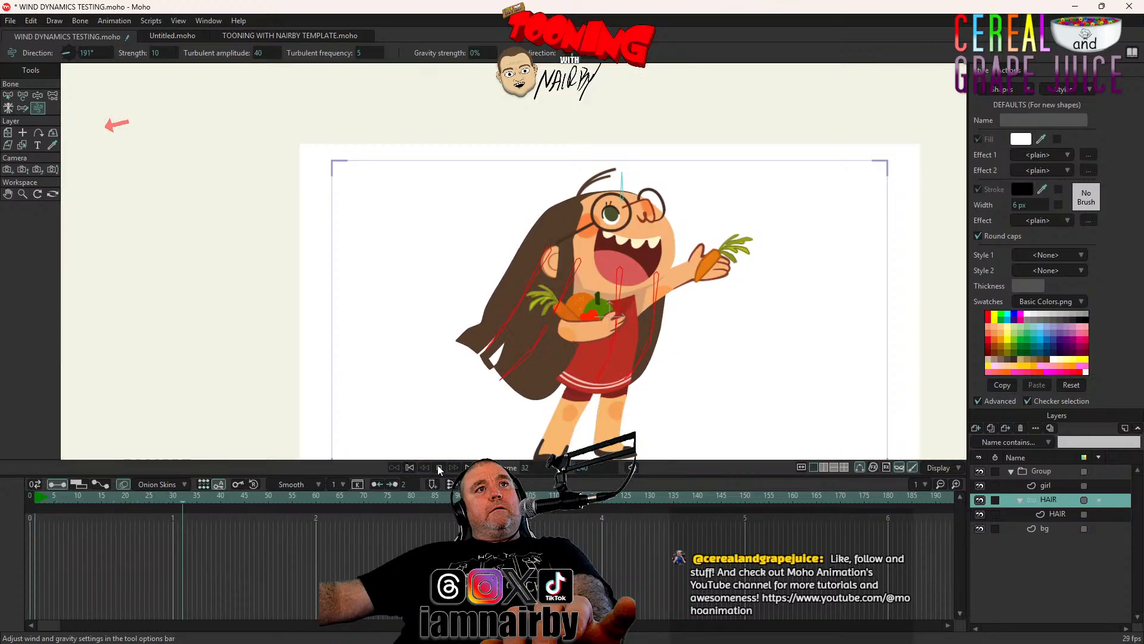
click(438, 467)
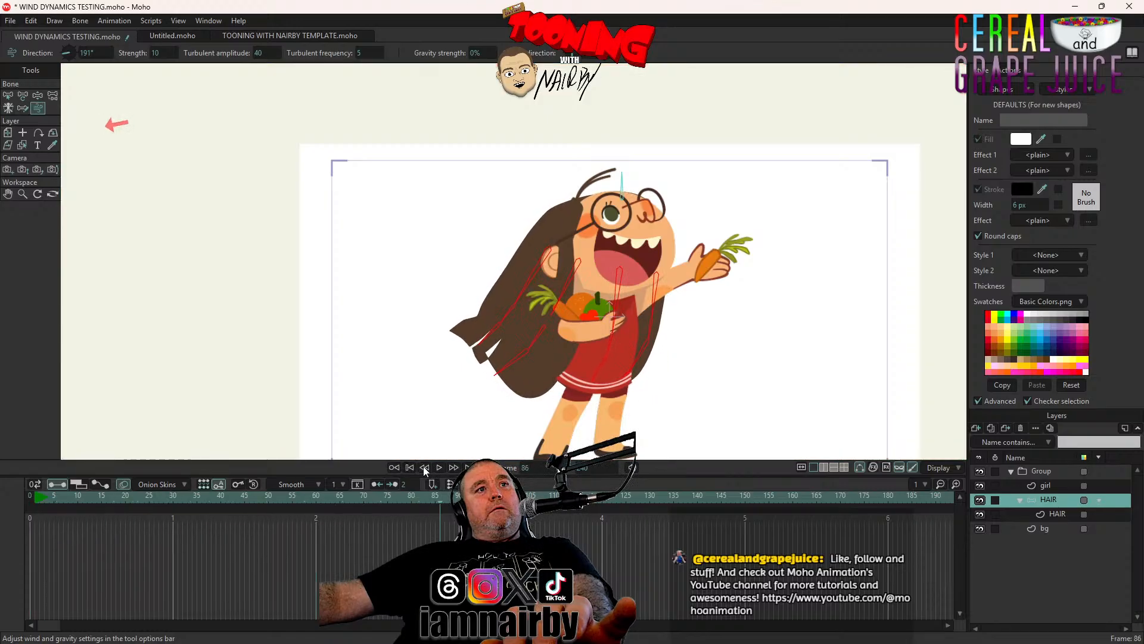
click(410, 466)
Set the wind's turbulent frequency to 20 and play back the animation to test it
double_click(363, 53)
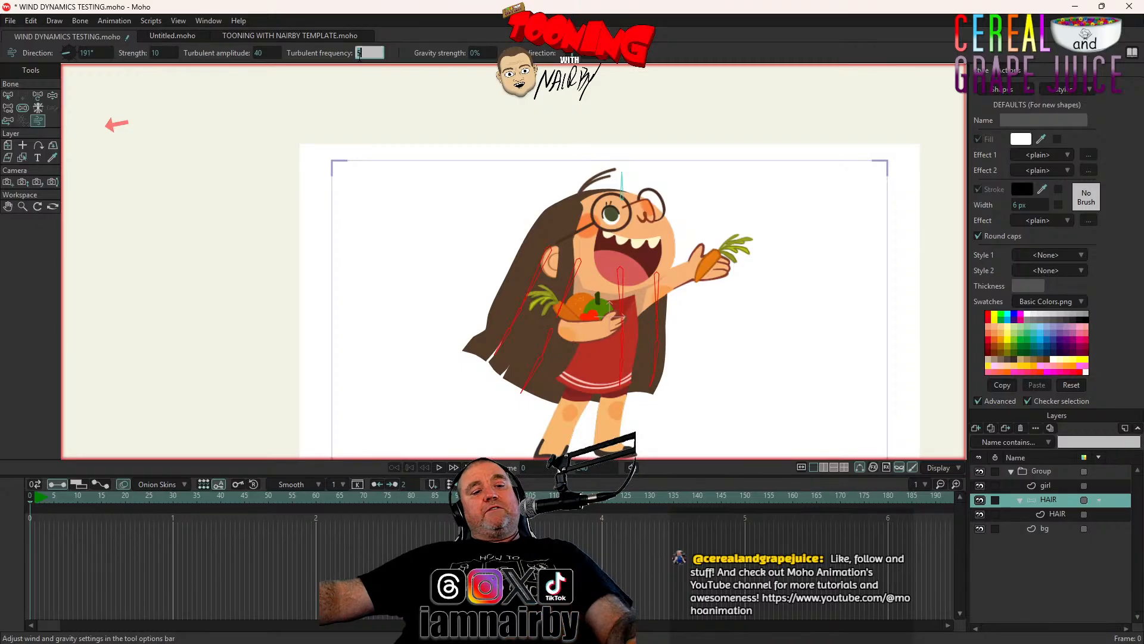
text(20)
key(Return)
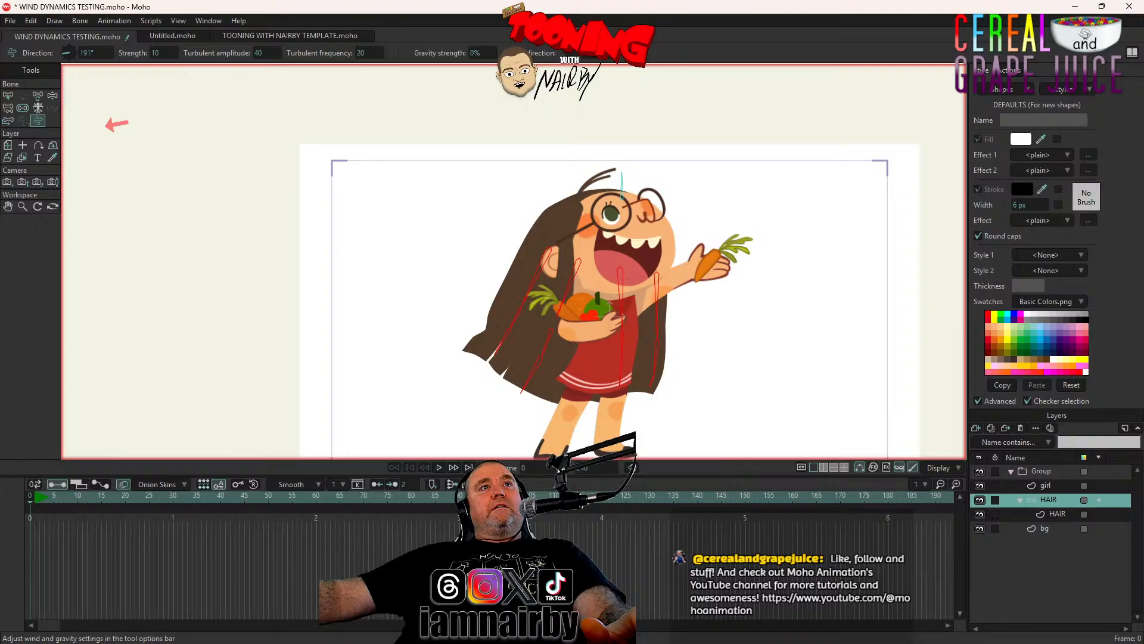
click(439, 467)
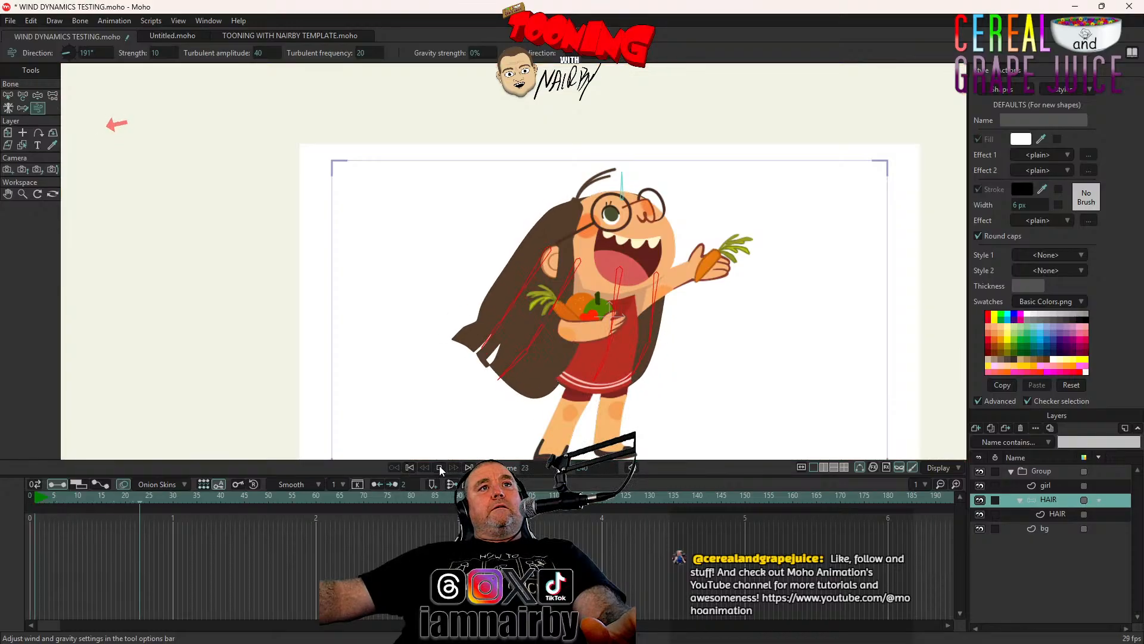
click(439, 468)
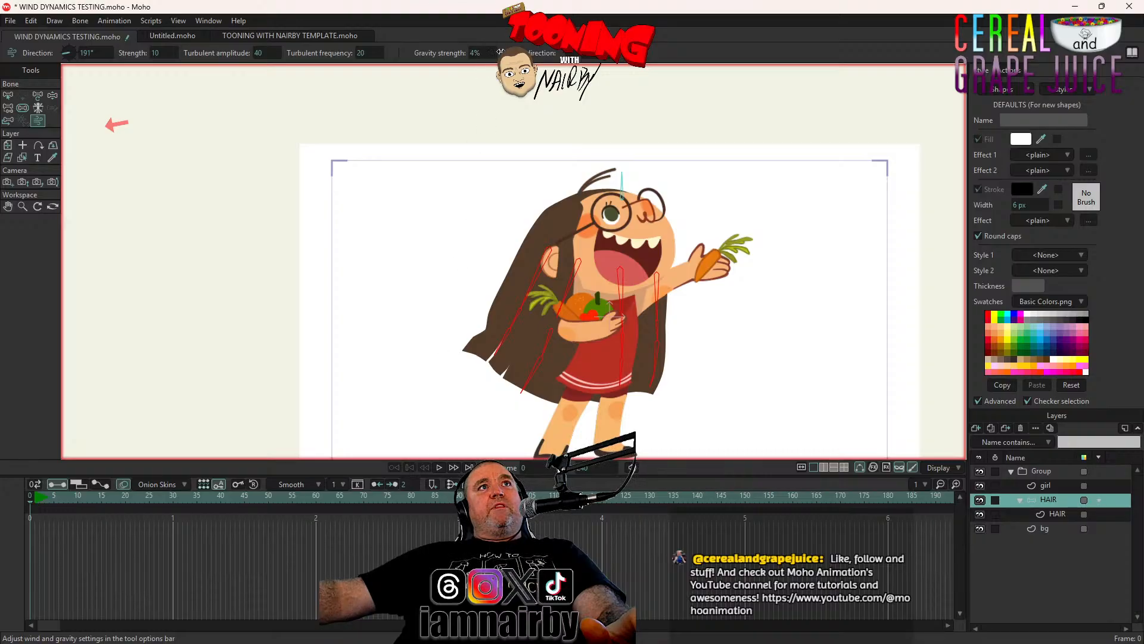
Try a gravity strength of 50%, playing back the animation to test it
drag(500, 51, 587, 62)
click(437, 468)
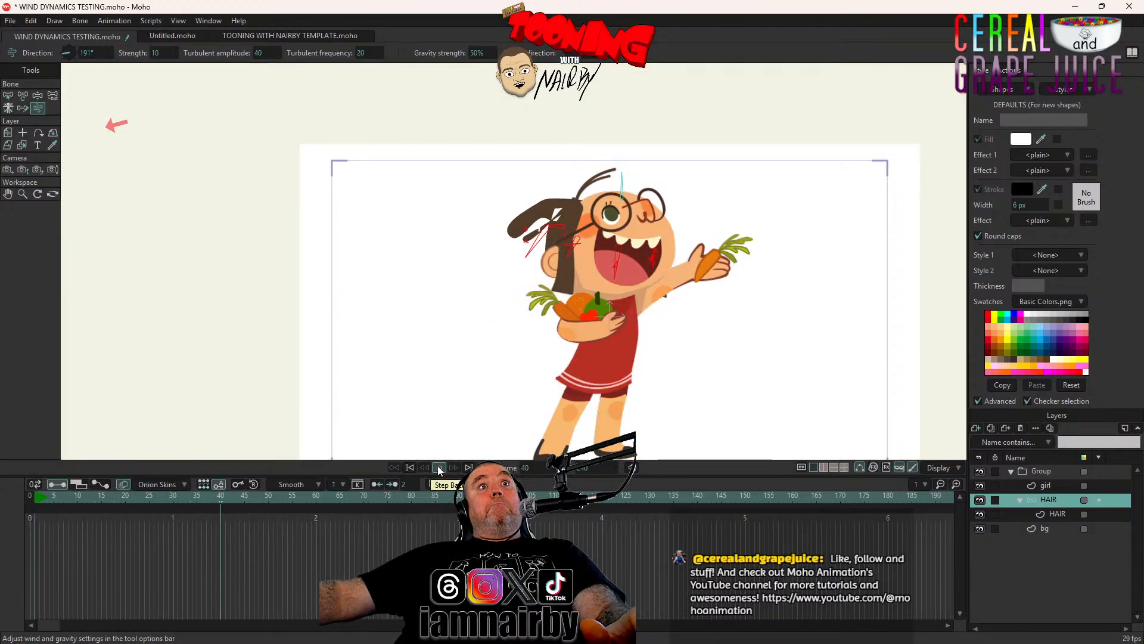
click(439, 468)
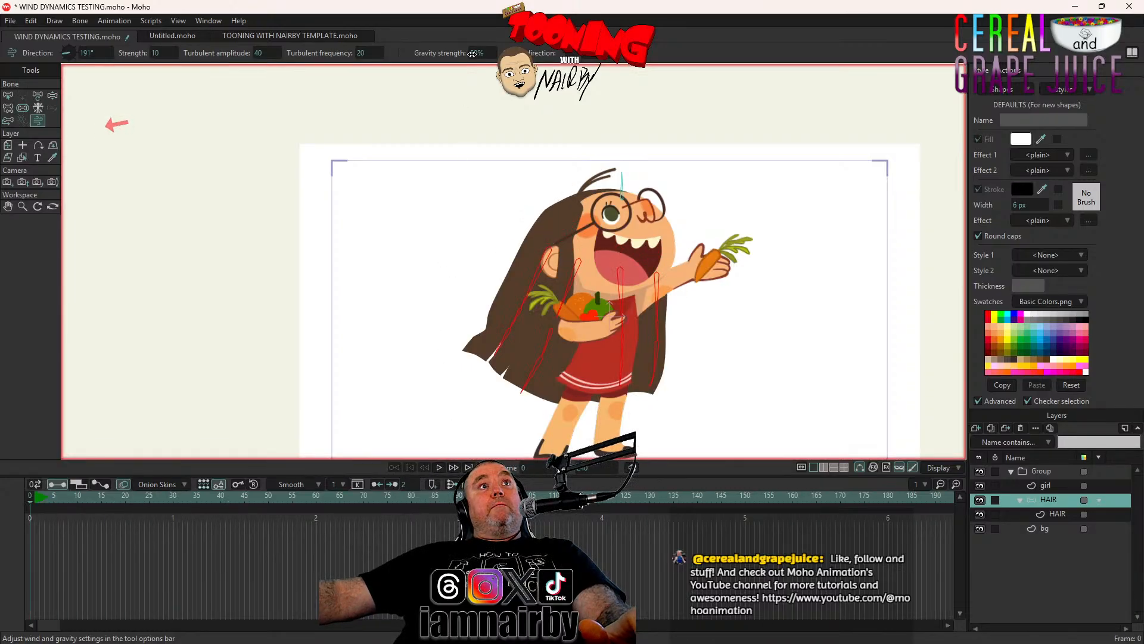
Try a gravity strength of 5%, playing back the animation to test it
drag(309, 98, 237, 123)
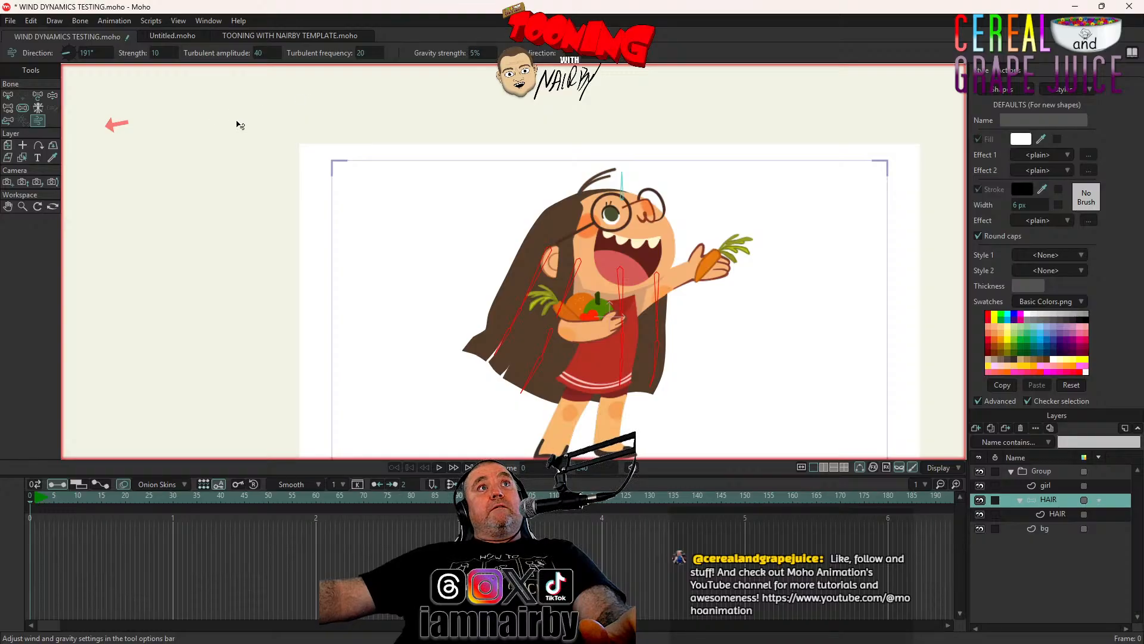
click(439, 469)
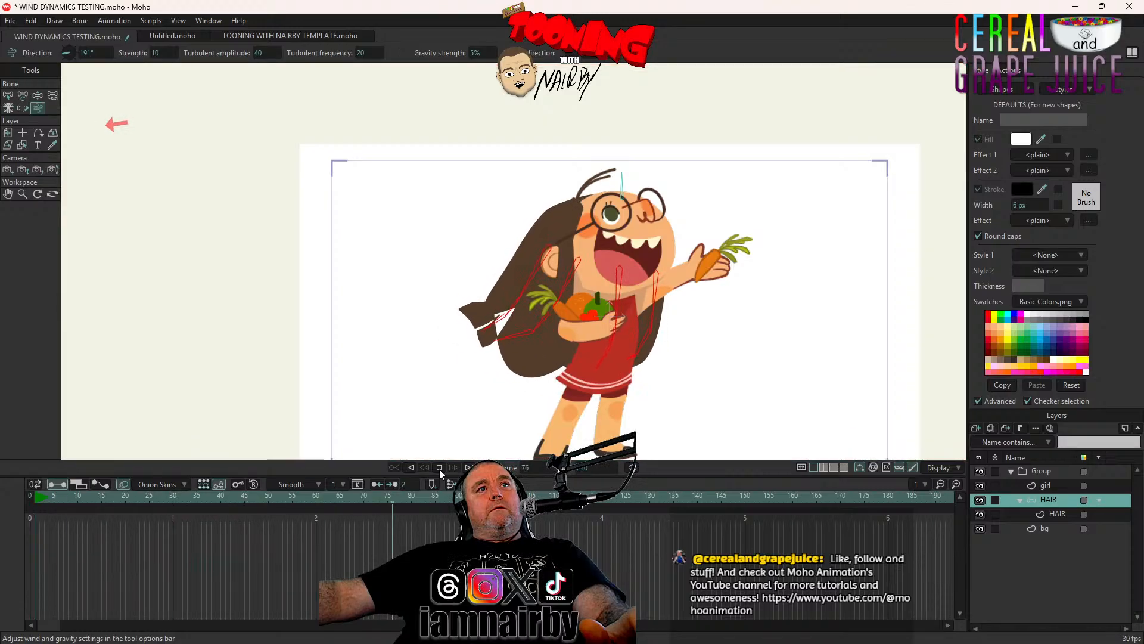
click(439, 470)
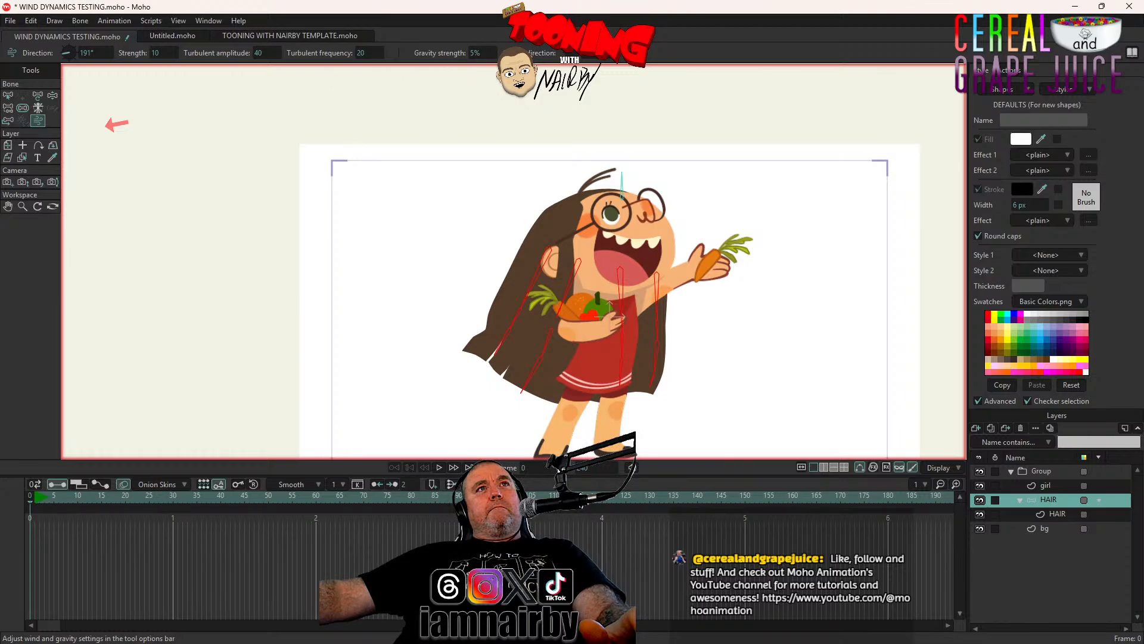
Set the gravity strength to 0%, play back the animation, return to the start, and save the project
click(477, 53)
text(0)
key(Return)
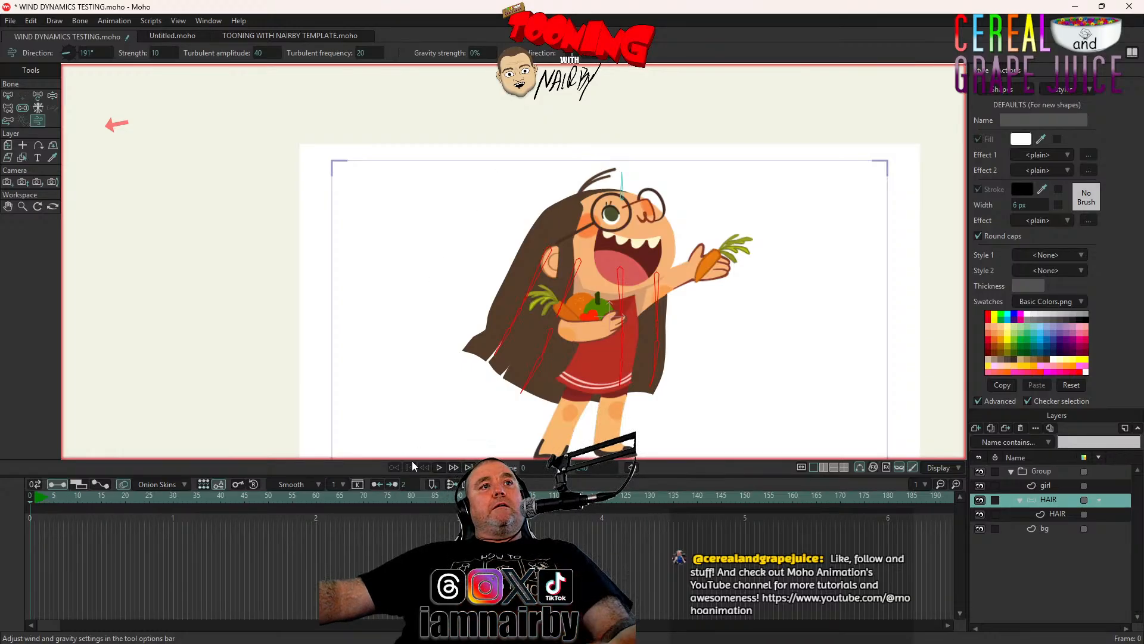
click(441, 466)
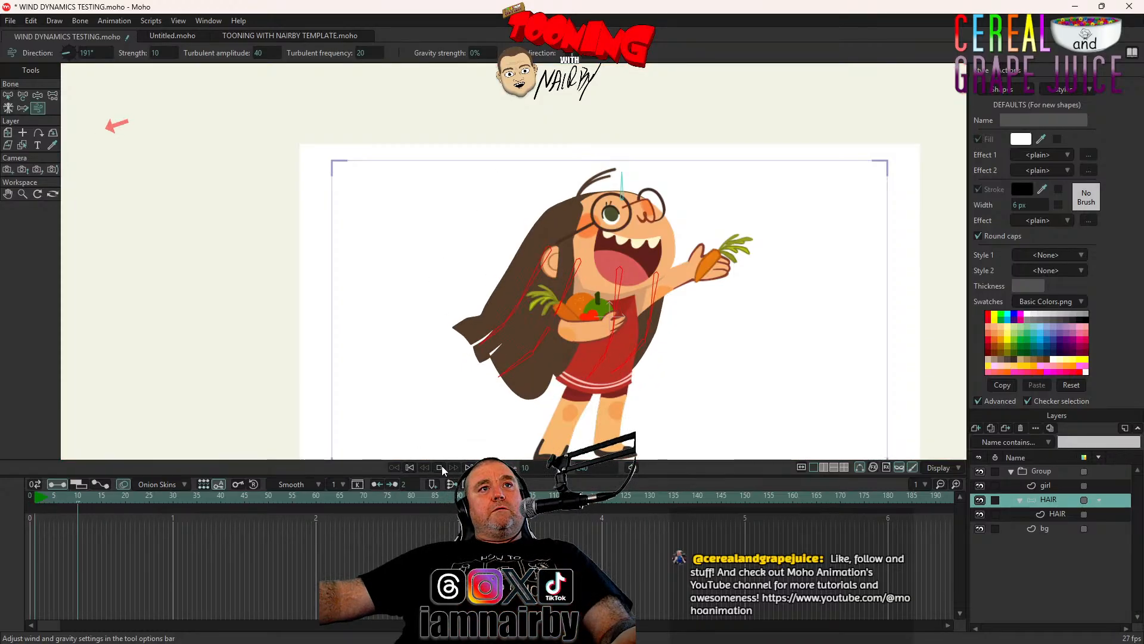
click(409, 466)
click(409, 466)
key(ctrl+s)
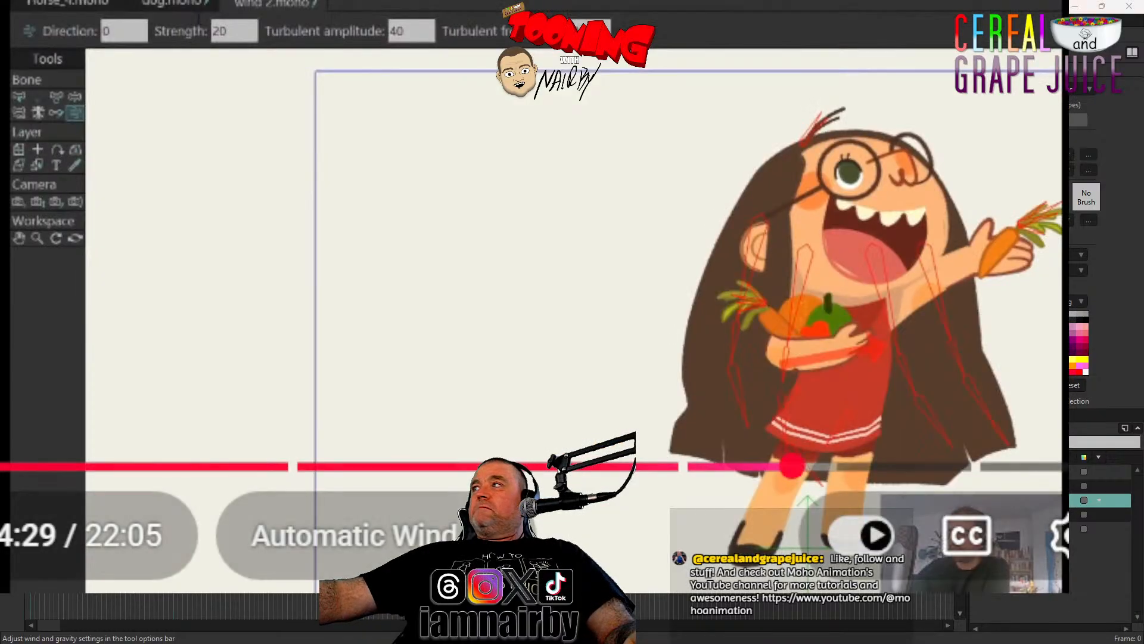
Watch the tutorial video's automatic wind section up to the animated wind settings, pausing where needed
key(space)
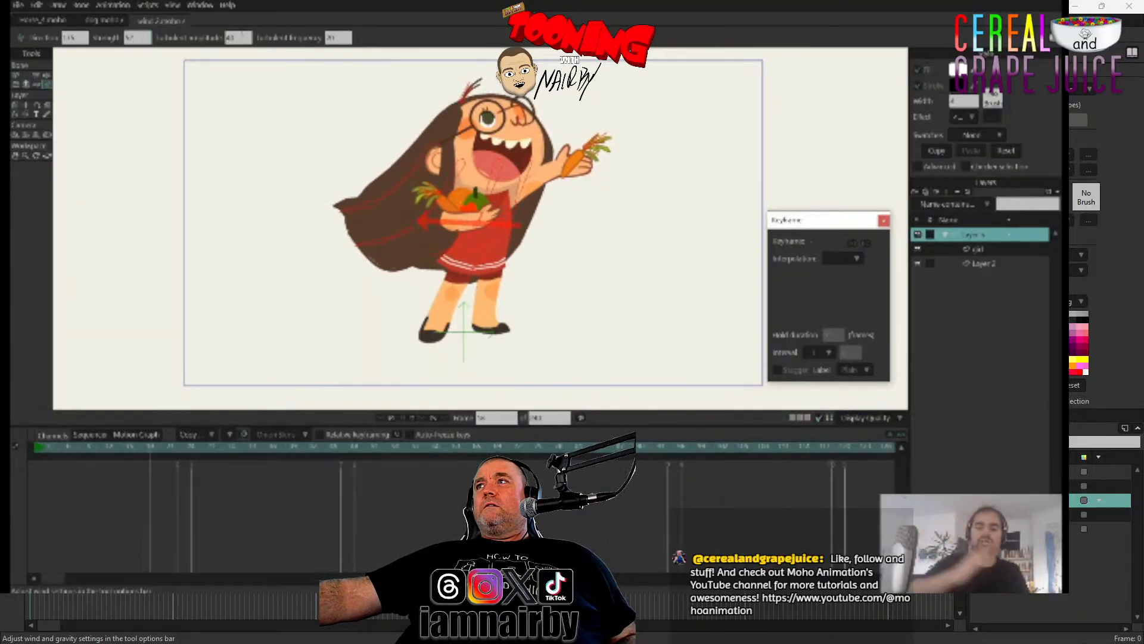
click(322, 183)
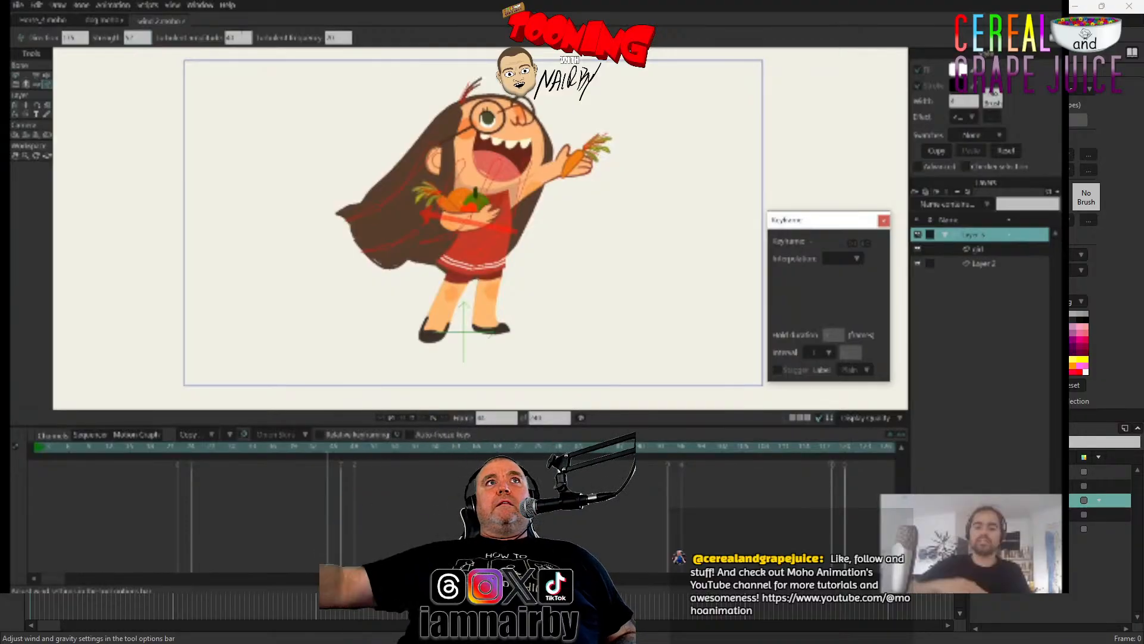
mouse_move(350, 196)
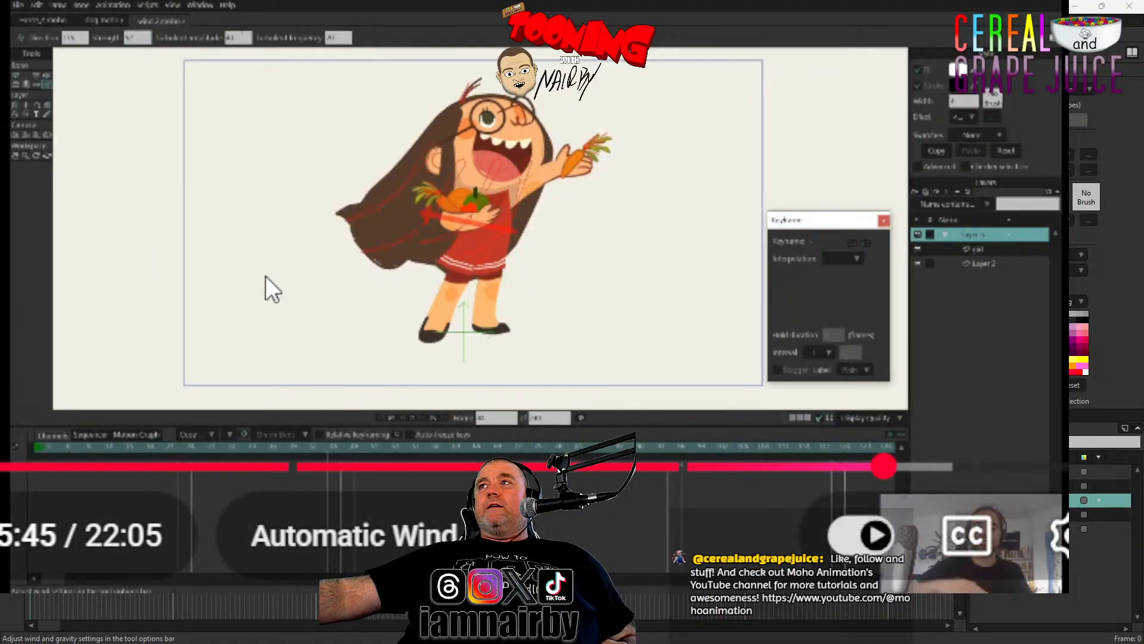
click(759, 258)
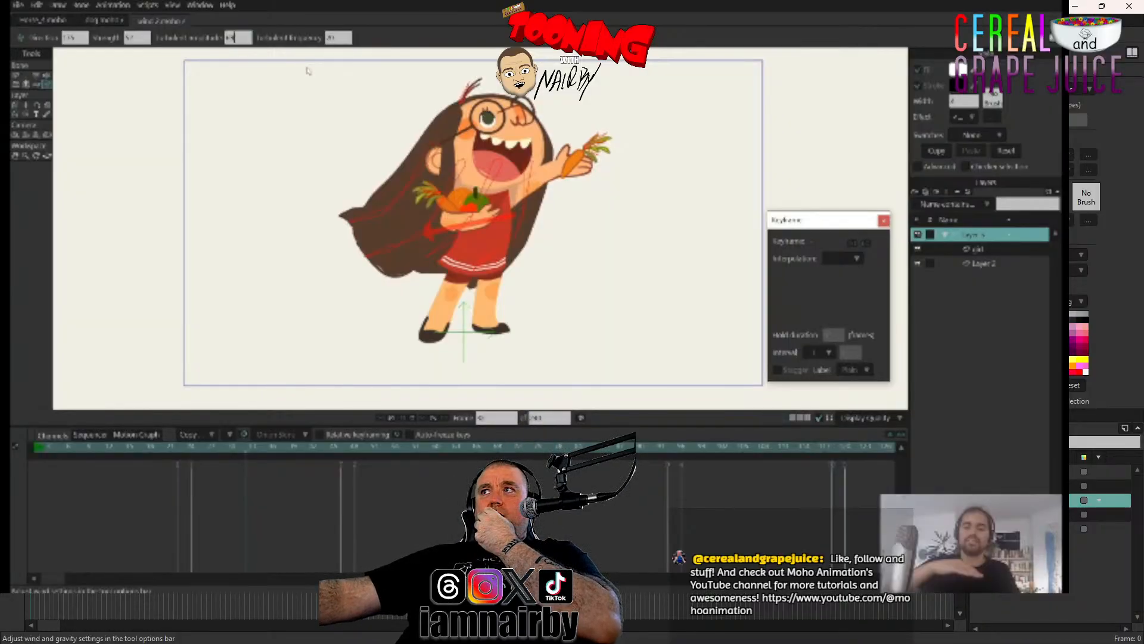
click(519, 231)
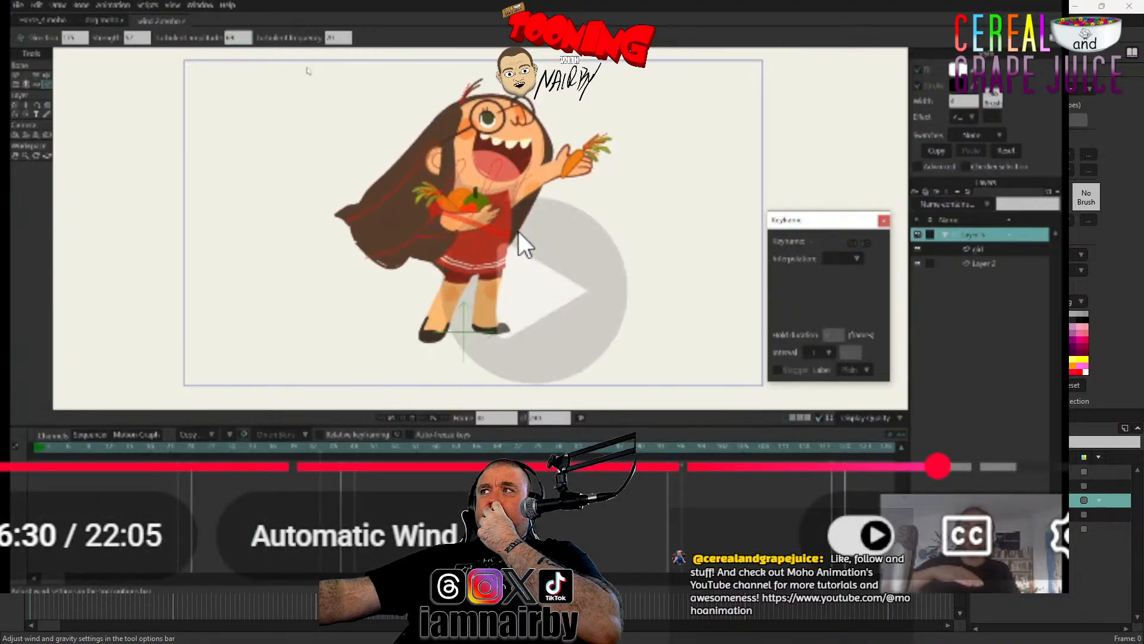
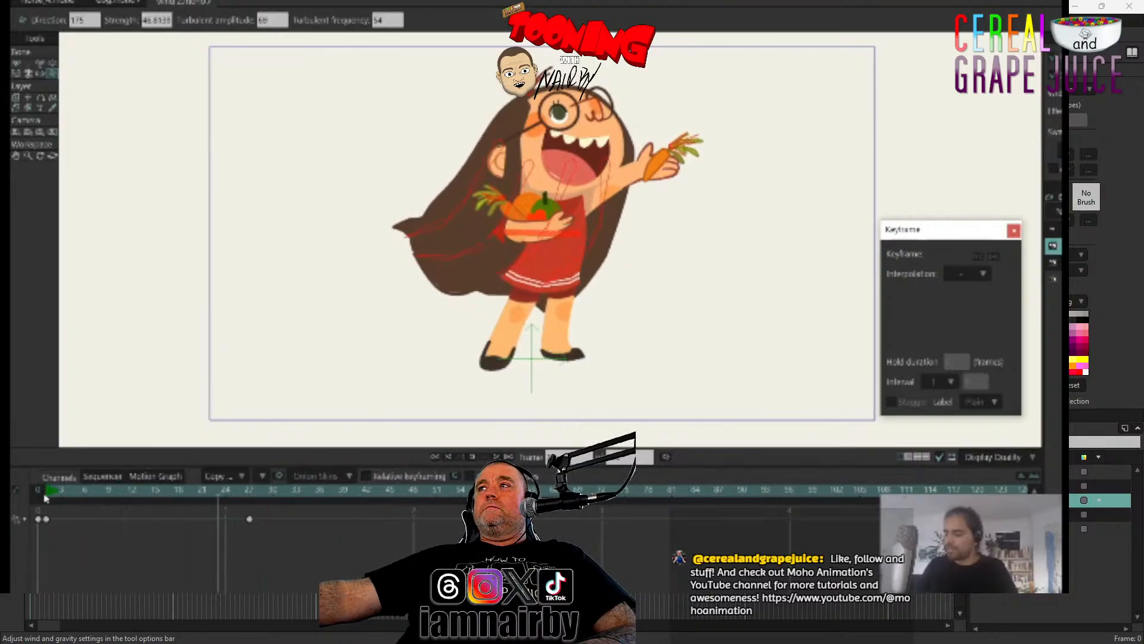
click(455, 286)
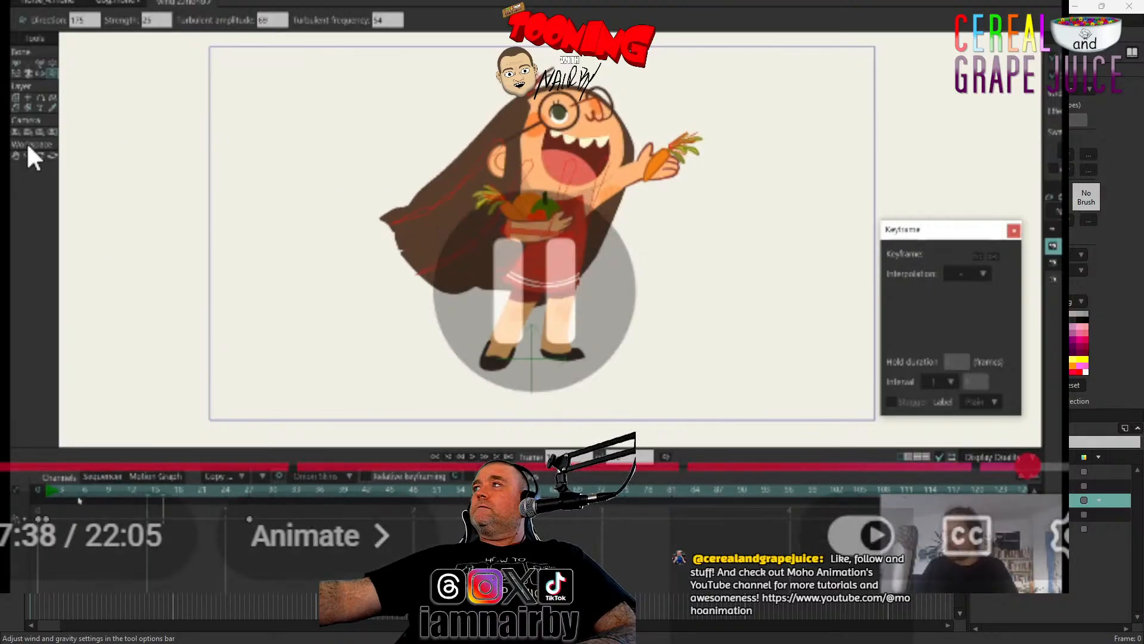
Switch back to Moho and, at frame 30, set the wind strength to 5 and its direction to about 167.3°
key(alt+Tab)
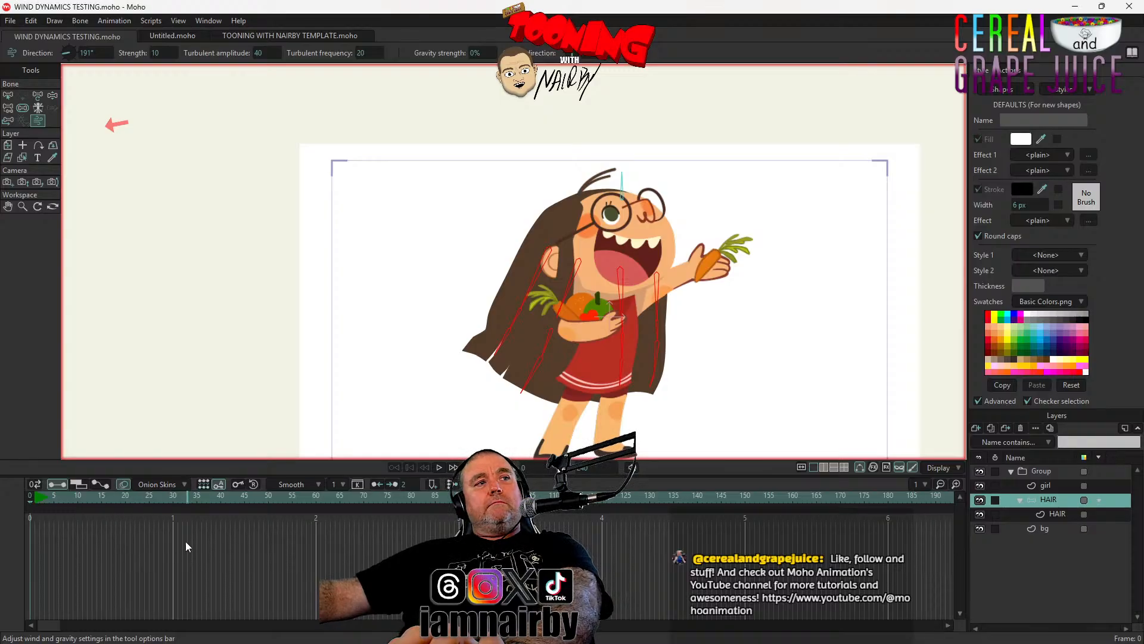
key(ctrl+Right)
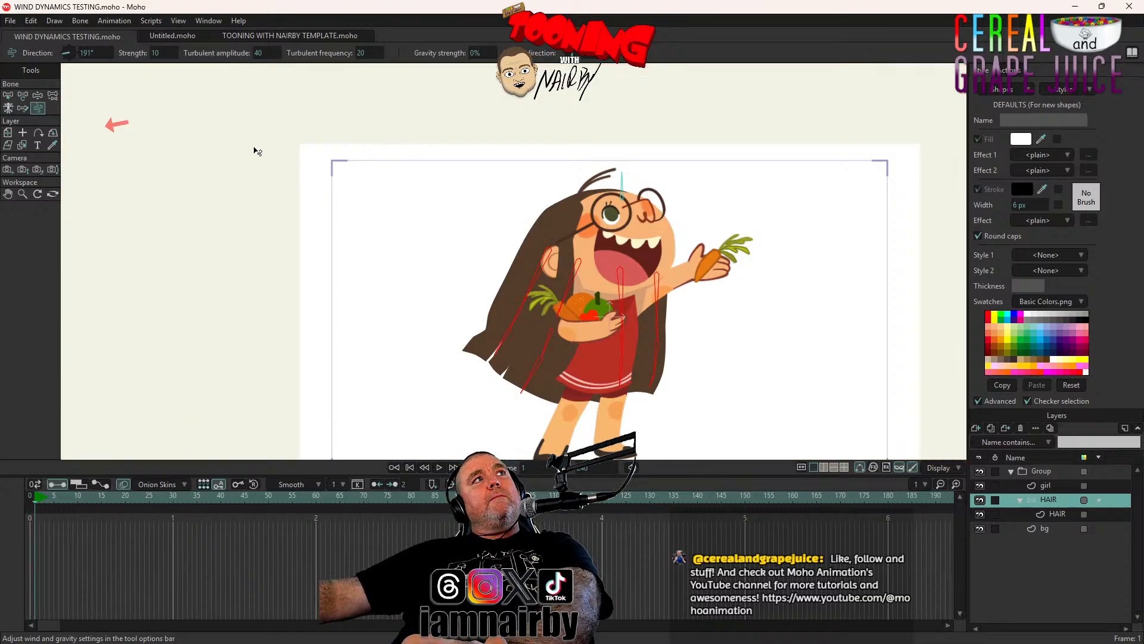
click(172, 497)
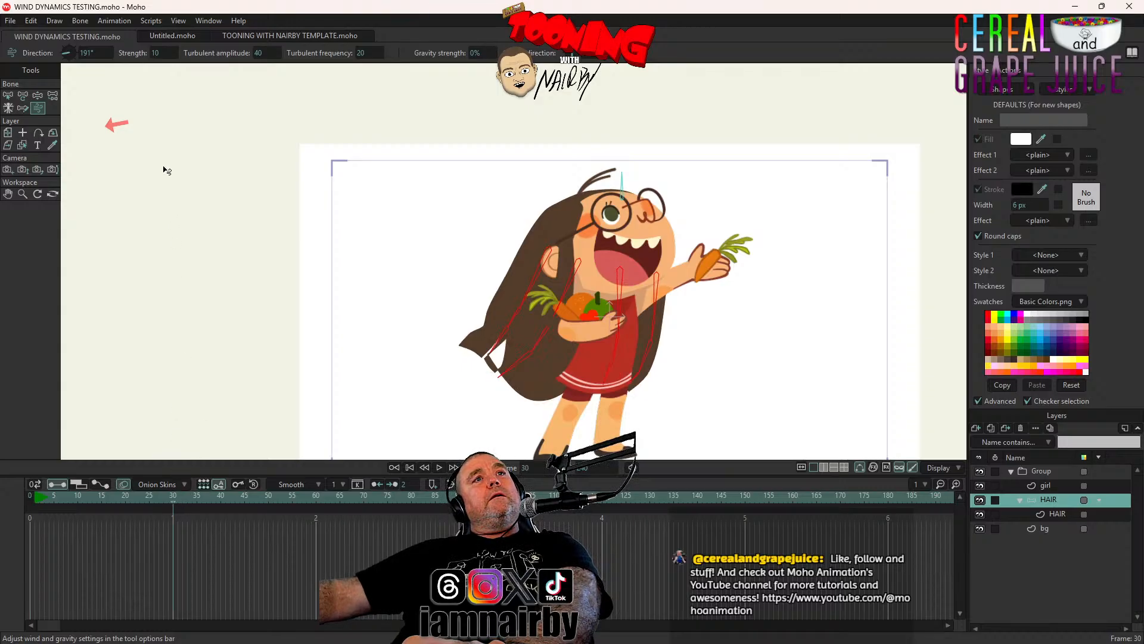
drag(157, 62, 137, 75)
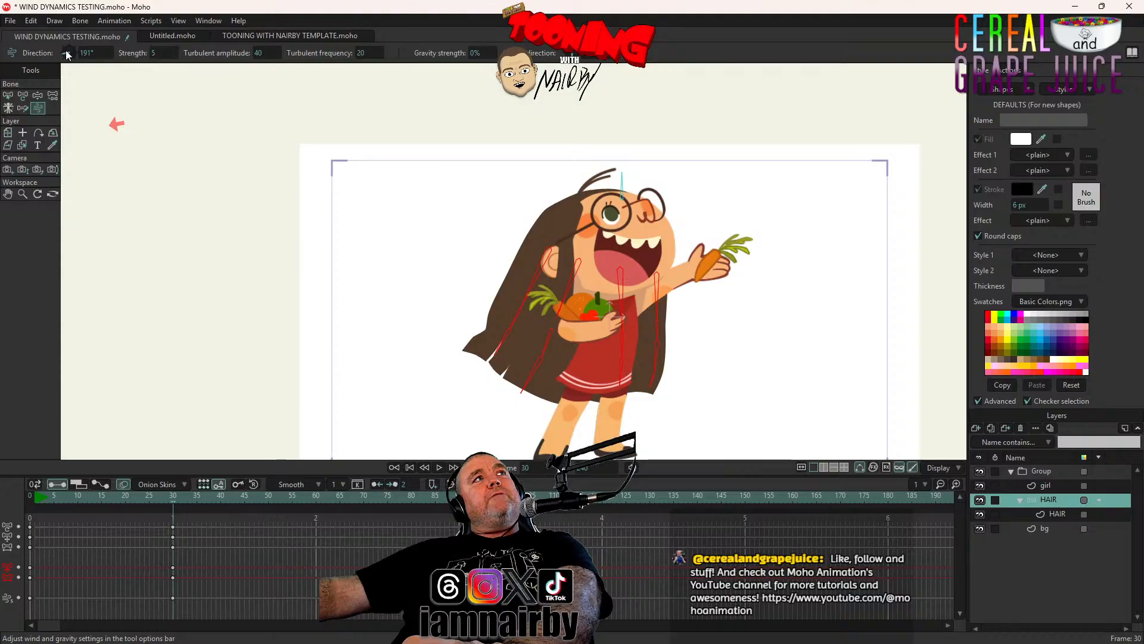
drag(66, 55, 62, 53)
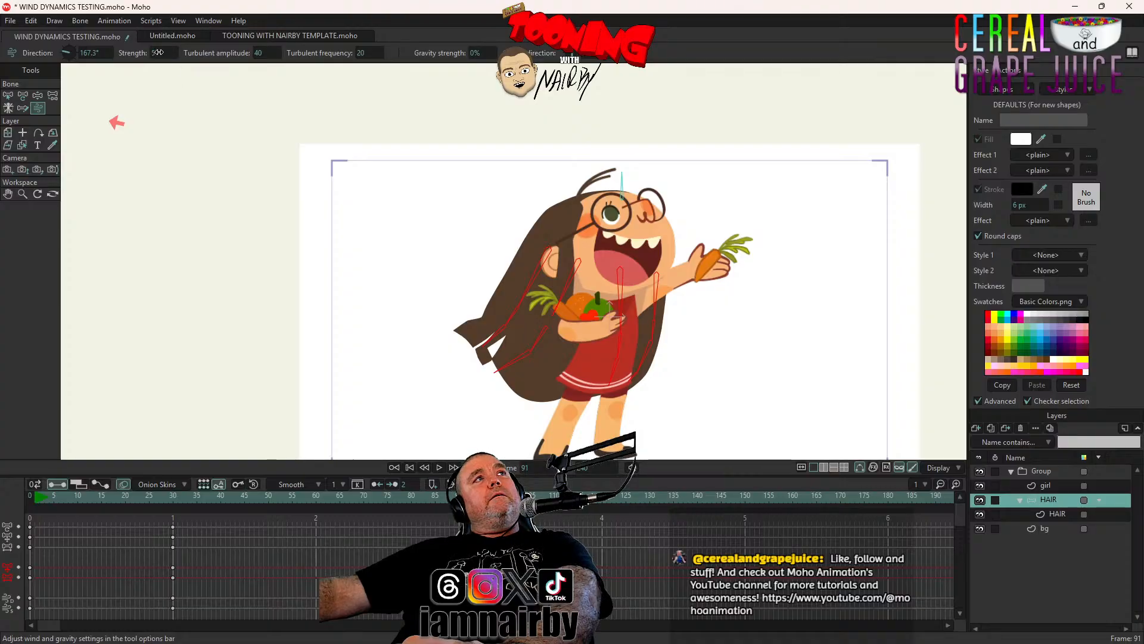
At frame 91, set the wind strength to 16 and its direction to about 217.4°
drag(161, 60, 172, 62)
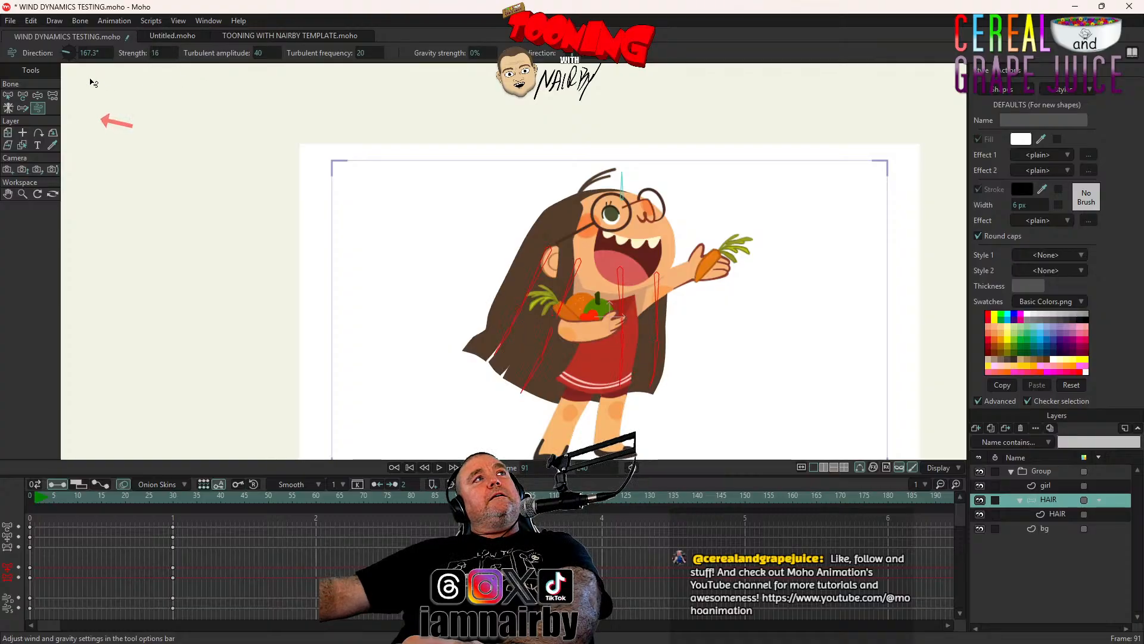
drag(71, 57, 65, 61)
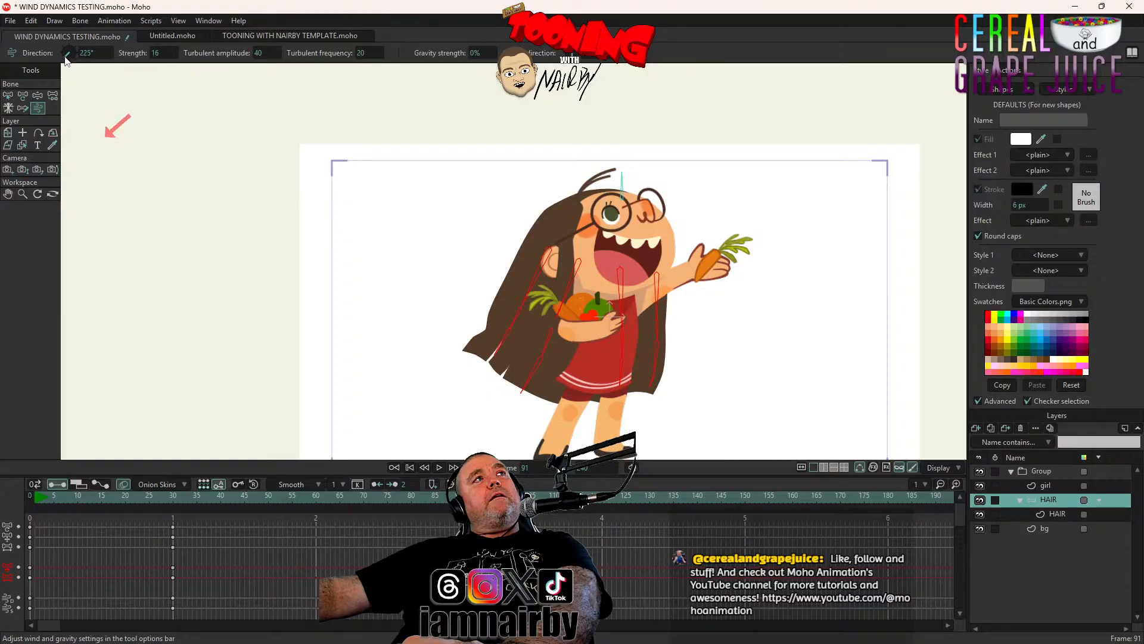
Play back the animation repeatedly from the start to check the keyframed wind, and return to frame 0
click(409, 468)
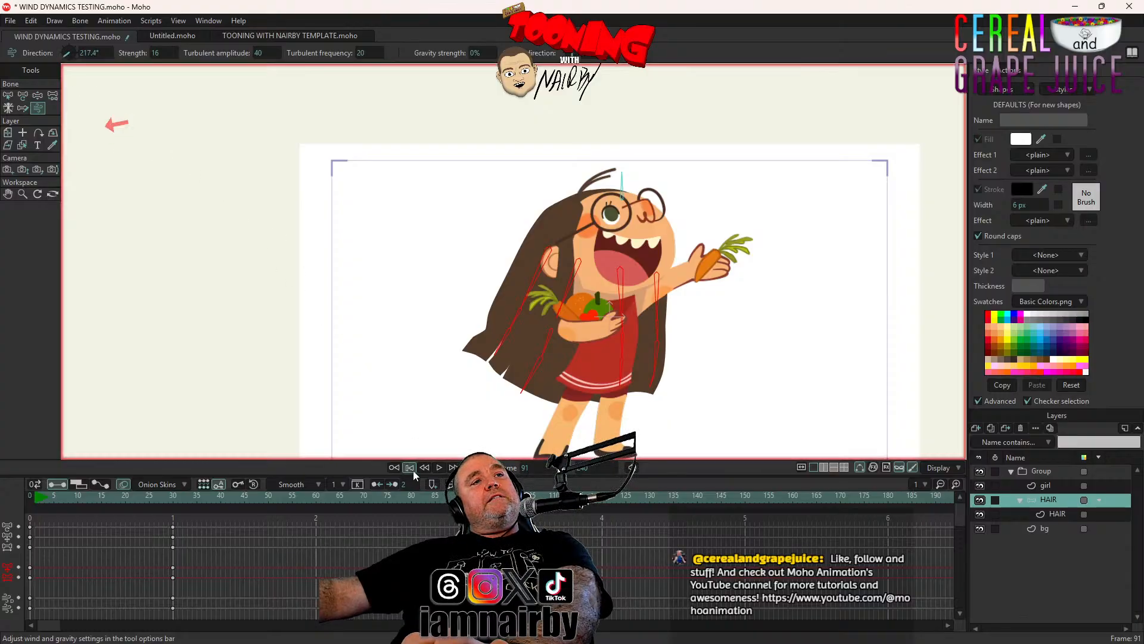
click(440, 467)
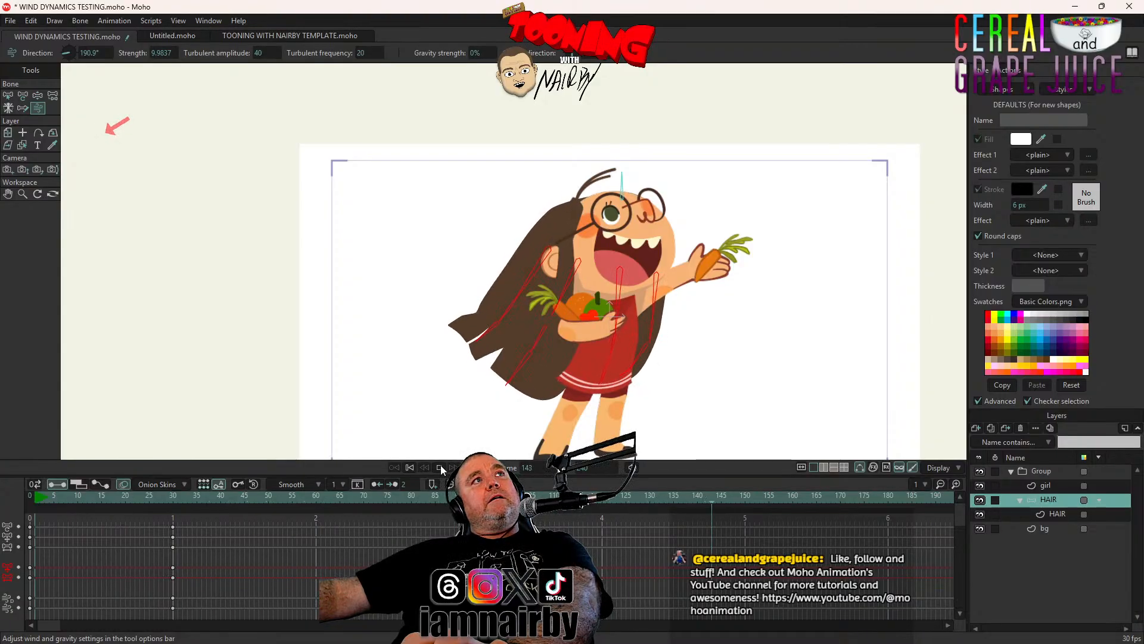
click(409, 467)
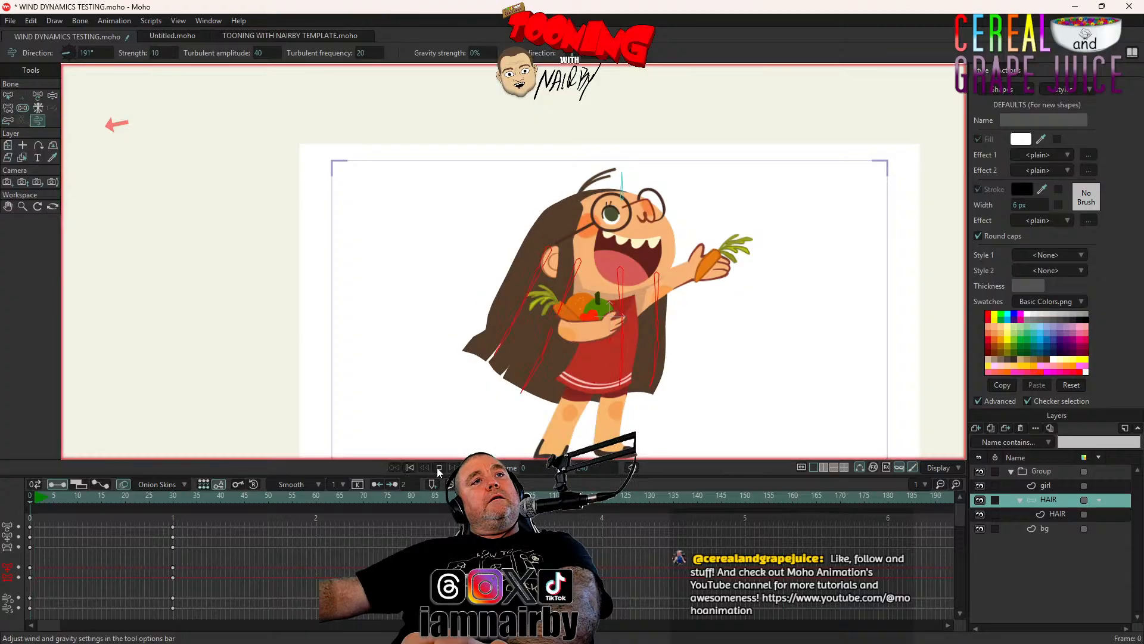
click(438, 467)
click(438, 468)
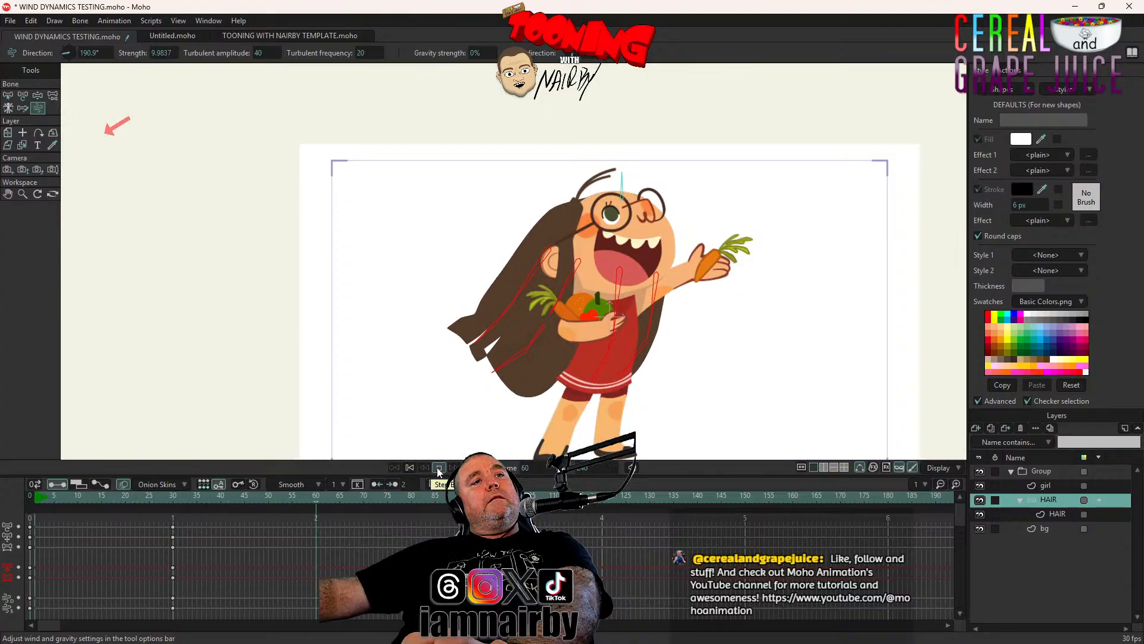
click(408, 467)
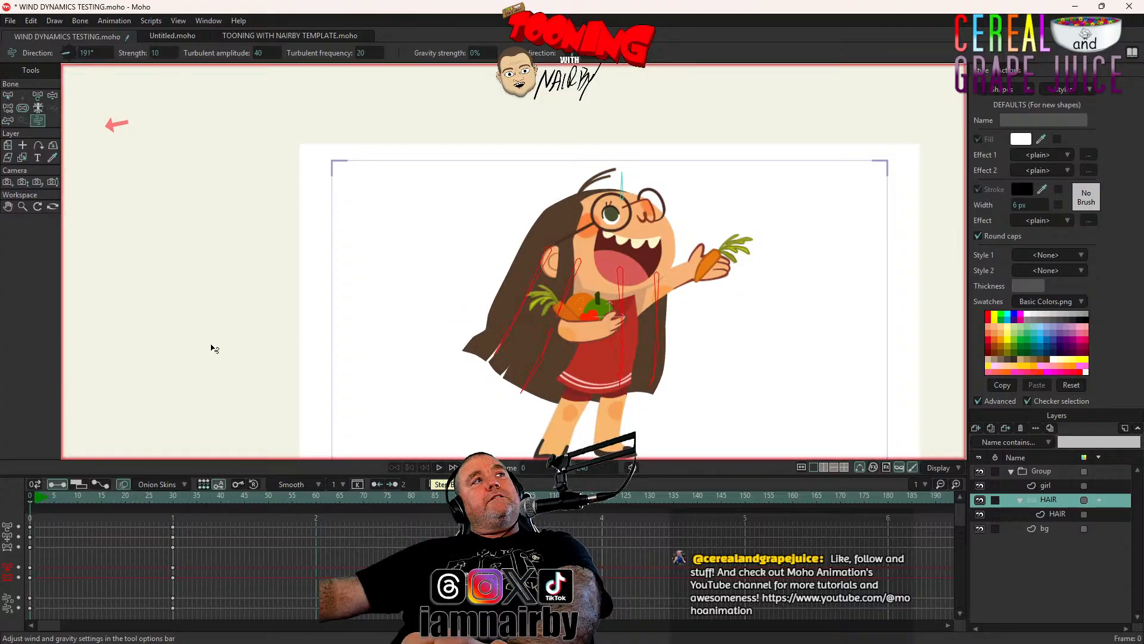
Check the bone dynamics and wind options in the constraints of bone B2, and close them
click(8, 95)
click(60, 52)
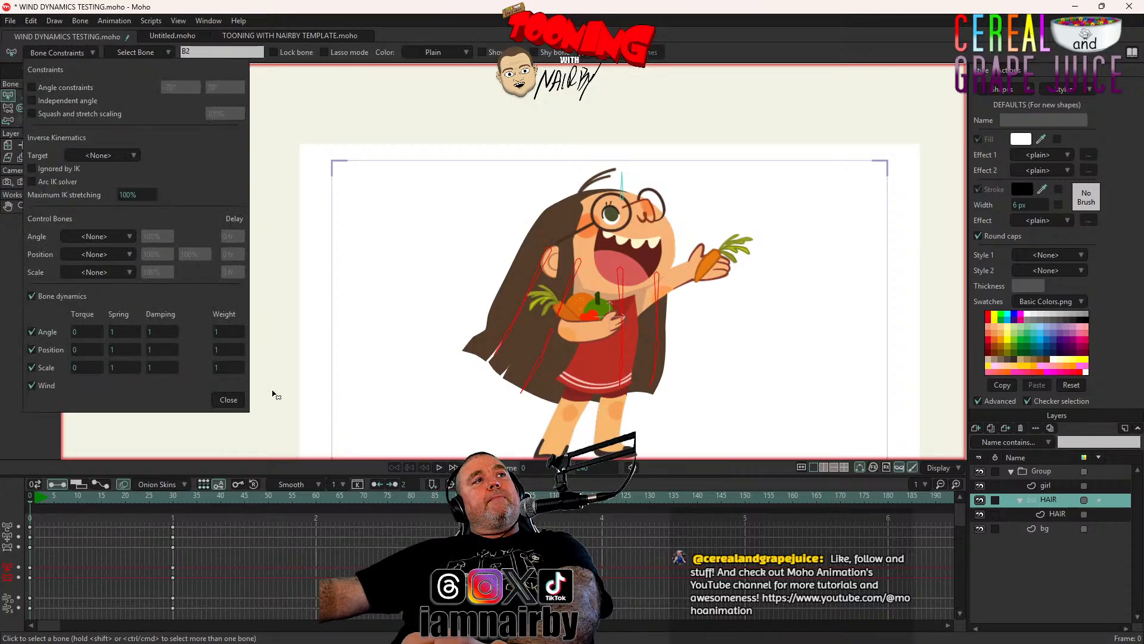
click(229, 401)
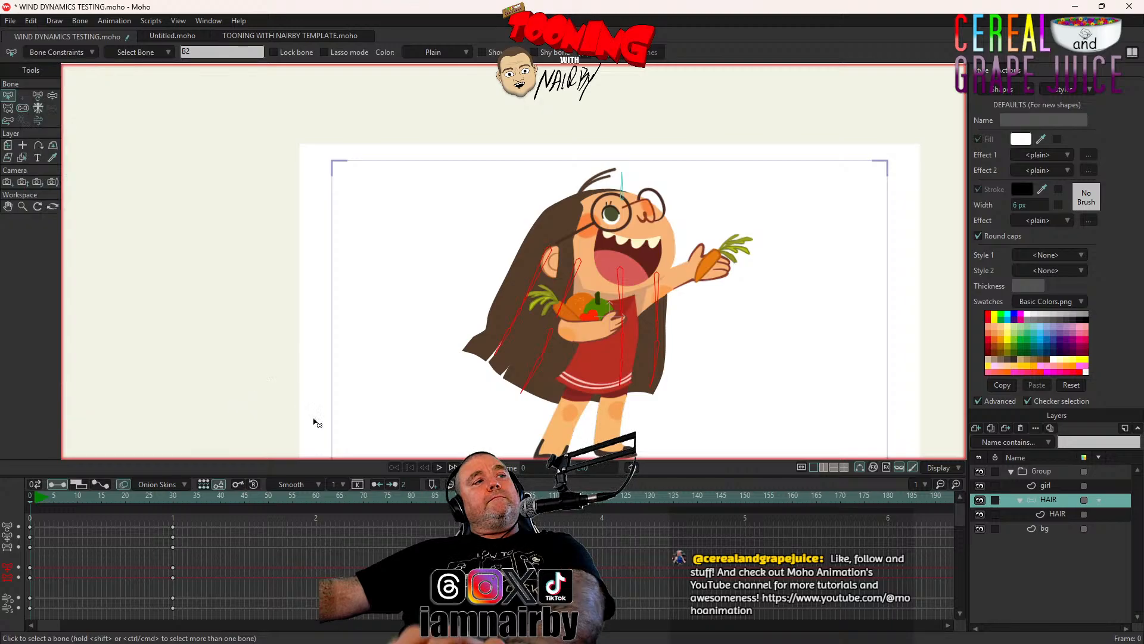
At frame 30, set the wind strength to 59, play back the hair animation, and return to frame 0
click(173, 518)
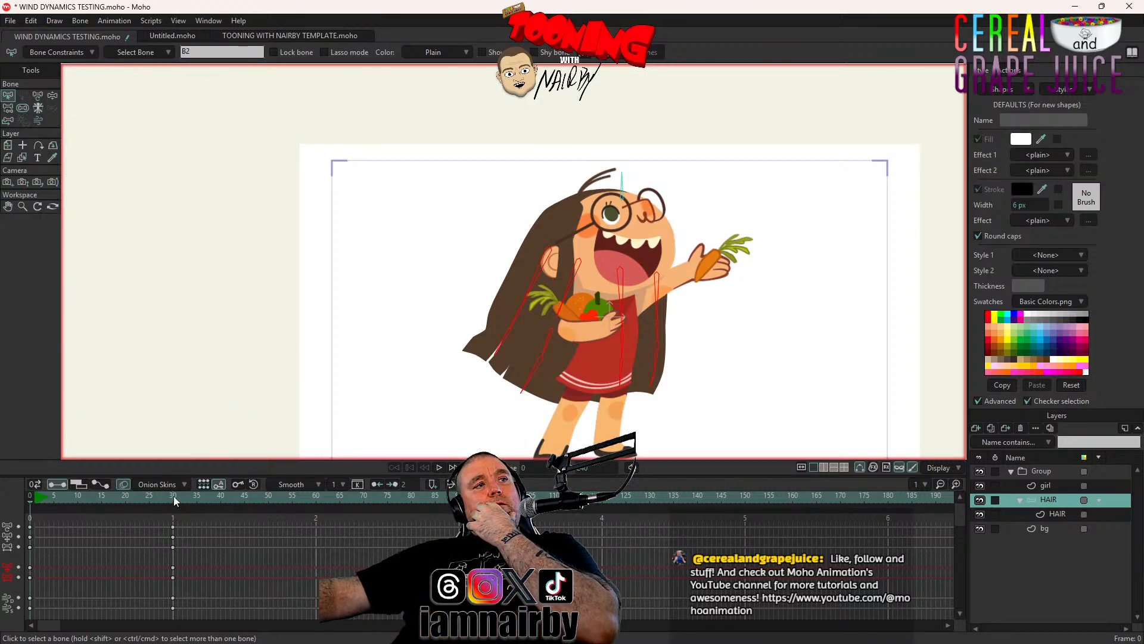
click(38, 108)
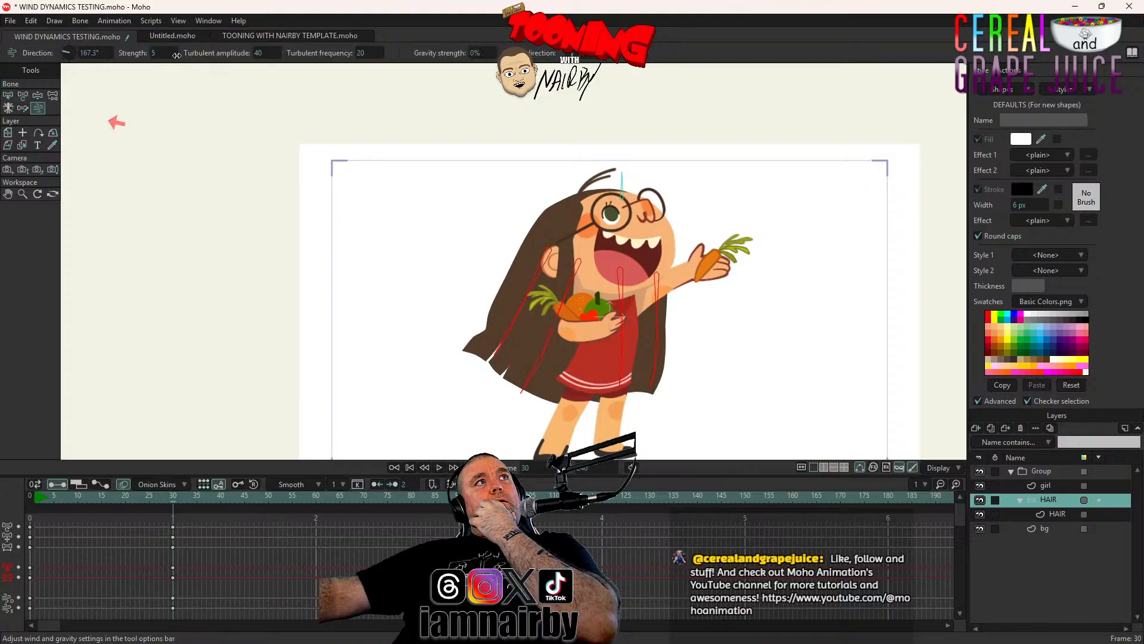
drag(355, 69, 449, 83)
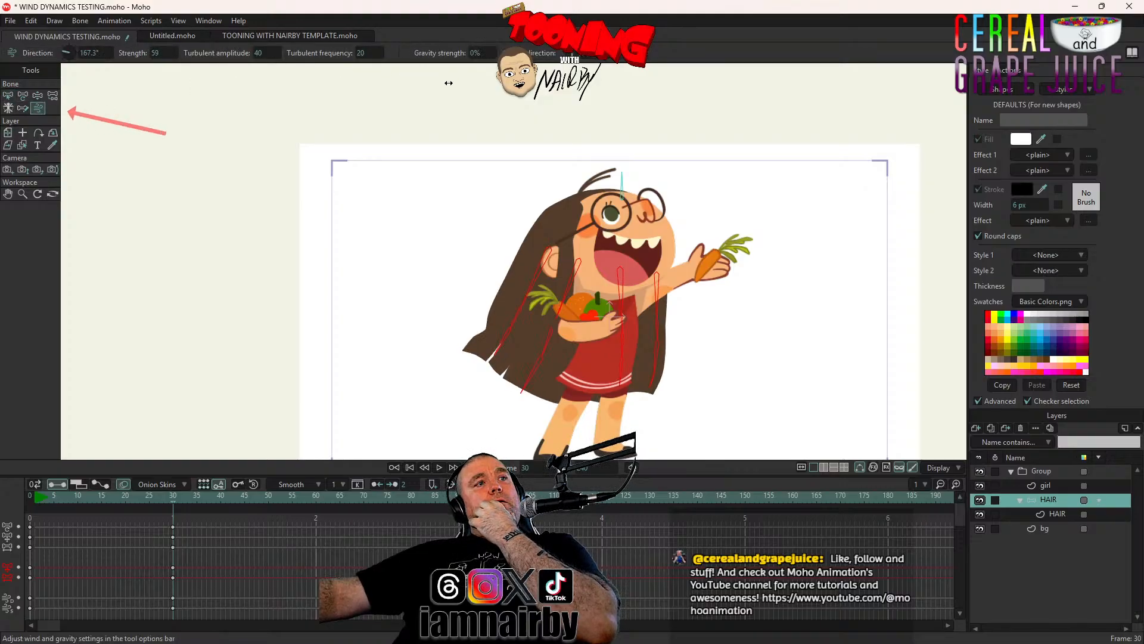
click(439, 468)
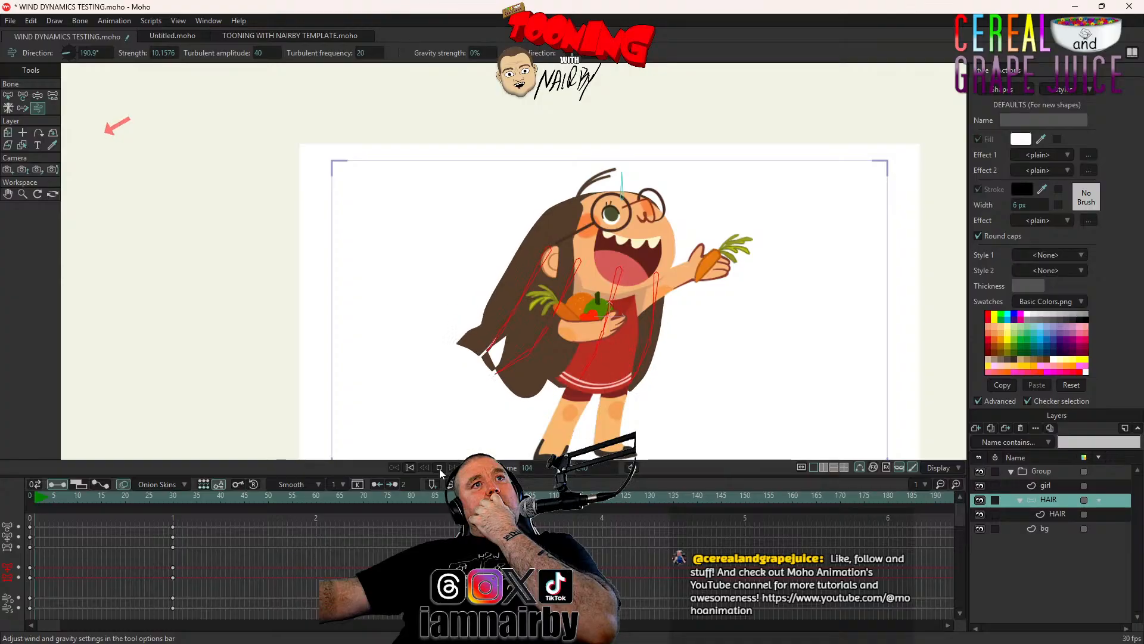
click(438, 468)
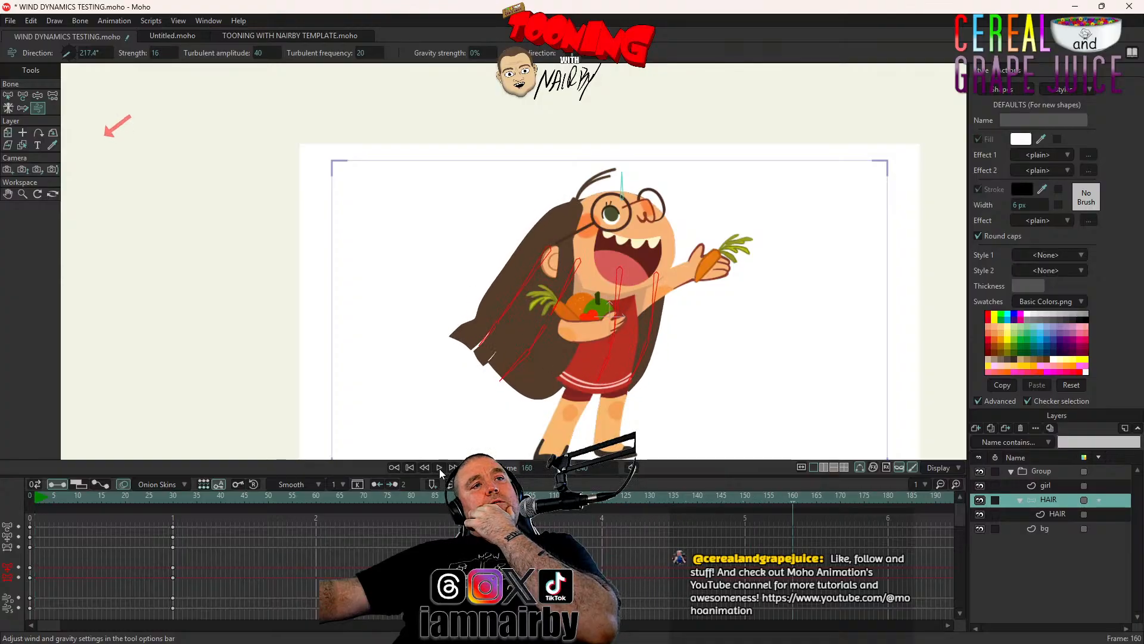
click(409, 468)
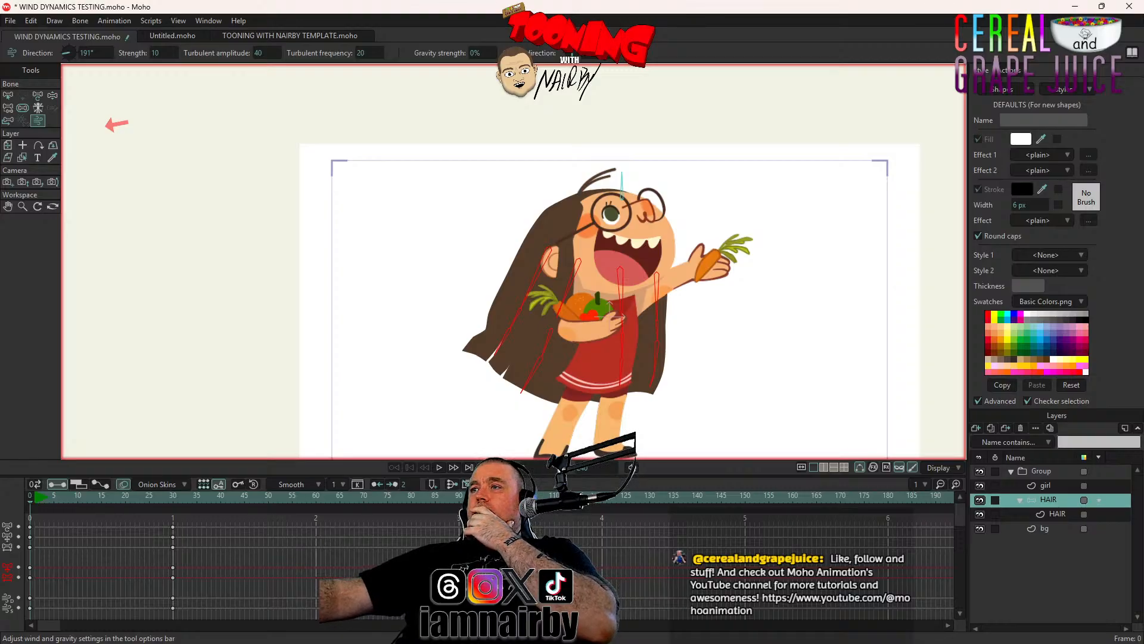
Switch to the tutorial video and watch how it adjusts the wind direction and the spring force of bone B1
key(alt+Tab)
click(80, 501)
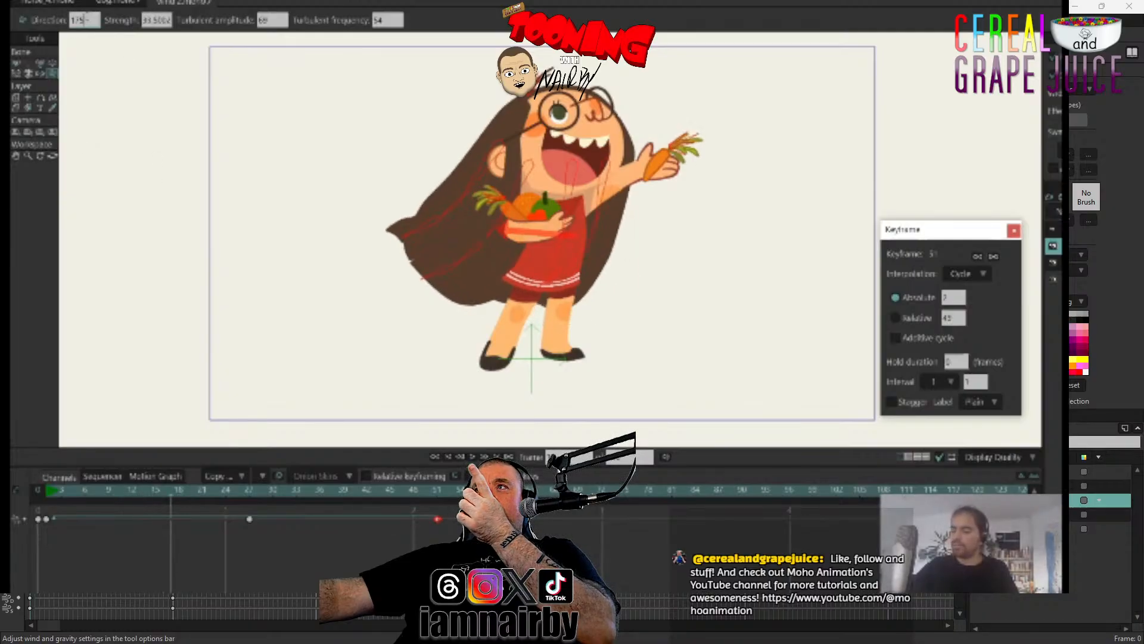
text(215)
key(Return)
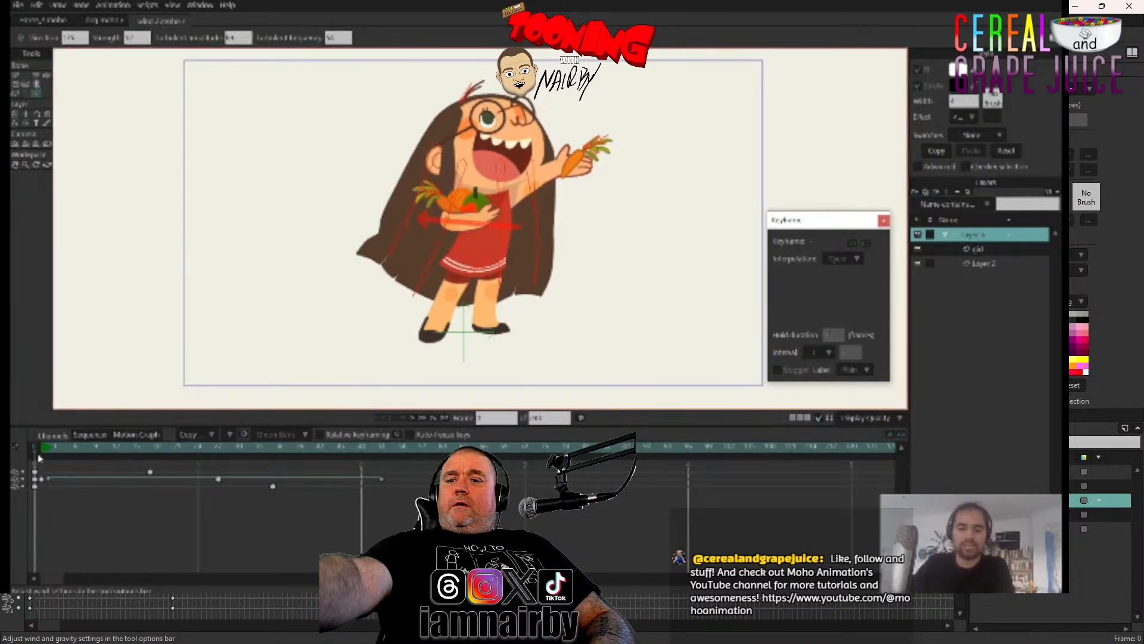
click(18, 78)
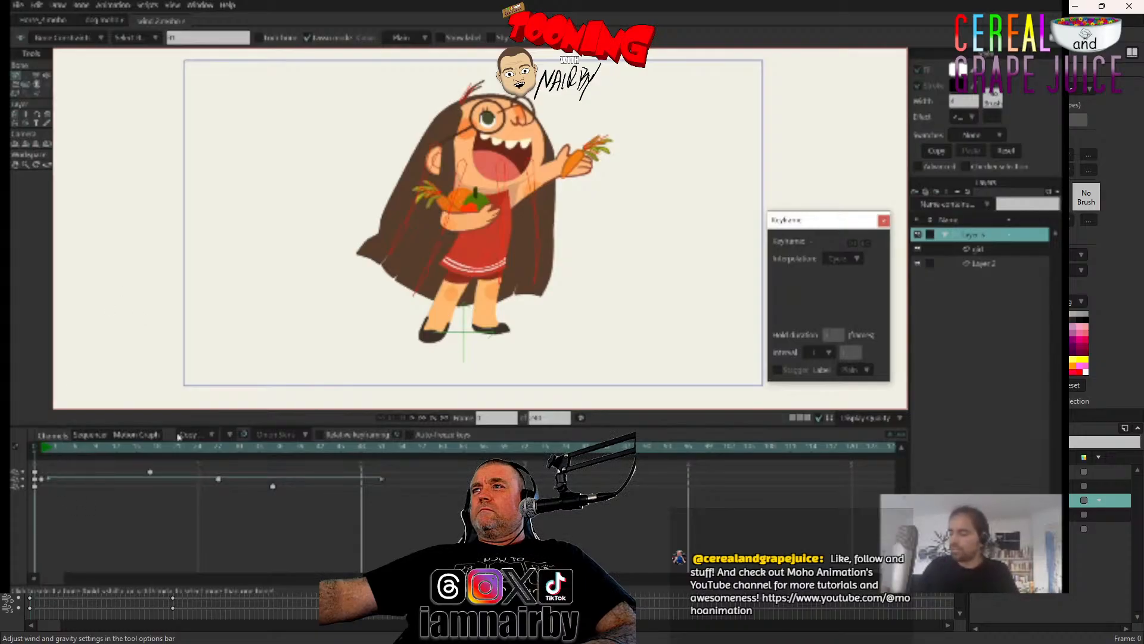
key(space)
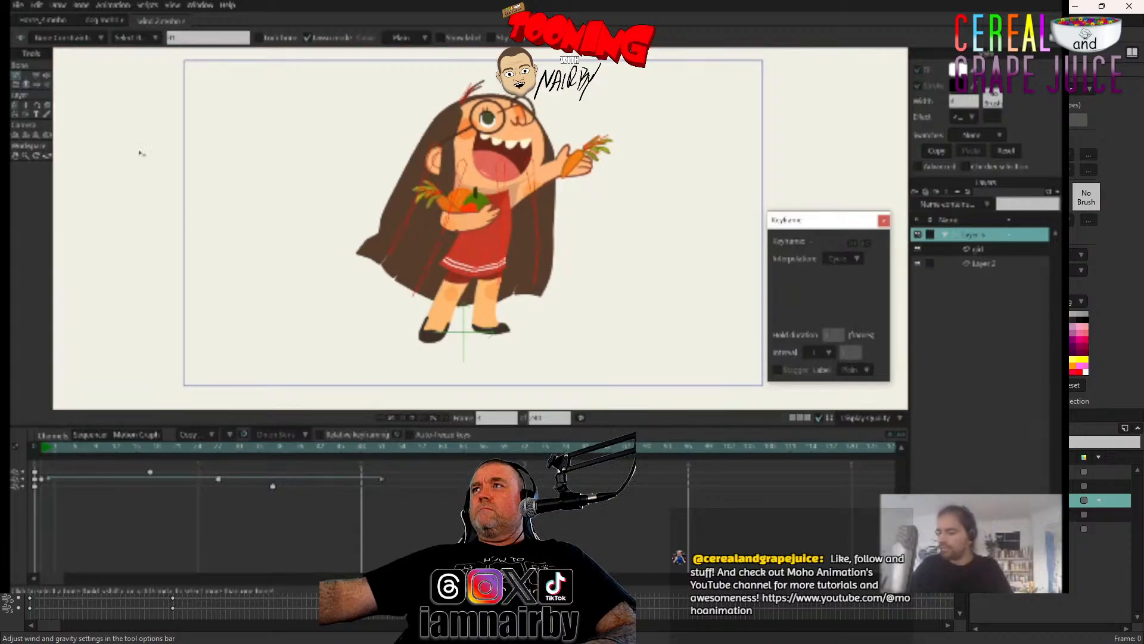
click(76, 39)
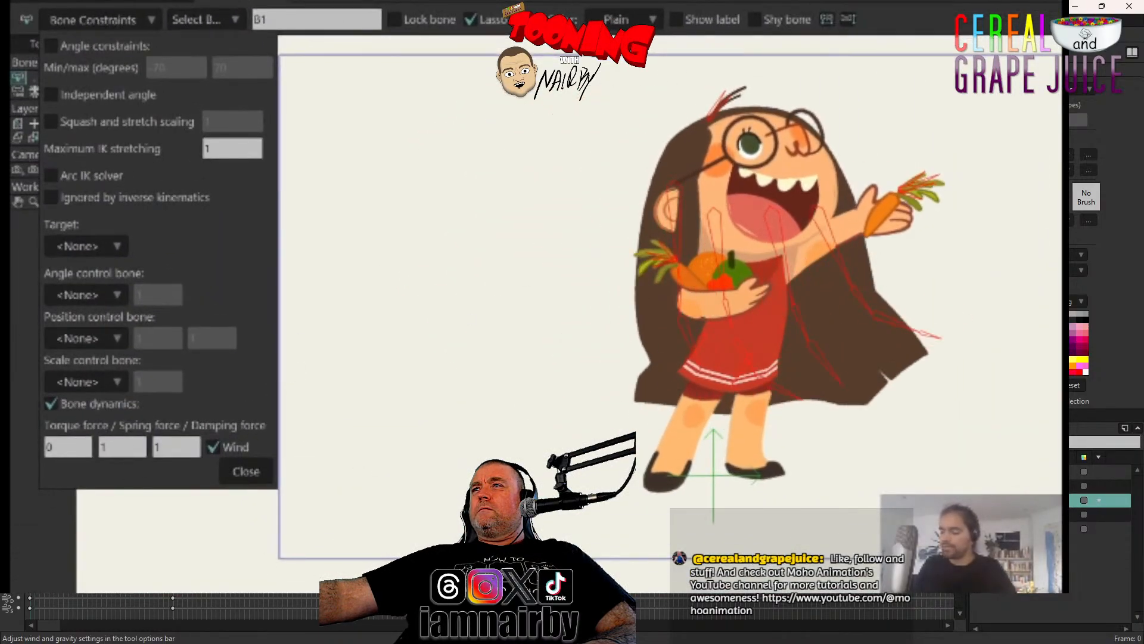
click(131, 445)
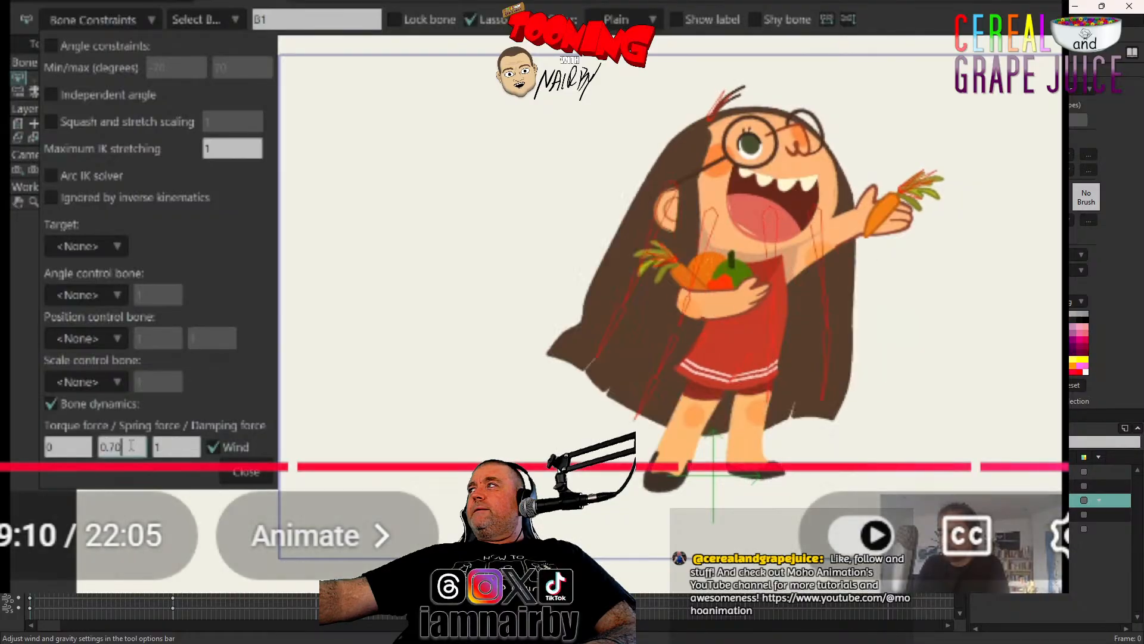
key(BackSpace)
text(0.50)
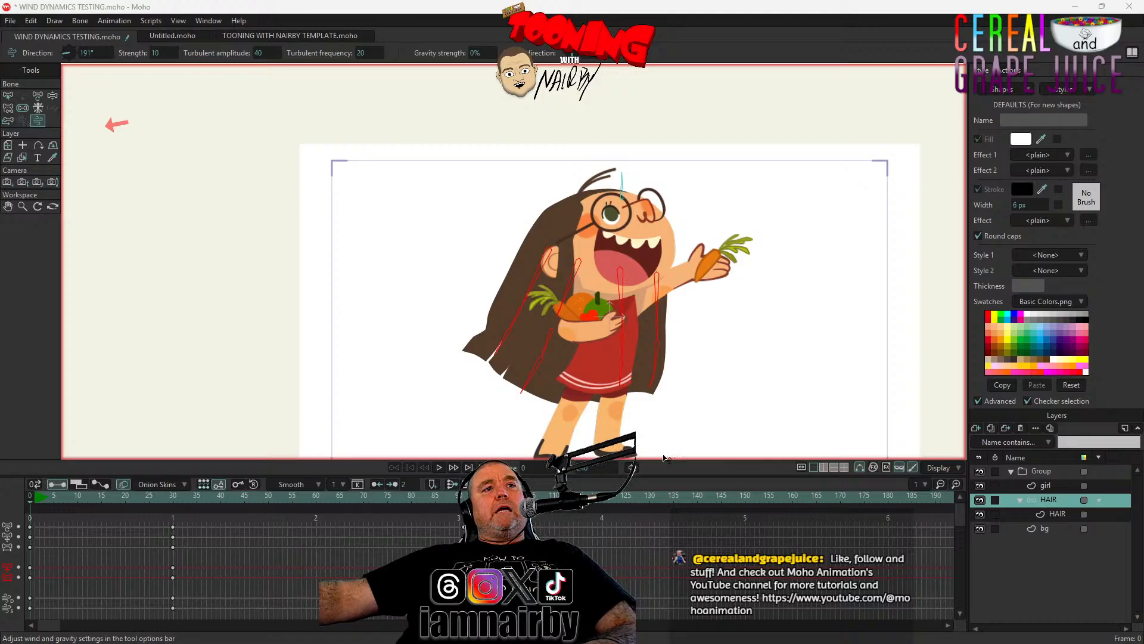
Check the constraints of bone B2 in Moho, and watch the tutorial's torque, spring and damping force adjustments
click(9, 95)
click(69, 53)
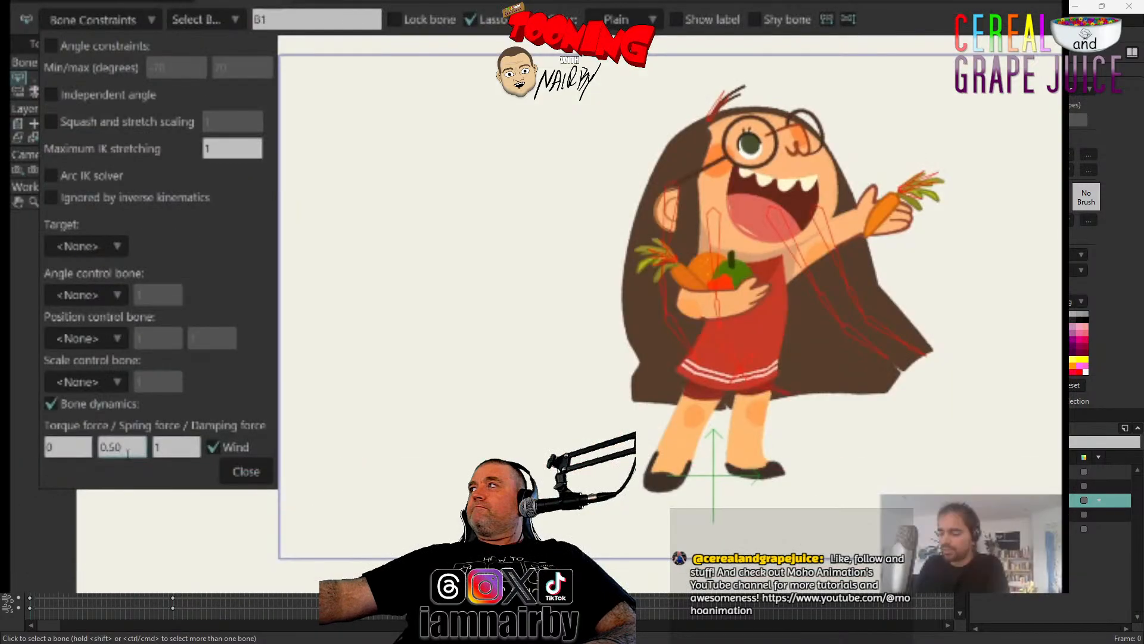
click(399, 309)
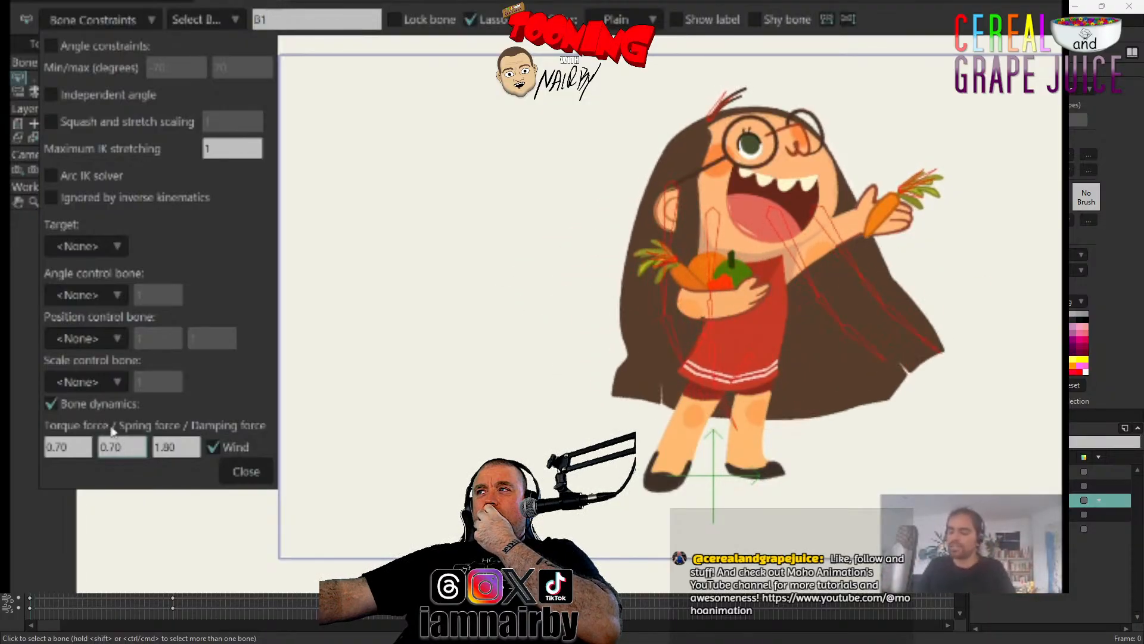
click(246, 472)
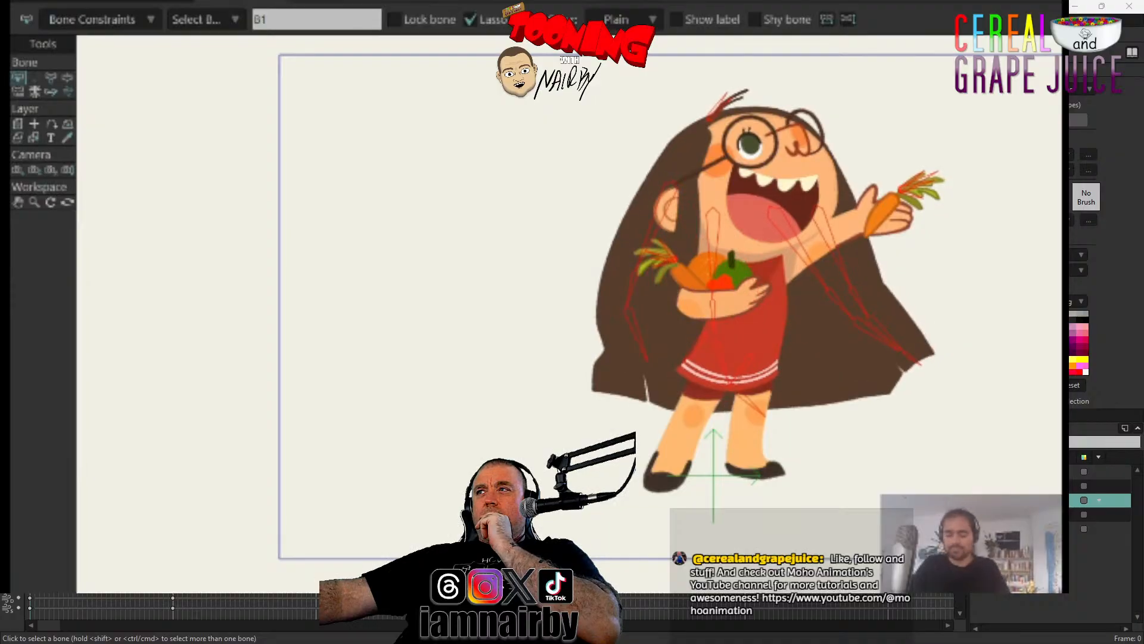
click(503, 242)
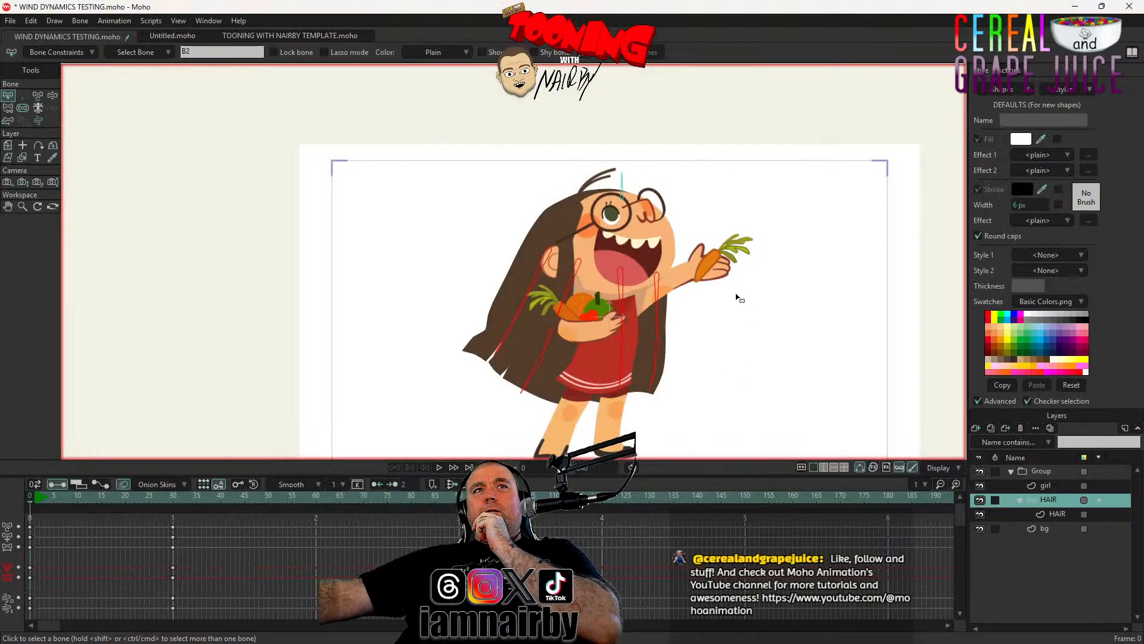
Play back the animation, examine the hair tips up close as they blow, and return to frame 0
click(439, 467)
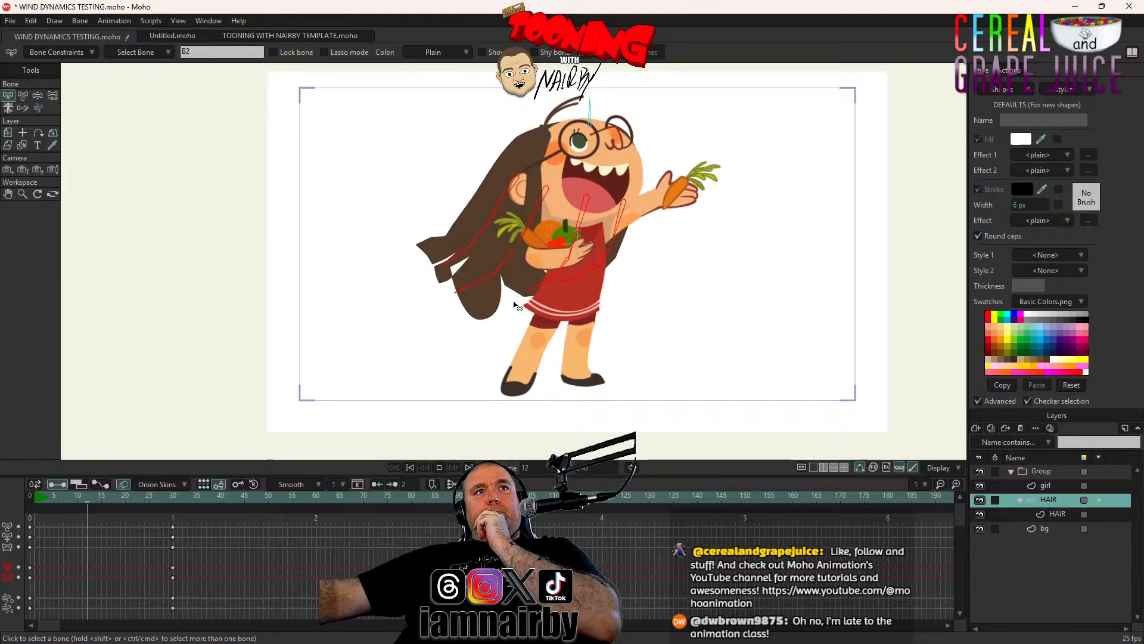
scroll(454, 263, up, 1)
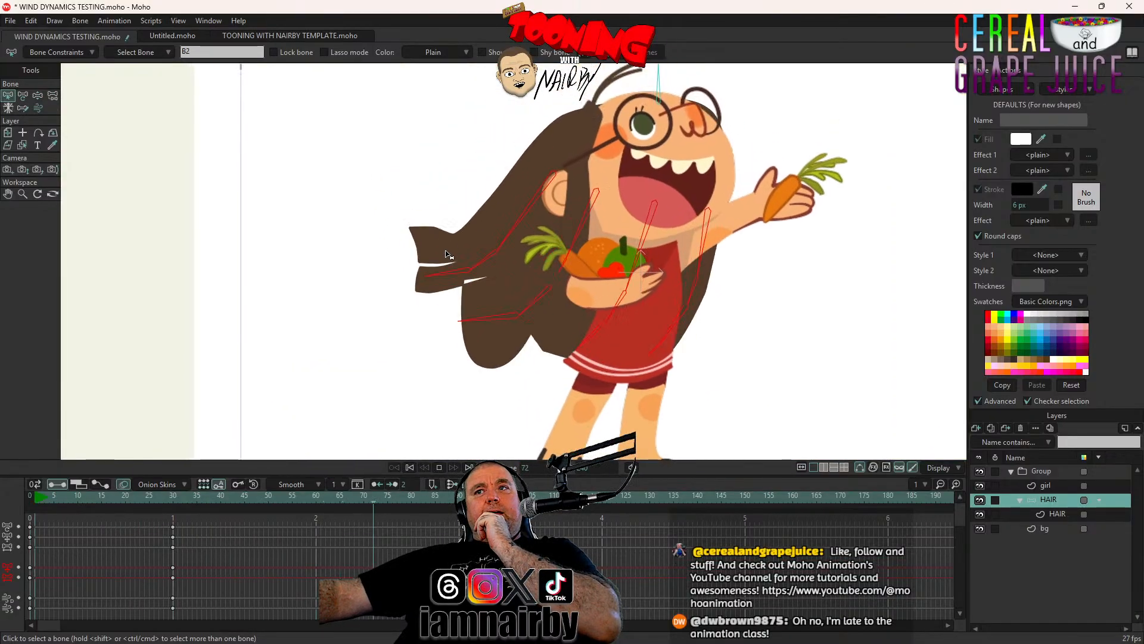
scroll(524, 235, up, 1)
scroll(483, 325, up, 1)
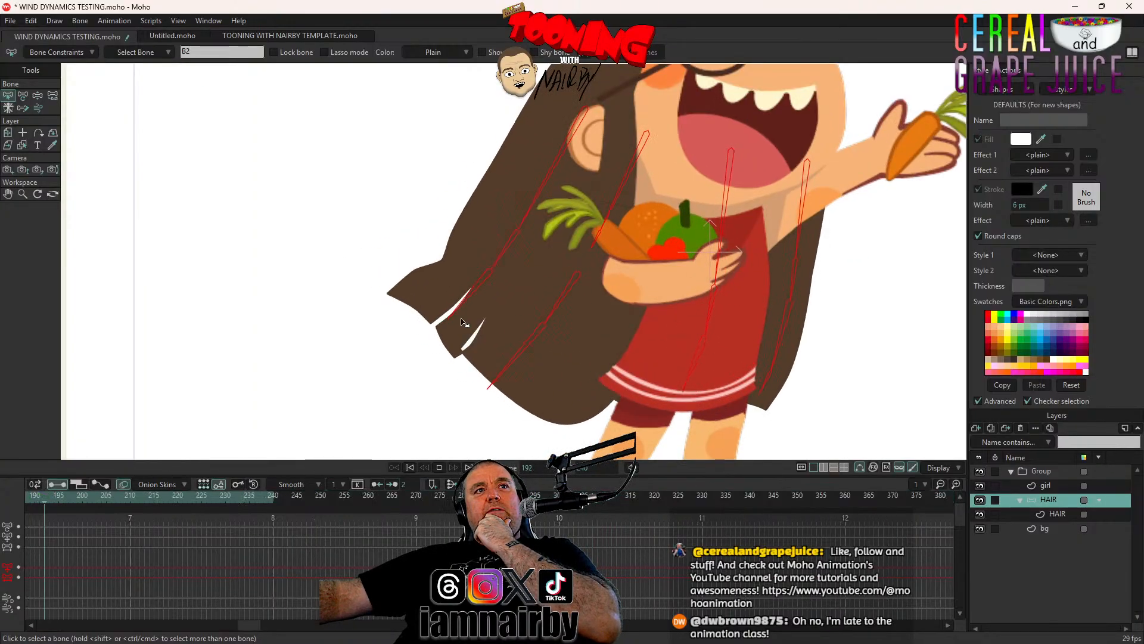
scroll(484, 320, down, 1)
scroll(484, 320, down, 1)
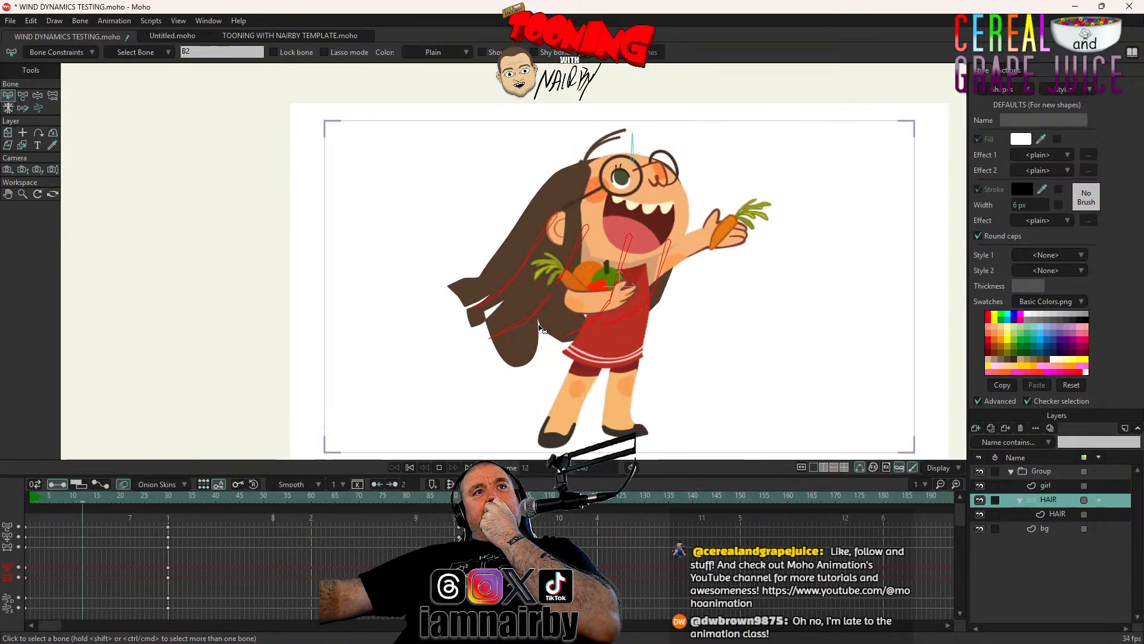
click(439, 467)
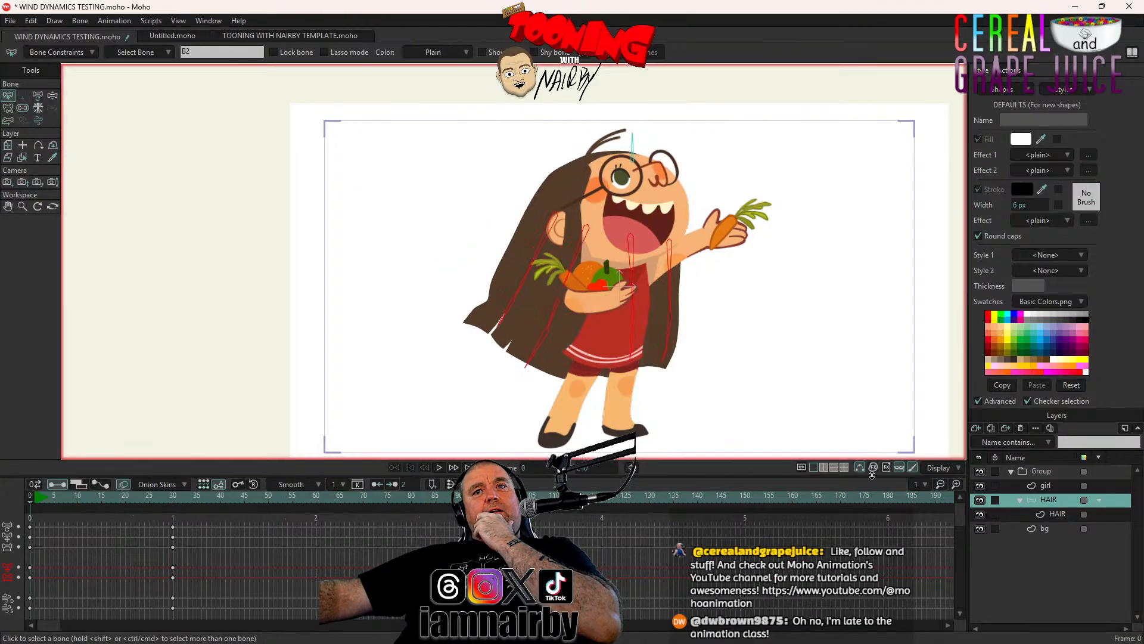
Select the HAIR vector layer inside the HAIR bone layer and examine its points with the Transform Points tool
click(1072, 511)
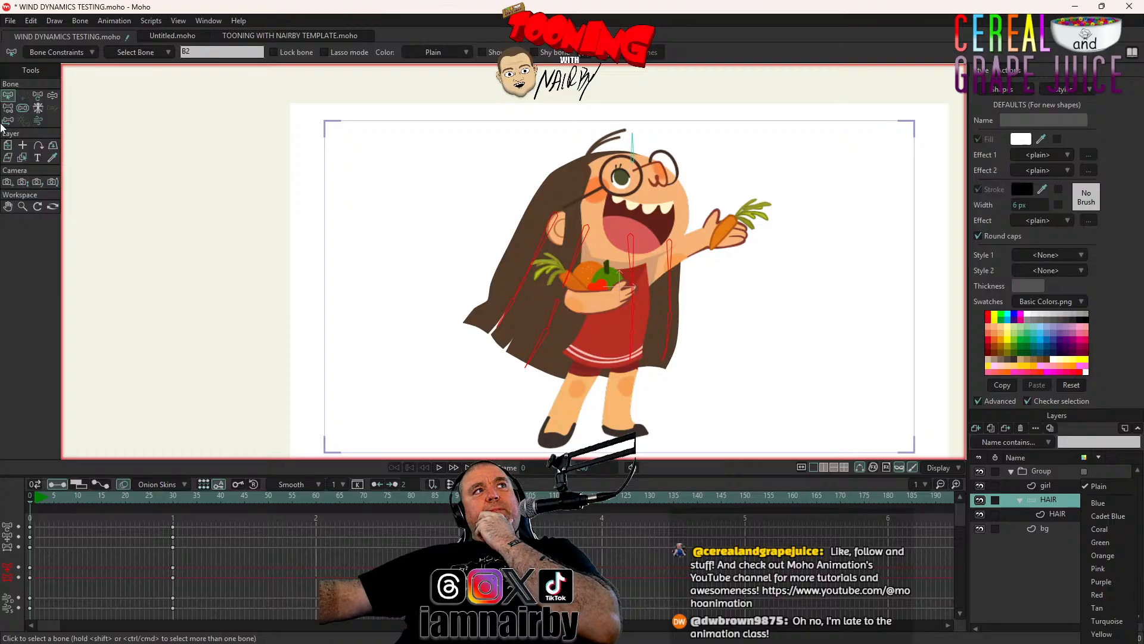
click(854, 478)
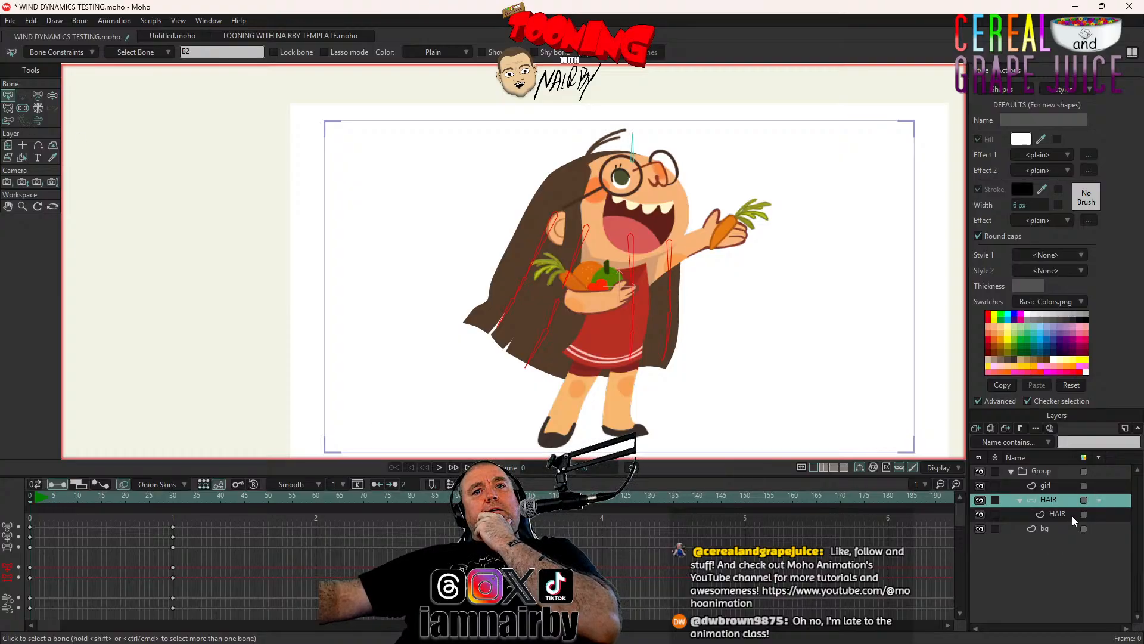
click(1057, 514)
key(t)
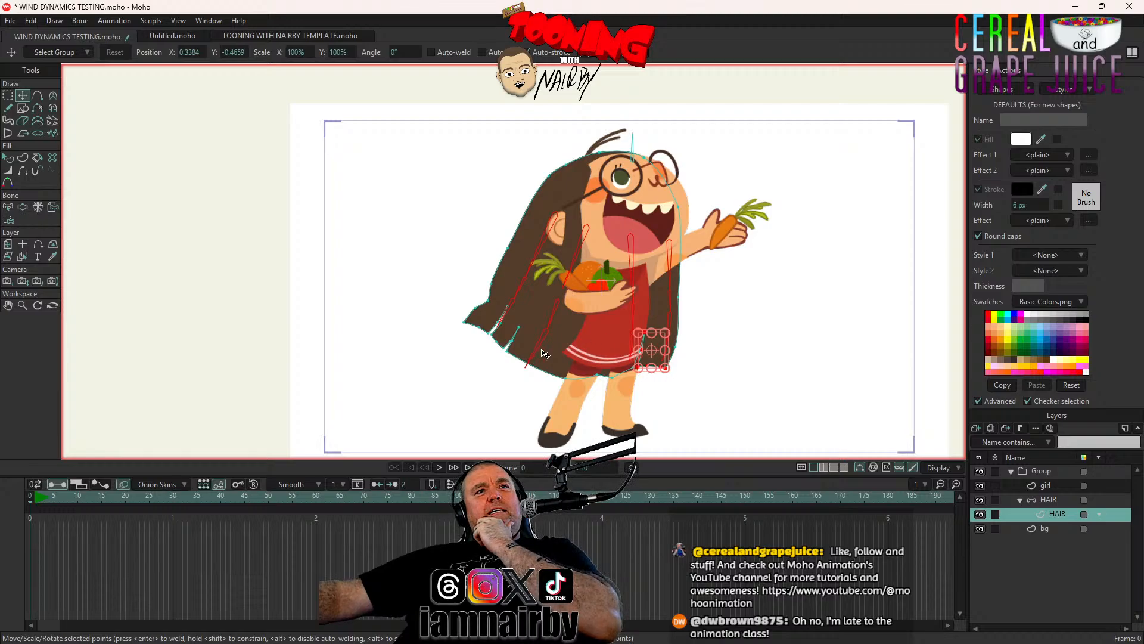
scroll(545, 353, up, 2)
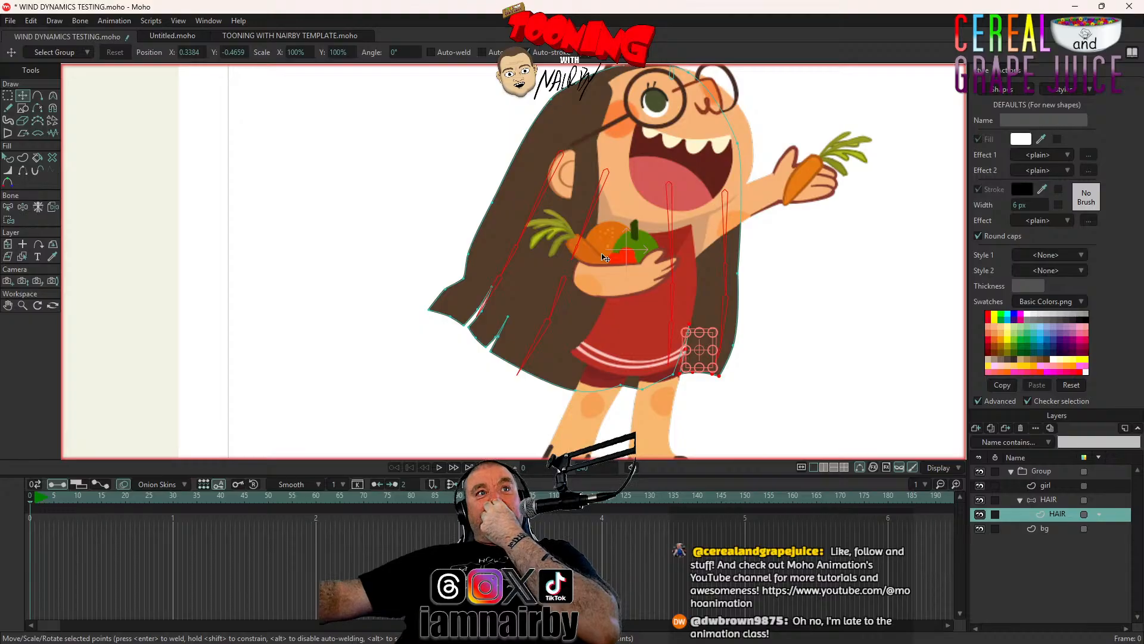
scroll(605, 251, down, 3)
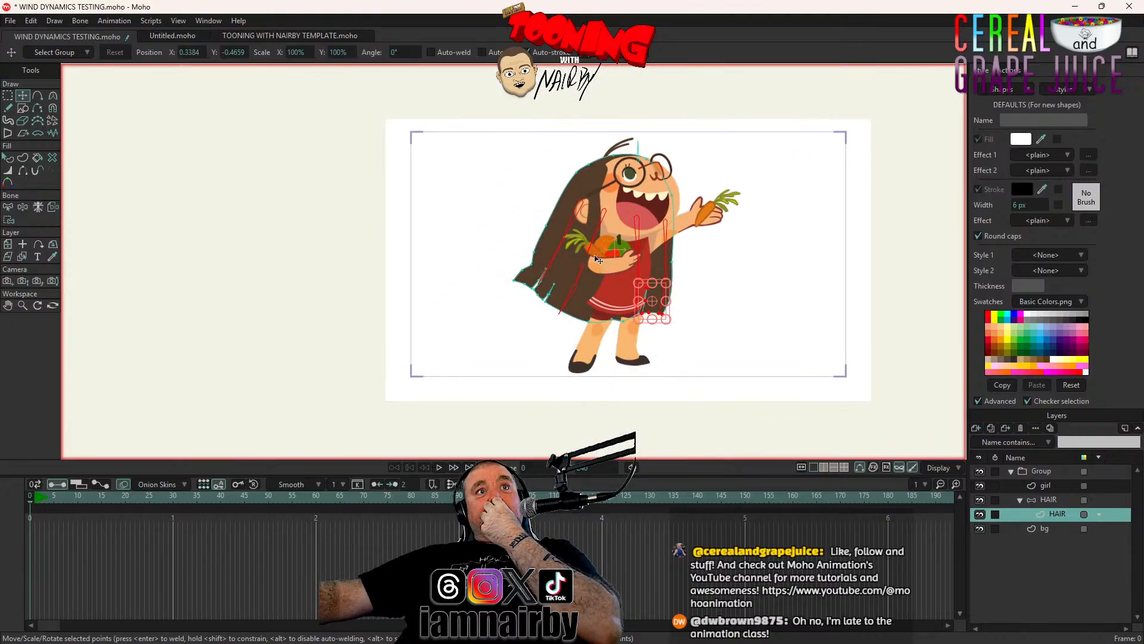
Replay the hair animation from the start, watching the tutorial's fox forest scene between playbacks, and return to frame 0
click(439, 467)
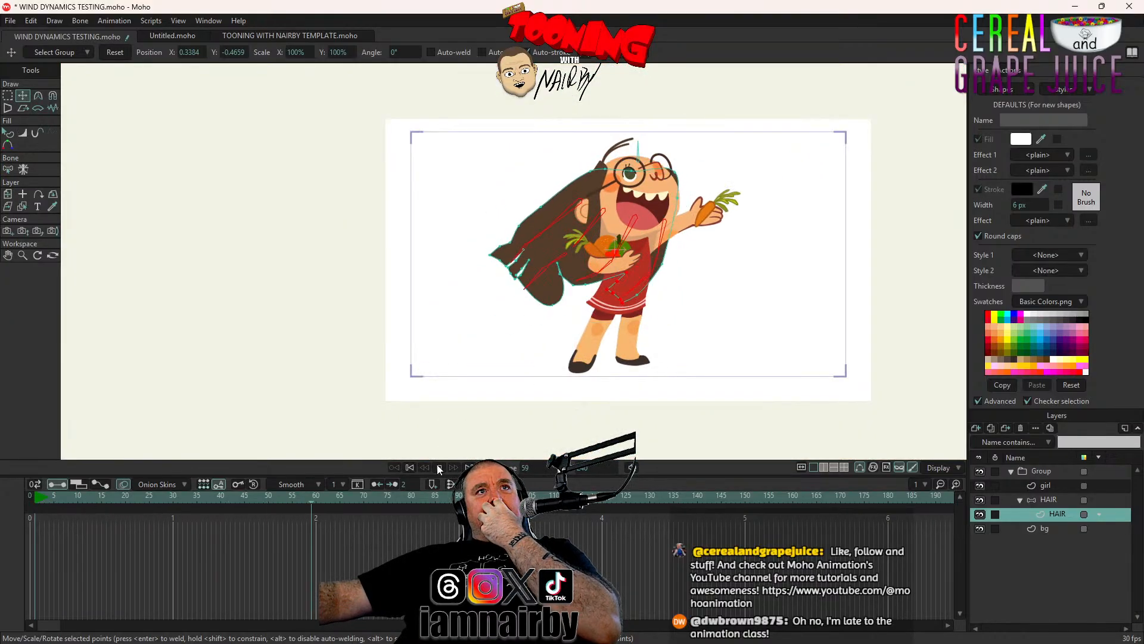
click(410, 467)
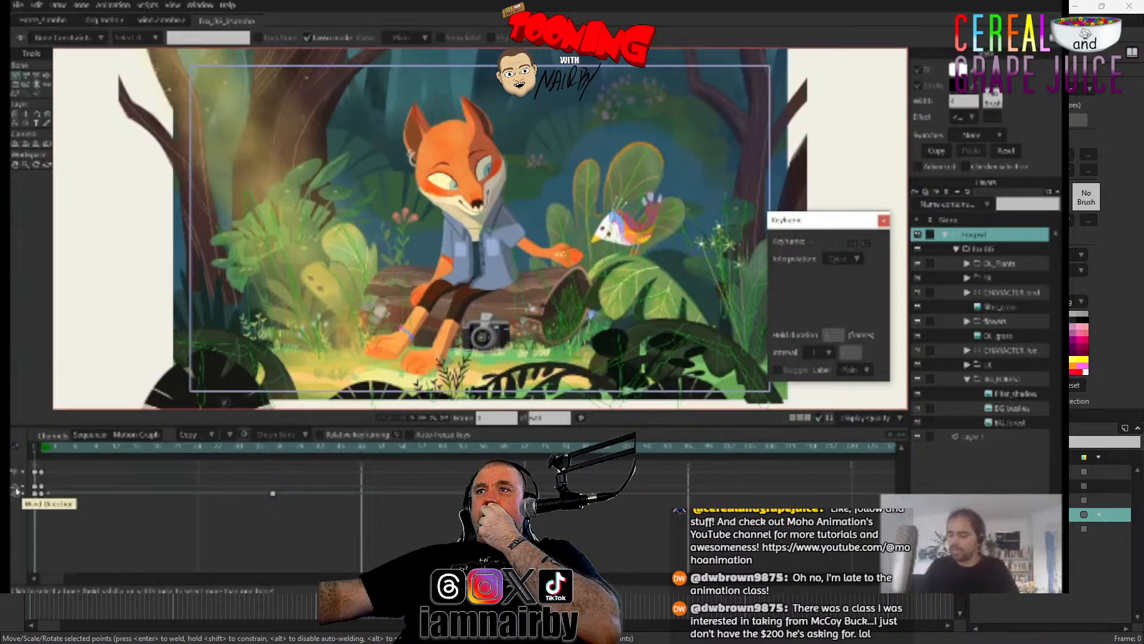
click(420, 222)
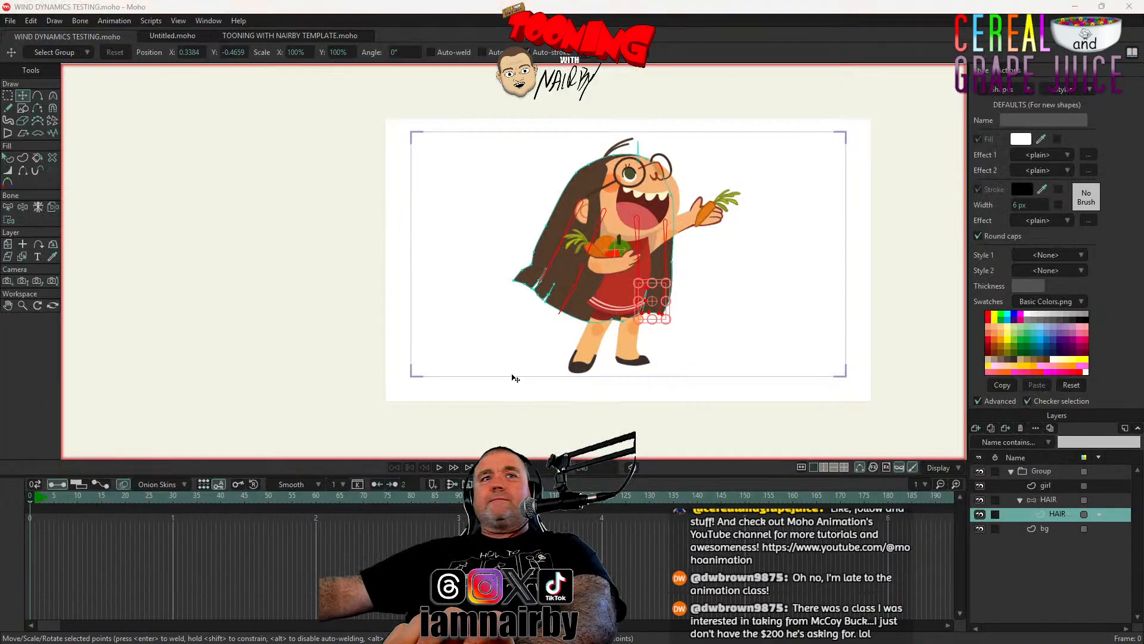
click(439, 467)
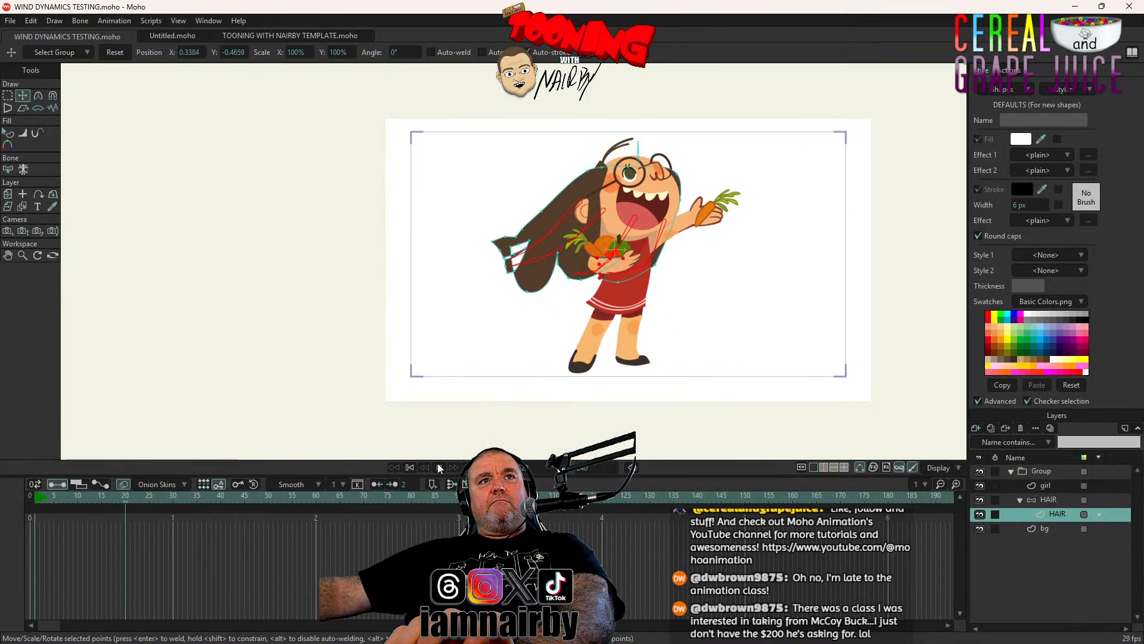
click(410, 466)
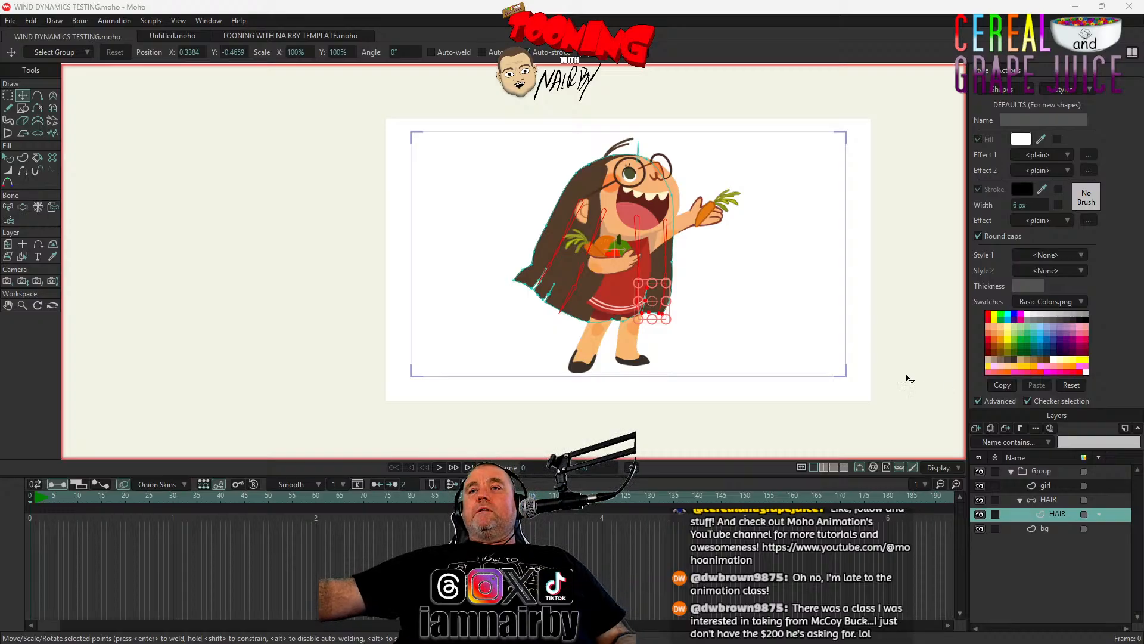
click(12, 22)
click(24, 78)
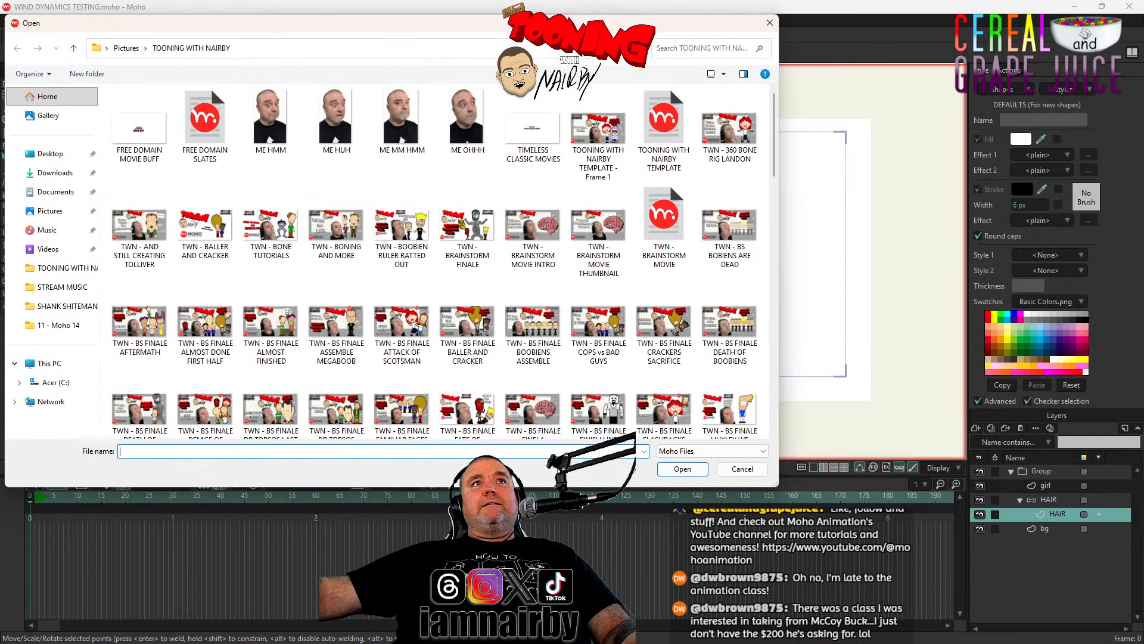
key(Escape)
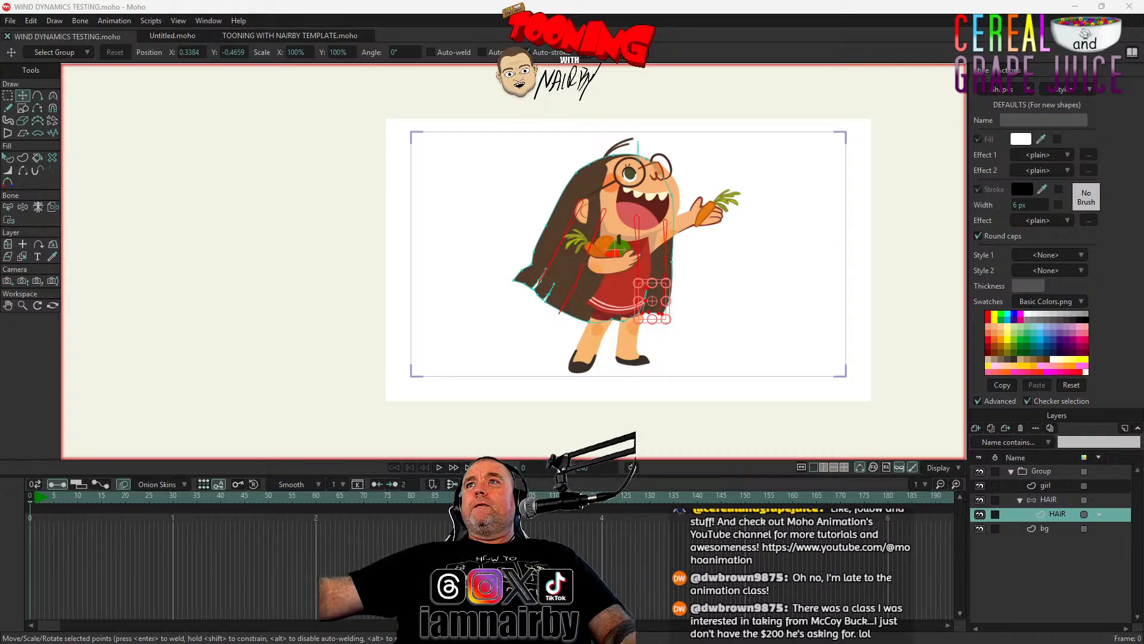
Open the MAMA LANDON 26 file from the MAMA LANDON folder inside CHARACTERS
key(ctrl+o)
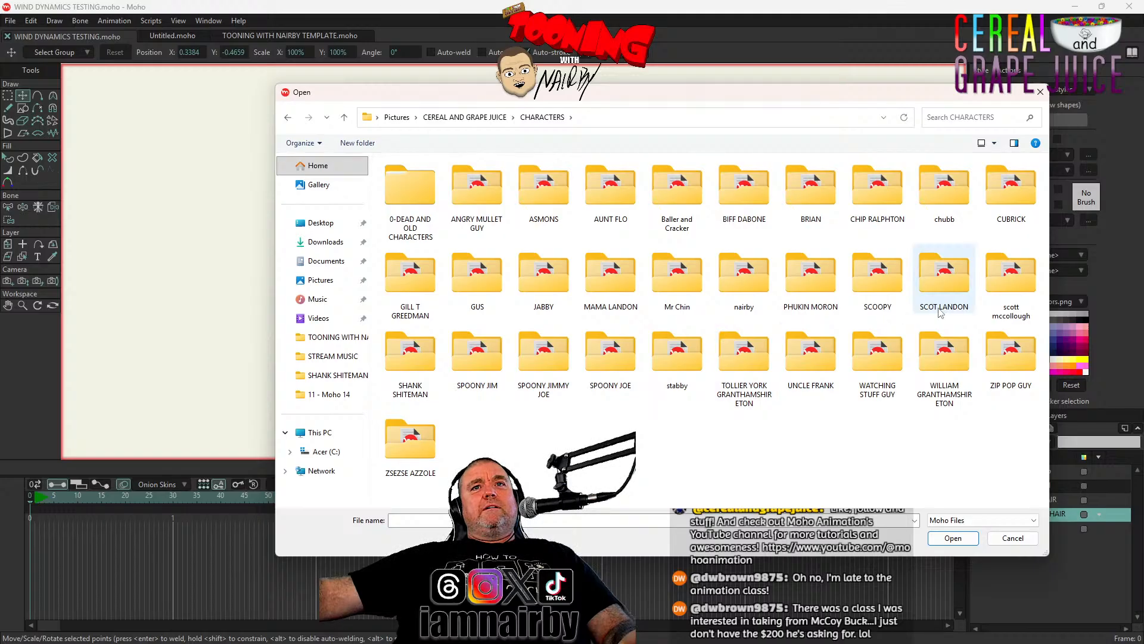
click(607, 286)
double_click(606, 284)
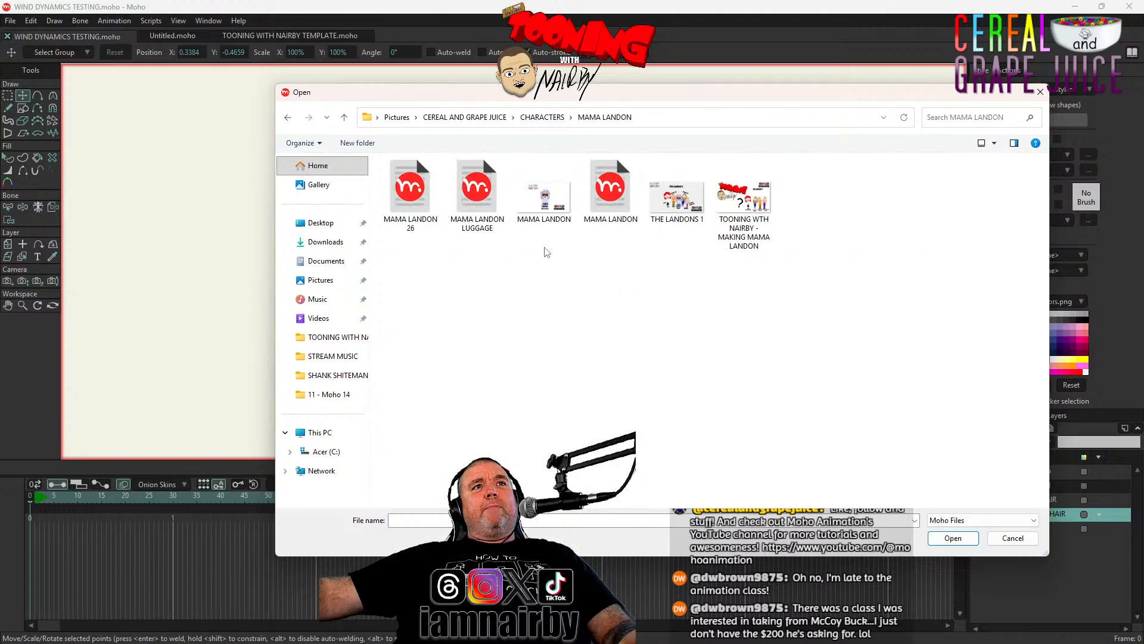
double_click(399, 192)
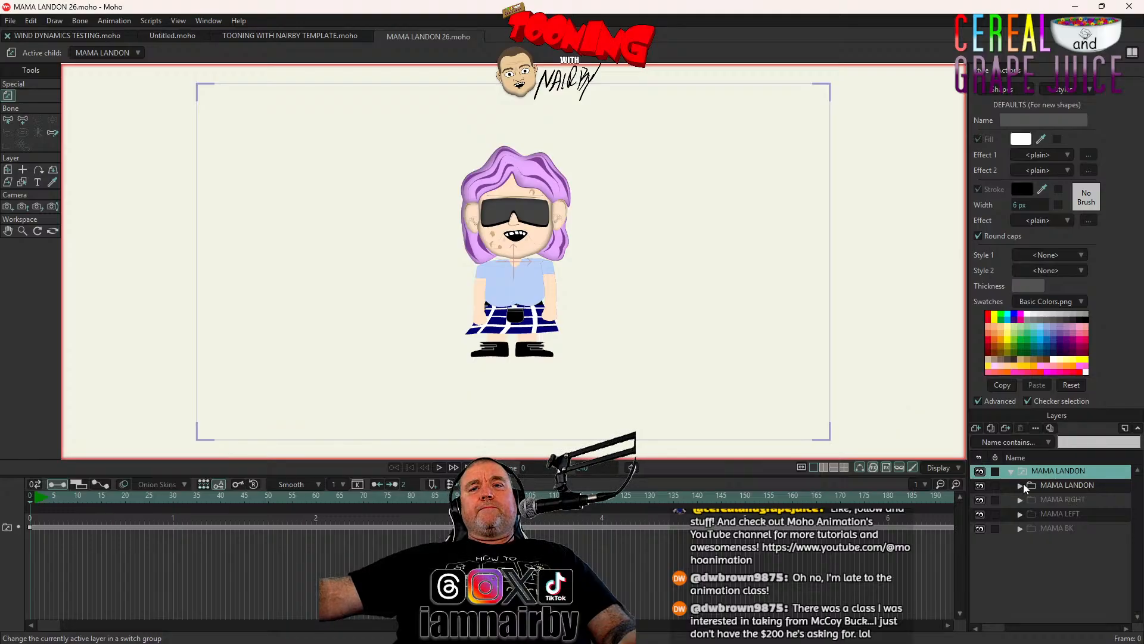
Expand the nested MAMA LANDON group down to HEAD ALL and examine the HEAD and HAIR FRONT layers
click(1021, 484)
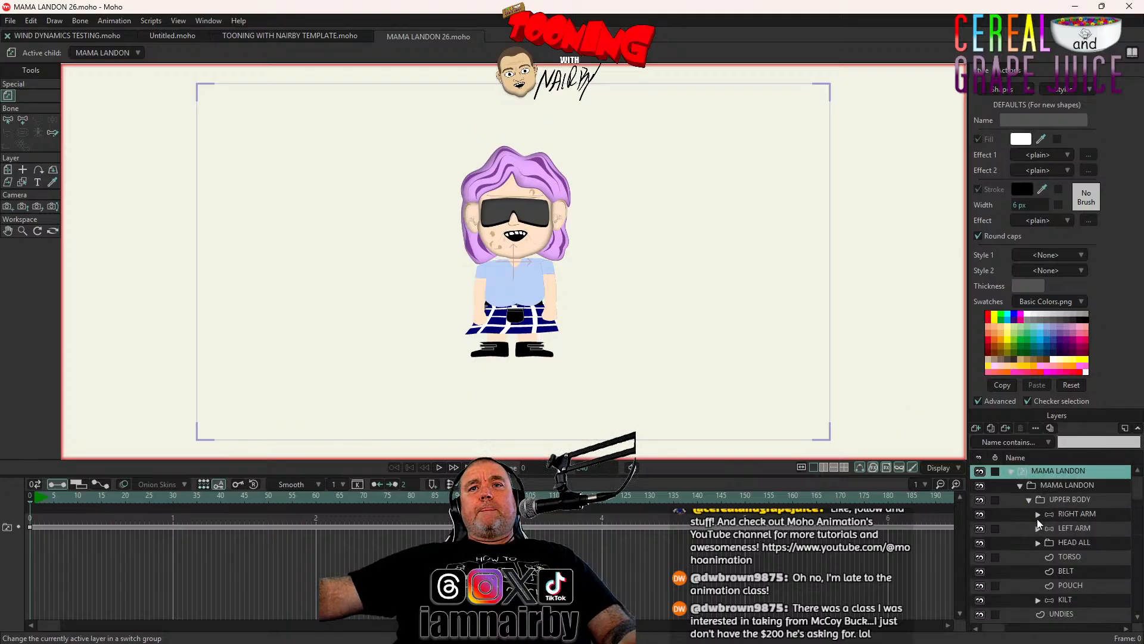
click(1030, 499)
click(1029, 500)
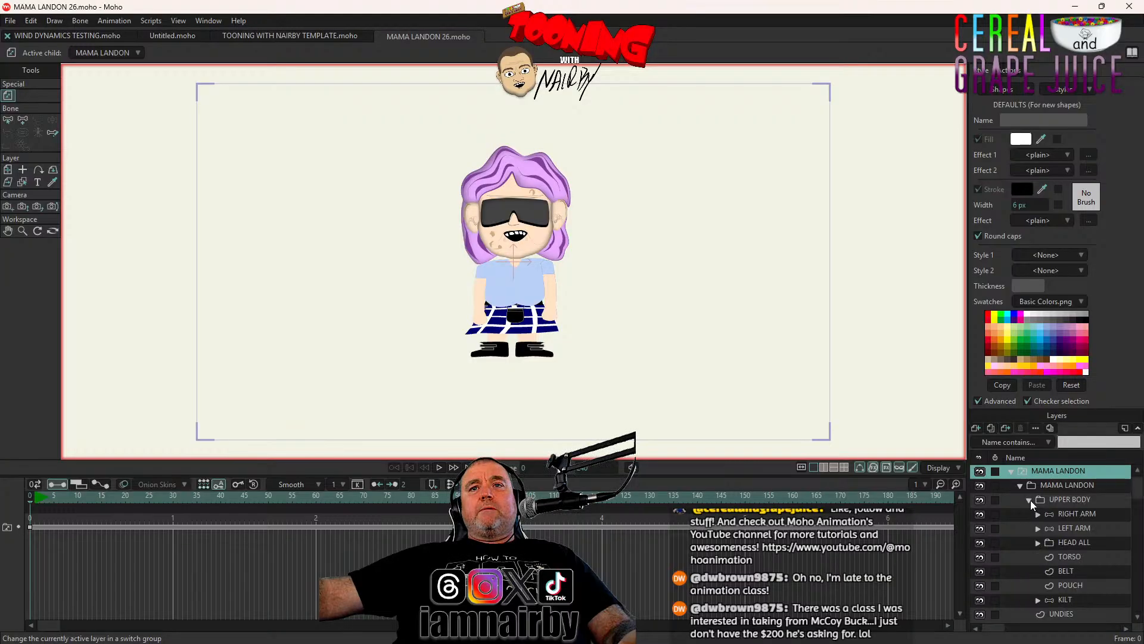
click(1038, 543)
scroll(1045, 535, down, 1)
scroll(1089, 539, down, 1)
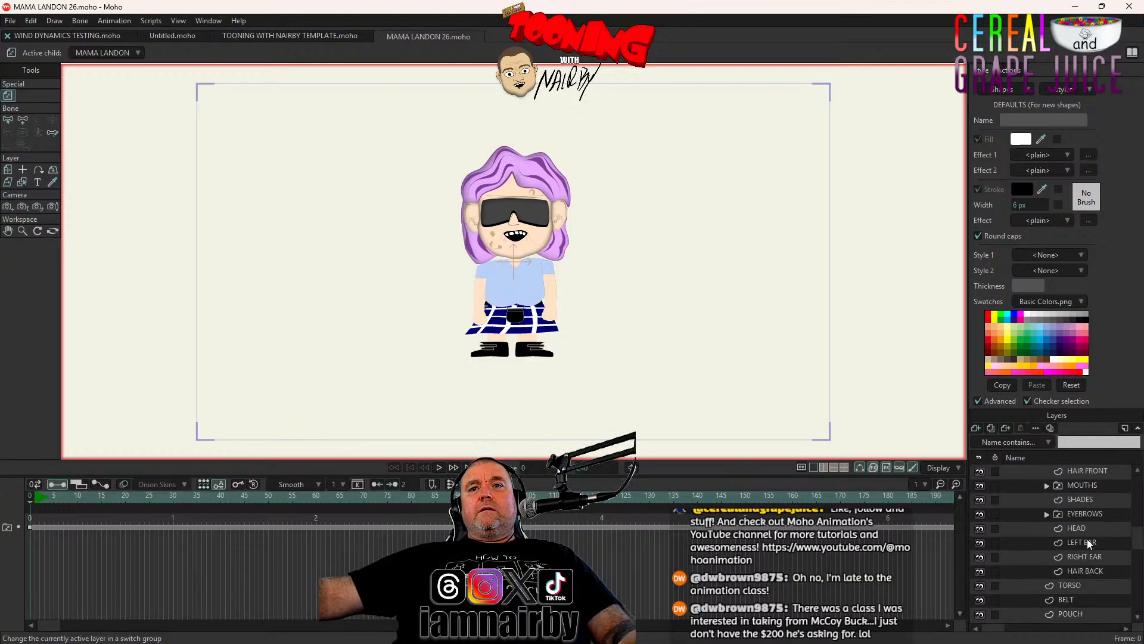
click(1083, 528)
scroll(697, 304, up, 2)
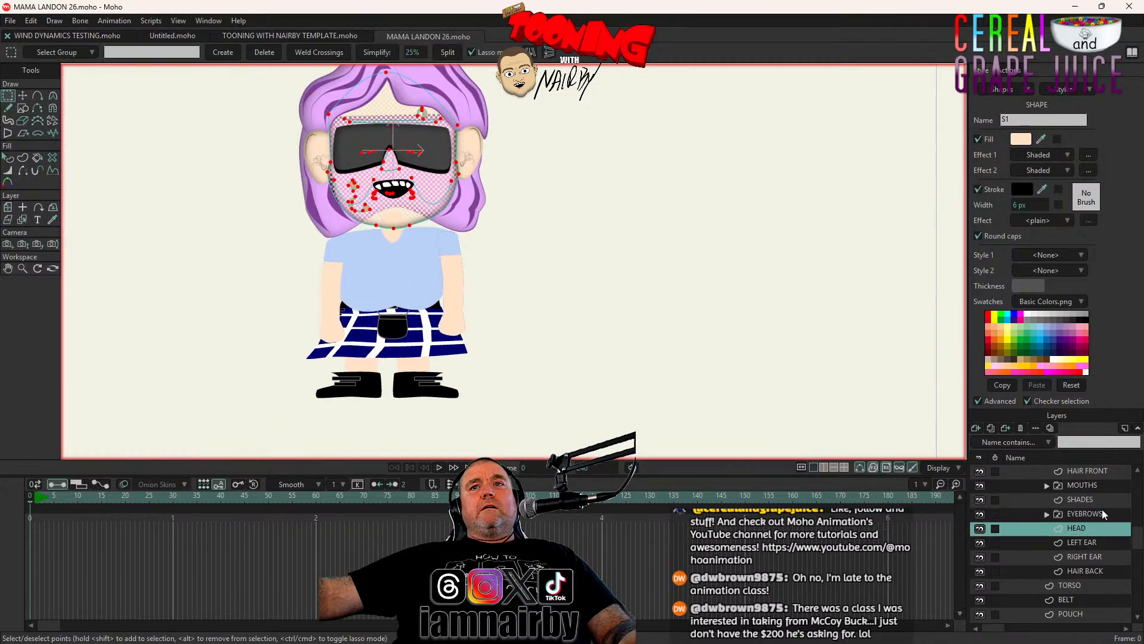
scroll(497, 188, up, 2)
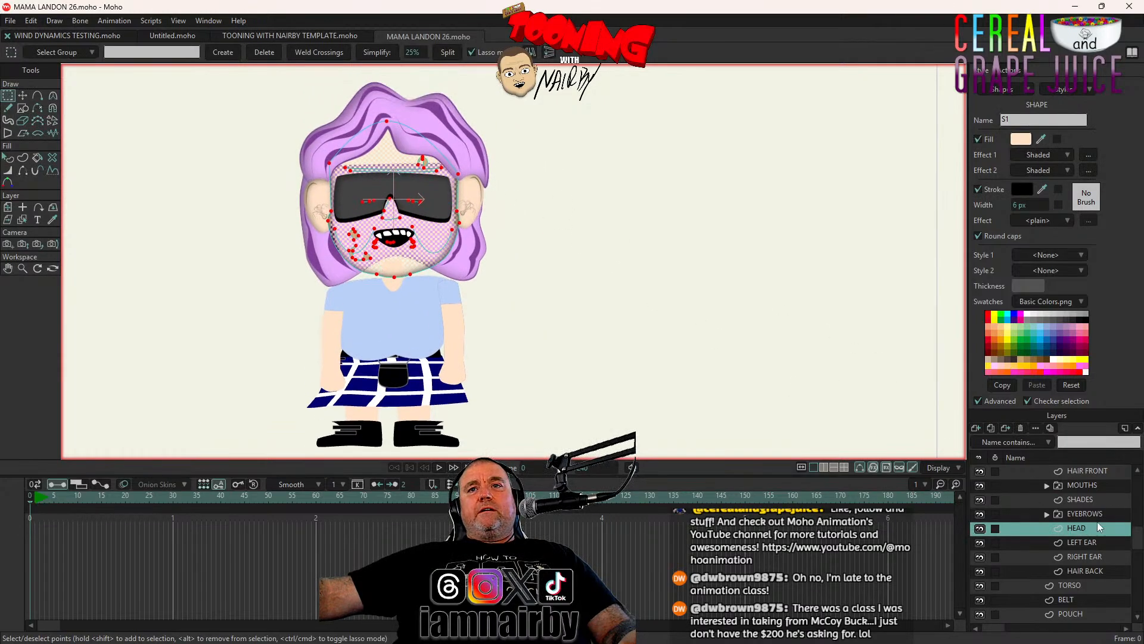
scroll(1092, 535, down, 1)
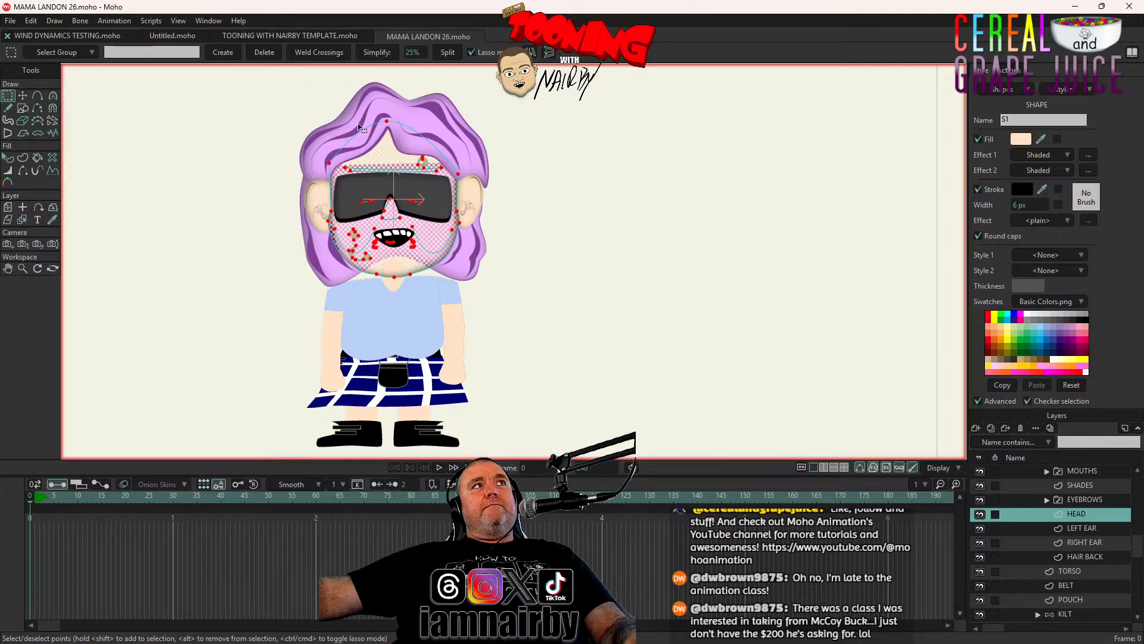
ctrl+alt+click(426, 121)
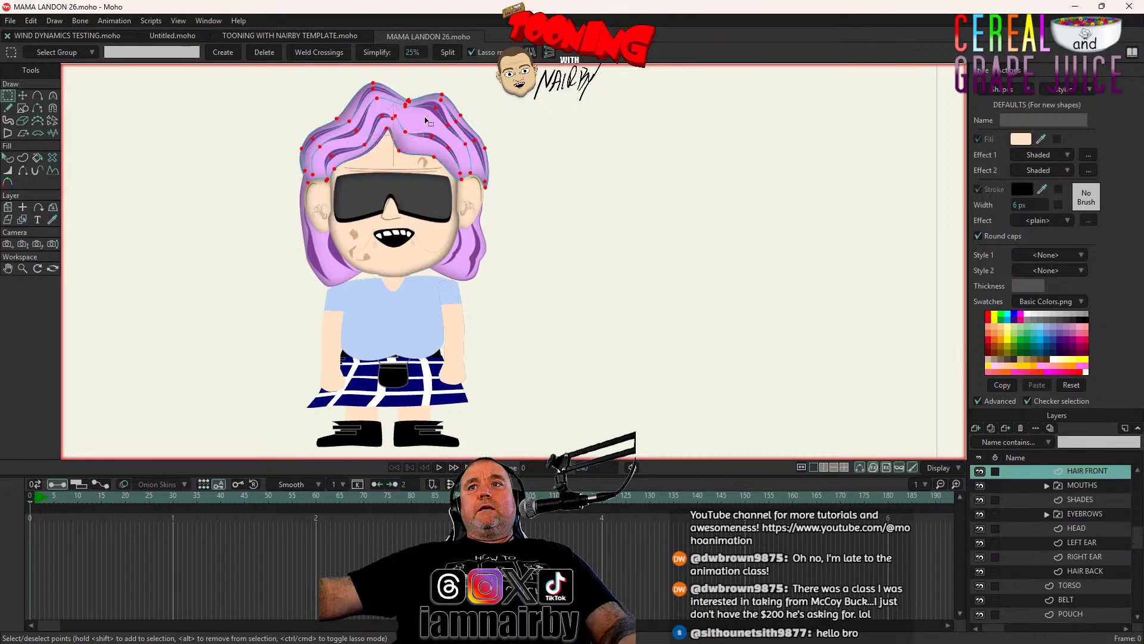
scroll(1049, 512, up, 3)
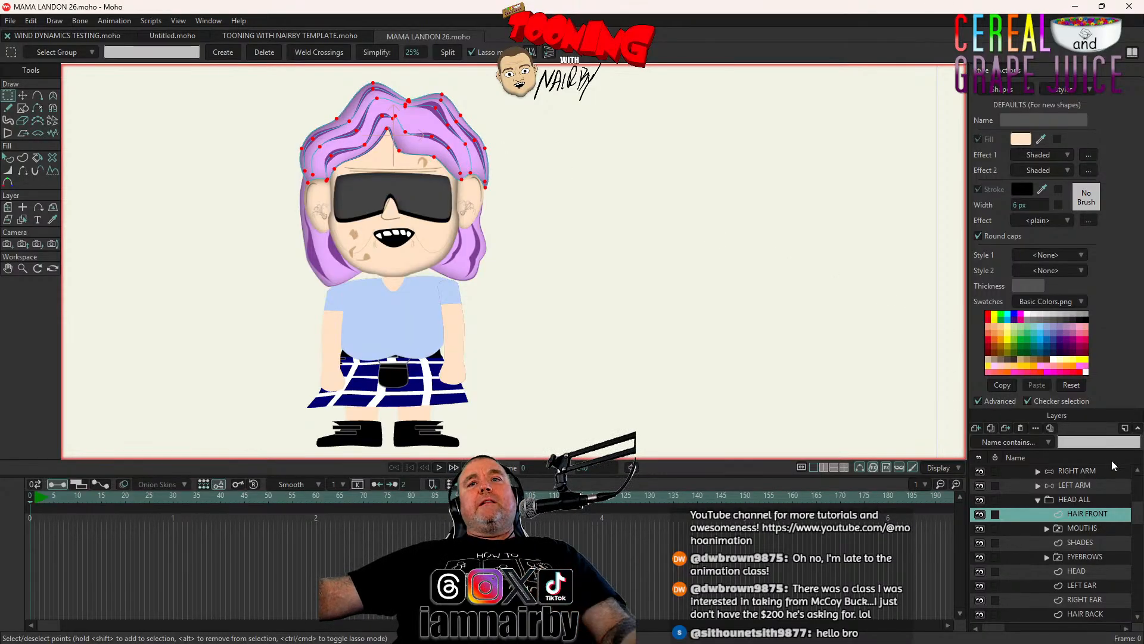
Copy the HEAD ALL group layer from MAMA LANDON 26 and paste it into the Untitled document
click(1077, 571)
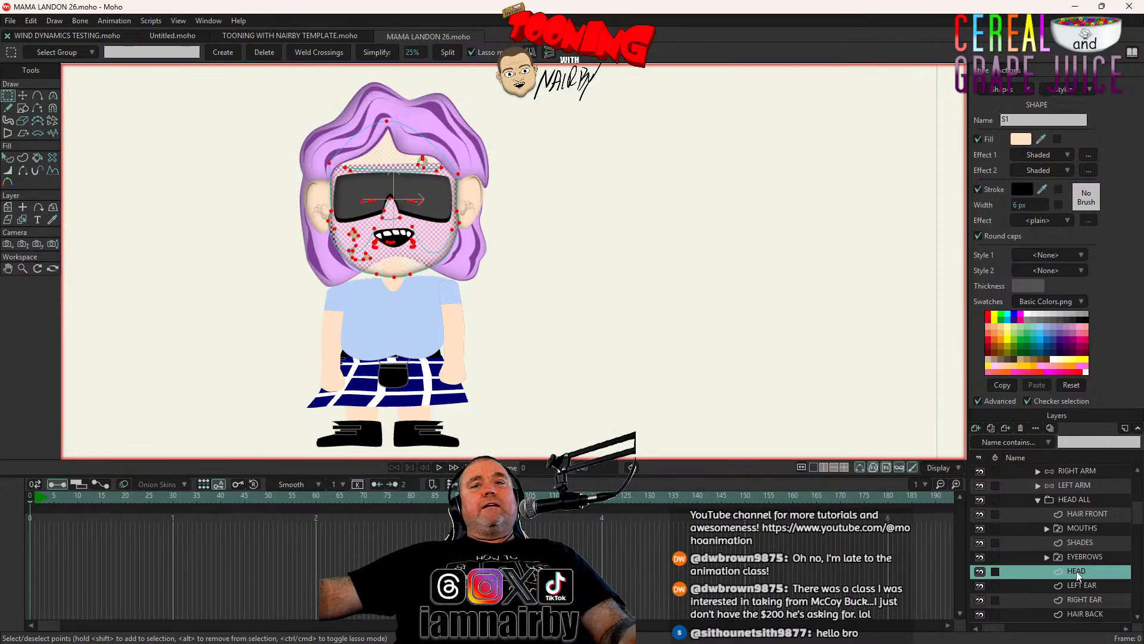
click(1067, 499)
click(31, 21)
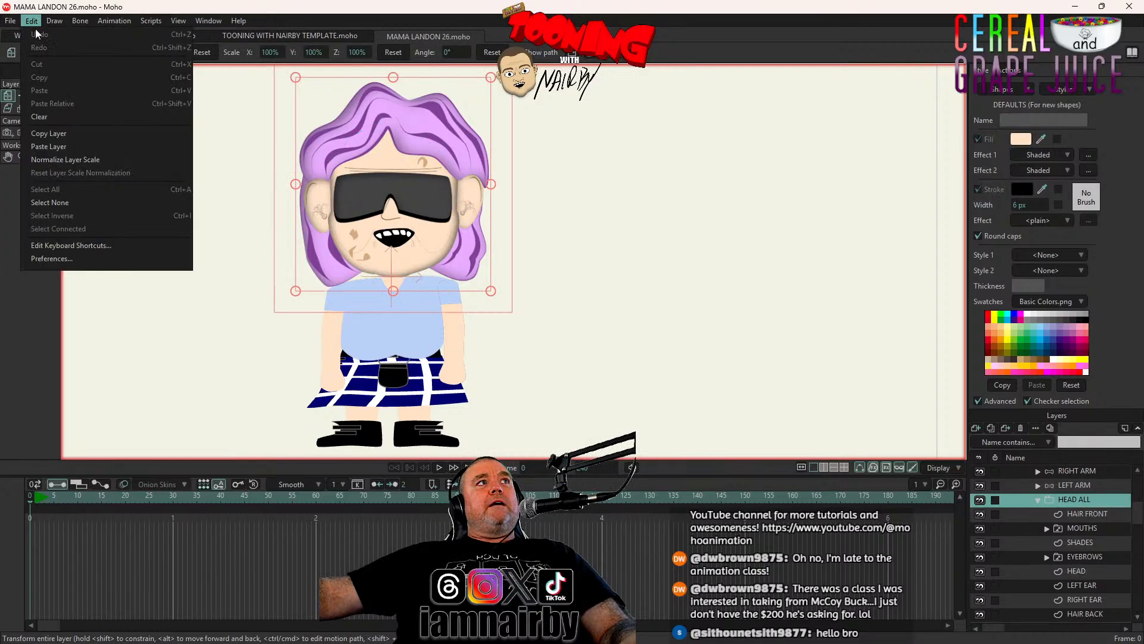
click(49, 133)
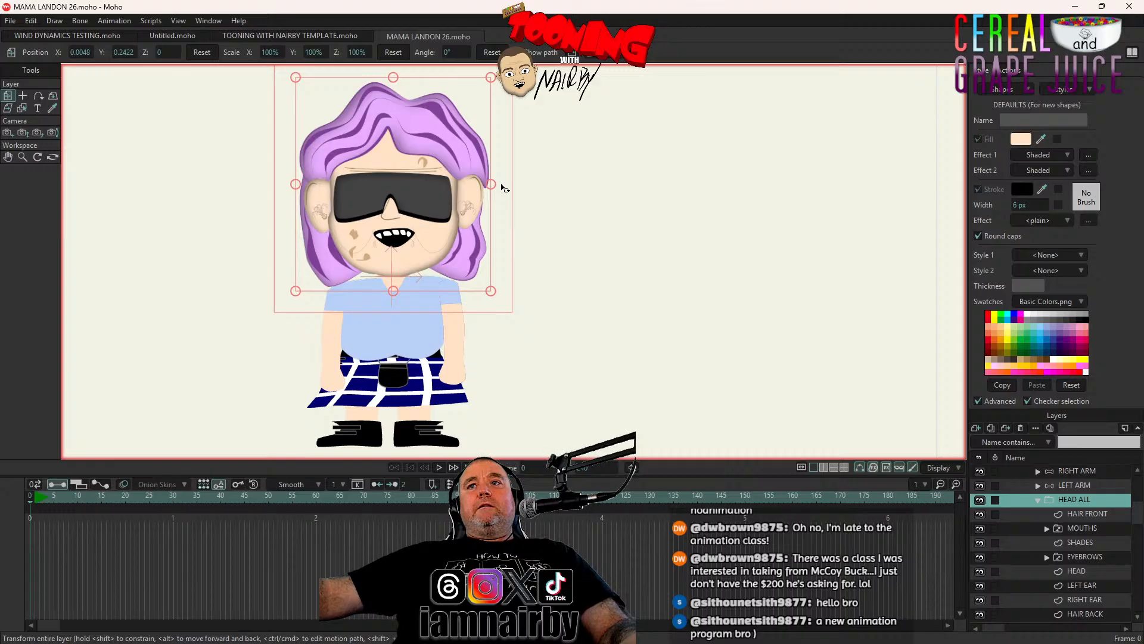
click(172, 35)
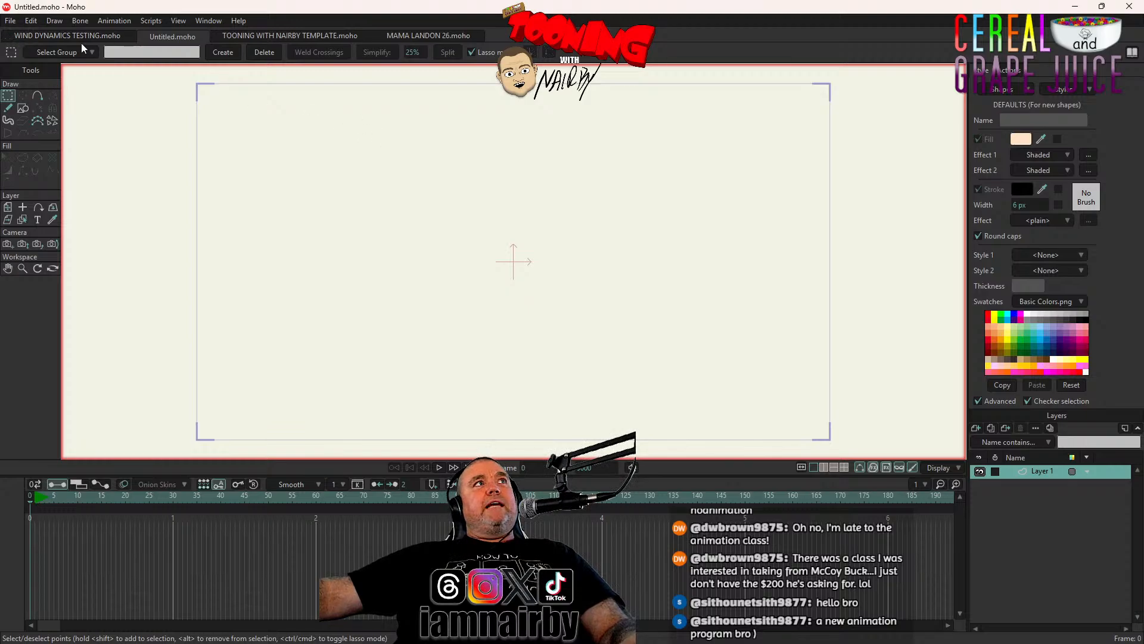
click(33, 22)
click(64, 147)
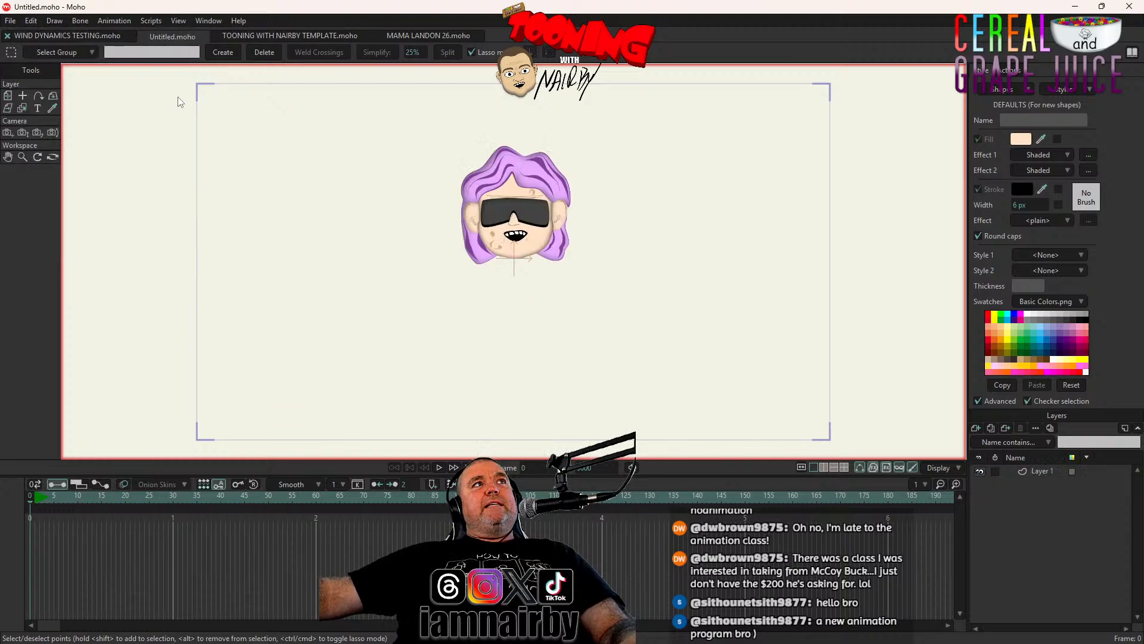
Return to the WIND DYNAMICS TESTING document and play back the girl's hair animation
click(36, 36)
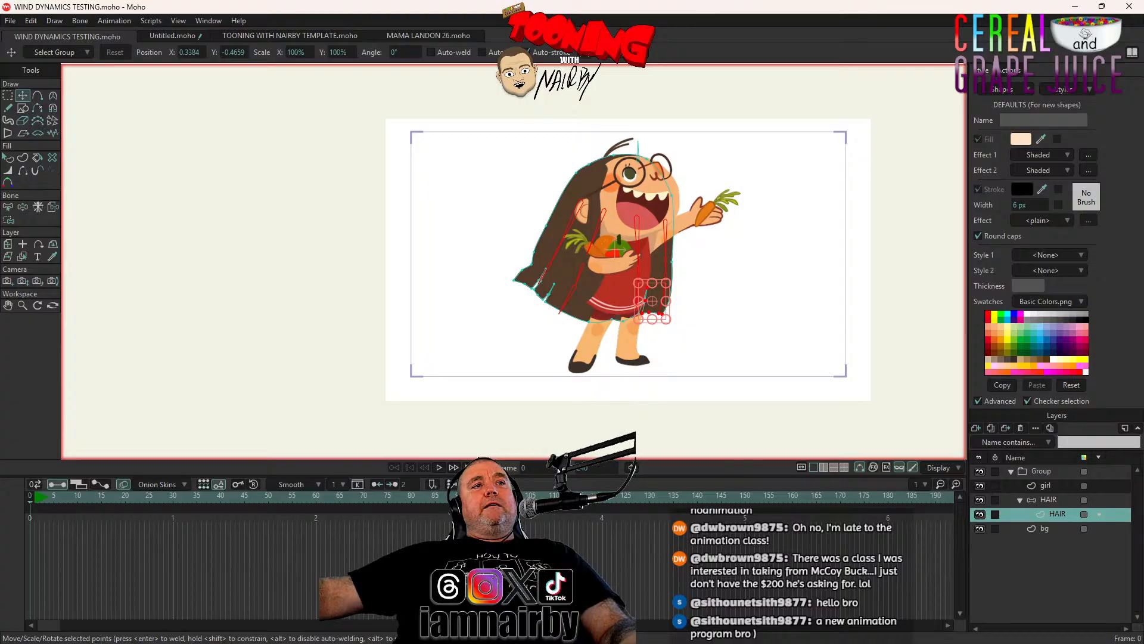
click(439, 467)
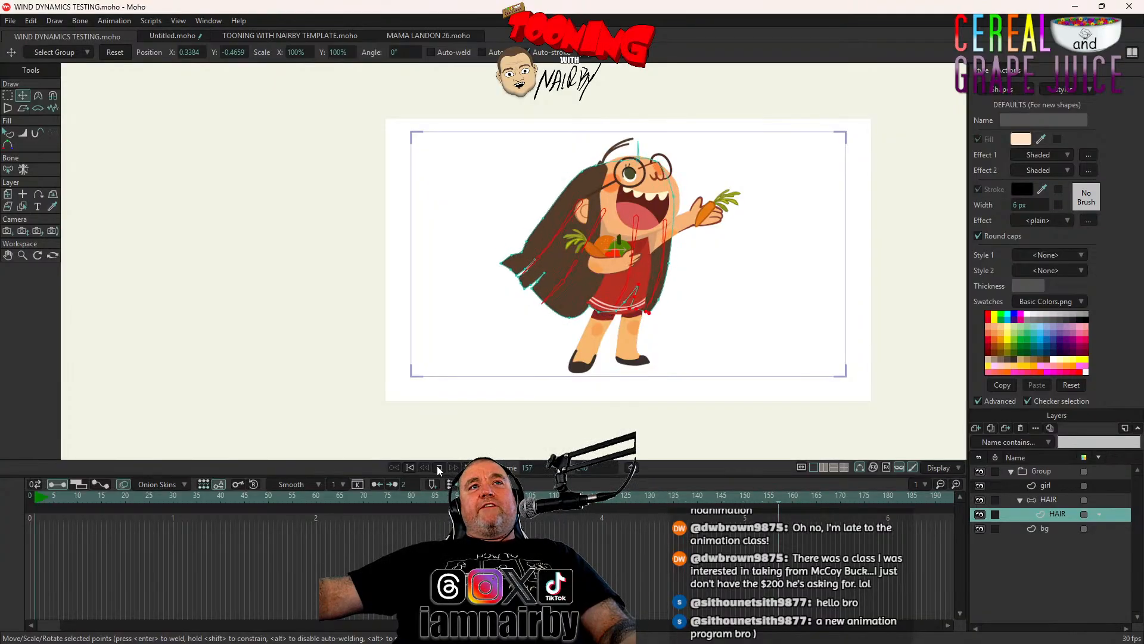
click(438, 466)
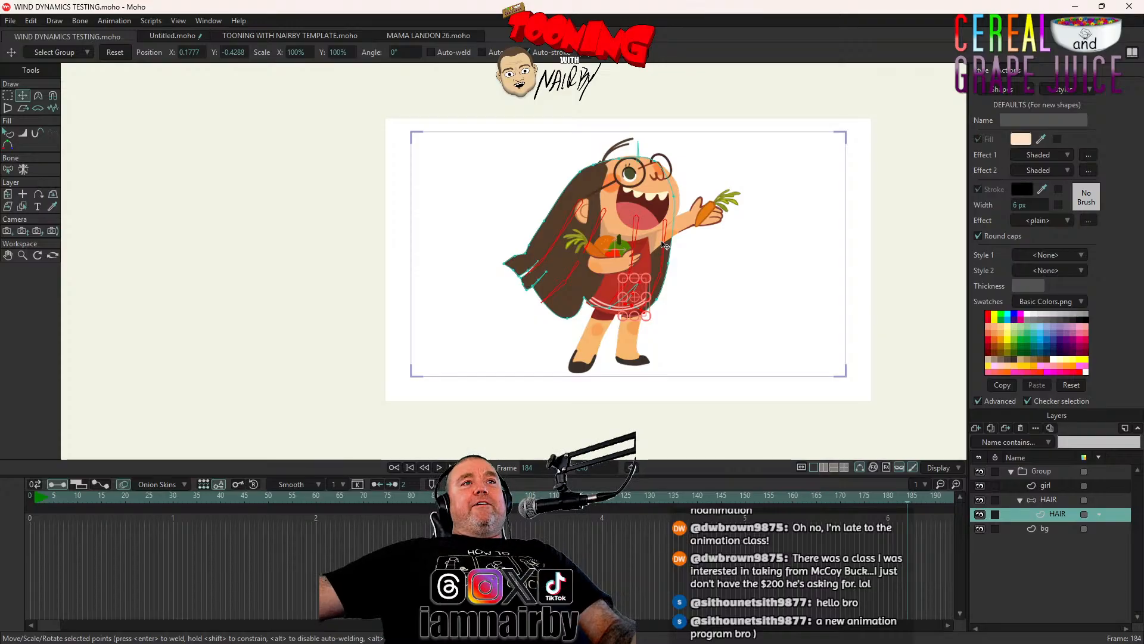
In the Untitled document, add a vector layer above HAIR FRONT and hide the HAIR FRONT layer
click(172, 36)
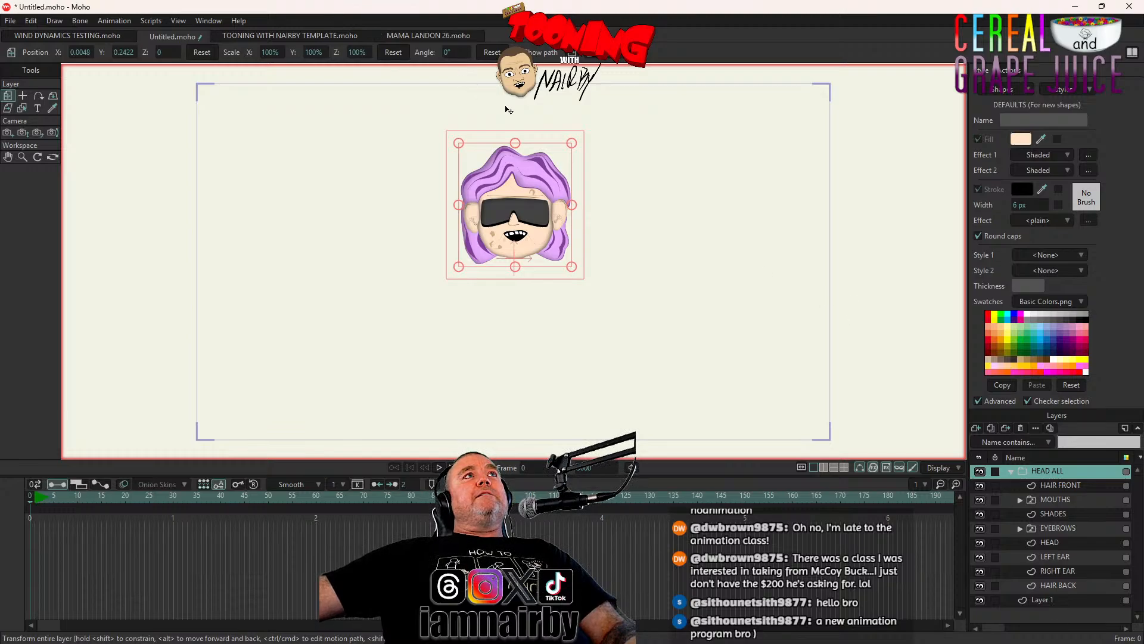
click(1061, 483)
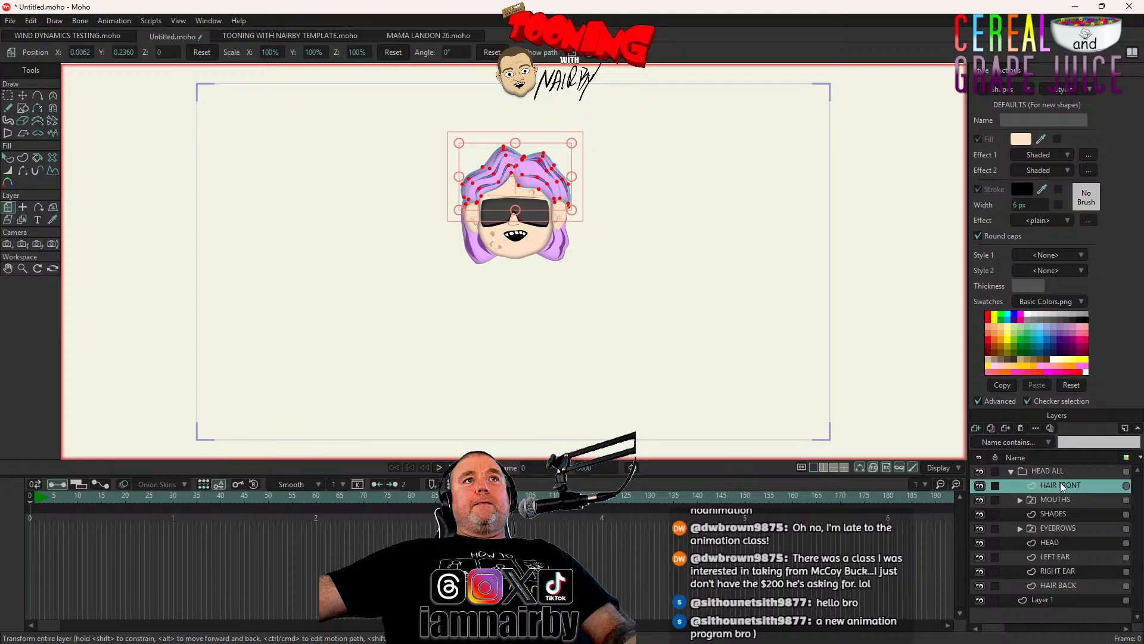
click(975, 429)
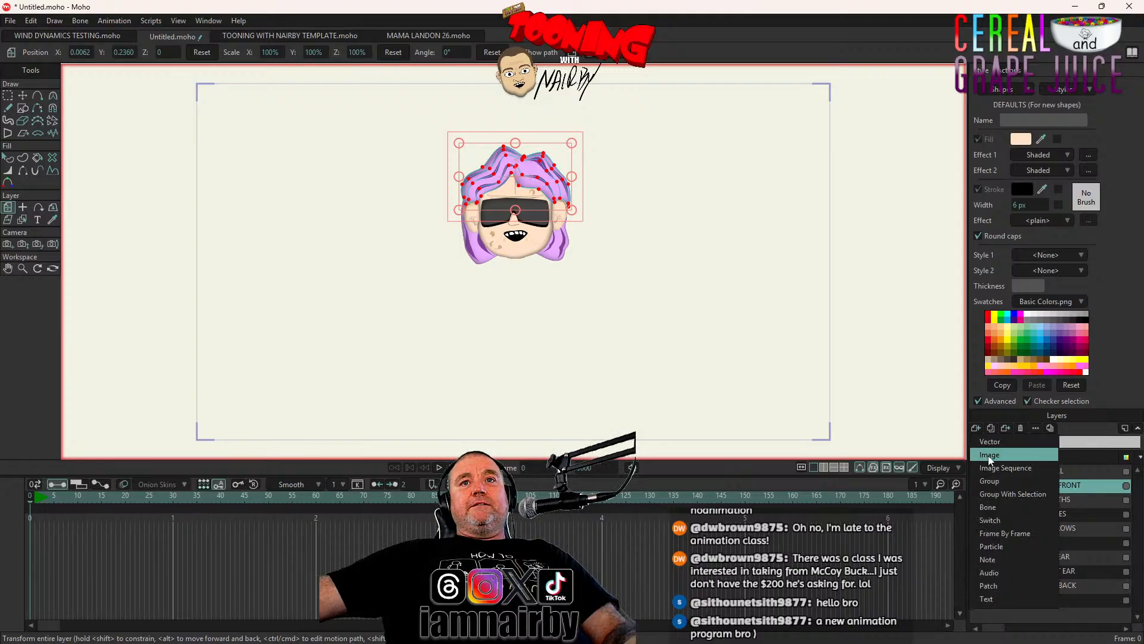
click(990, 441)
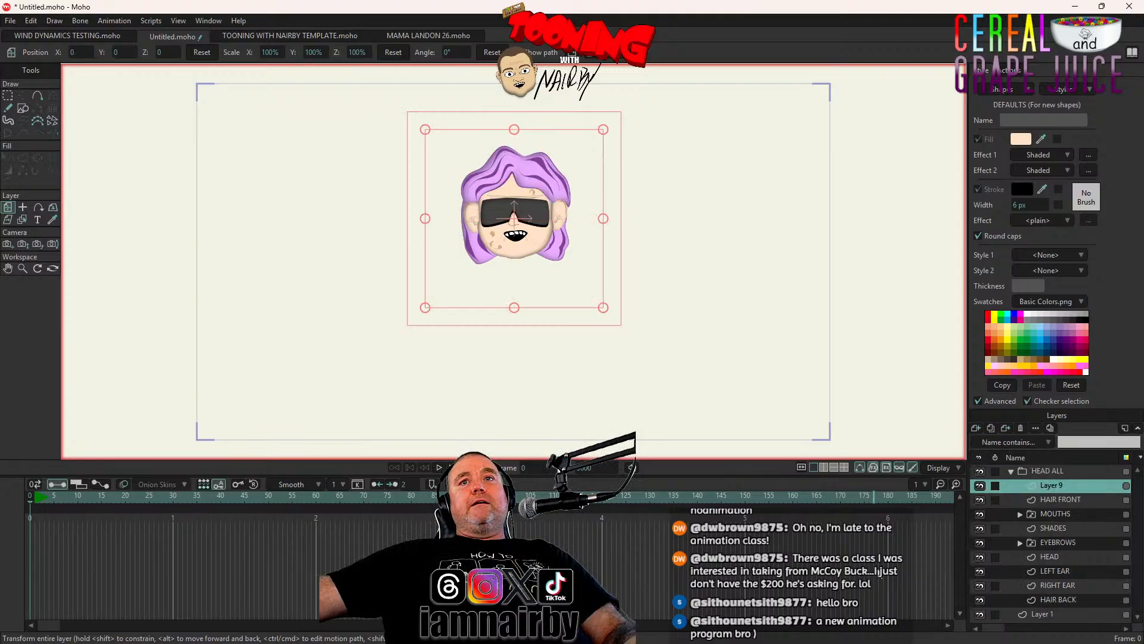
click(980, 500)
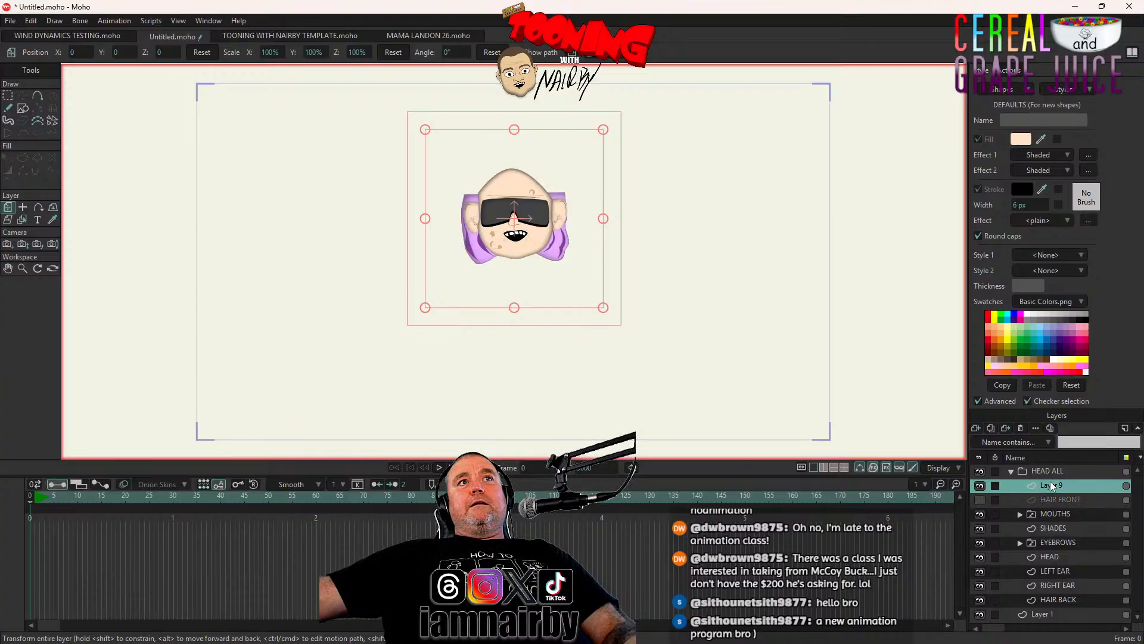
Rename the new vector layer above HAIR FRONT as TEST HAIR
double_click(1052, 485)
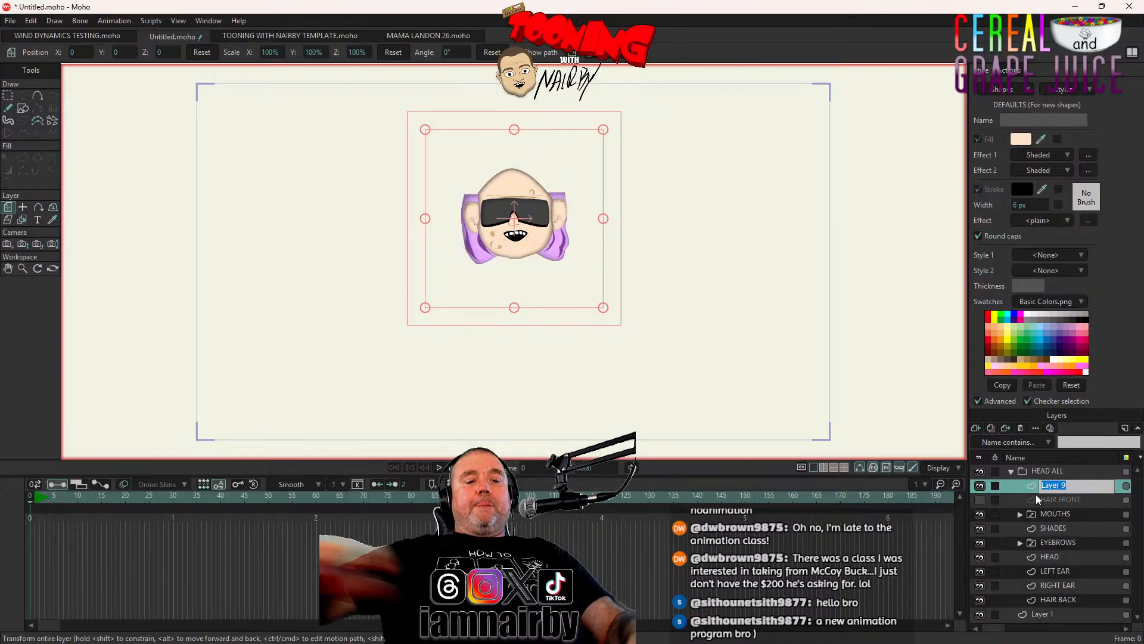
text(TEST HAIR)
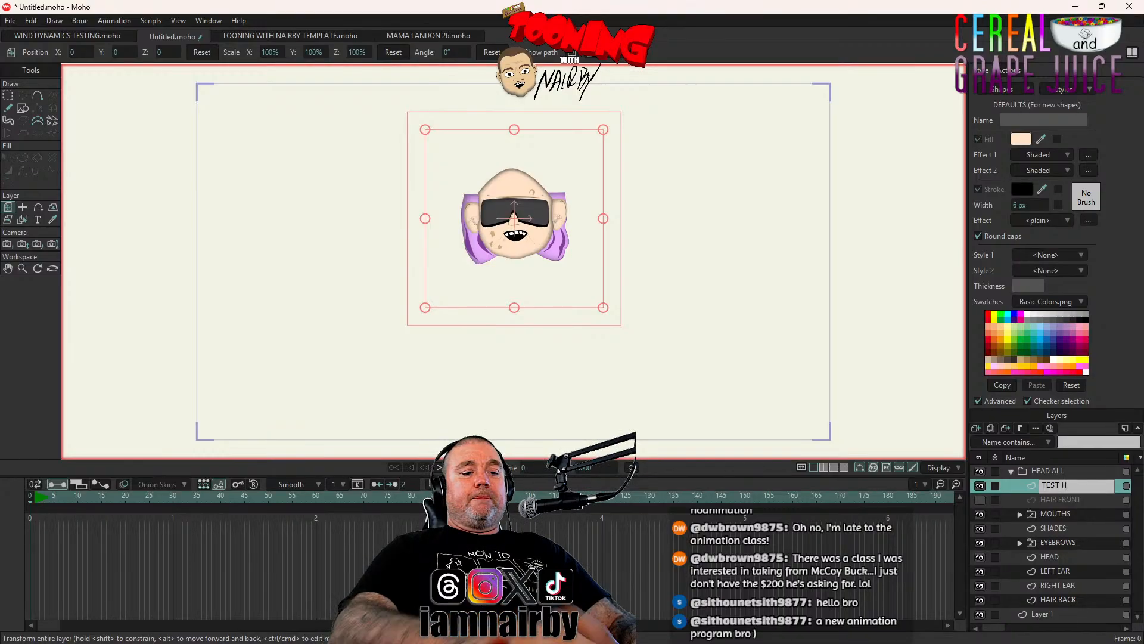
key(Return)
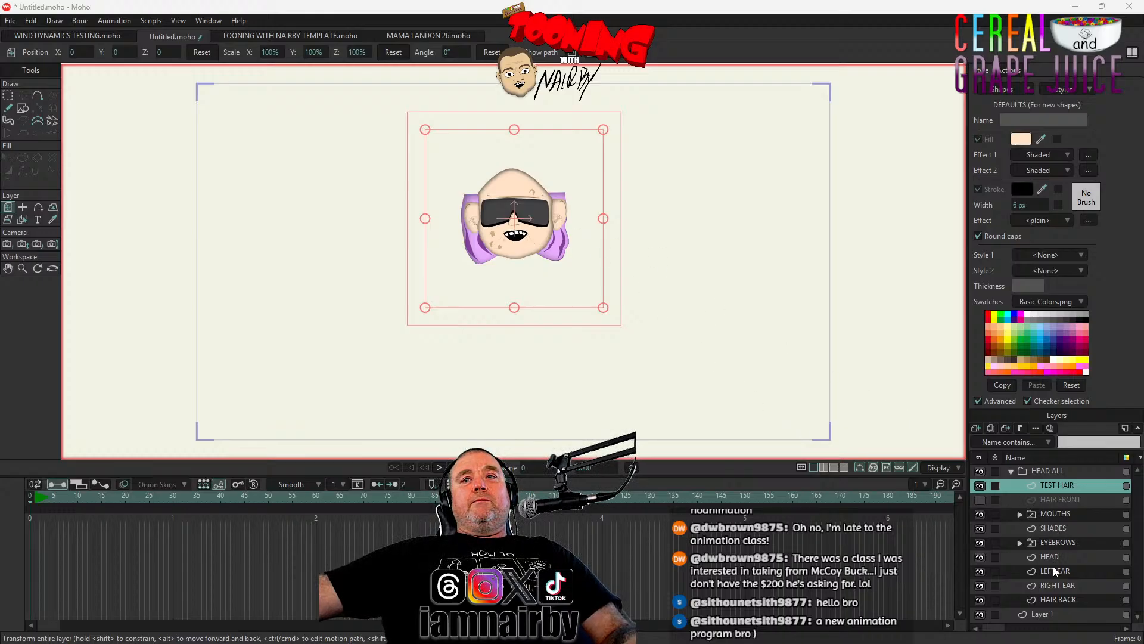
Hide the HAIR BACK layer and move TEST HAIR directly above it, below RIGHT EAR in the HEAD ALL group
click(1050, 599)
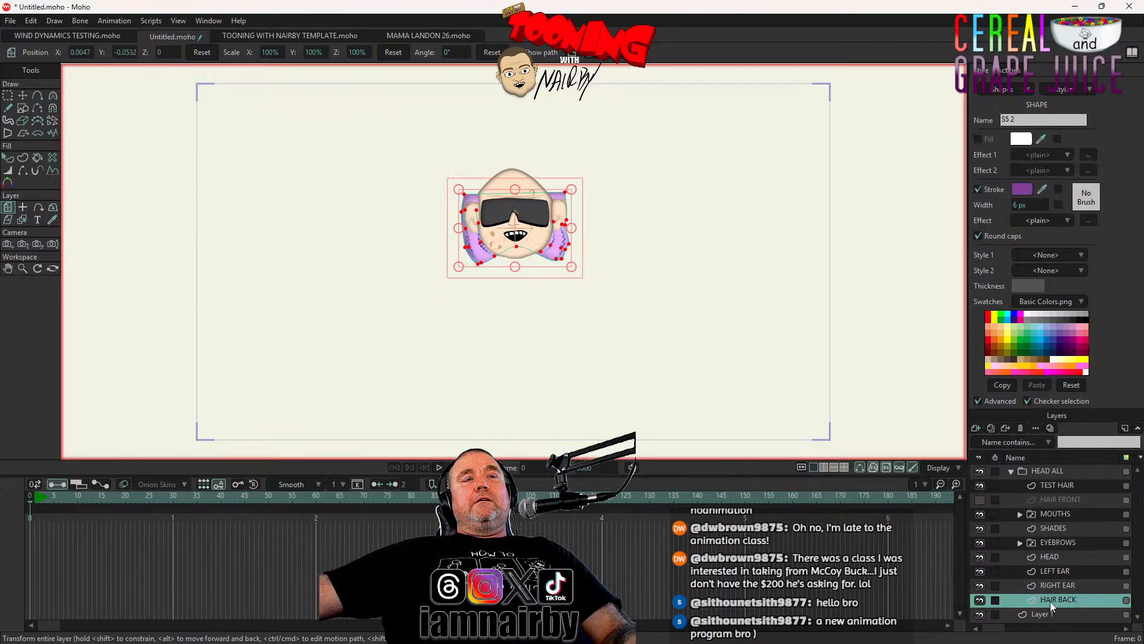
click(975, 428)
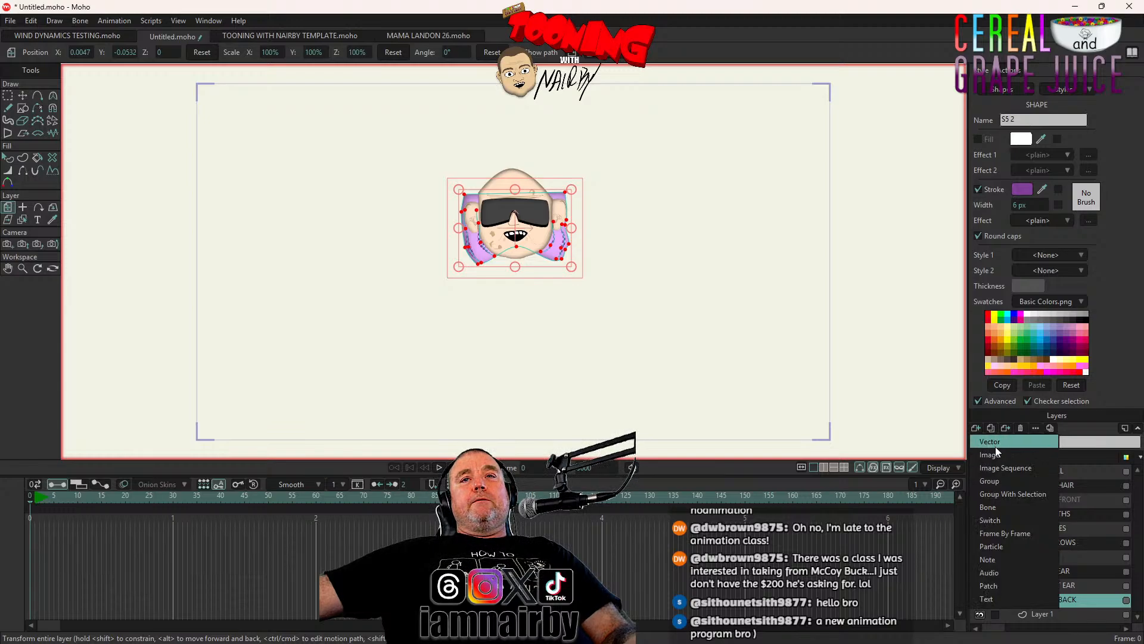
click(758, 470)
click(980, 599)
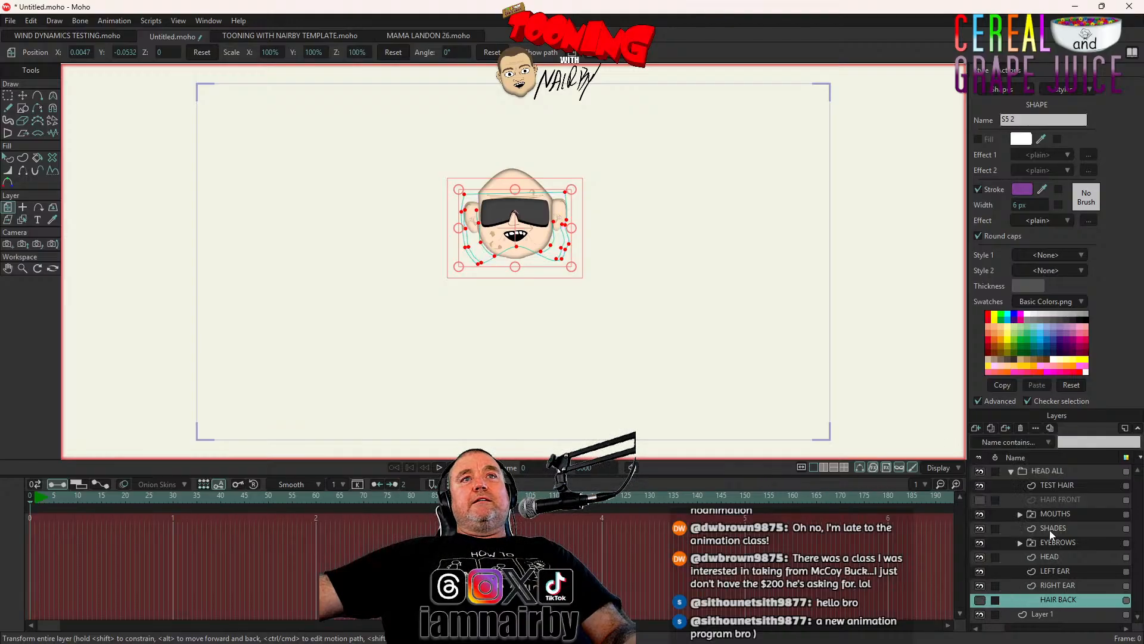
click(1068, 490)
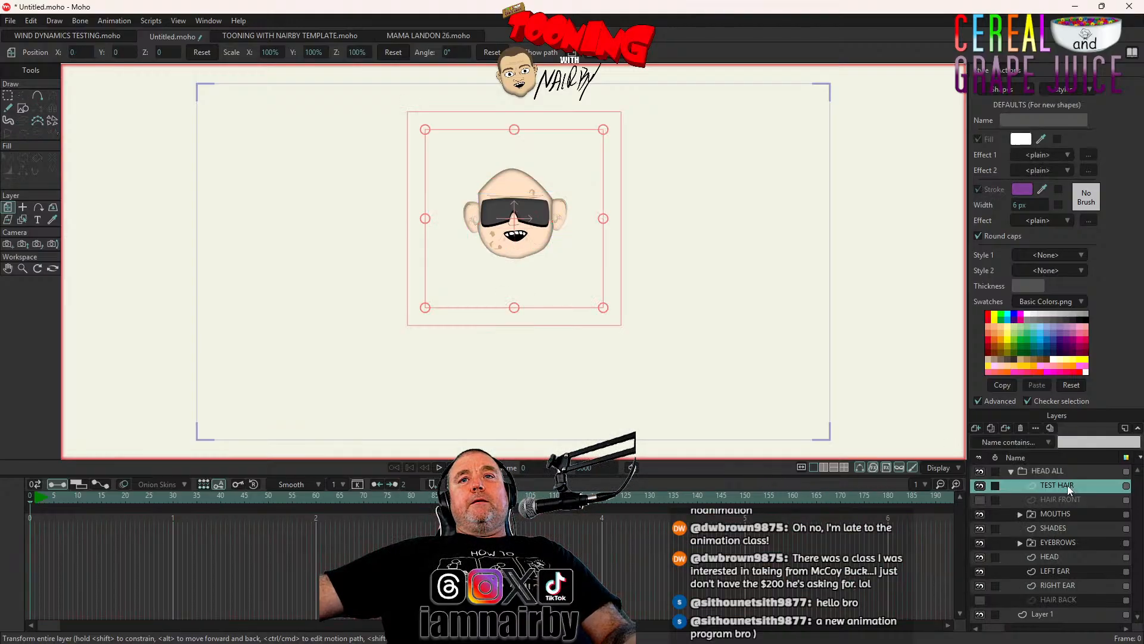
drag(1067, 485, 1079, 591)
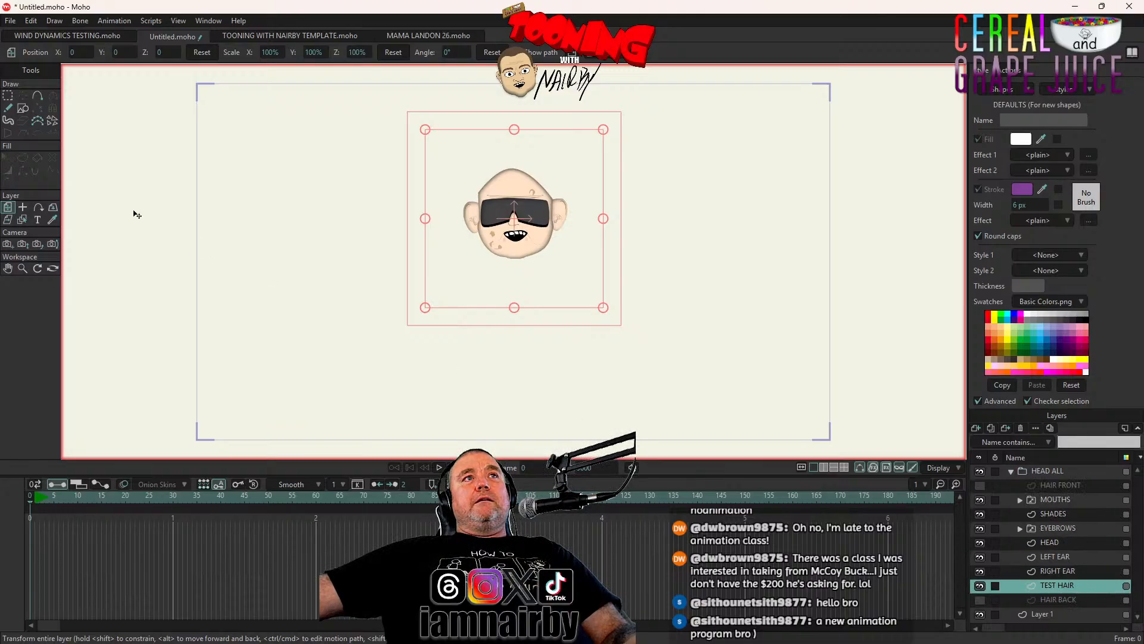
Draw a tall, narrow filled rectangle on the TEST HAIR layer, to the left of the head, using the Draw Shape tool
click(23, 108)
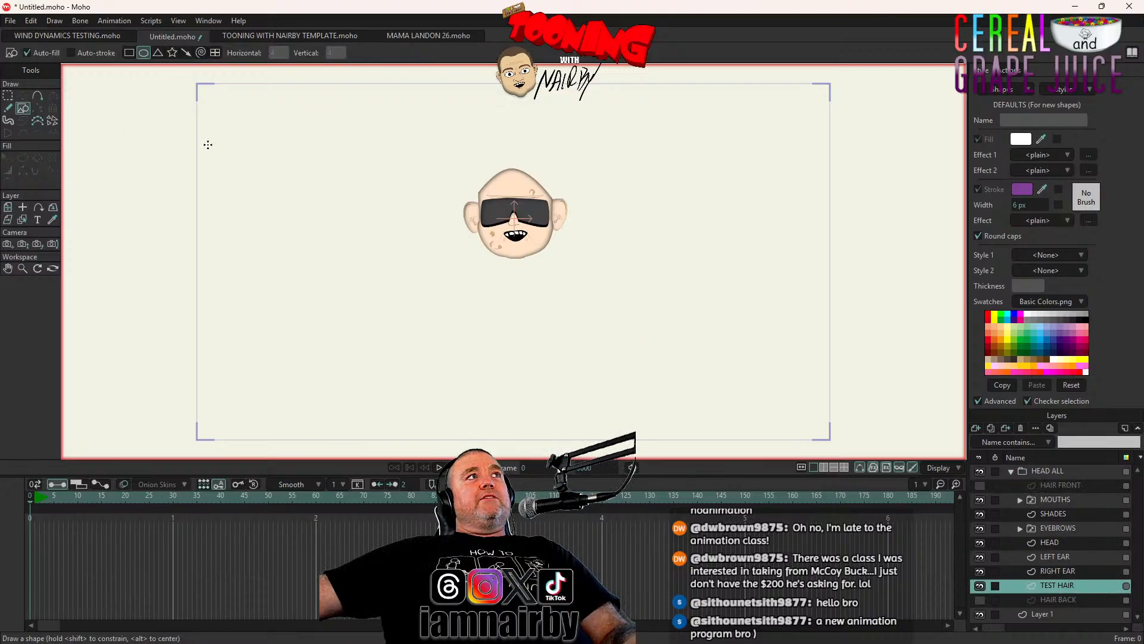
click(127, 52)
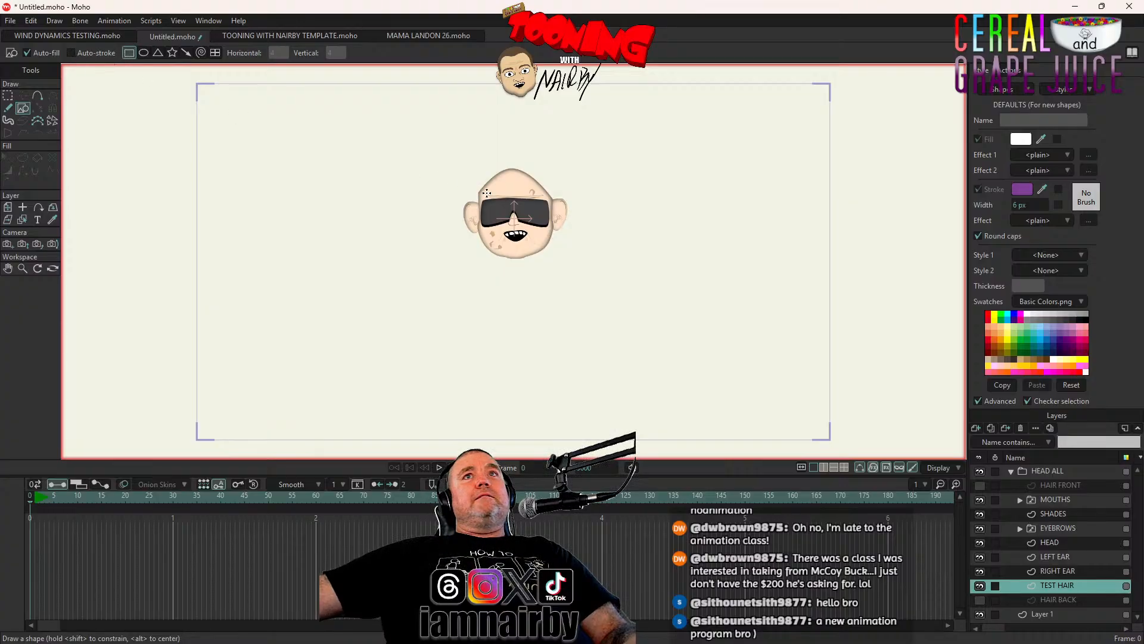
drag(413, 177, 388, 280)
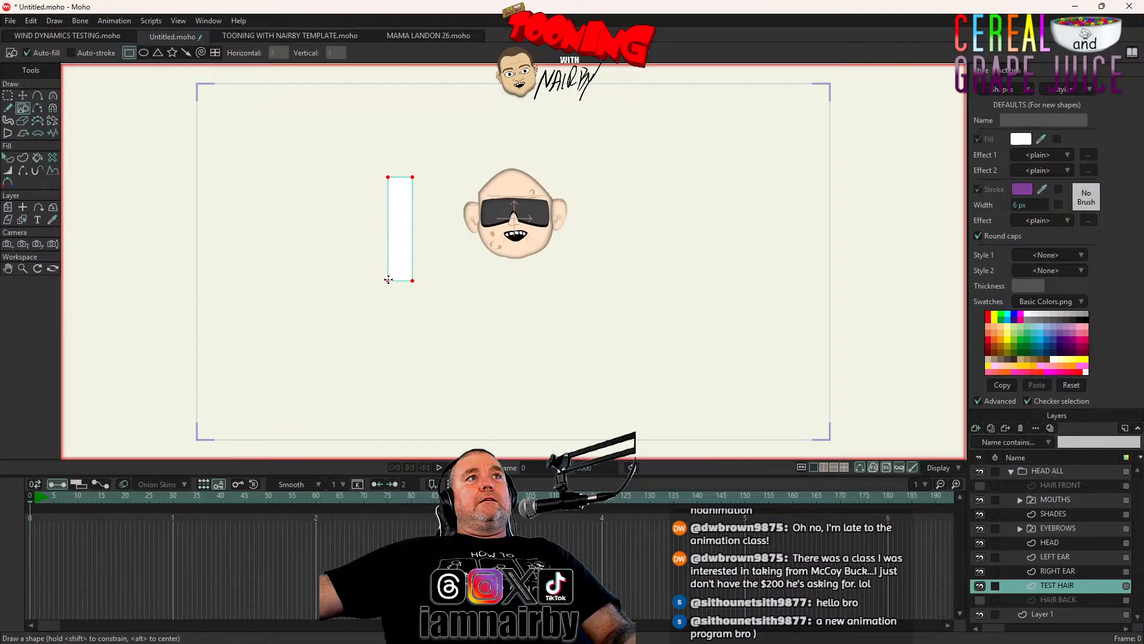
Add points to the rectangle's outline: one mid-point on its top and bottom edges and two along each long side
click(38, 95)
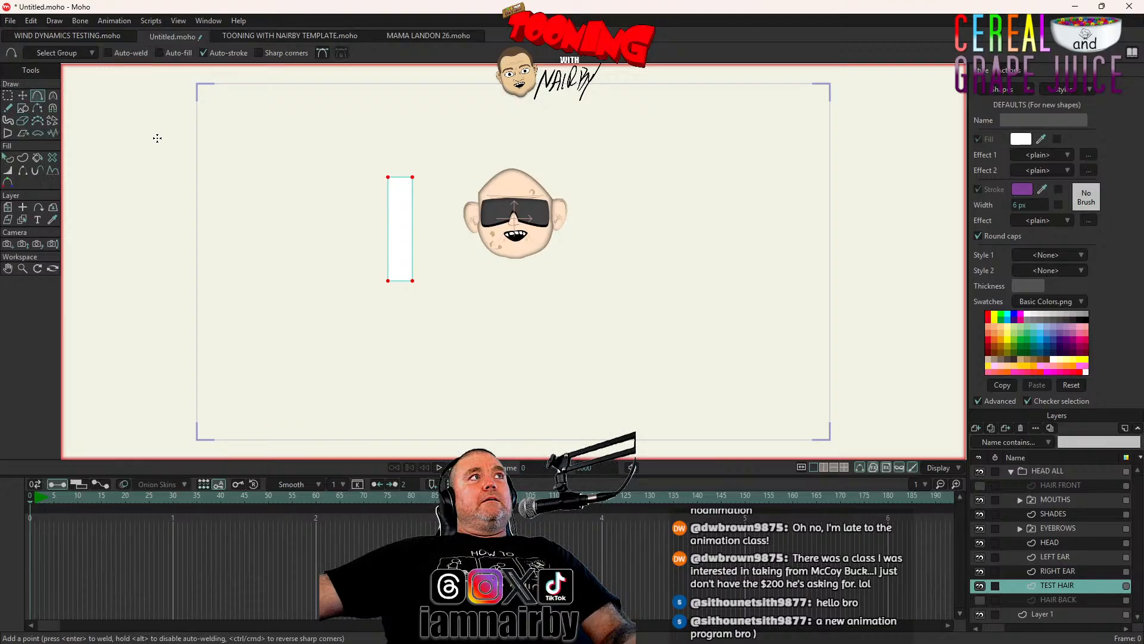
click(398, 178)
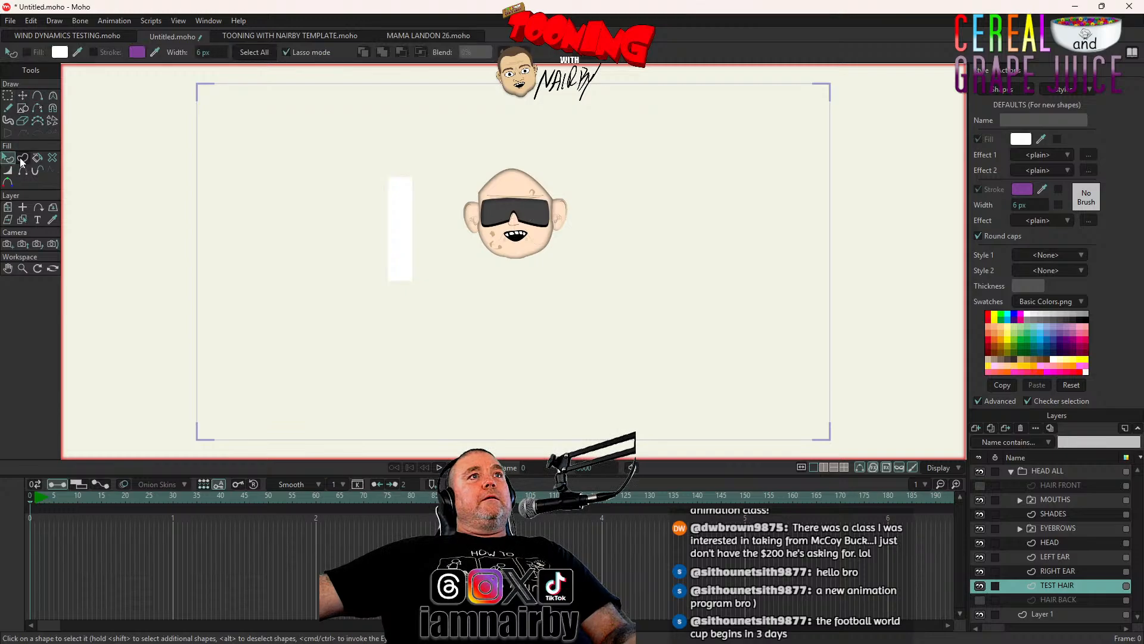
Show the HAIR FRONT layer, copy its light purple Shaded fill style onto the rectangle with the Eyedropper, and deselect the rectangle
click(8, 157)
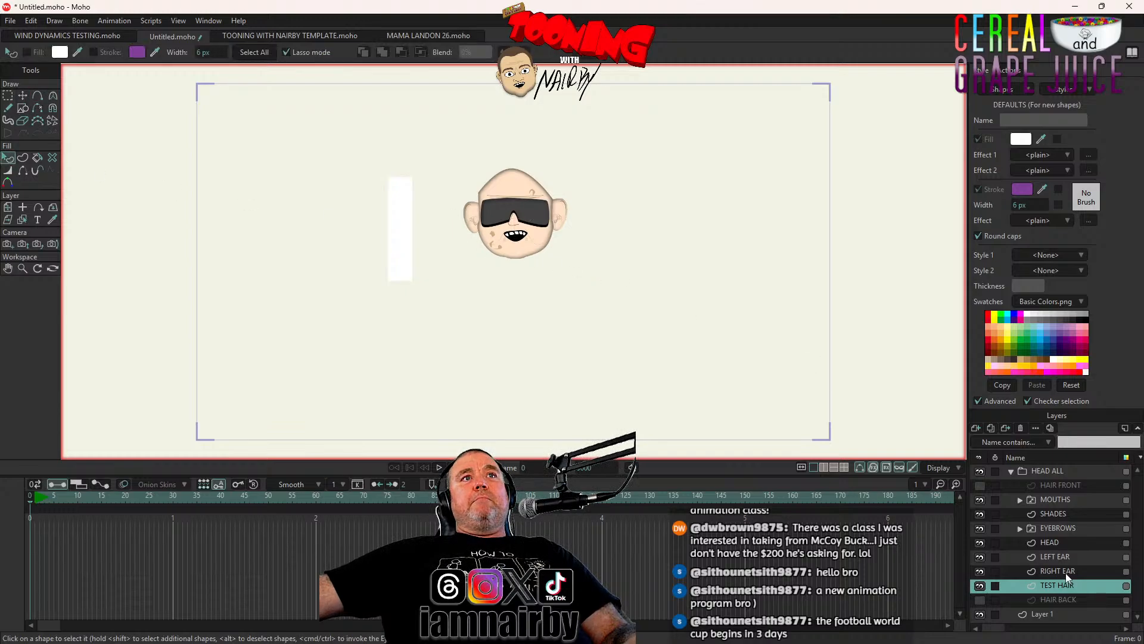
click(980, 486)
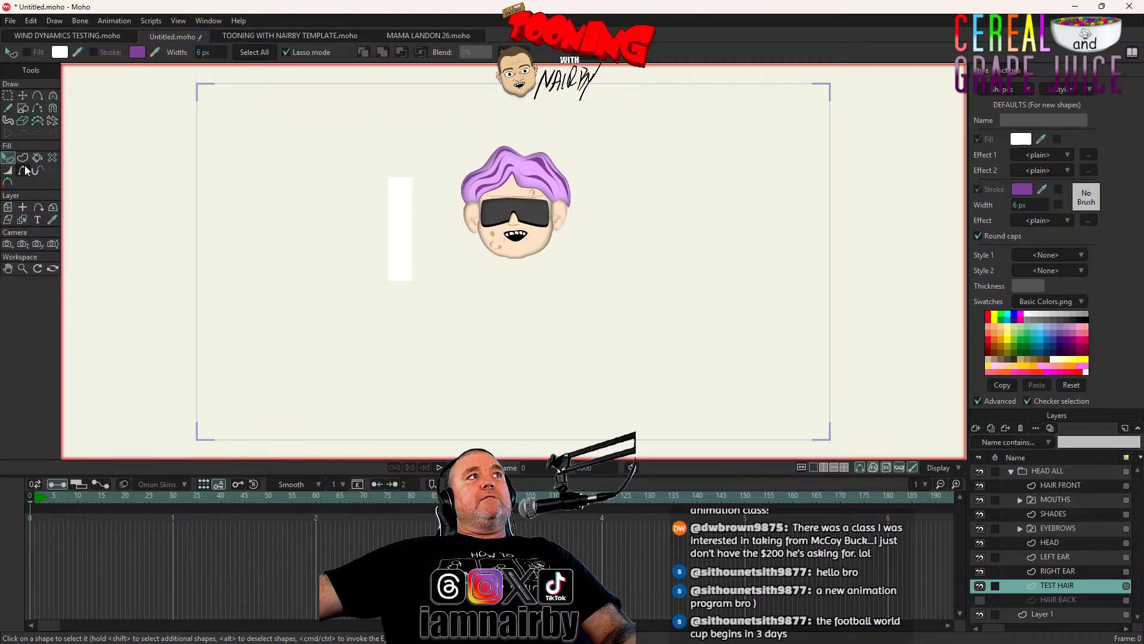
click(411, 239)
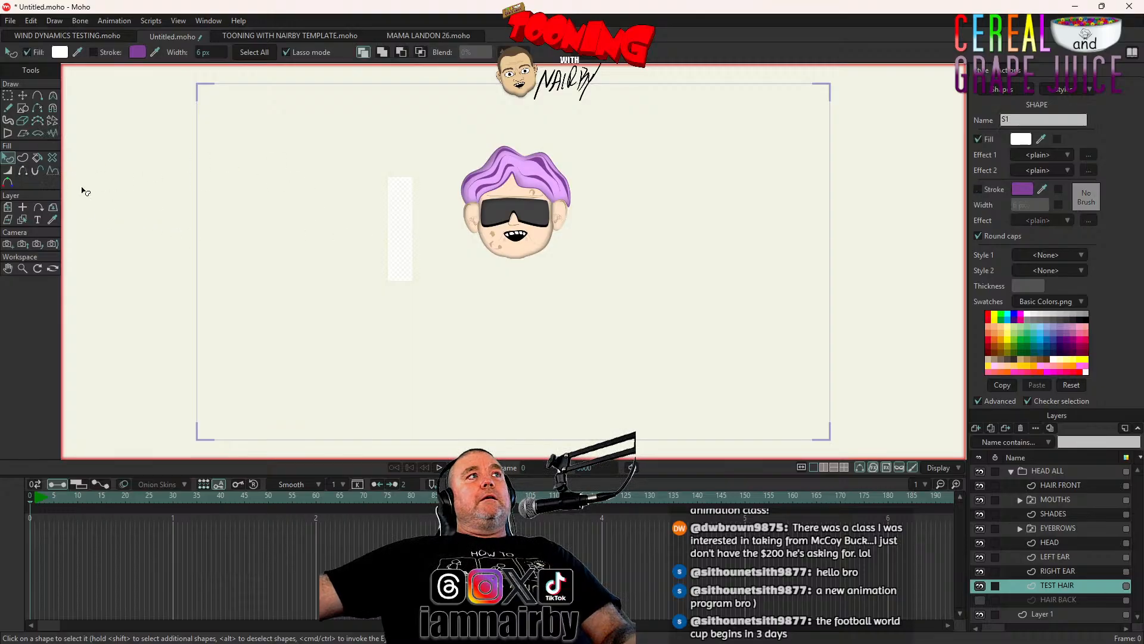
click(53, 220)
click(538, 175)
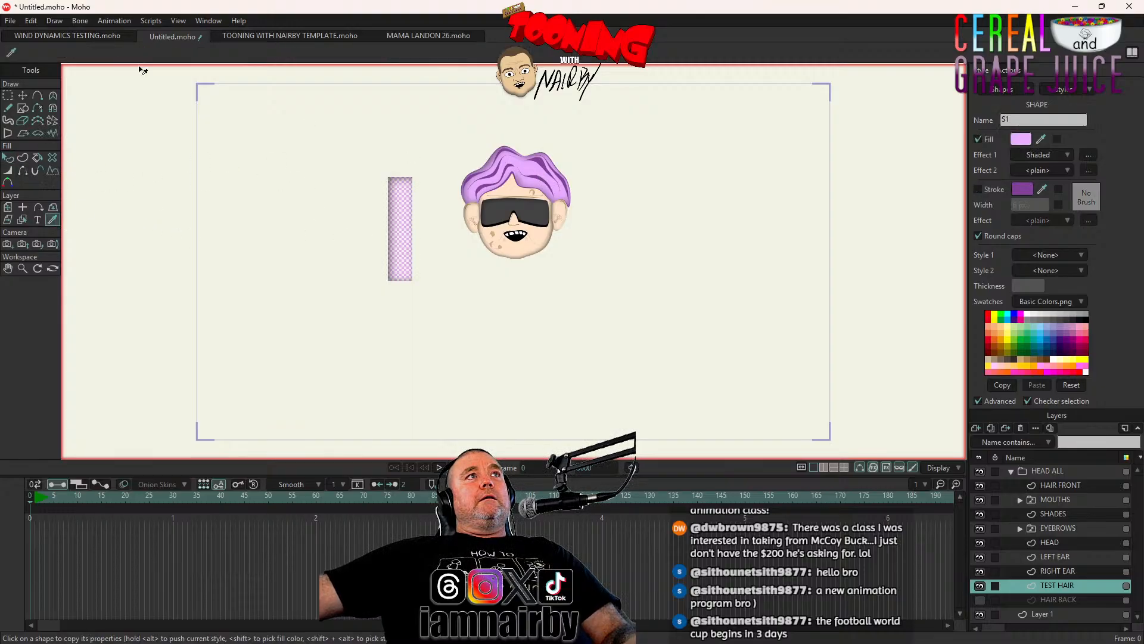
click(26, 25)
click(81, 198)
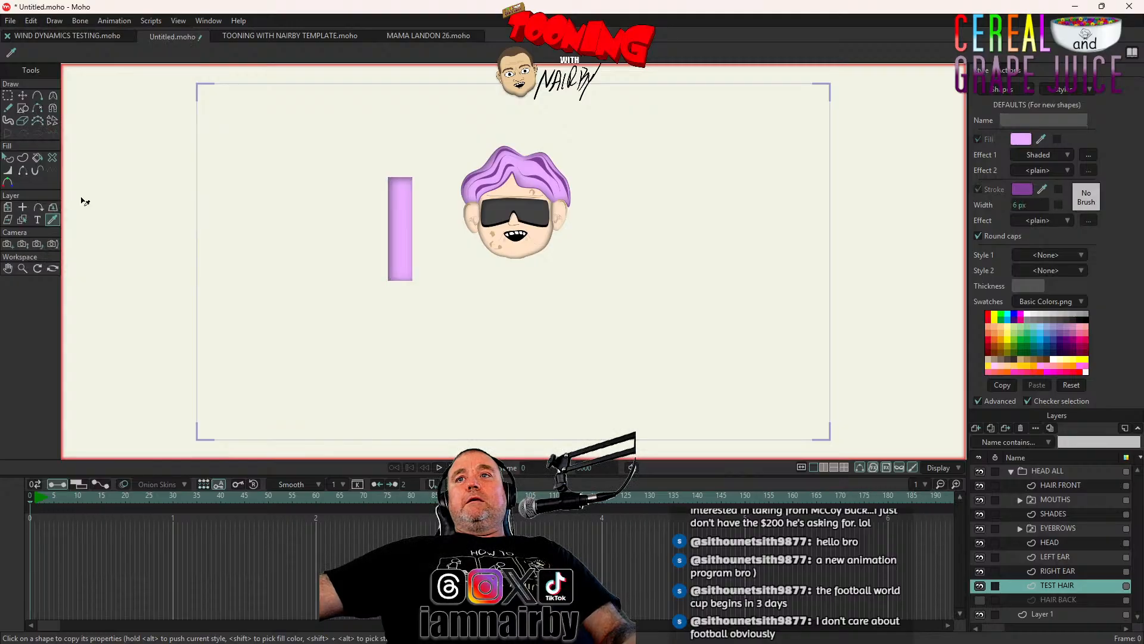
Try to save the document as Untitled in the MAMA LANDON folder
key(ctrl+s)
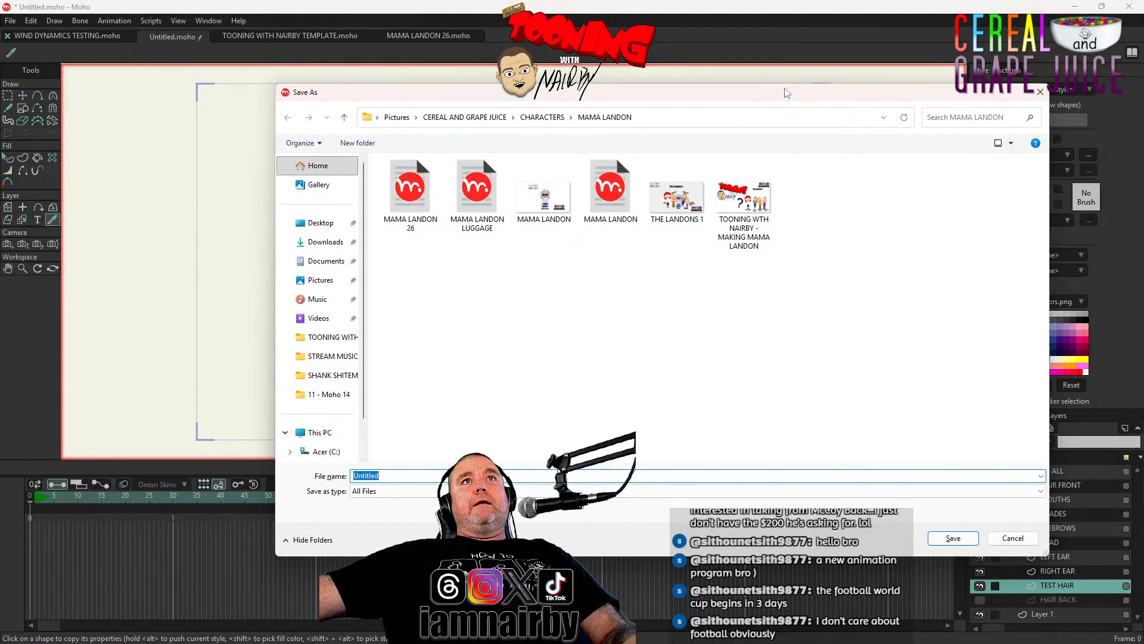
key(Return)
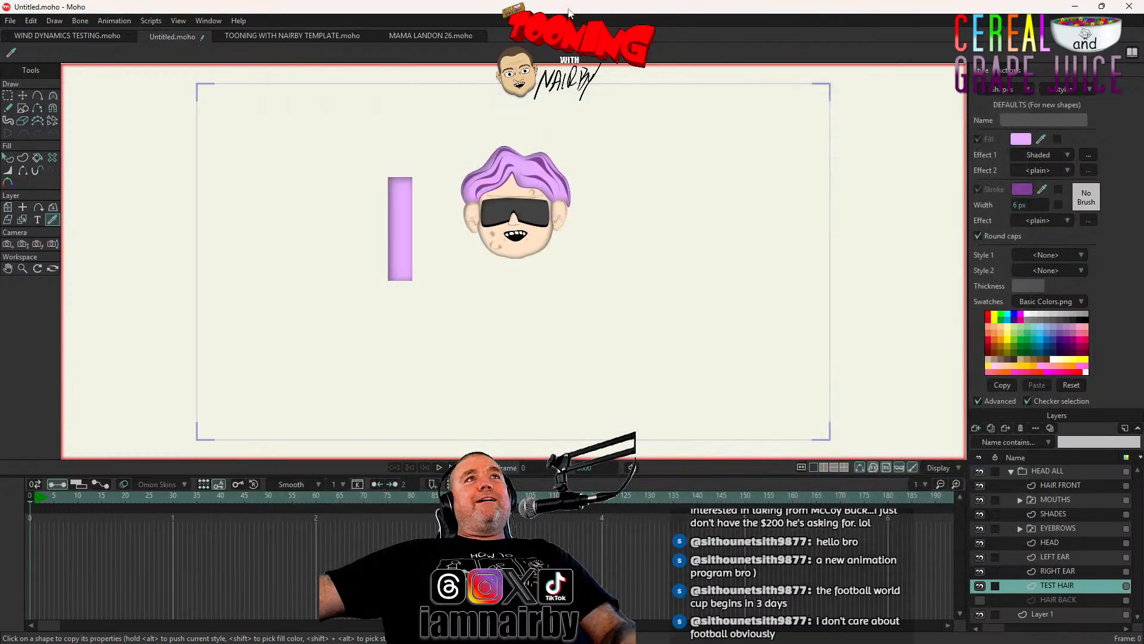
Set the light angle of the purple strip's Shaded fill effect to about 93.5°
click(8, 158)
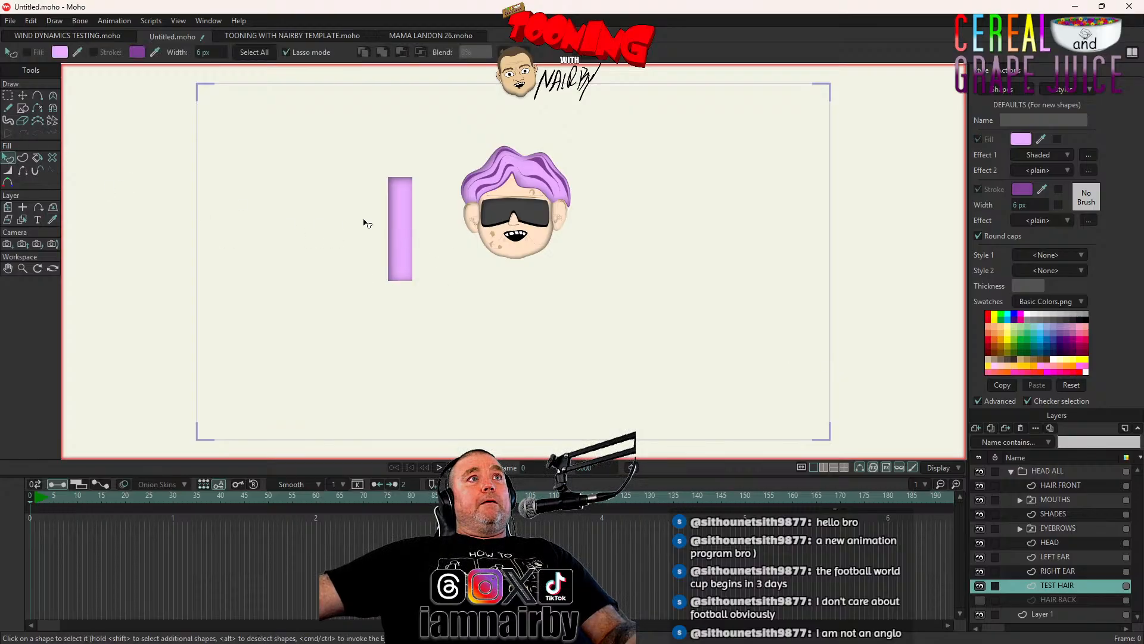
click(399, 231)
click(1083, 156)
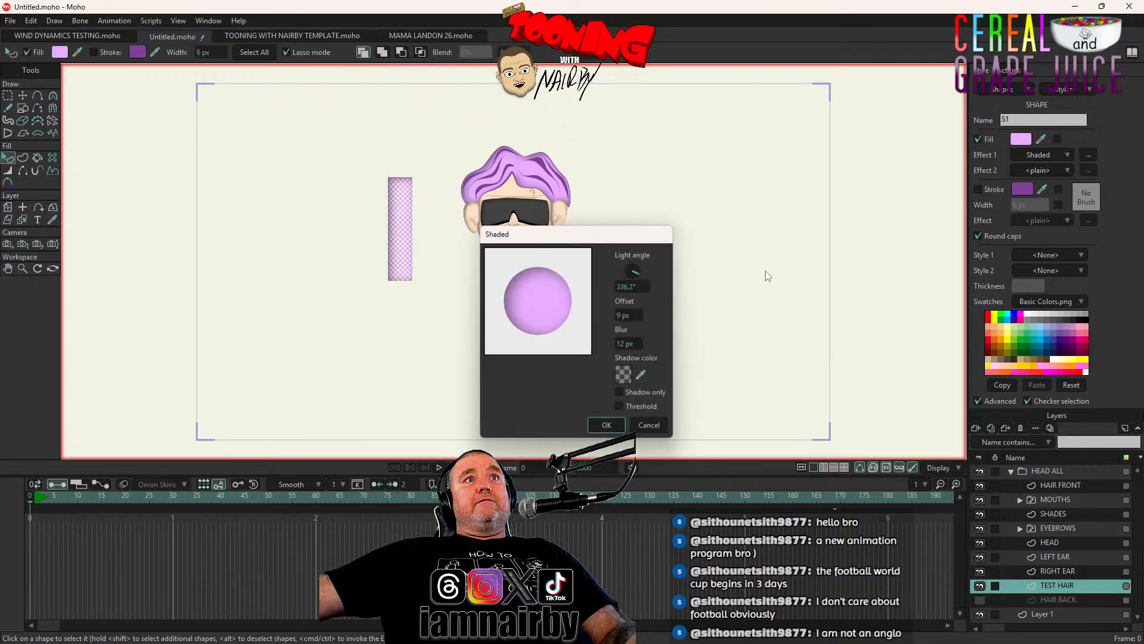
mouse_move(639, 275)
mouse_down()
mouse_move(642, 256)
mouse_move(633, 260)
mouse_up()
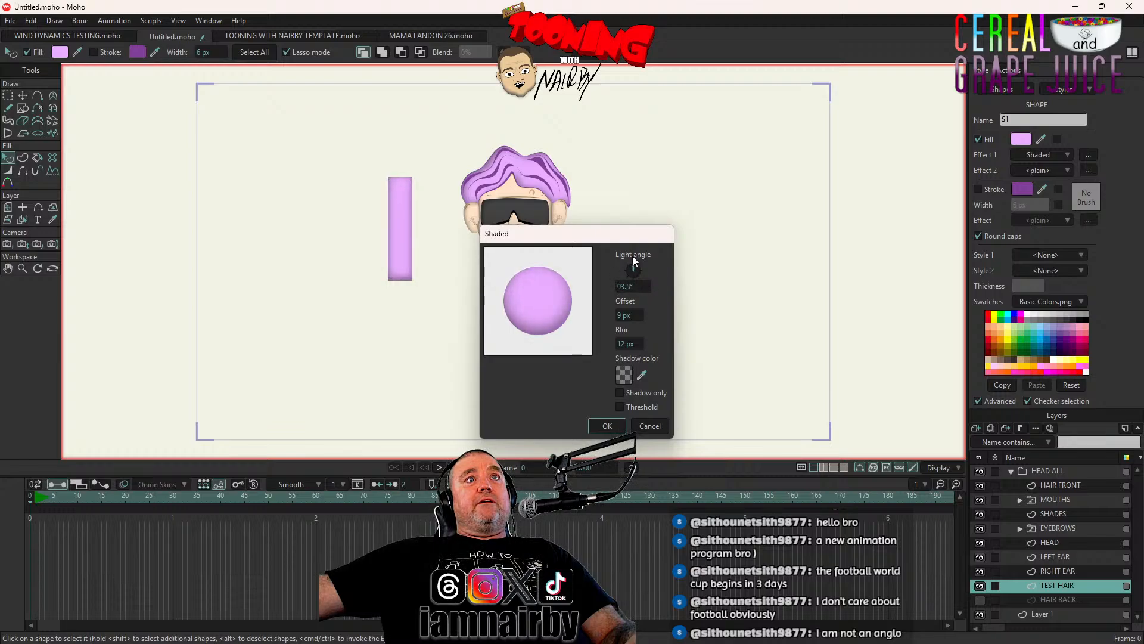
click(599, 425)
key(ctrl+s)
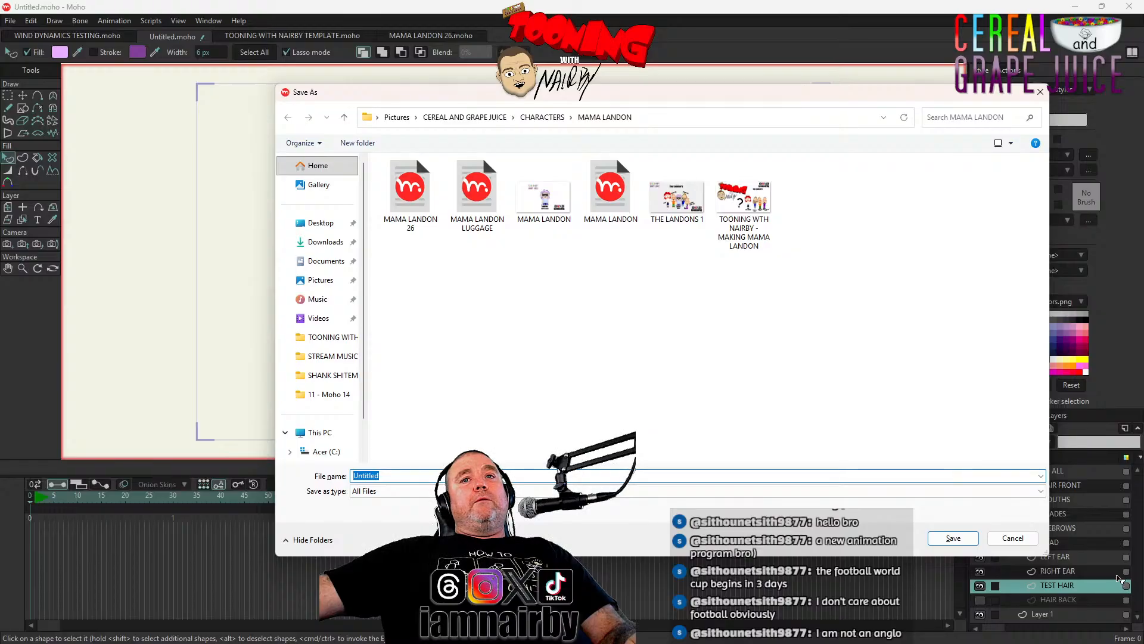
click(1013, 537)
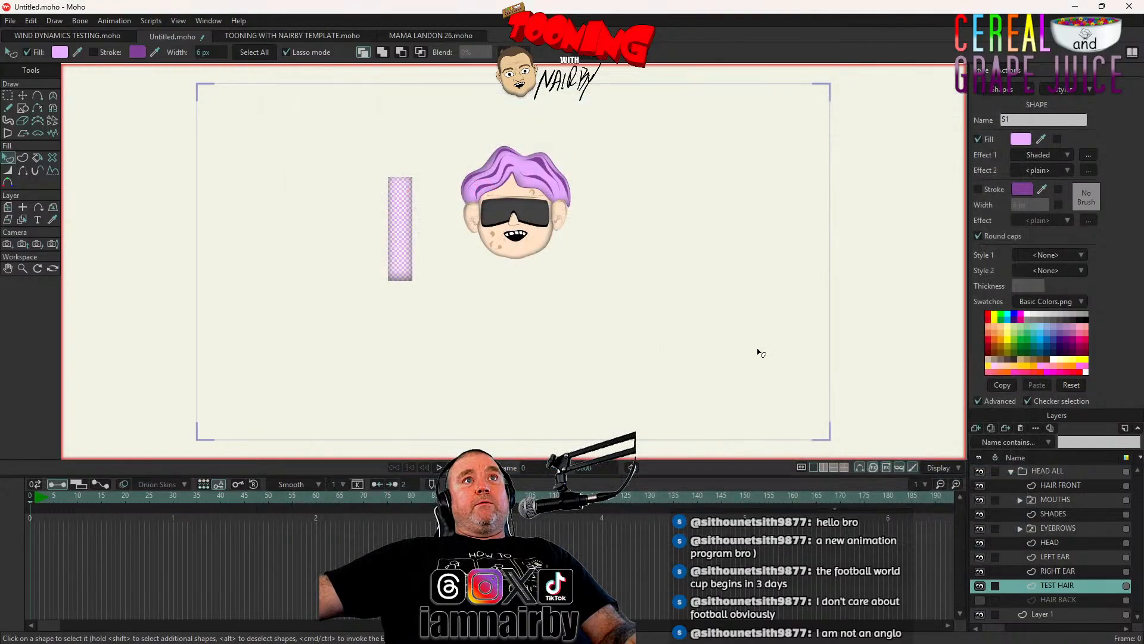
Hide the HAIR FRONT layer and paste three copies of the purple strip in a row to the right of the original
click(980, 486)
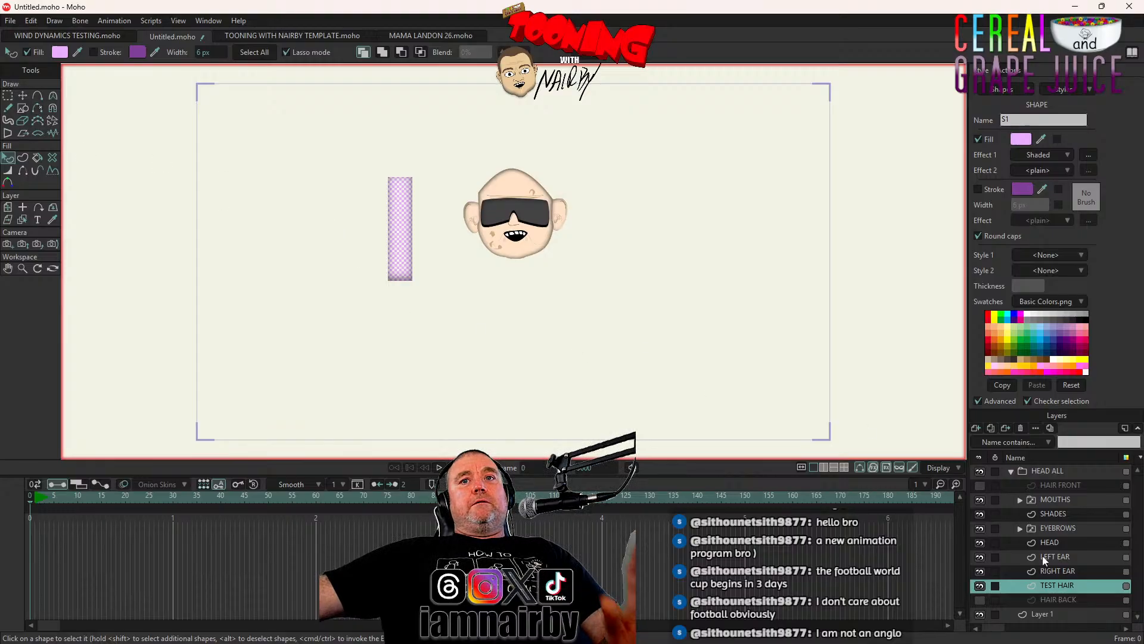
click(23, 97)
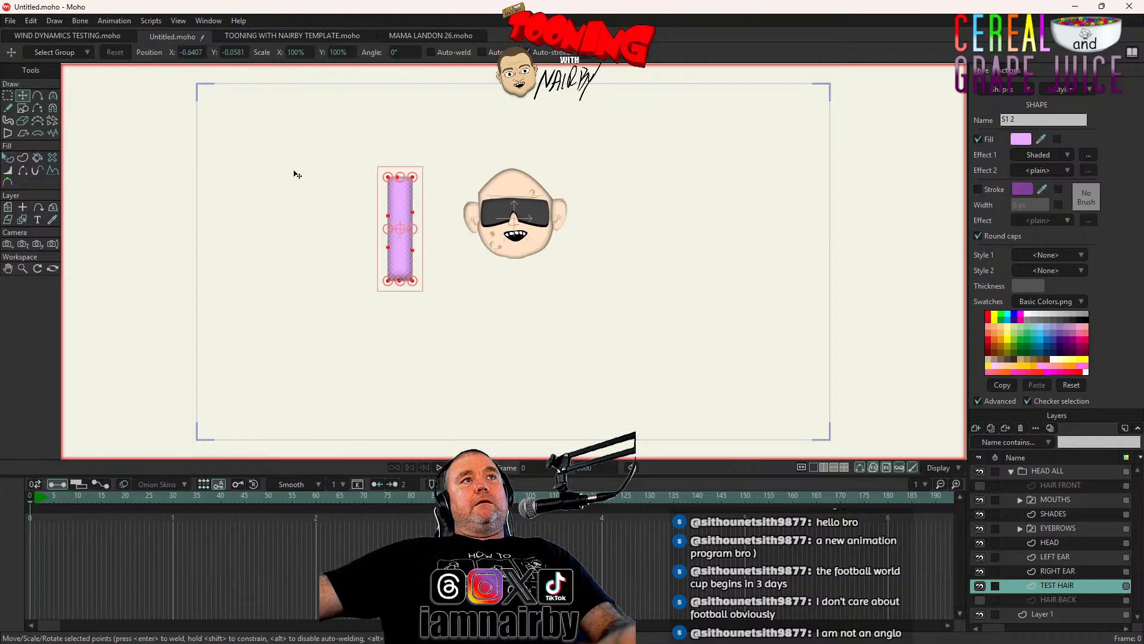
mouse_move(327, 257)
mouse_down()
mouse_move(363, 258)
mouse_move(333, 260)
mouse_up()
key(ctrl+c)
key(ctrl+v)
key(ctrl+c)
key(ctrl+v)
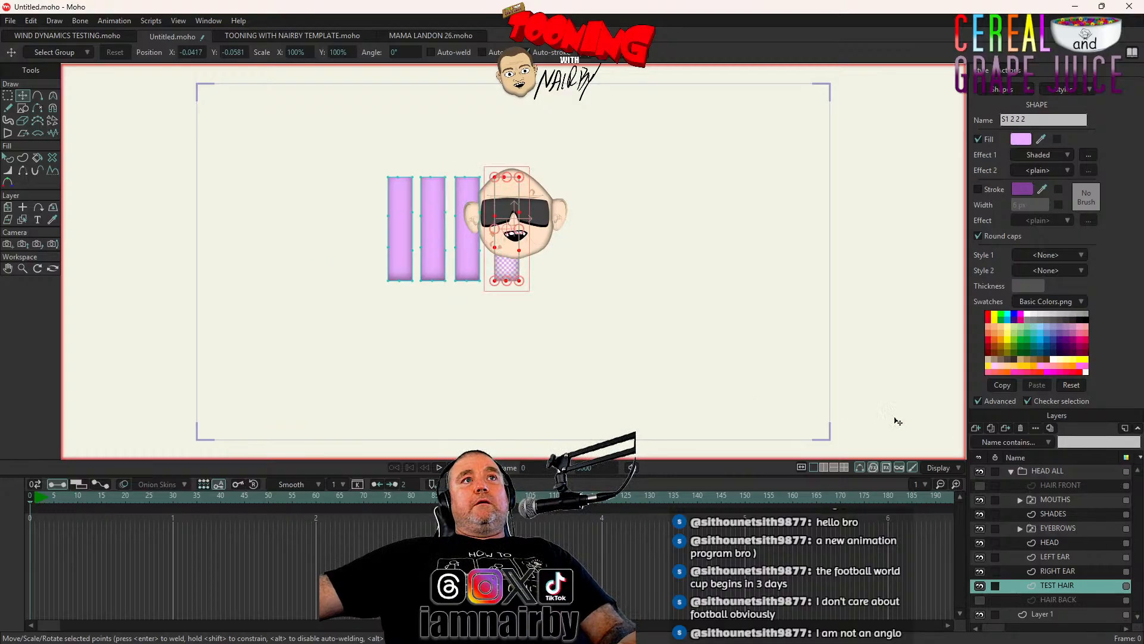
Move all four purple strips together, lower and farther to the left of the head, and deselect them
key(ctrl+a)
drag(697, 280, 622, 322)
click(31, 20)
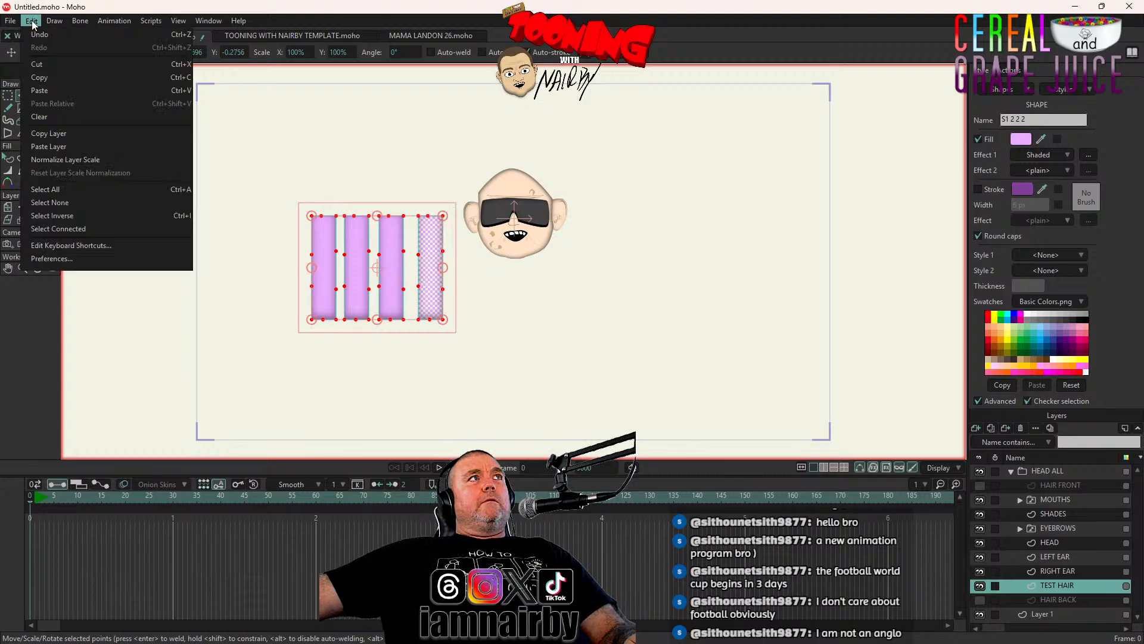
click(69, 201)
Reshape the first strip by pulling its side points inward and raising its top and bottom mid-points
scroll(323, 286, up, 2)
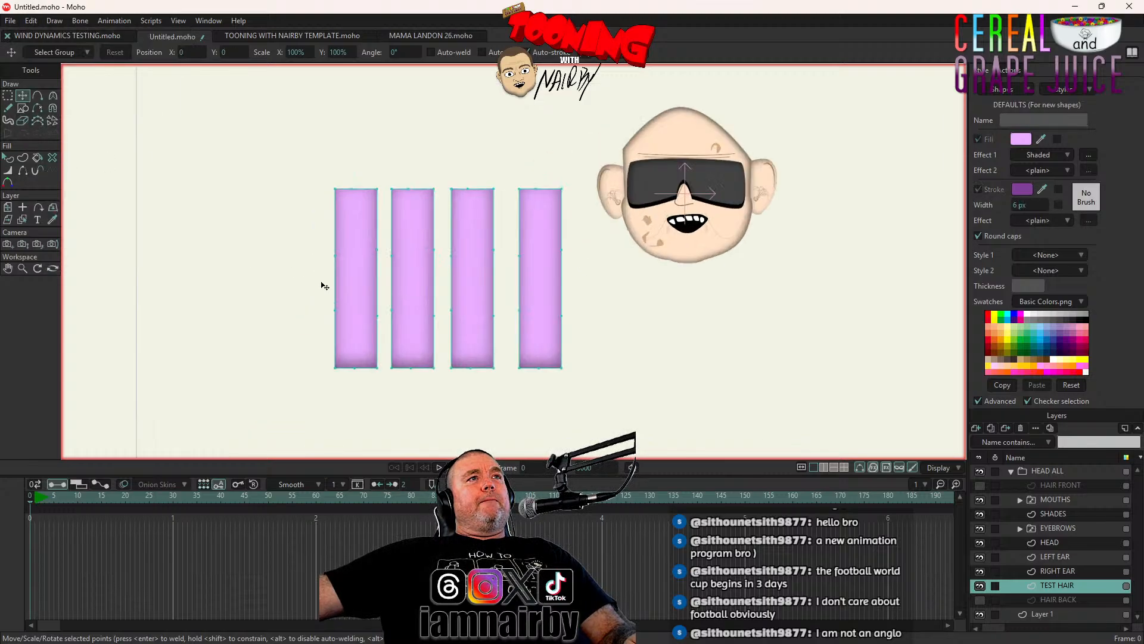
drag(335, 259, 342, 258)
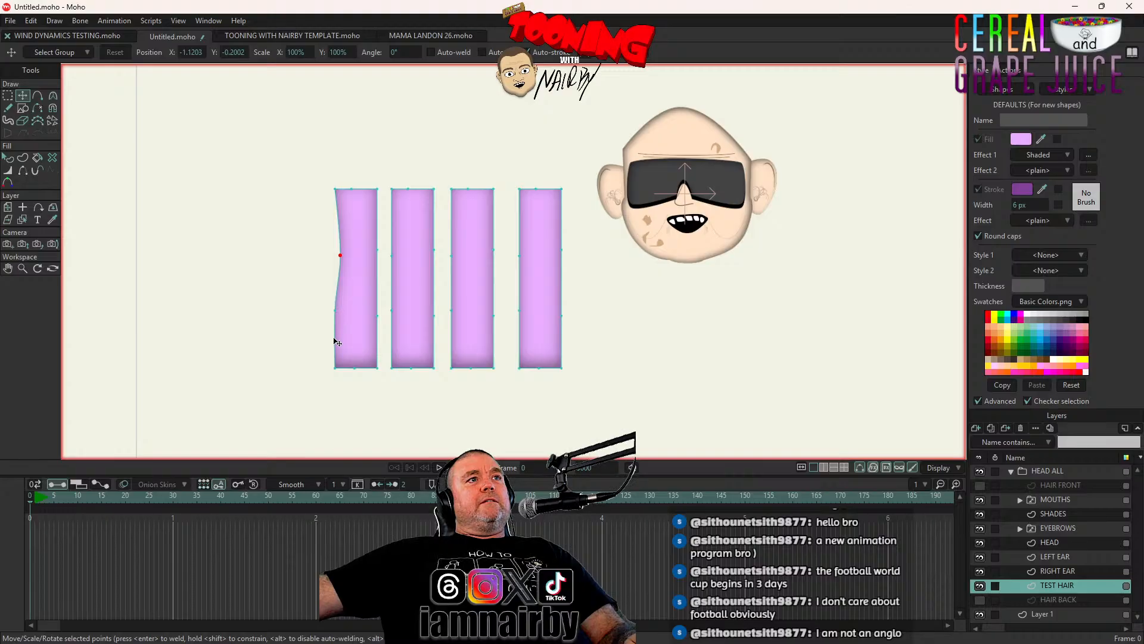
drag(358, 368, 356, 362)
drag(377, 315, 375, 300)
drag(377, 250, 373, 247)
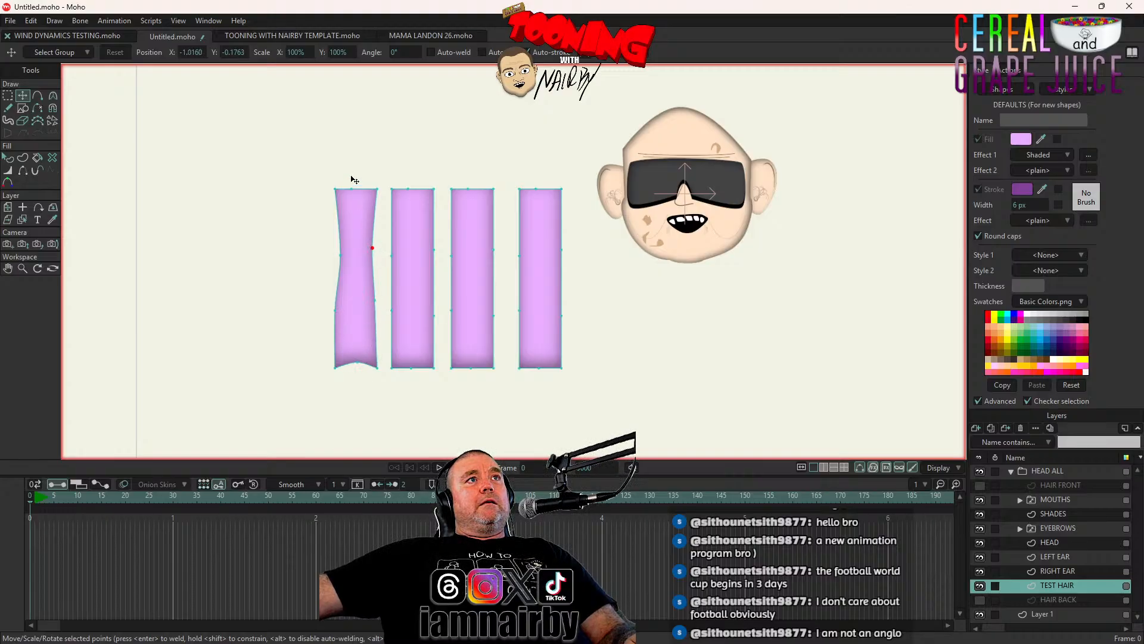
drag(357, 189, 359, 183)
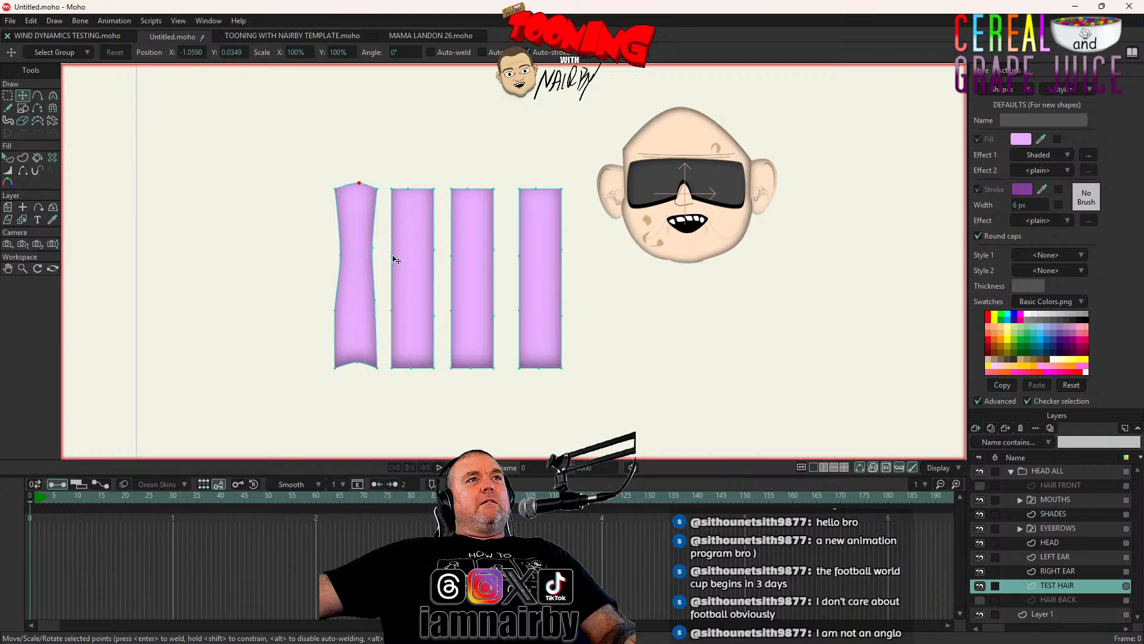
Reshape the second strip into a gentle S-curve, raising its top mid-point and lowering its bottom mid-point
drag(396, 268, 427, 256)
drag(434, 315, 436, 311)
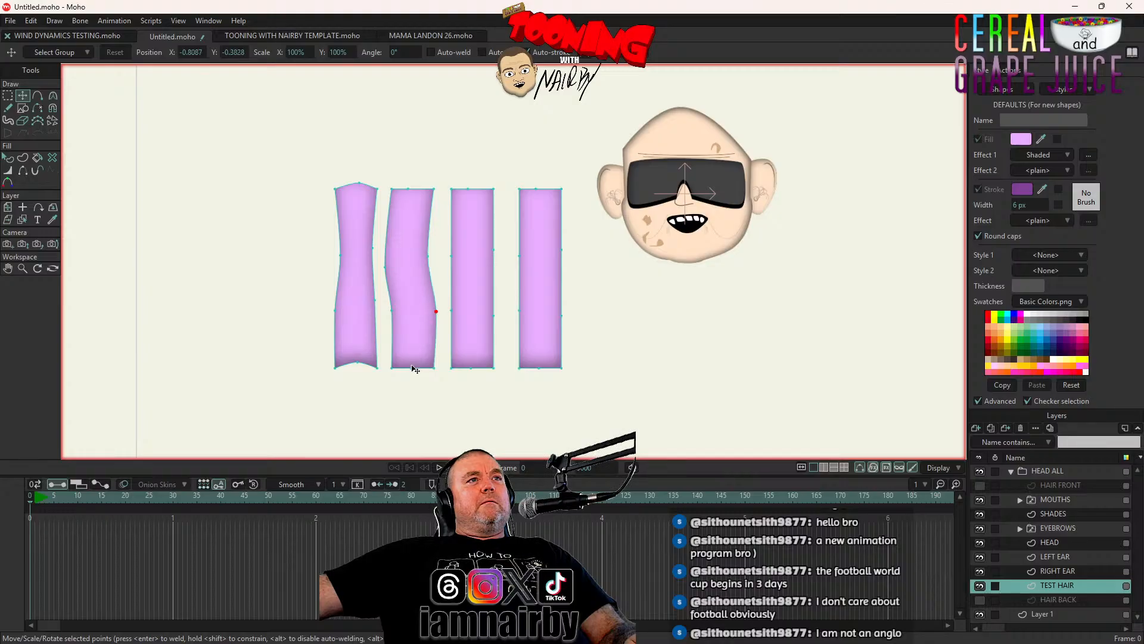
drag(414, 368, 414, 375)
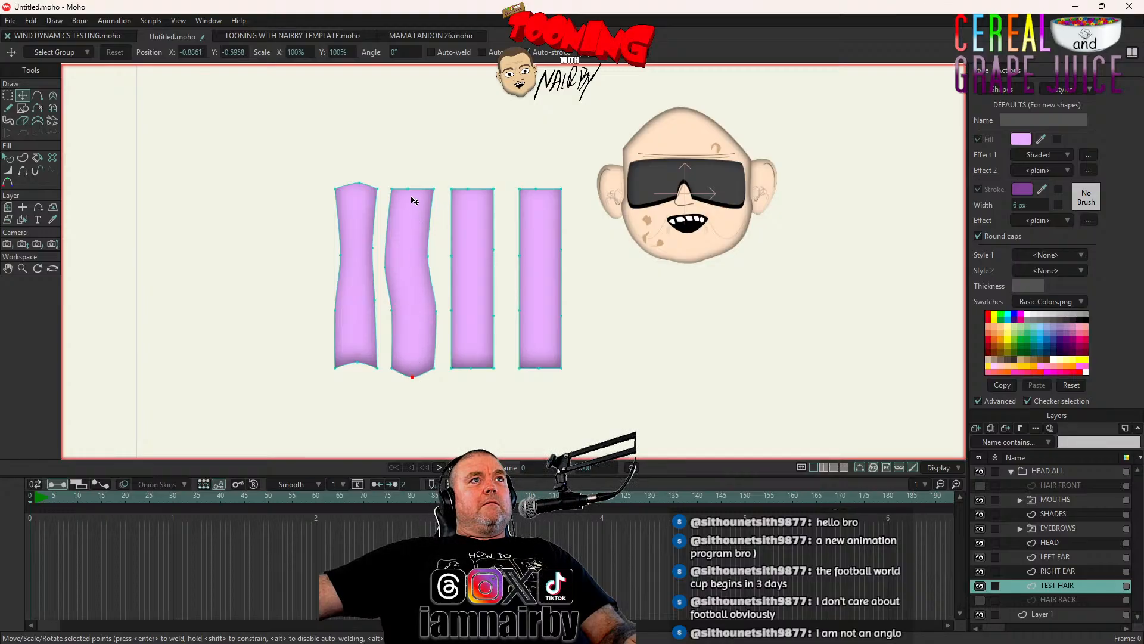
drag(415, 195, 412, 190)
drag(390, 311, 392, 314)
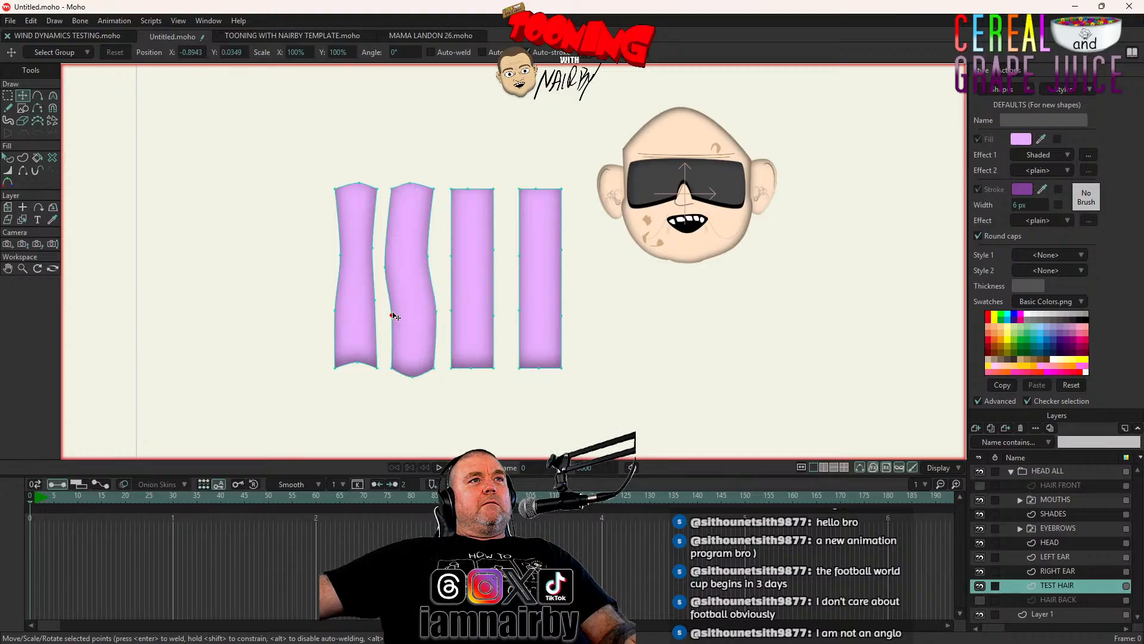
Reshape the third and fourth strips by nudging their side points inward and raising their top and bottom mid-points
drag(452, 249, 487, 278)
click(458, 238)
drag(473, 369, 473, 359)
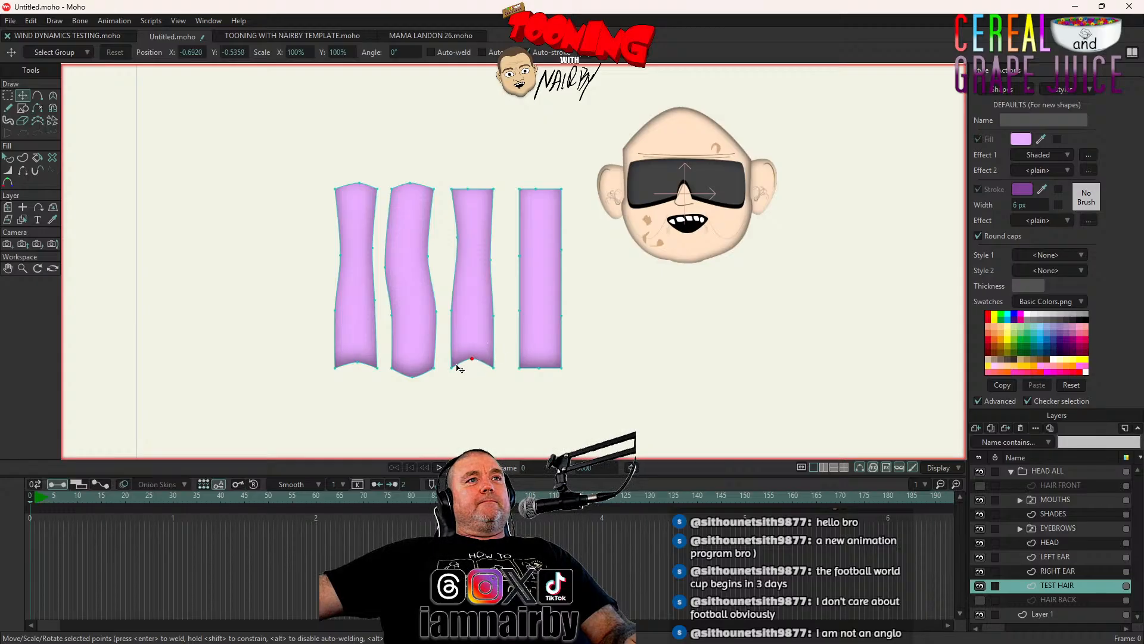
drag(522, 310, 525, 306)
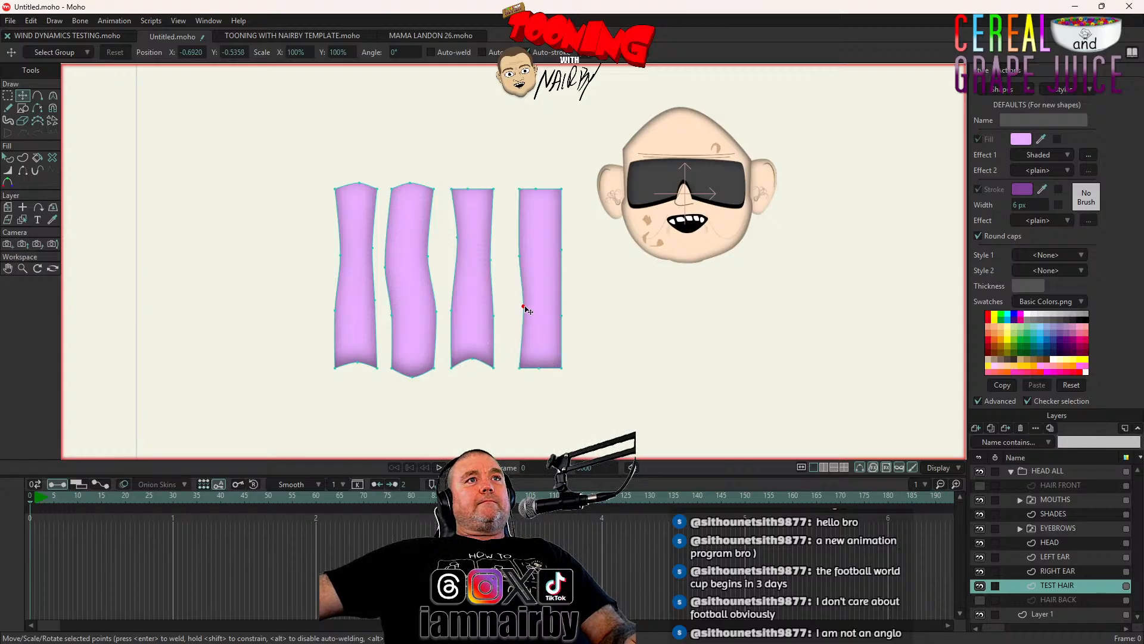
drag(562, 252, 557, 250)
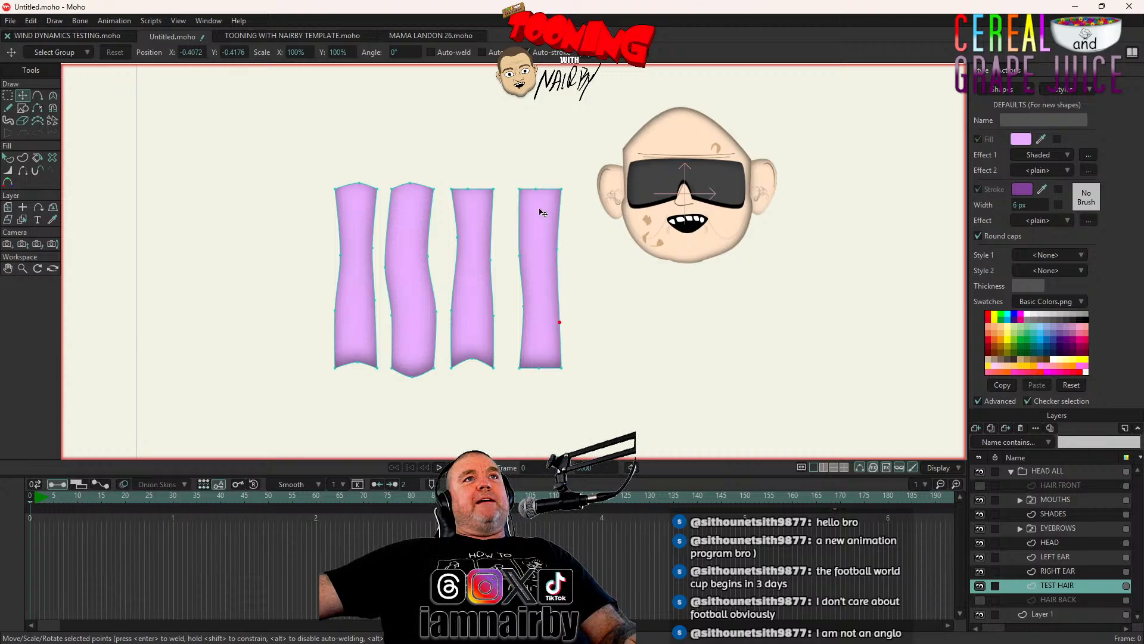
drag(536, 190, 468, 182)
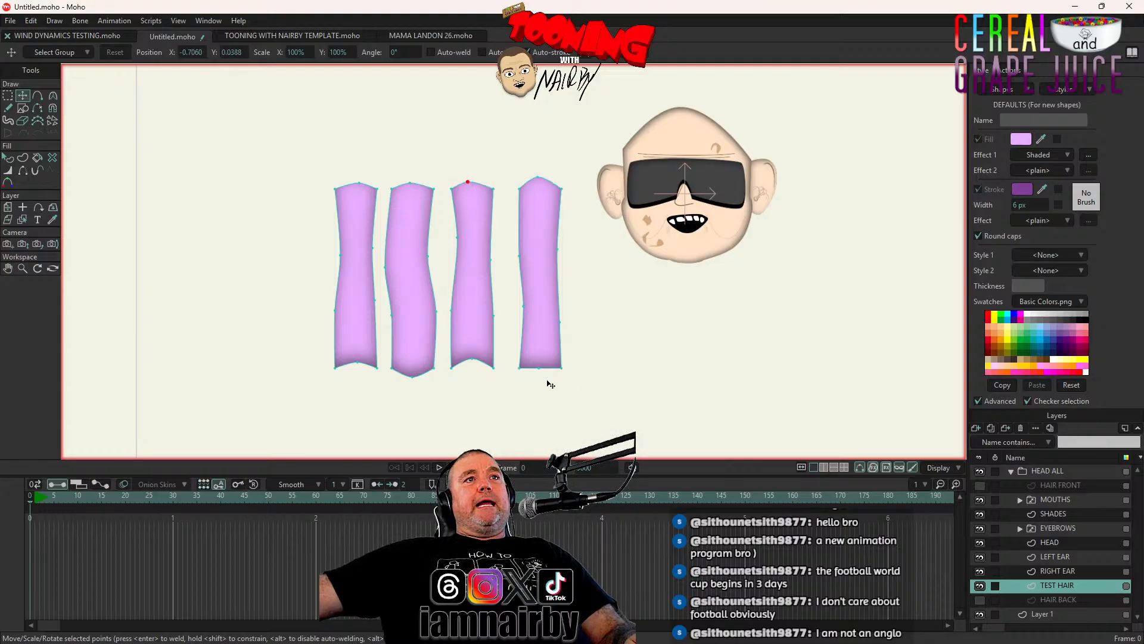
drag(541, 370, 541, 366)
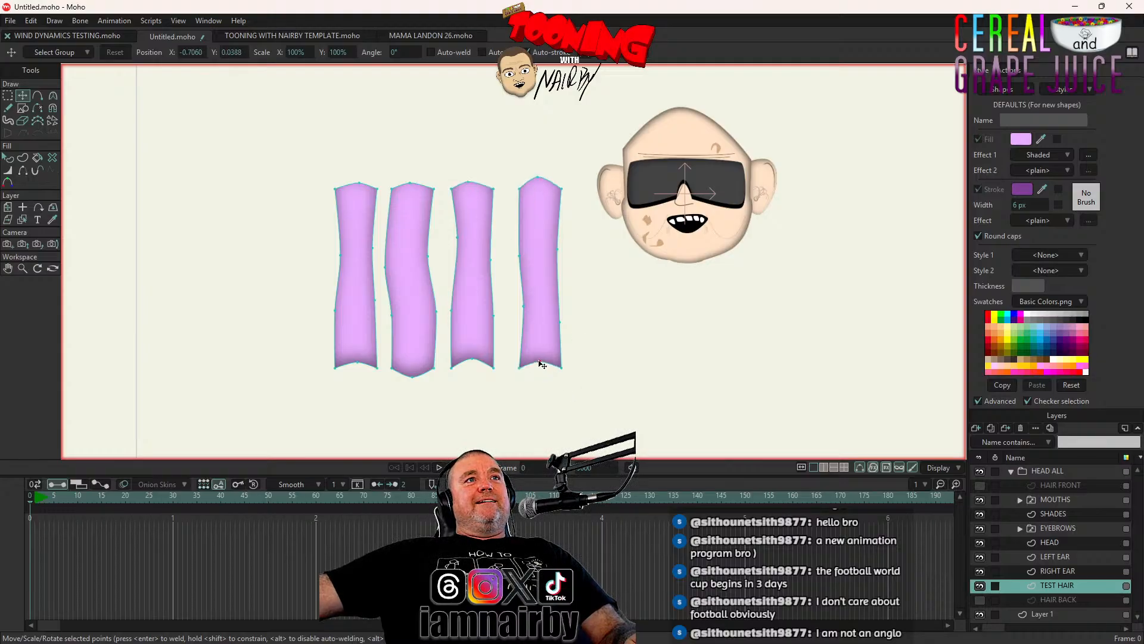
key(ctrl+s)
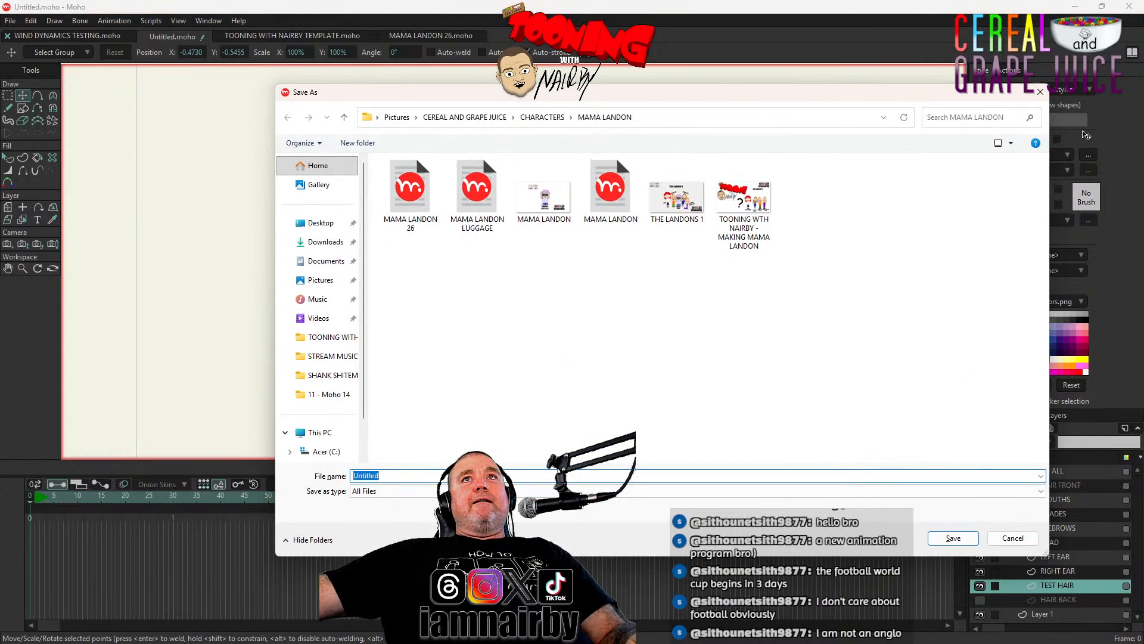
click(1037, 95)
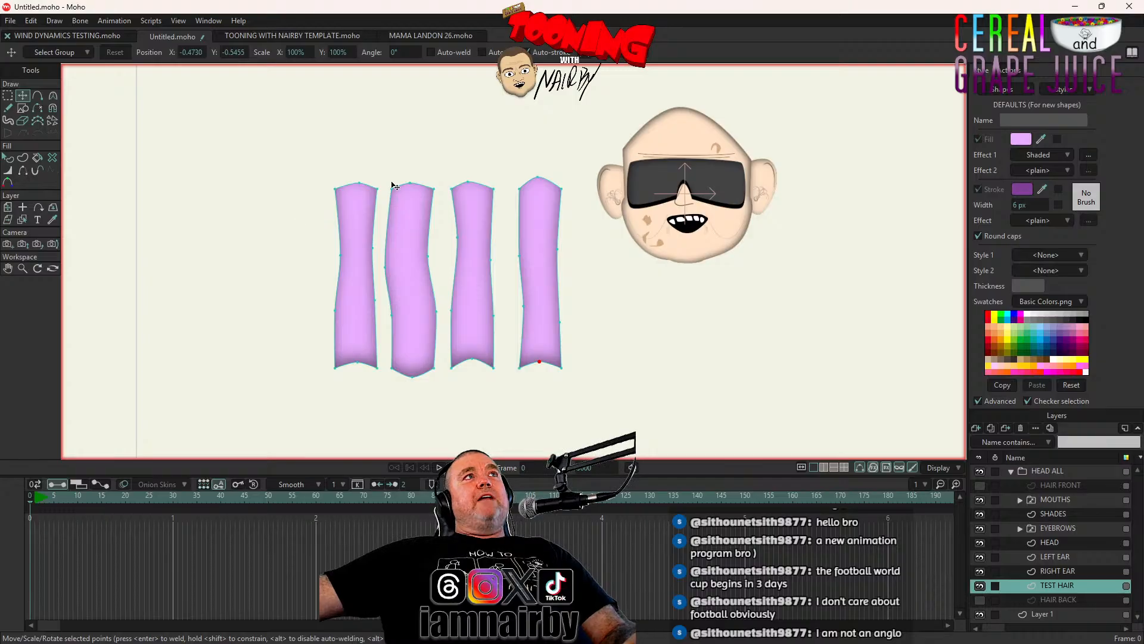
key(ctrl+s)
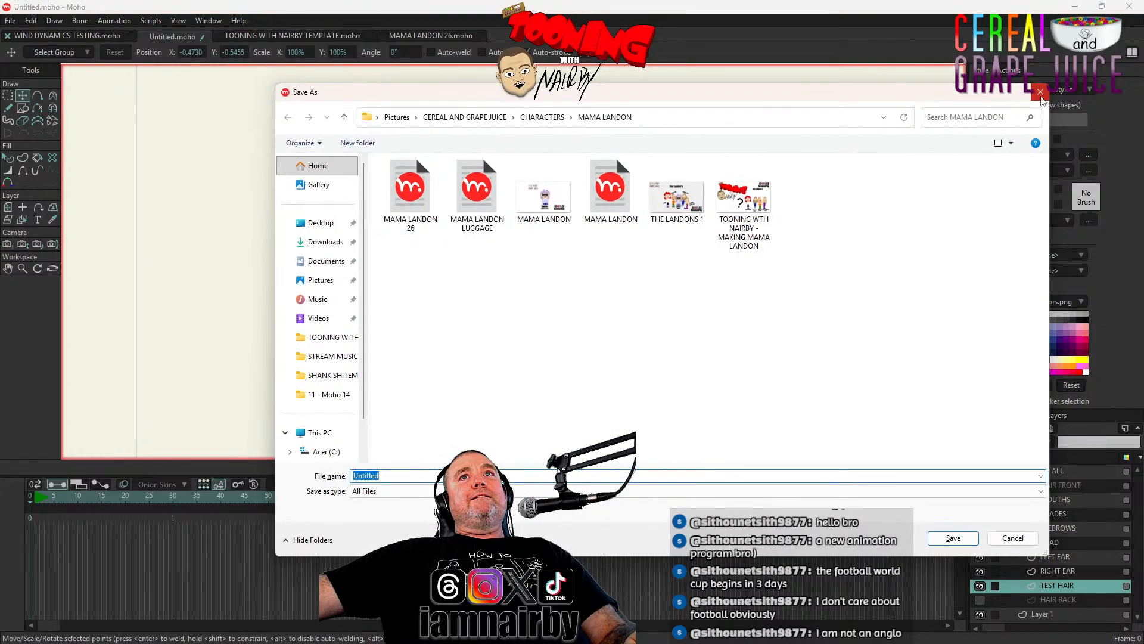
key(Escape)
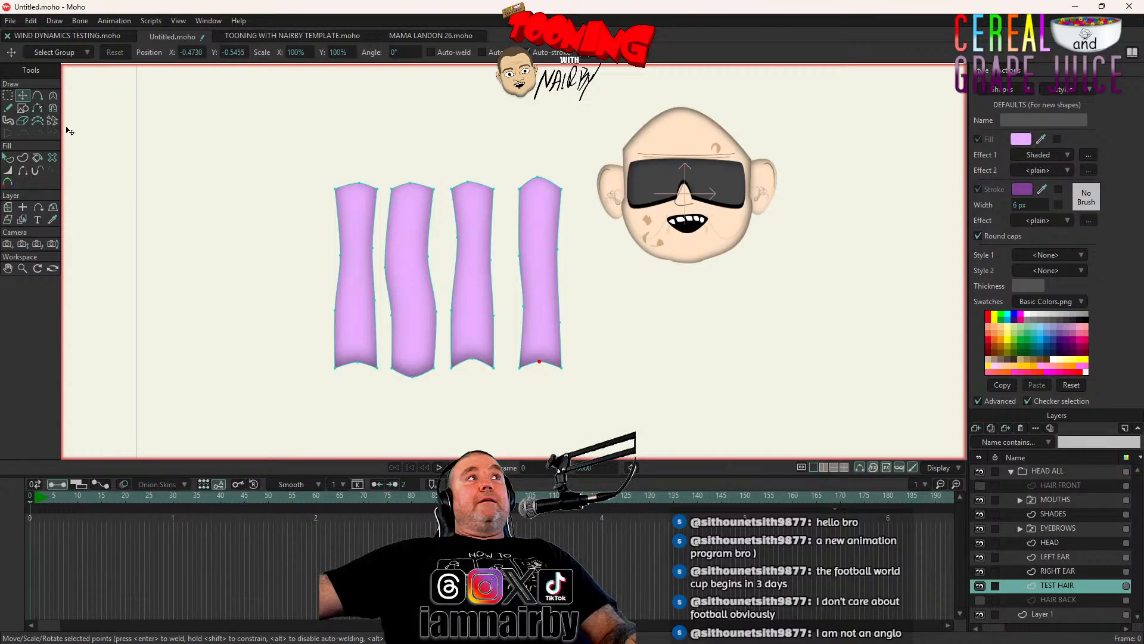
Select all four purple strips and move them together up and to the right, behind the head
click(8, 96)
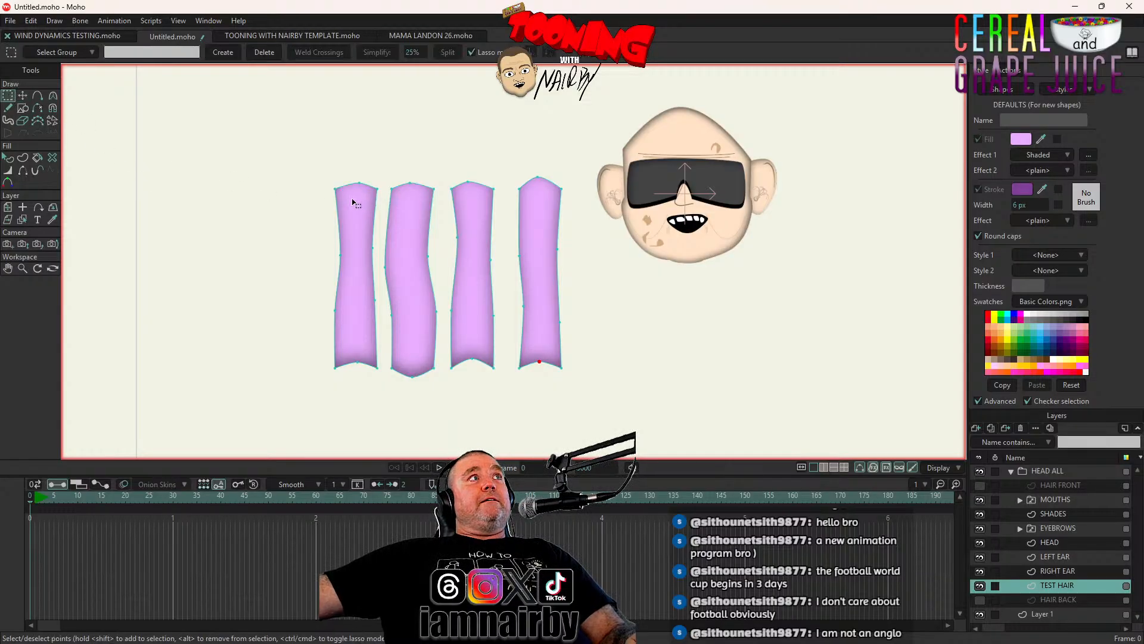
mouse_move(314, 172)
mouse_down()
mouse_move(669, 439)
mouse_move(679, 412)
mouse_up()
mouse_move(243, 127)
mouse_down()
mouse_move(618, 447)
mouse_move(220, 374)
mouse_up()
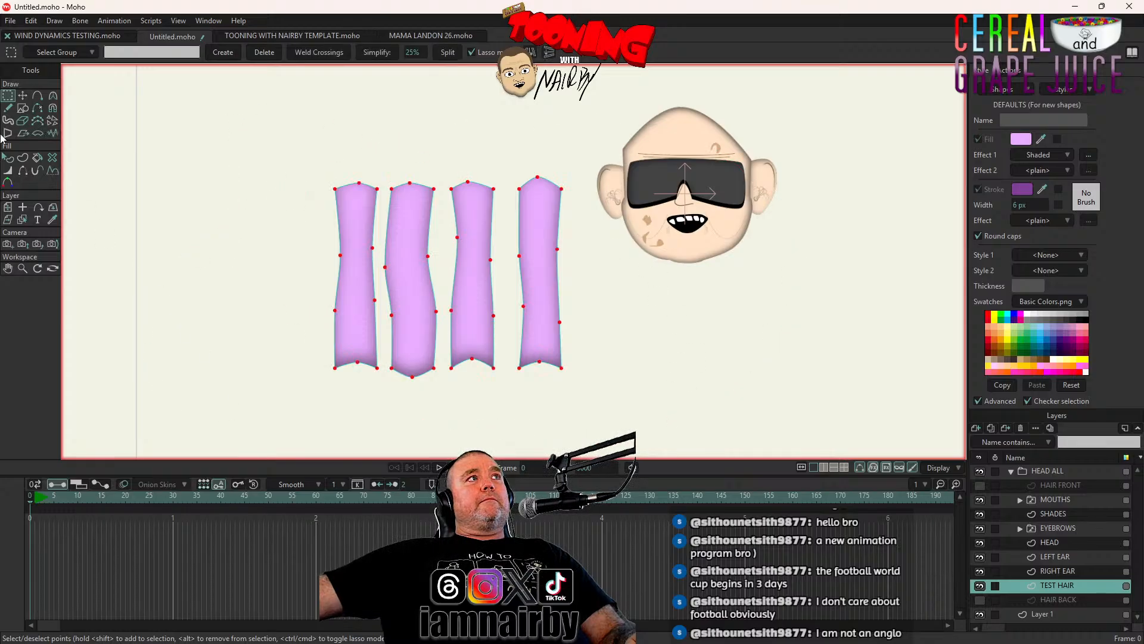
click(22, 95)
mouse_move(238, 240)
mouse_down()
mouse_move(290, 238)
mouse_move(411, 179)
mouse_move(410, 164)
mouse_up()
scroll(799, 221, up, 2)
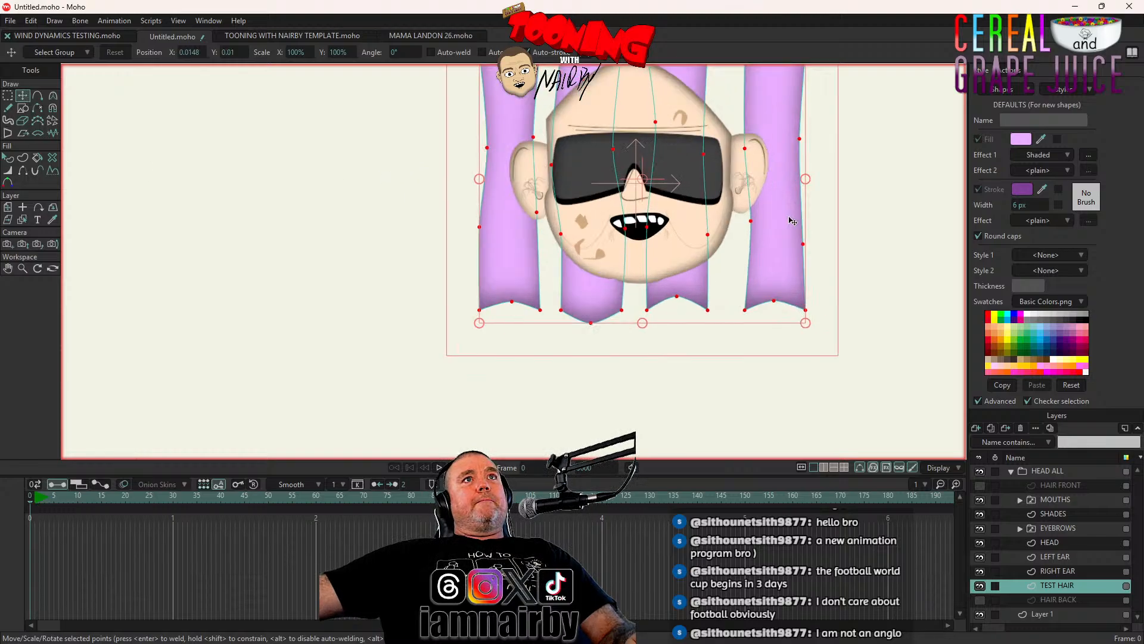
Lower the first strip behind the left ear and shift the second strip slightly down and left behind the head
click(502, 134)
mouse_move(502, 135)
mouse_down()
mouse_move(482, 310)
mouse_move(480, 278)
mouse_up()
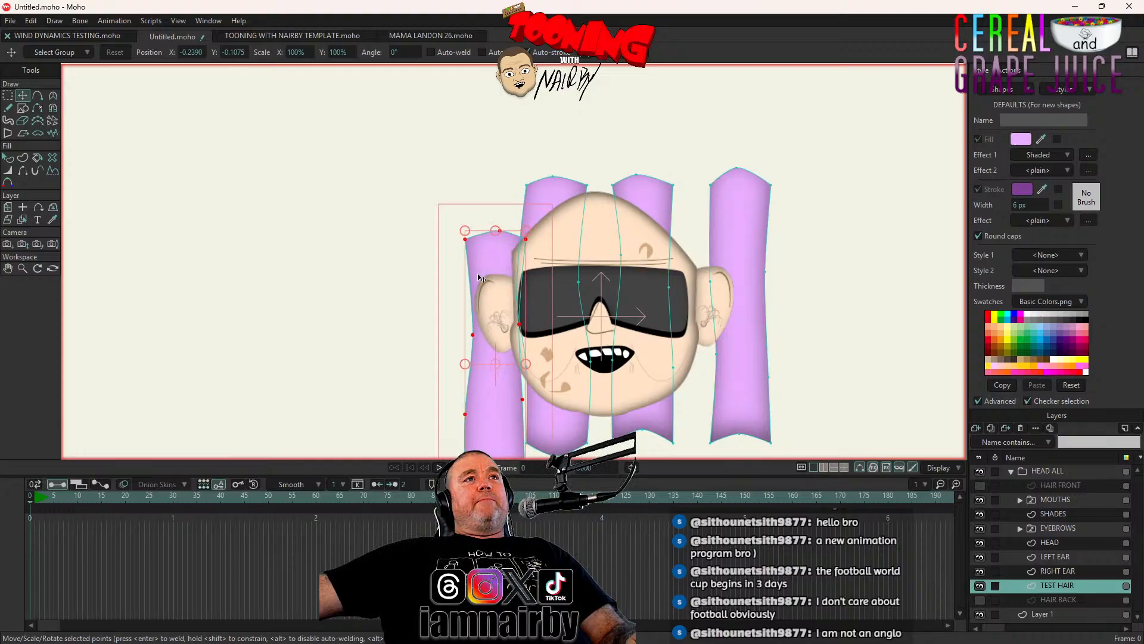
click(560, 196)
drag(404, 181, 399, 191)
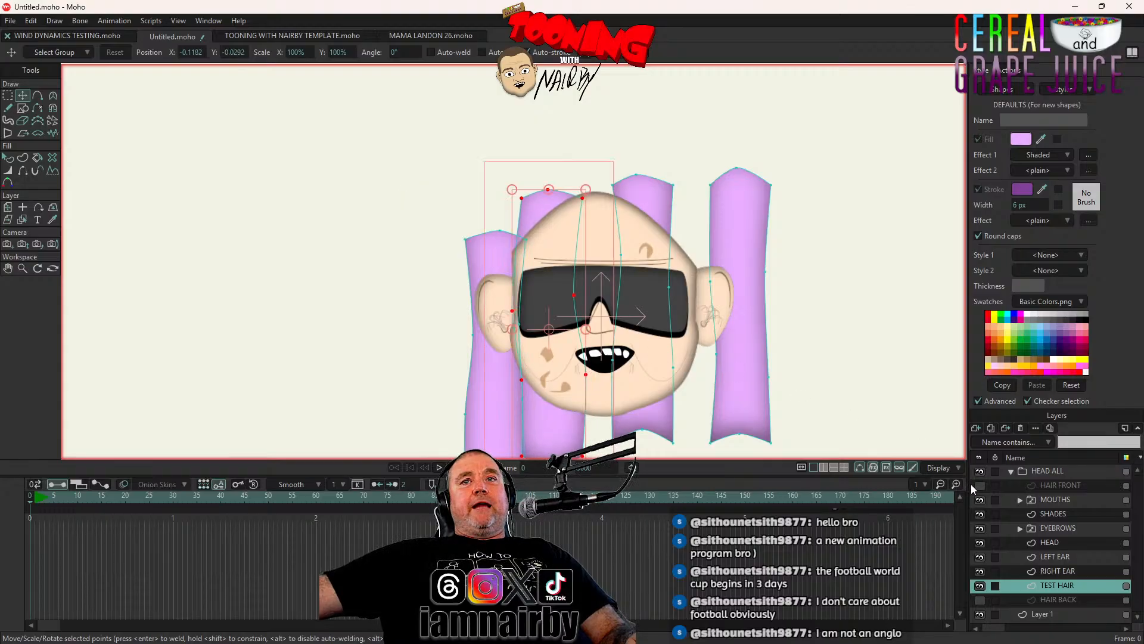
Show the HAIR FRONT layer and nudge the first strip slightly right beneath the left edge of the front hair
click(980, 485)
click(860, 466)
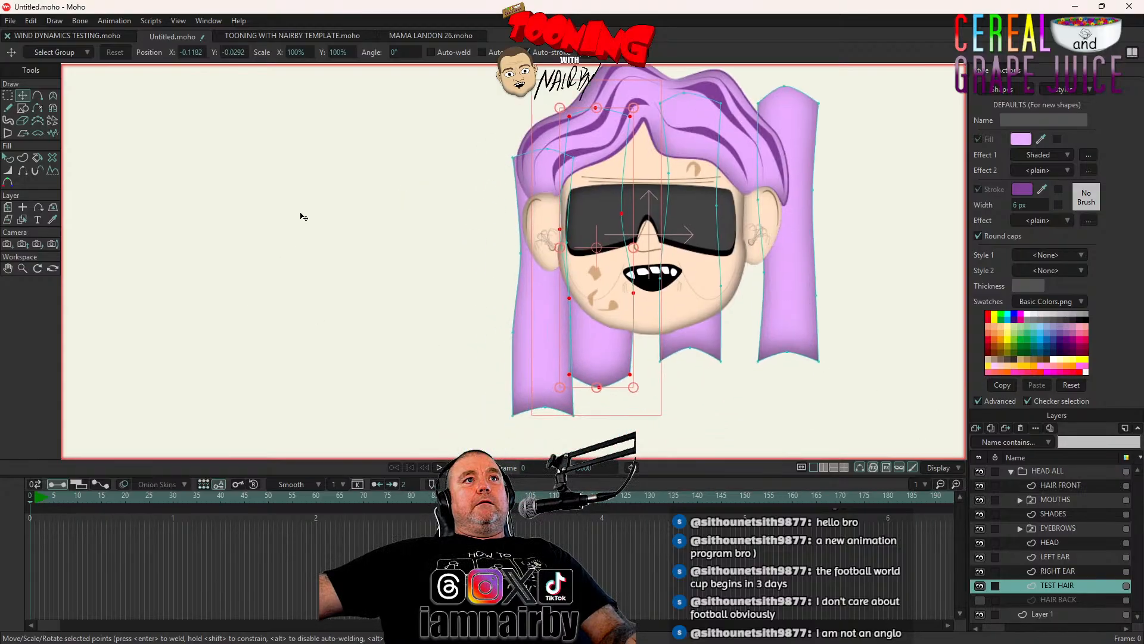
scroll(572, 325, down, 1)
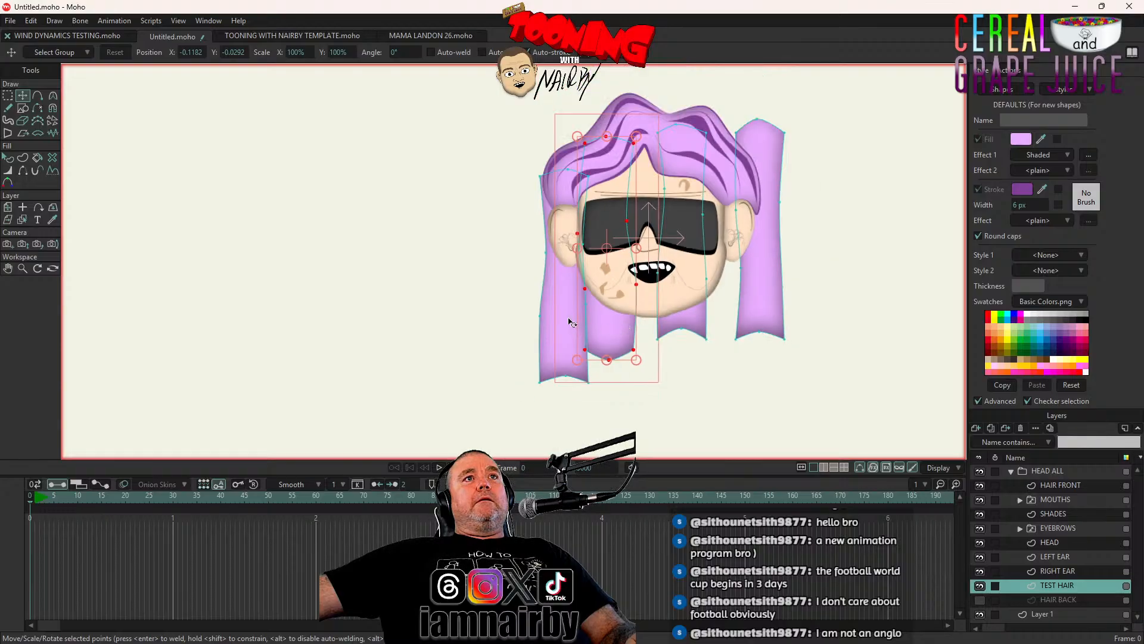
double_click(548, 341)
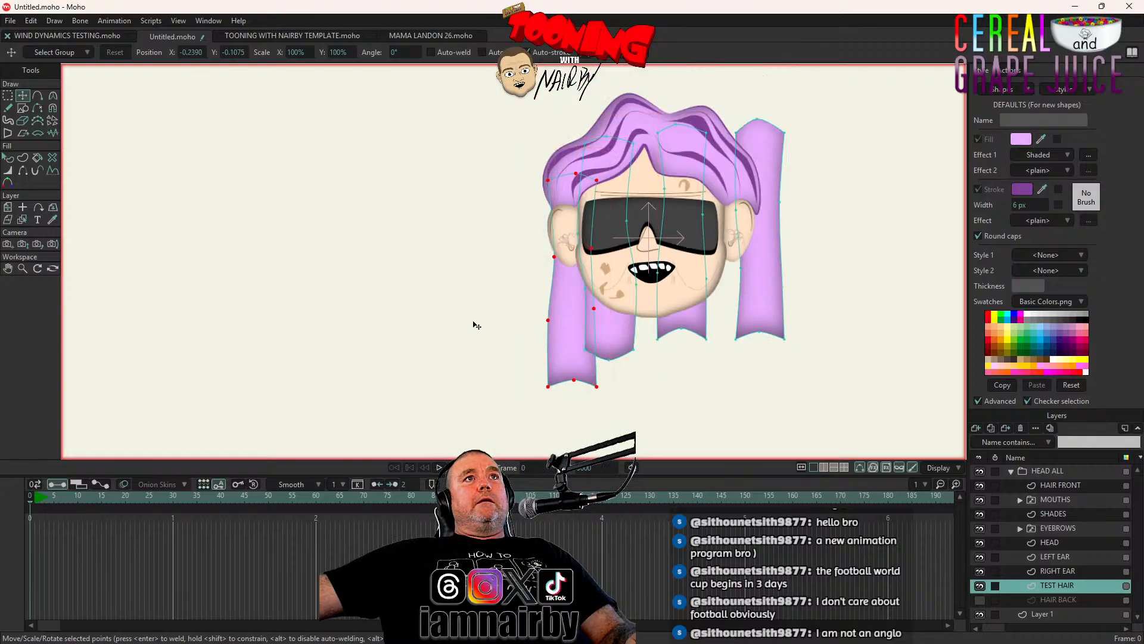
Move the third strip right and down, and the fourth strip left and down, beneath the right edge of the front hair
double_click(698, 317)
drag(759, 382, 799, 385)
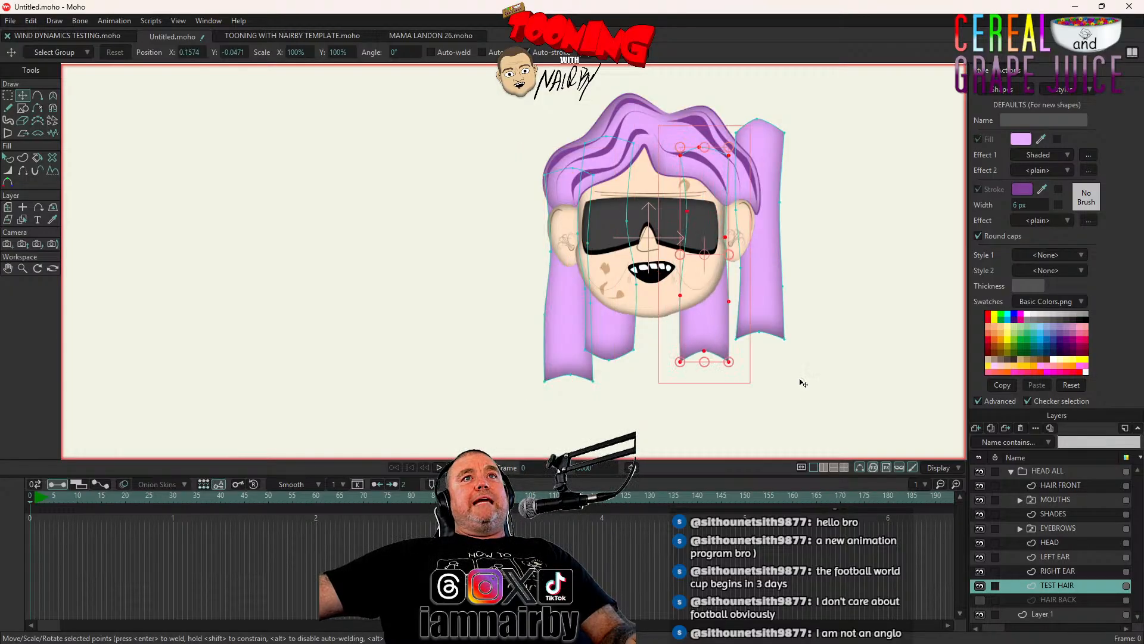
drag(707, 339, 736, 349)
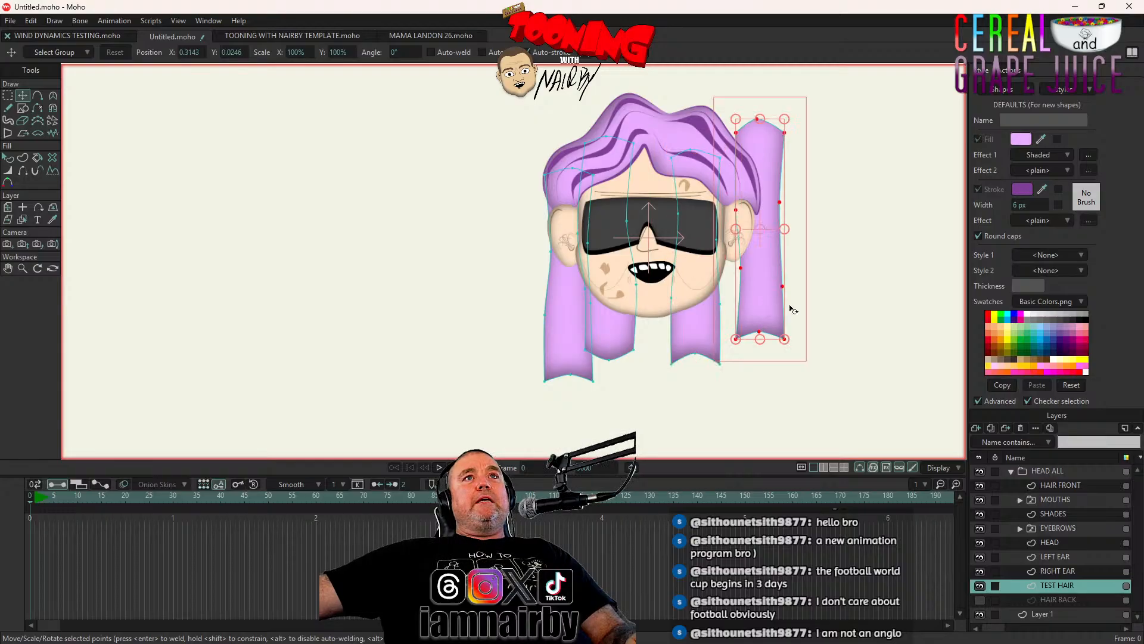
drag(862, 329, 856, 328)
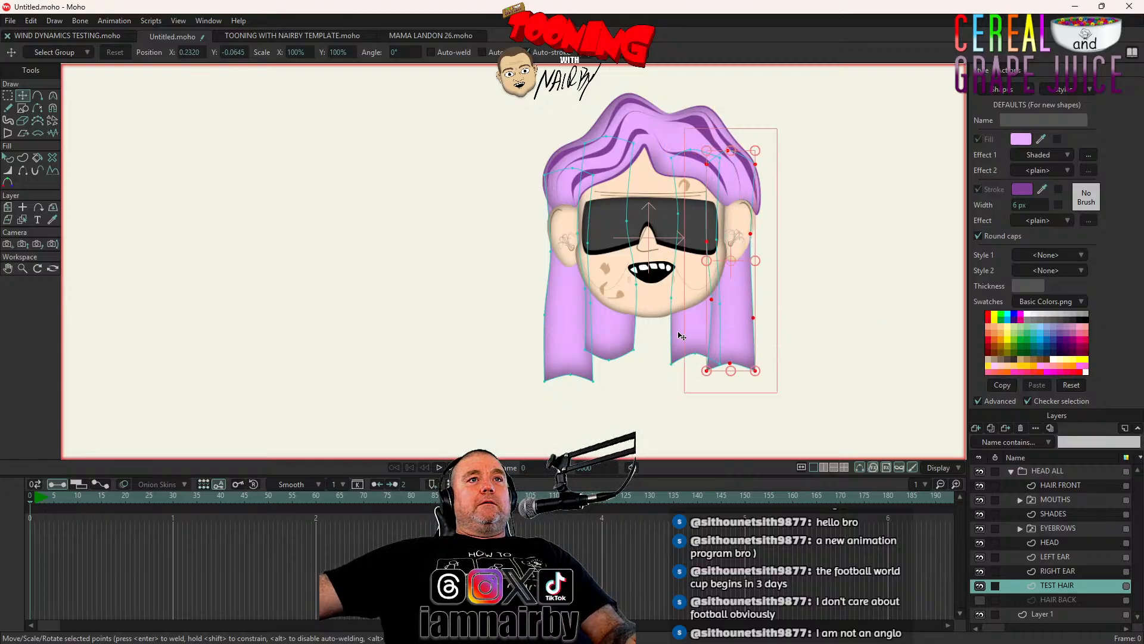
Fine-tune the third strip slightly left and down so it just overlaps the fourth, at about X 0.12, Y -0.08
key(ctrl+z)
key(ctrl+z)
key(ctrl+z)
key(ctrl+z)
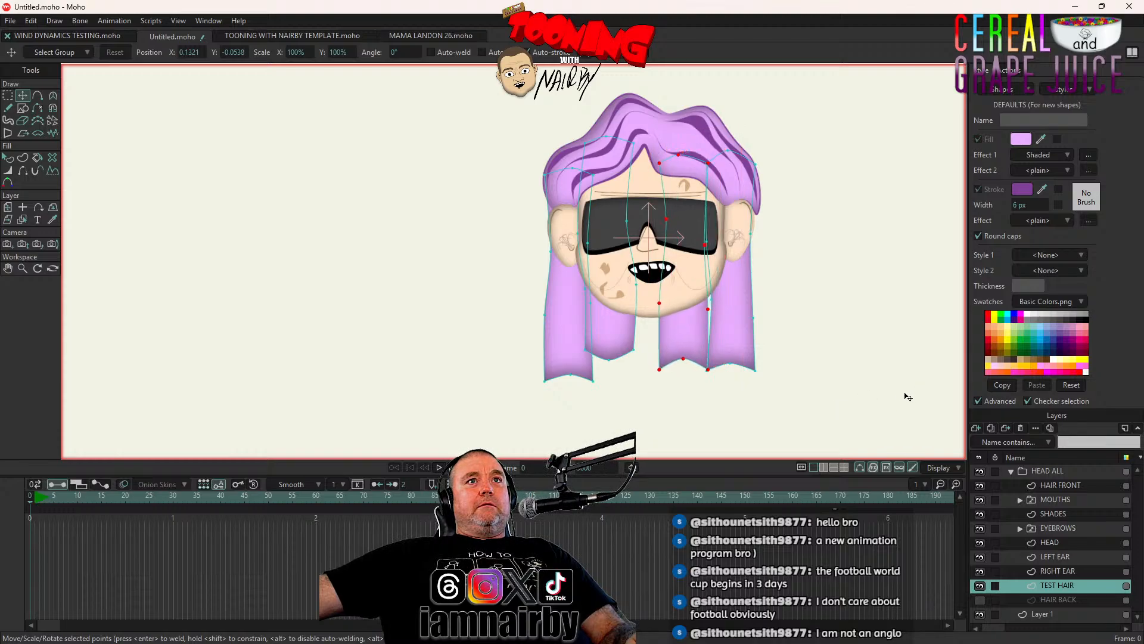
drag(907, 397, 913, 399)
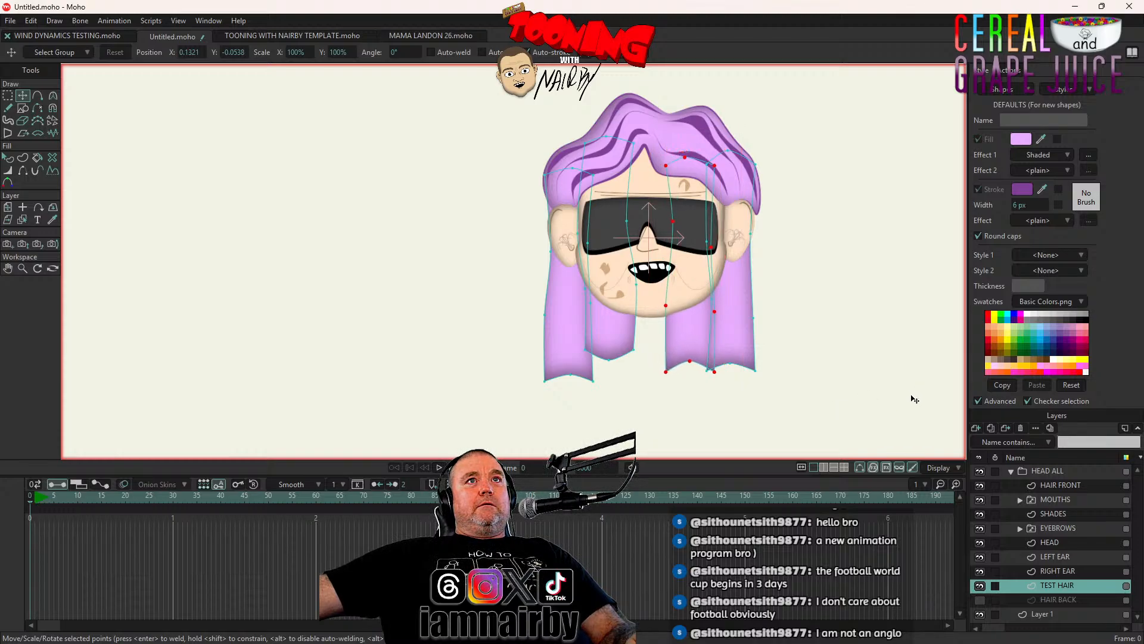
drag(915, 399, 914, 398)
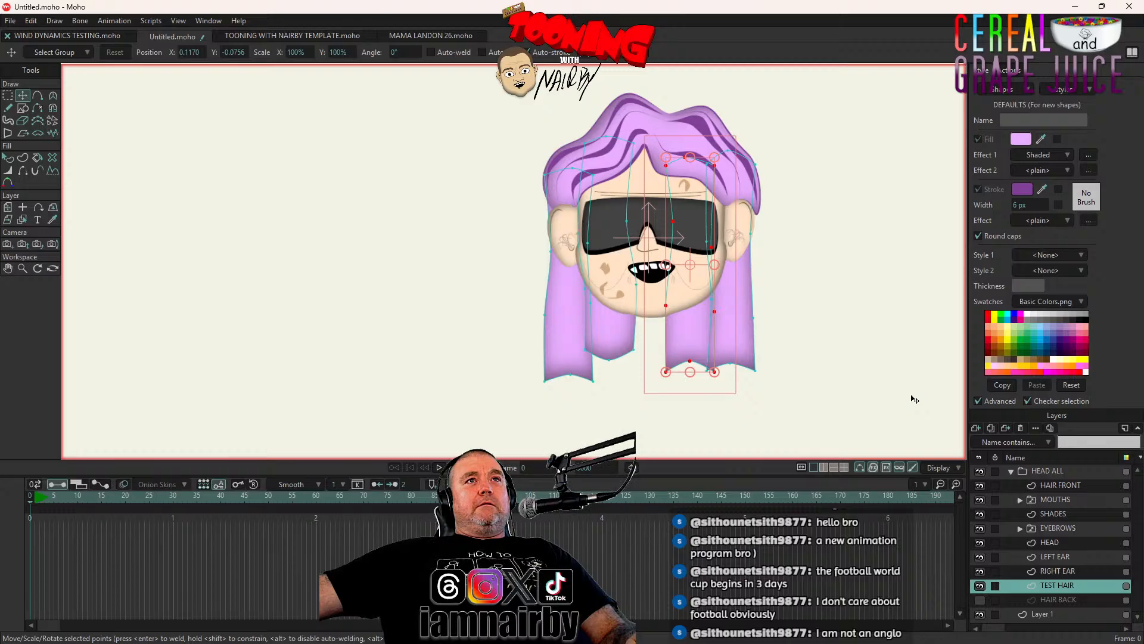
Save the document as MAMA LANDON HAIR DYNAMICS TEST in the MAMA LANDON folder
key(ctrl+s)
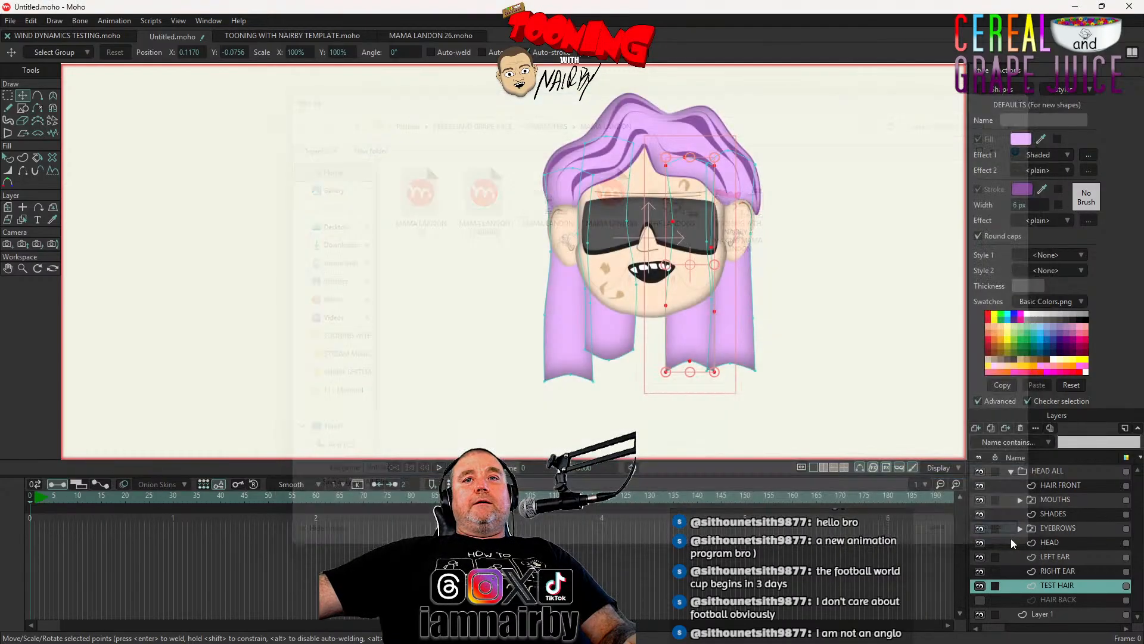
click(1011, 538)
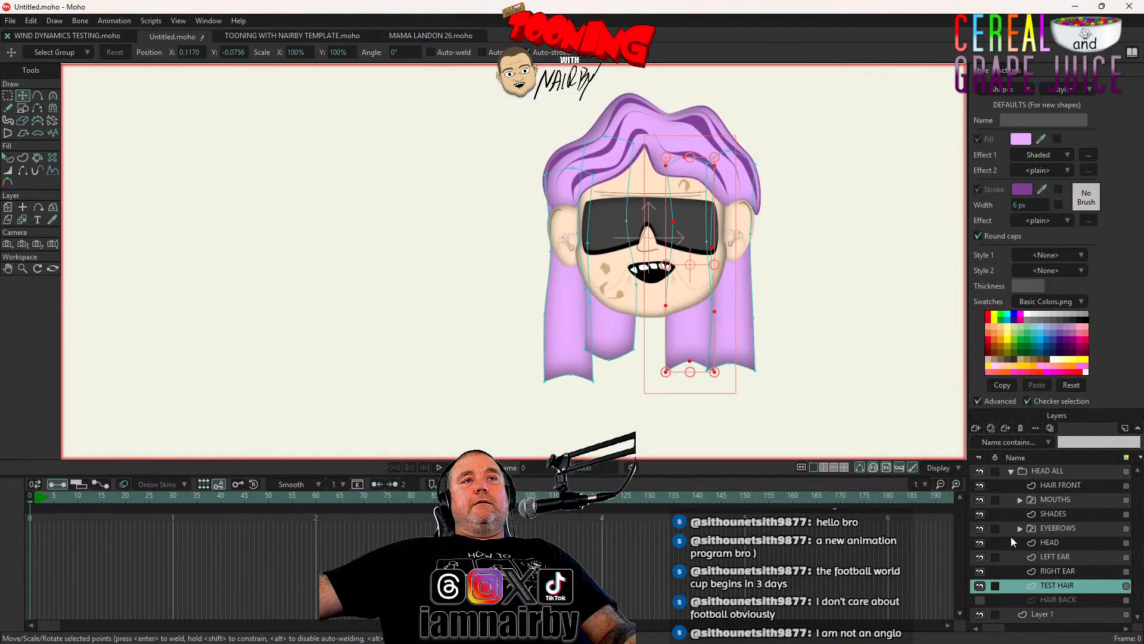
key(ctrl+s)
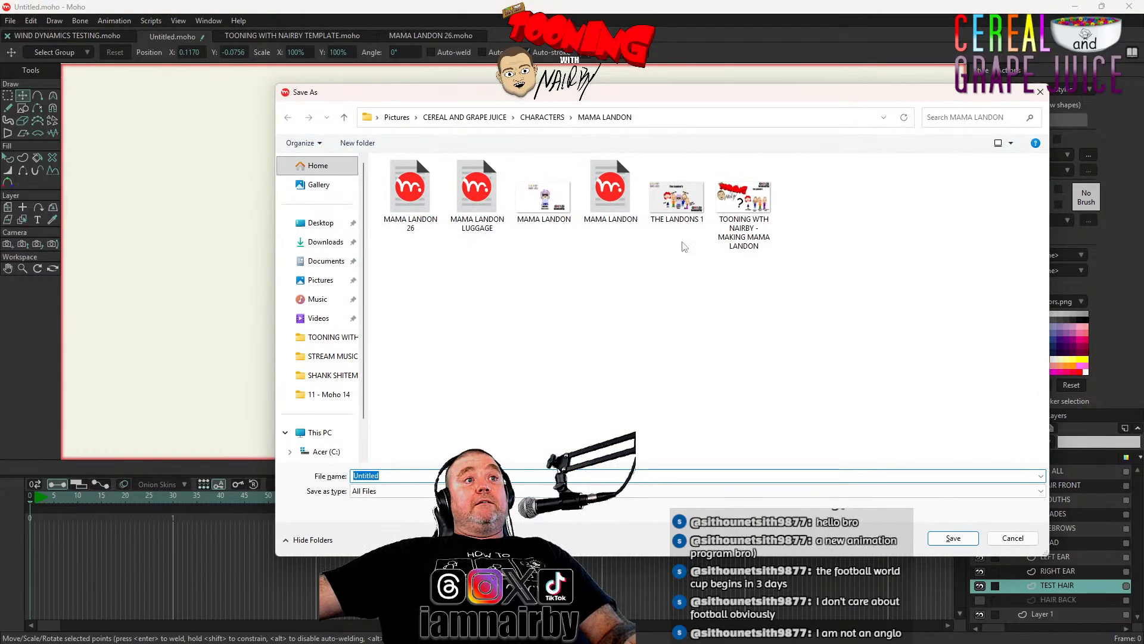
text(M)
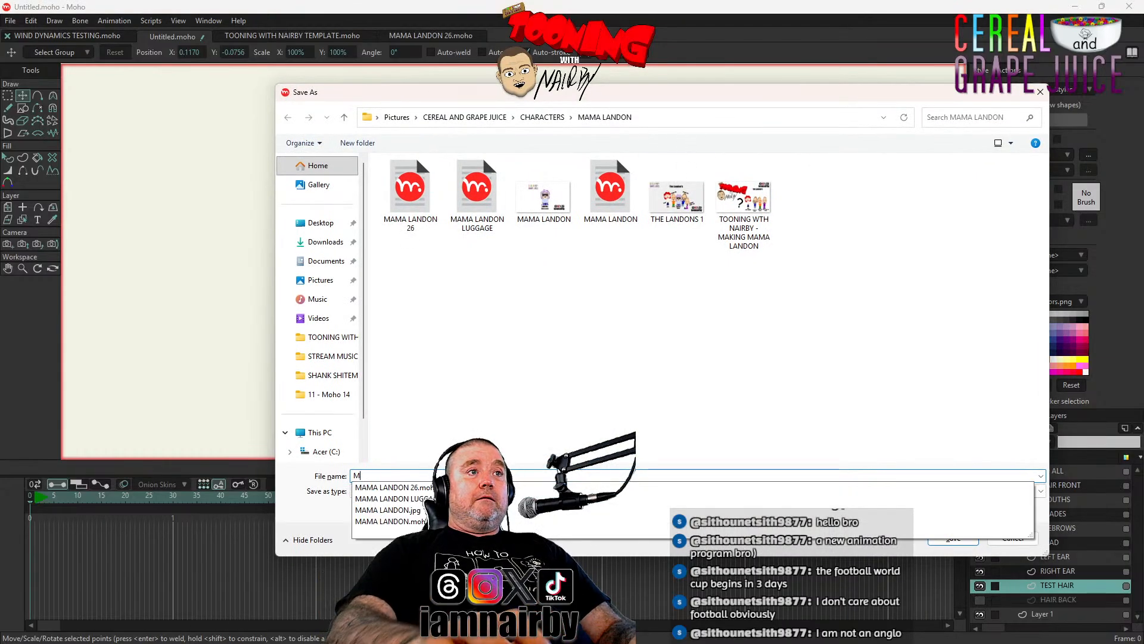
text(M)
key(BackSpace)
text(AMA L)
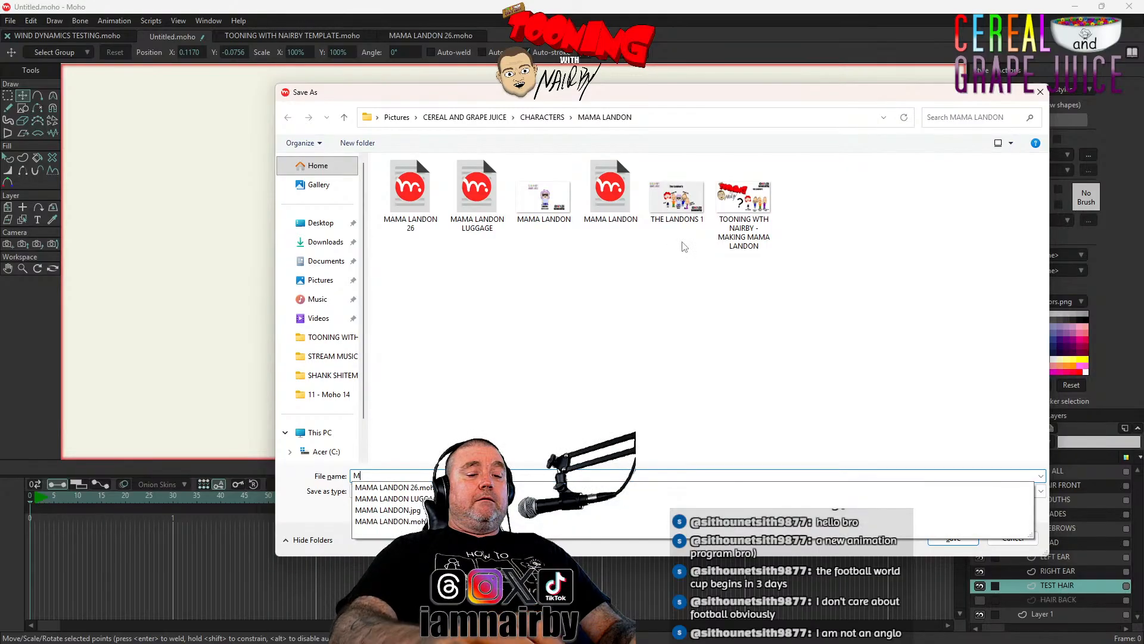
text(ANDON )
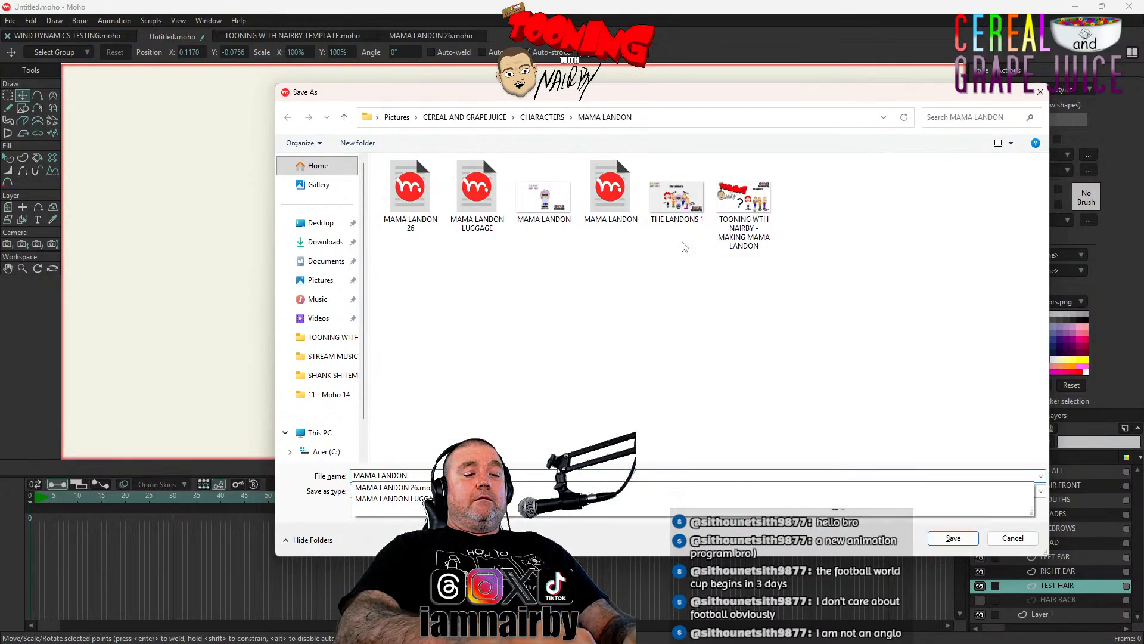
text(HAIR DYN)
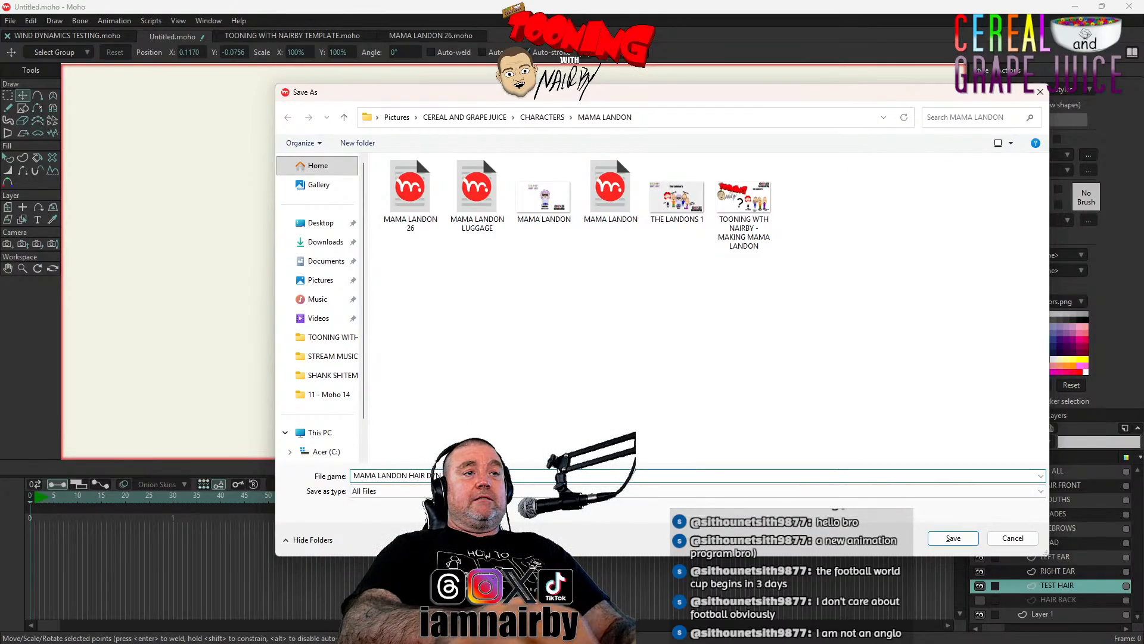
text(AMICS TEST)
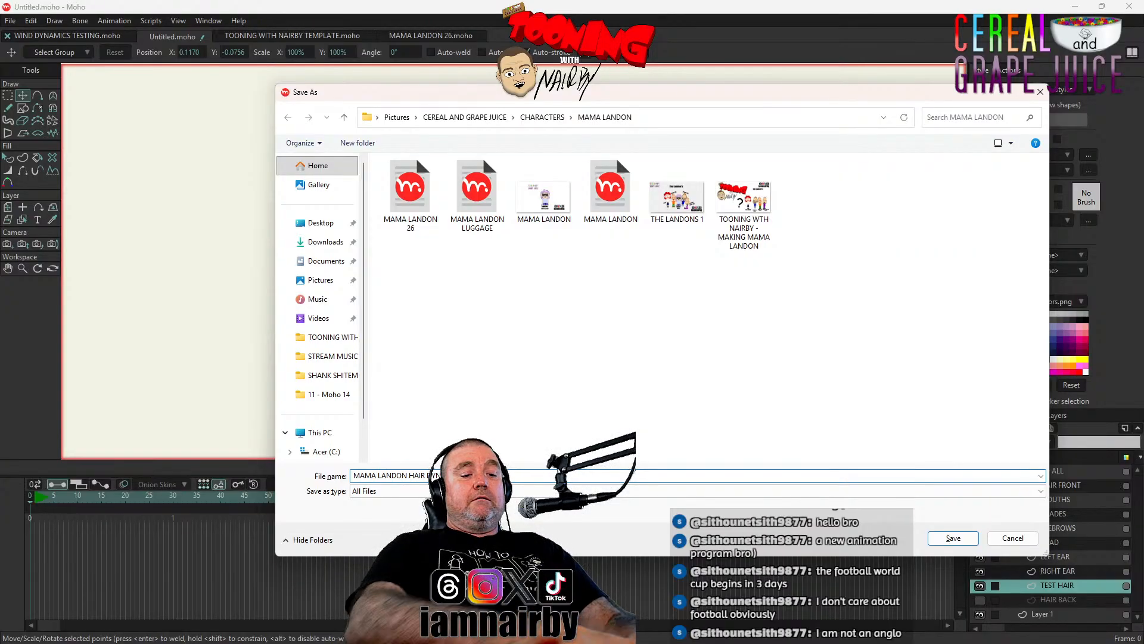
key(Return)
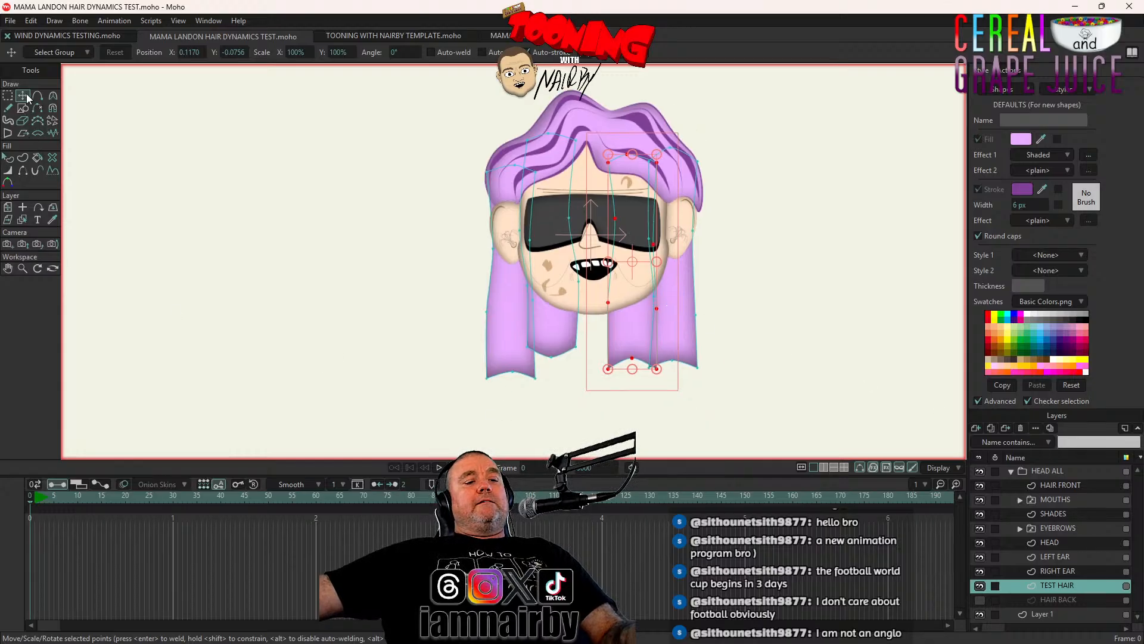
Center all the hair points at X 0, Y 0 and move the TEST HAIR layer down to sit beneath the front hair
key(ctrl+a)
click(193, 52)
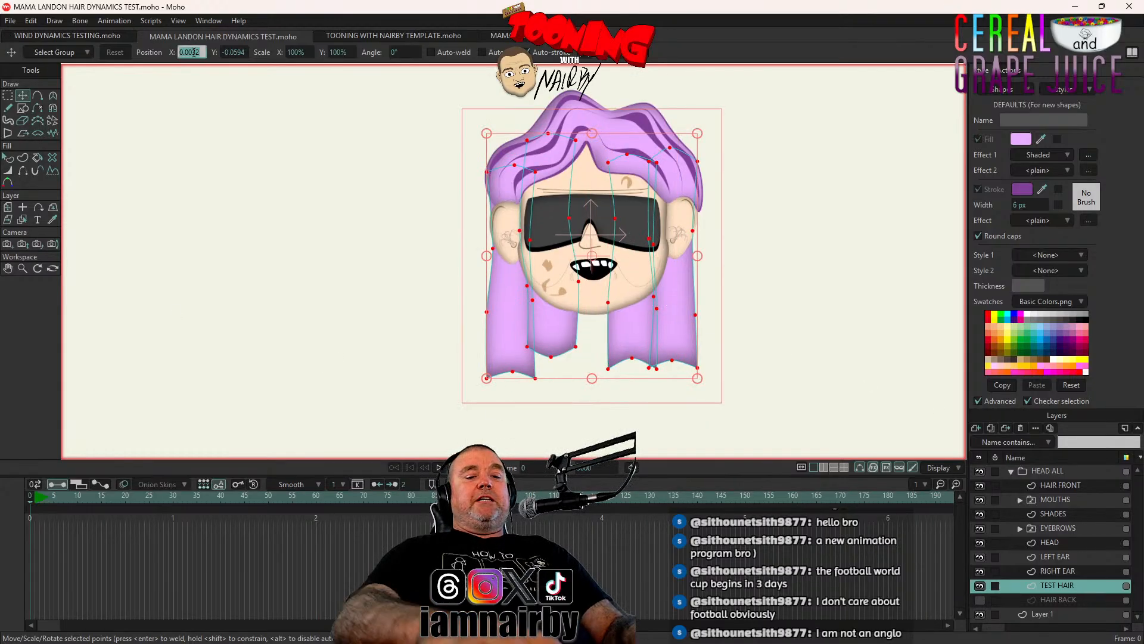
text(0)
key(Tab)
text(0)
key(Return)
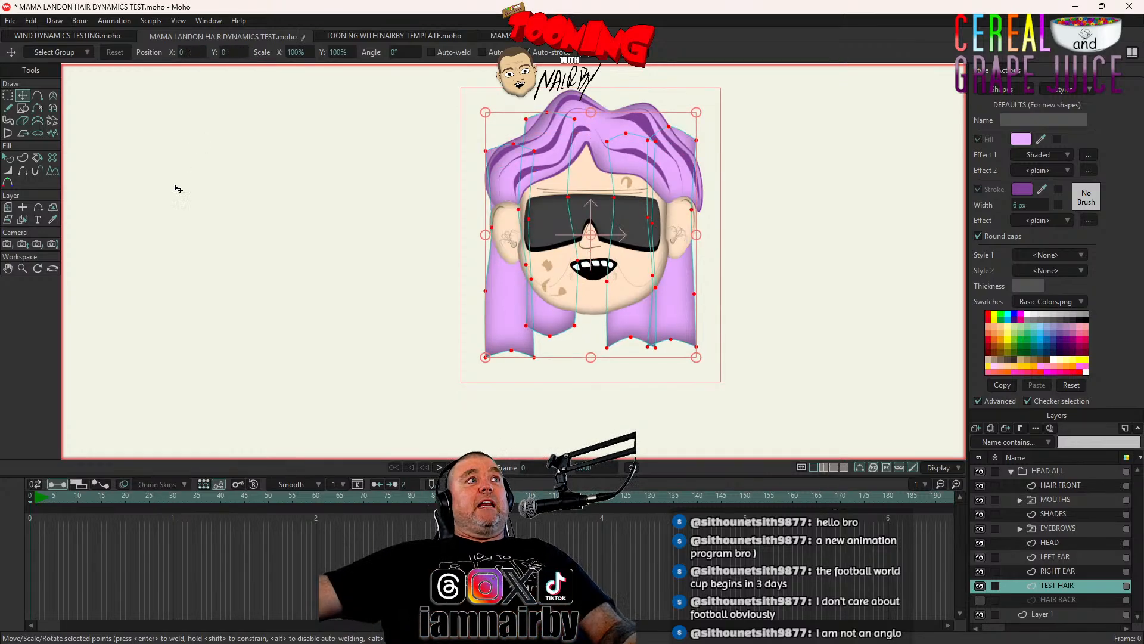
click(7, 208)
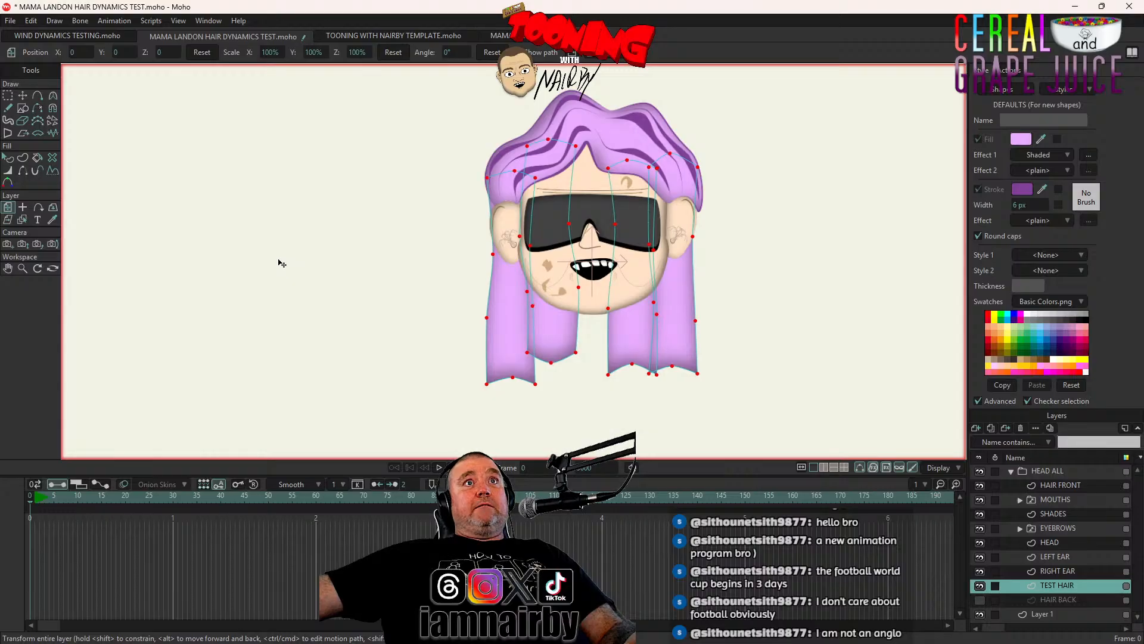
click(517, 322)
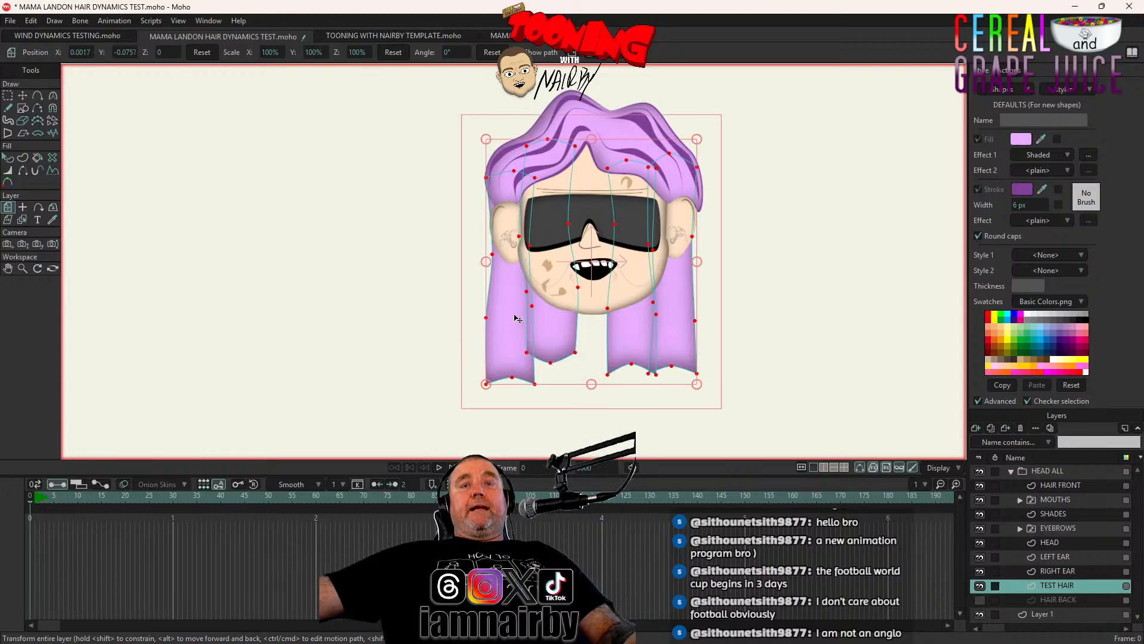
Add a bone layer named TEST HAIR above the strips' layer and nest the TEST HAIR vector layer inside it
click(1070, 572)
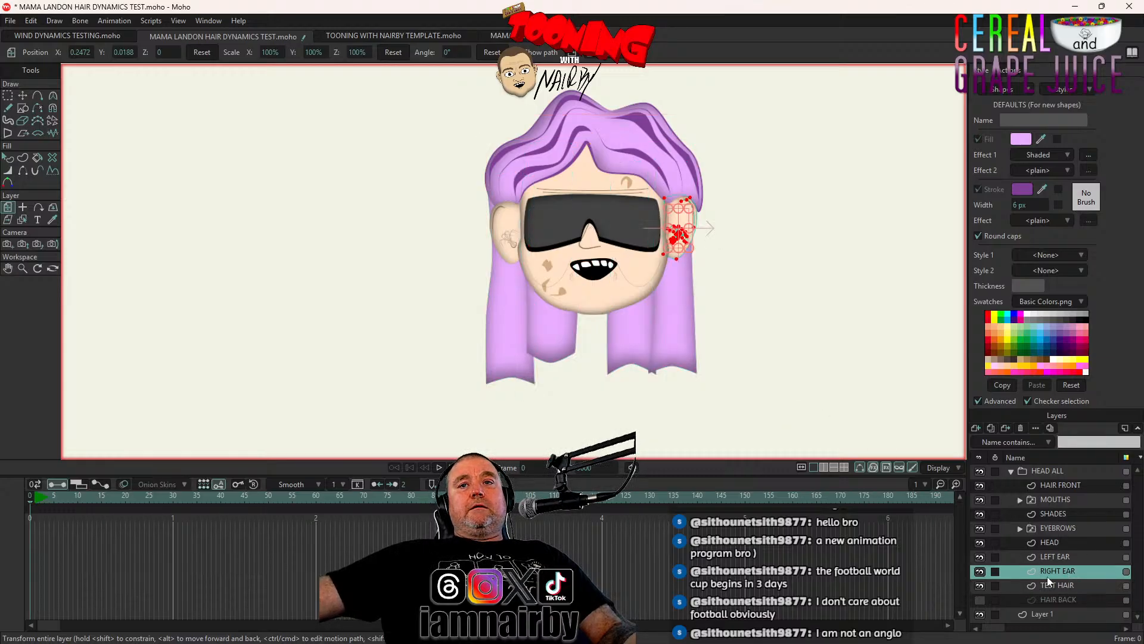
click(1049, 586)
click(975, 429)
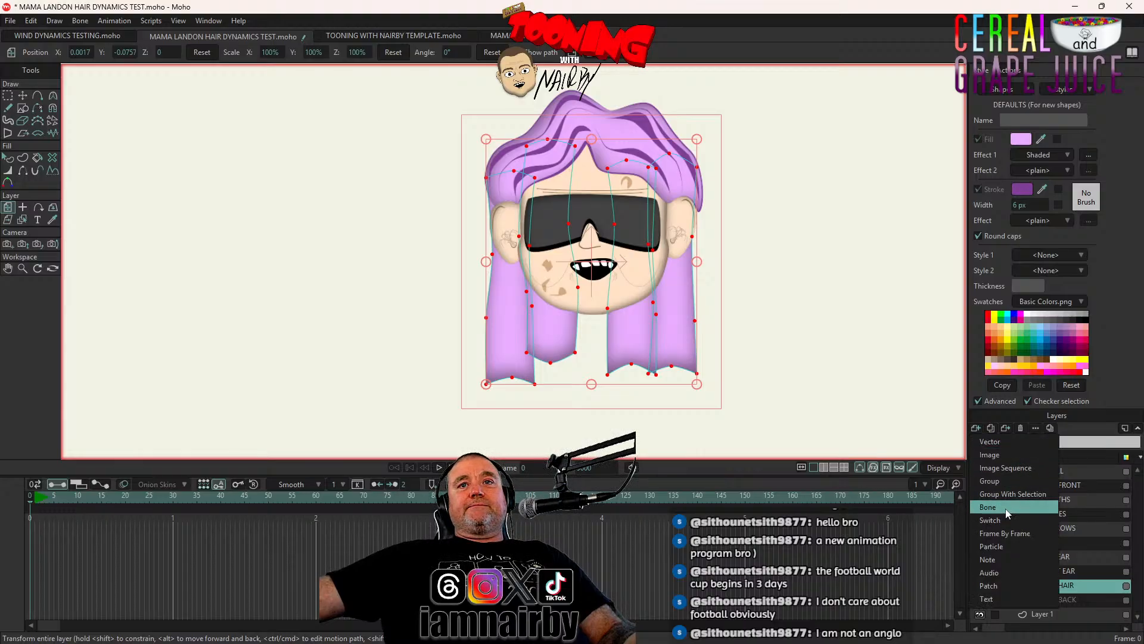
key(Return)
double_click(1067, 587)
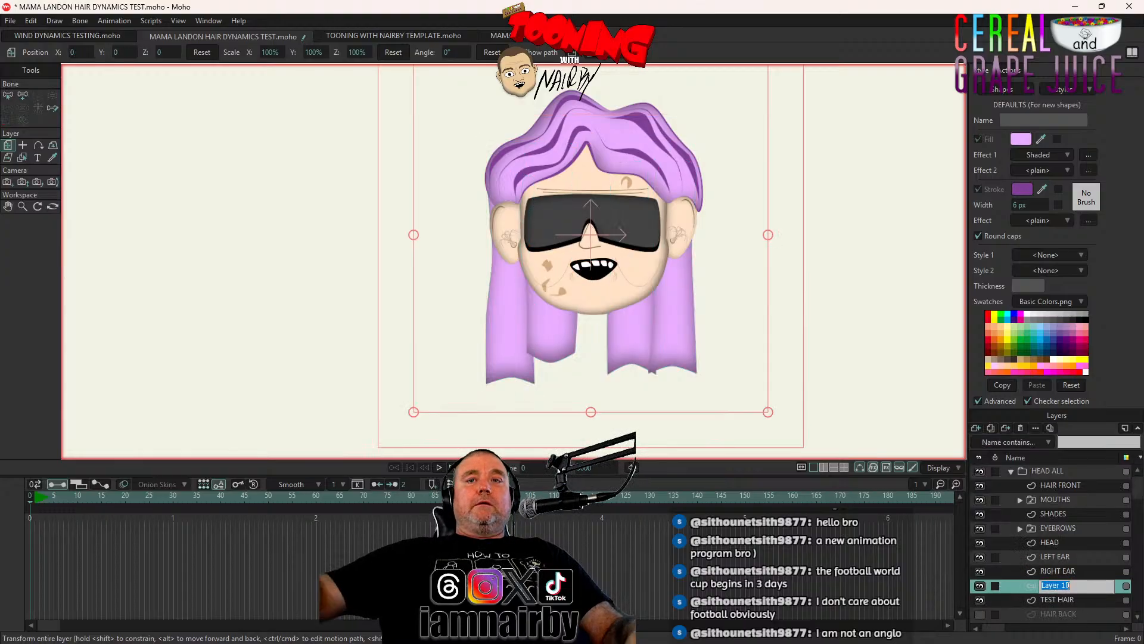
text(TEST HAIR)
key(Return)
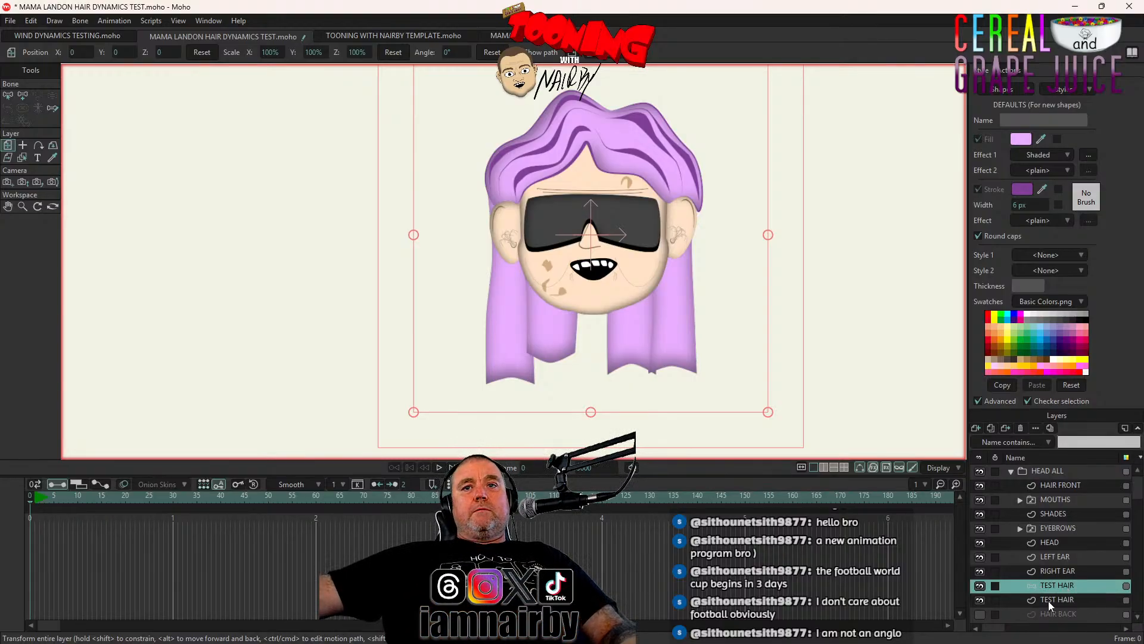
drag(1049, 599, 1070, 588)
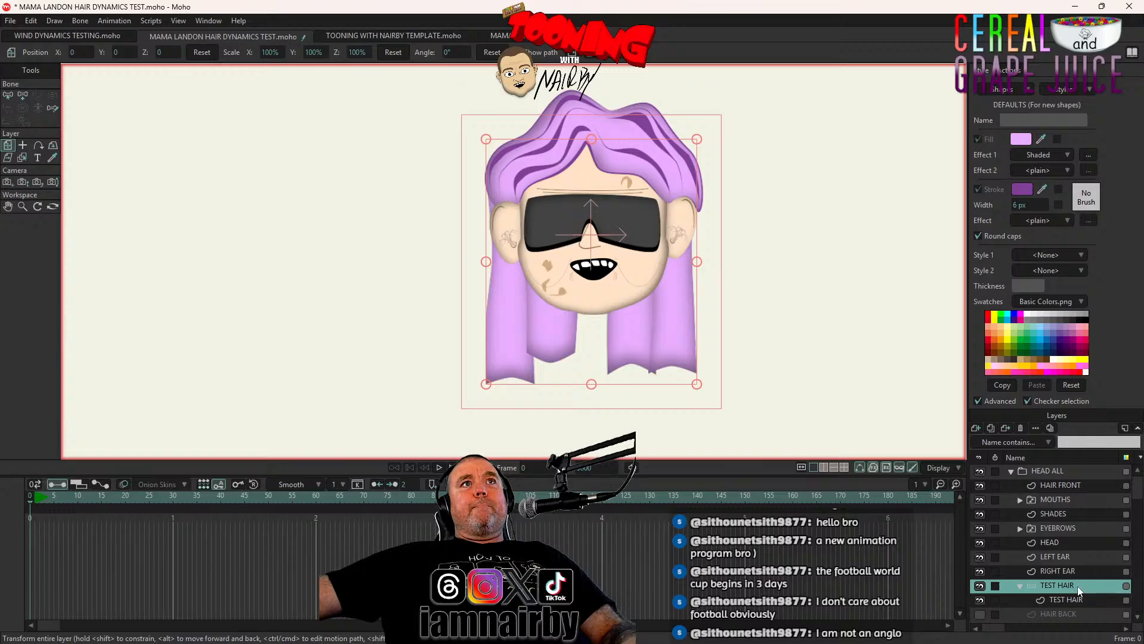
Hide the HEAD, EYEBROWS, SHADES, MOUTHS, LEFT EAR and RIGHT EAR layers
click(979, 542)
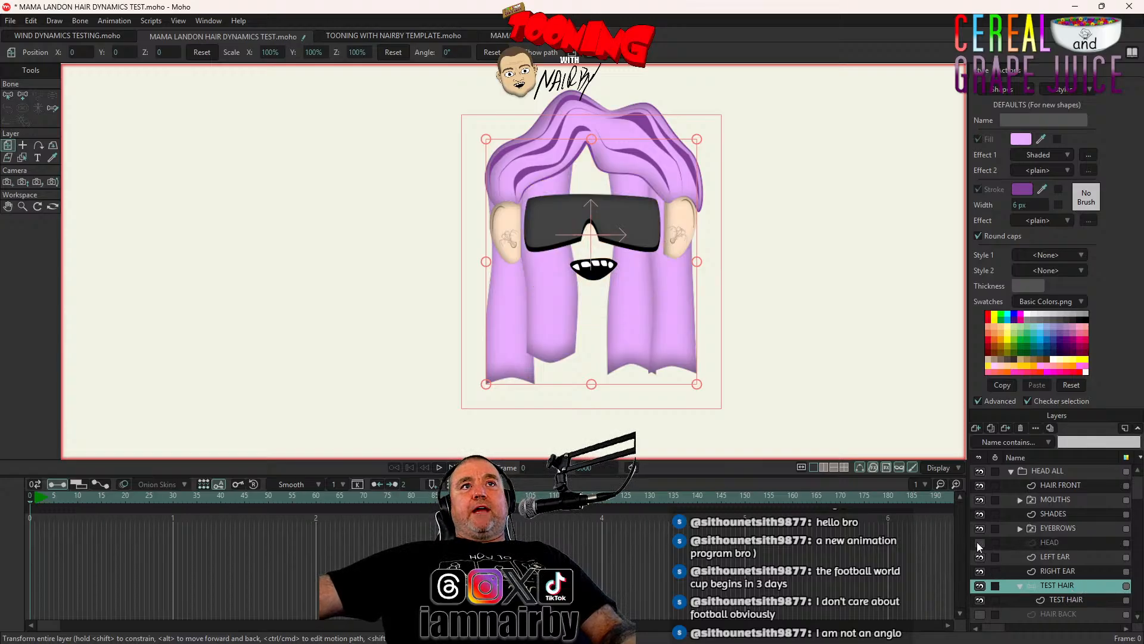
click(979, 528)
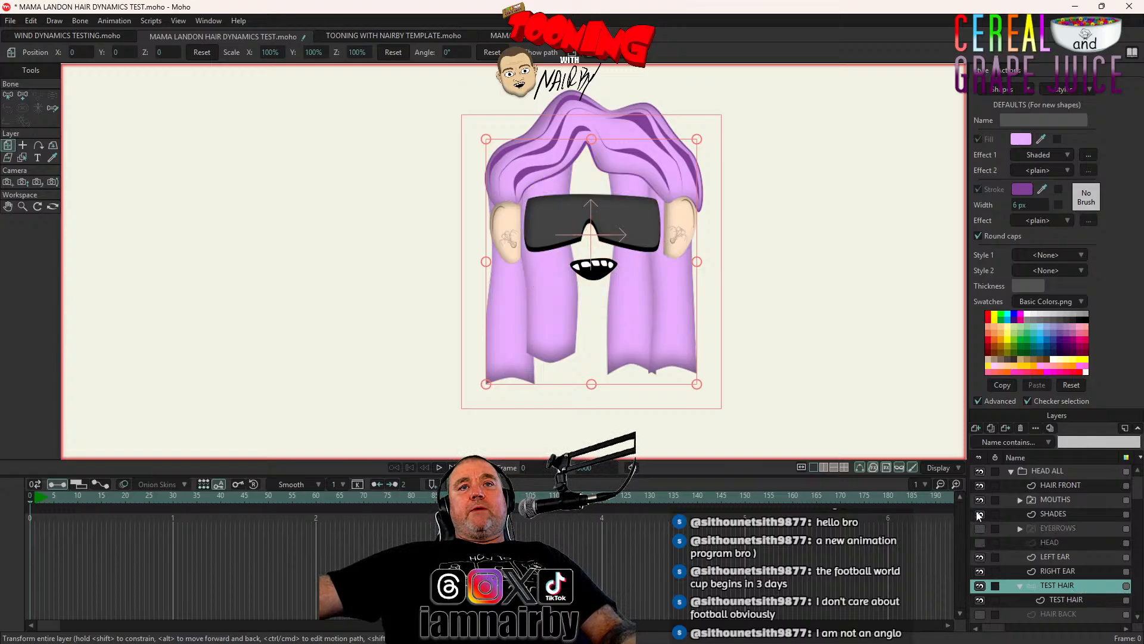
click(977, 514)
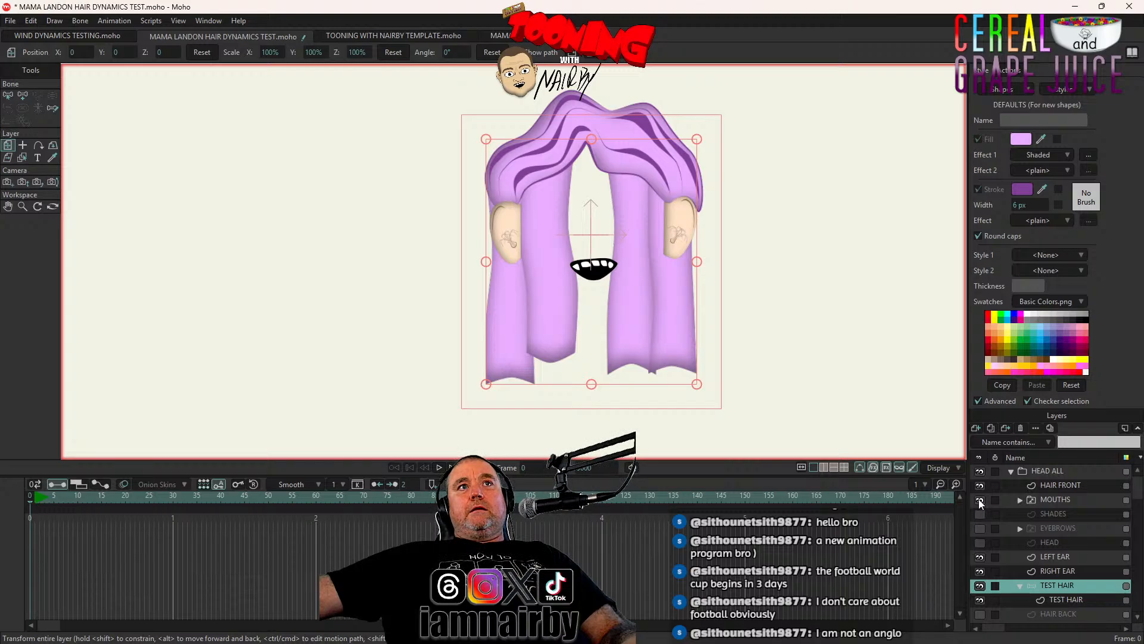
click(980, 499)
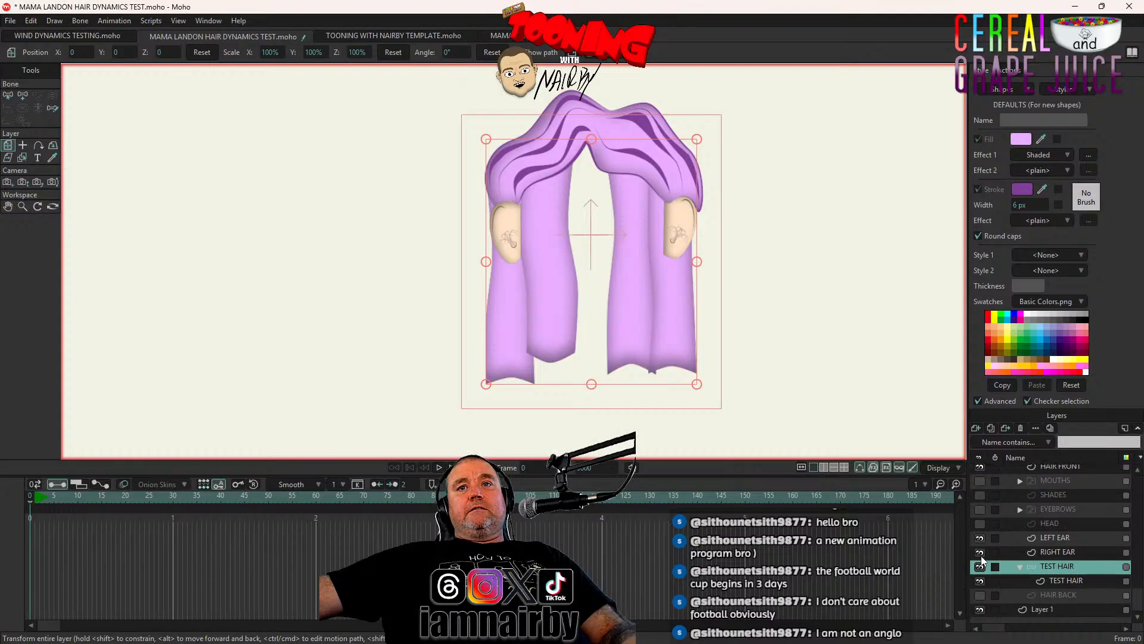
click(979, 556)
click(979, 571)
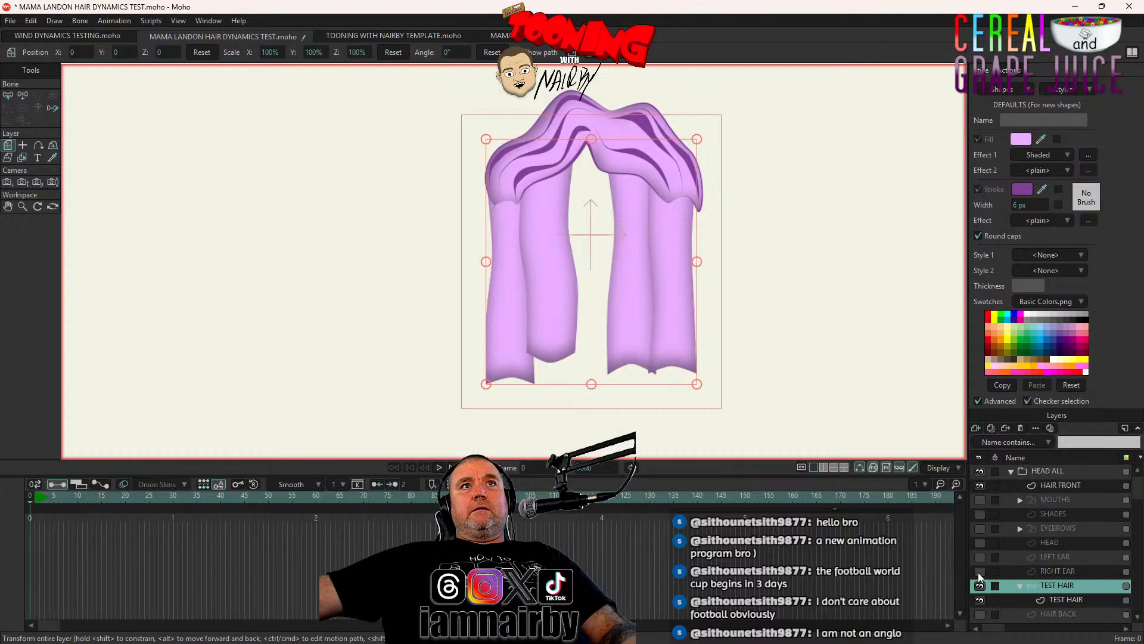
Hide the HAIR FRONT layer and add a short root bone above the hair strands on the TEST HAIR bone layer
click(979, 486)
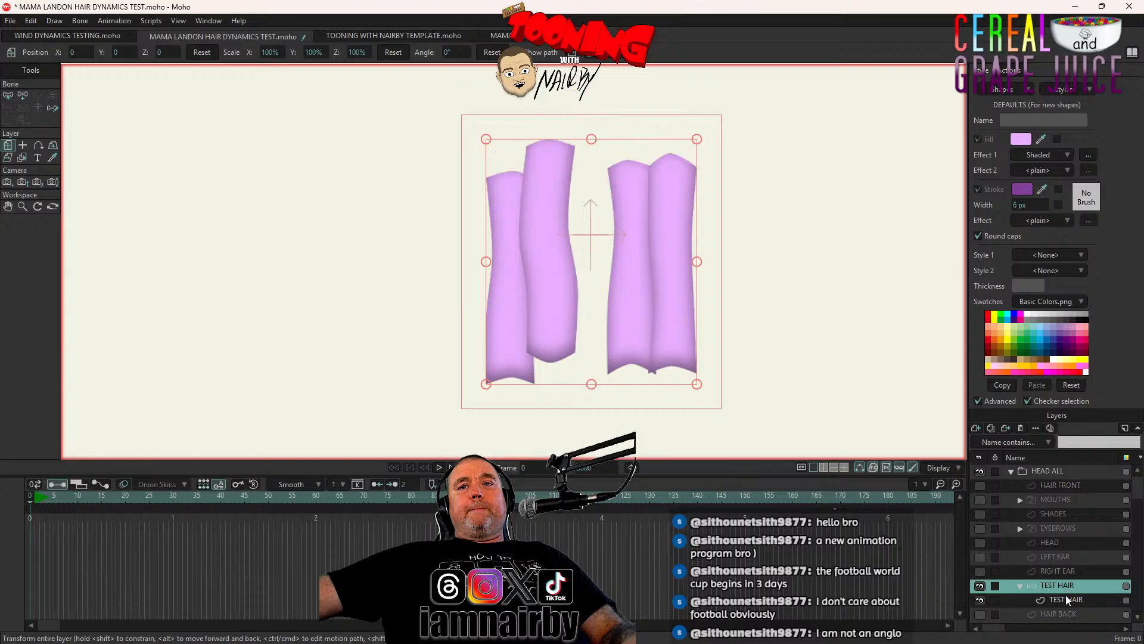
scroll(1067, 599, down, 1)
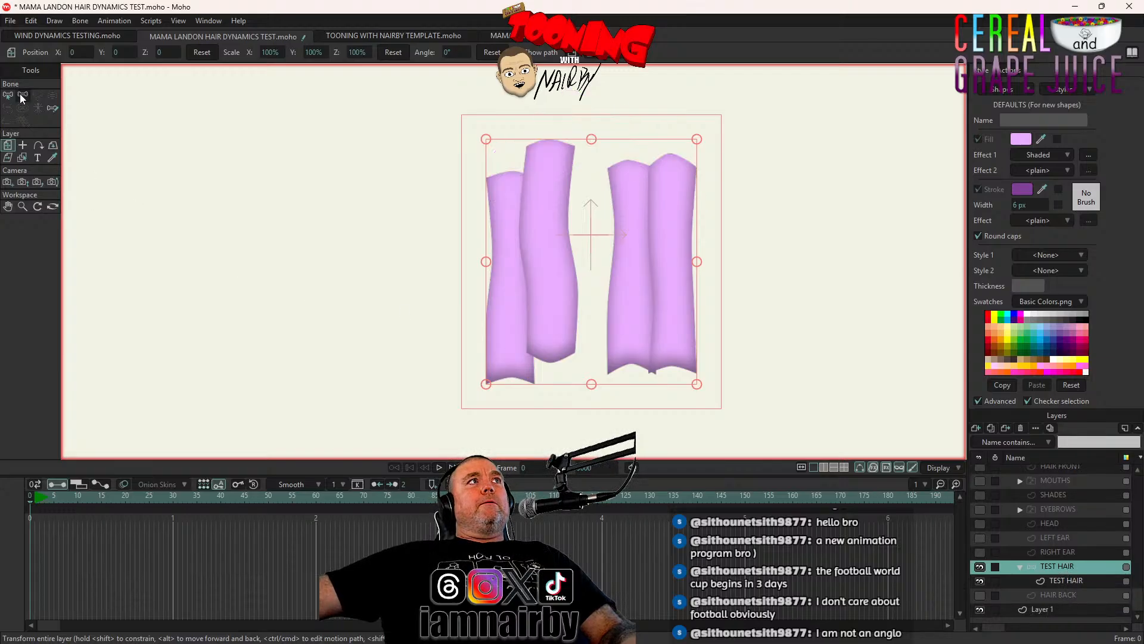
key(a)
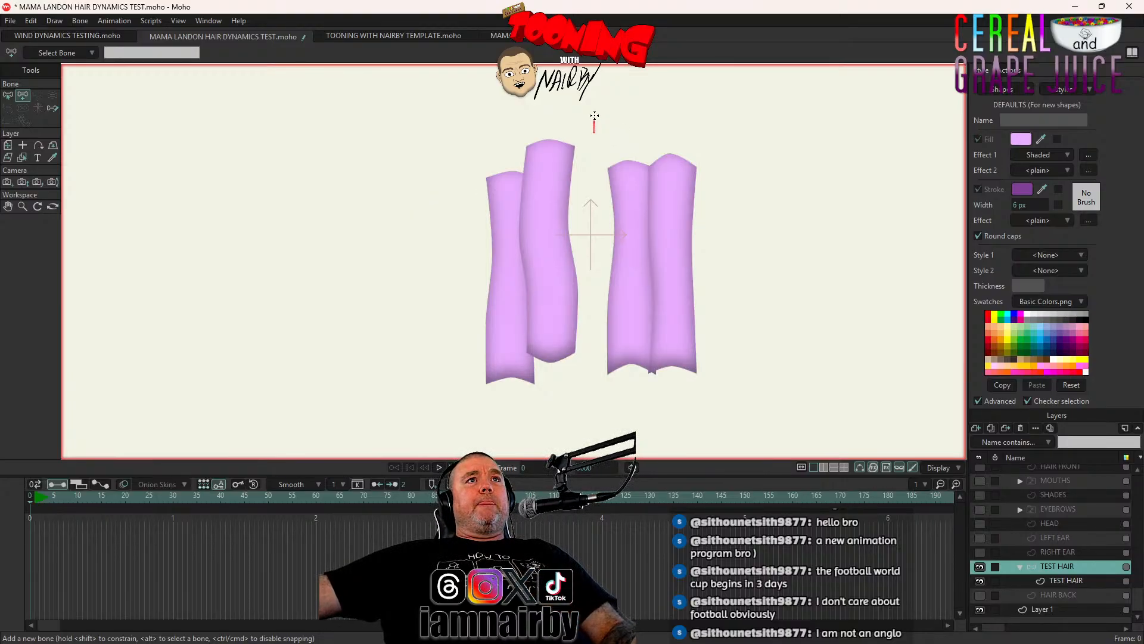
drag(595, 115, 594, 116)
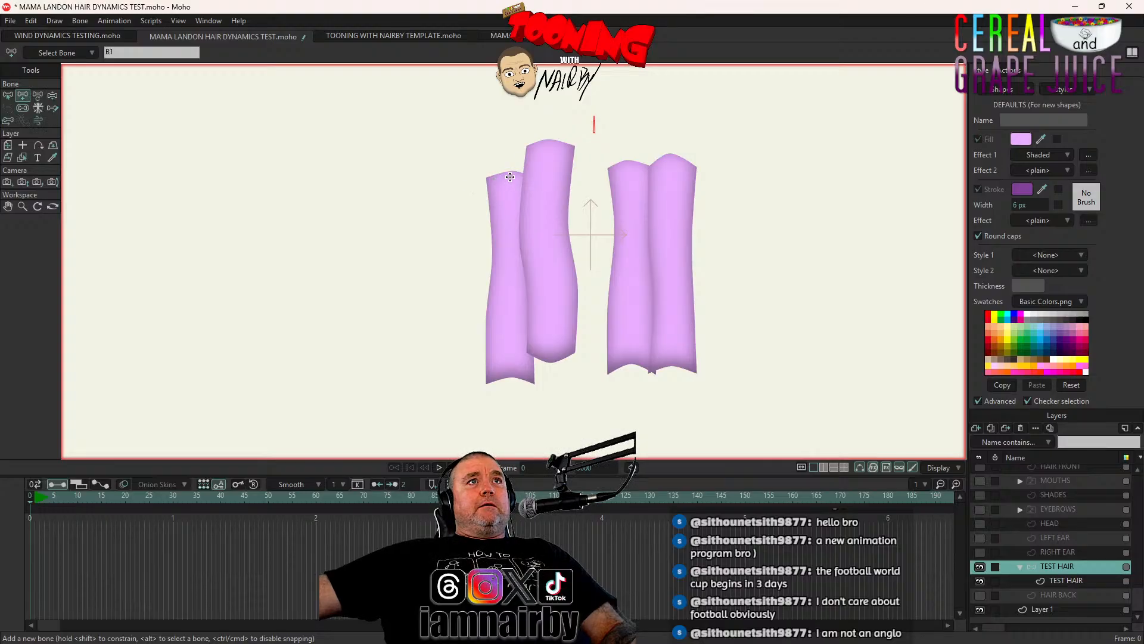
Add a three-bone chain down the leftmost hair strand and a four-bone chain from the root bone down the second strand
drag(510, 177, 507, 378)
click(7, 95)
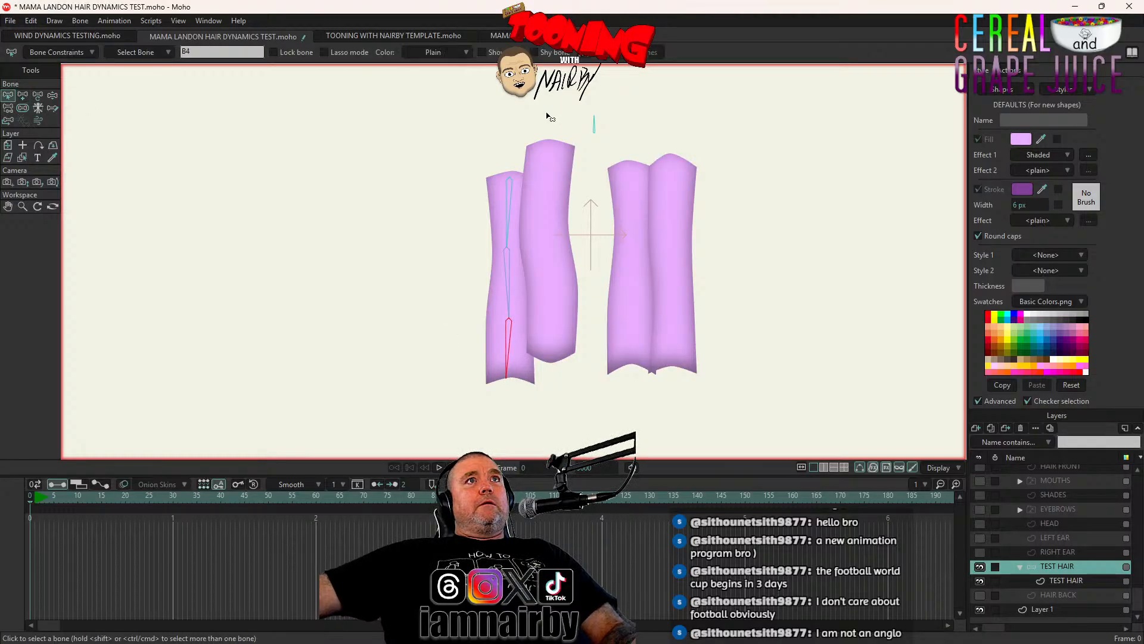
click(595, 126)
click(22, 96)
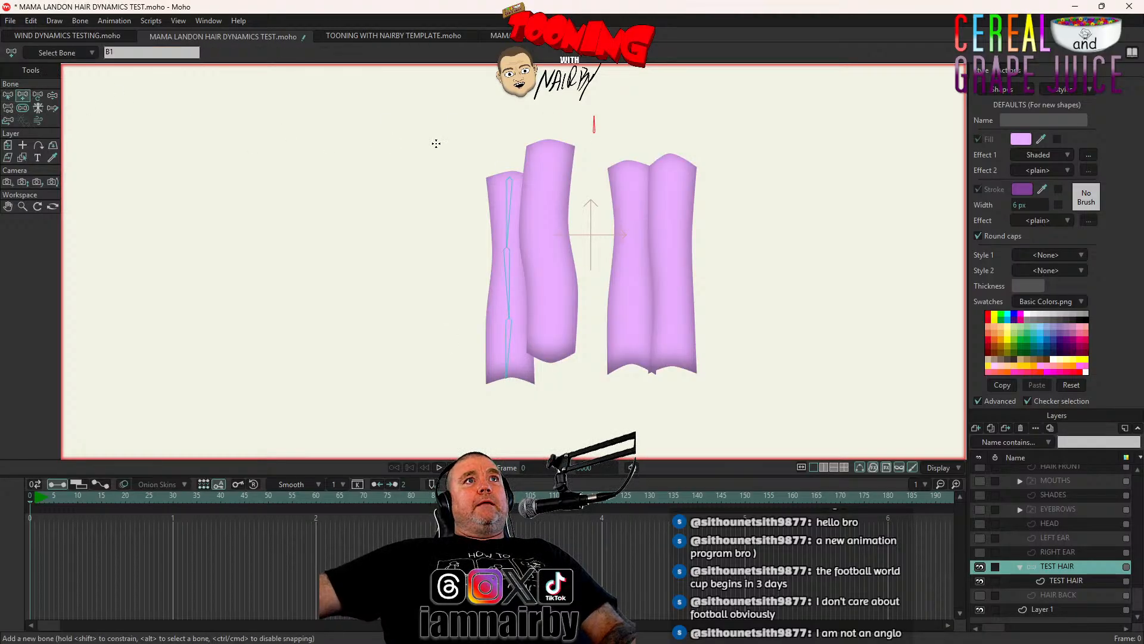
drag(550, 146, 554, 271)
drag(554, 271, 552, 363)
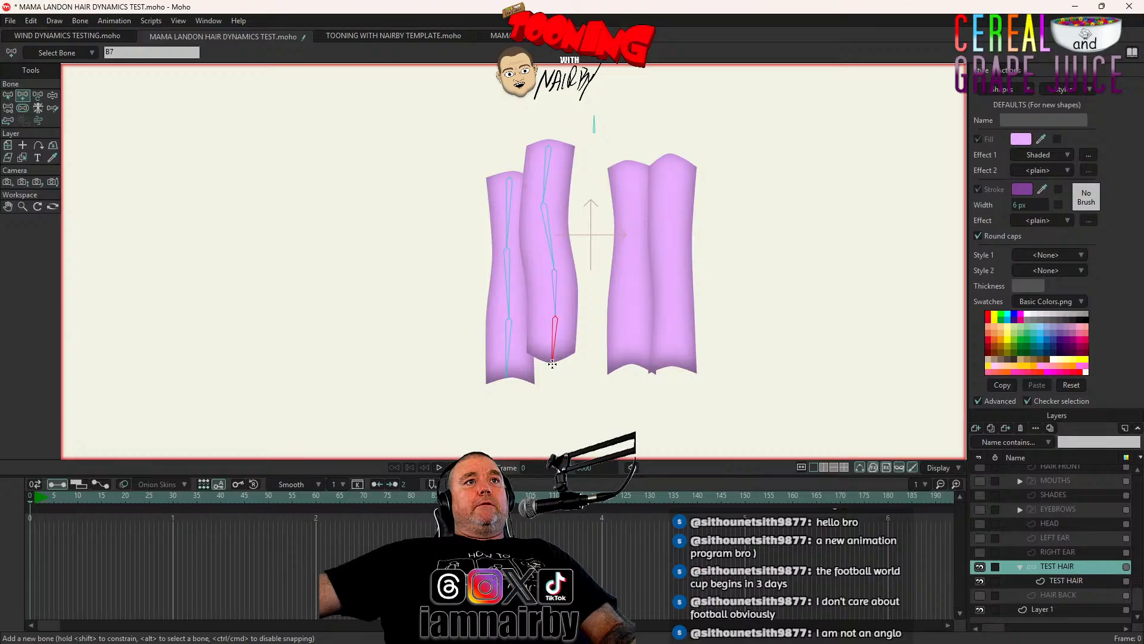
Add a three-bone chain down the third hair strand, parented to the root bone
click(8, 96)
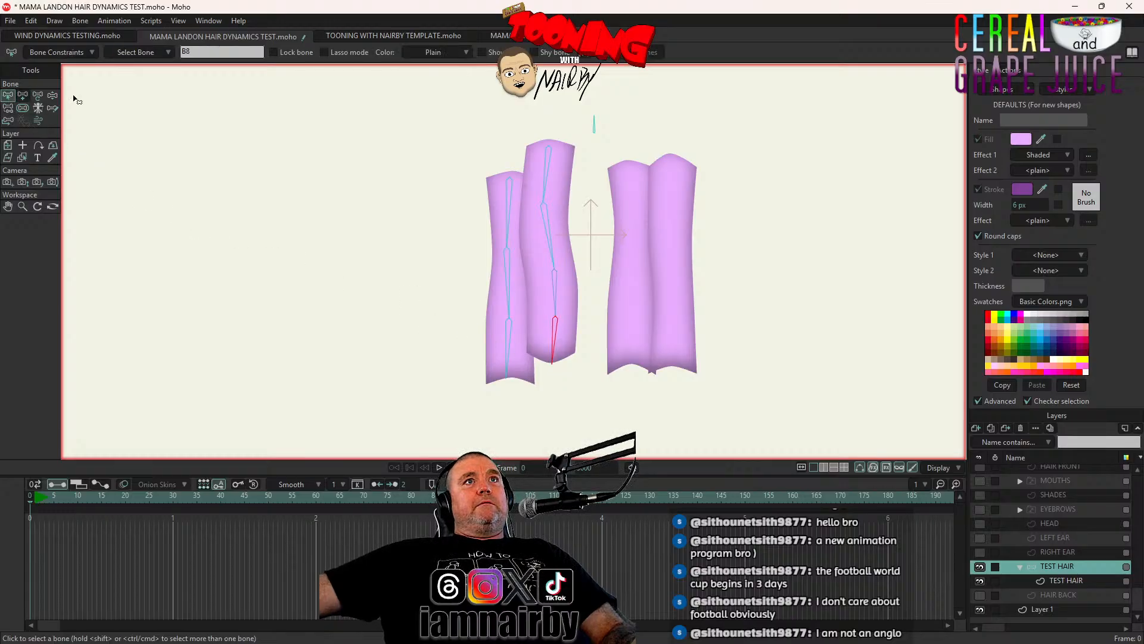
click(594, 126)
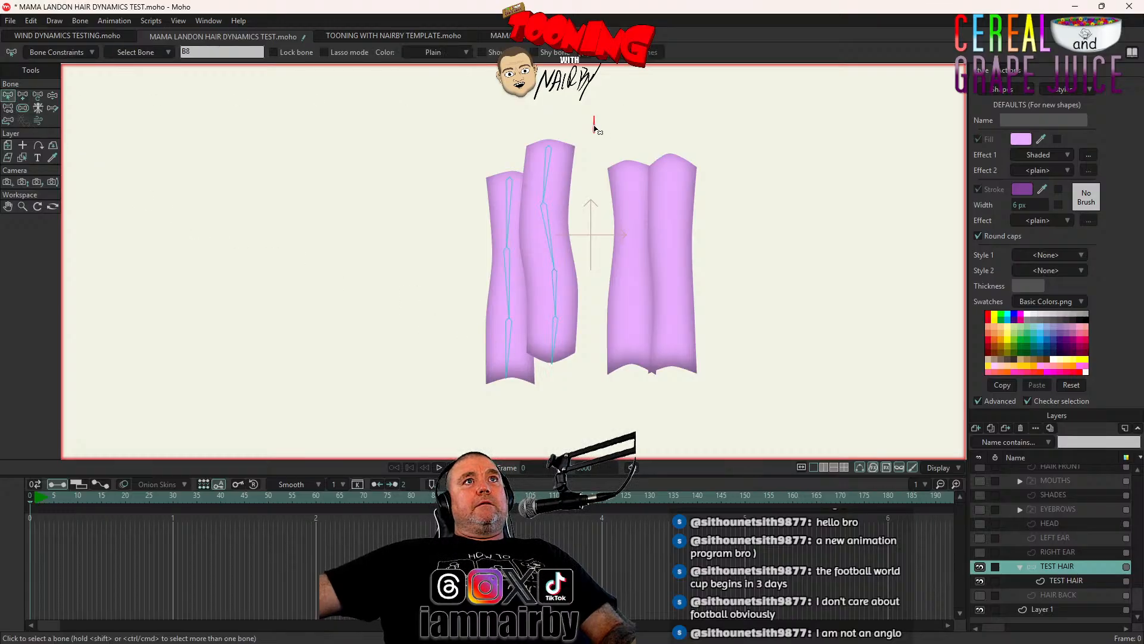
click(22, 96)
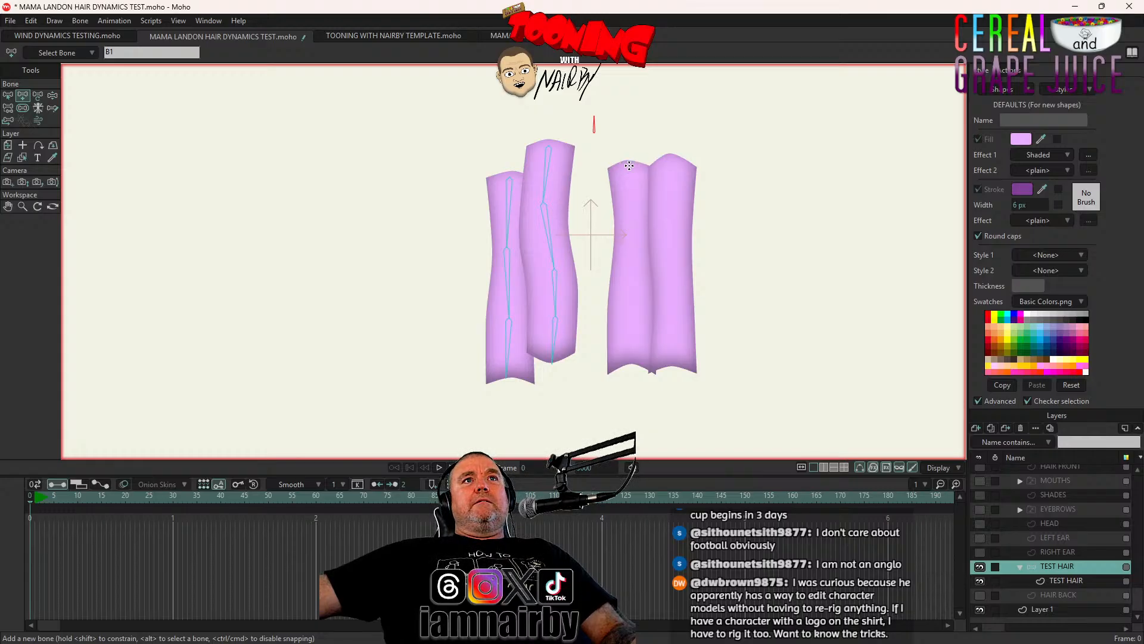
drag(629, 165, 633, 313)
drag(633, 313, 633, 362)
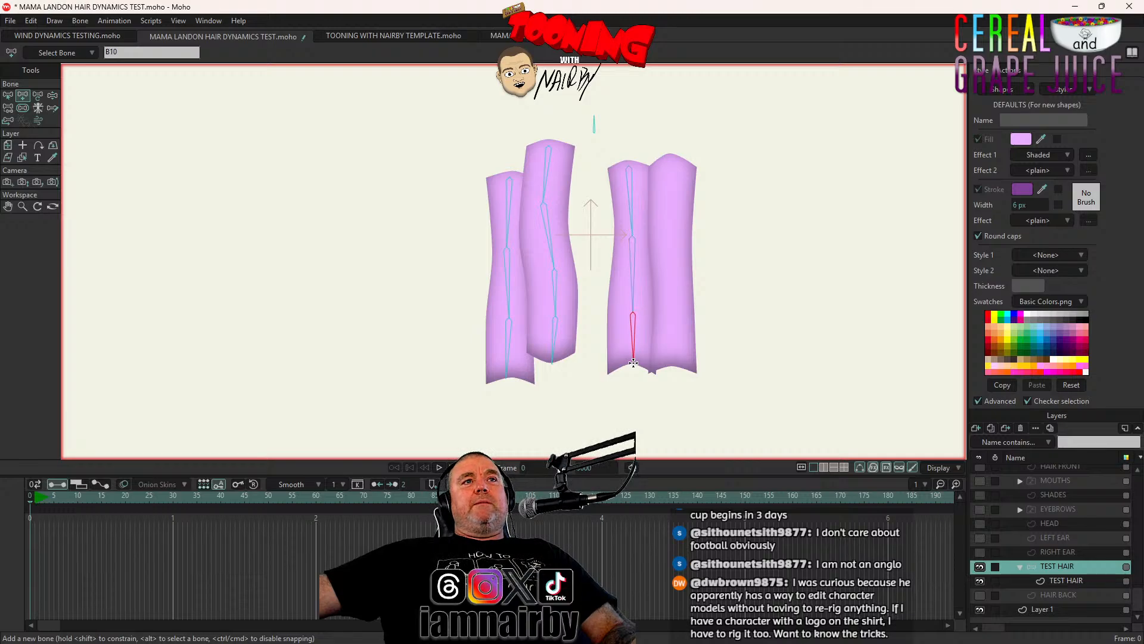
Open the 80085 character file from the BOOBIENS folder inside 0-DEAD AND OLD CHARACTERS
click(11, 20)
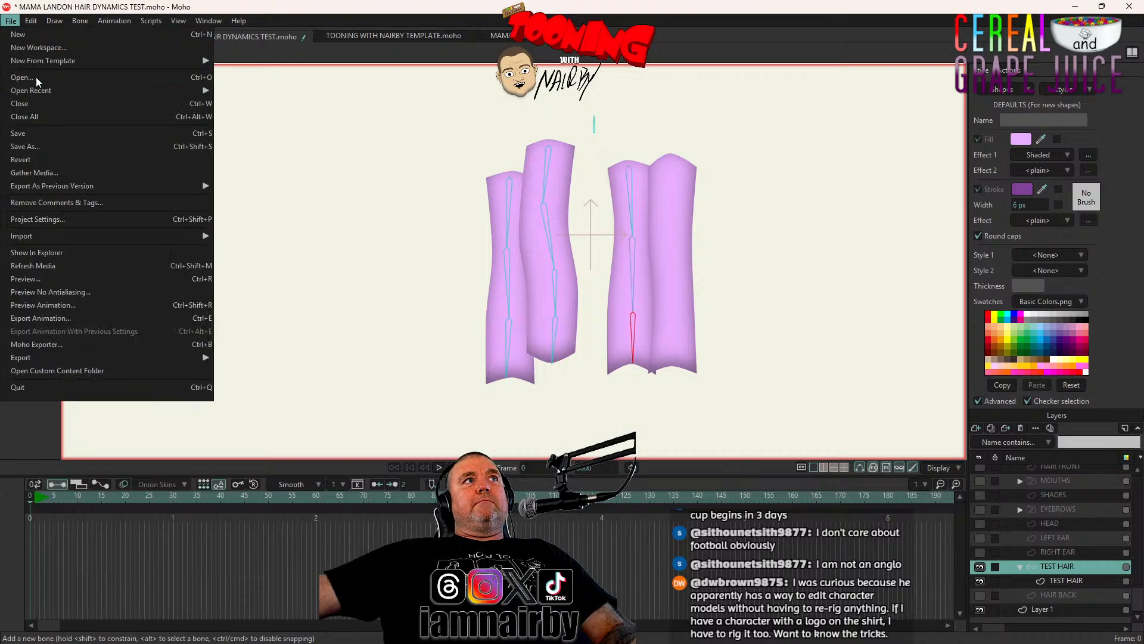
click(22, 77)
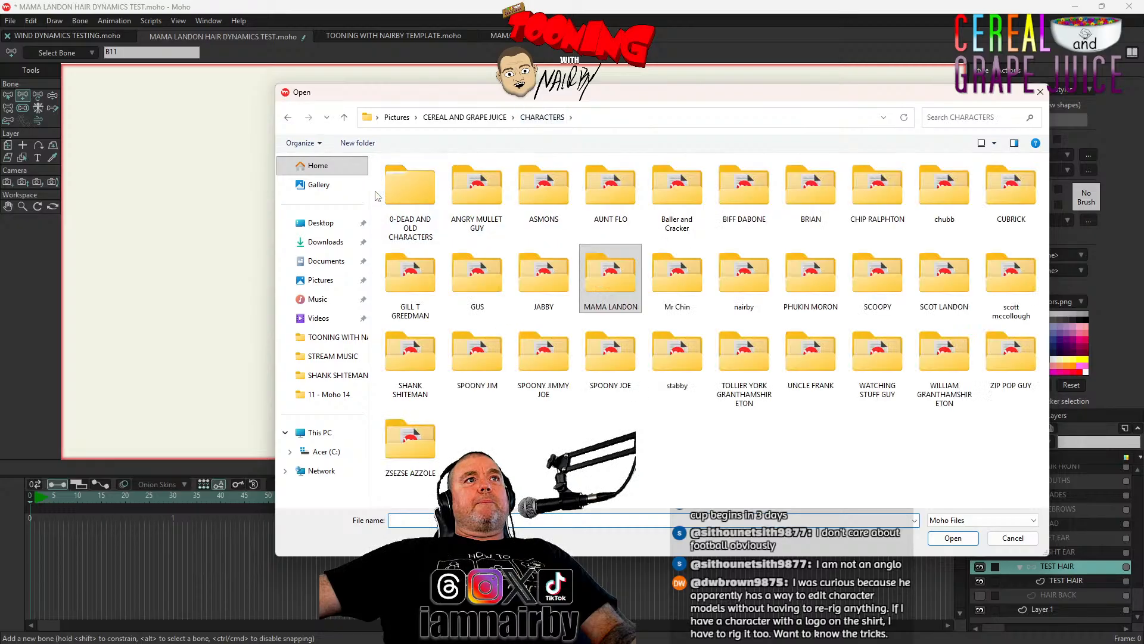
double_click(398, 181)
double_click(547, 182)
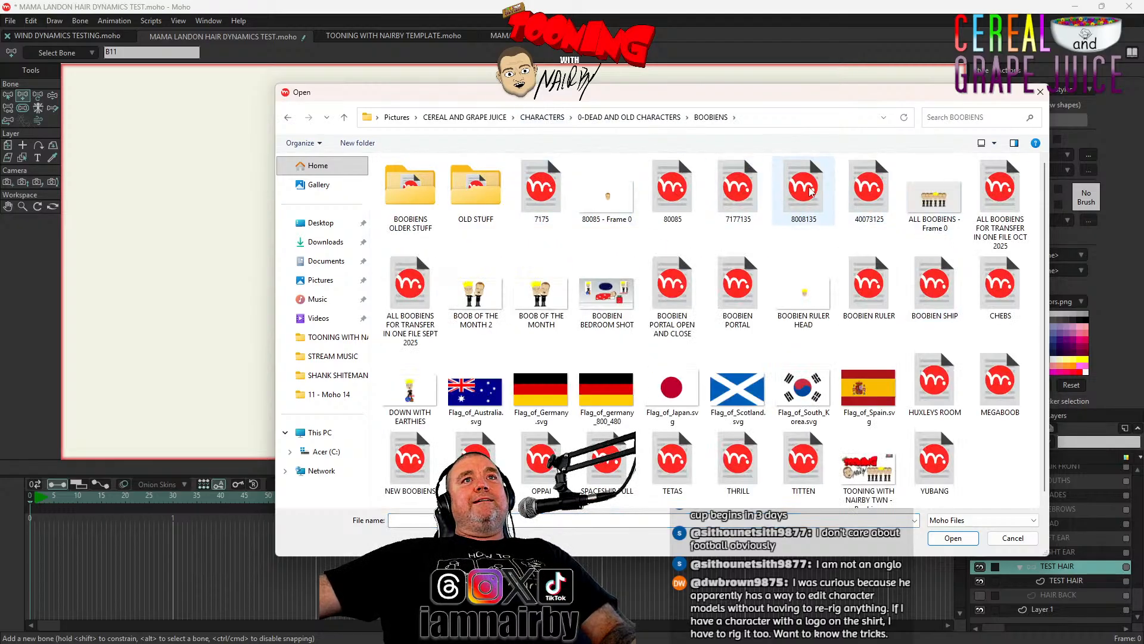
double_click(672, 188)
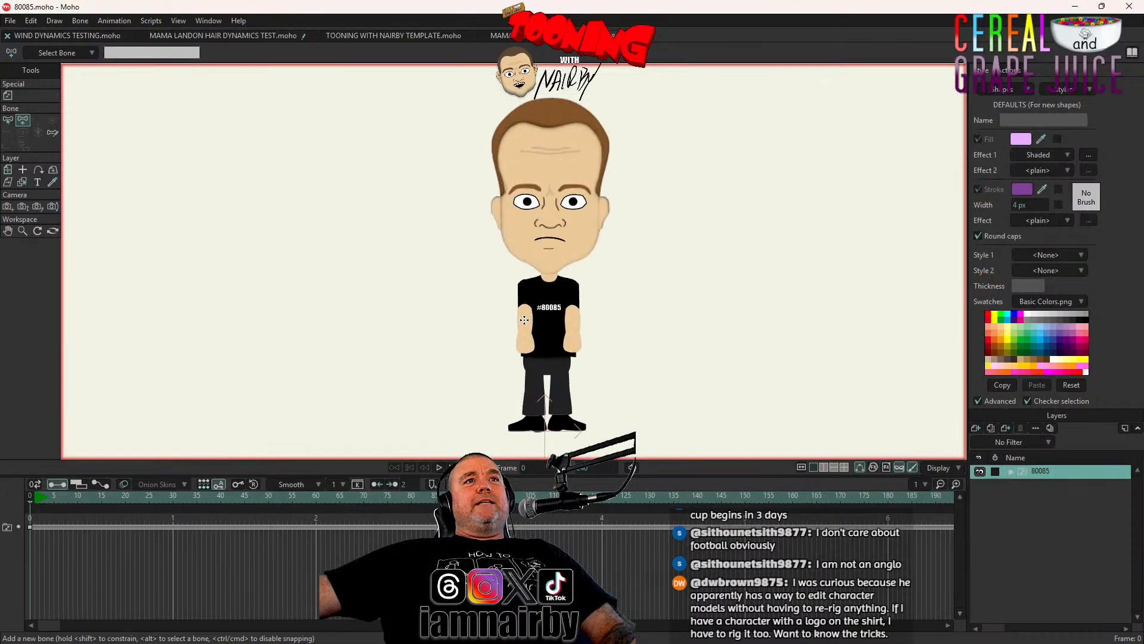
Examine how the #80085 shirt text layer sits relative to the TORSO layer inside the character's UPPER BODY group
scroll(524, 320, up, 3)
scroll(561, 289, up, 3)
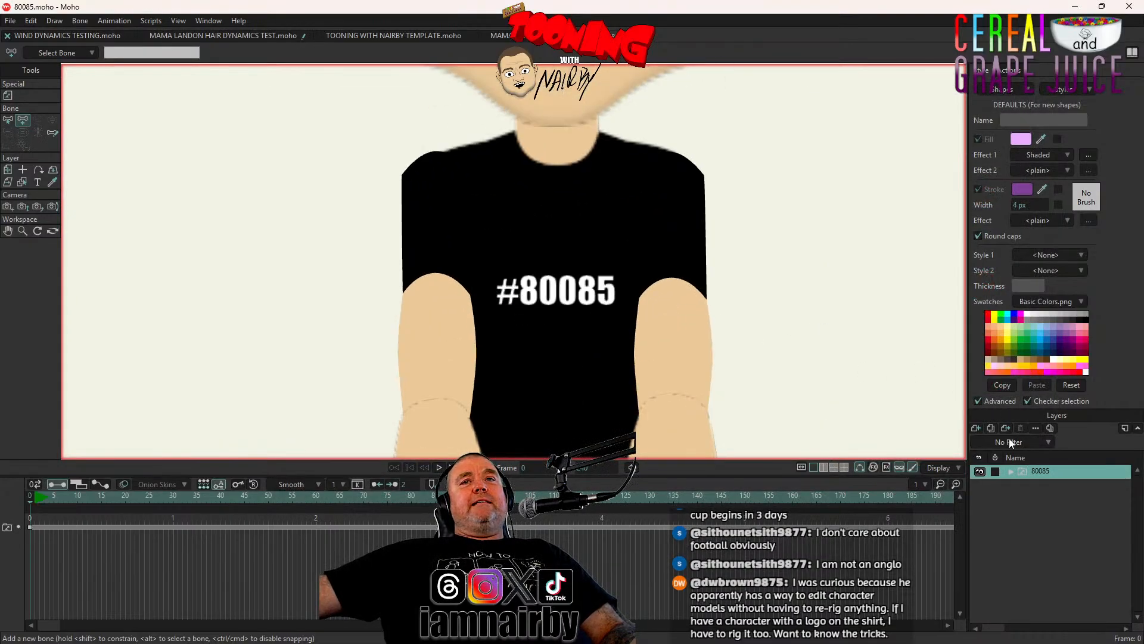
click(1011, 471)
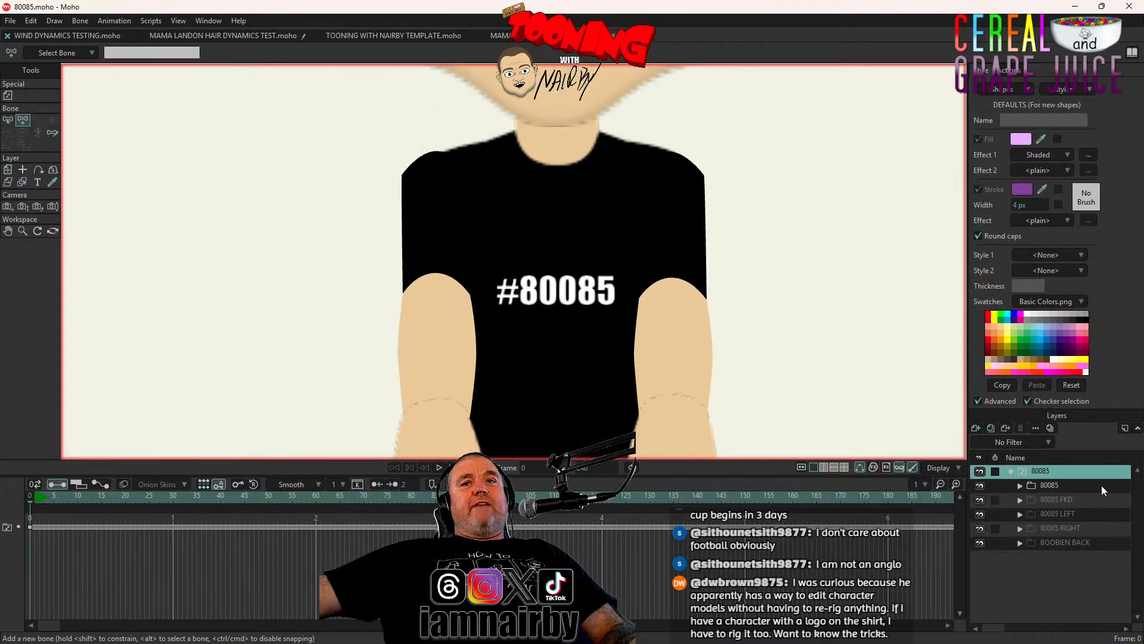
click(1021, 484)
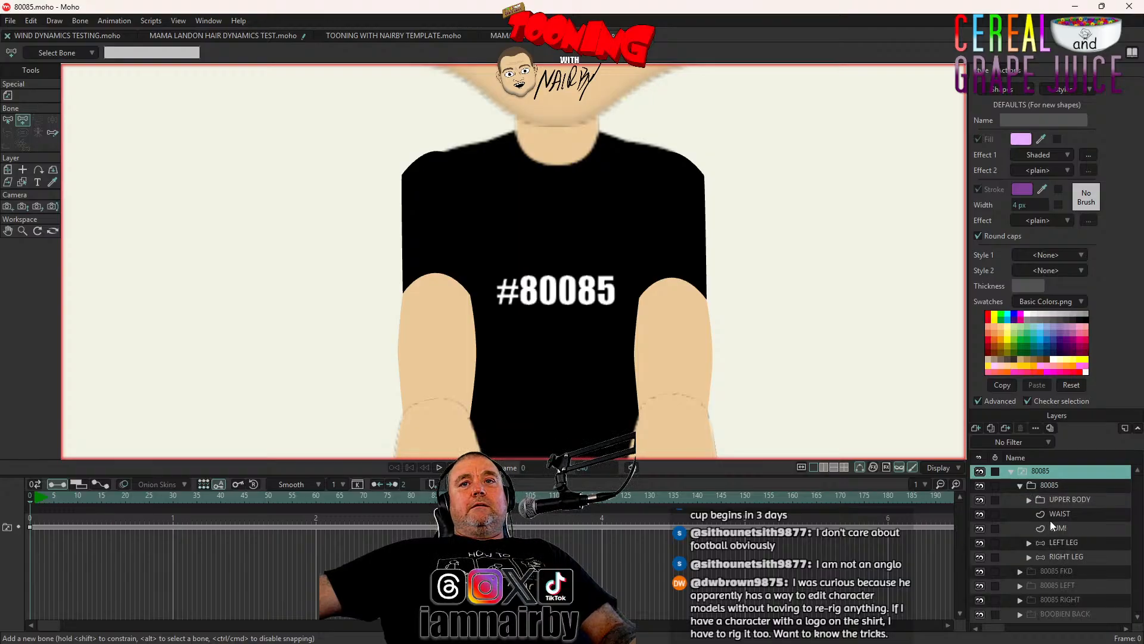
click(1029, 500)
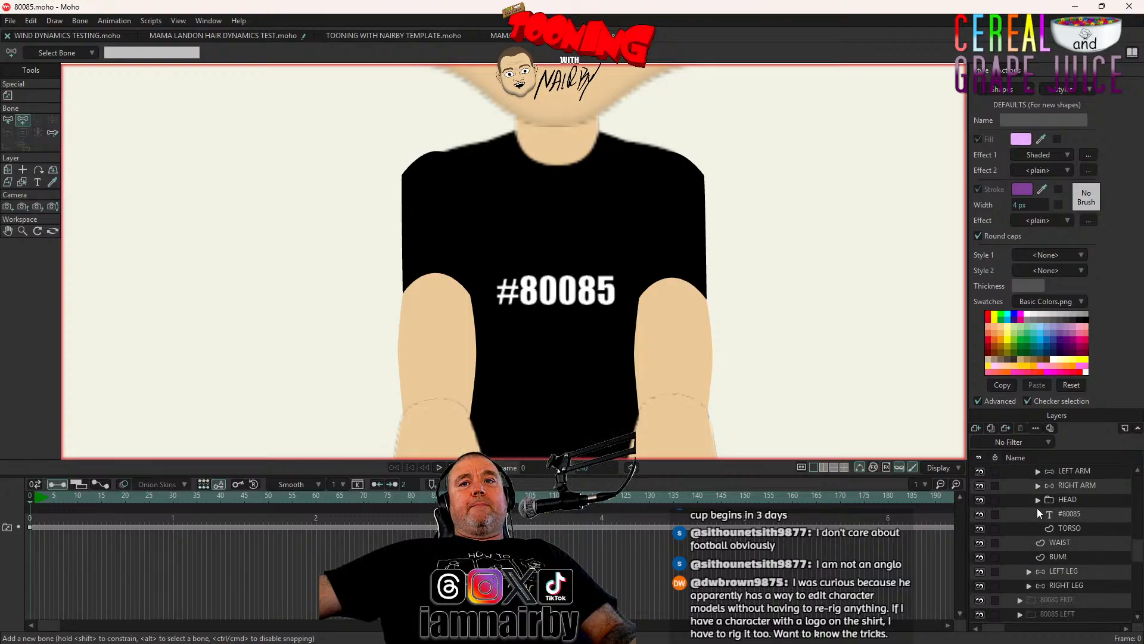
click(1083, 529)
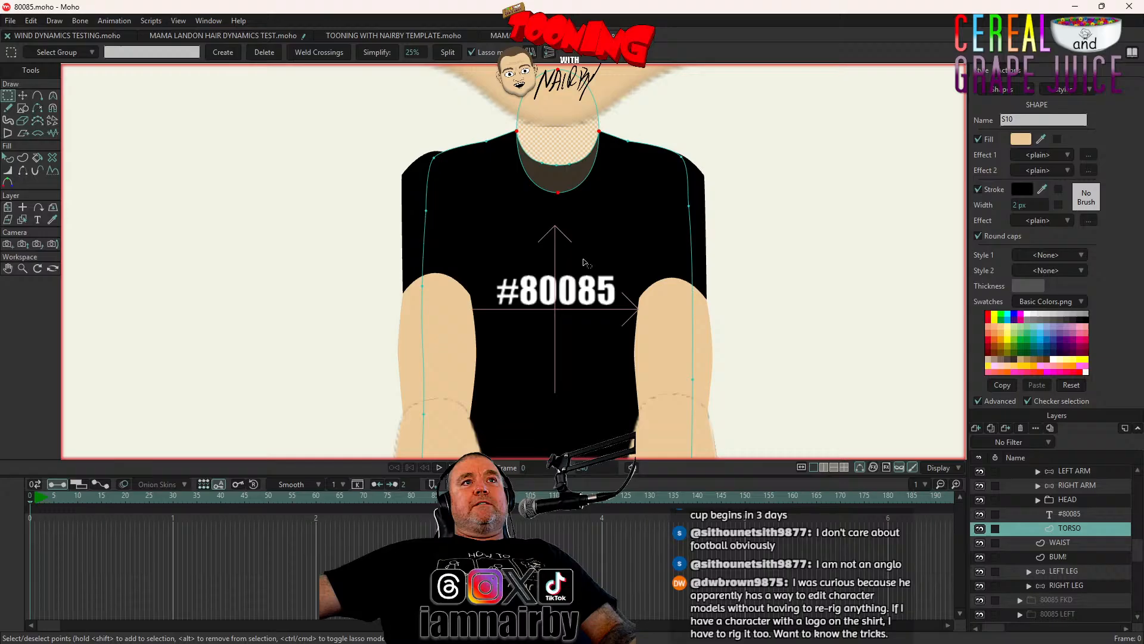
click(1079, 514)
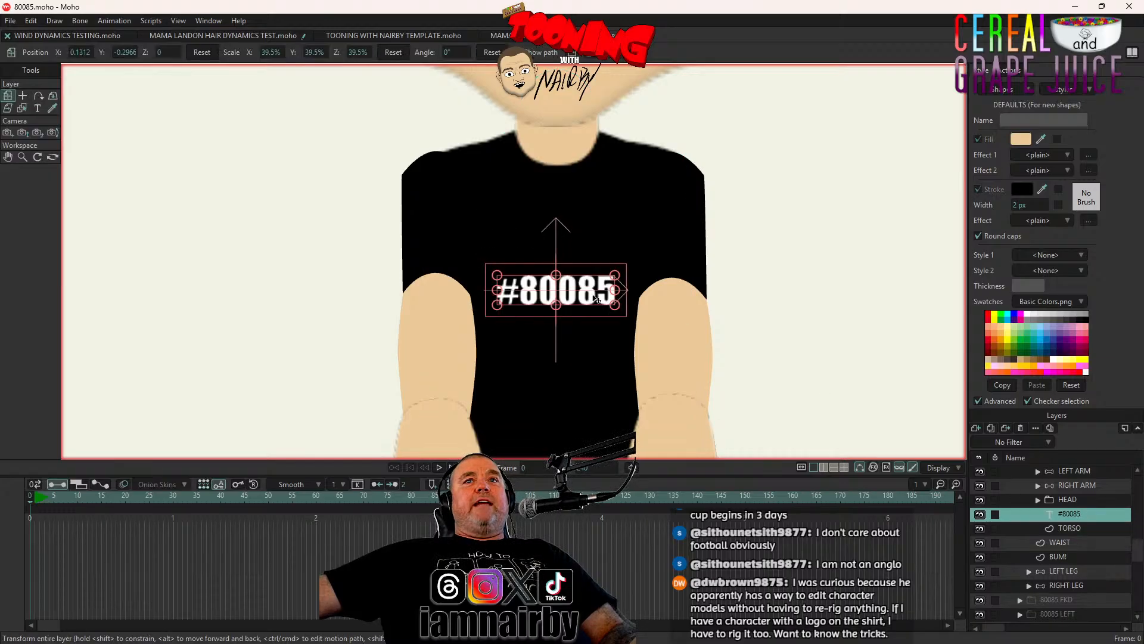
scroll(500, 199, up, 2)
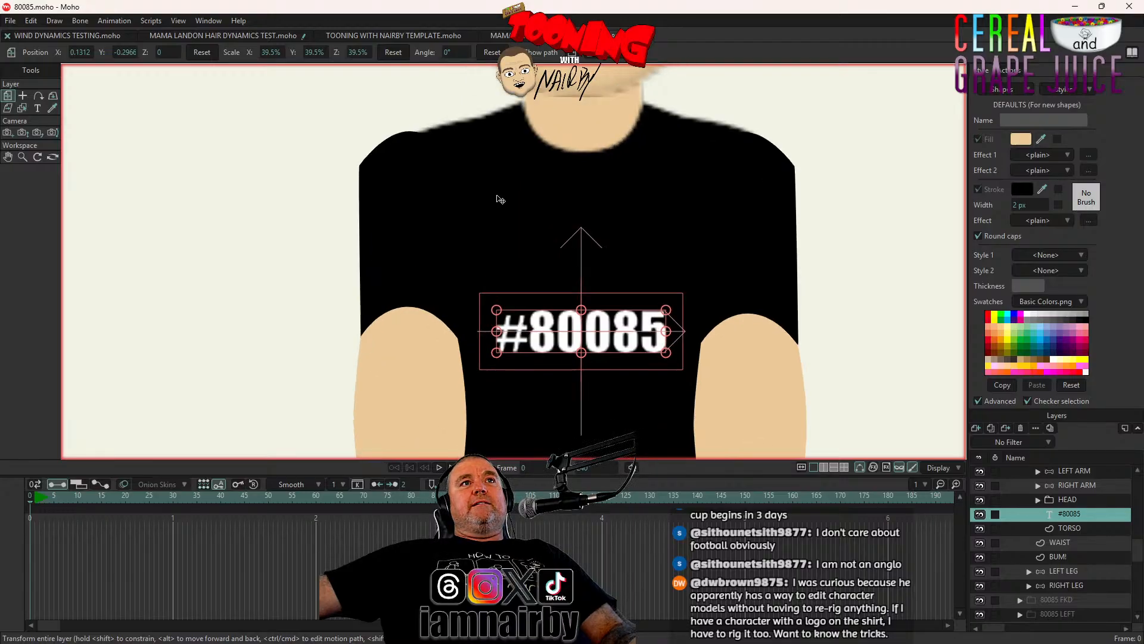
scroll(499, 199, down, 5)
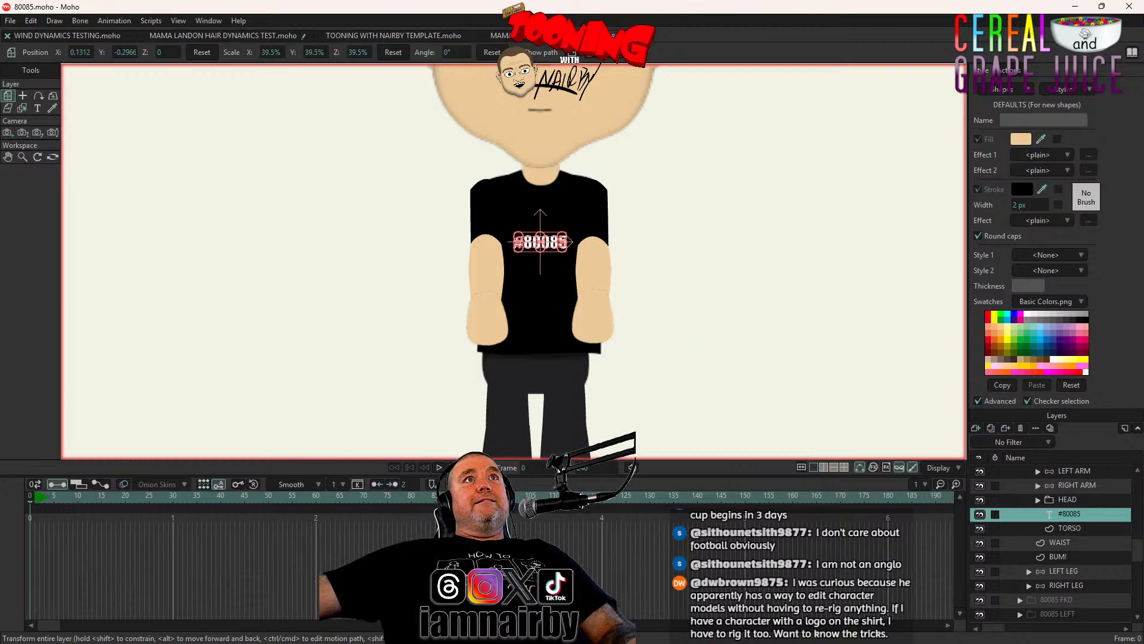
Back in the MAMA LANDON HAIR DYNAMICS TEST document, add a three-bone chain from the root bone down the rightmost strand and save
click(70, 33)
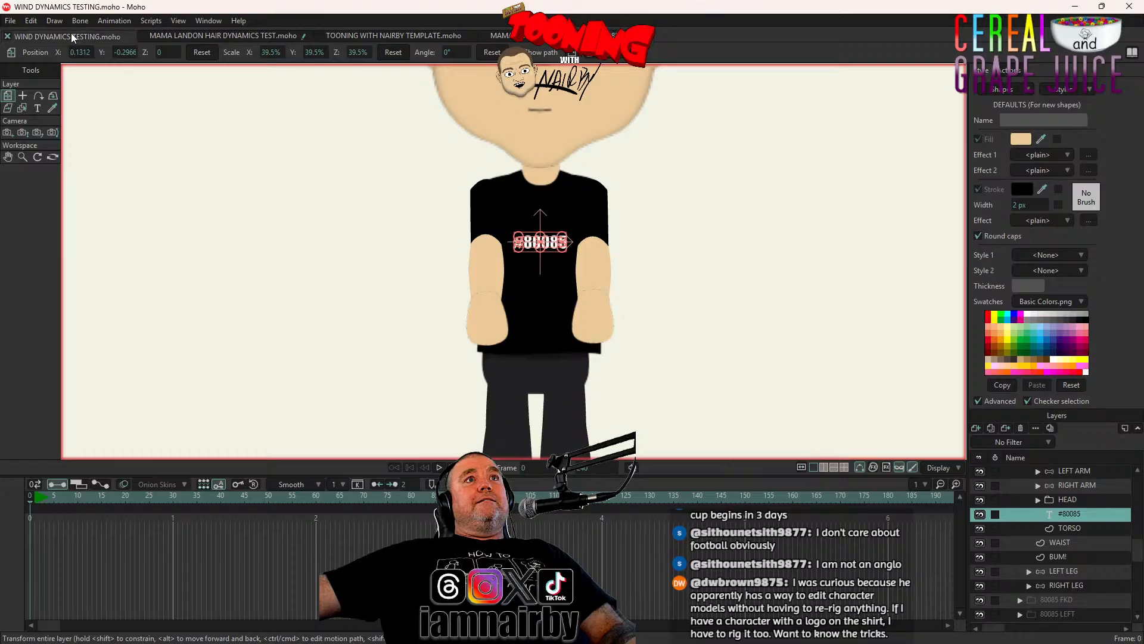
click(188, 37)
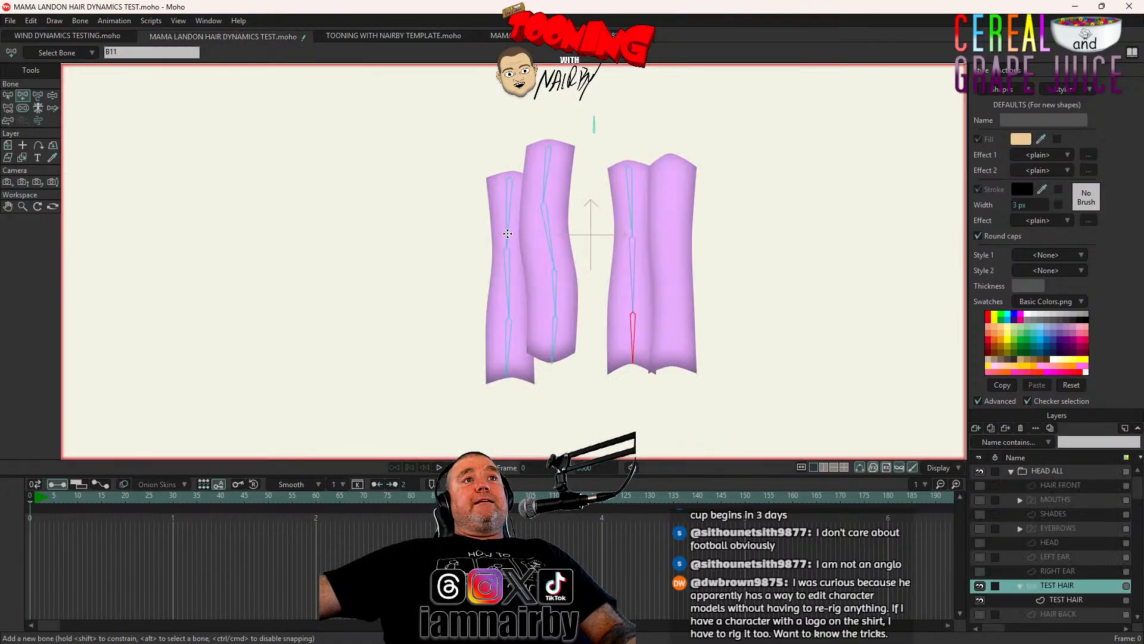
mouse_move(670, 325)
mouse_down()
mouse_move(566, 321)
mouse_move(609, 410)
mouse_up()
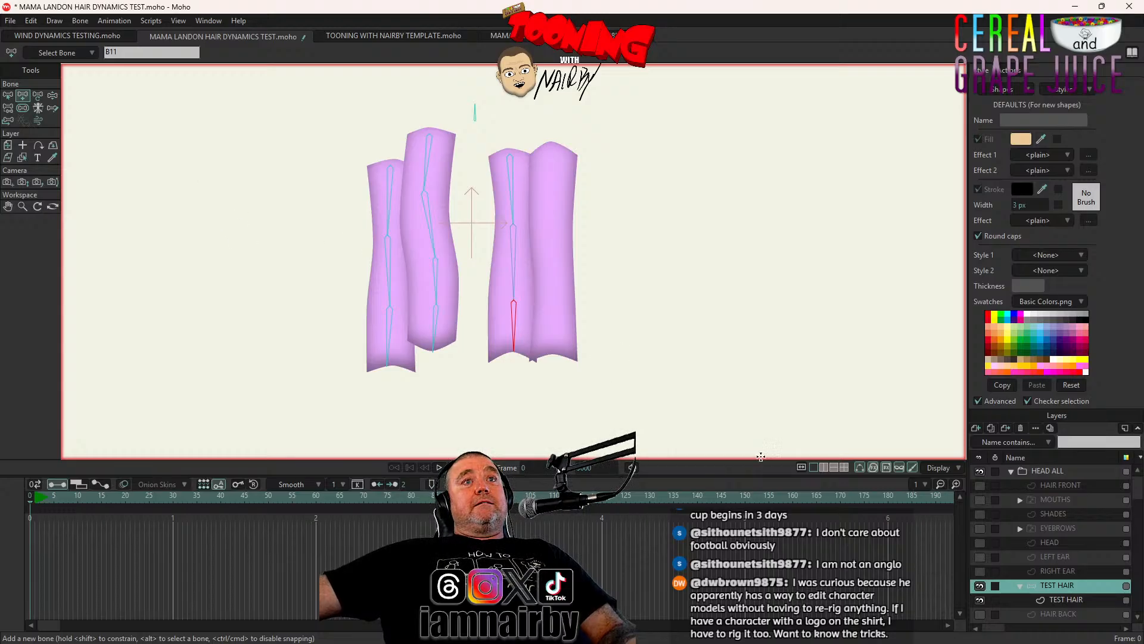
click(8, 95)
click(475, 114)
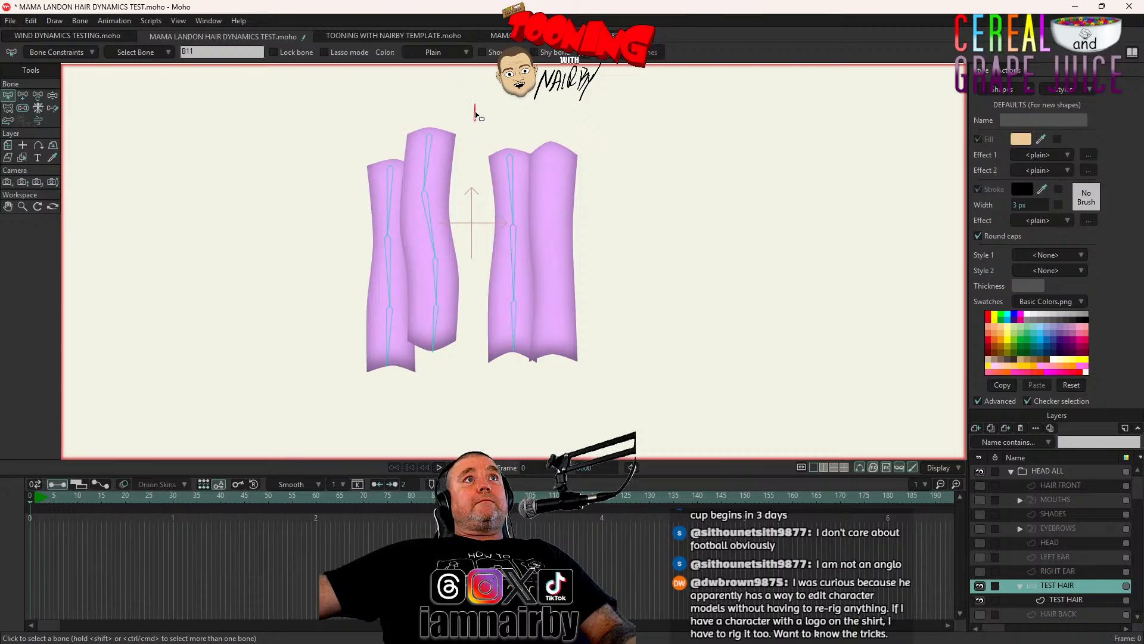
click(23, 95)
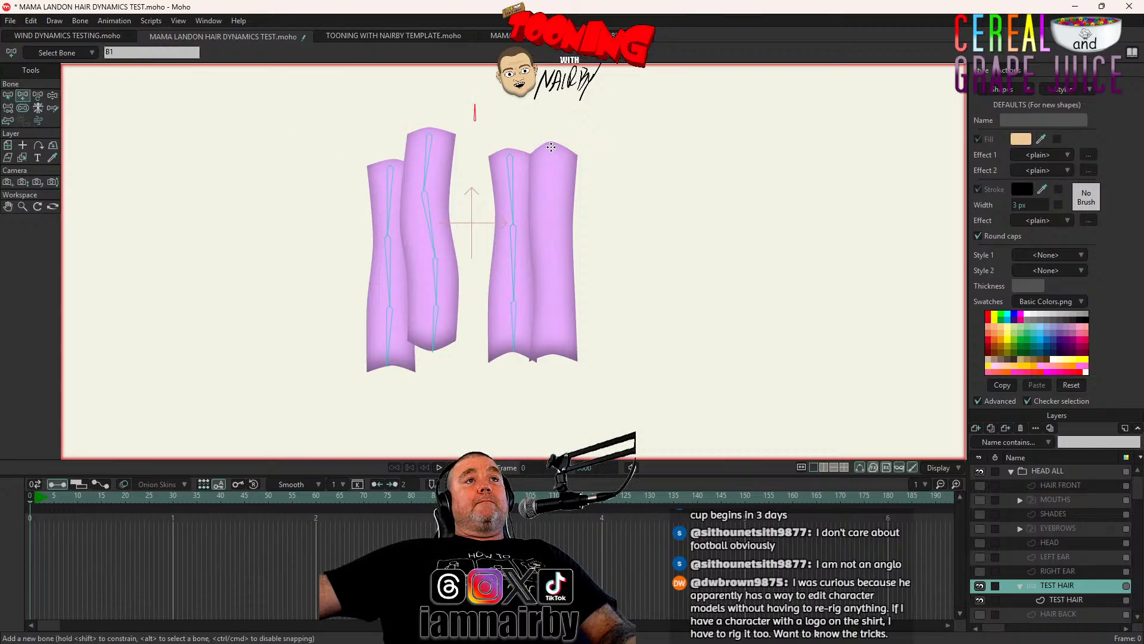
drag(551, 147, 553, 356)
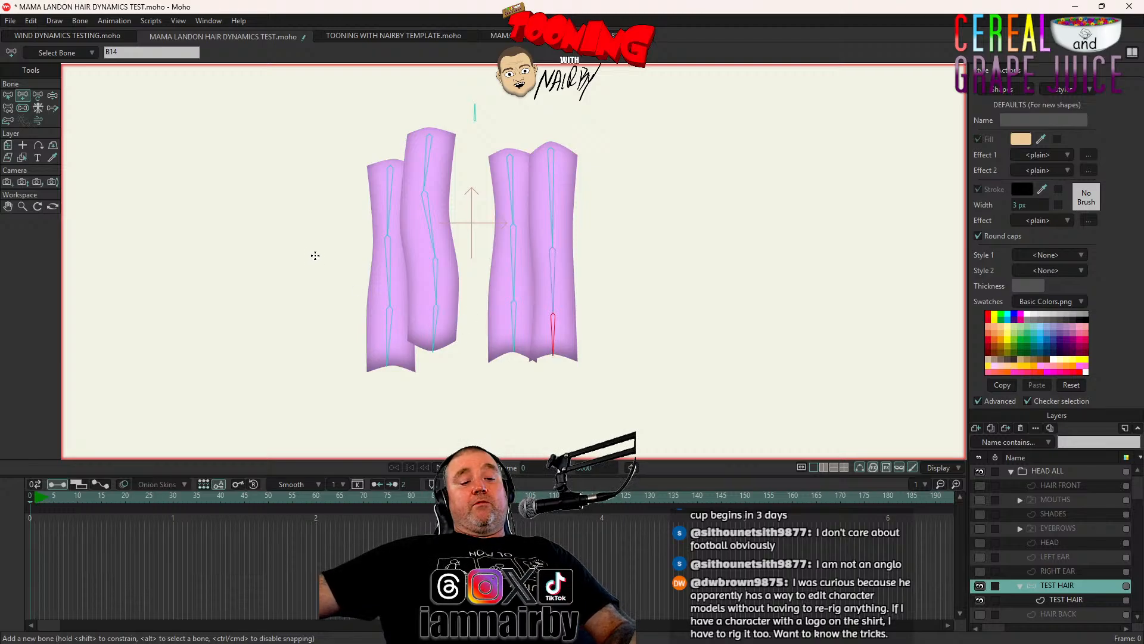
key(ctrl+s)
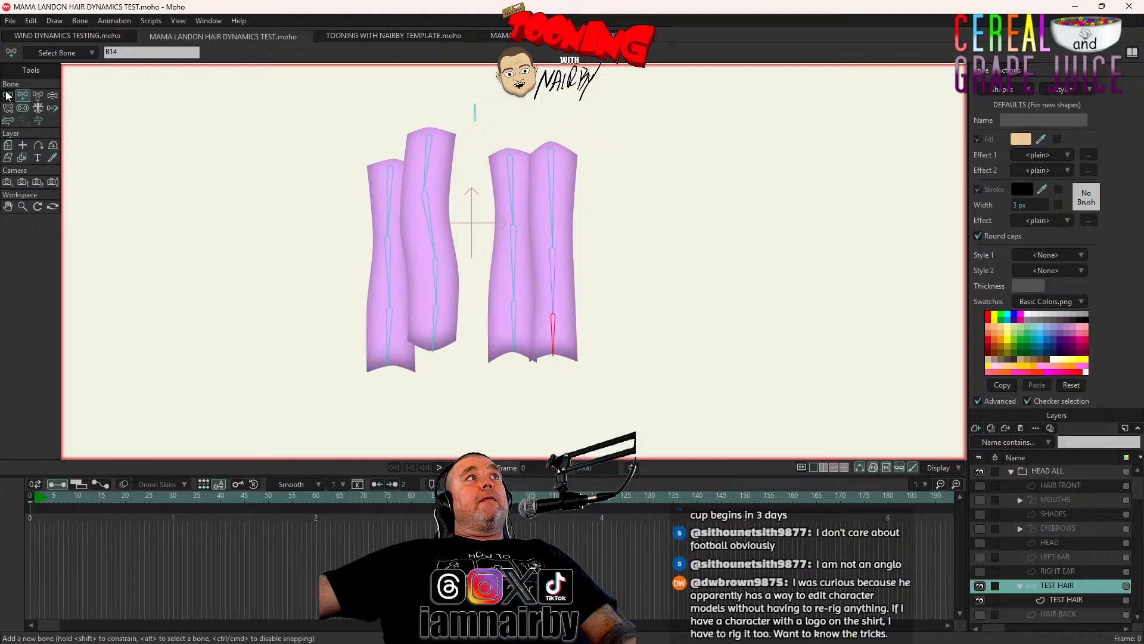
Enable angle constraints on the root bone and set both the minimum and maximum angle to 0°
click(23, 107)
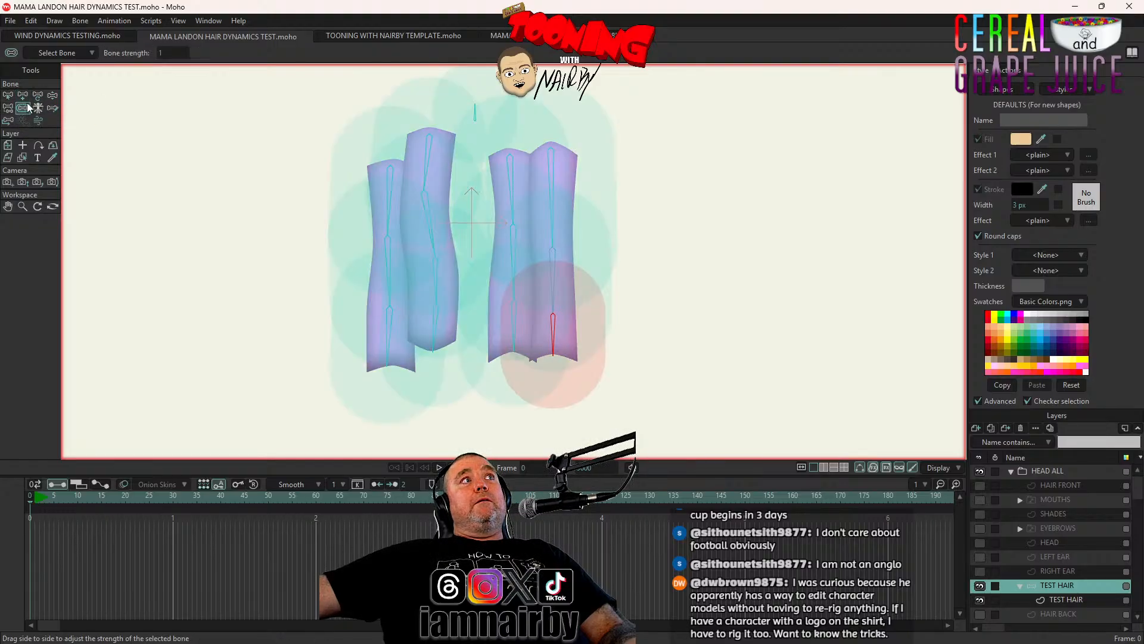
click(7, 97)
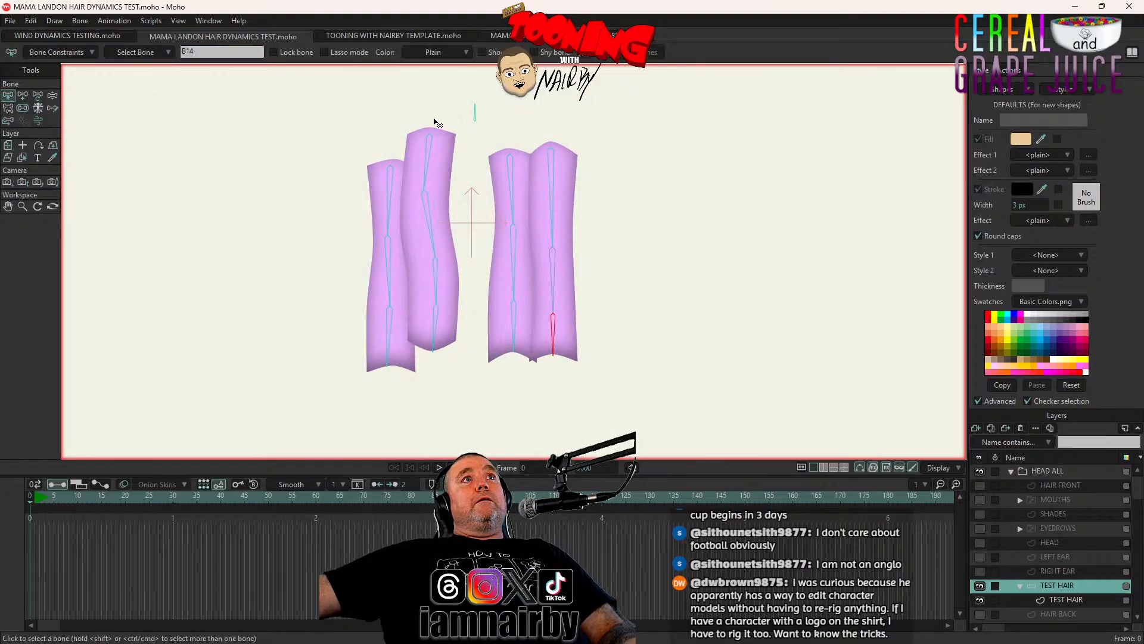
click(479, 118)
click(75, 53)
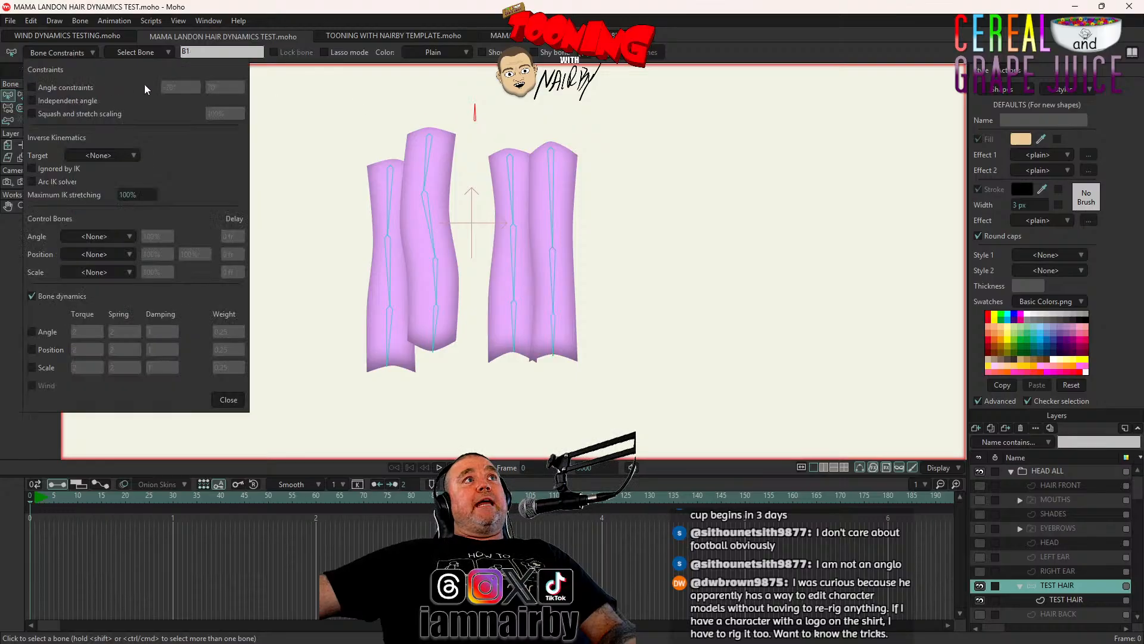
click(69, 87)
click(167, 87)
text(0)
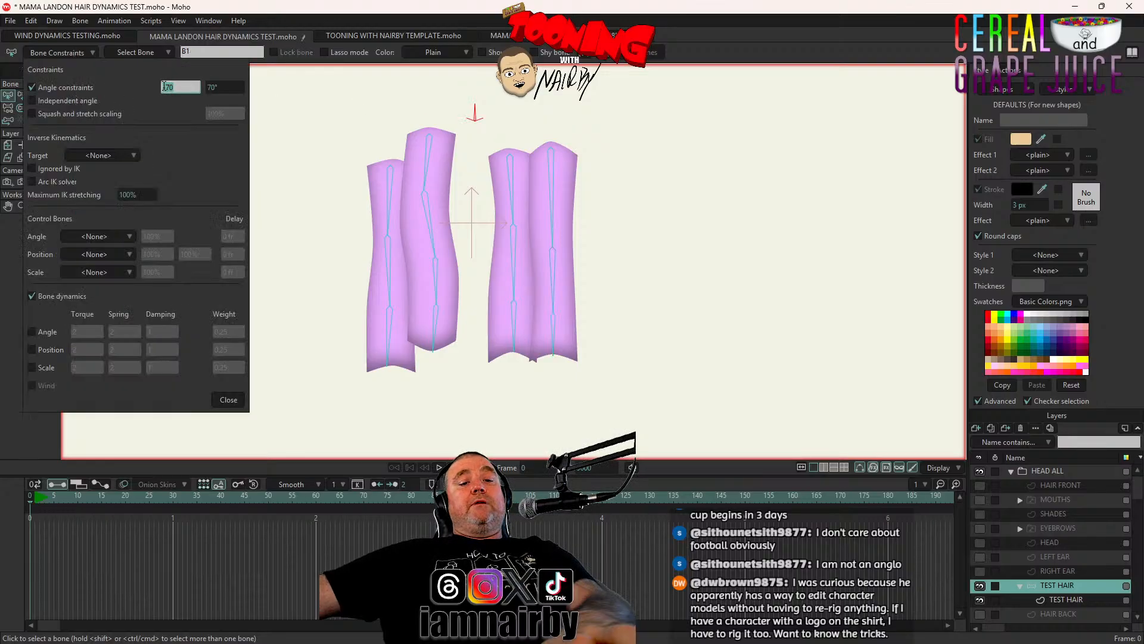
key(Tab)
text(0)
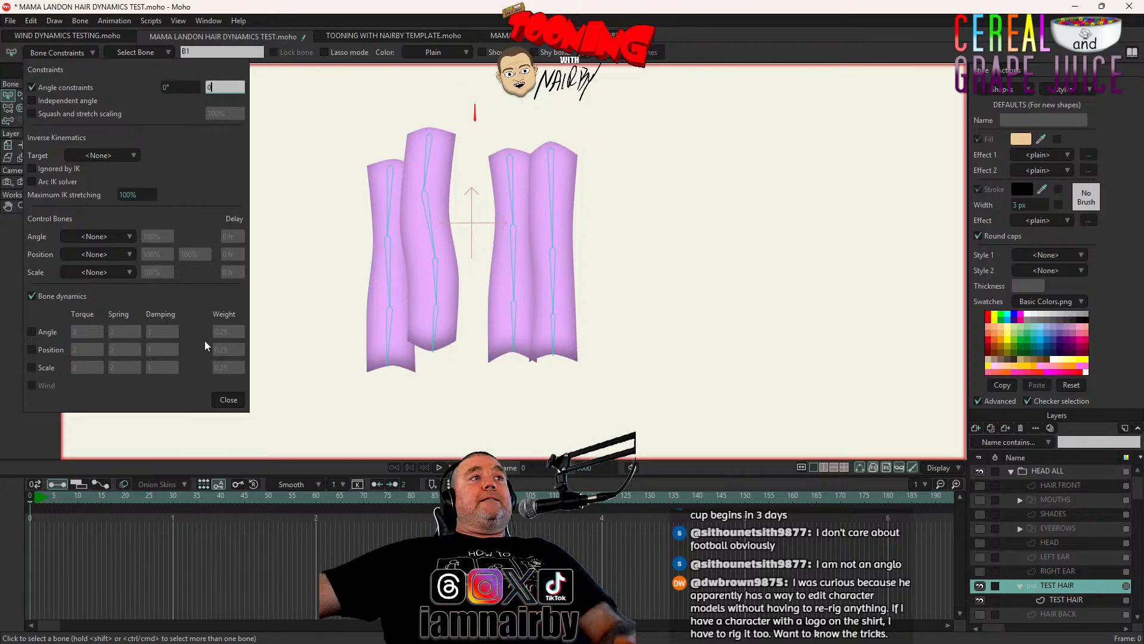
Close the root bone's constraints and test bending the leftmost strand's bone chain with the Manipulate Bones tool
click(228, 399)
click(50, 99)
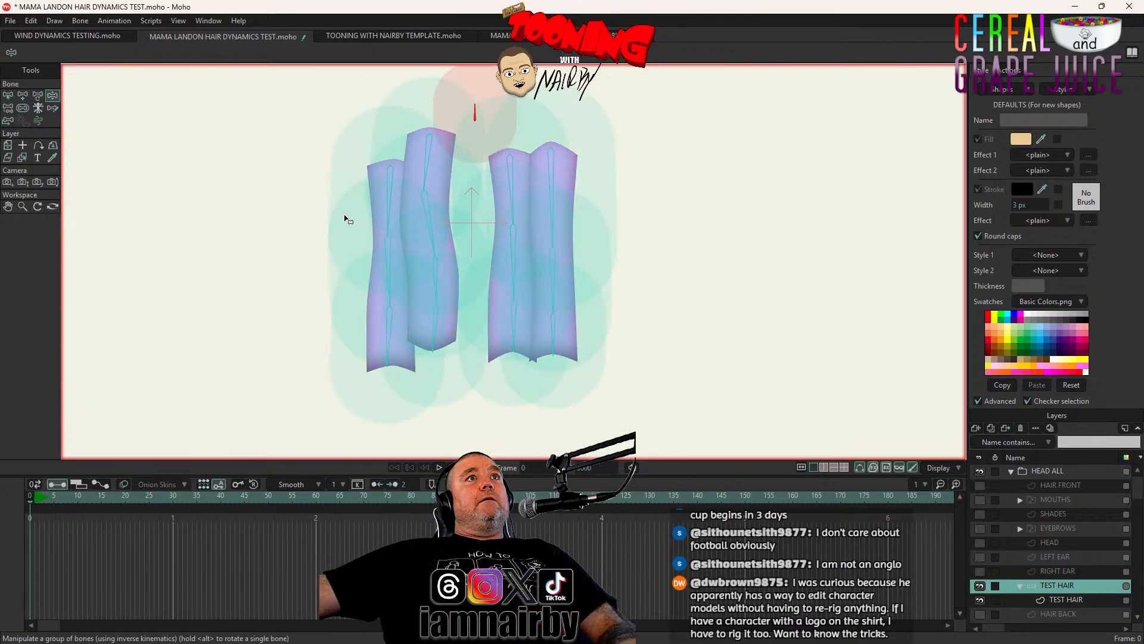
drag(390, 298, 488, 357)
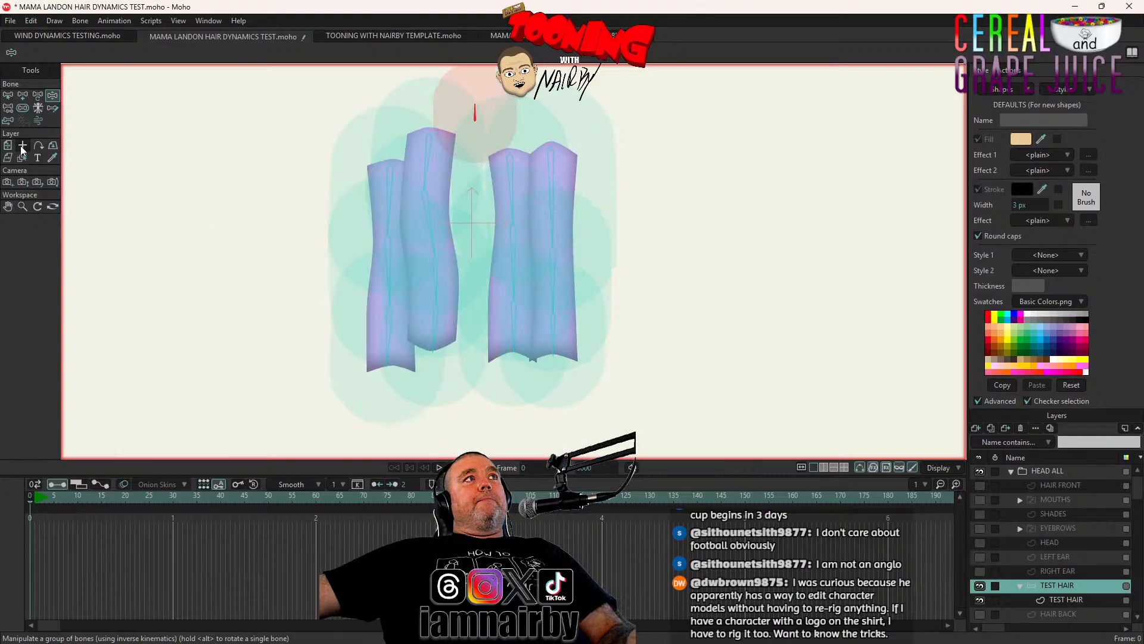
Reduce the strength of all strand bones and the root bone to 0
click(22, 109)
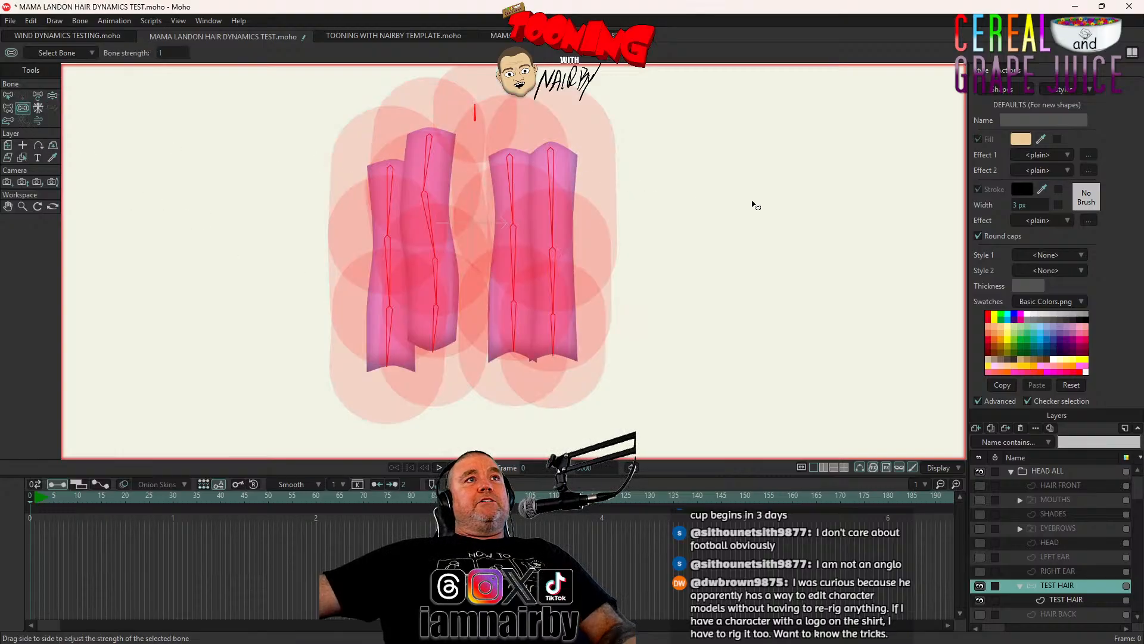
drag(754, 204, 695, 231)
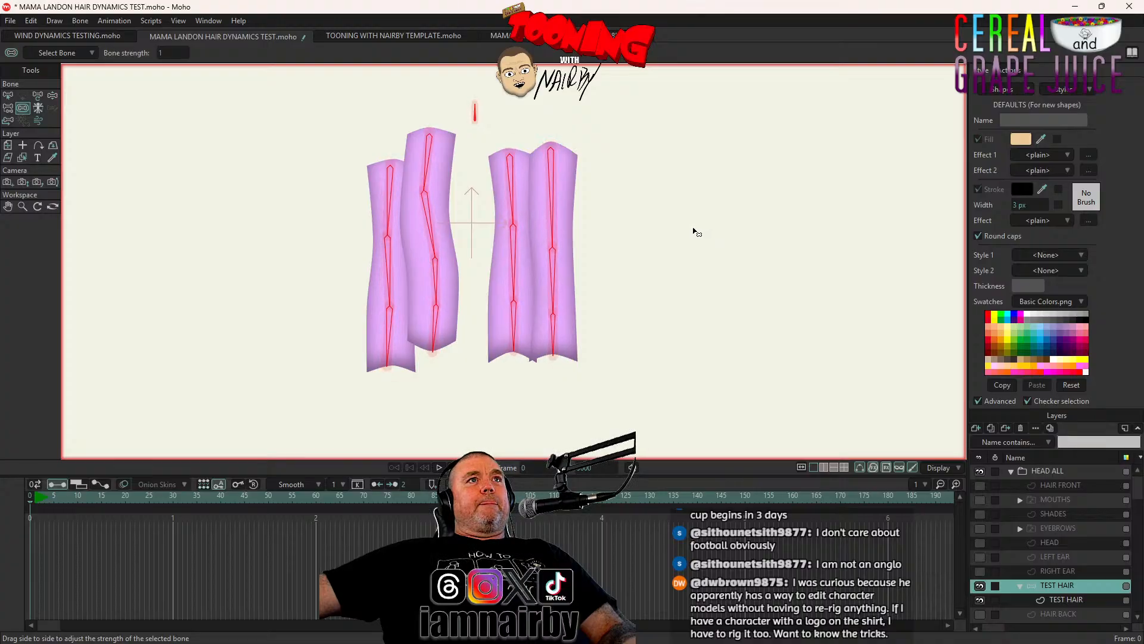
click(8, 95)
click(476, 114)
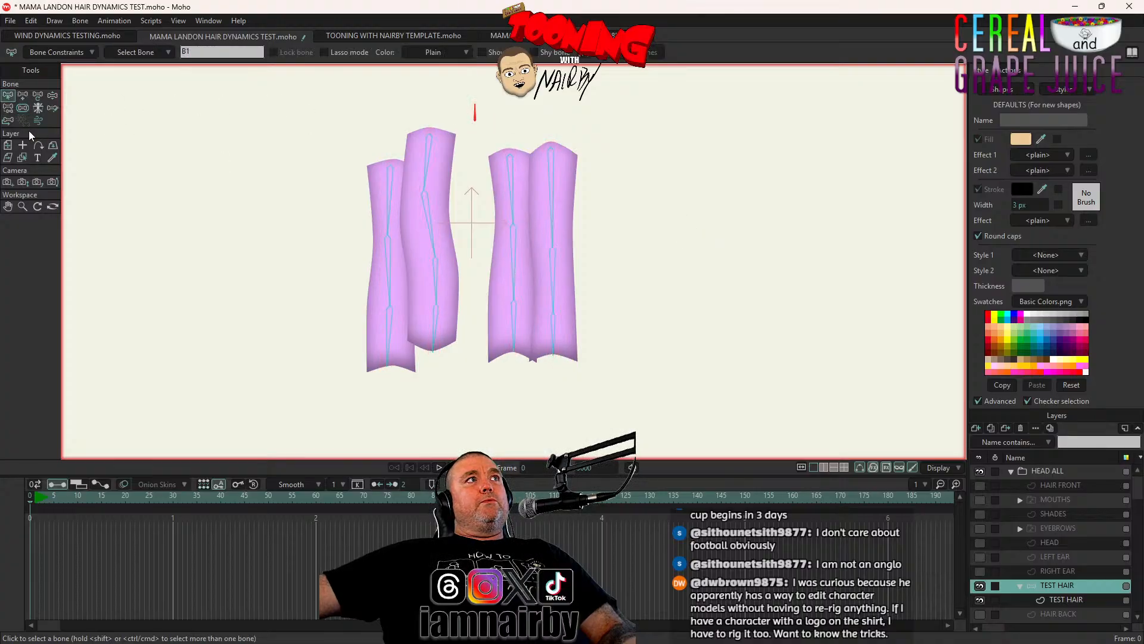
click(23, 108)
scroll(417, 106, up, 3)
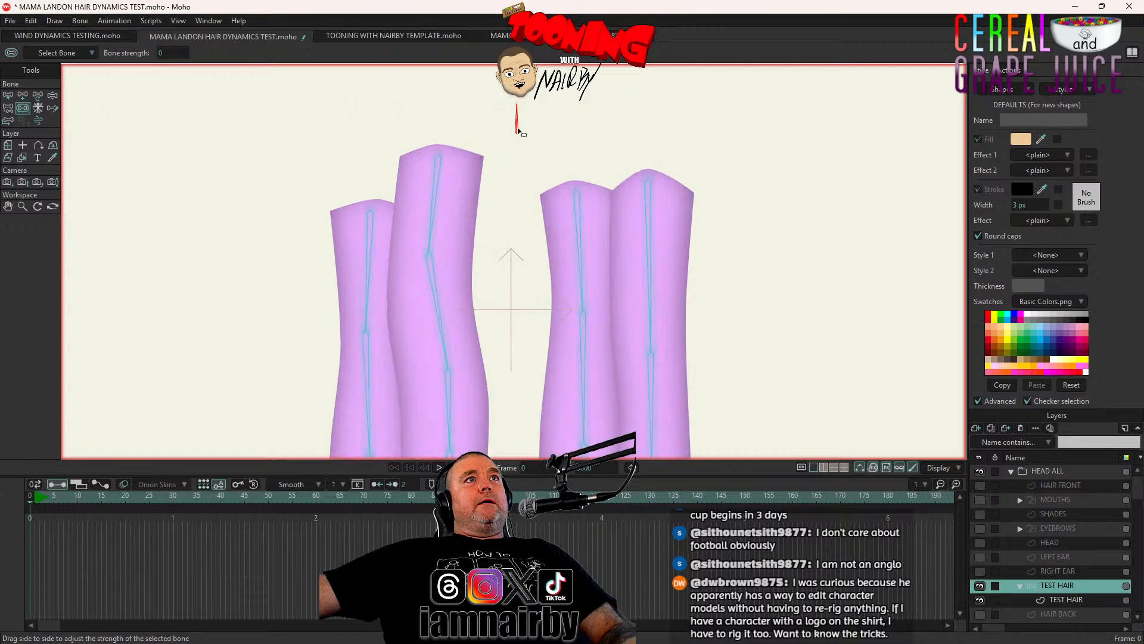
scroll(521, 132, down, 3)
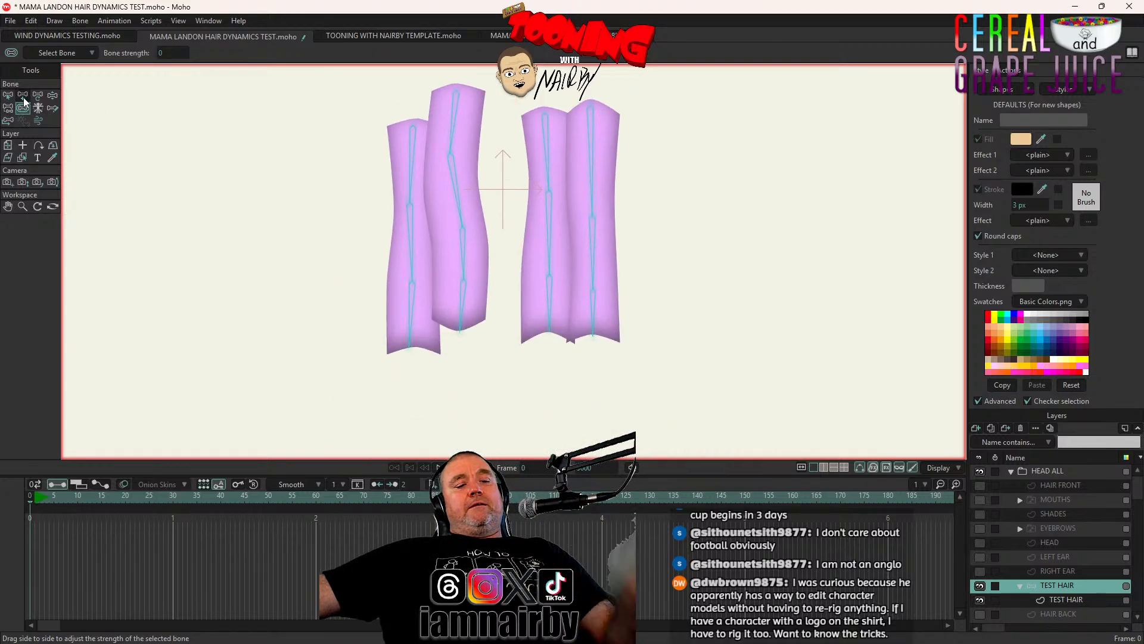
Close the hair dynamics test document and reopen MAMA LANDON HAIR DYNAMICS TEST.moho
key(ctrl+w)
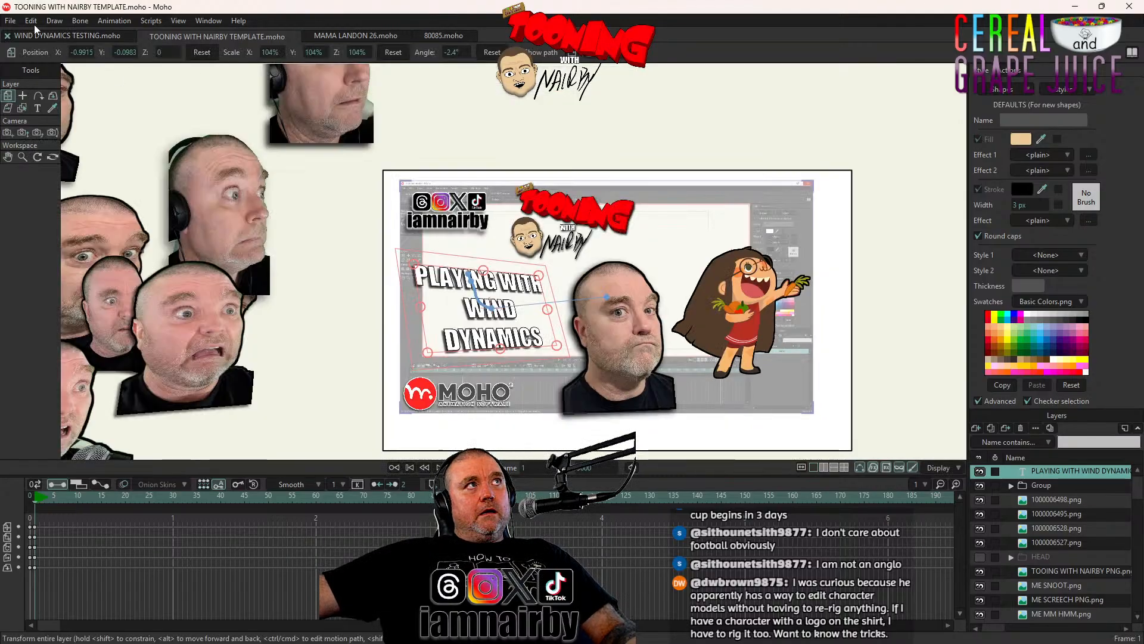
click(11, 22)
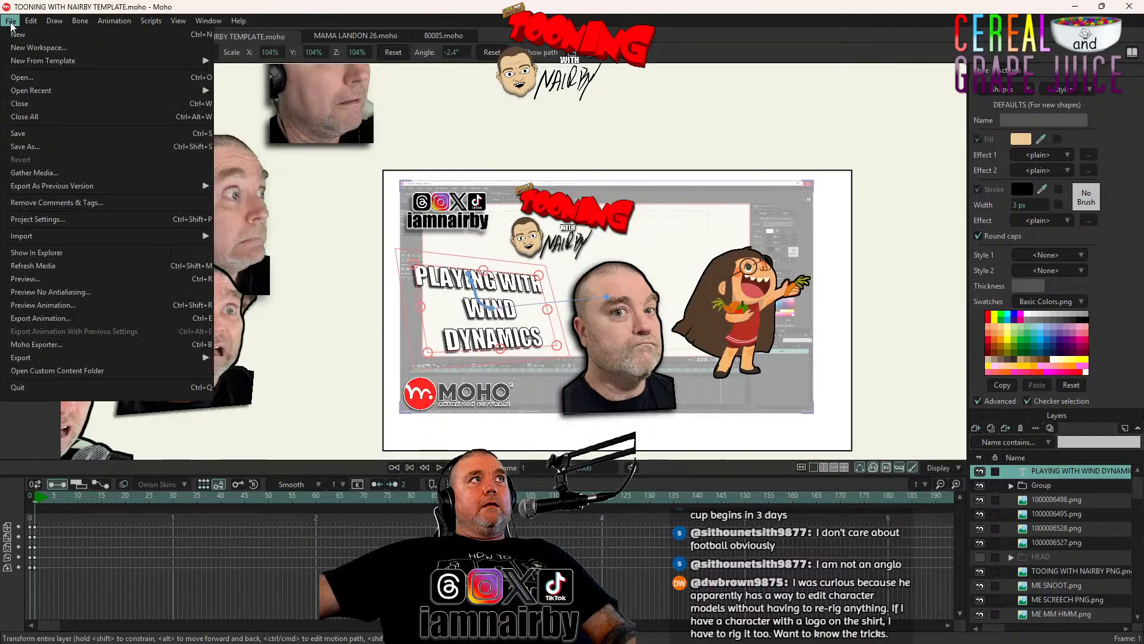
mouse_move(64, 95)
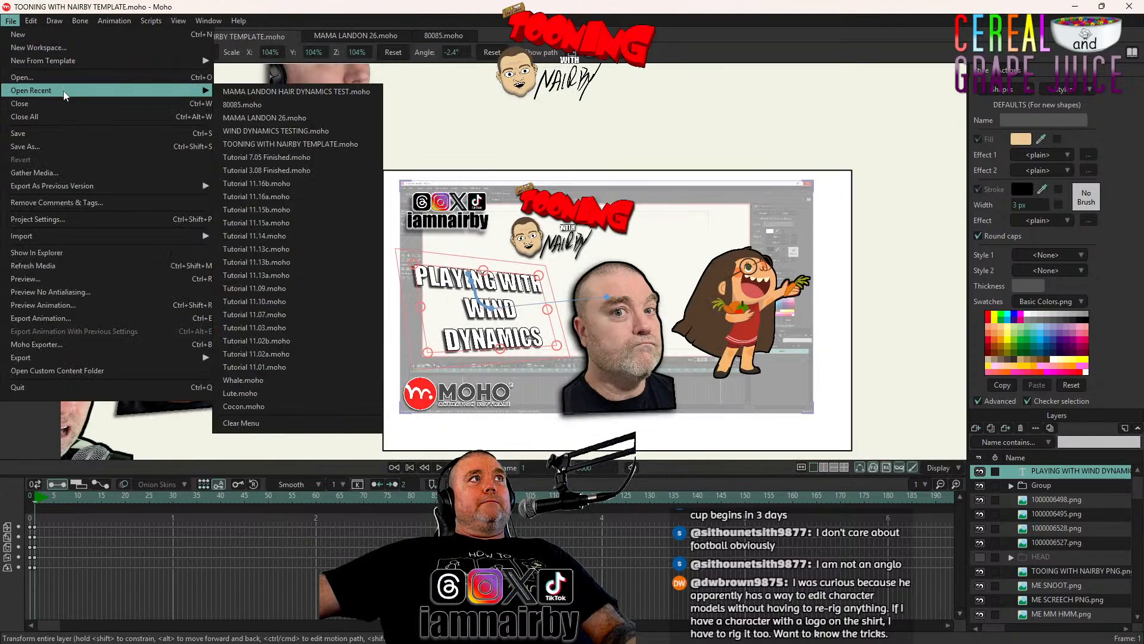
click(245, 91)
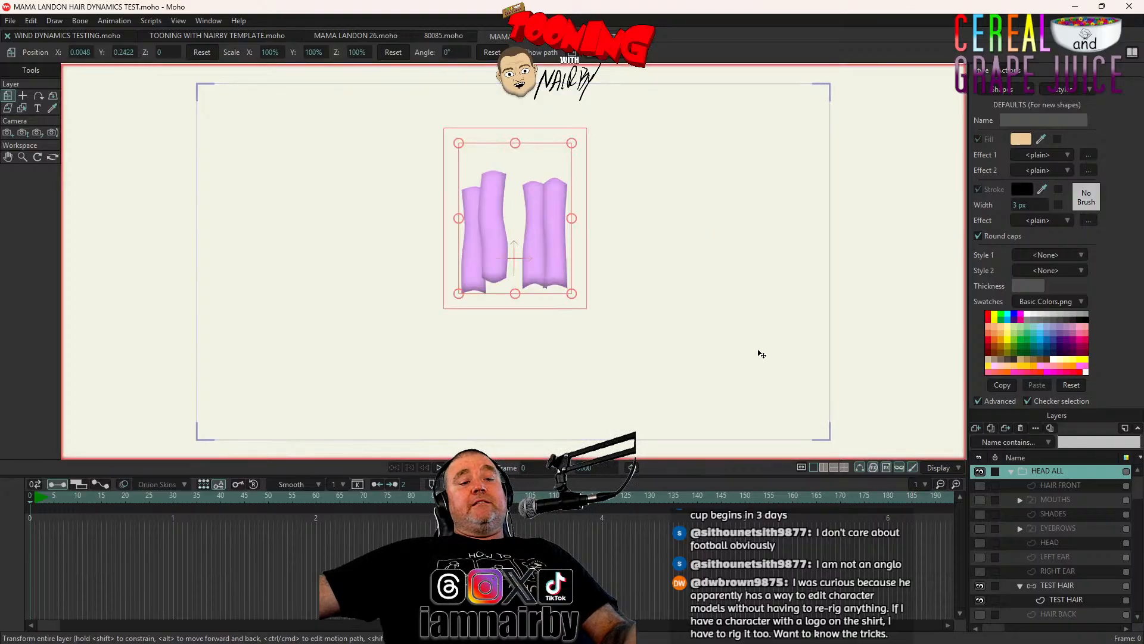
Select the TEST HAIR bone layer and check the root bone's constraint settings
click(1062, 589)
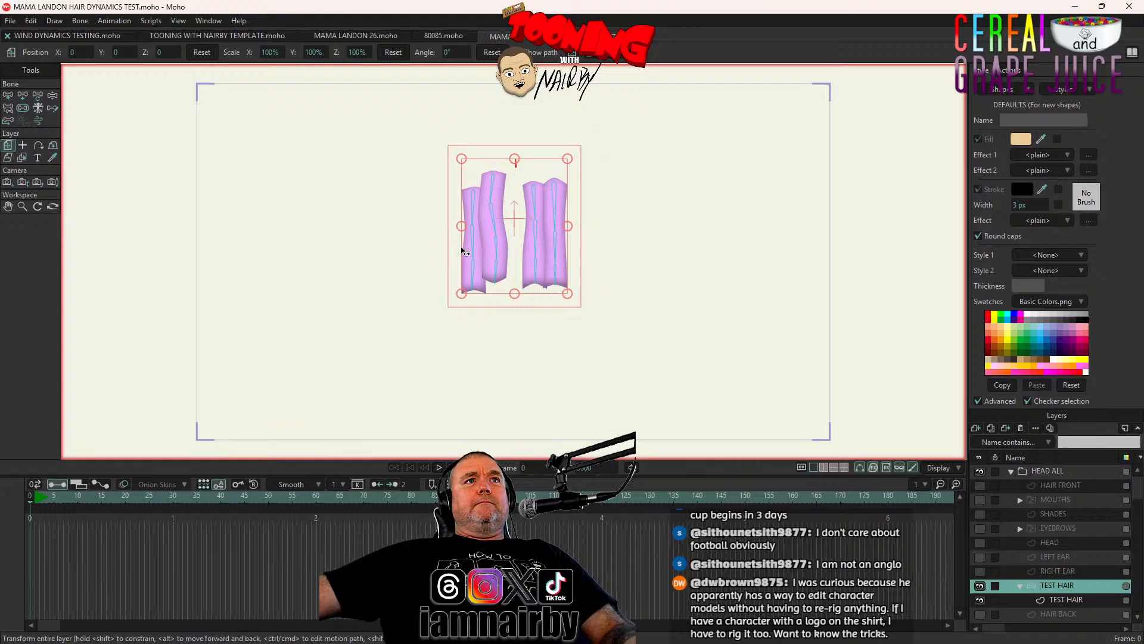
scroll(462, 251, up, 2)
scroll(462, 251, up, 4)
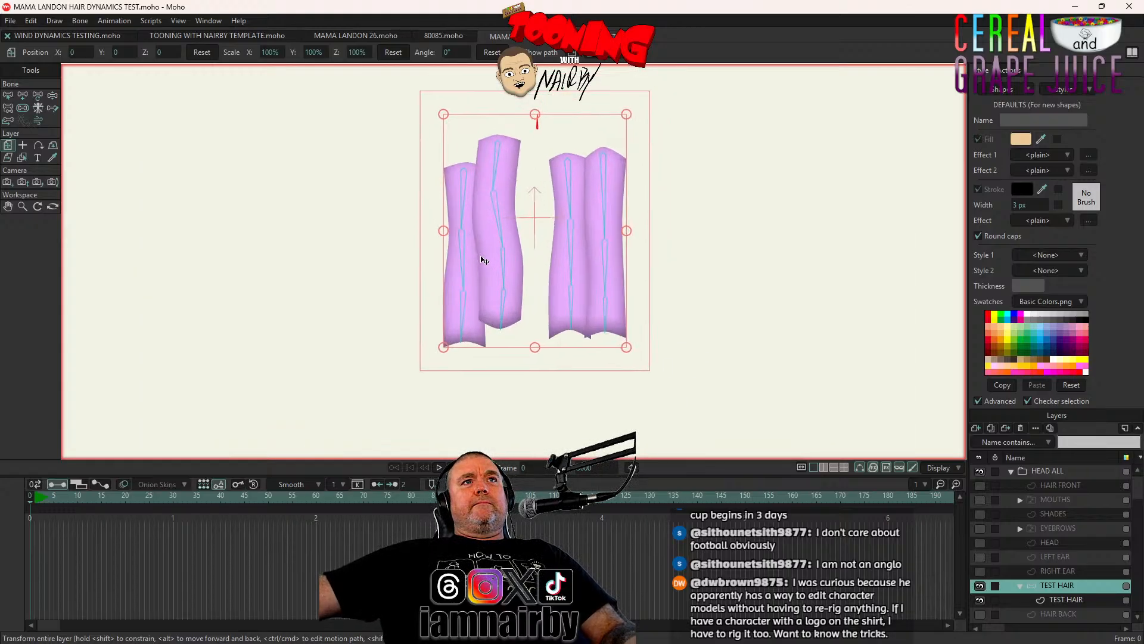
scroll(465, 270, down, 4)
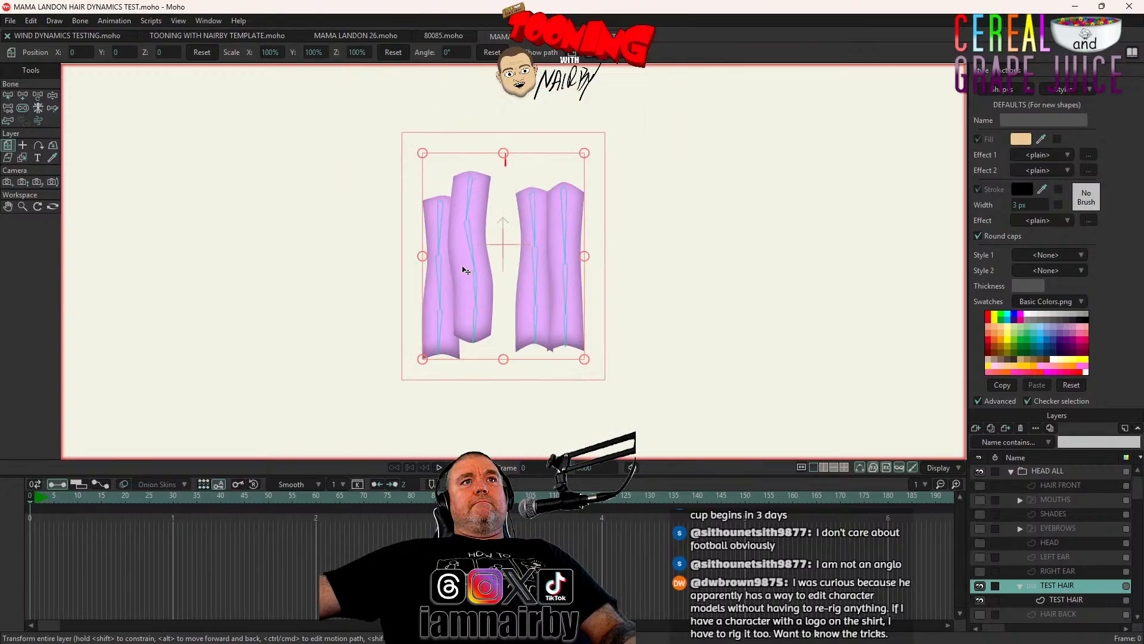
scroll(465, 270, up, 1)
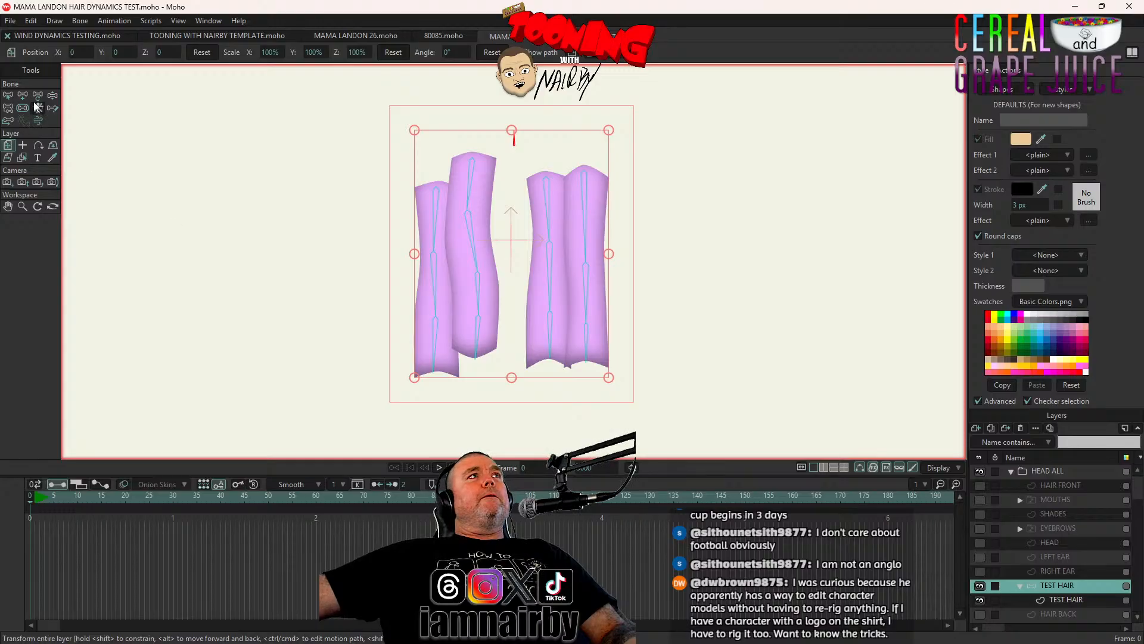
click(8, 95)
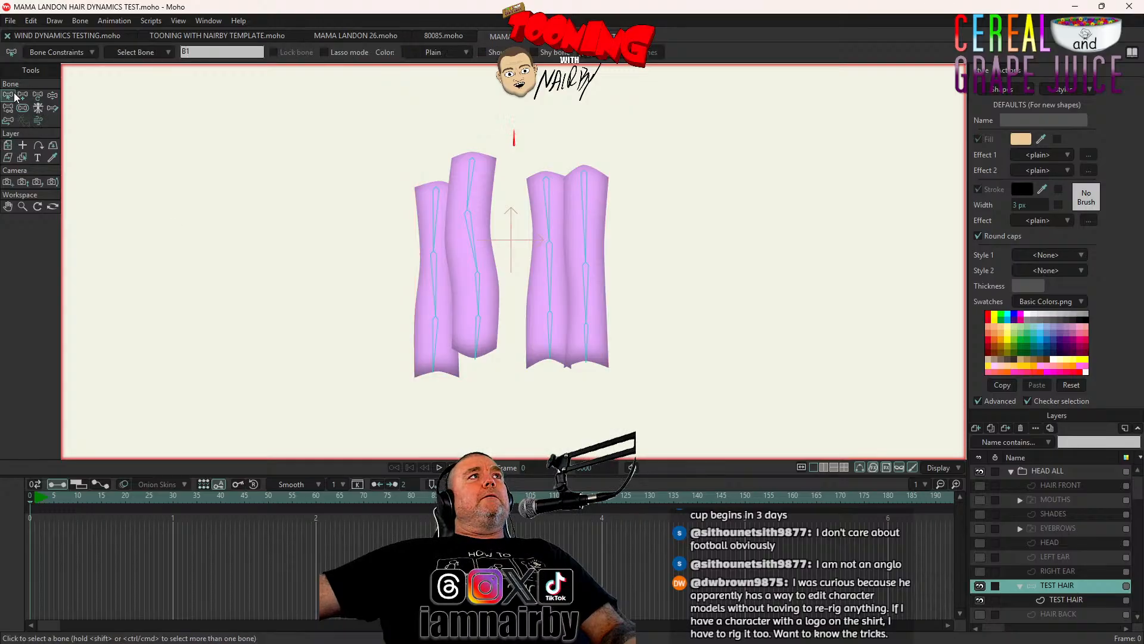
click(54, 53)
click(226, 399)
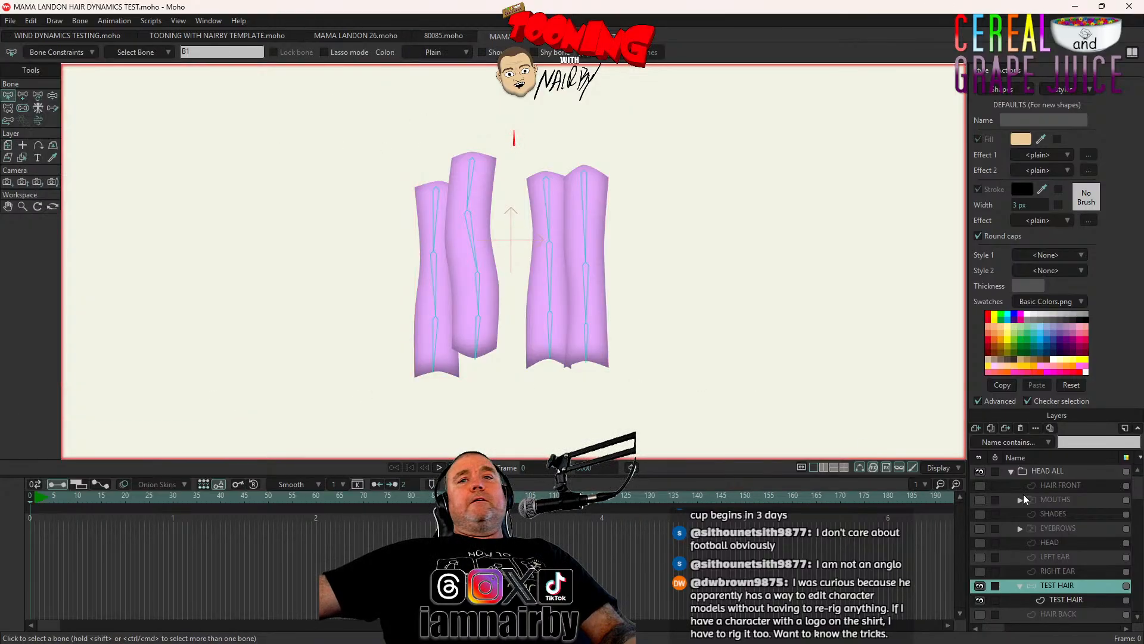
Select the TEST HAIR vector layer inside the bone layer and deselect all of its points
click(1057, 599)
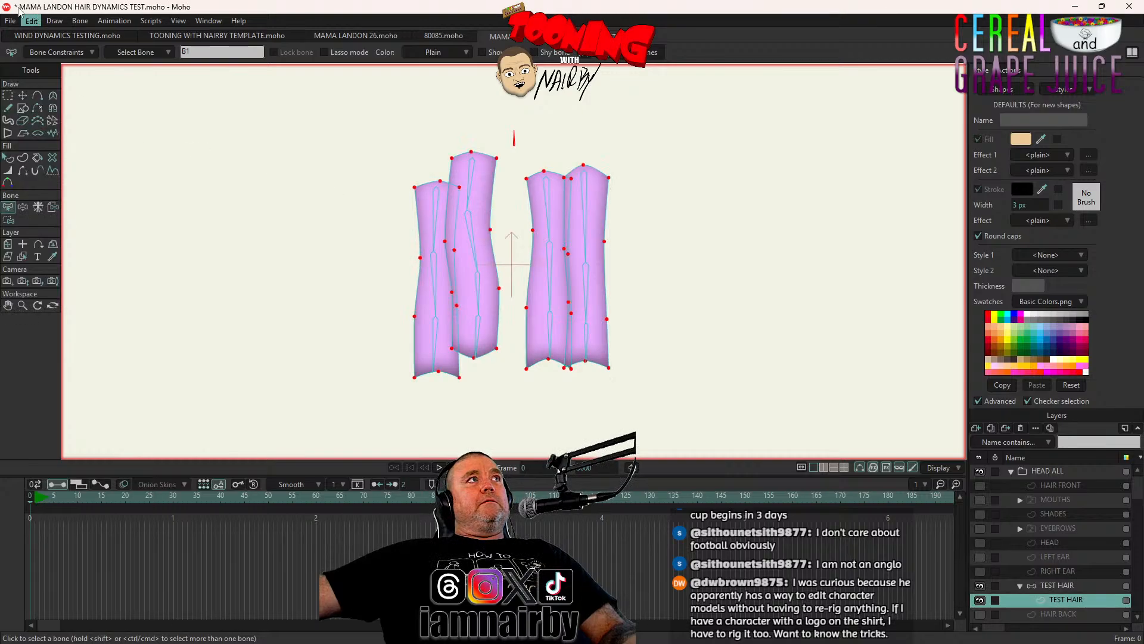
click(31, 20)
click(84, 202)
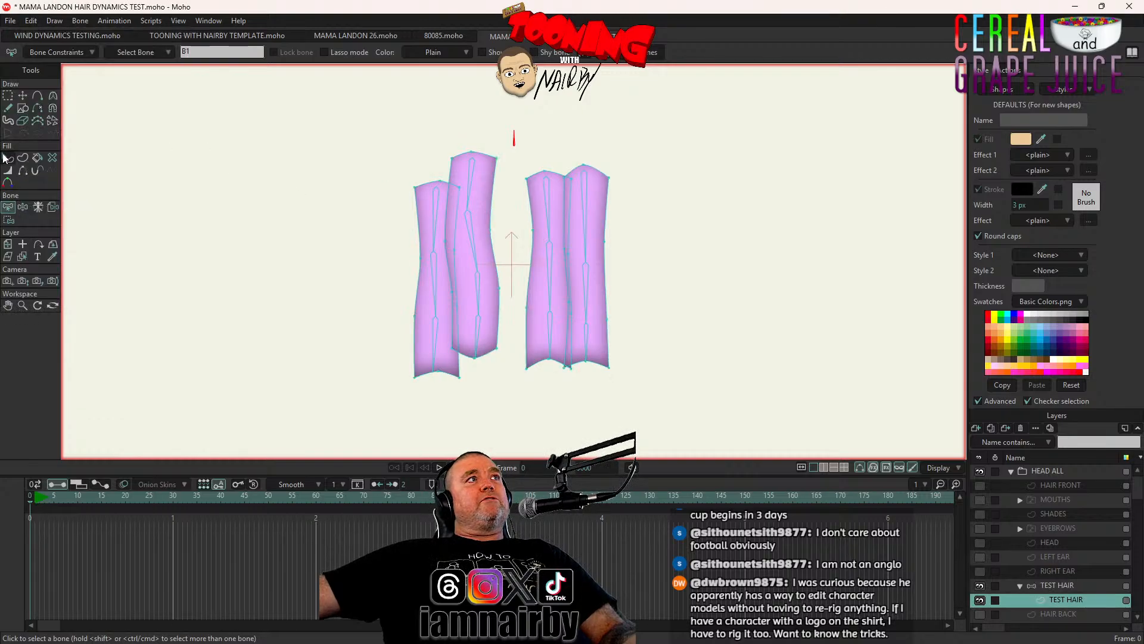
Bind the leftmost strand's three top points and its upper right-edge point to the strand's top bone, B2
click(9, 220)
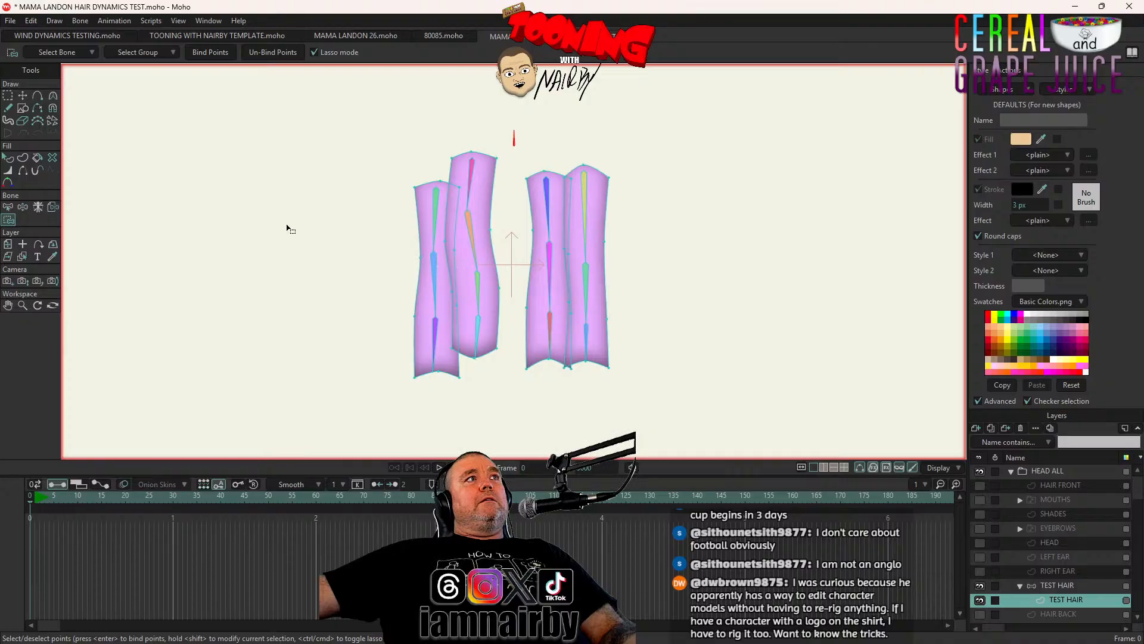
click(7, 206)
click(433, 218)
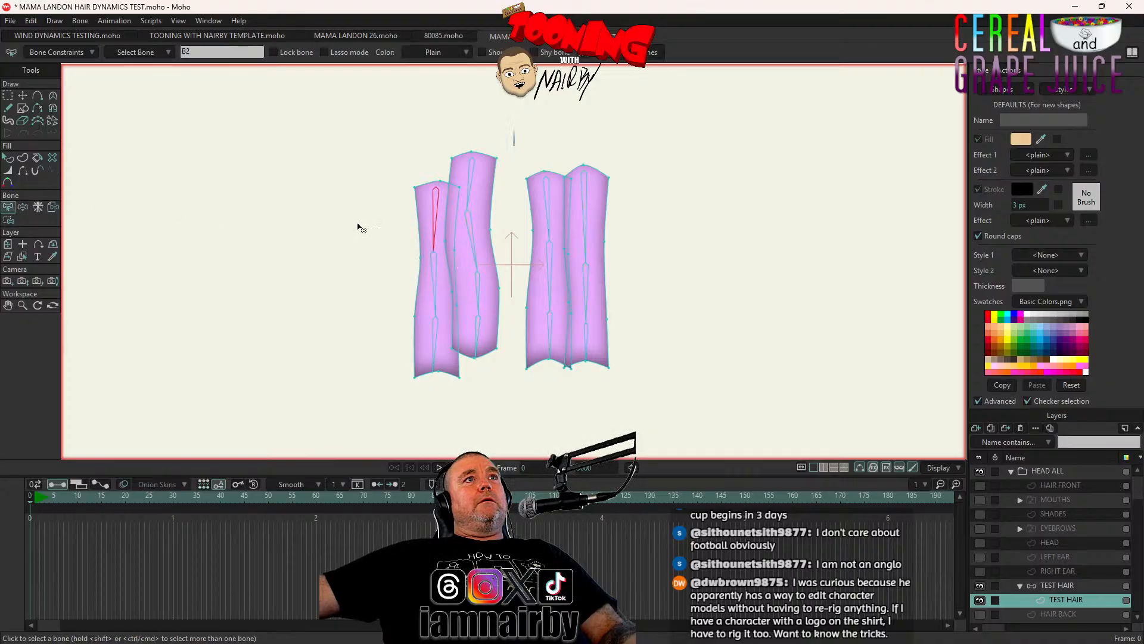
click(8, 219)
scroll(507, 243, up, 4)
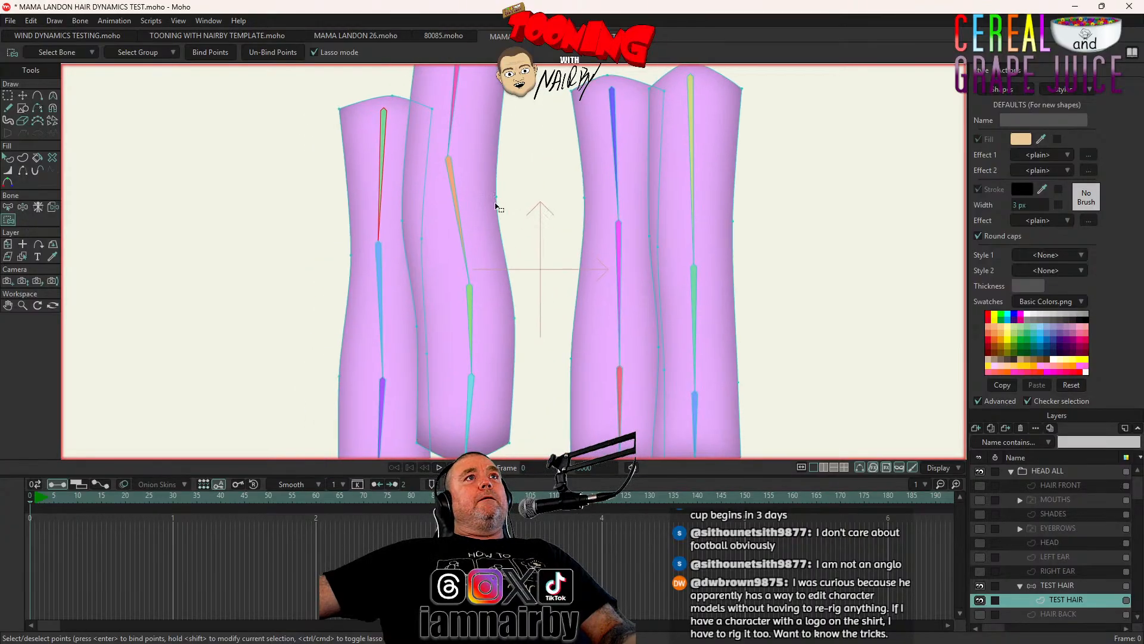
scroll(403, 225, up, 2)
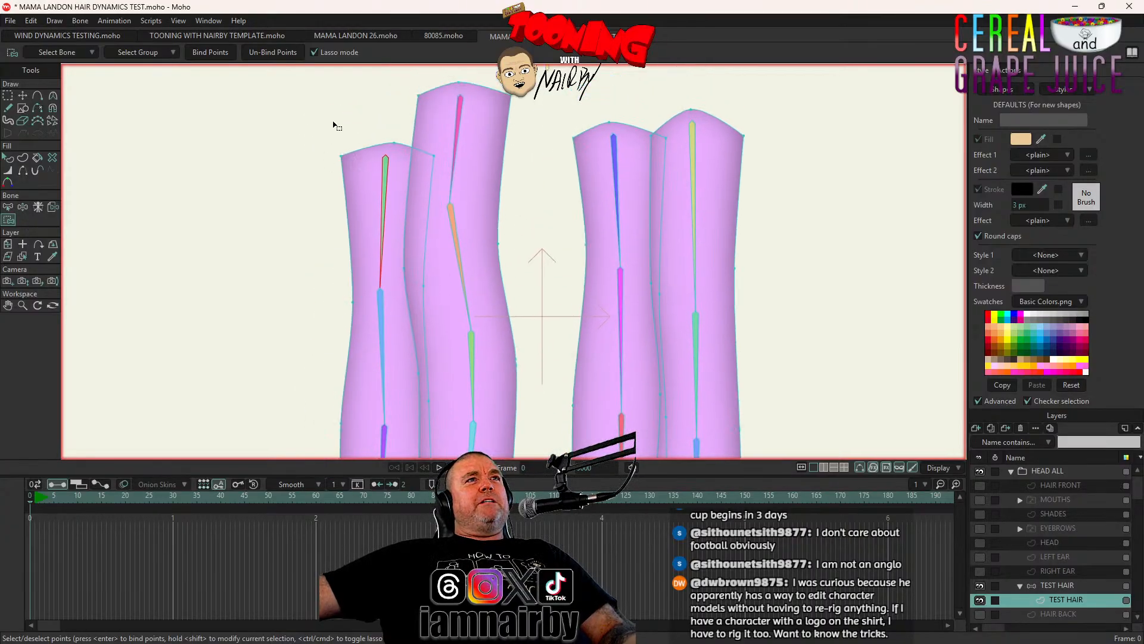
drag(336, 123, 412, 121)
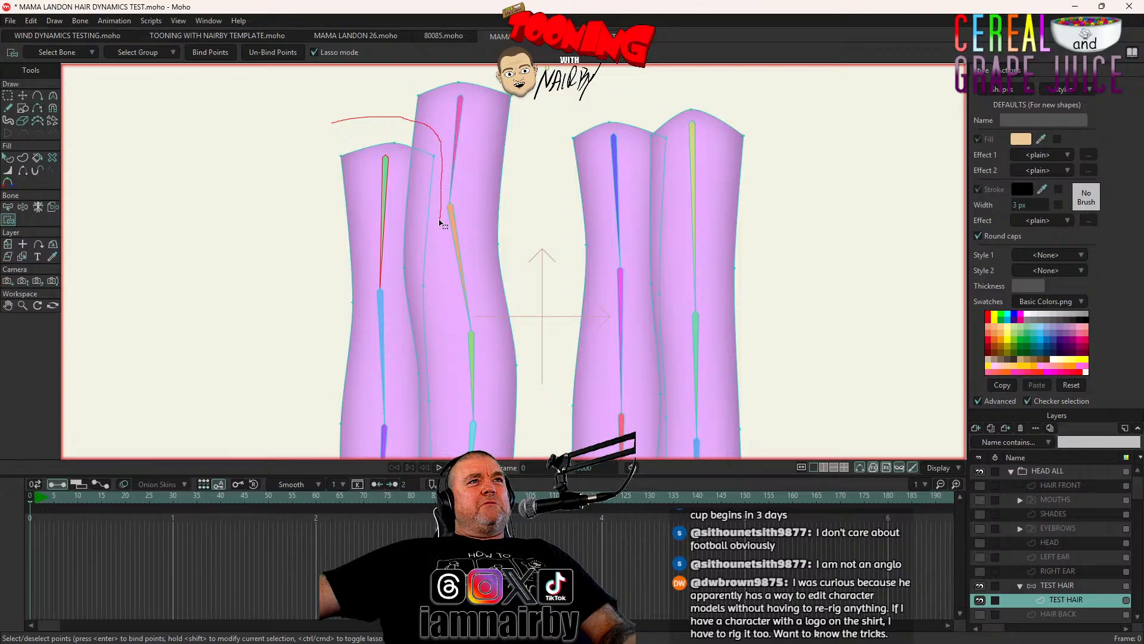
drag(440, 223, 436, 275)
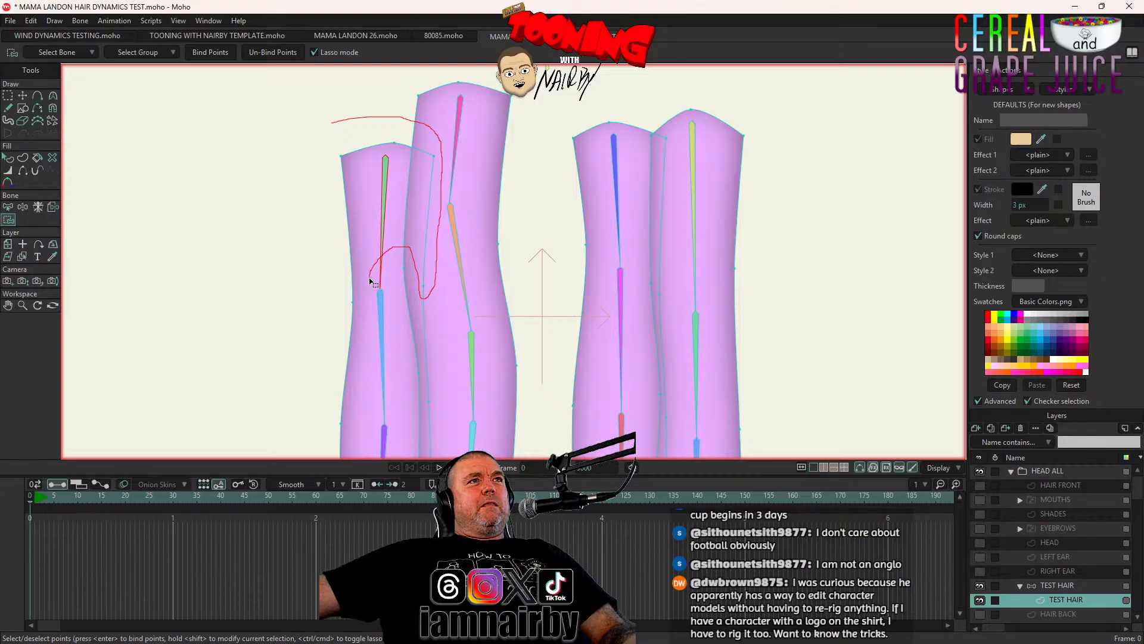
mouse_move(370, 281)
mouse_down()
mouse_move(333, 248)
mouse_move(320, 155)
mouse_move(338, 119)
mouse_up()
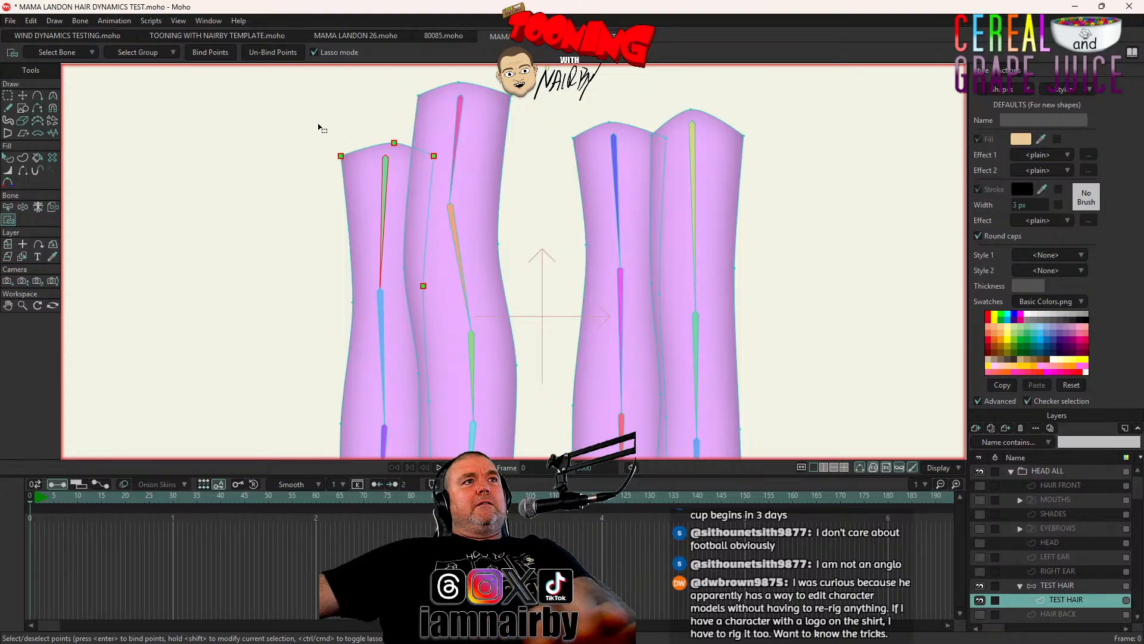
Bind the leftmost strand's two left-edge points and its lower right-edge point to the middle bone, B3
click(9, 209)
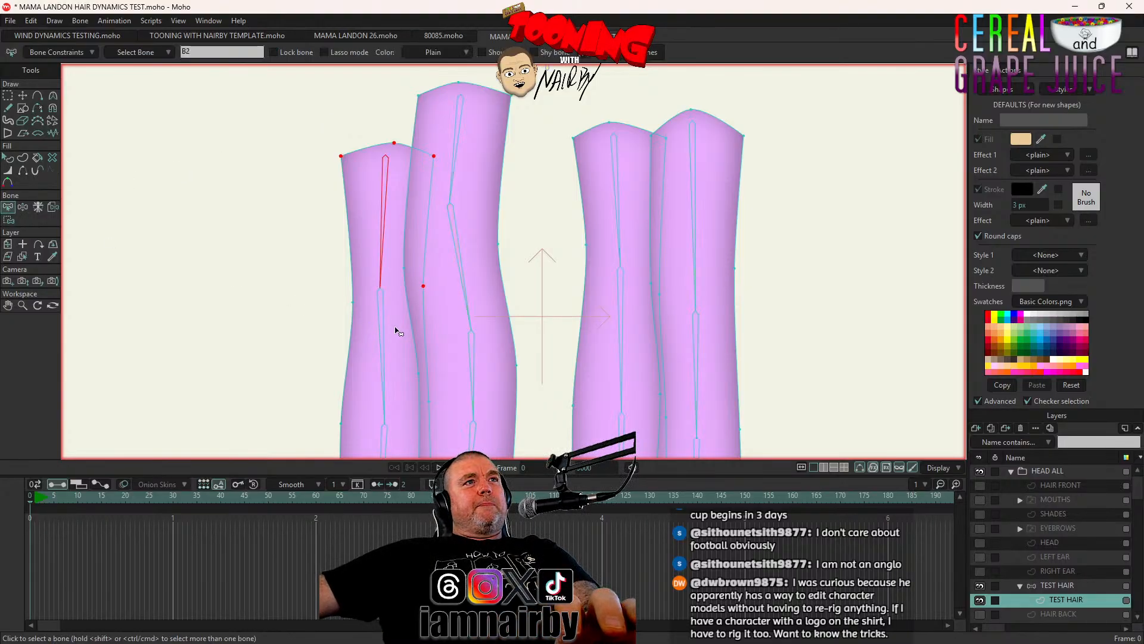
click(379, 337)
click(8, 221)
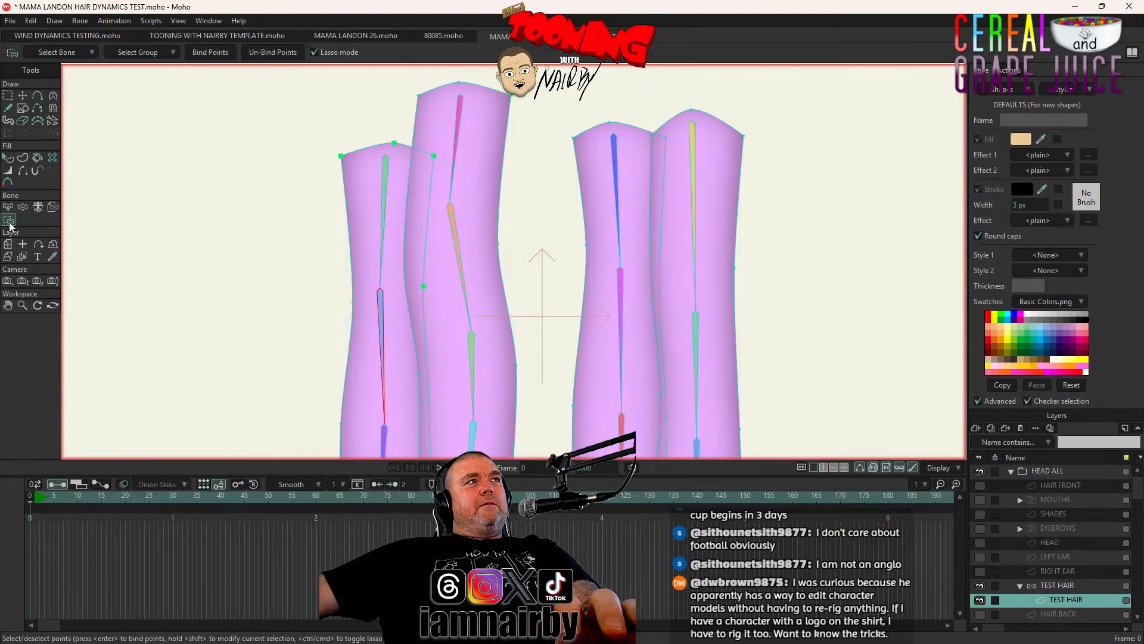
scroll(220, 167, down, 5)
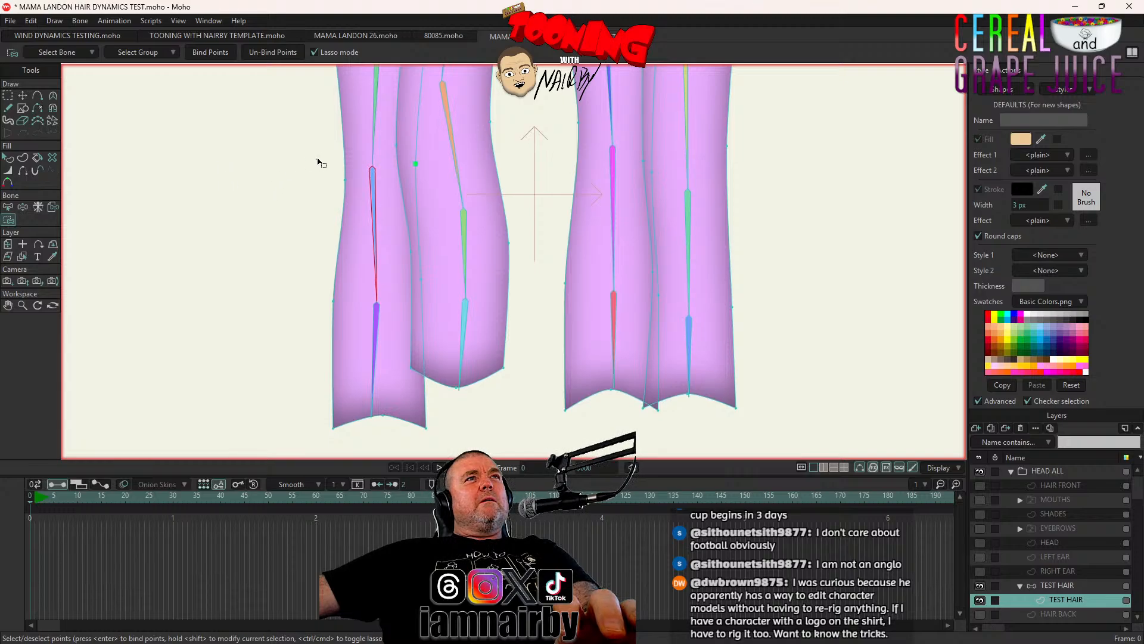
mouse_move(318, 159)
mouse_down()
mouse_move(346, 159)
mouse_move(374, 182)
mouse_up()
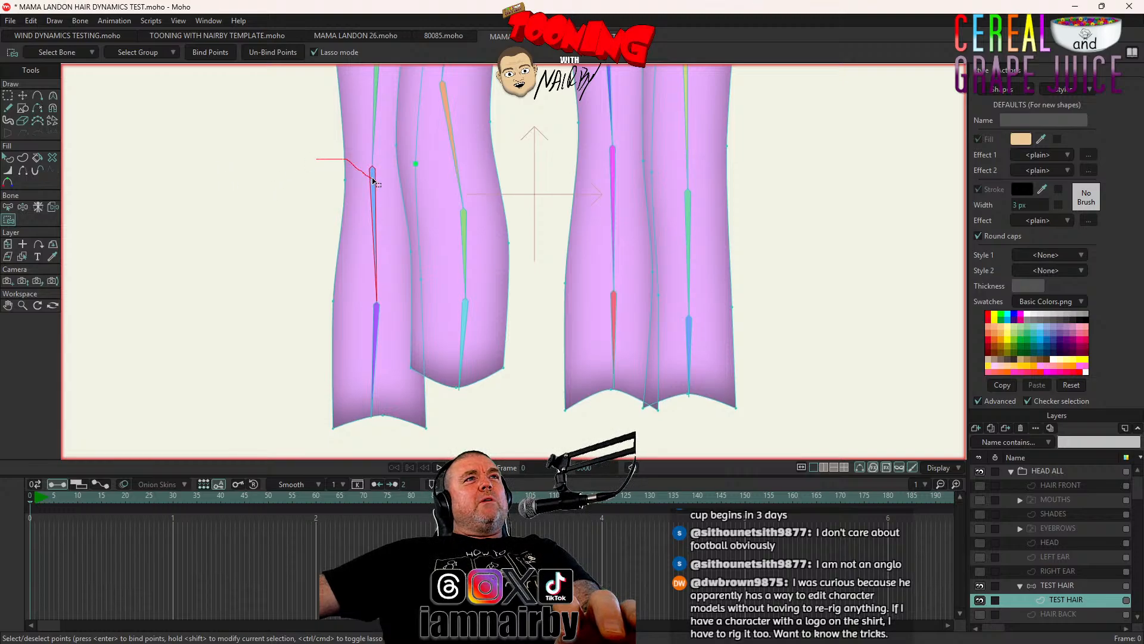
mouse_move(431, 203)
mouse_down()
mouse_move(447, 245)
mouse_move(436, 288)
mouse_up()
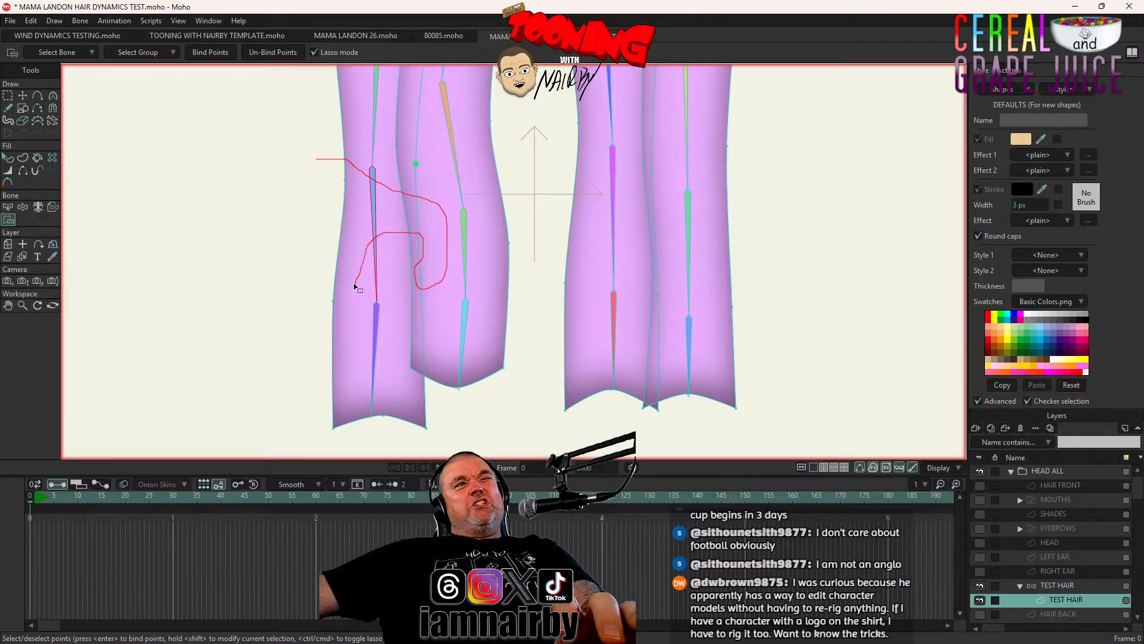
mouse_move(342, 312)
mouse_down()
mouse_move(278, 280)
mouse_move(321, 149)
mouse_up()
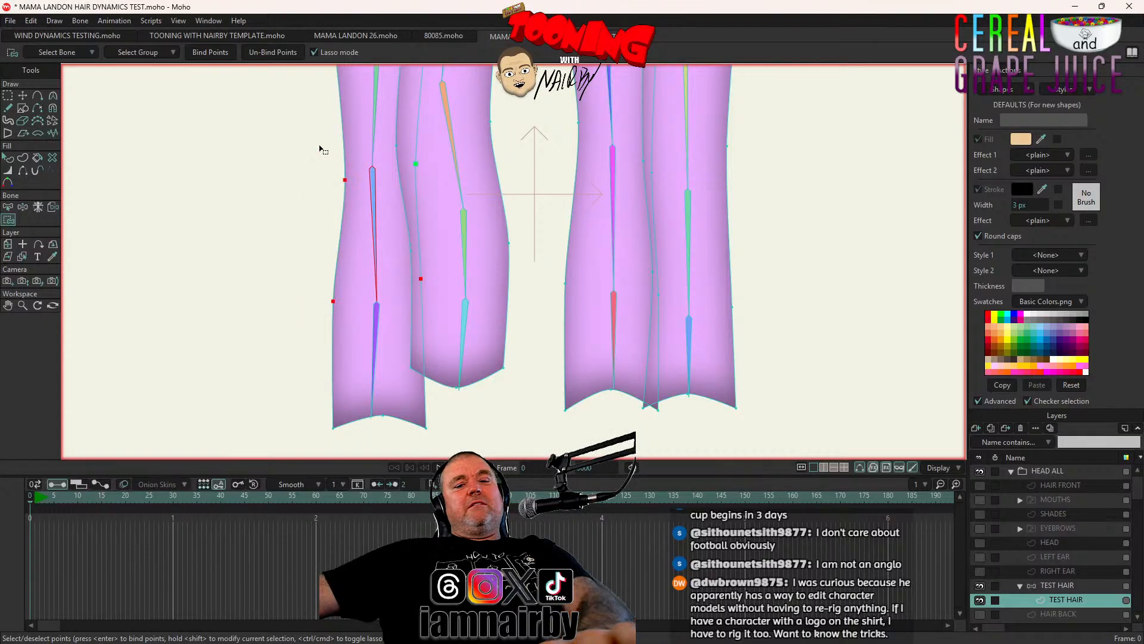
Bind the three points along the leftmost strand's bottom edge to the strand's lowest bone
click(8, 207)
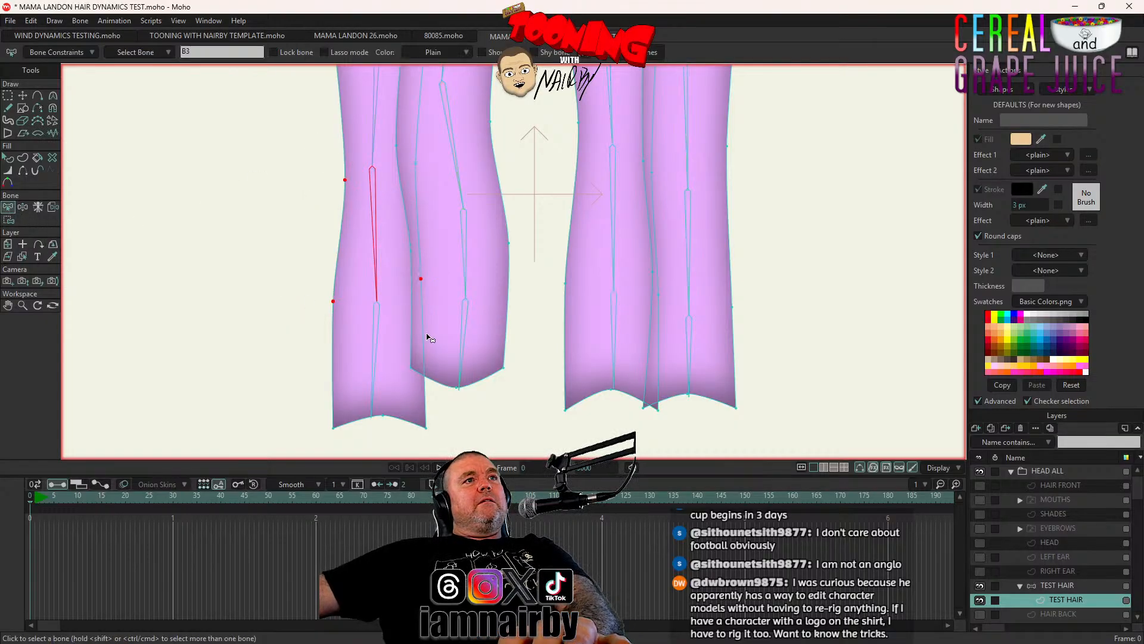
click(373, 352)
key(i)
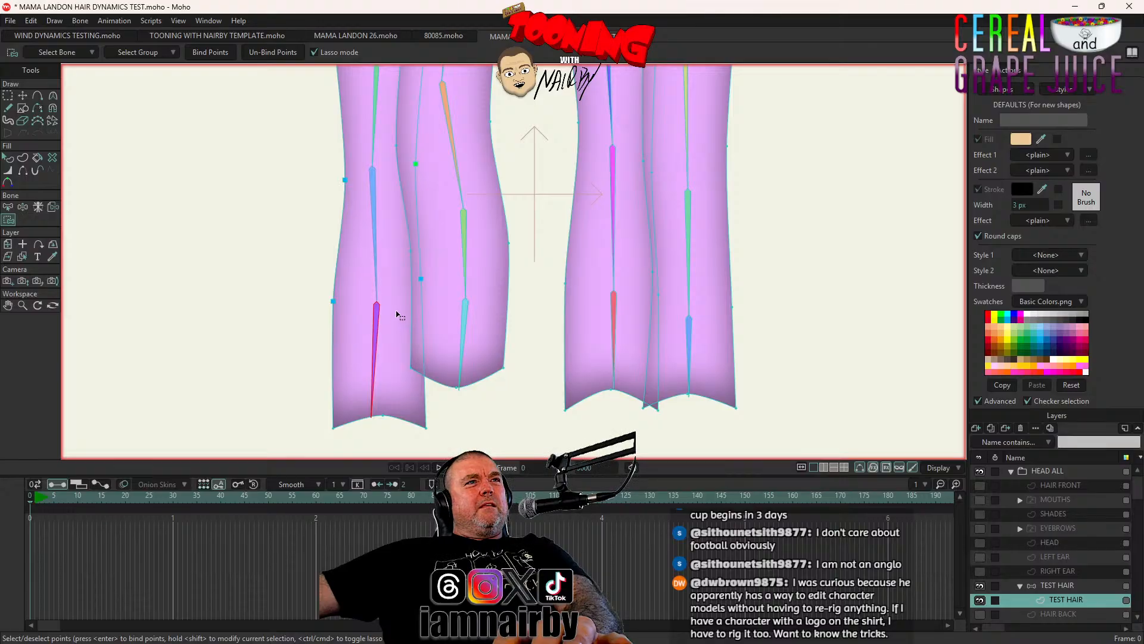
mouse_move(413, 312)
mouse_down()
mouse_move(442, 321)
mouse_move(435, 430)
mouse_move(416, 449)
mouse_move(405, 424)
mouse_move(420, 360)
mouse_move(411, 345)
mouse_move(390, 360)
mouse_move(389, 415)
mouse_move(366, 441)
mouse_move(323, 426)
mouse_move(321, 353)
mouse_move(343, 306)
mouse_move(397, 294)
mouse_move(420, 321)
mouse_up()
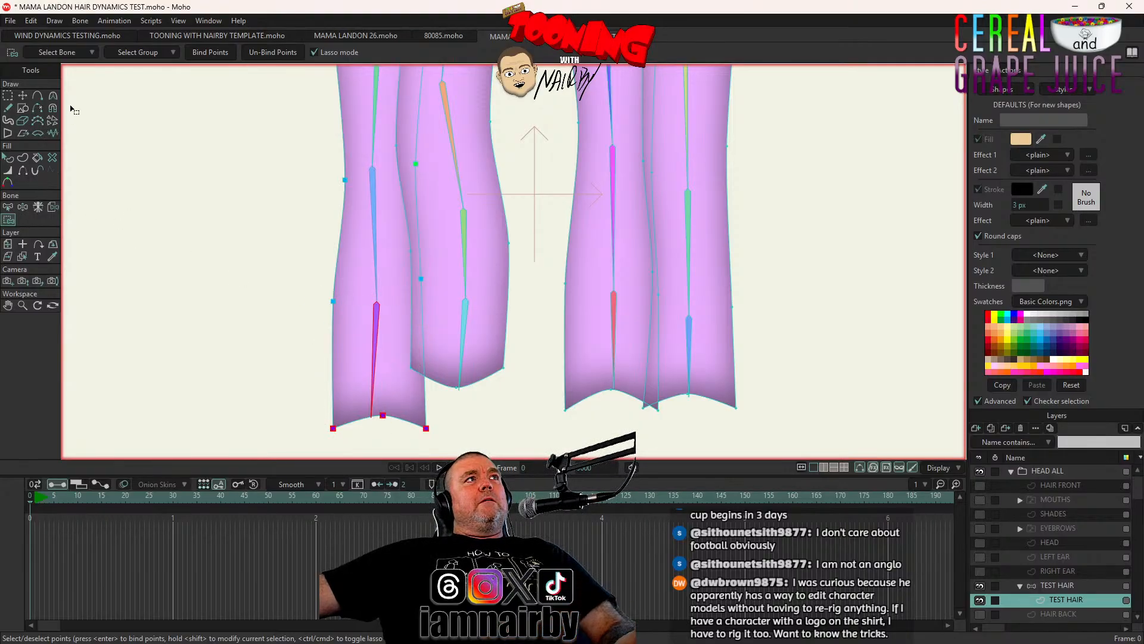
Test-bend the leftmost strand on the TEST HAIR bone layer by manipulating its lowest bone, and save the project
click(1058, 584)
scroll(118, 133, down, 3)
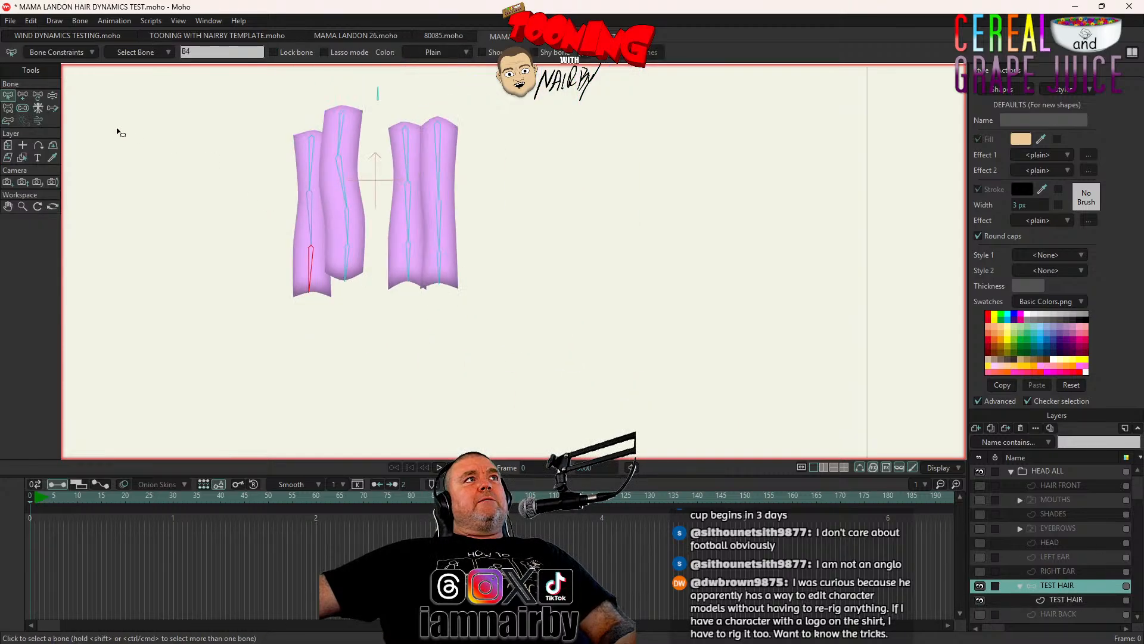
click(51, 98)
drag(314, 293, 182, 351)
key(ctrl+s)
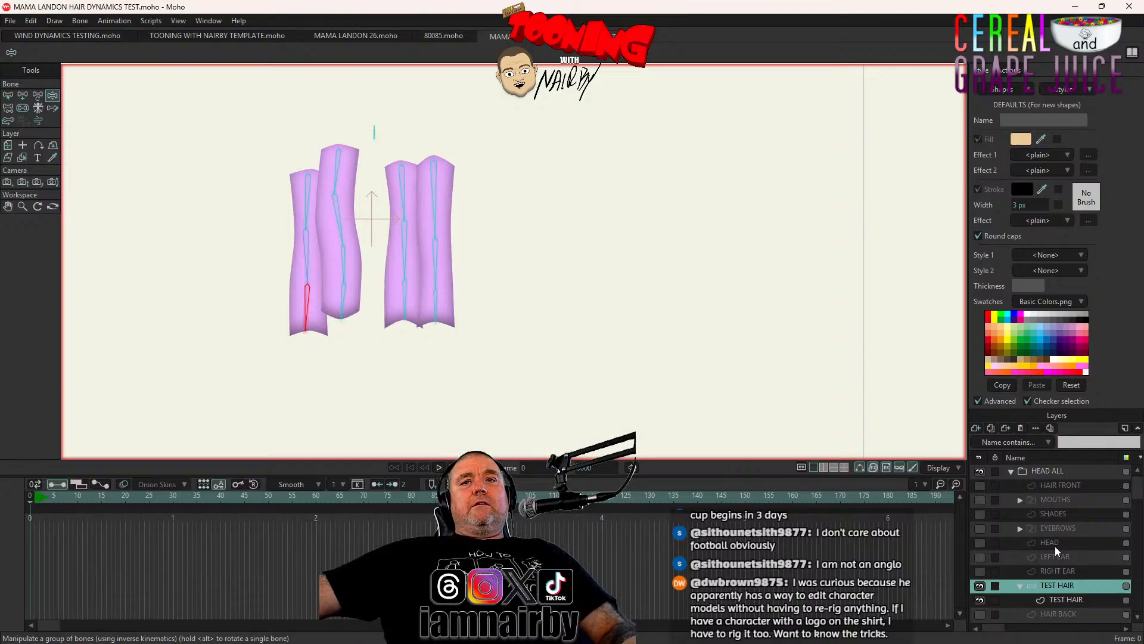
Bind the three top points of the second strand from the left in the TEST HAIR vector layer to its top bone, B5
click(1063, 599)
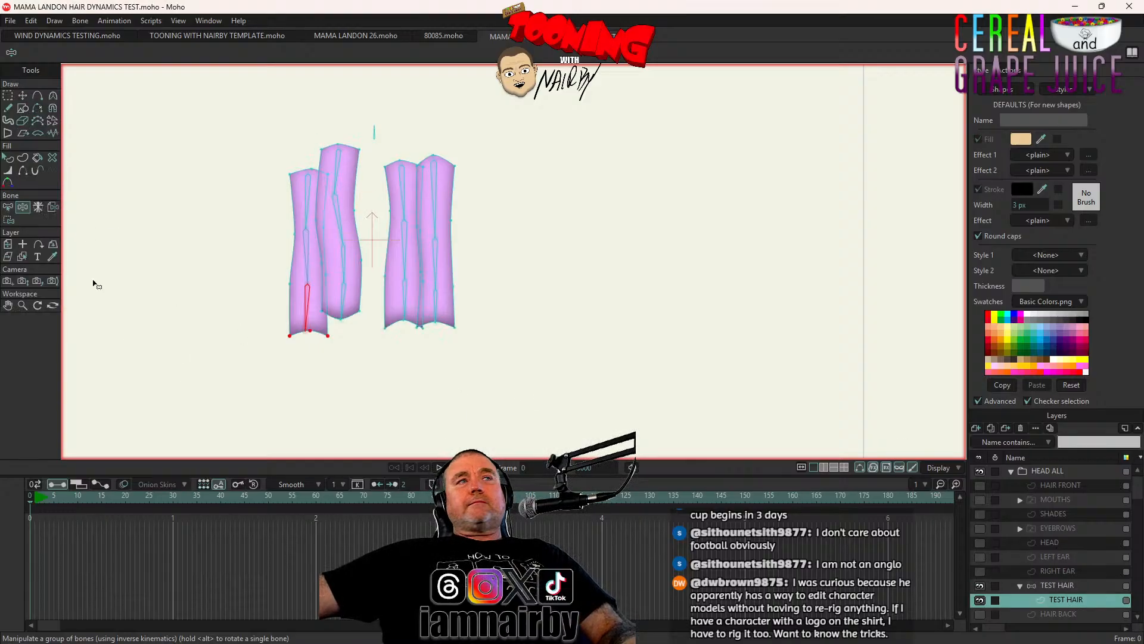
click(8, 206)
scroll(409, 242, up, 3)
click(310, 225)
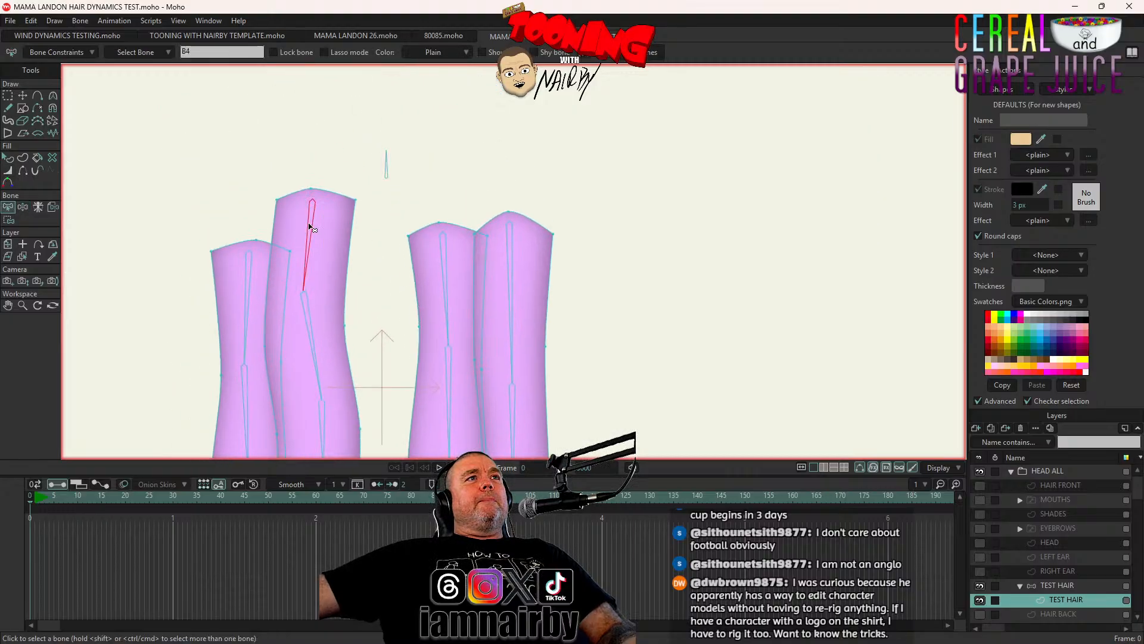
click(9, 220)
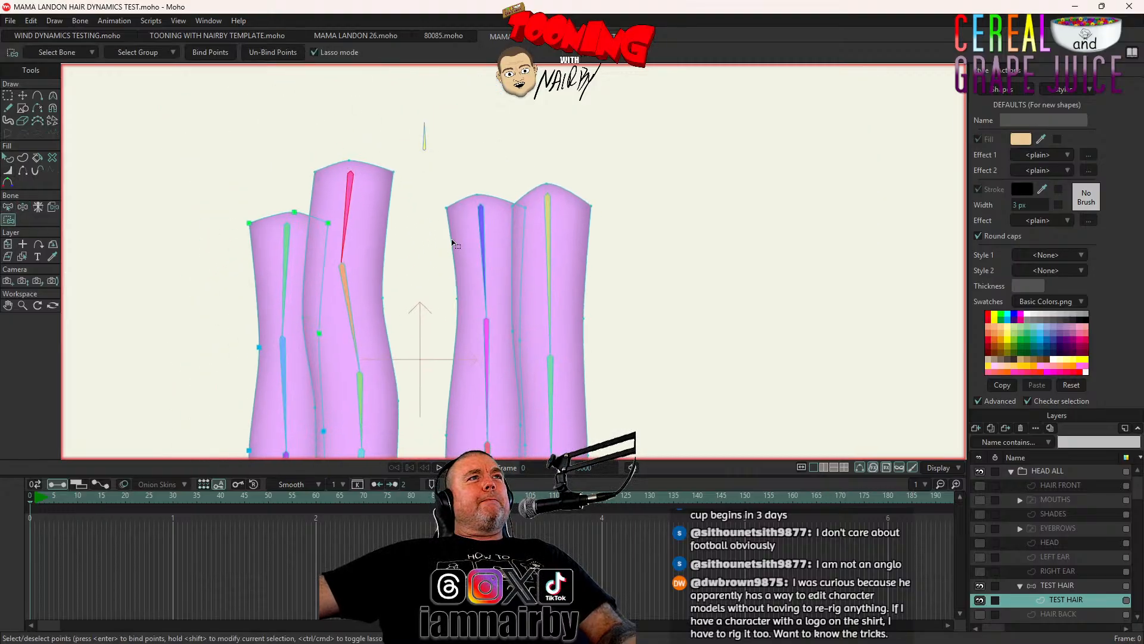
drag(344, 131, 422, 162)
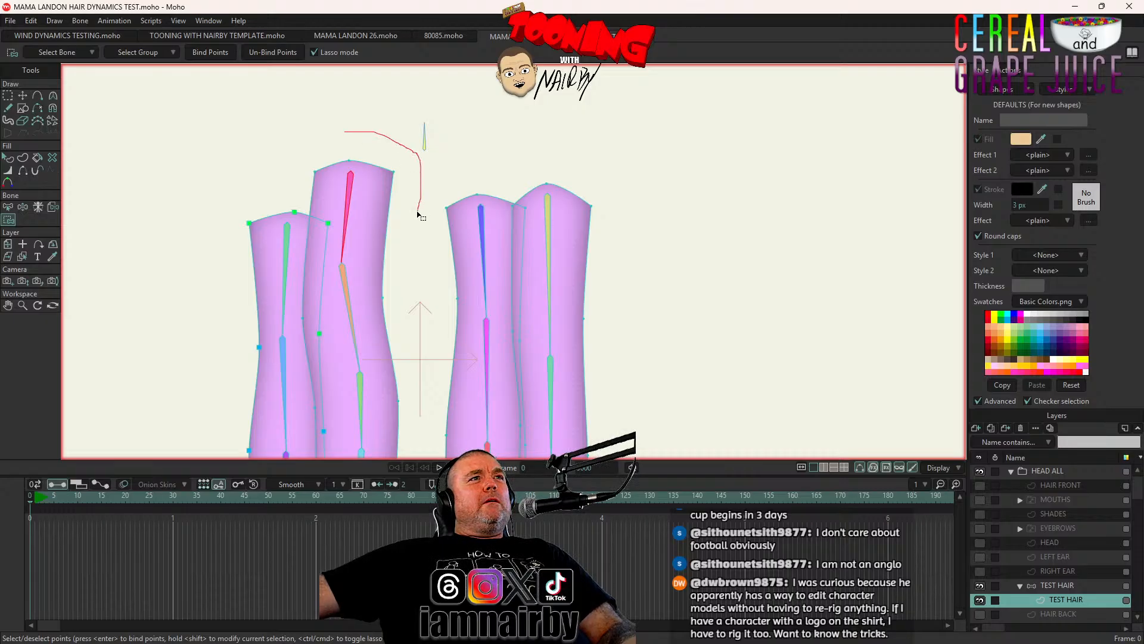
mouse_move(385, 232)
mouse_down()
mouse_move(308, 191)
mouse_move(309, 144)
mouse_move(387, 156)
mouse_up()
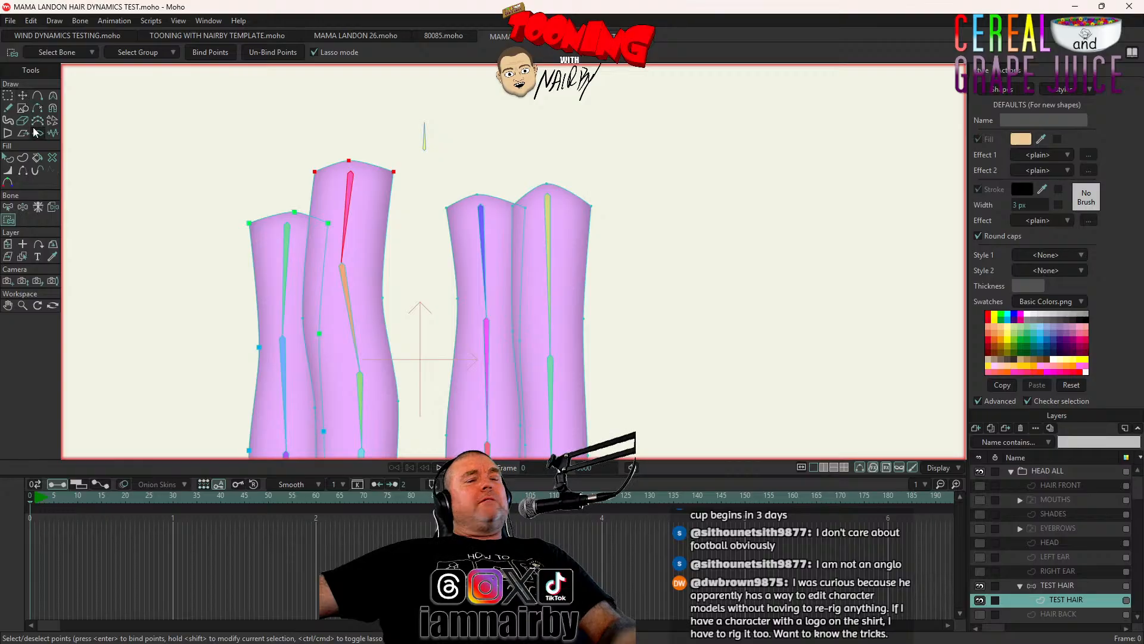
key(Return)
Bind the second strand's upper left-edge and upper right-edge points to its second bone, B6
click(9, 208)
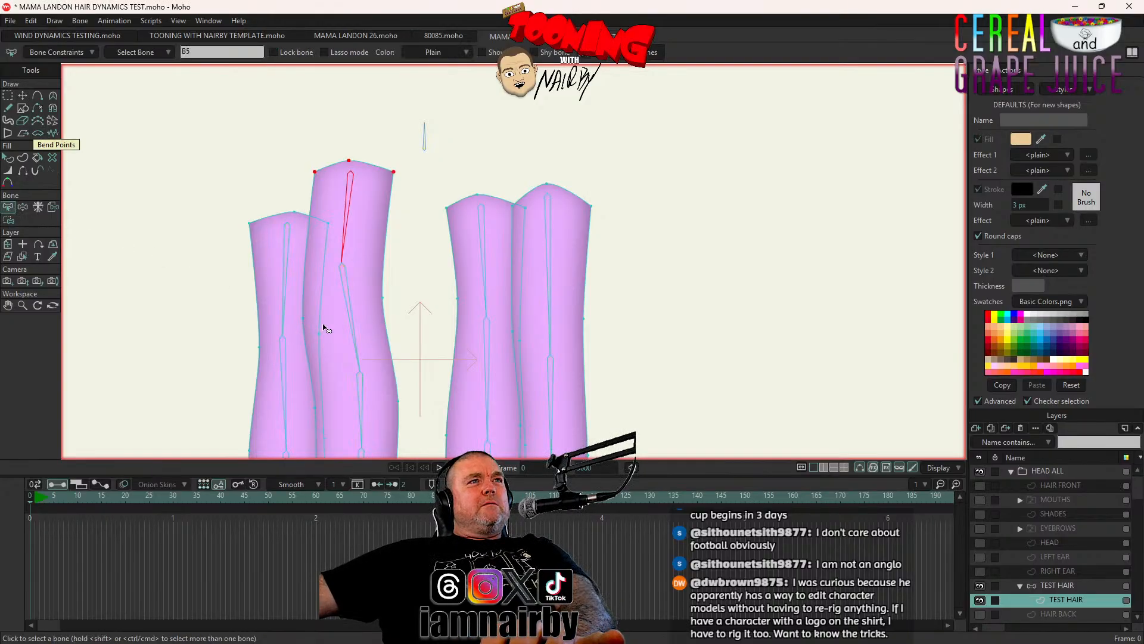
click(353, 323)
click(9, 221)
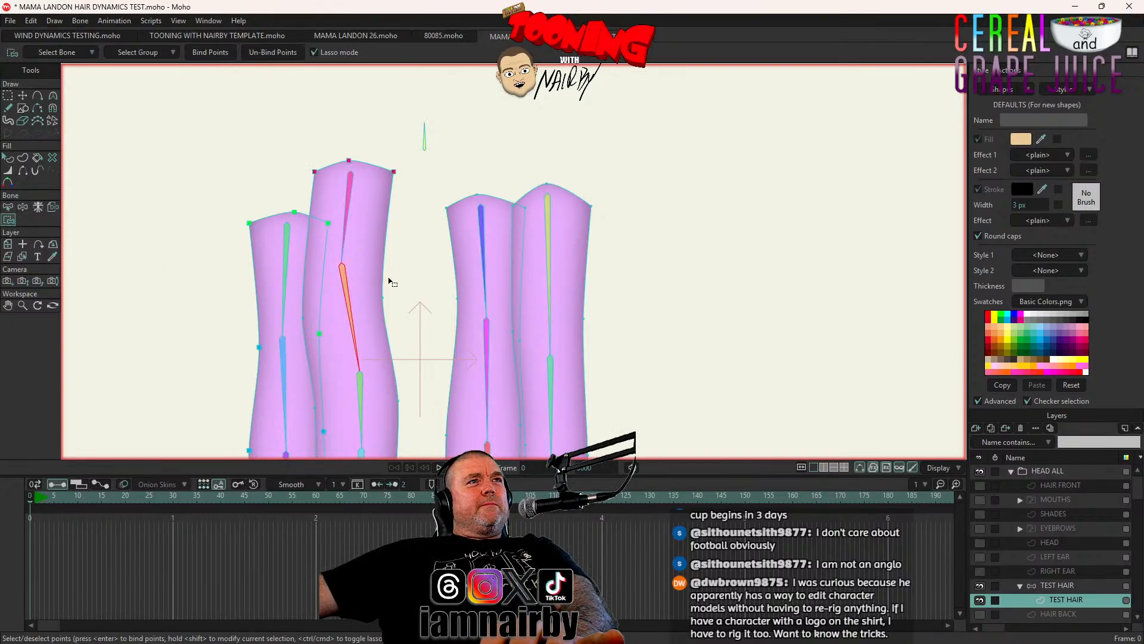
drag(402, 276, 405, 284)
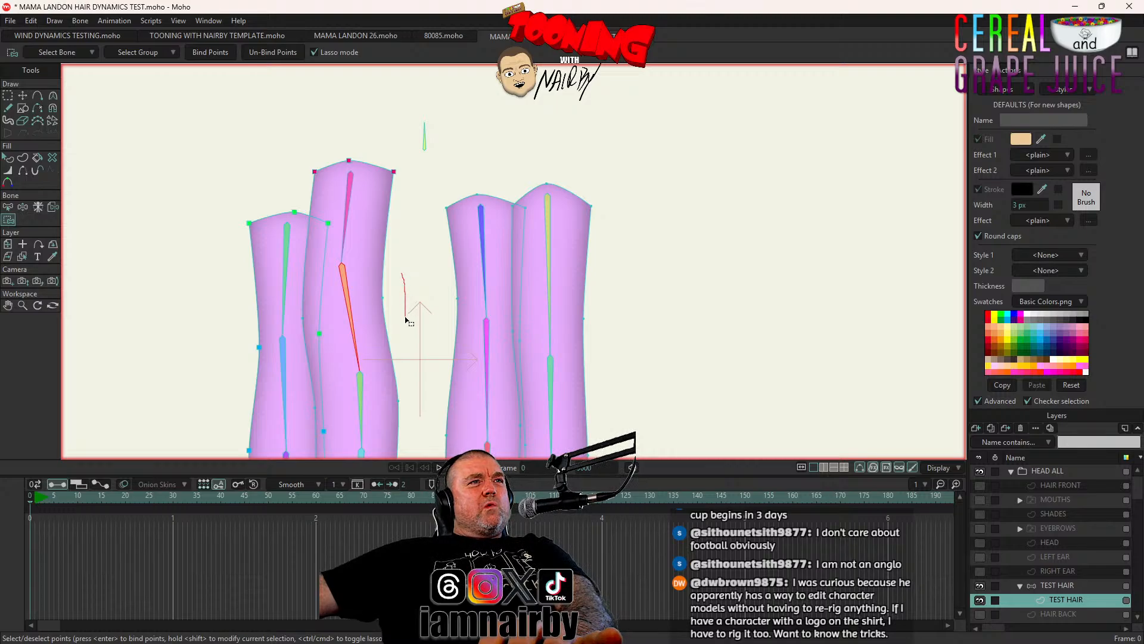
drag(405, 320, 361, 341)
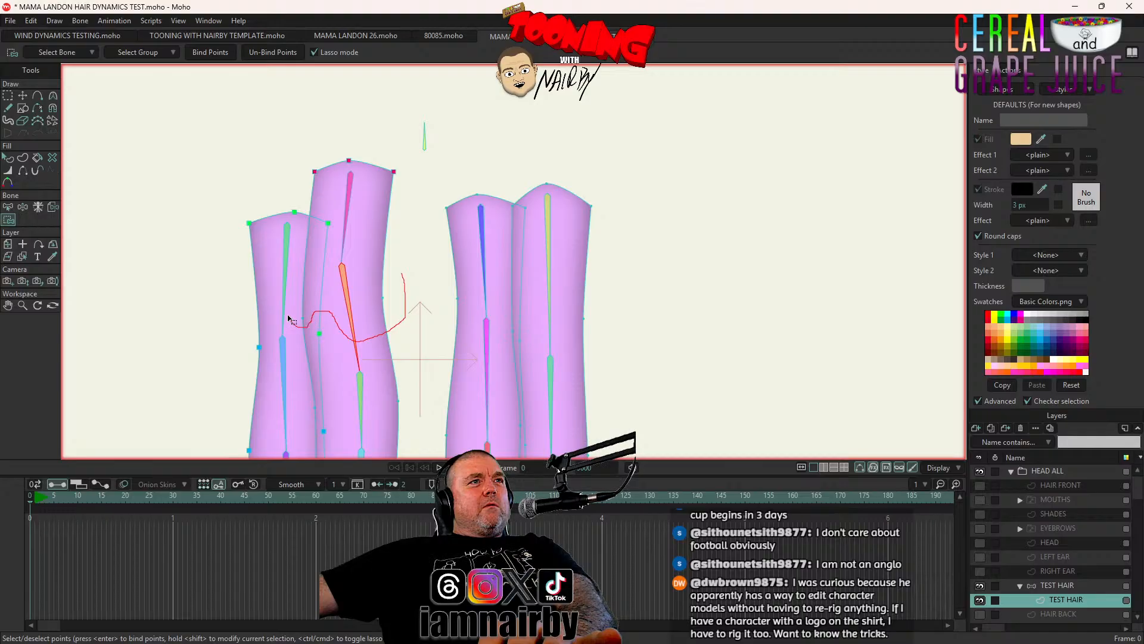
mouse_move(290, 320)
mouse_down()
mouse_move(307, 275)
mouse_move(351, 253)
mouse_move(398, 279)
mouse_up()
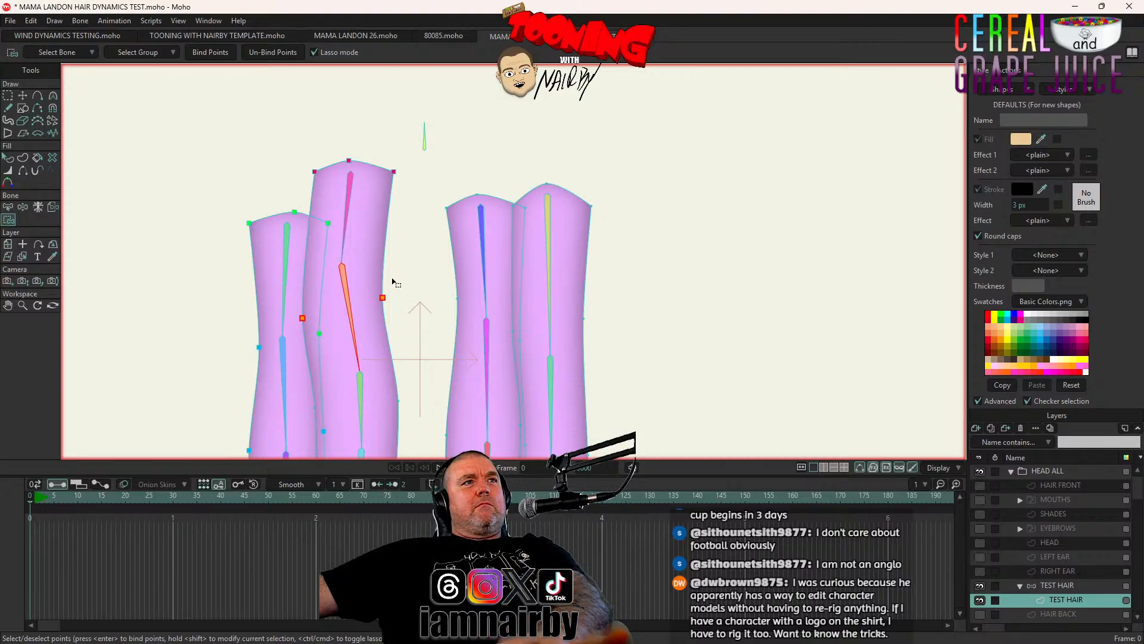
Bind the second strand's lower left-edge and lower right-edge points to its third bone, B7
click(10, 207)
scroll(359, 298, down, 3)
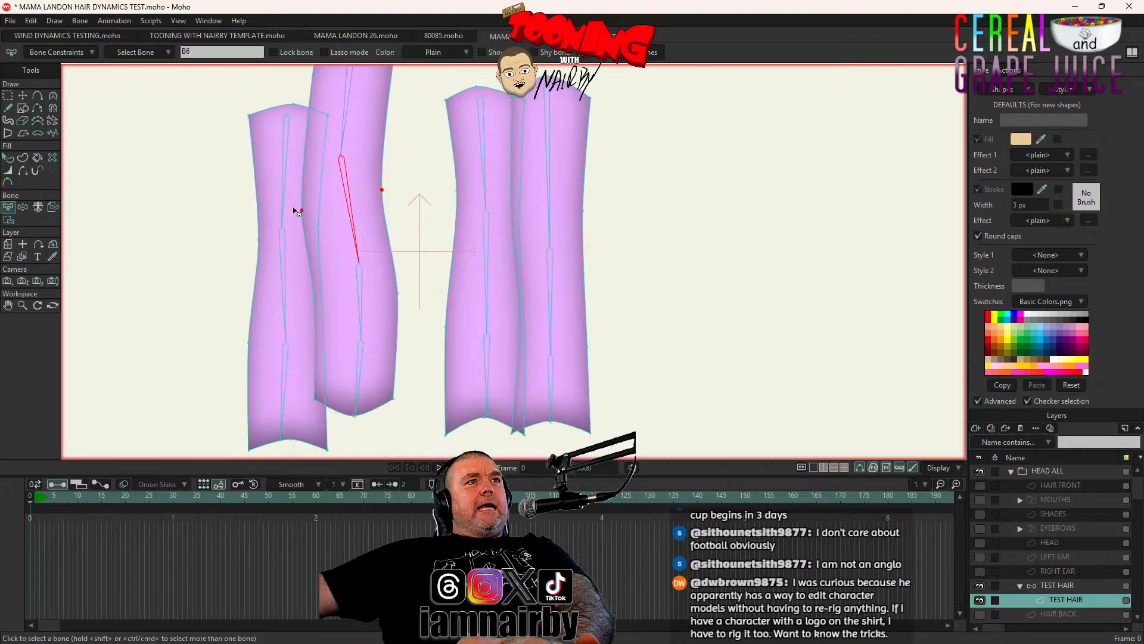
click(362, 286)
click(9, 219)
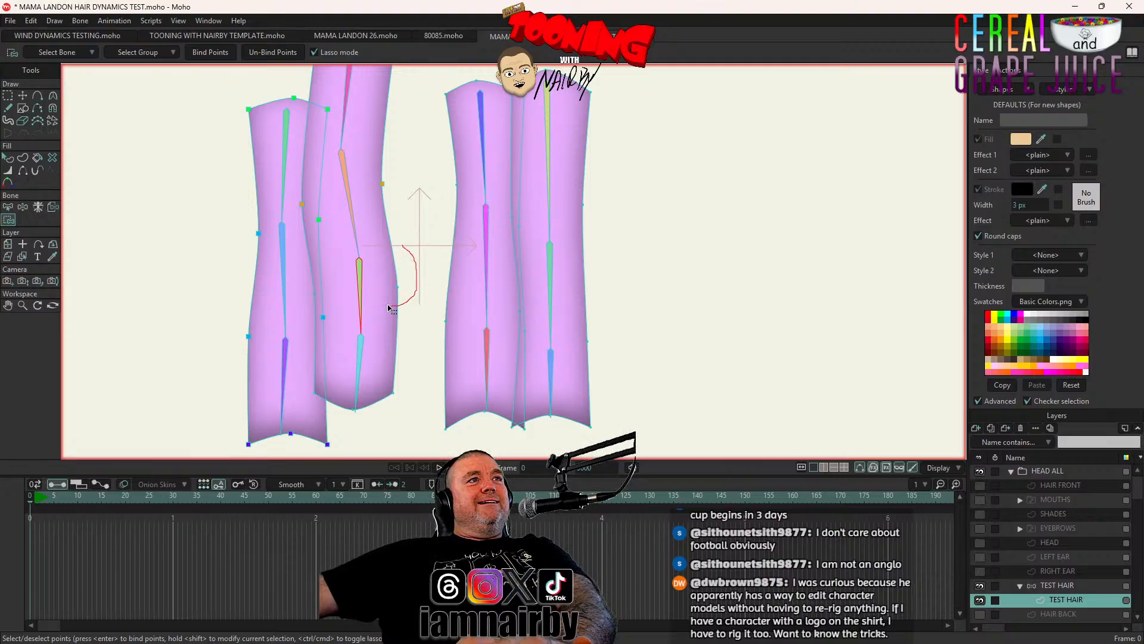
mouse_move(389, 308)
mouse_down()
mouse_move(297, 295)
mouse_move(324, 264)
mouse_move(415, 250)
mouse_up()
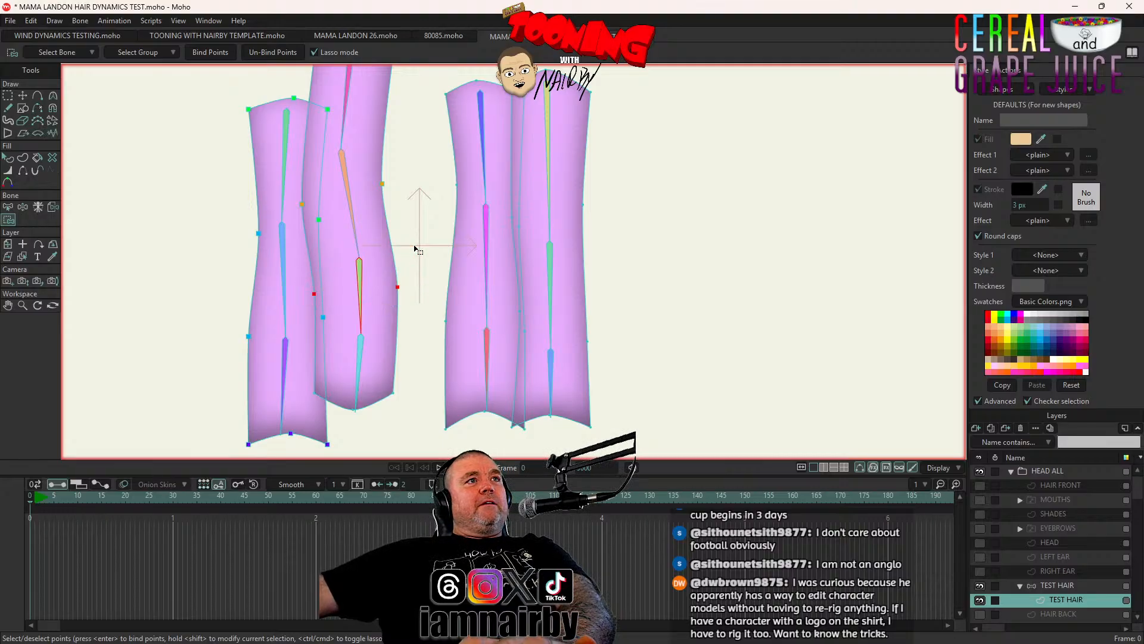
key(Return)
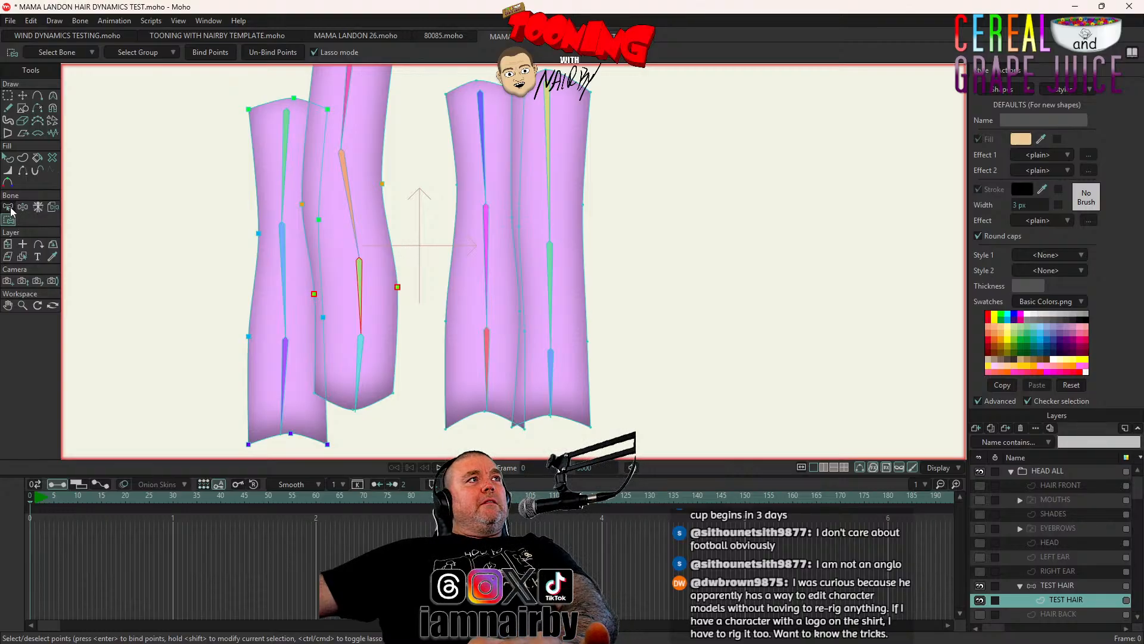
Bind the three points along the second strand's bottom edge to its lowest bone, B8, and save the project
click(9, 208)
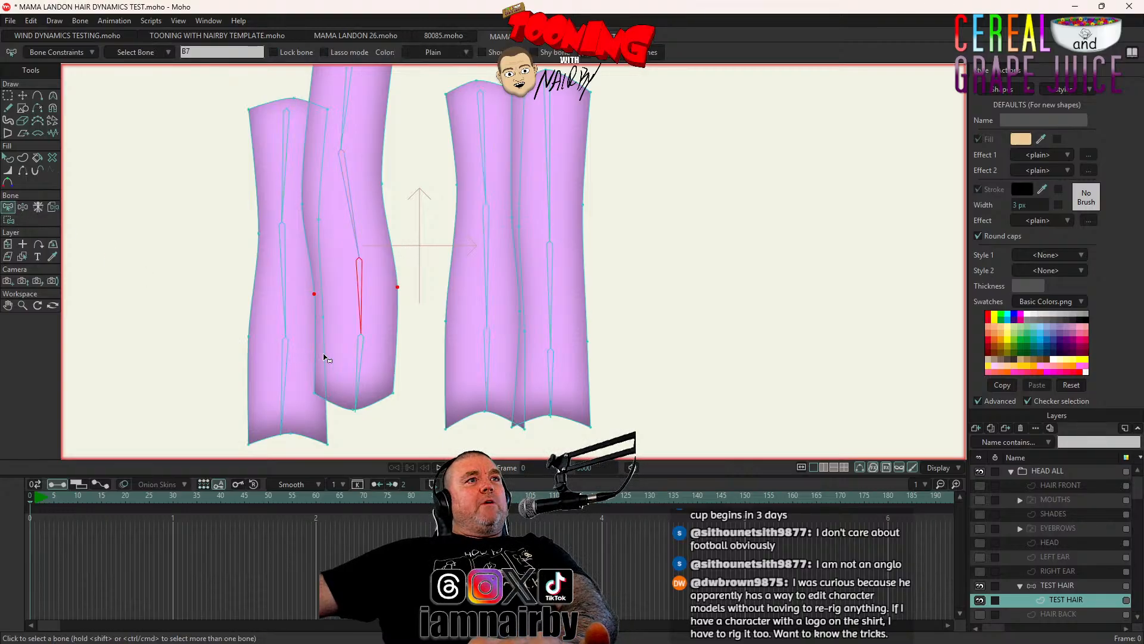
click(8, 219)
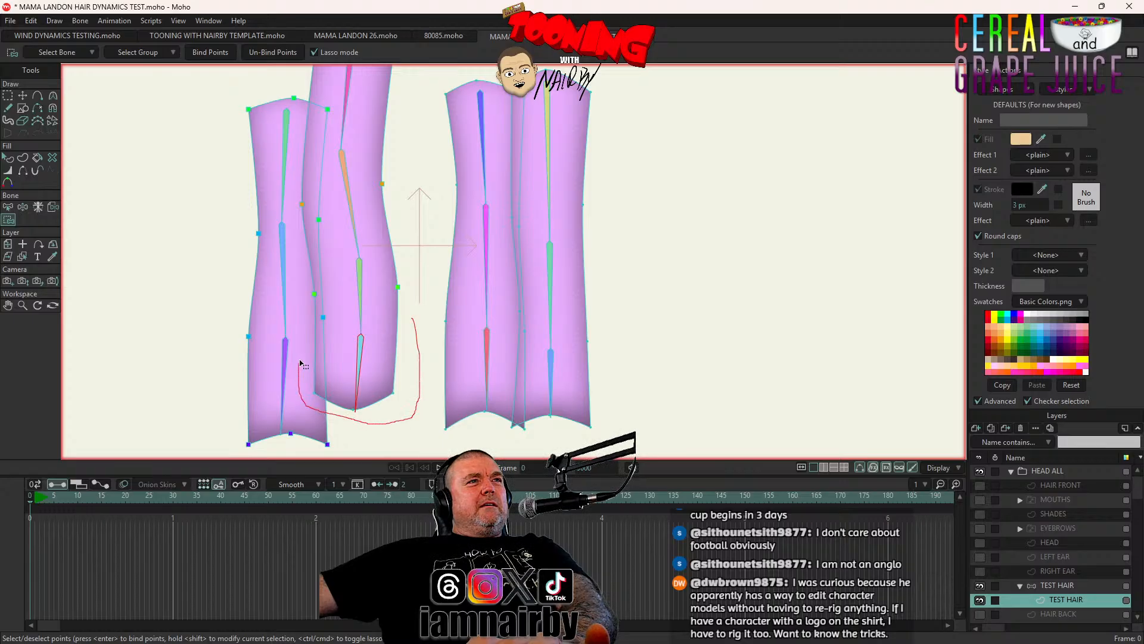
drag(351, 340, 411, 327)
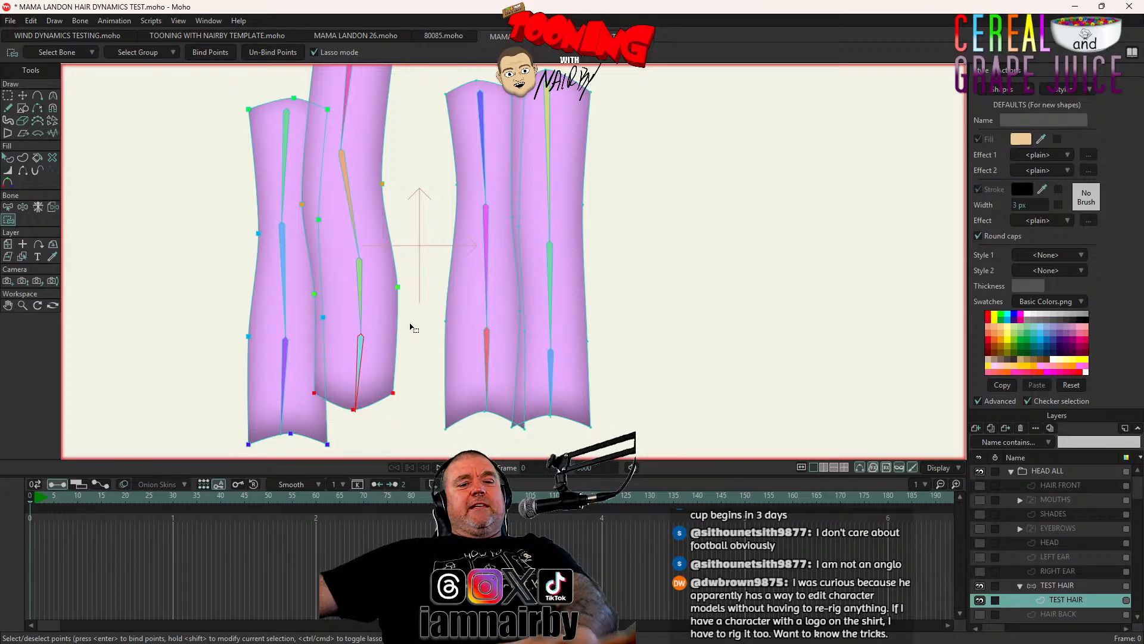
key(Return)
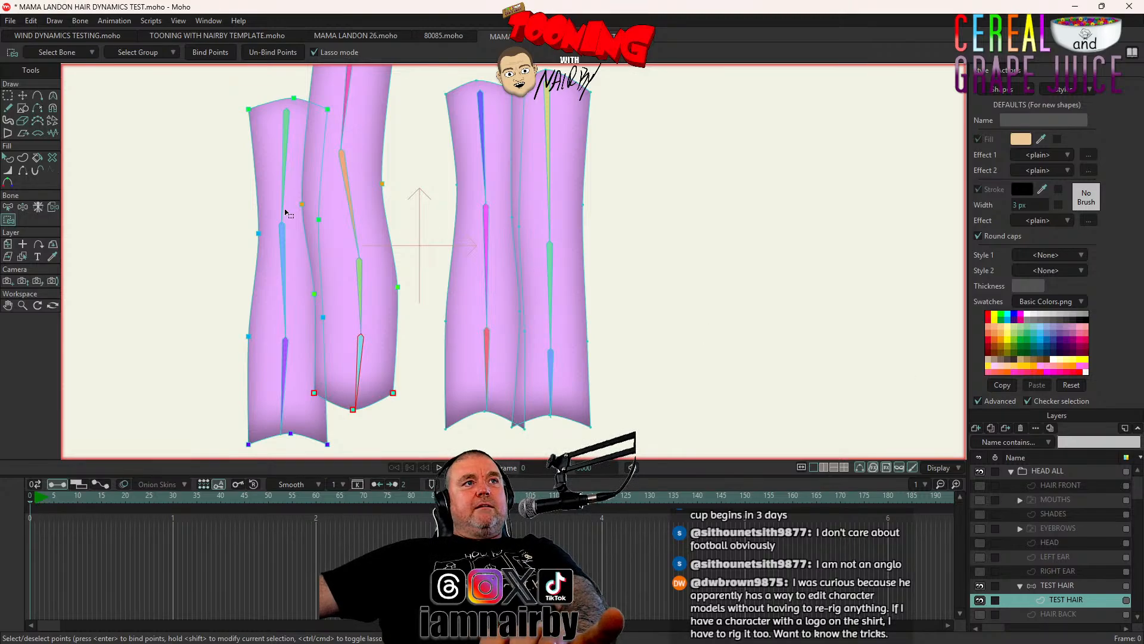
key(ctrl+s)
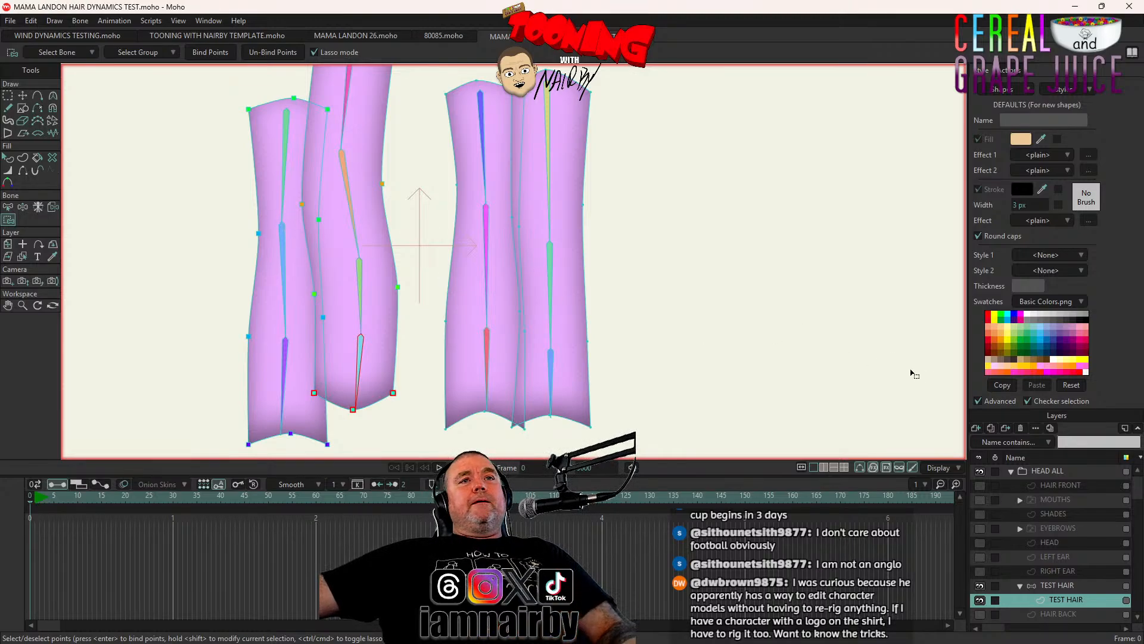
Test how the bound hair strands bend by manipulating their bones on the TEST HAIR bone layer
click(1066, 587)
scroll(255, 224, down, 4)
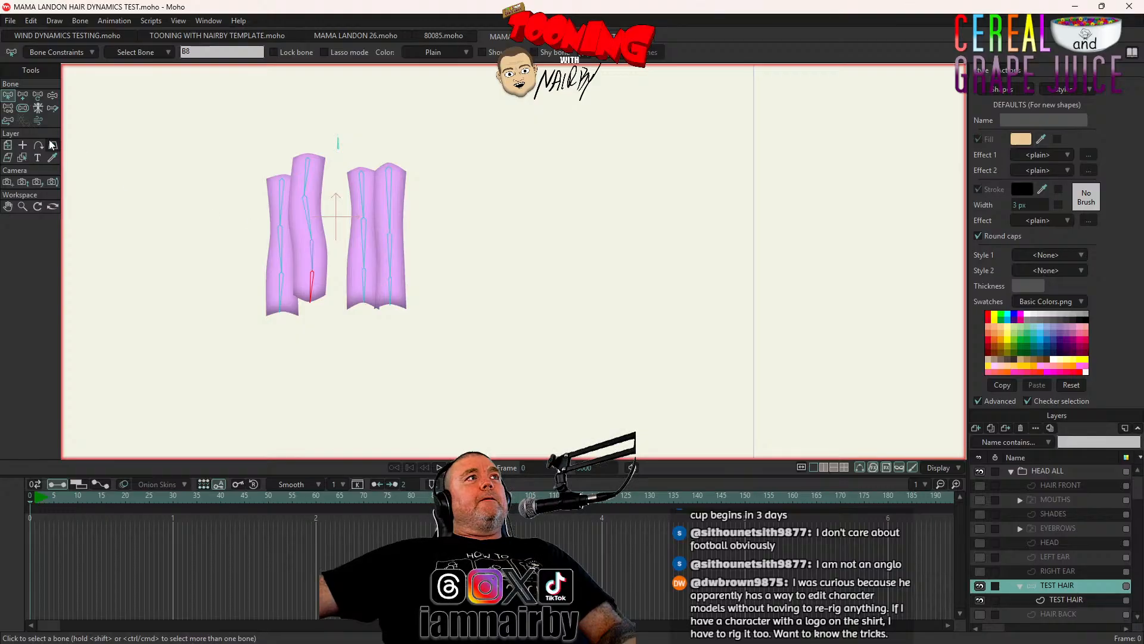
drag(278, 285, 146, 471)
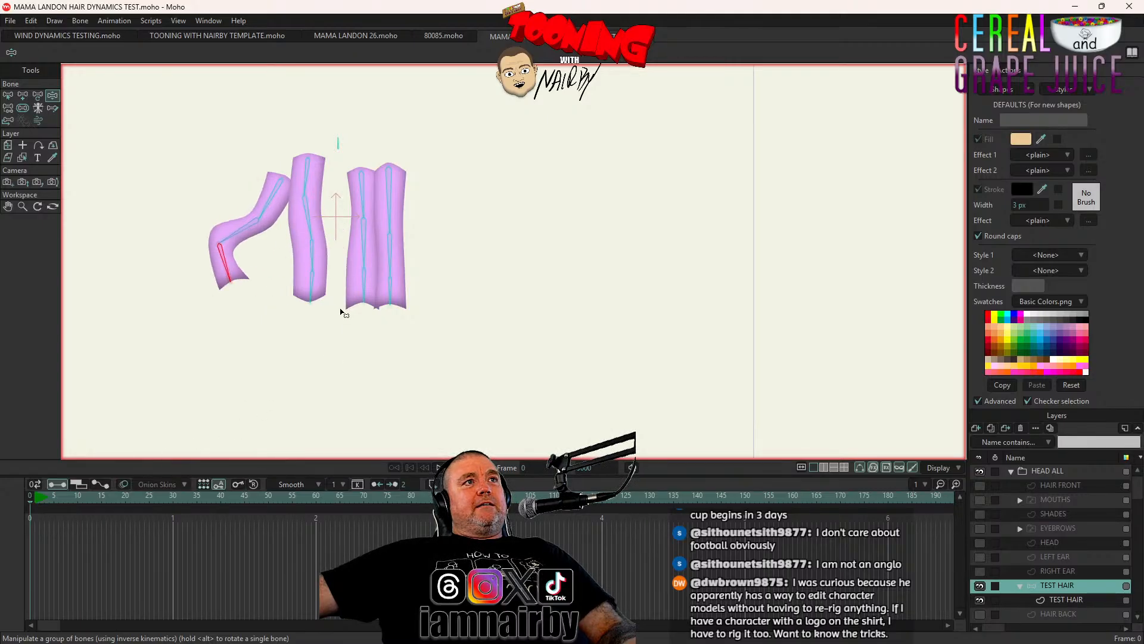
scroll(344, 290, up, 3)
scroll(344, 290, down, 2)
scroll(346, 289, up, 1)
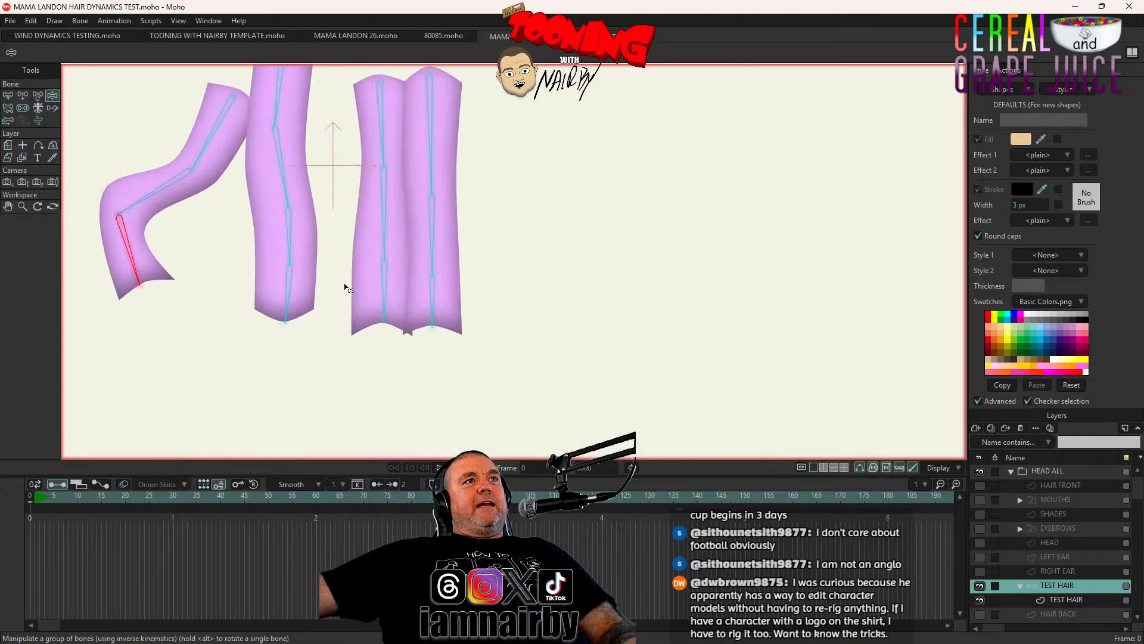
drag(125, 229, 317, 414)
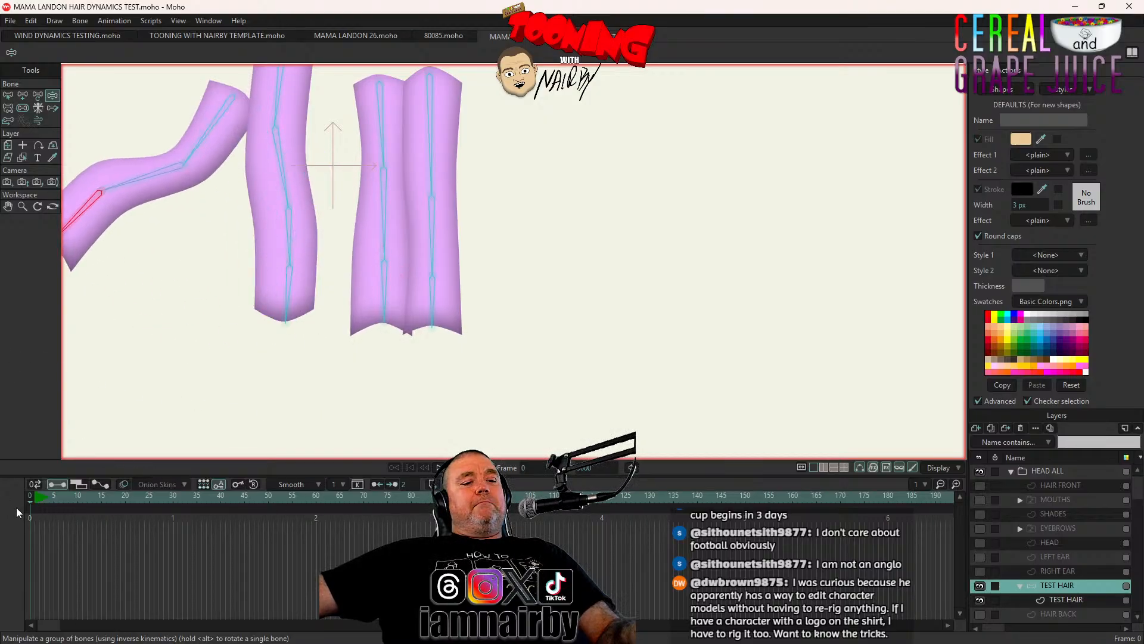
scroll(429, 332, down, 3)
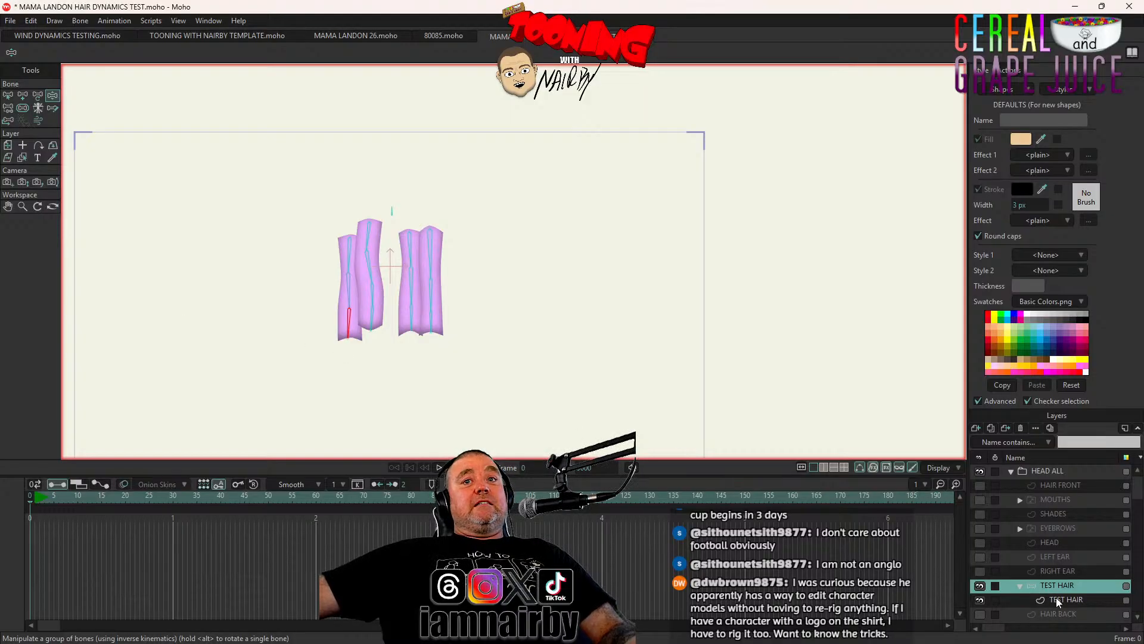
Bind the third strand's three top points and upper left-edge point in the TEST HAIR vector layer to its top bone, B9
click(1056, 601)
click(24, 210)
scroll(413, 259, up, 2)
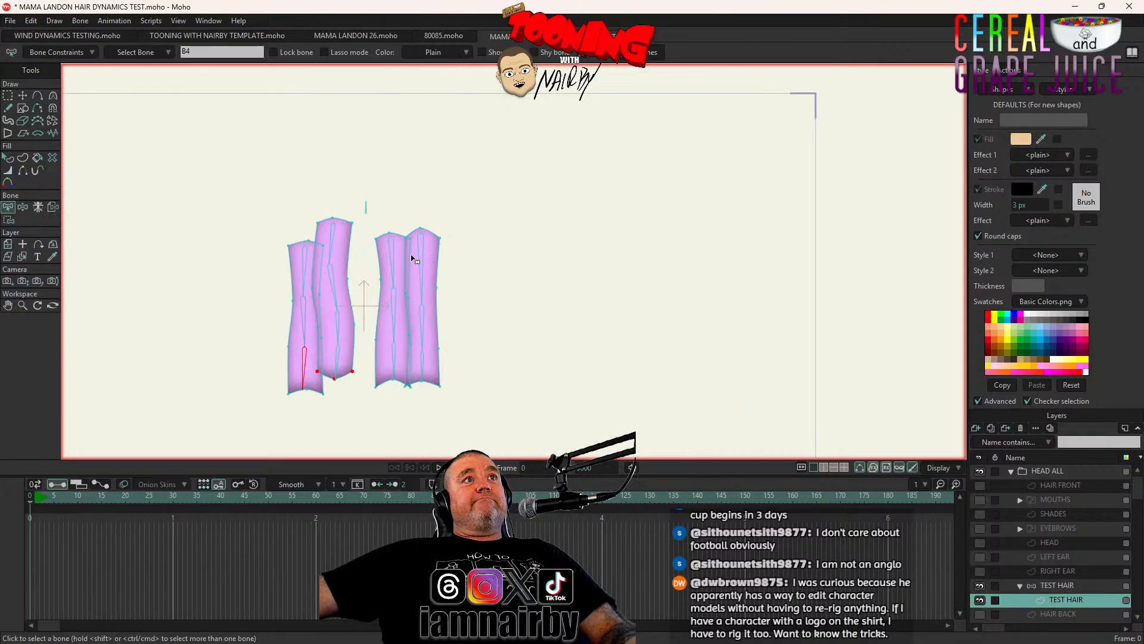
click(7, 219)
scroll(378, 154, up, 5)
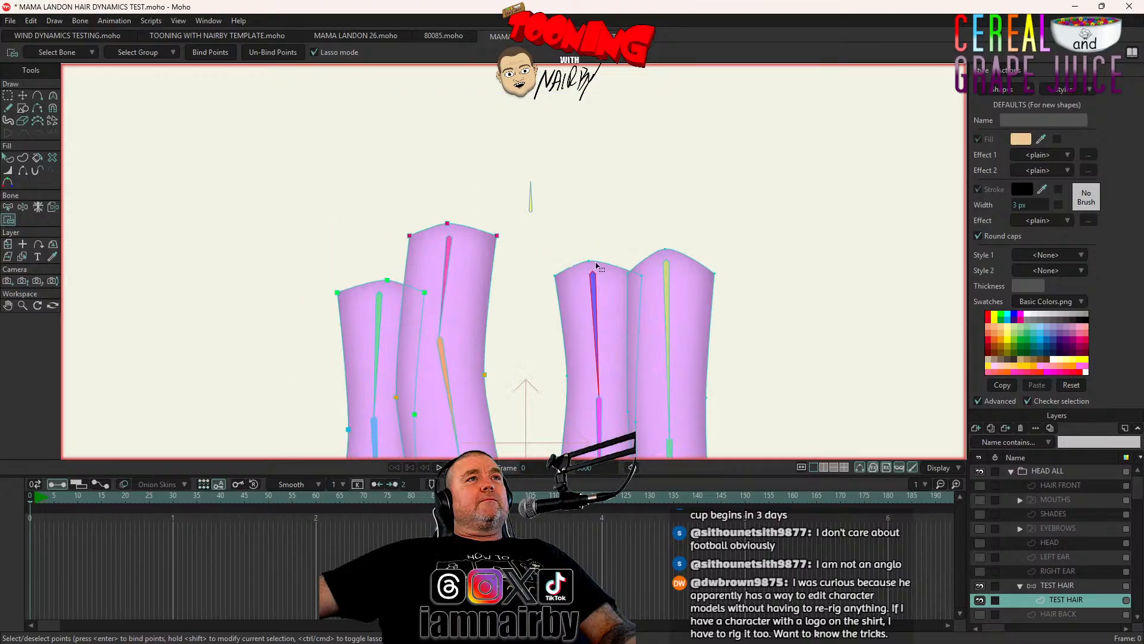
scroll(304, 123, up, 3)
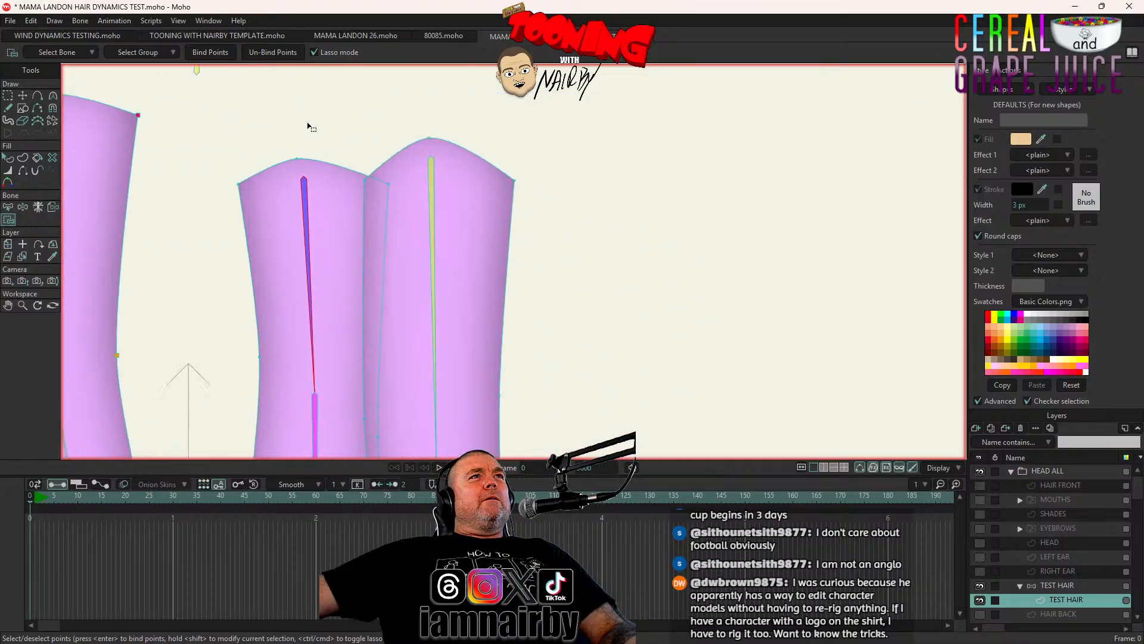
mouse_move(307, 121)
mouse_down()
mouse_move(380, 133)
mouse_move(407, 206)
mouse_up()
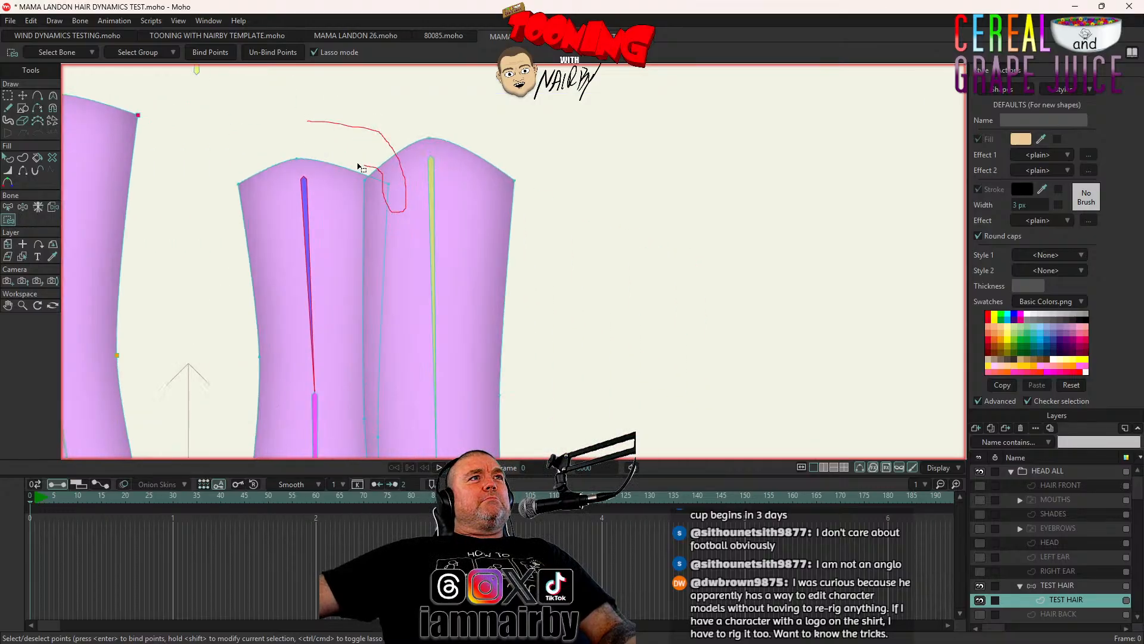
mouse_move(352, 166)
mouse_down()
mouse_move(279, 361)
mouse_move(250, 376)
mouse_move(211, 151)
mouse_move(286, 130)
mouse_up()
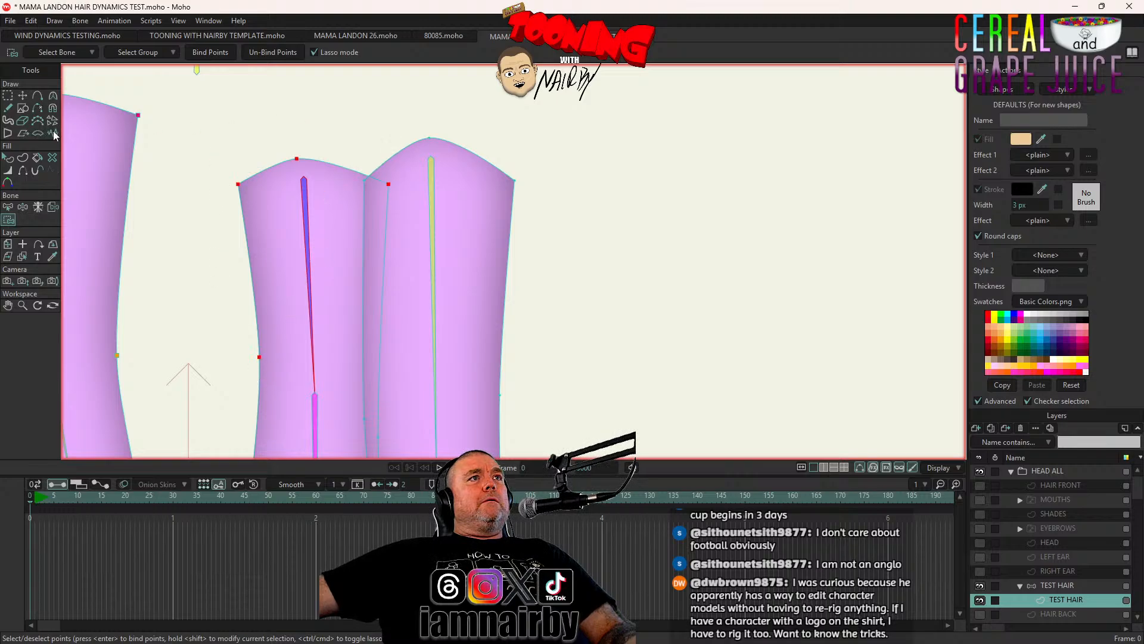
Bind the third strand's upper right-edge point and lower left-edge point to its middle bone, B10
click(9, 206)
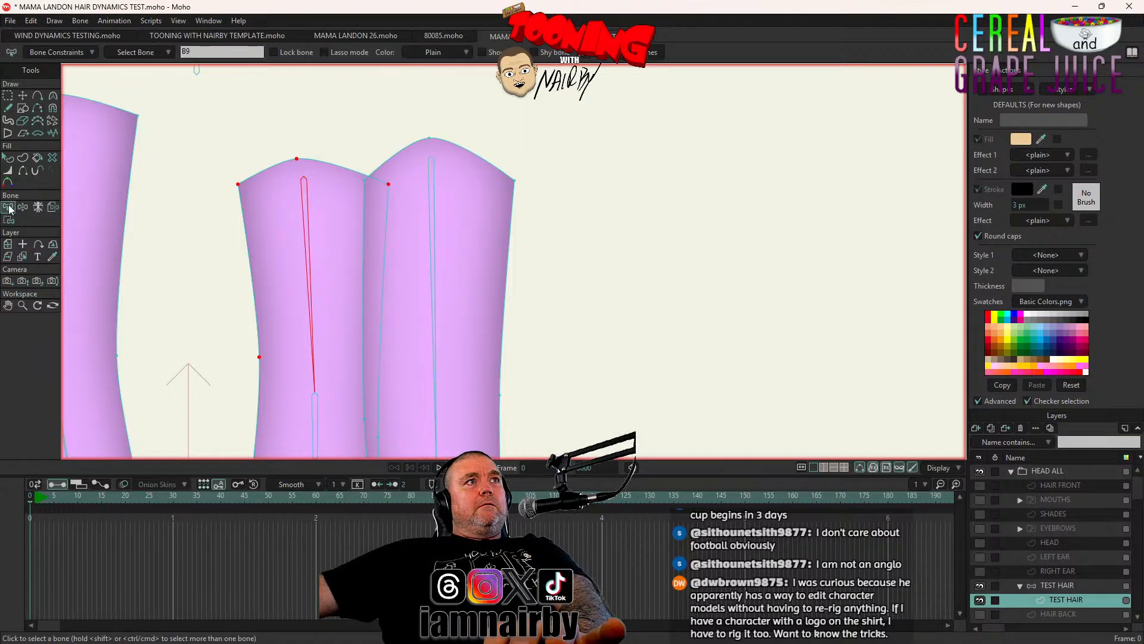
scroll(307, 217, up, 3)
click(310, 225)
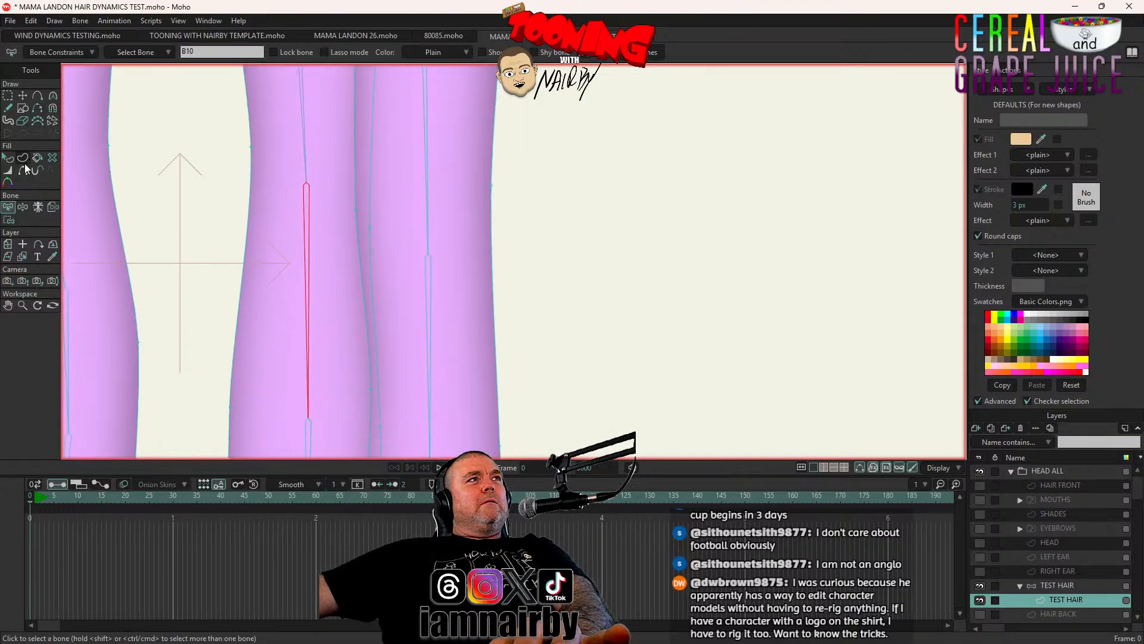
click(9, 219)
scroll(232, 179, down, 3)
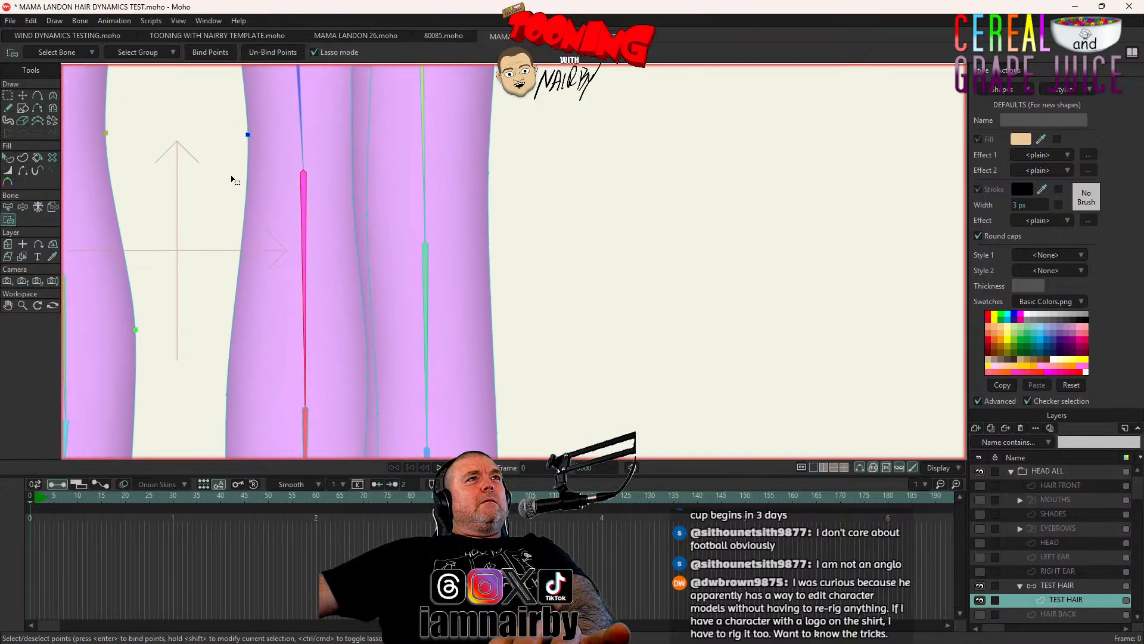
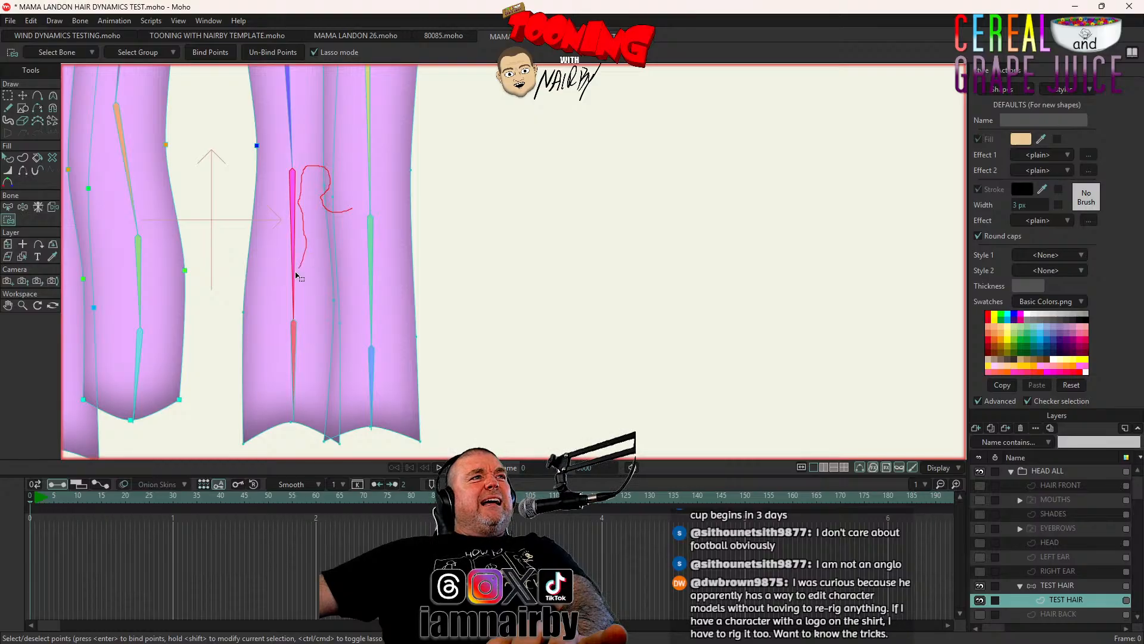
mouse_move(275, 309)
mouse_down()
mouse_move(222, 317)
mouse_move(257, 182)
mouse_up()
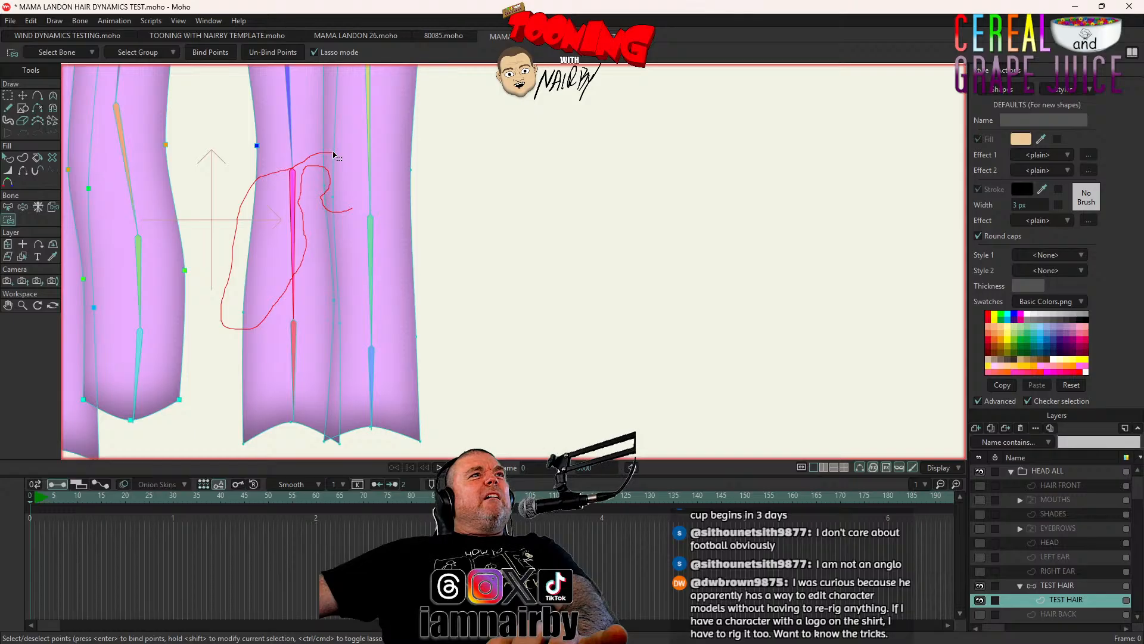
drag(348, 196, 350, 210)
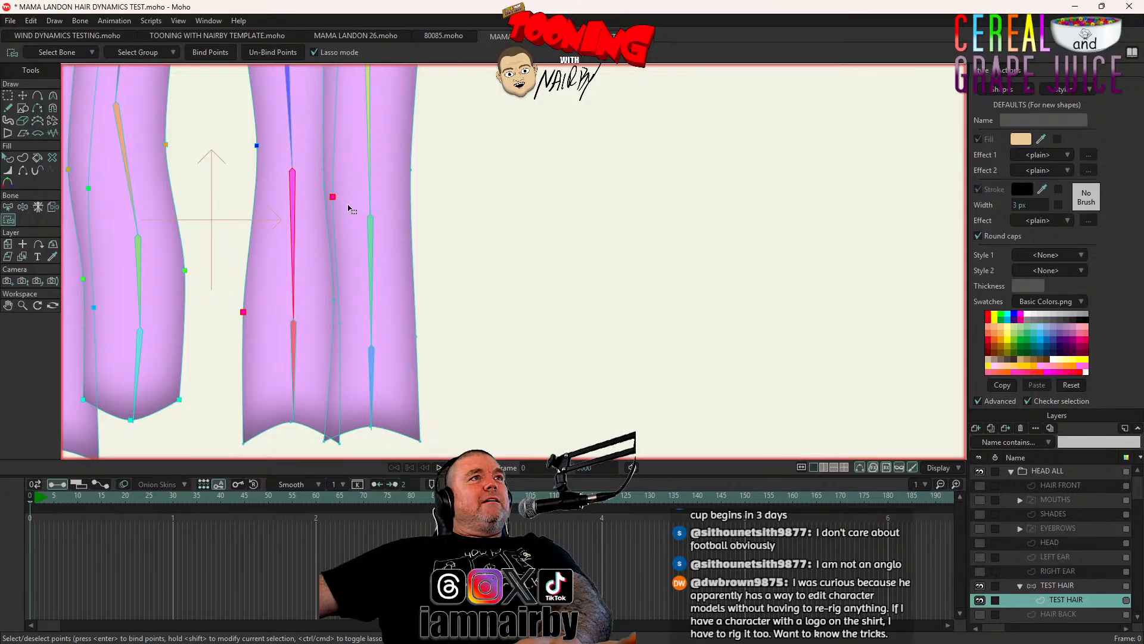
Bind the third strand's lower right-edge point and three bottom points to its lowest bone, B11
click(8, 207)
click(292, 362)
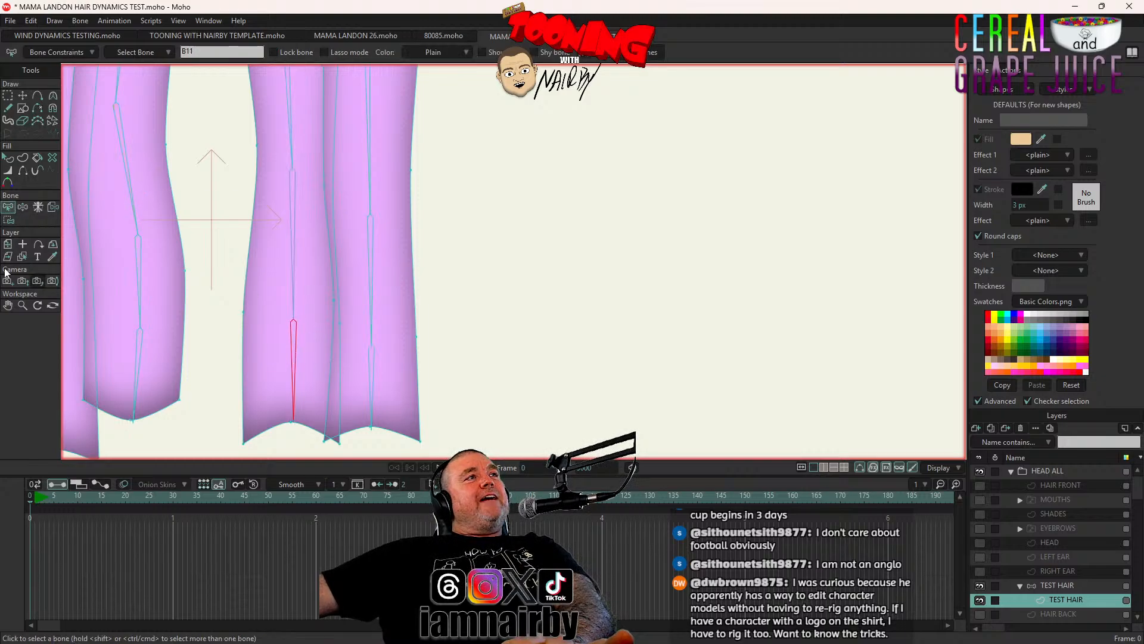
click(8, 219)
scroll(252, 304, down, 1)
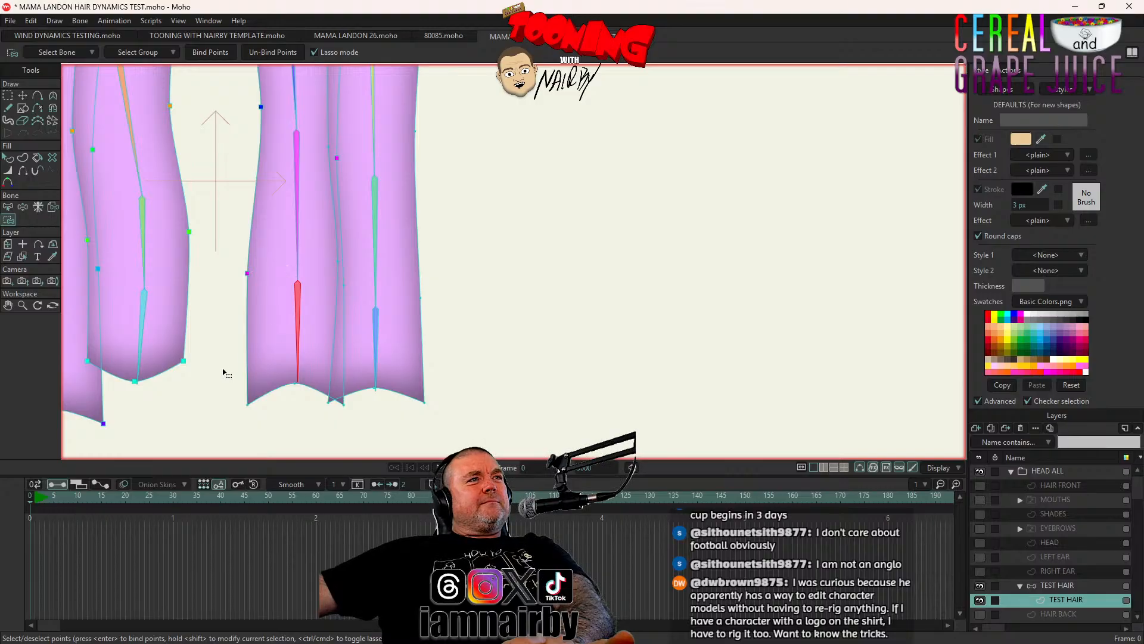
mouse_move(224, 368)
mouse_down()
mouse_move(229, 425)
mouse_move(326, 438)
mouse_up()
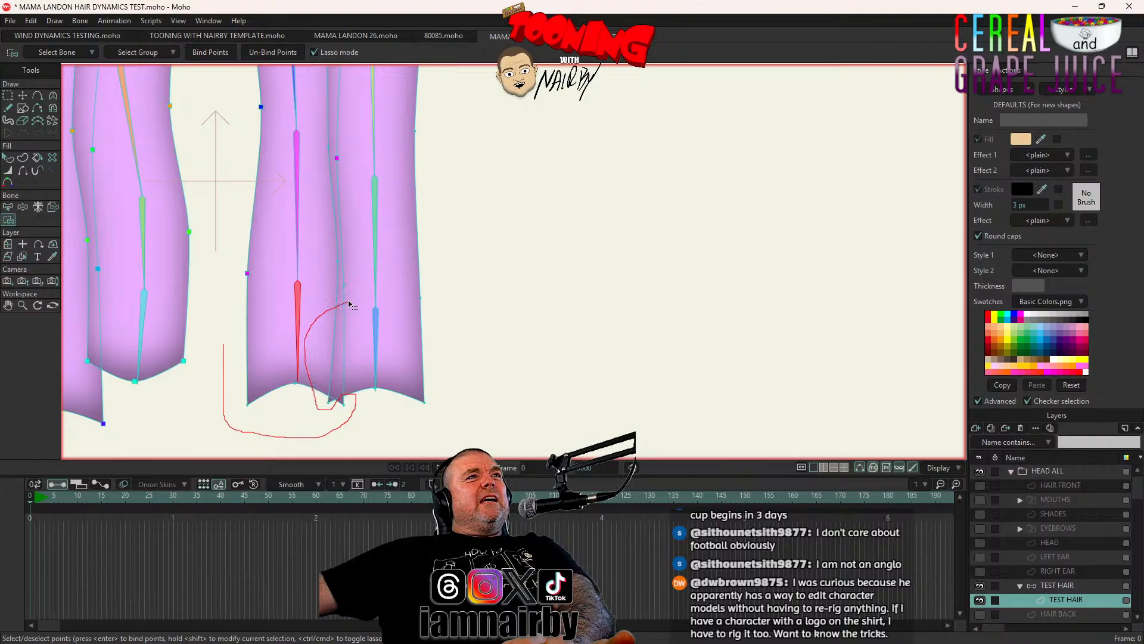
mouse_move(284, 313)
mouse_down()
mouse_move(231, 333)
mouse_move(221, 355)
mouse_up()
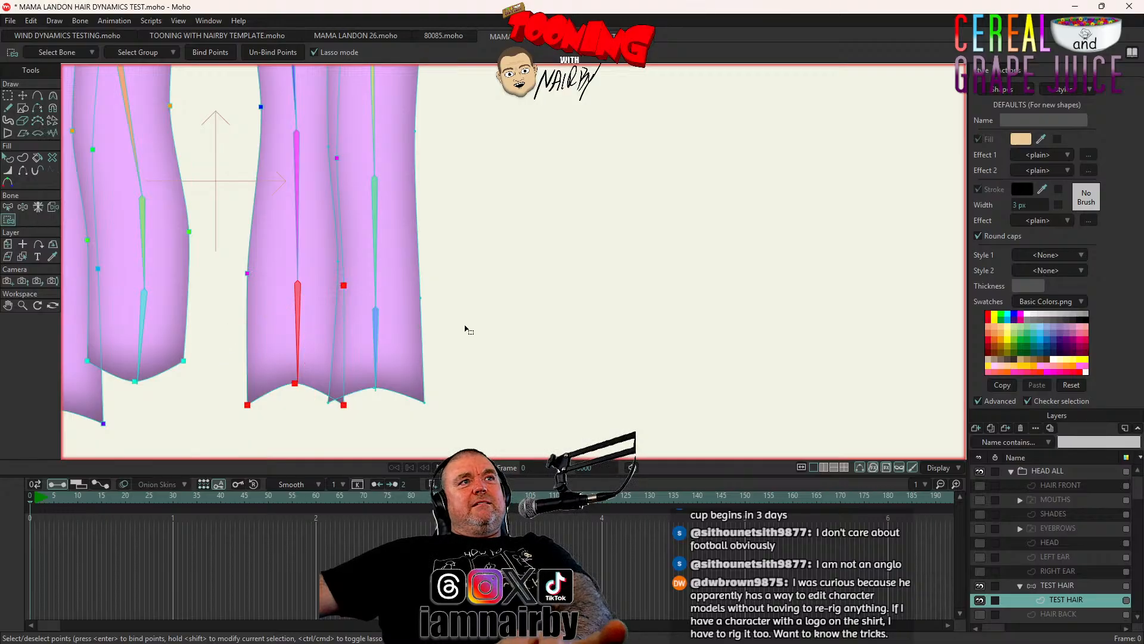
Test how the strands bend by manipulating the first strand's bones on the TEST HAIR bone layer, and save the project
scroll(471, 331, down, 3)
click(1018, 580)
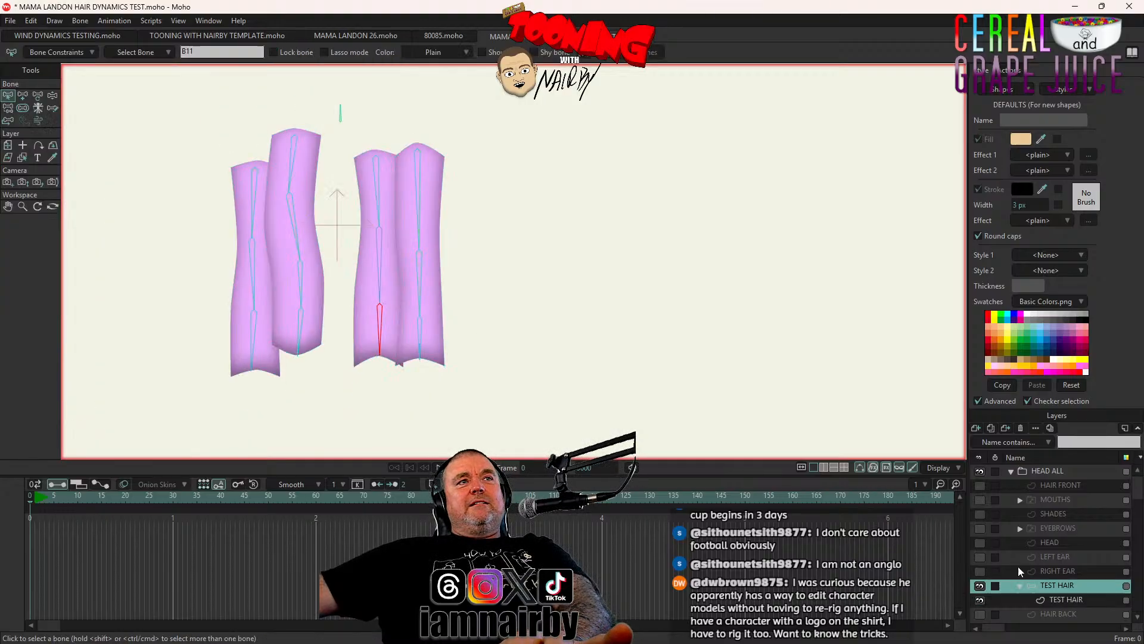
click(53, 96)
drag(255, 320, 1, 559)
key(ctrl+z)
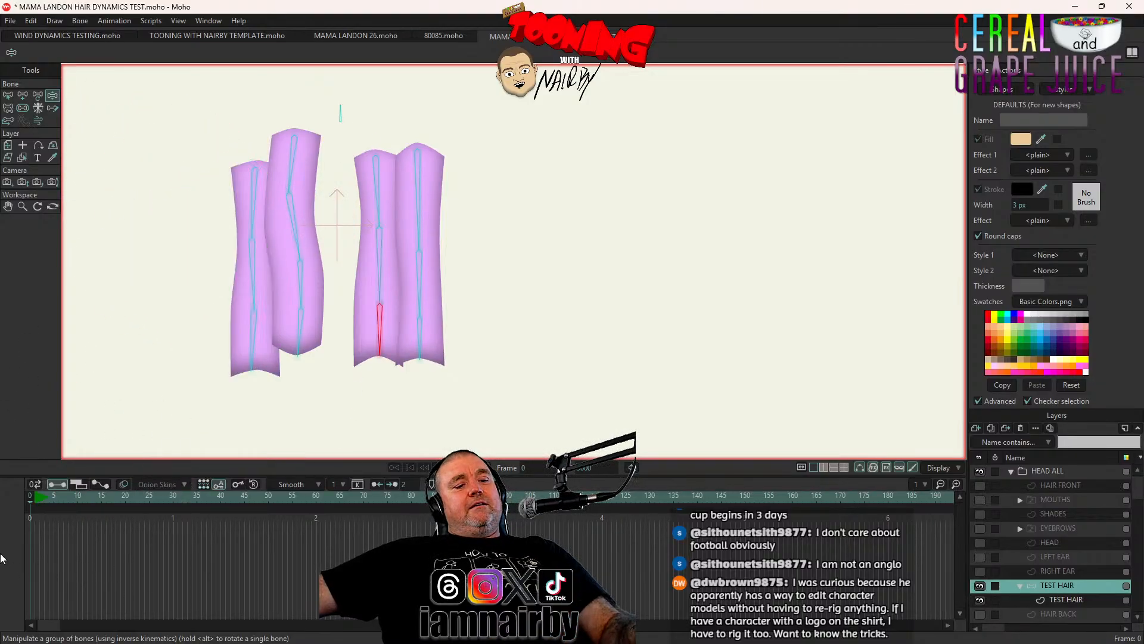
Bind the fourth strand's three top points and both upper side-edge points in the TEST HAIR vector layer to its top bone, B12
click(8, 95)
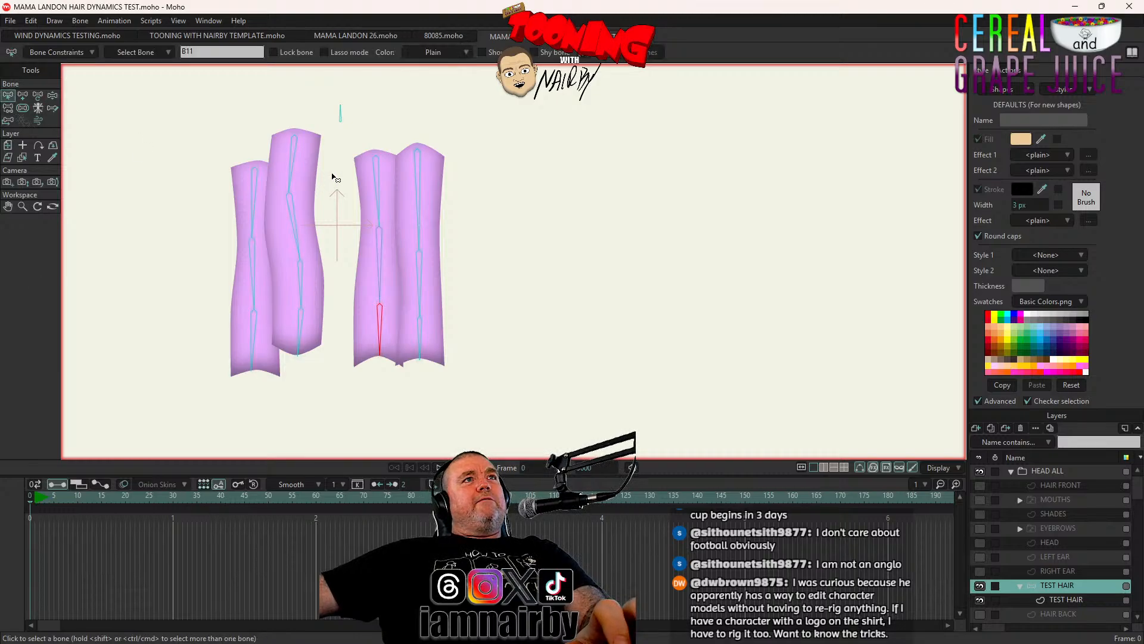
click(422, 181)
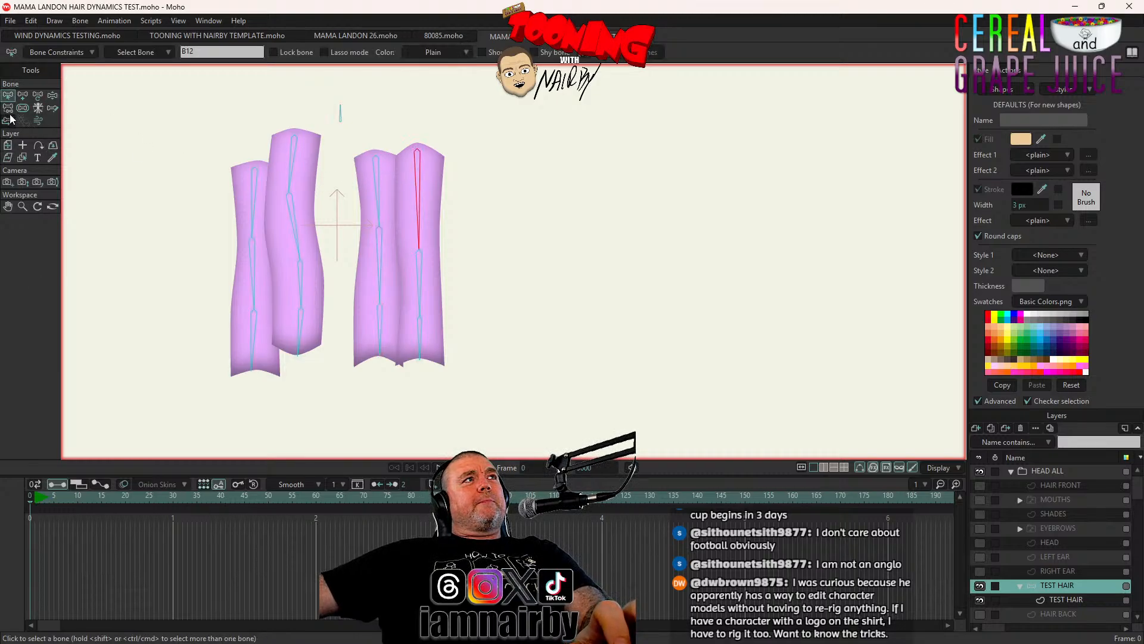
click(1085, 601)
click(9, 220)
scroll(539, 232, up, 4)
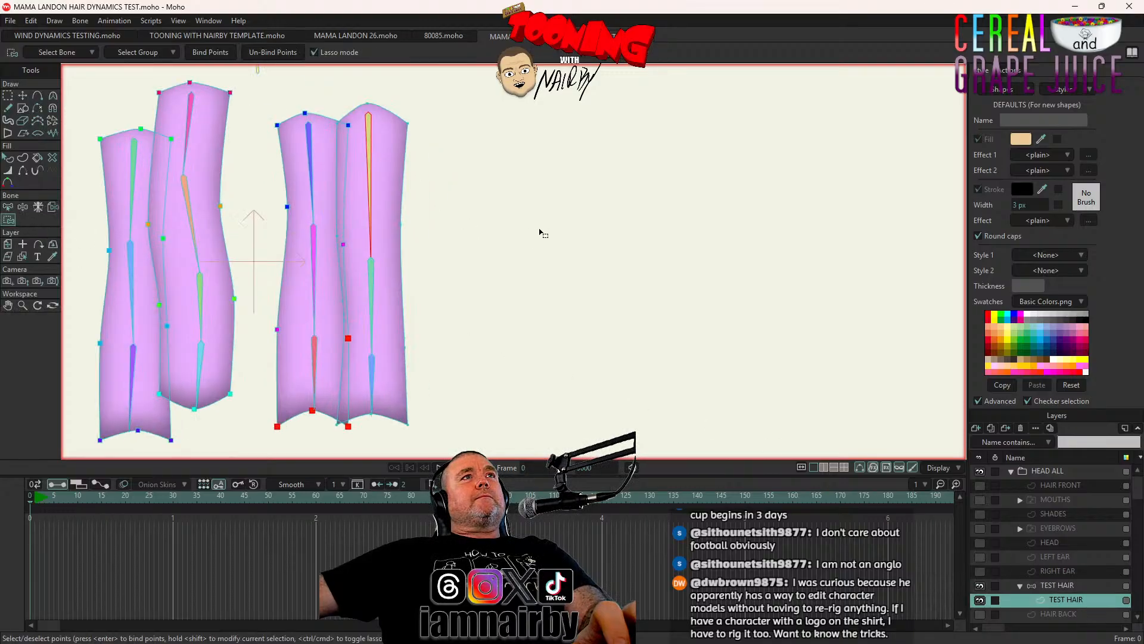
mouse_move(468, 145)
mouse_down()
mouse_move(548, 176)
mouse_move(565, 213)
mouse_move(553, 308)
mouse_move(506, 348)
mouse_up()
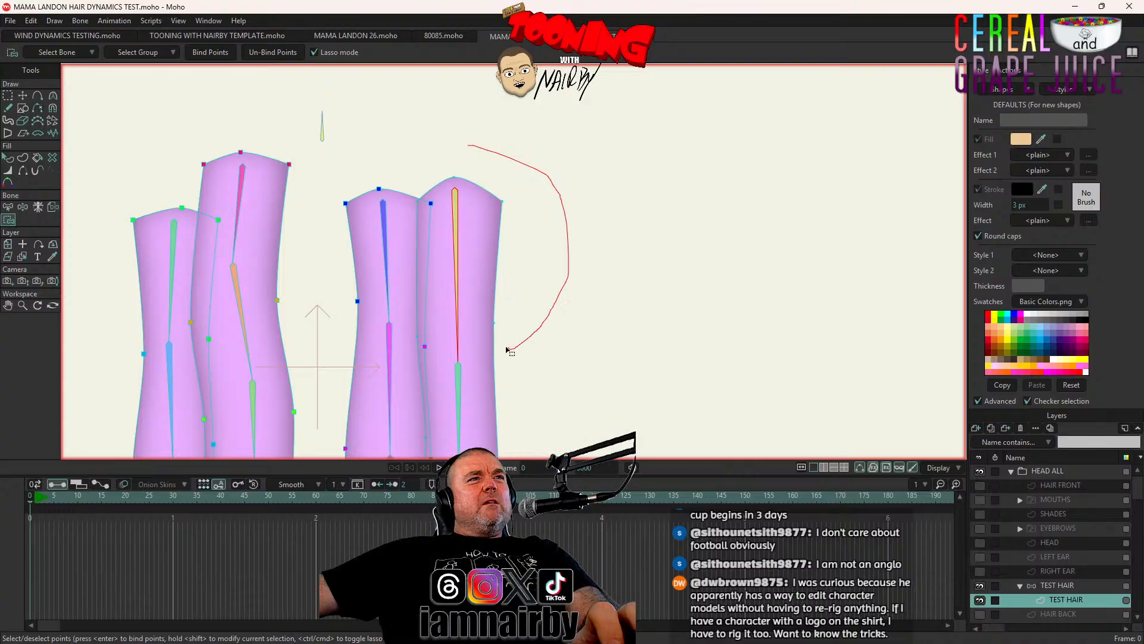
drag(417, 343, 410, 291)
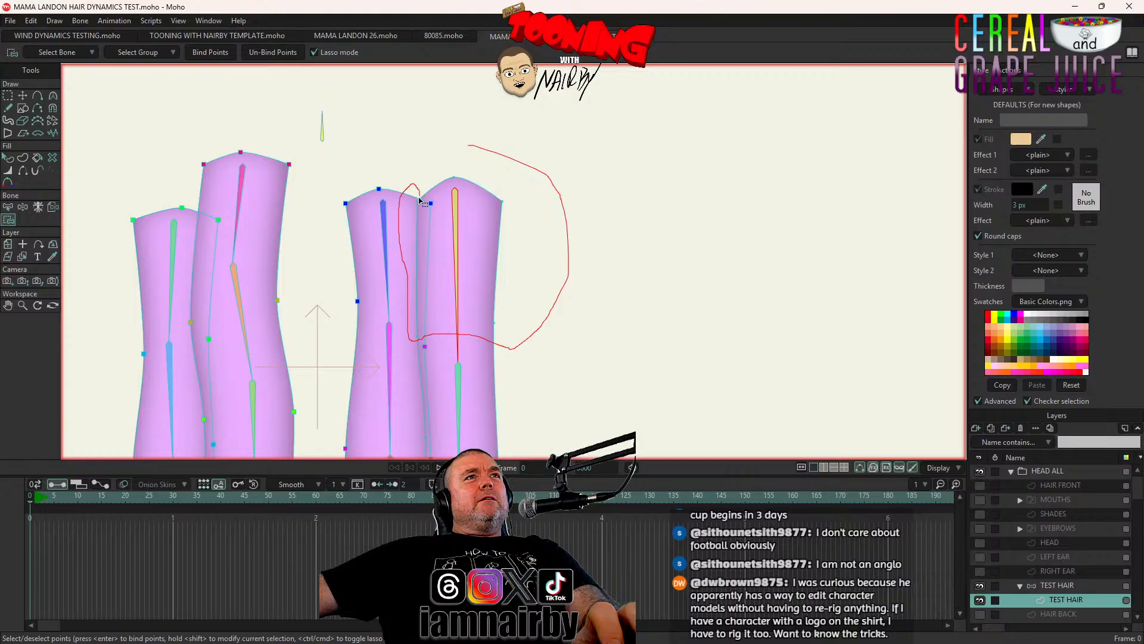
mouse_move(440, 195)
mouse_down()
mouse_move(436, 170)
mouse_move(469, 144)
mouse_up()
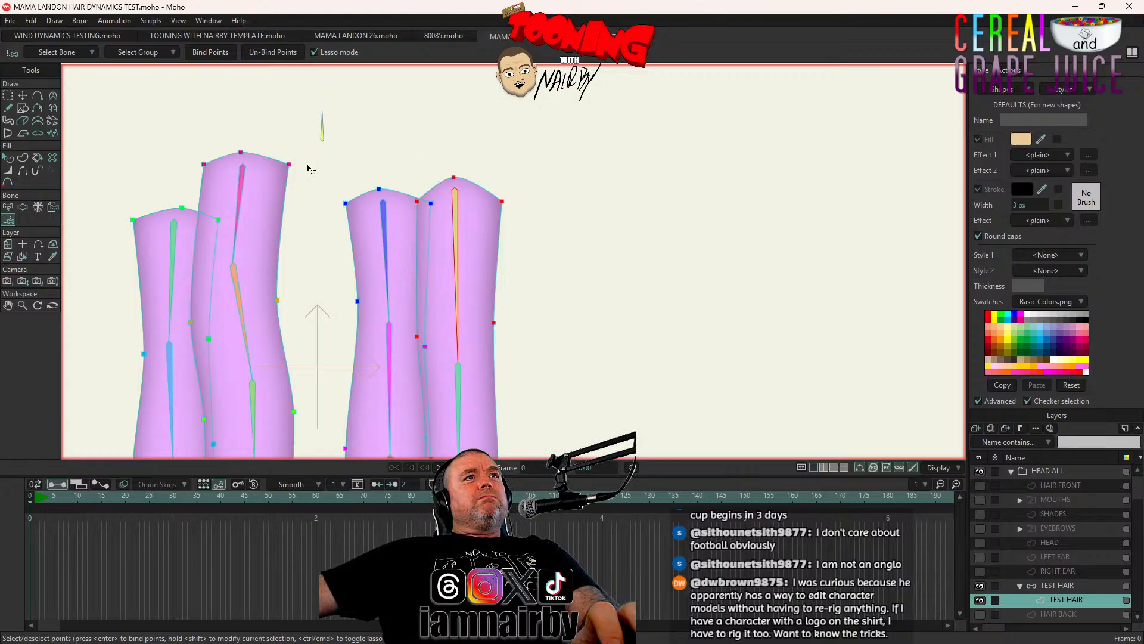
Bind the fourth strand's lower left-edge and lower right-edge points to its middle bone, B13
click(9, 207)
click(458, 298)
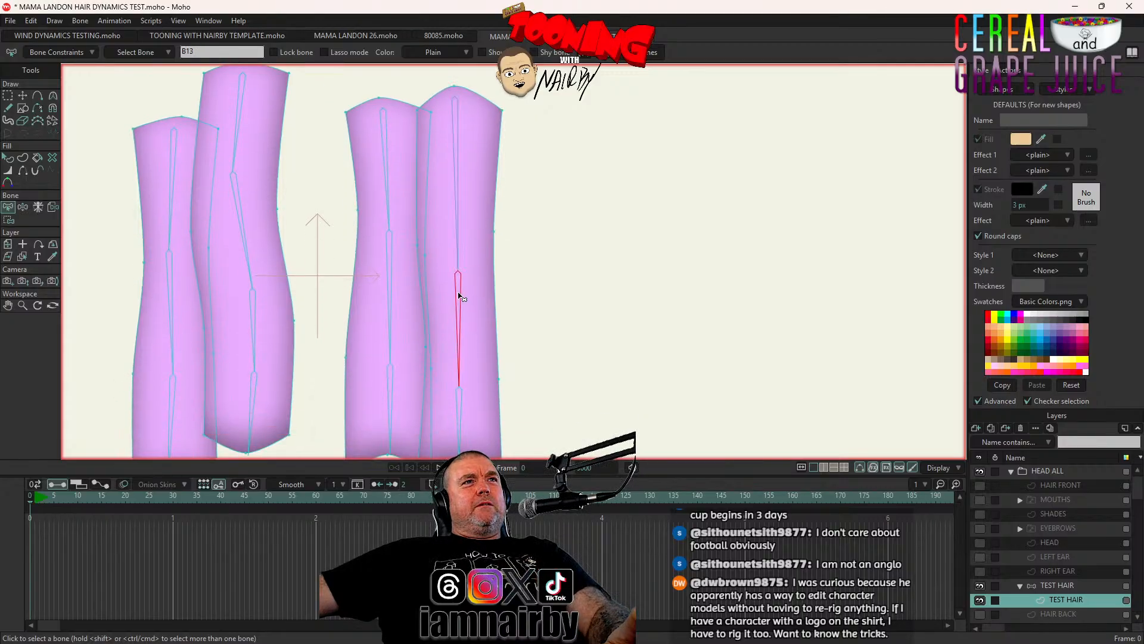
click(9, 220)
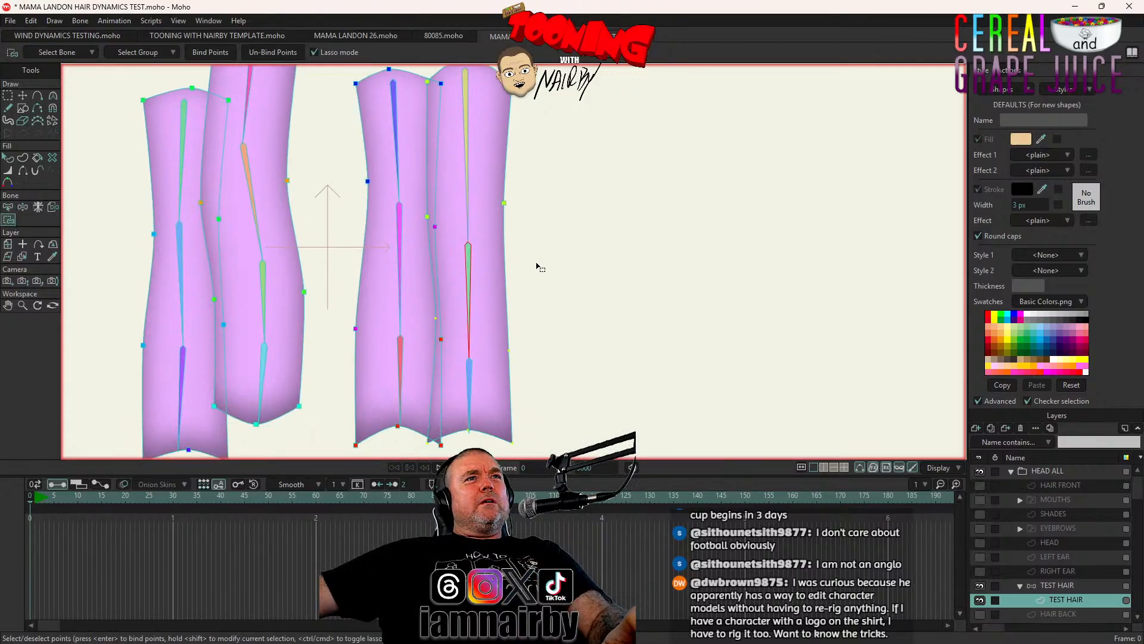
scroll(536, 271, up, 3)
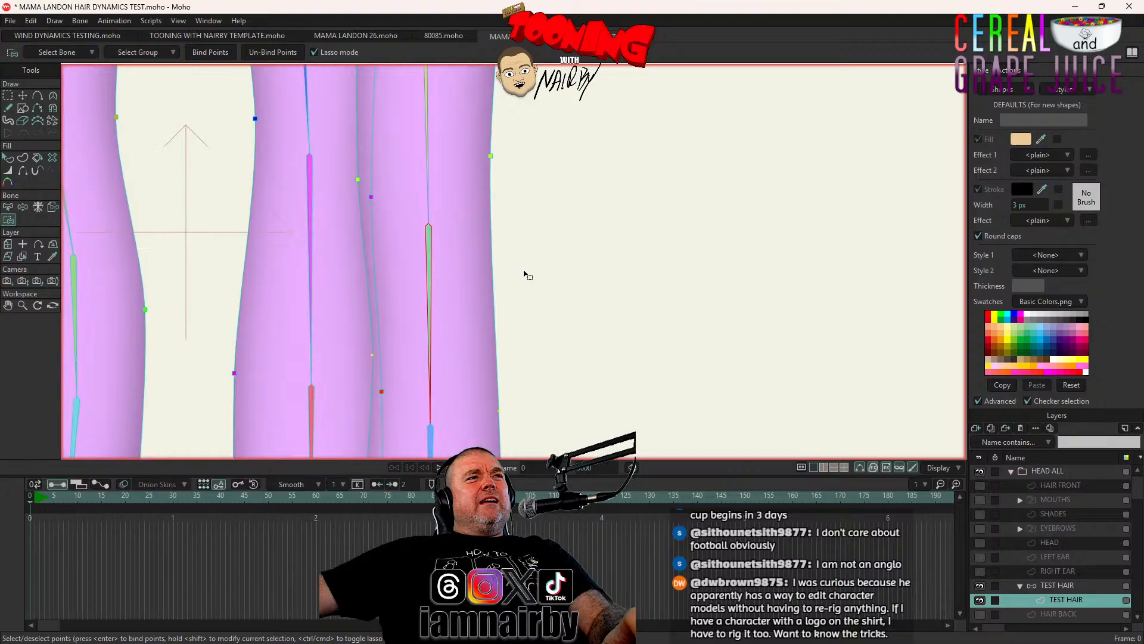
scroll(527, 274, down, 1)
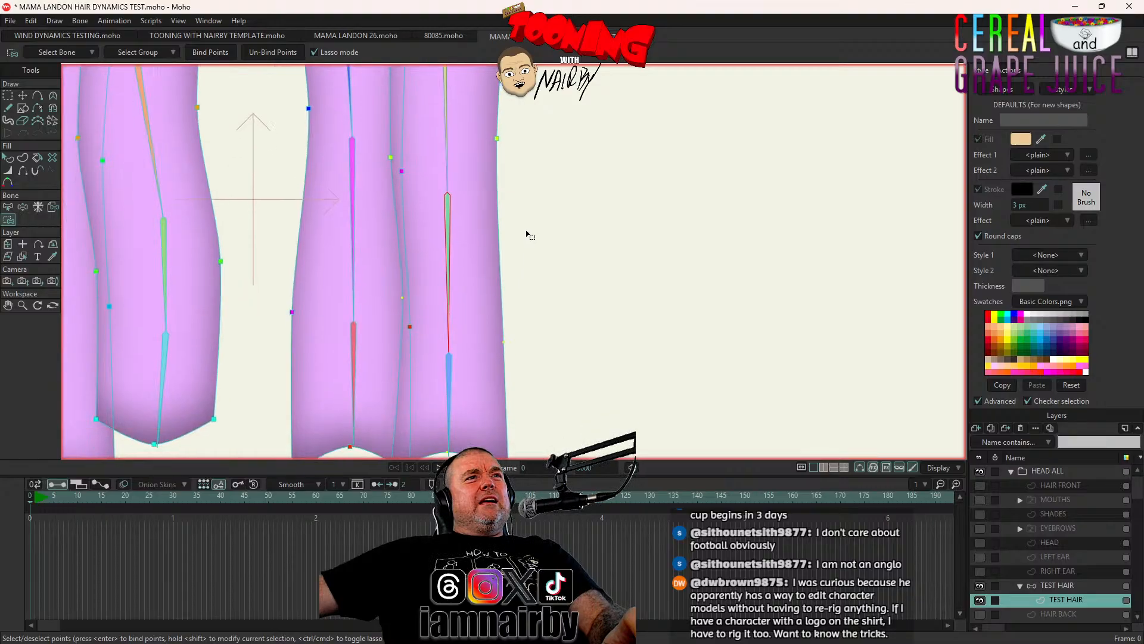
mouse_move(527, 234)
mouse_down()
mouse_move(534, 204)
mouse_move(554, 319)
mouse_move(510, 332)
mouse_up()
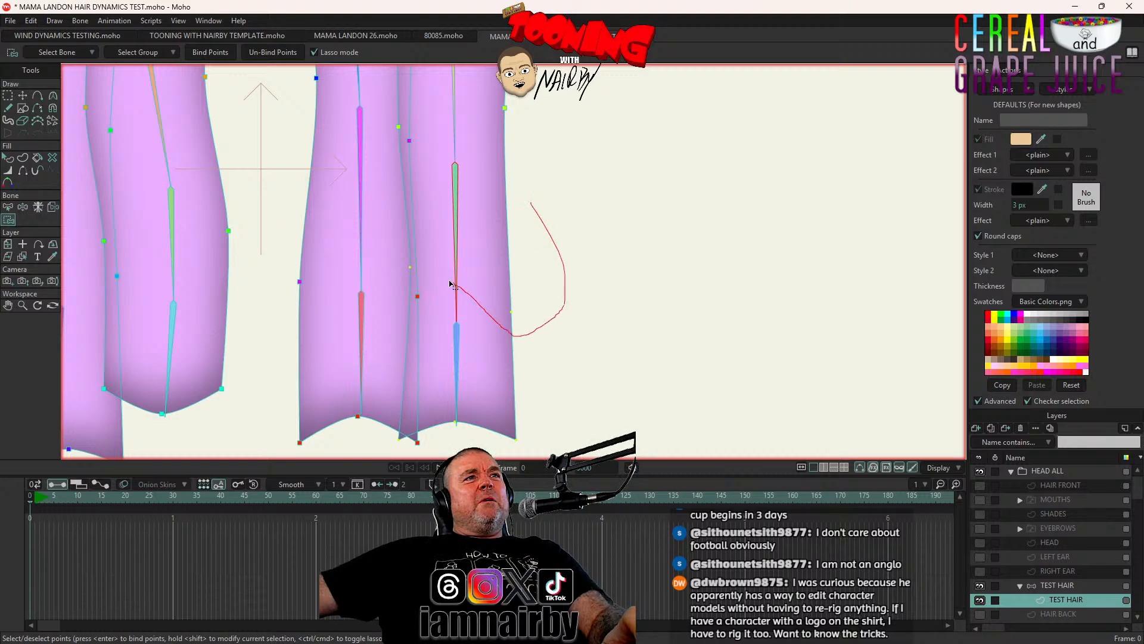
mouse_move(391, 272)
mouse_down()
mouse_move(382, 240)
mouse_move(465, 198)
mouse_move(563, 214)
mouse_up()
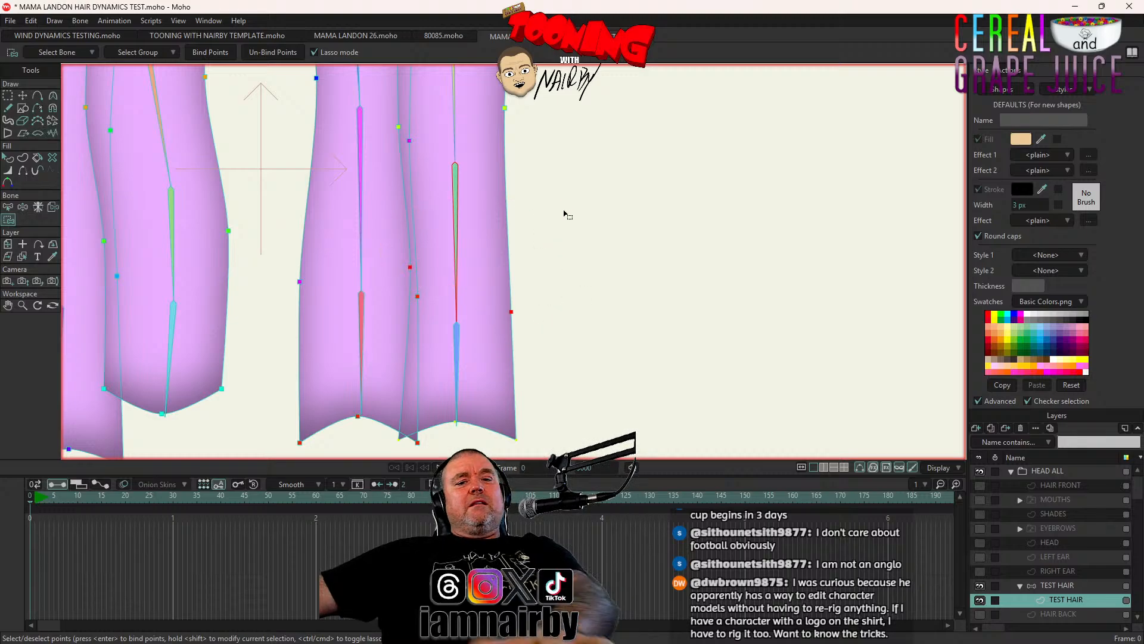
Bind the three points along the fourth strand's bottom edge to its lowest bone, B14, and save the project
key(b)
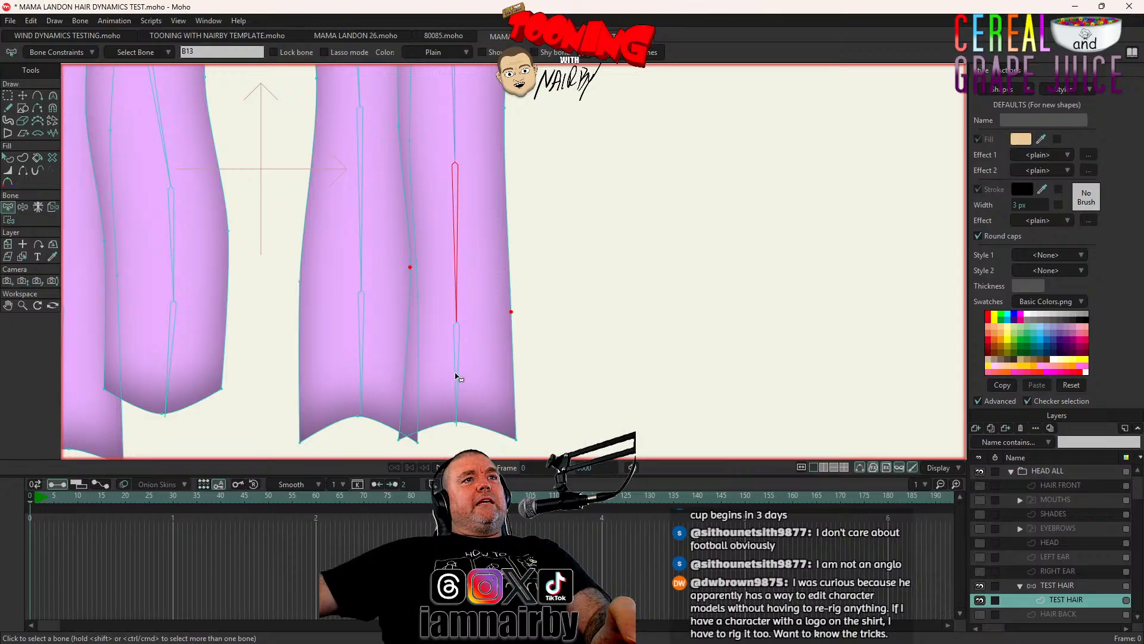
click(456, 378)
click(8, 219)
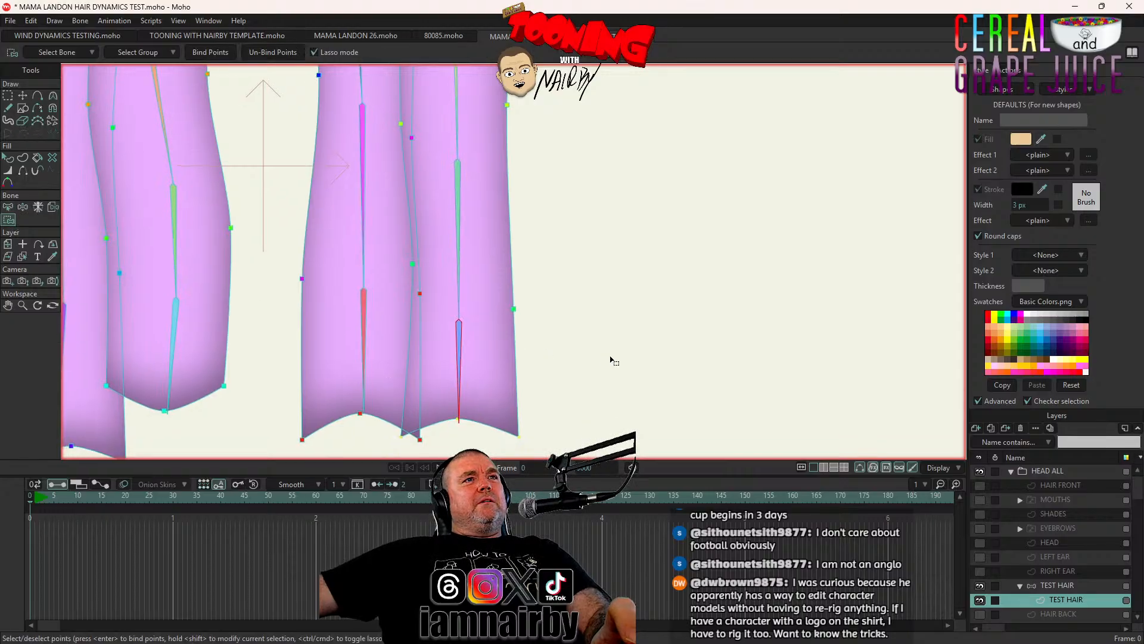
mouse_move(594, 322)
mouse_down()
mouse_move(607, 385)
mouse_move(593, 430)
mouse_move(525, 413)
mouse_up()
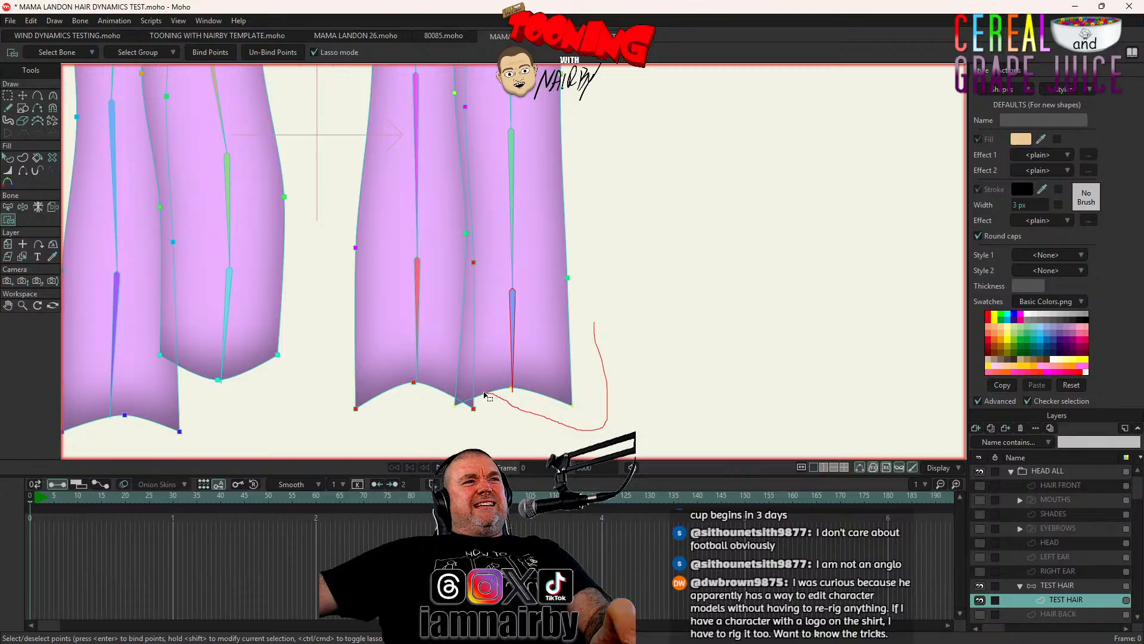
mouse_move(444, 382)
mouse_down()
mouse_move(452, 336)
mouse_move(478, 303)
mouse_move(512, 291)
mouse_move(611, 325)
mouse_move(617, 346)
mouse_move(602, 386)
mouse_up()
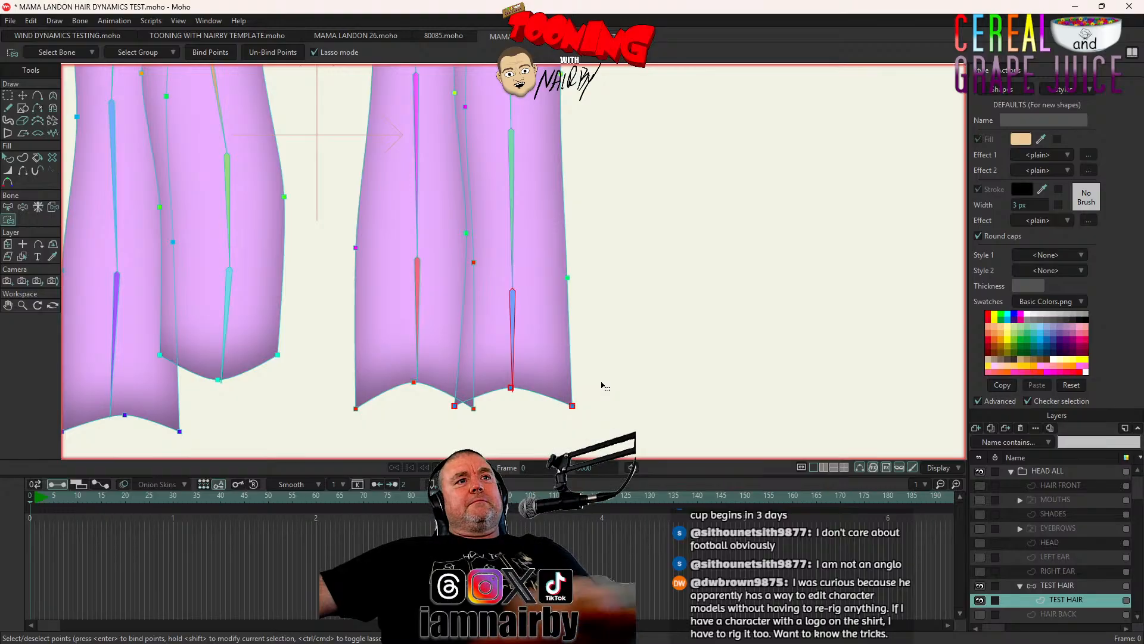
key(ctrl+s)
Test how all four bound strands bend by manipulating their bones on the TEST HAIR bone layer
key(ctrl+r)
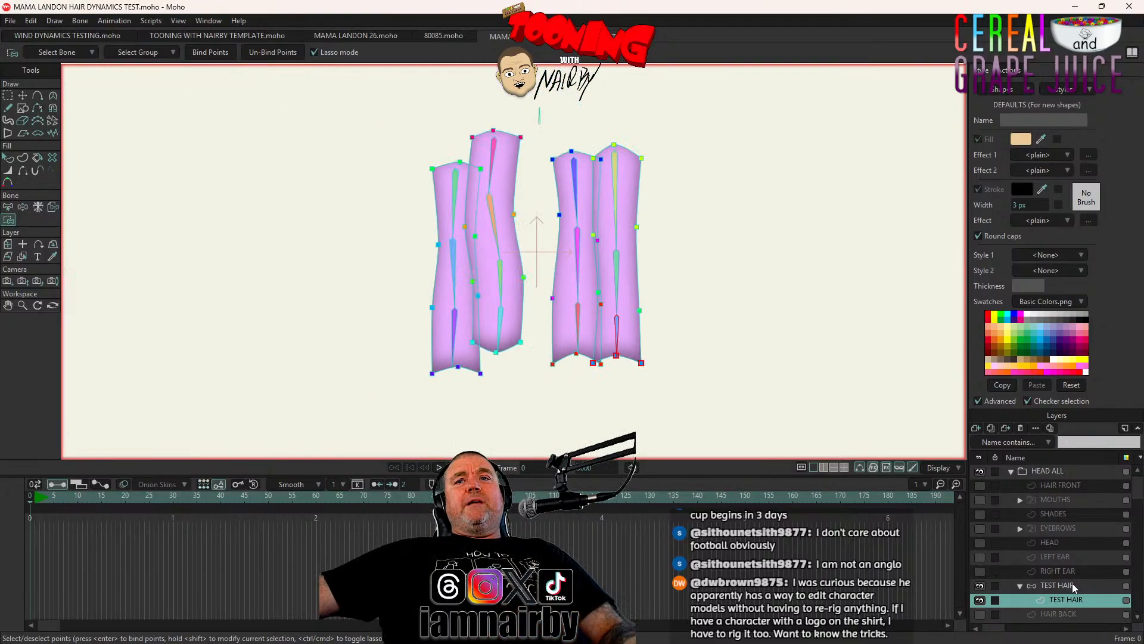
click(1071, 584)
click(54, 97)
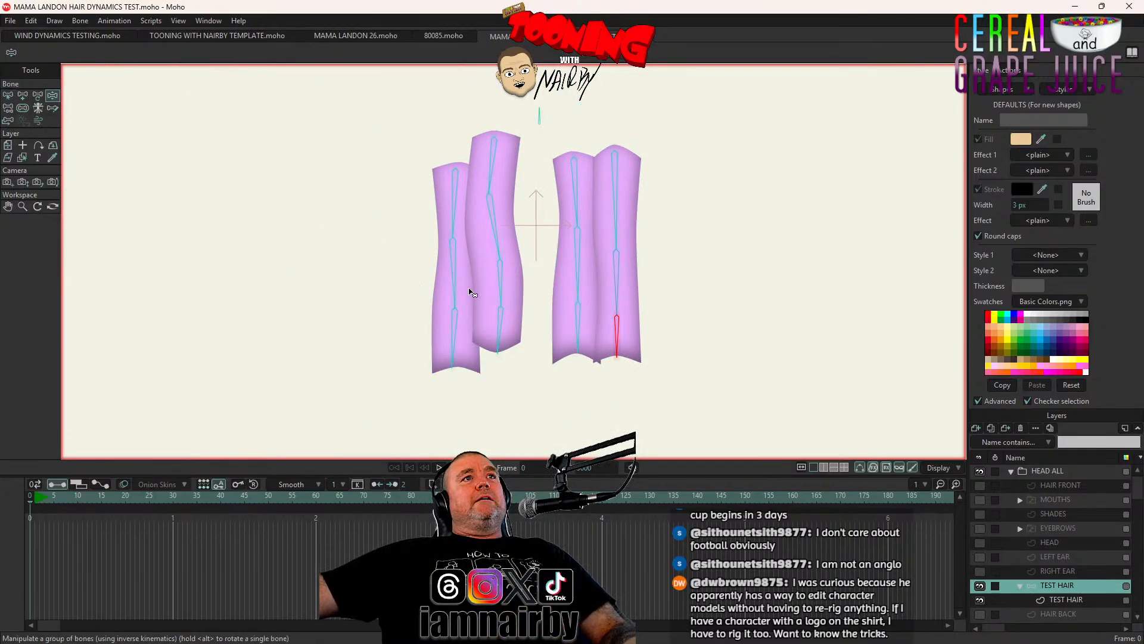
drag(467, 293, 264, 333)
drag(494, 301, 459, 343)
click(620, 337)
drag(660, 330, 787, 280)
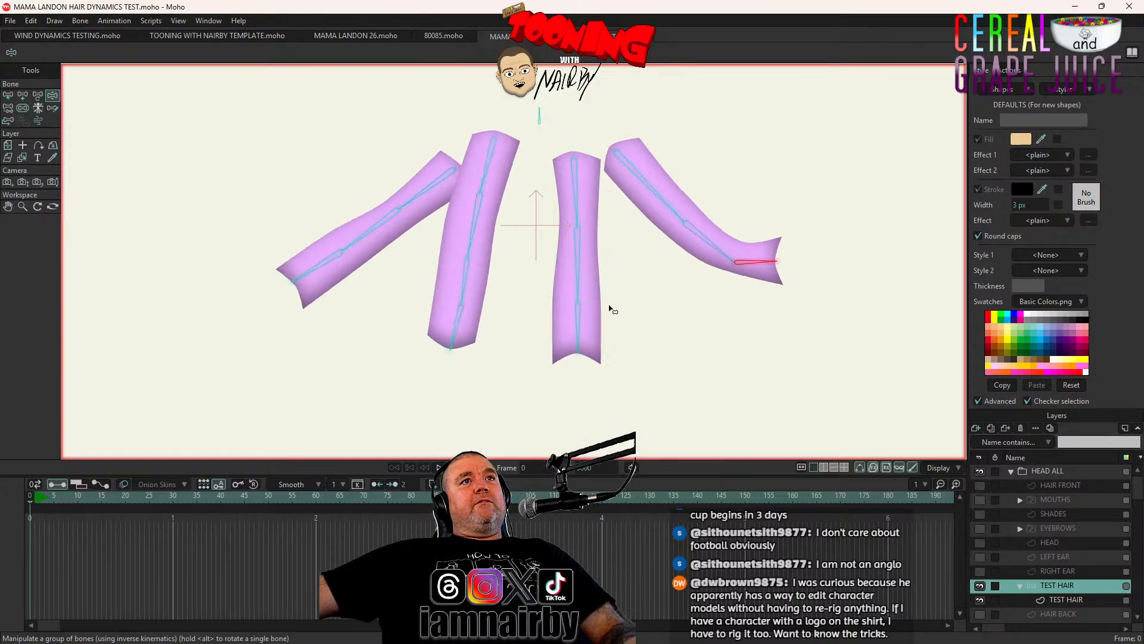
drag(608, 310, 587, 355)
click(590, 358)
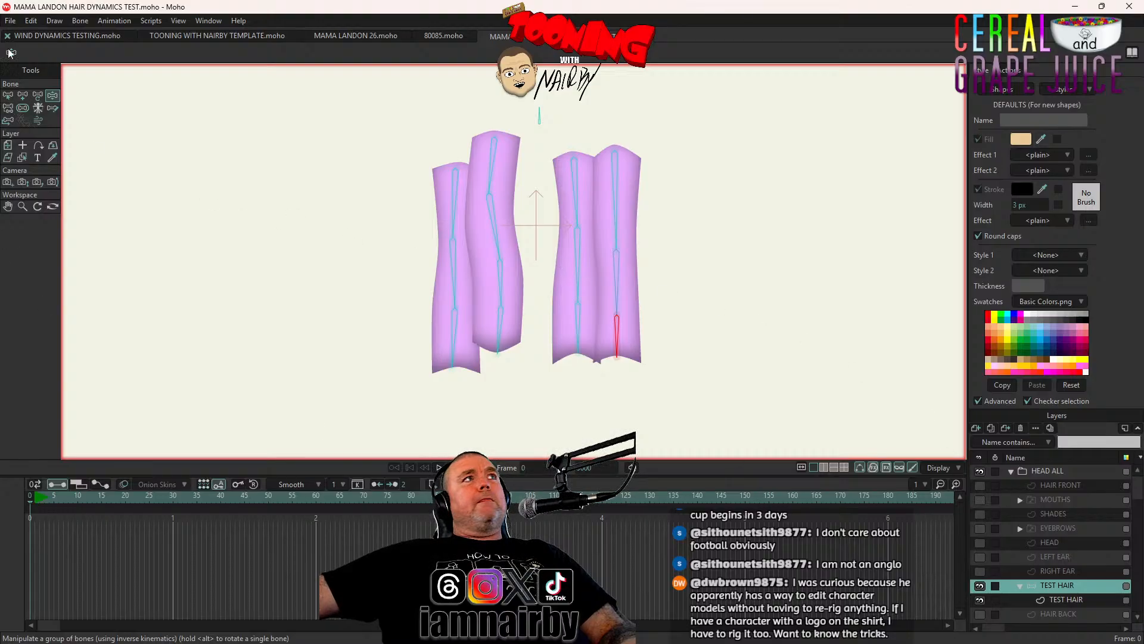
Select all the bones in the four hair strands, leaving out the root bone above them
click(8, 96)
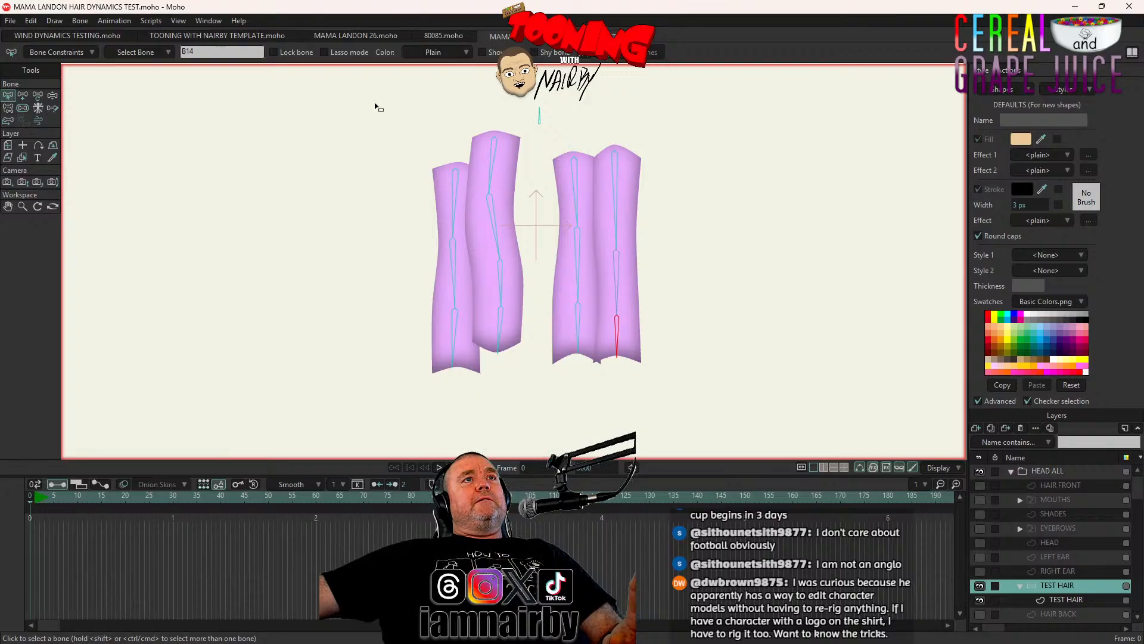
drag(374, 106, 388, 212)
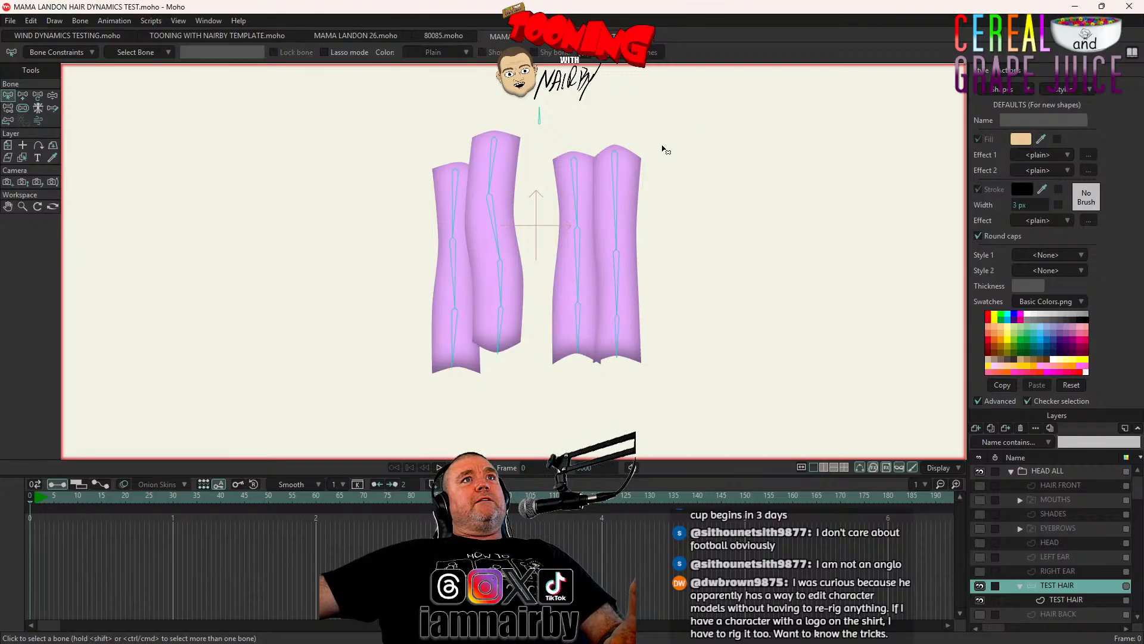
drag(660, 151, 399, 375)
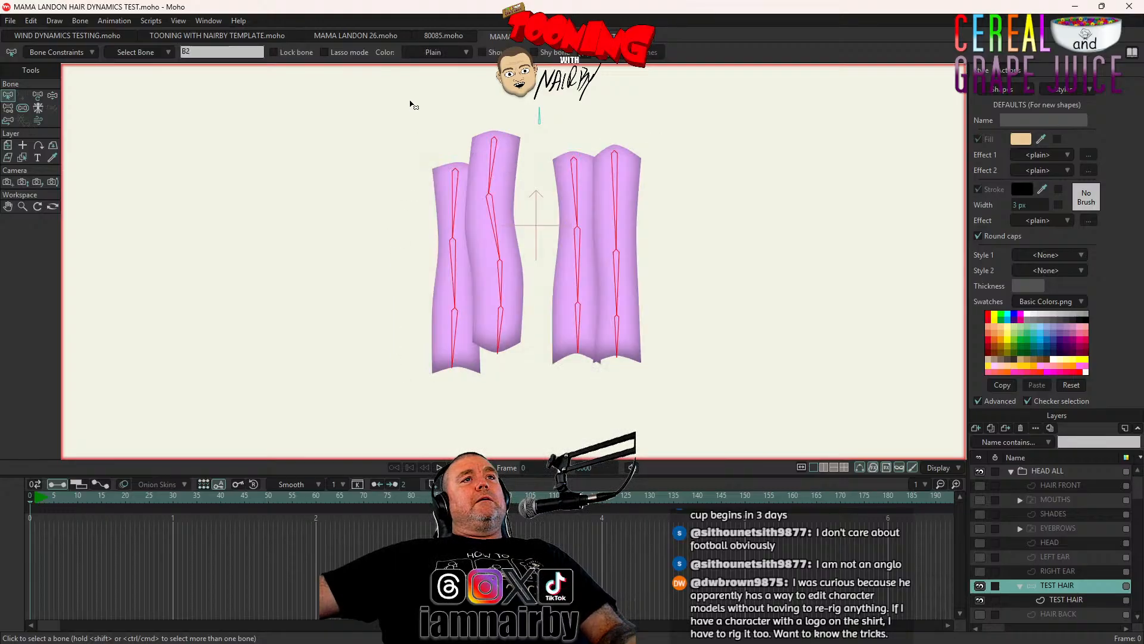
Enable angle, position and scale dynamics plus wind on the selected strand bones, and preview the motion
click(64, 52)
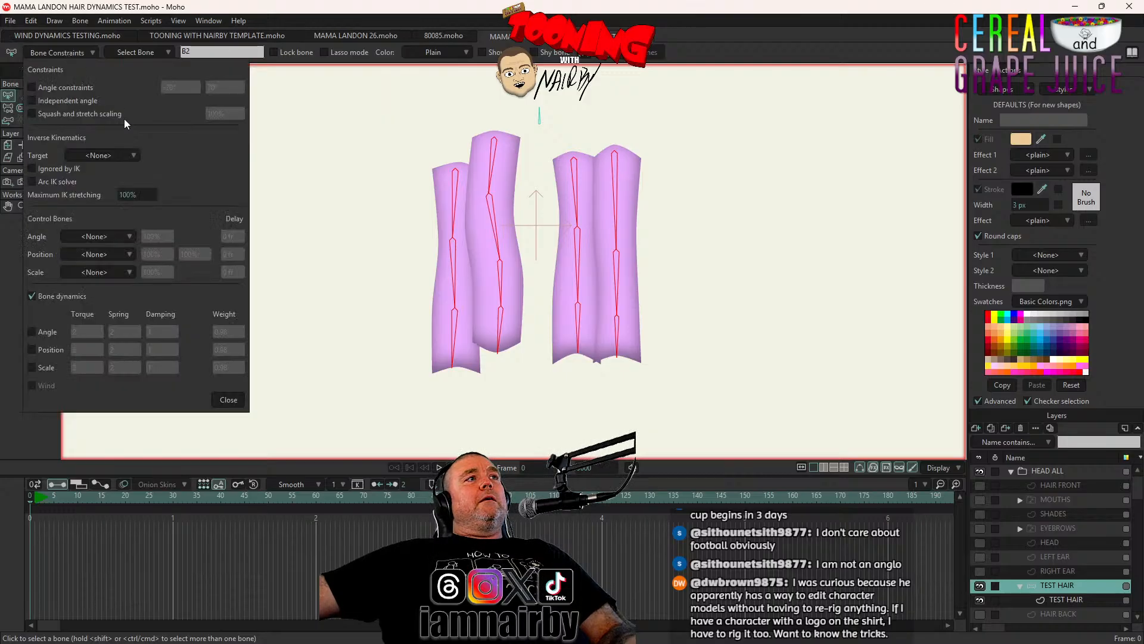
click(33, 332)
click(32, 350)
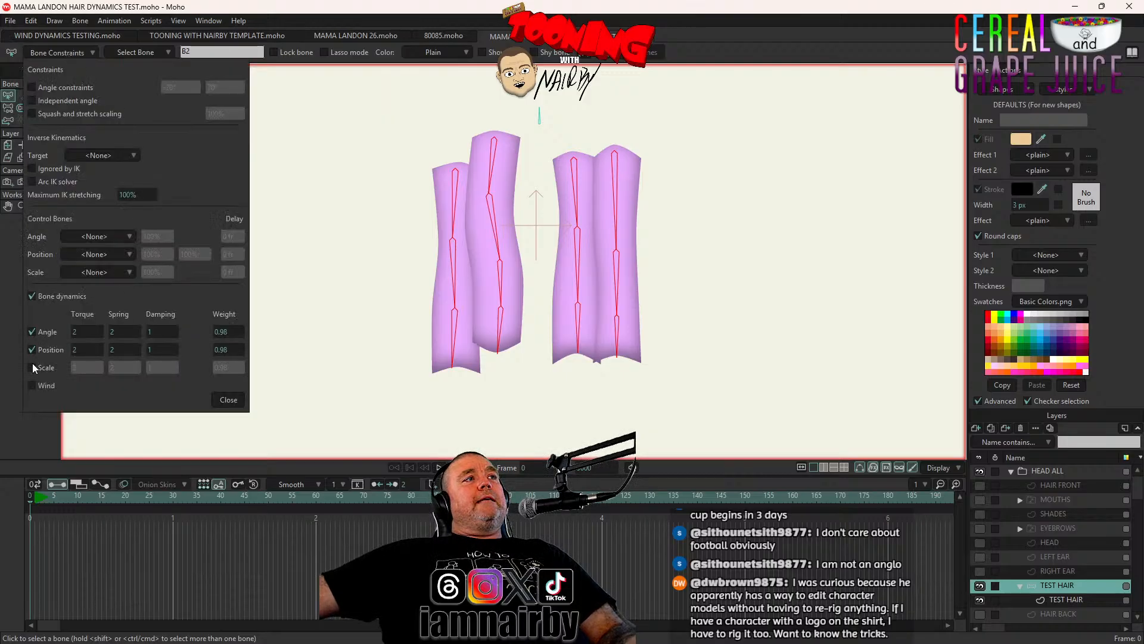
click(32, 367)
click(35, 385)
click(227, 400)
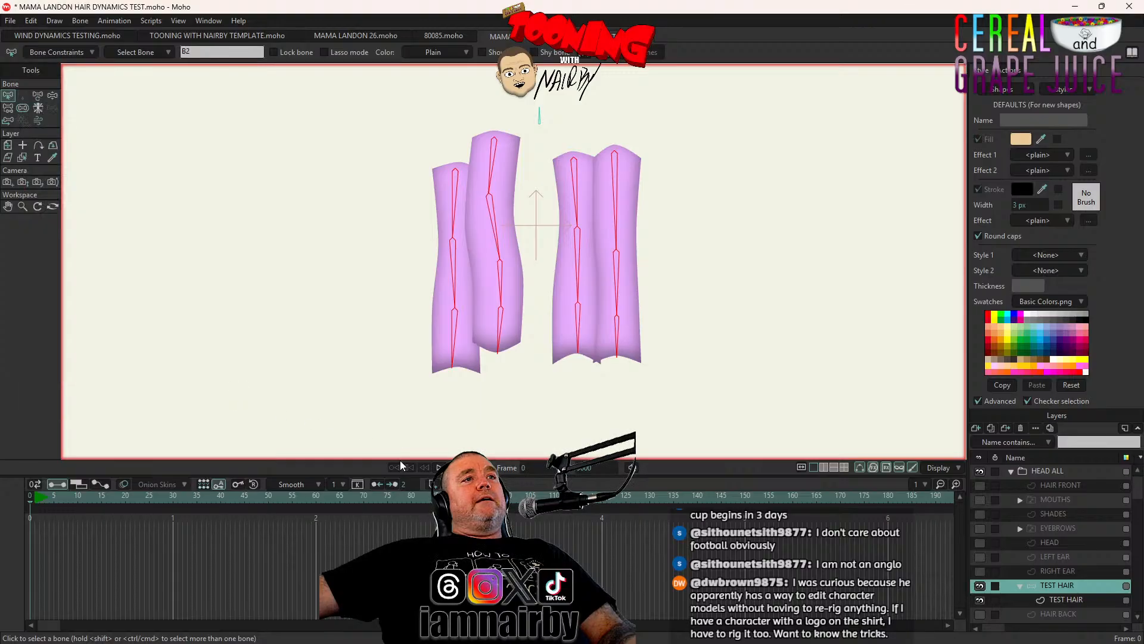
click(439, 468)
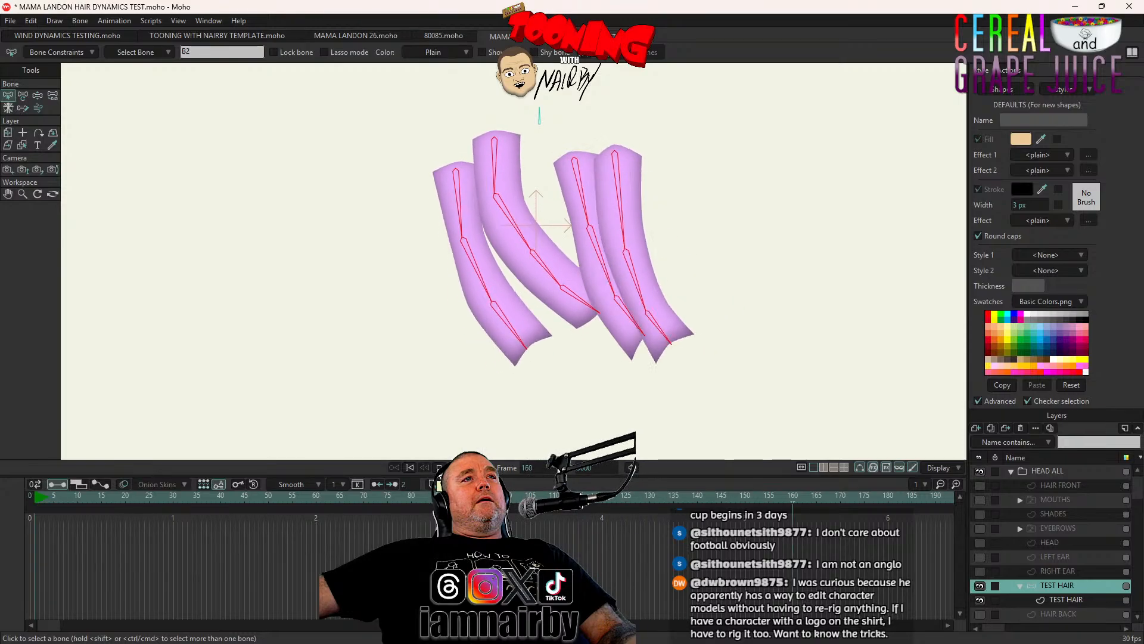
click(408, 467)
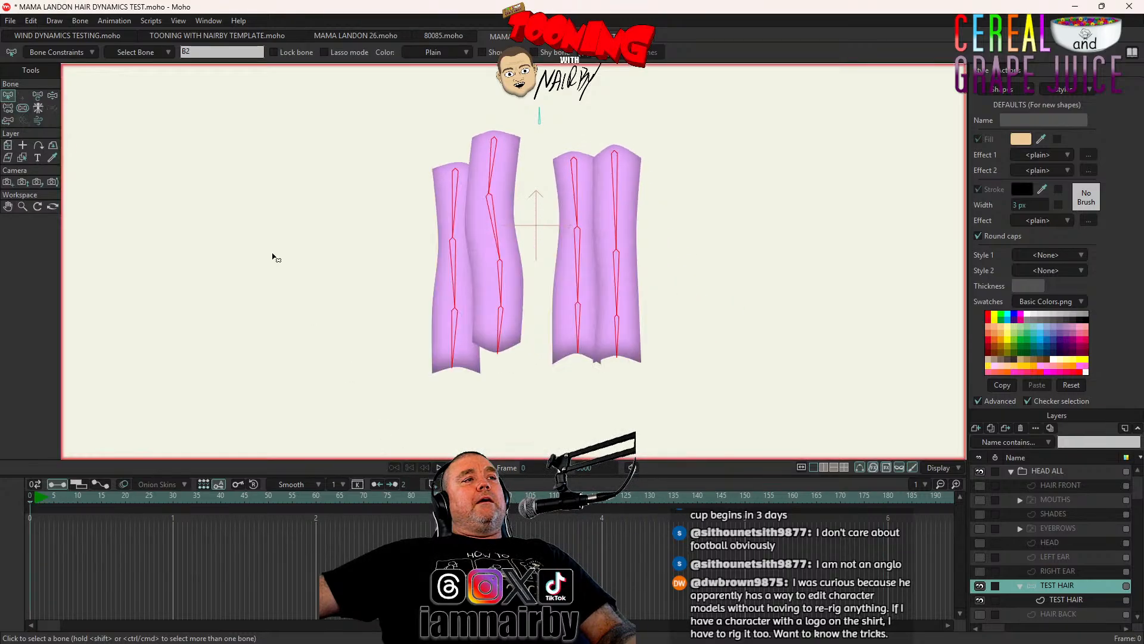
Show the RIGHT EAR, LEFT EAR, HEAD, EYEBROWS, SHADES, MOUTHS and HAIR FRONT layers around the test hair
click(980, 571)
click(980, 556)
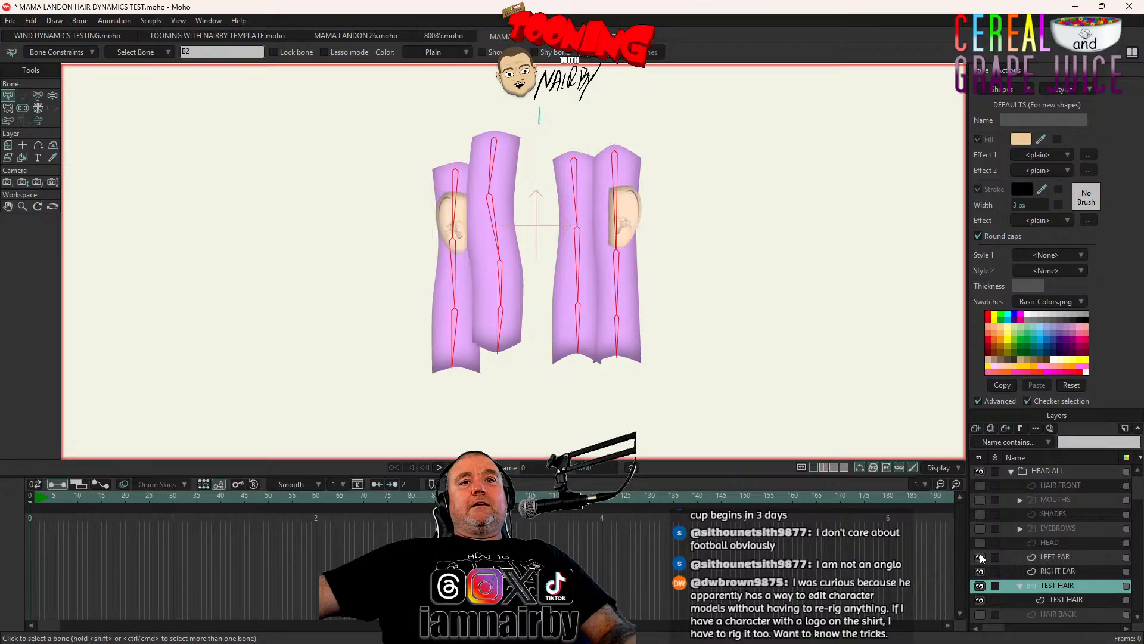
click(979, 542)
click(979, 528)
click(980, 513)
click(981, 500)
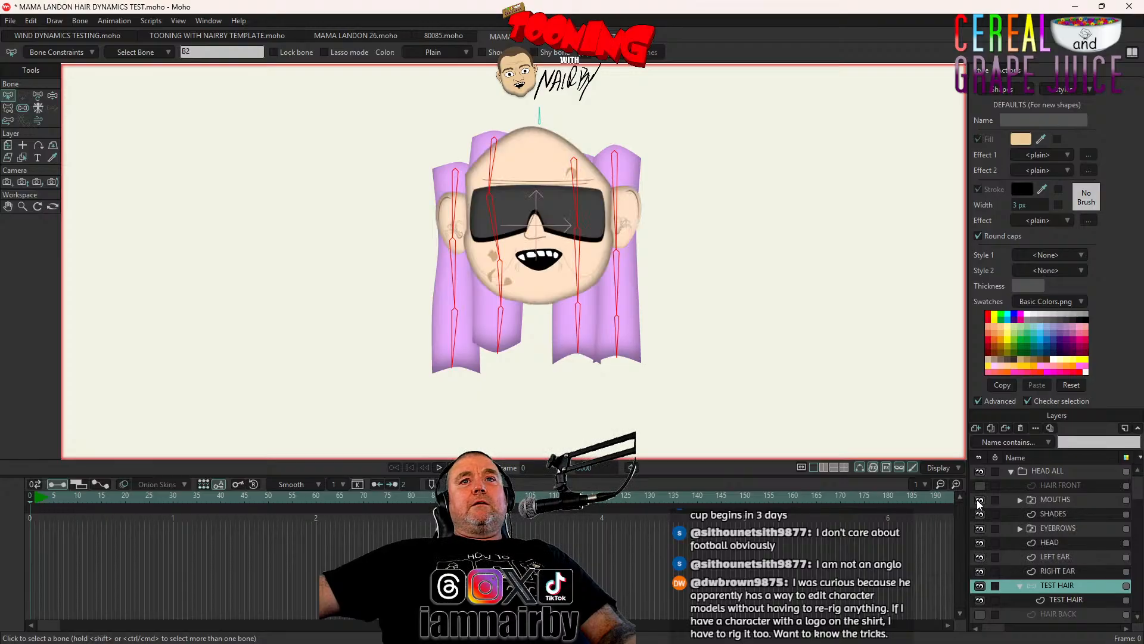
click(981, 484)
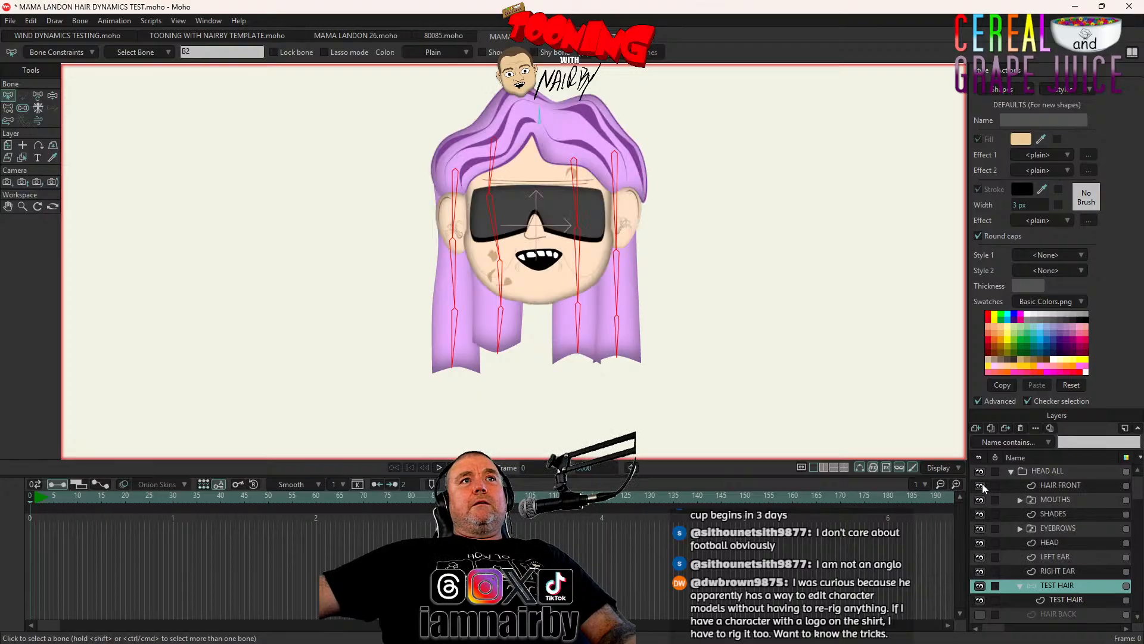
Play the animation to examine the wind-blown strands against the full head, without the bone overlay, and rewind
click(440, 468)
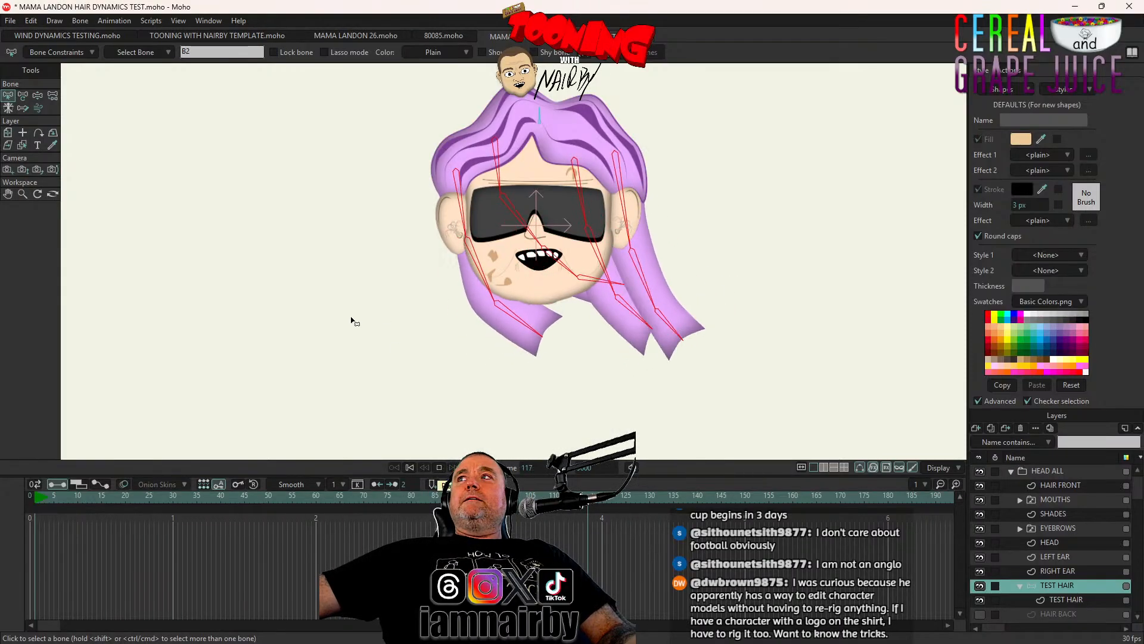
click(1034, 470)
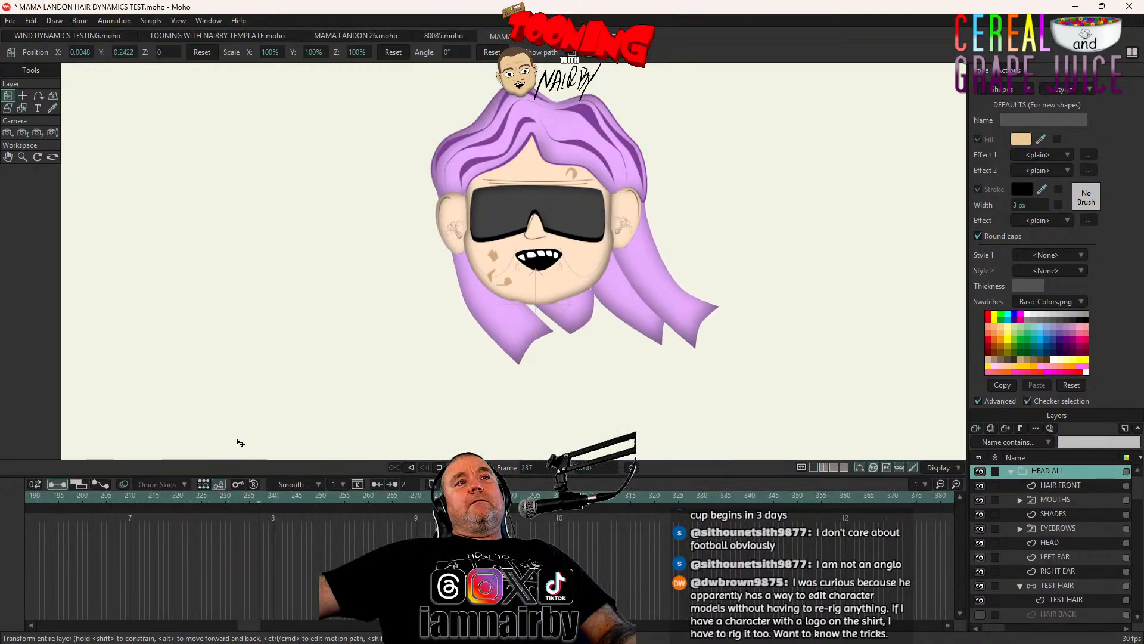
click(404, 466)
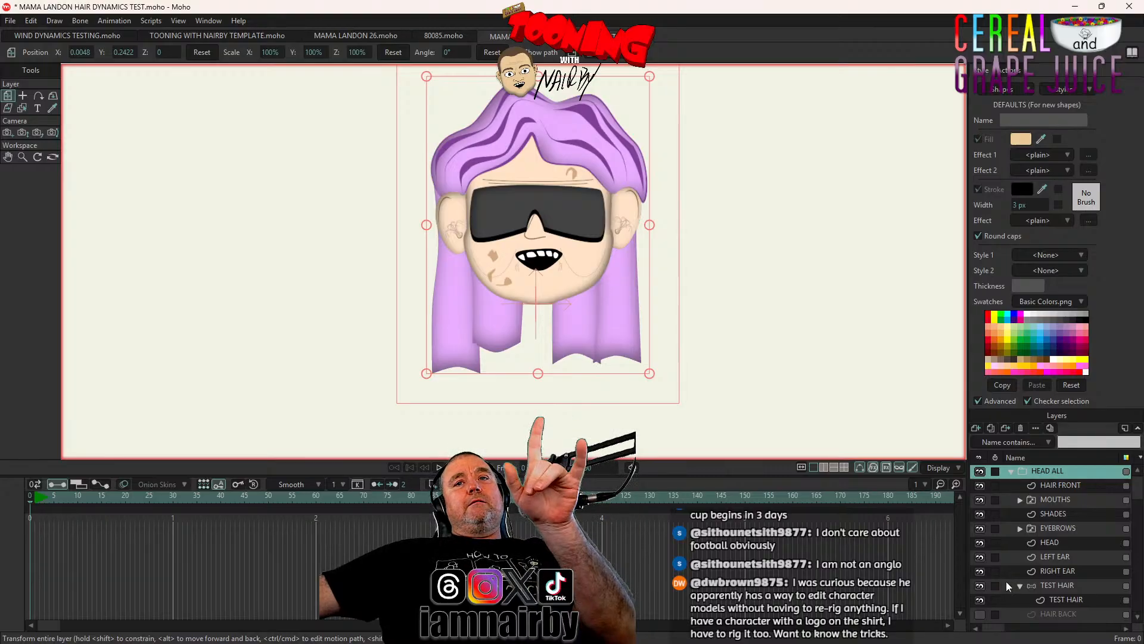
At frame 30 of the TEST HAIR bone layer, set the wind strength to 30 and its direction to about -122.3°
click(1066, 599)
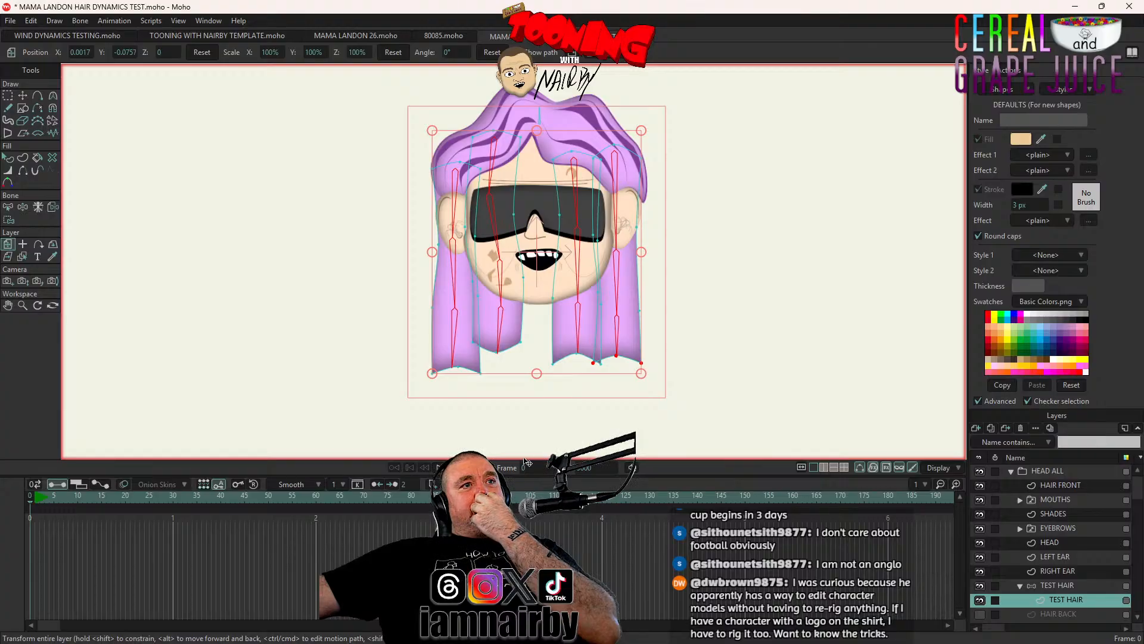
click(173, 498)
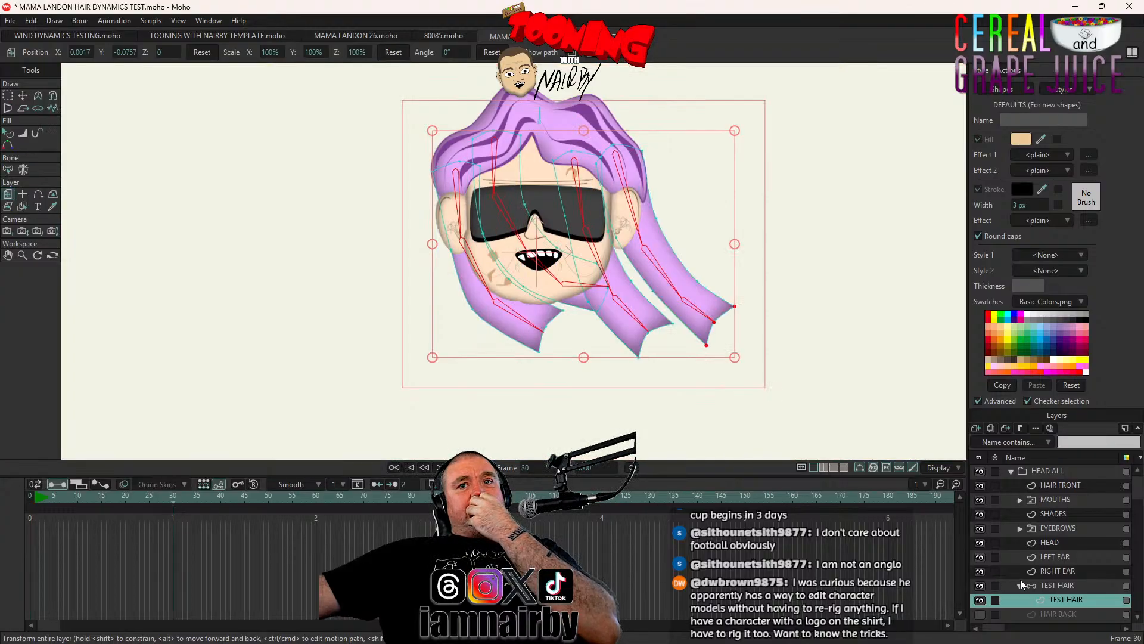
click(1070, 585)
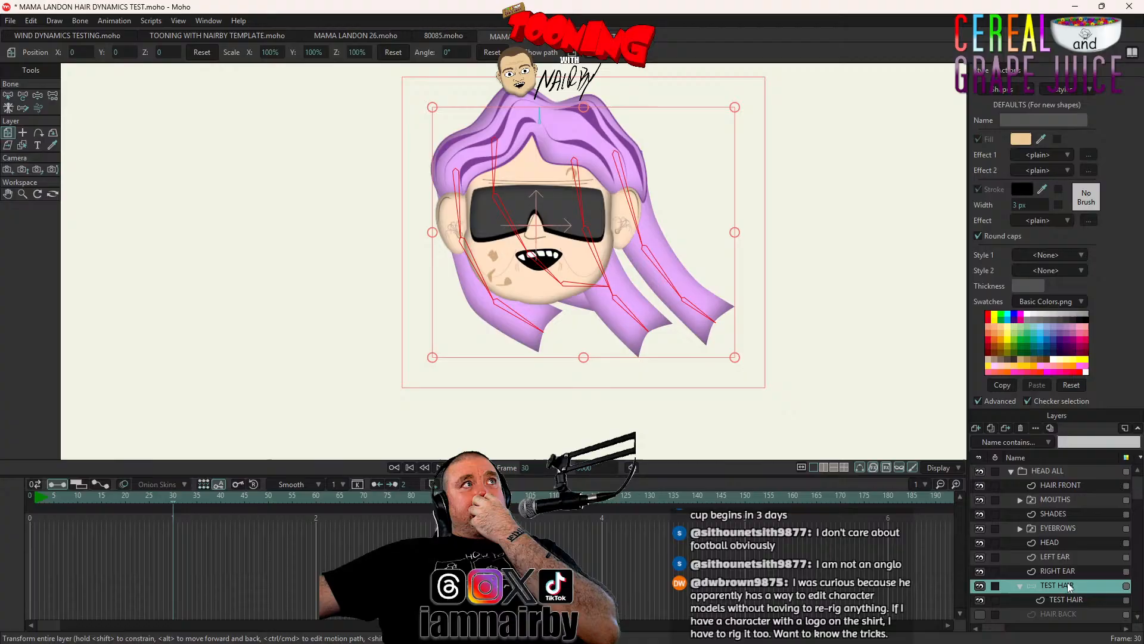
click(37, 110)
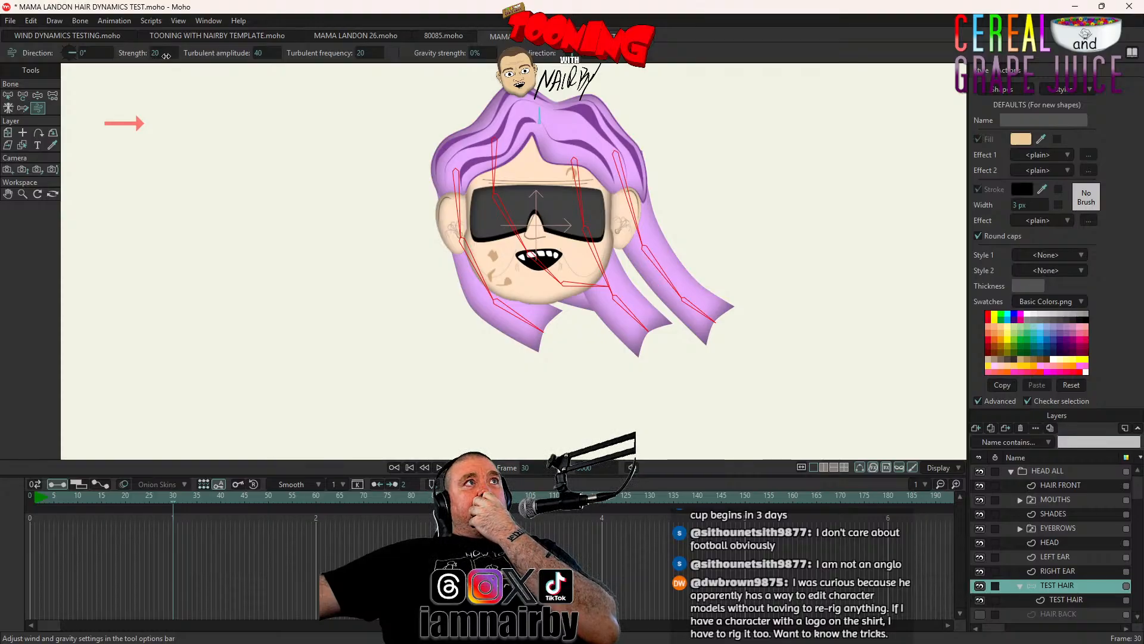
drag(166, 56, 234, 67)
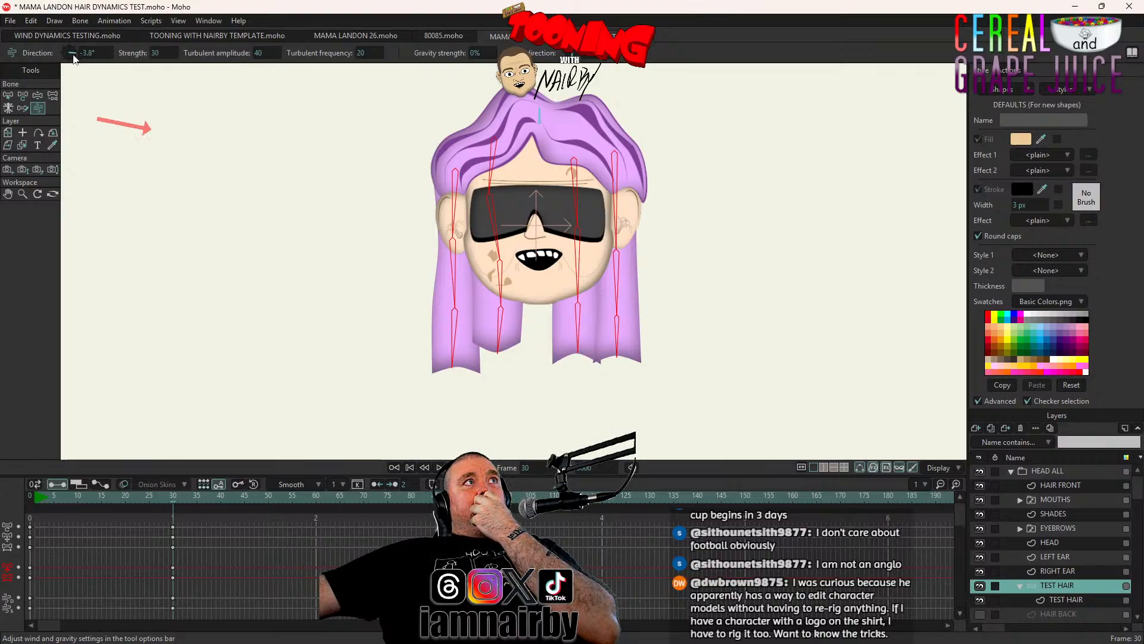
drag(73, 58, 63, 72)
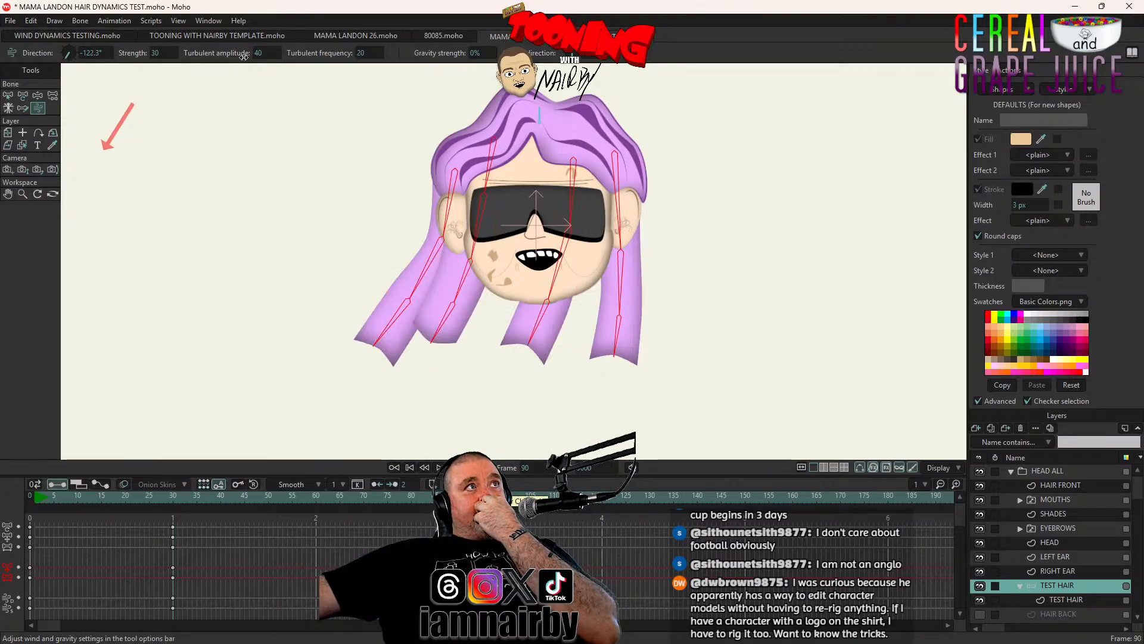
At frame 90, set the wind direction to about -200.8°, turbulent frequency to 26 and turbulent amplitude to 50, and preview the result
drag(67, 57, 62, 53)
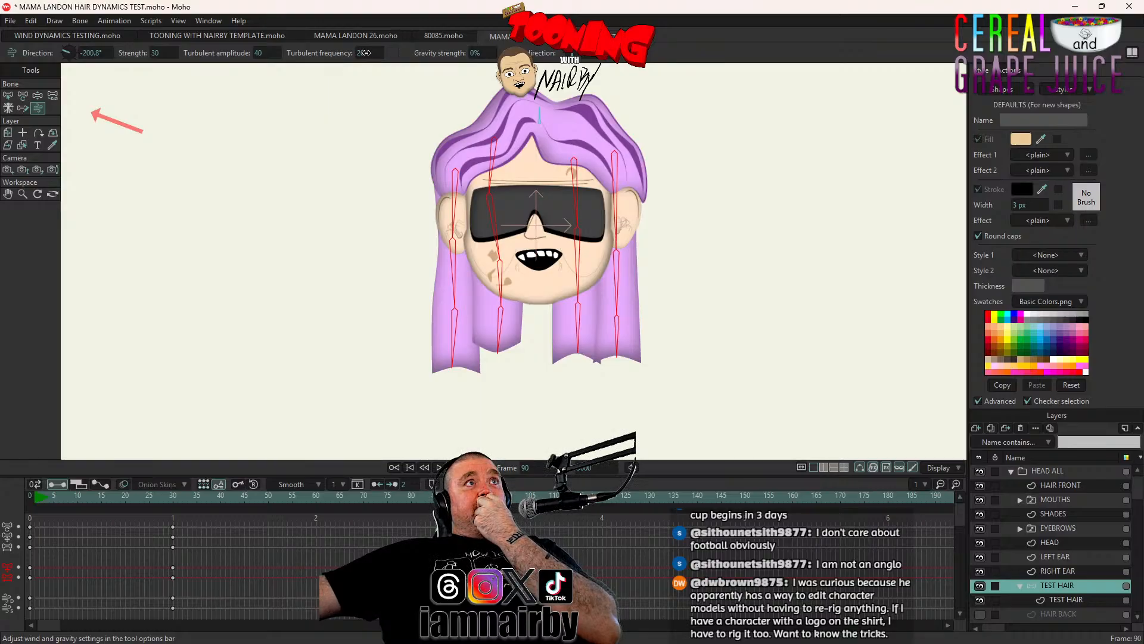
drag(366, 53, 398, 53)
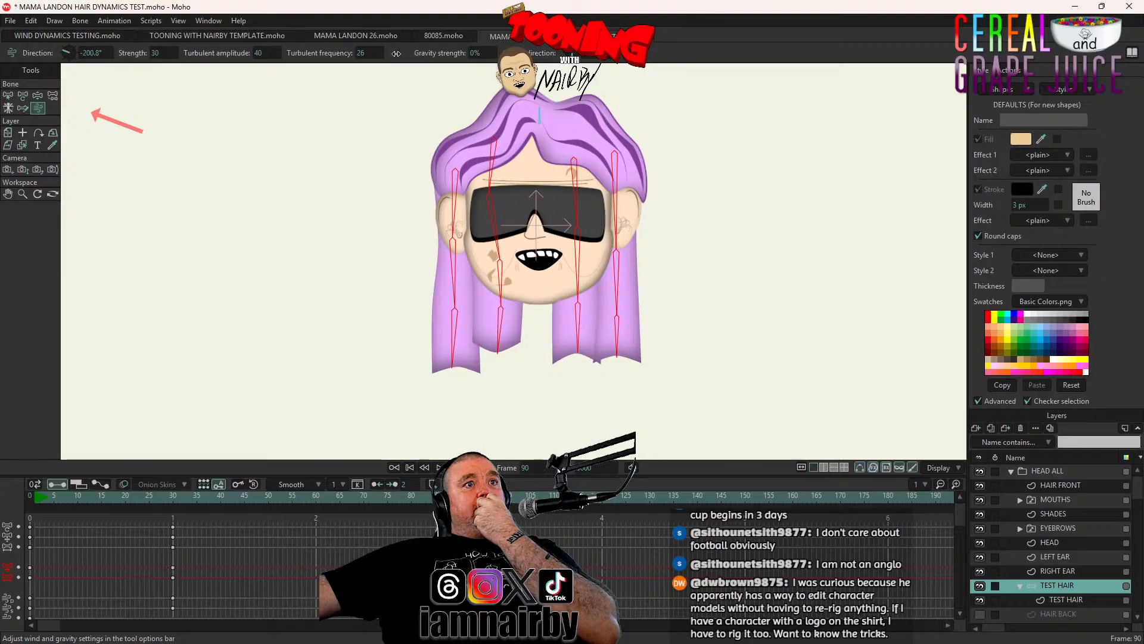
drag(272, 53, 316, 53)
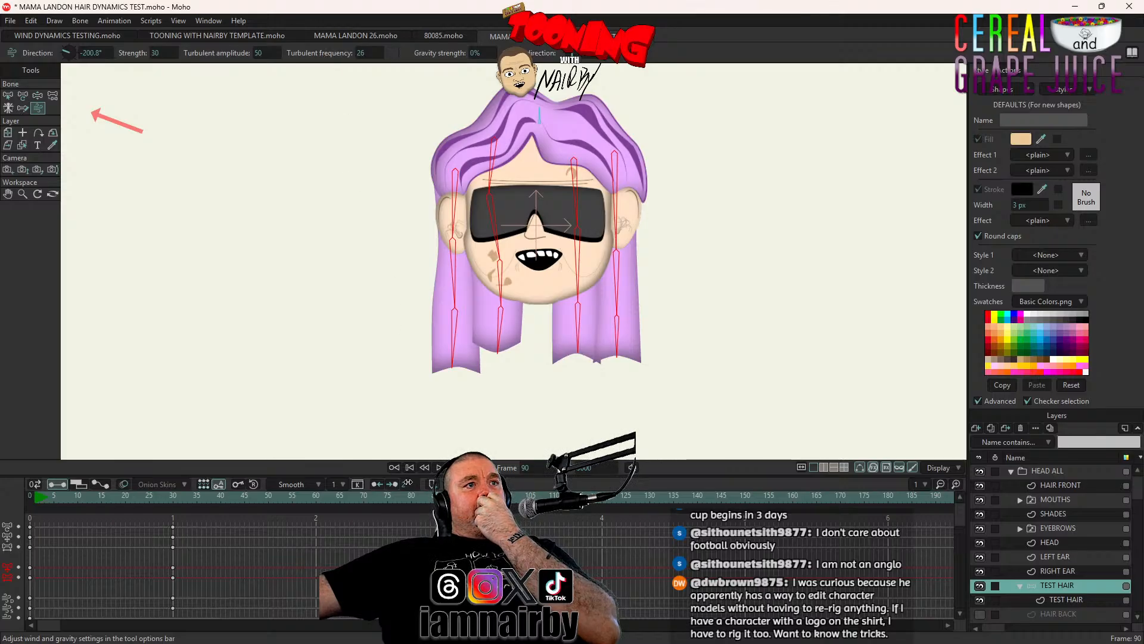
click(439, 467)
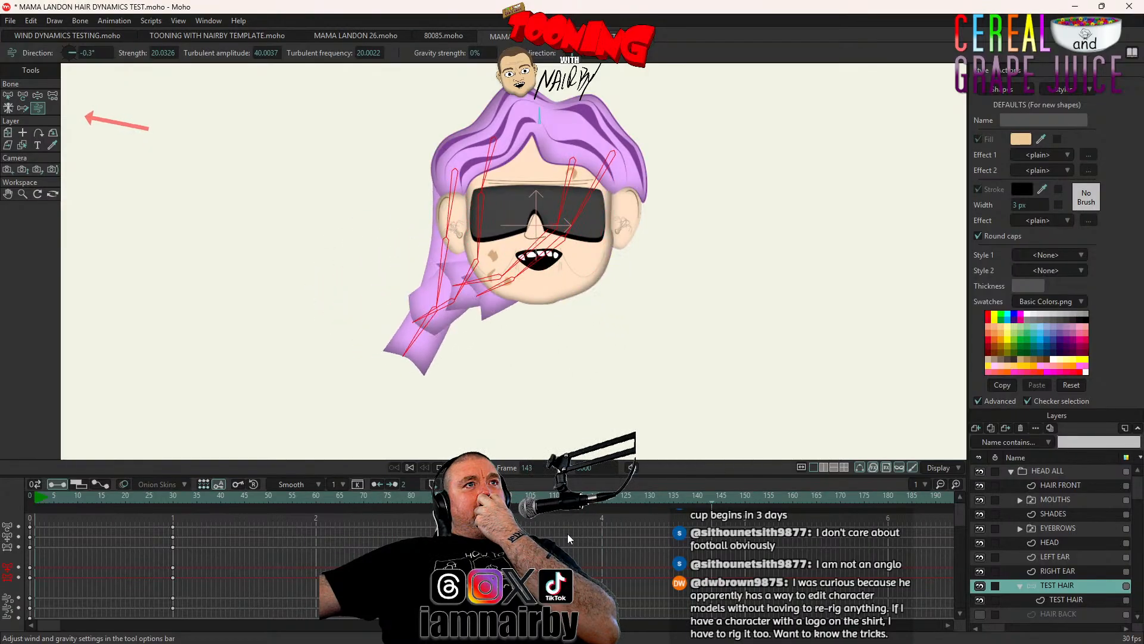
click(409, 468)
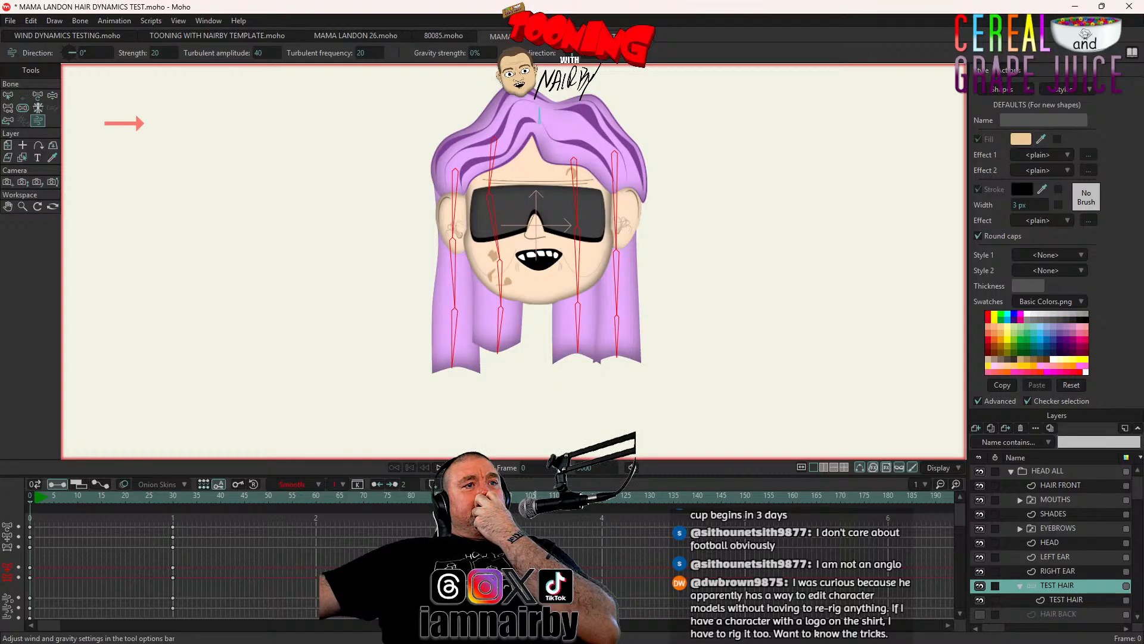
Set the wind keyframes at frame 90 to Cycle interpolation, looping back to absolute frame 1
scroll(233, 566, down, 1)
right_click(461, 518)
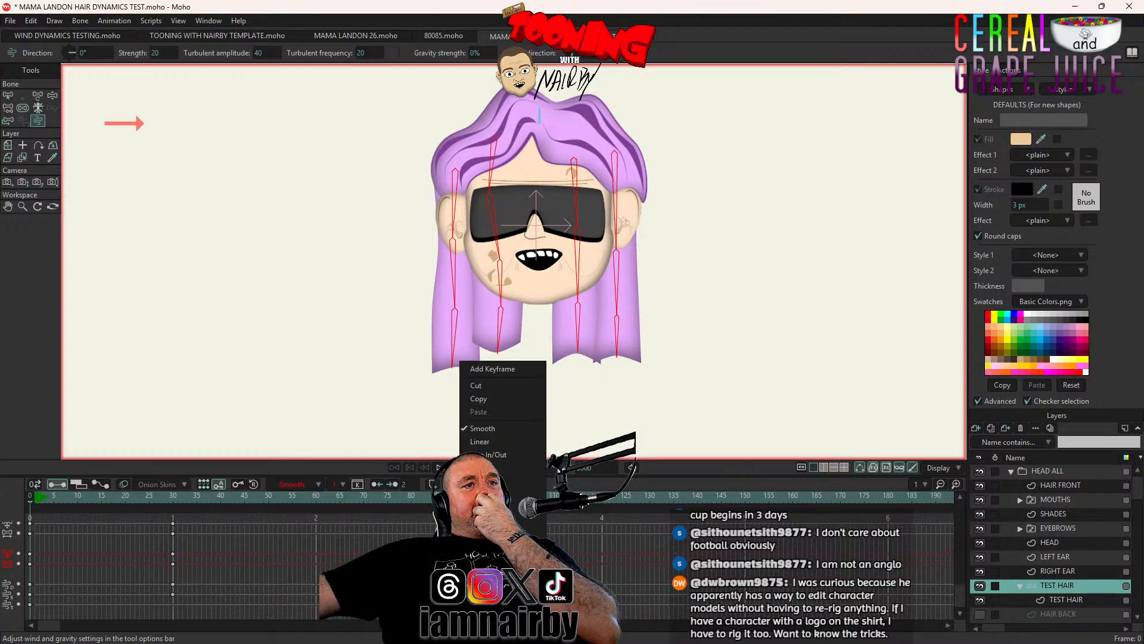
click(500, 533)
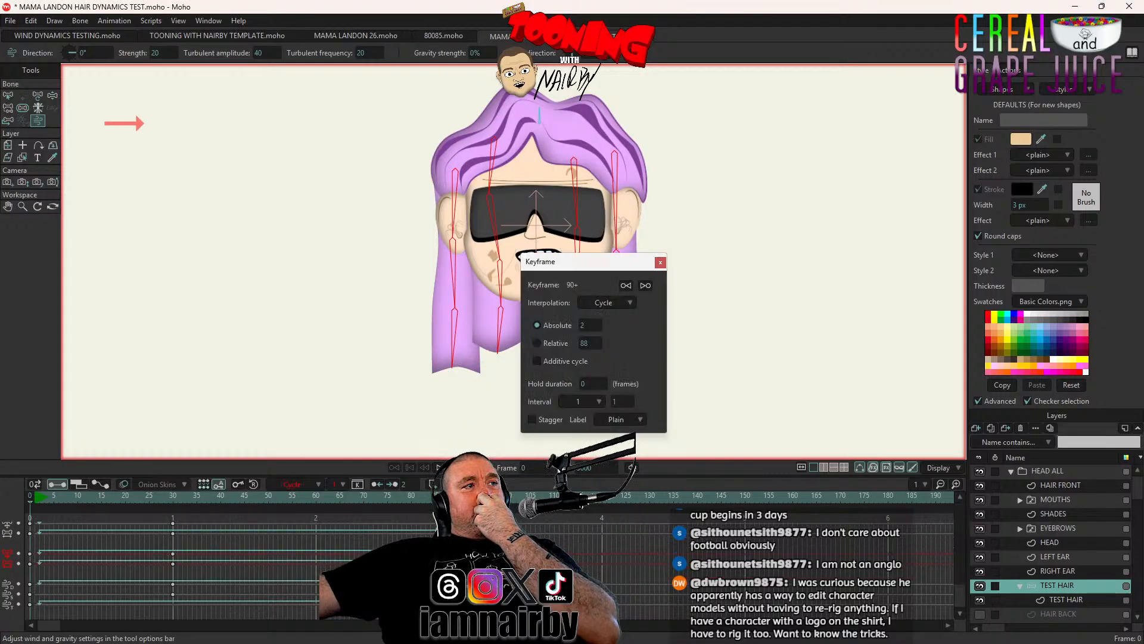
drag(589, 326, 581, 333)
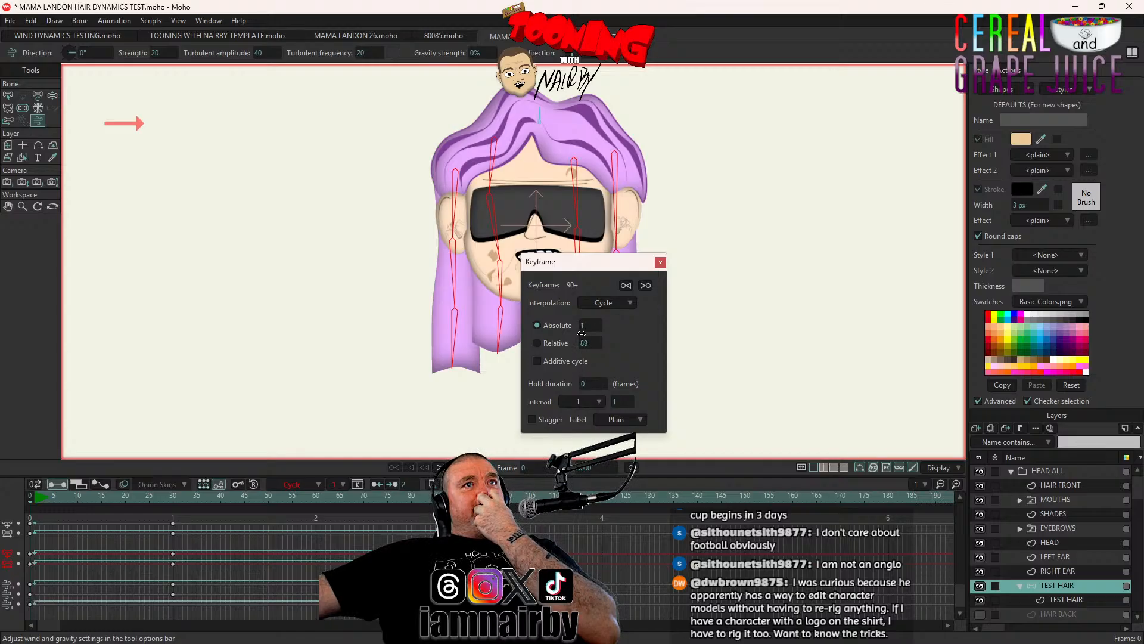
click(661, 263)
Play the animation with the HEAD ALL layer selected to examine the cycling wind motion, and rewind
click(1060, 471)
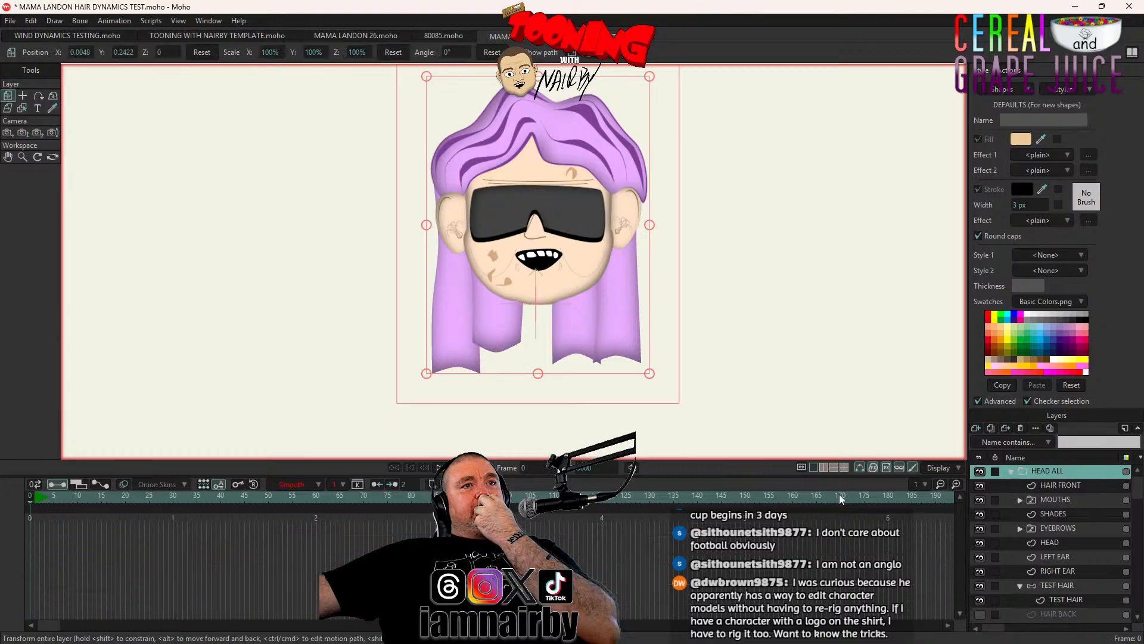
drag(531, 342, 499, 389)
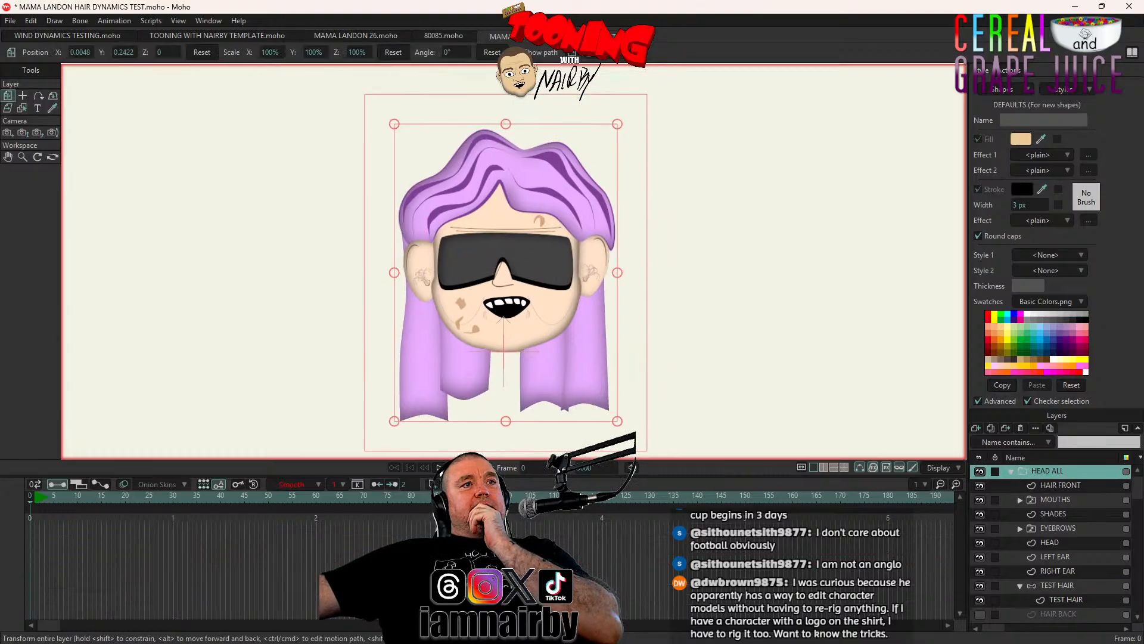
key(space)
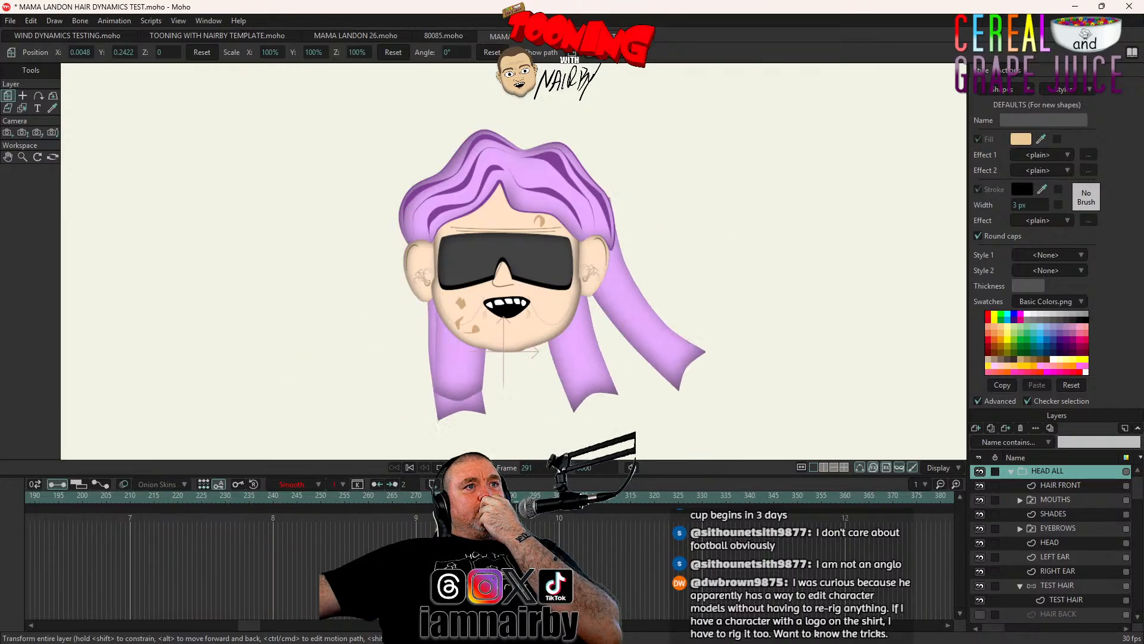
click(409, 470)
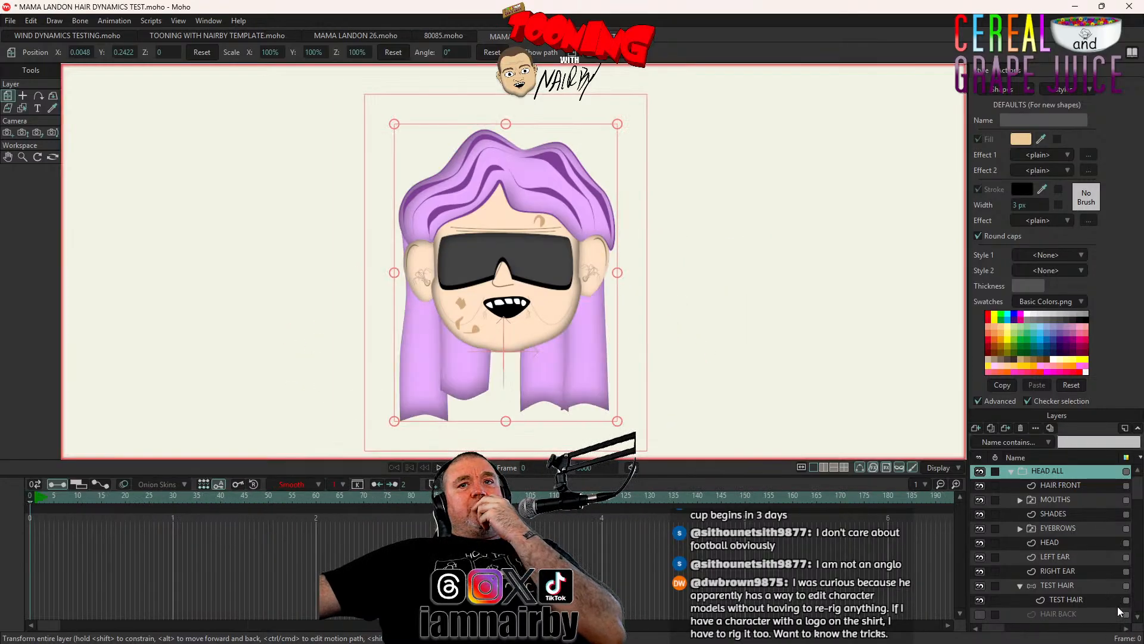
Remove the cycling from the TEST HAIR bone layer's wind keyframes
click(1061, 586)
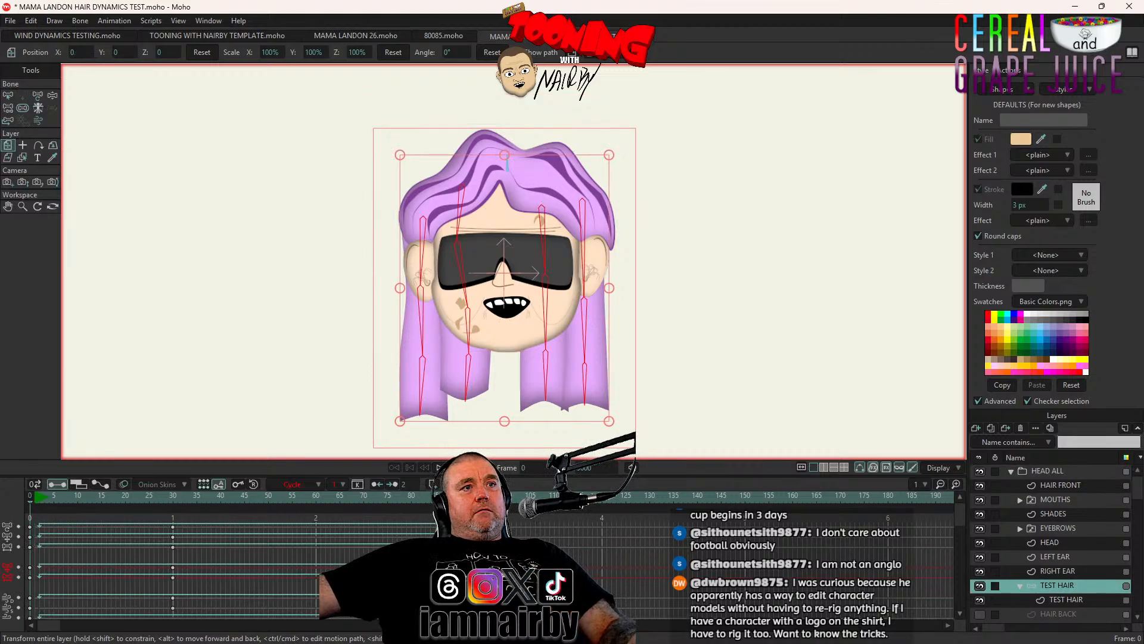
key(Delete)
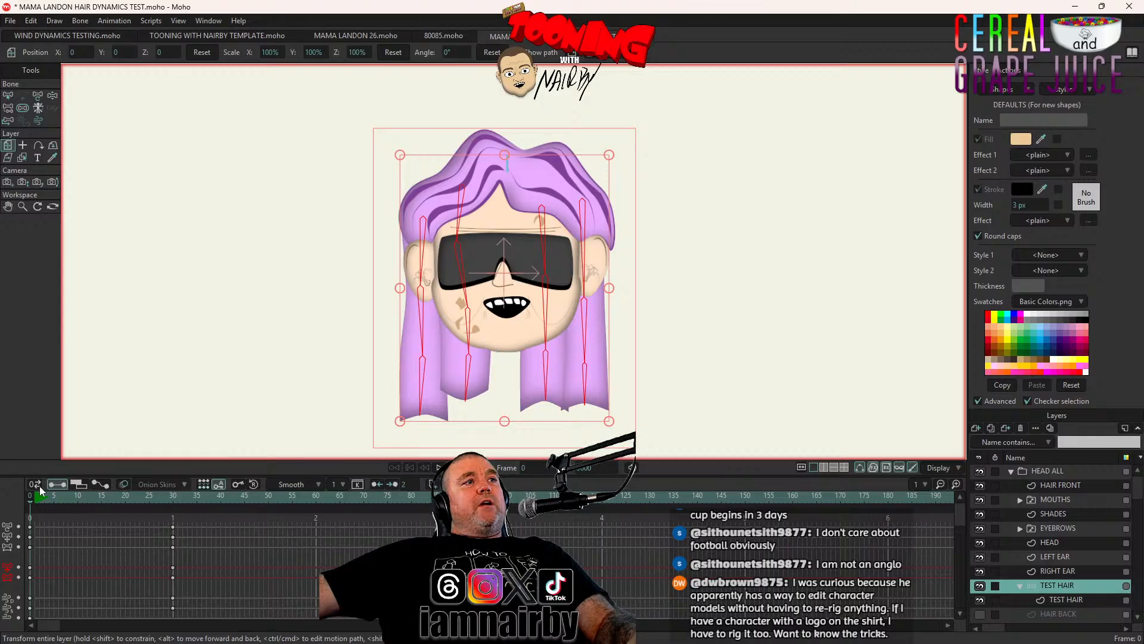
At frame 120, set the wind strength to 5, direction to about -154.3°, turbulent amplitude to 40 and turbulent frequency to 20
click(602, 502)
click(37, 108)
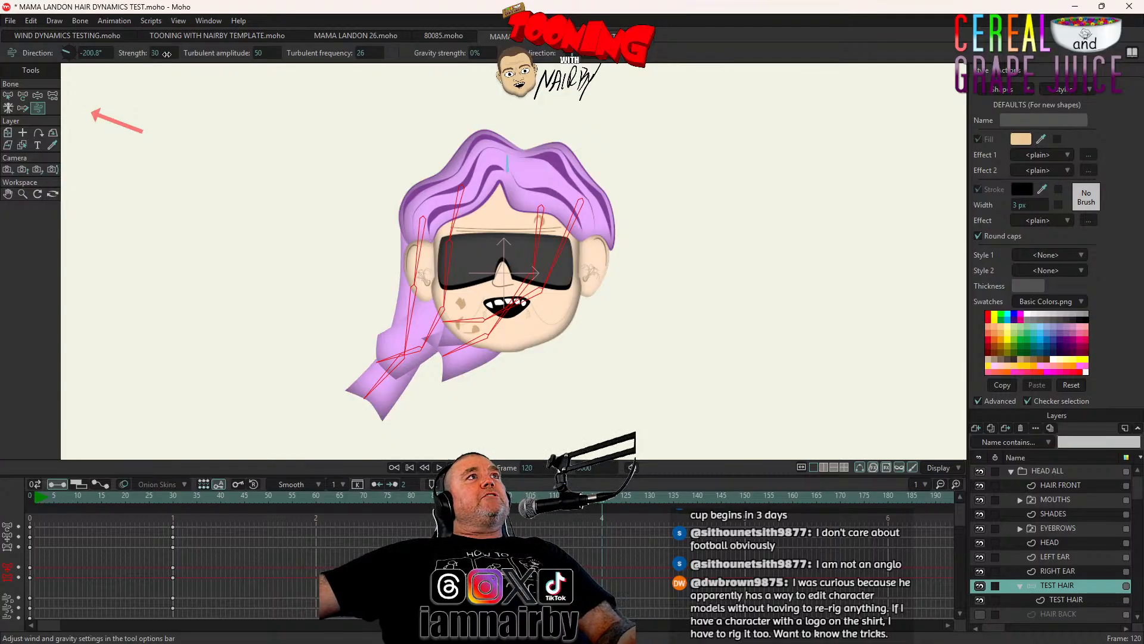
drag(133, 54, 55, 78)
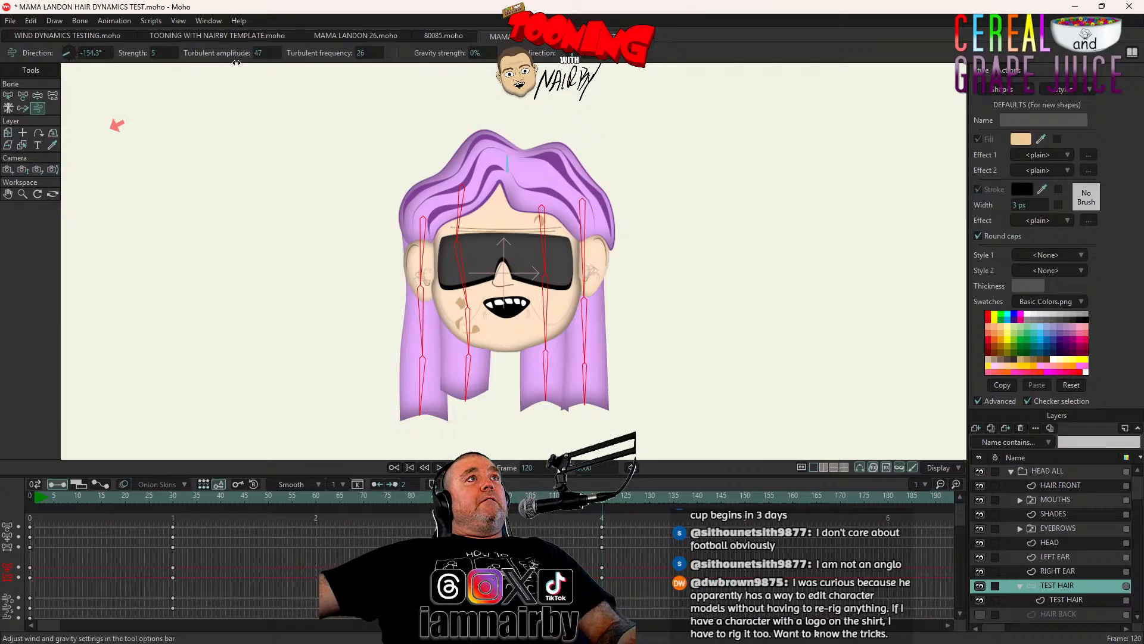
drag(237, 62, 210, 70)
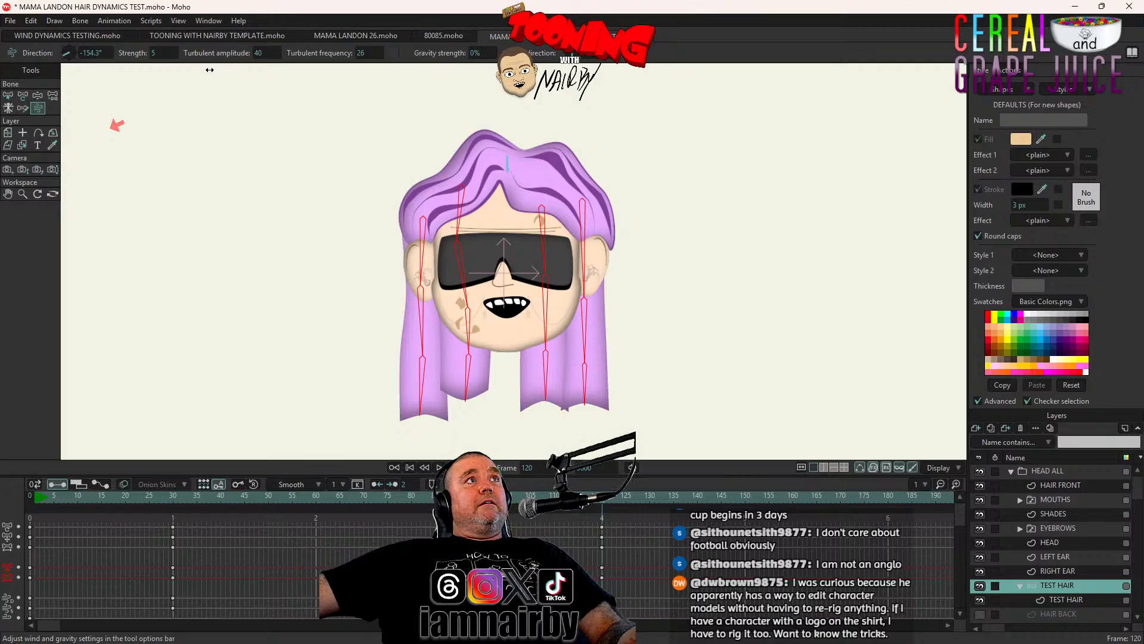
drag(362, 55, 328, 74)
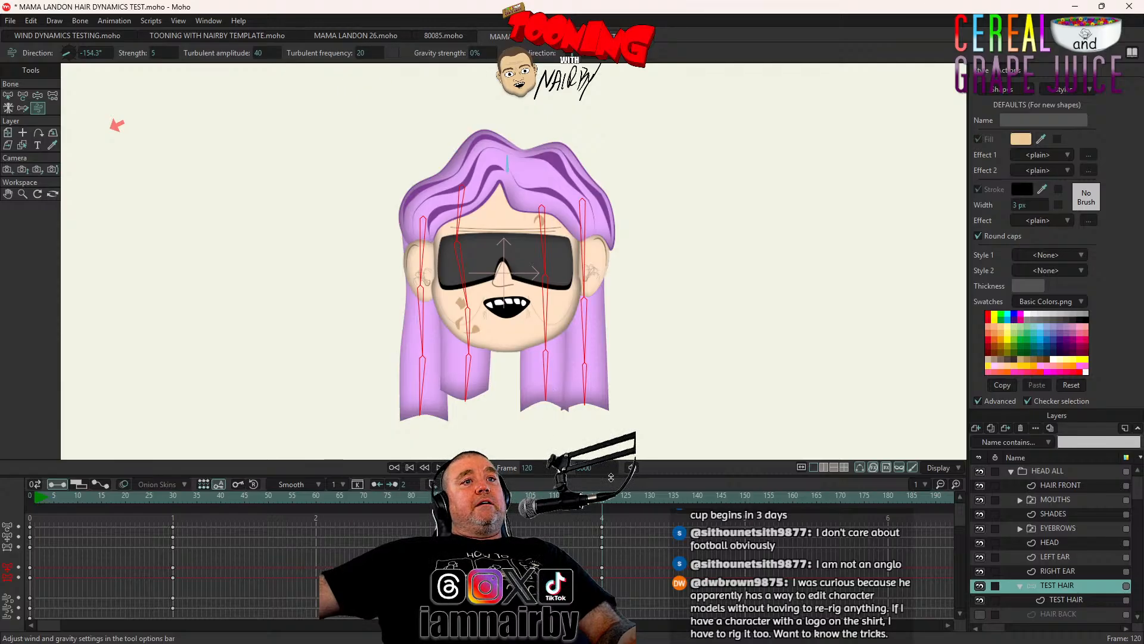
Play back the wind animation, and copy the starting wind keyframes of the TEST HAIR bone layer to frame 150
click(409, 467)
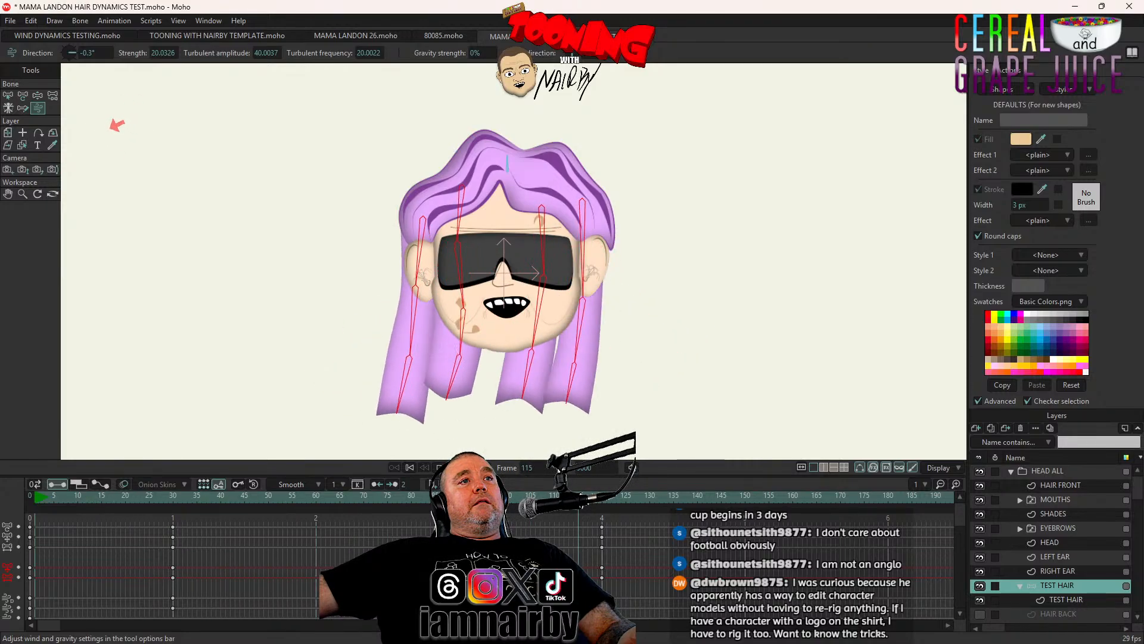
key(space)
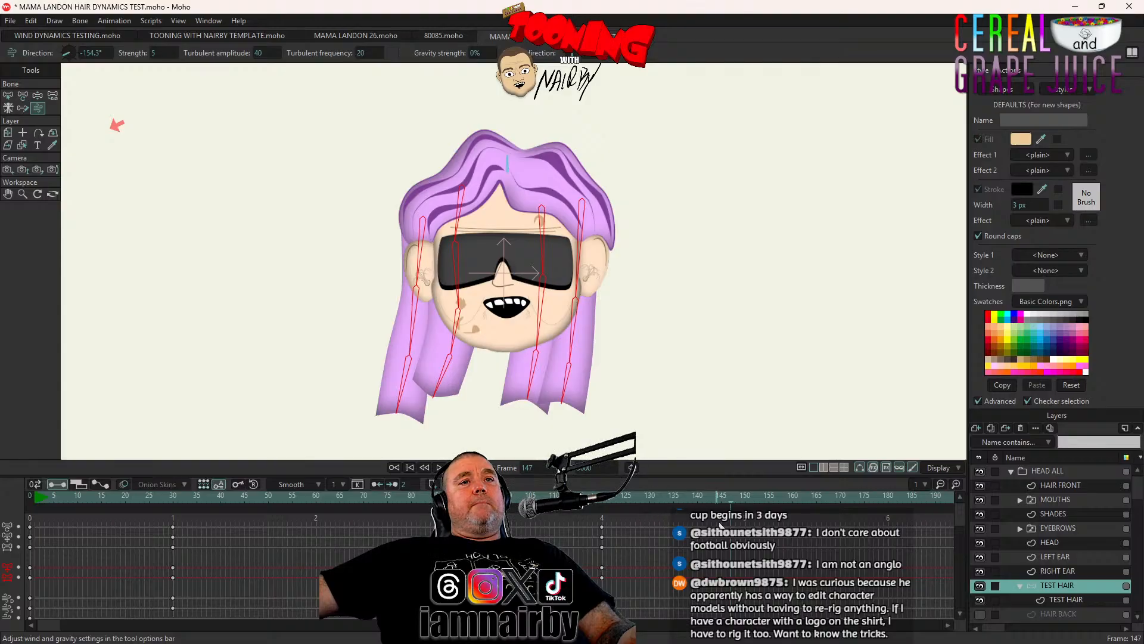
click(747, 499)
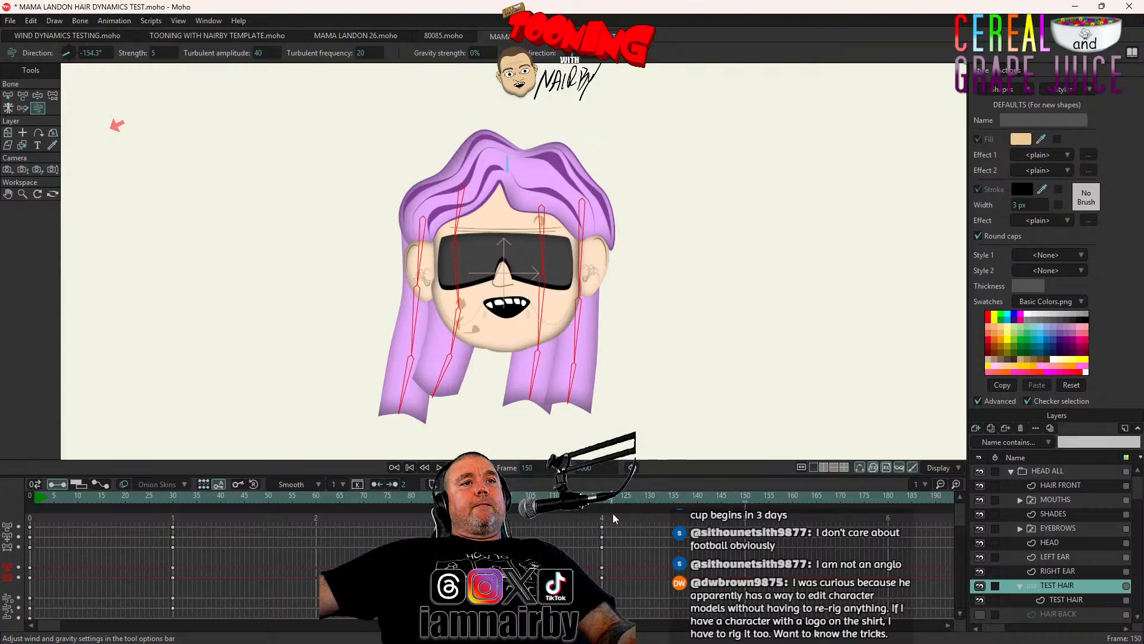
drag(612, 513, 645, 568)
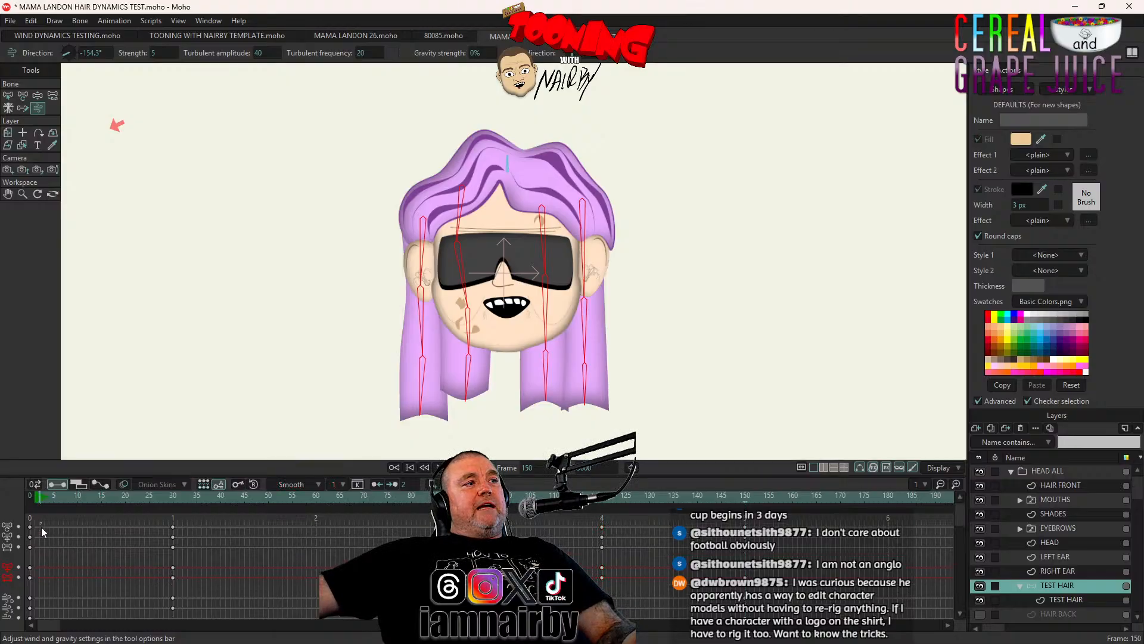
drag(41, 527, 22, 623)
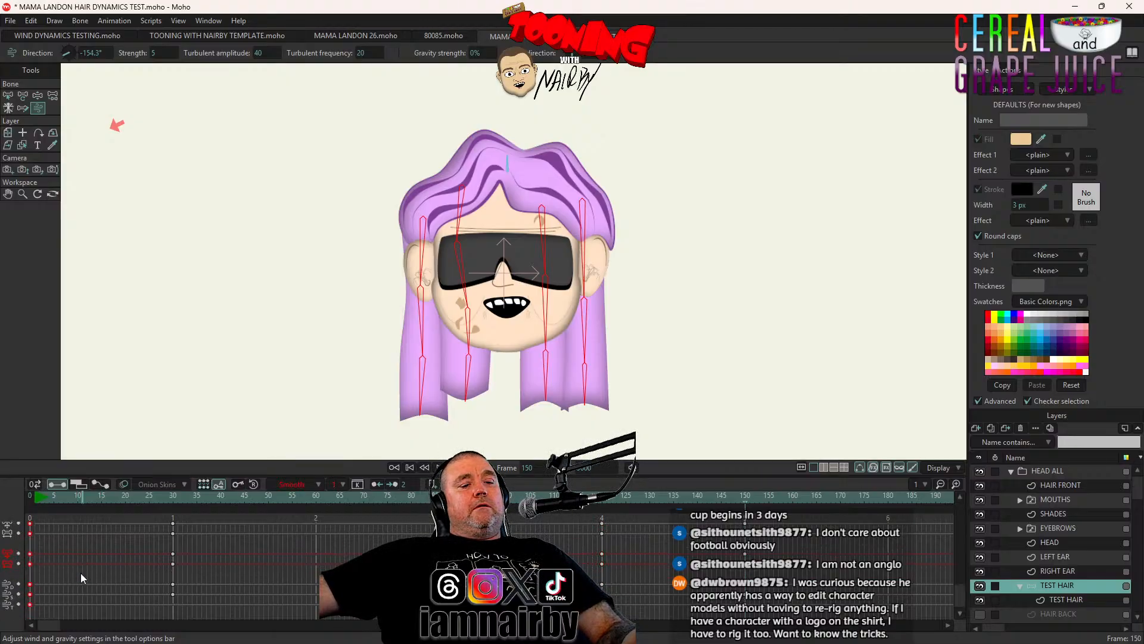
key(ctrl+z)
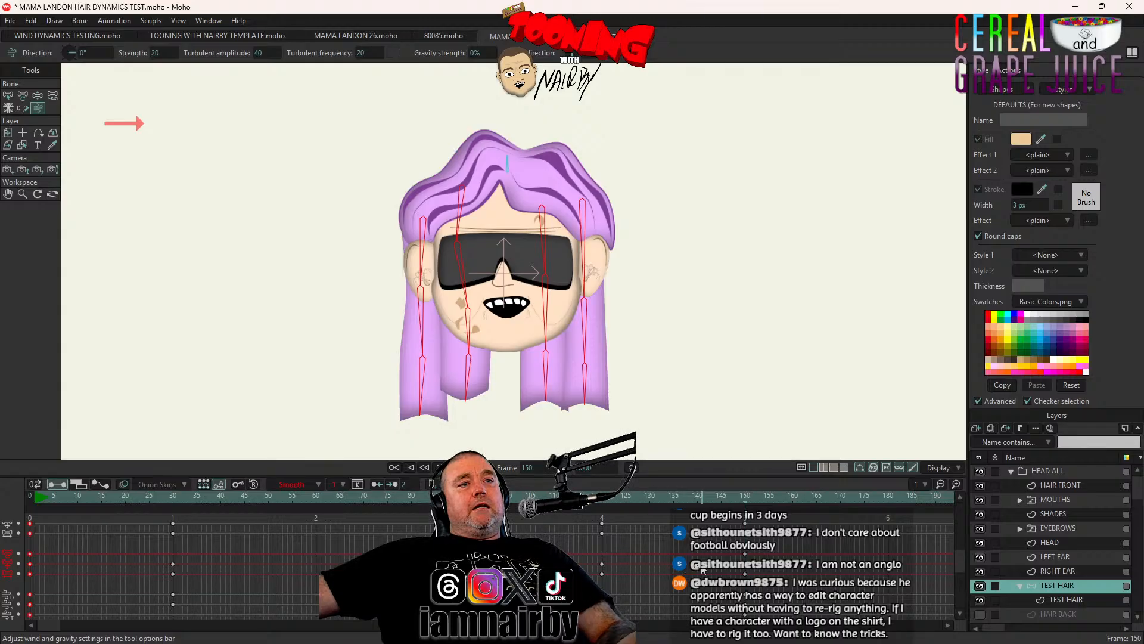
Set the wind keyframes at frame 150 to Cycle interpolation, looping back to absolute frame 1
scroll(375, 566, down, 1)
scroll(375, 566, up, 2)
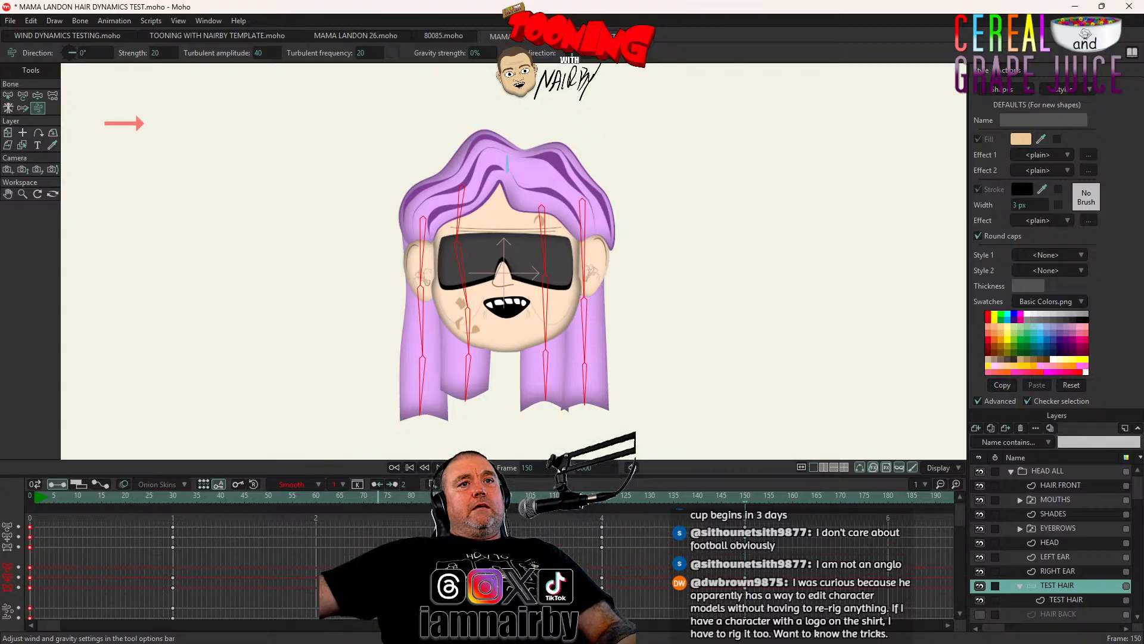
scroll(730, 538, down, 2)
scroll(745, 536, up, 3)
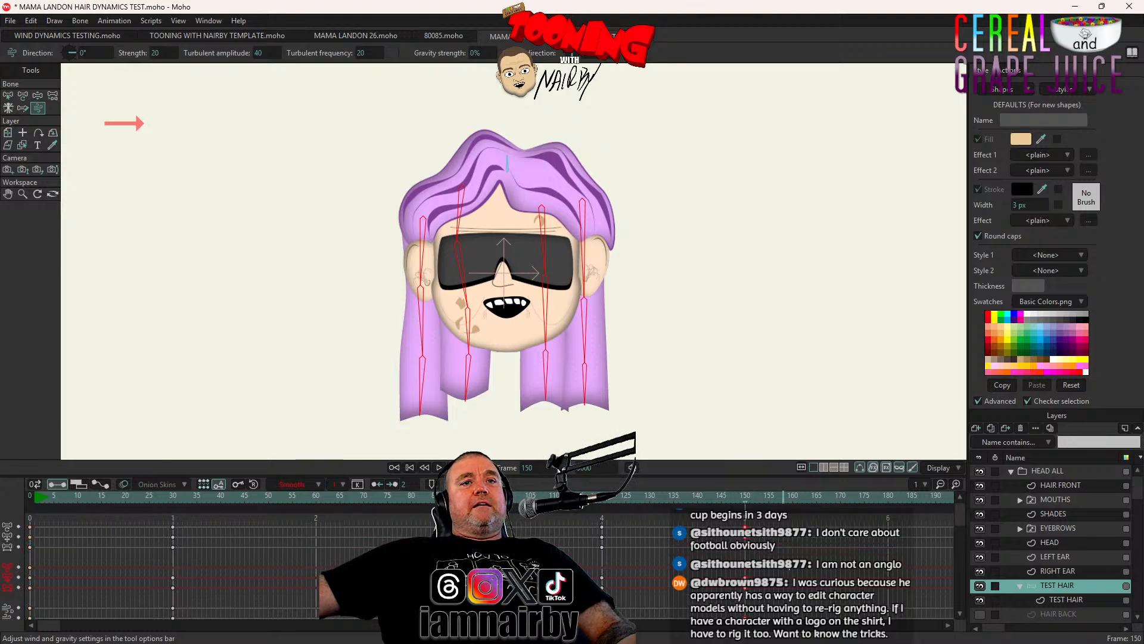
scroll(783, 536, down, 2)
right_click(745, 595)
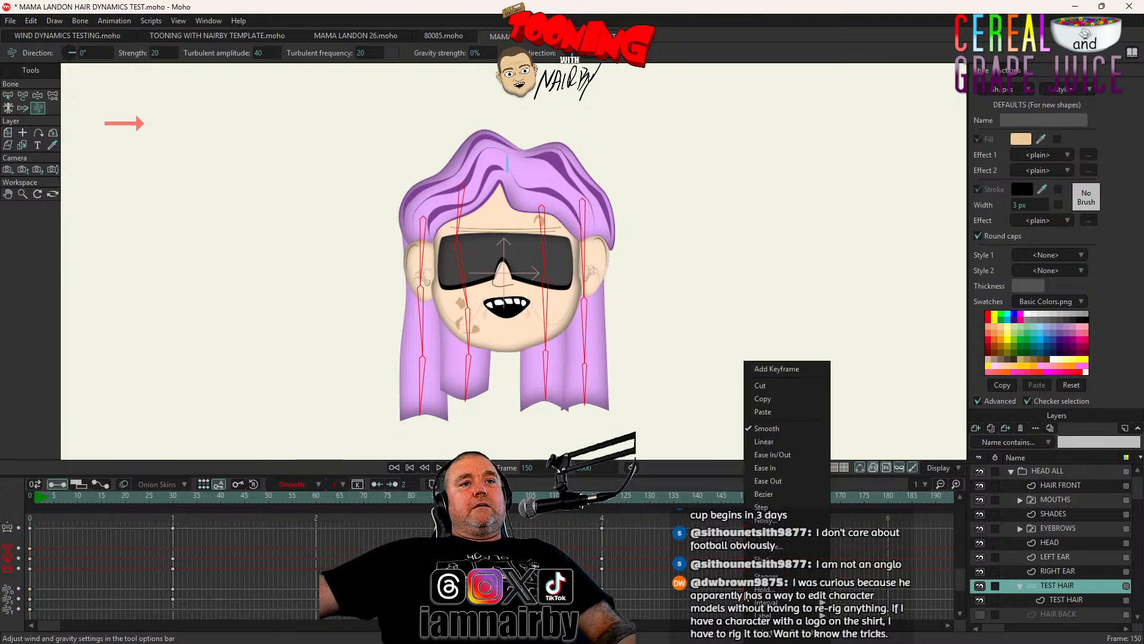
click(619, 260)
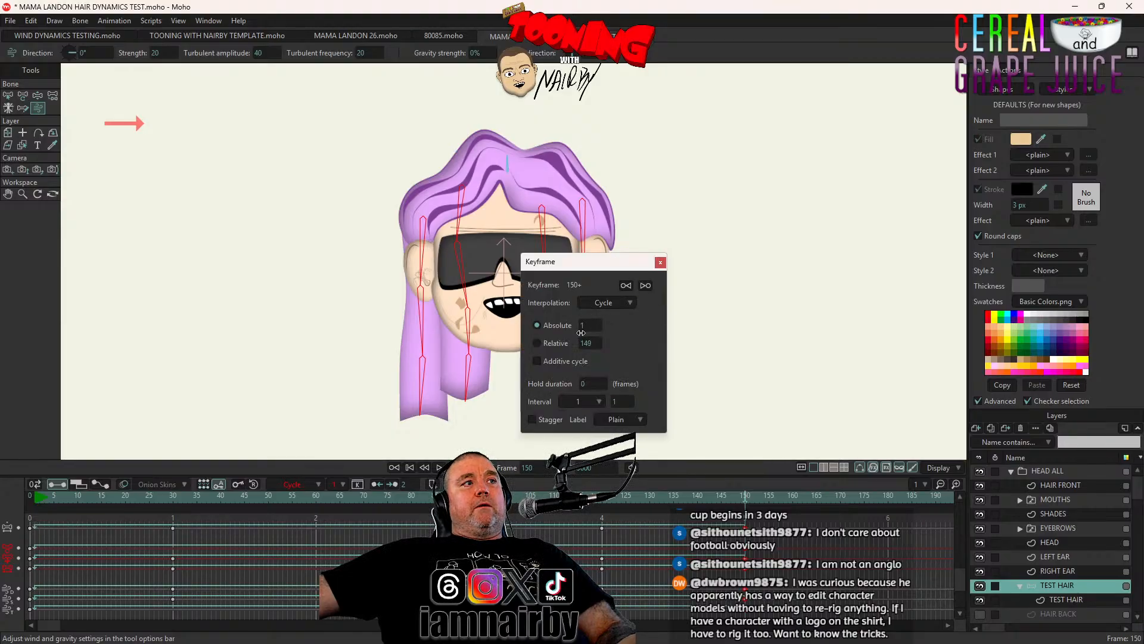
click(660, 263)
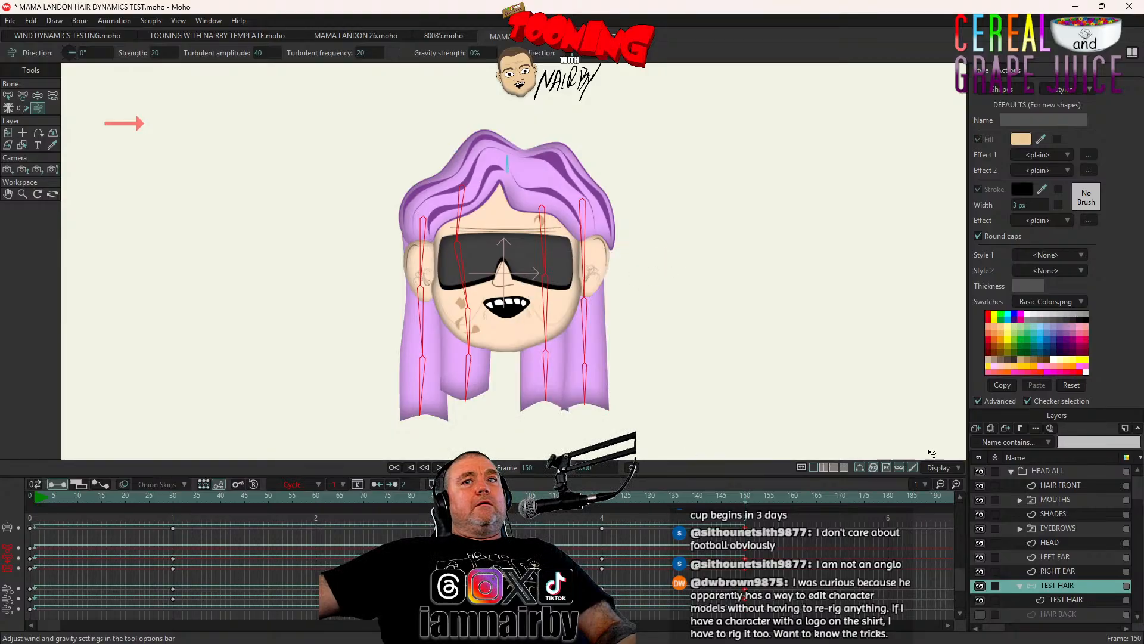
Play the animation with the HEAD ALL layer selected to review the 150-frame wind cycle, rewind and save the file
click(1071, 470)
key(space)
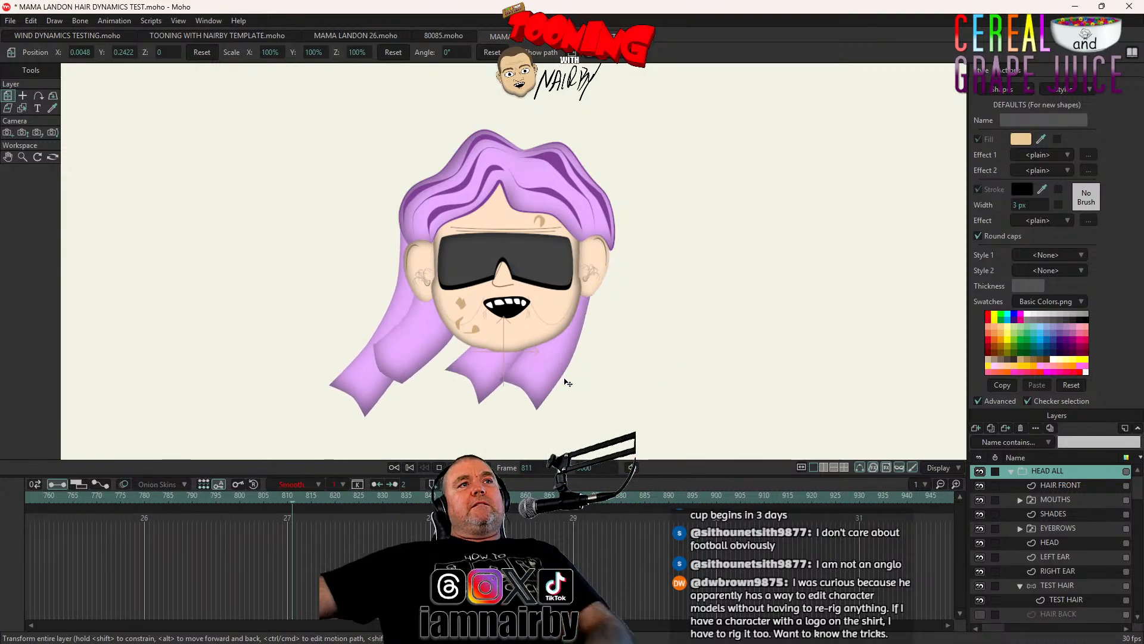
click(438, 468)
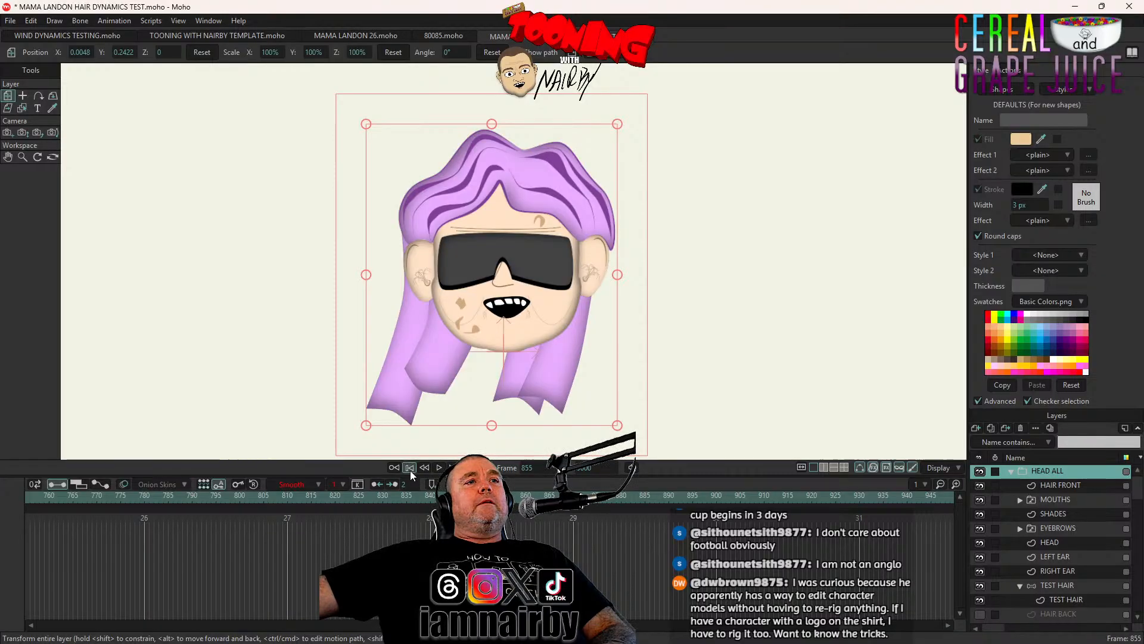
click(410, 468)
key(ctrl+s)
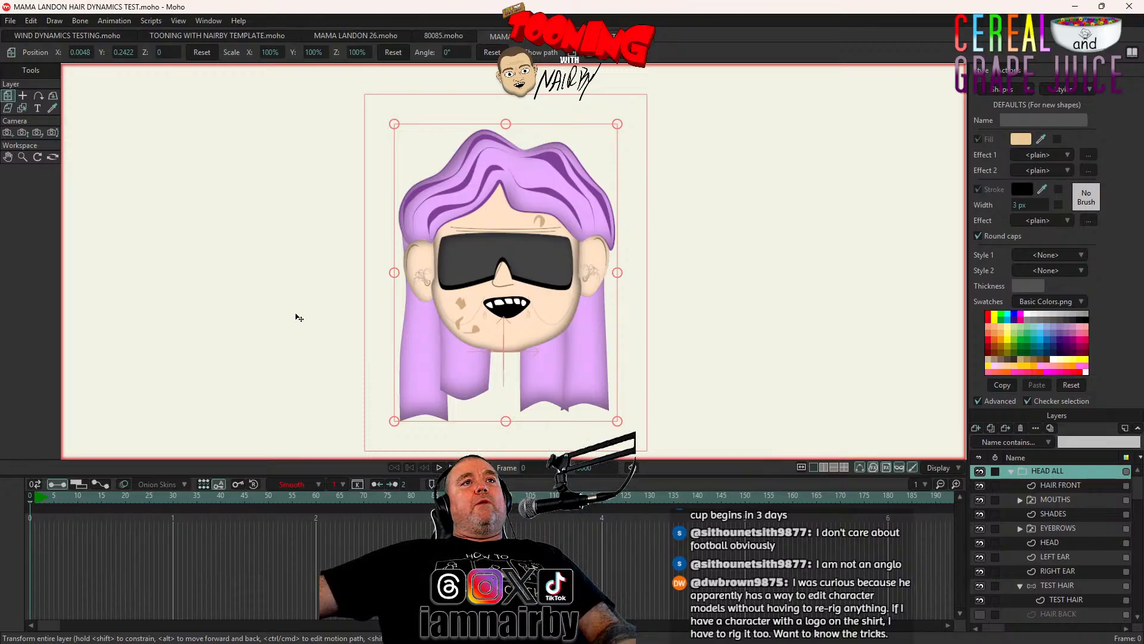
Delete all wind keyframes from the TEST HAIR bone layer and play the animation to check the result
click(1070, 585)
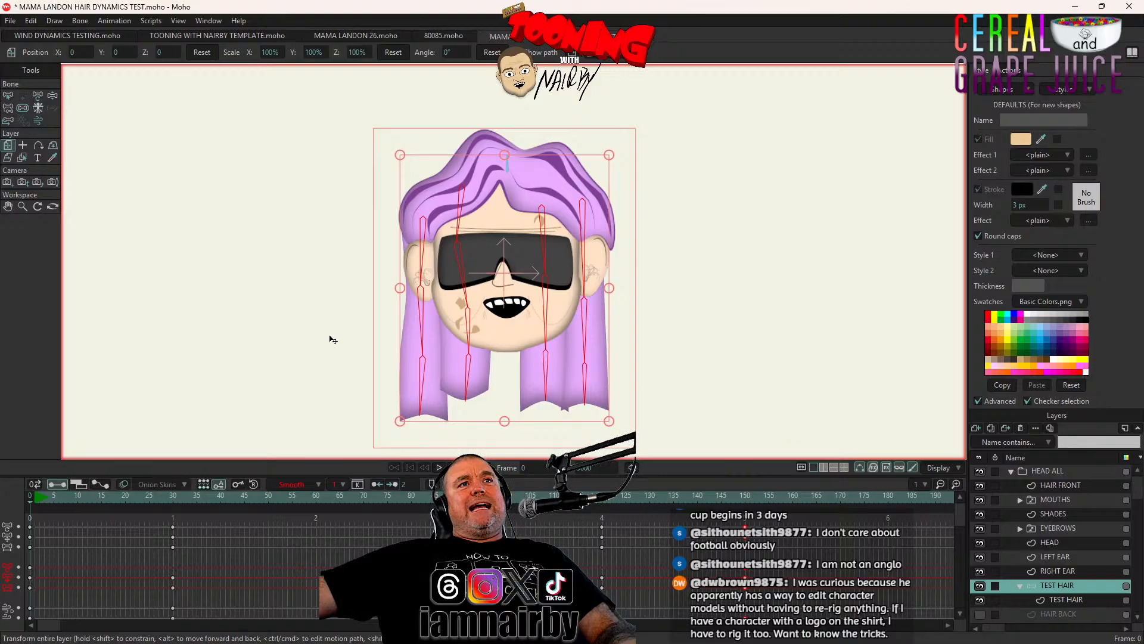
click(769, 523)
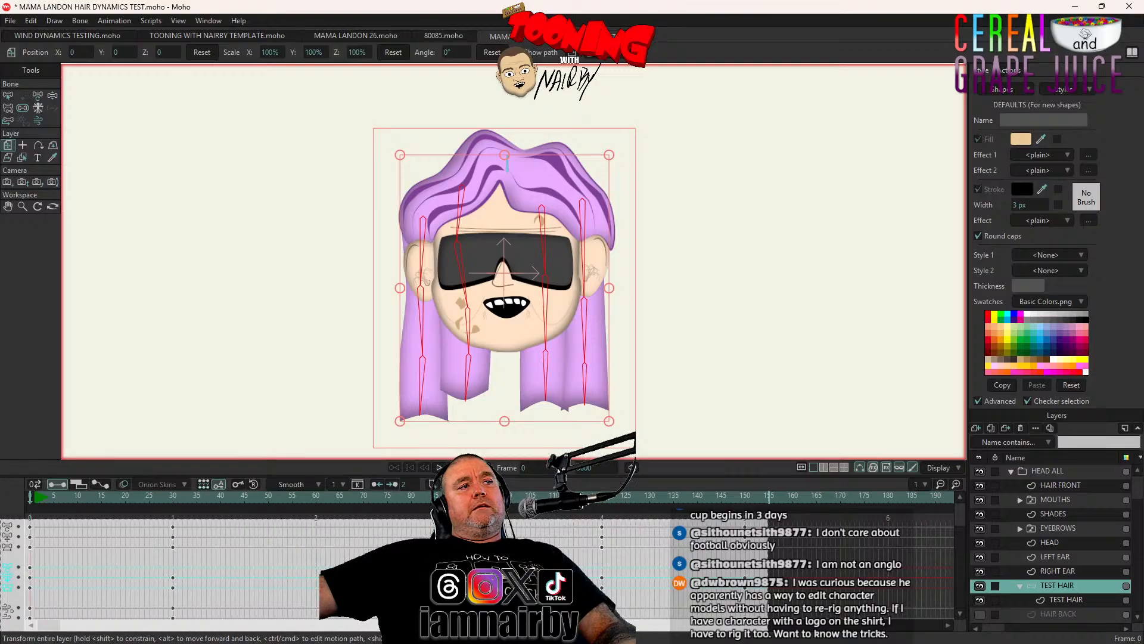
click(836, 535)
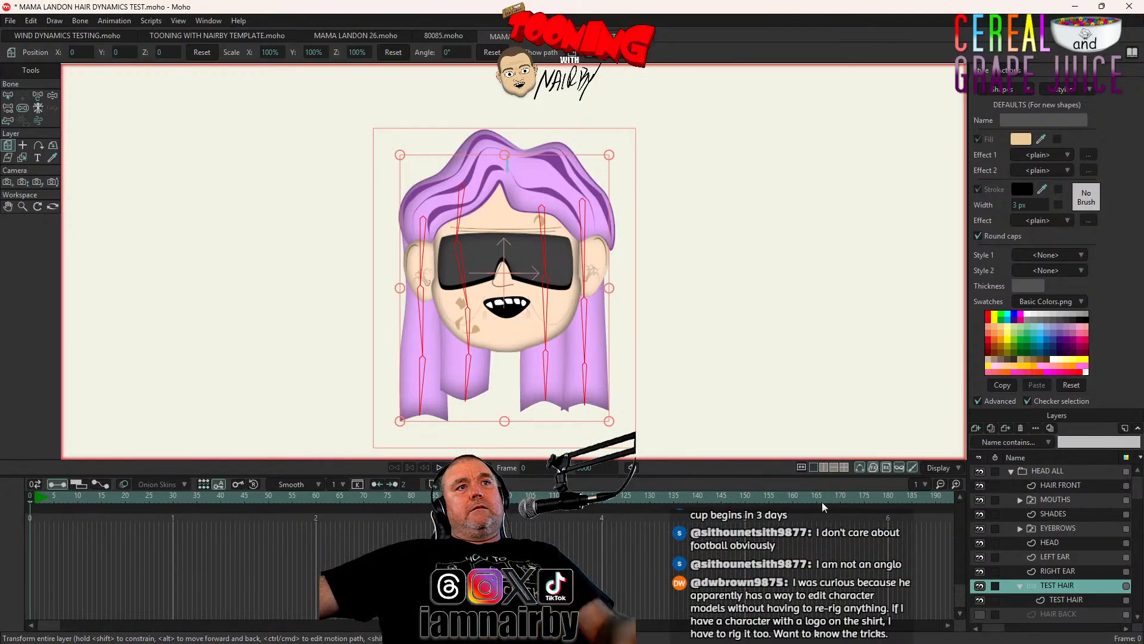
click(439, 468)
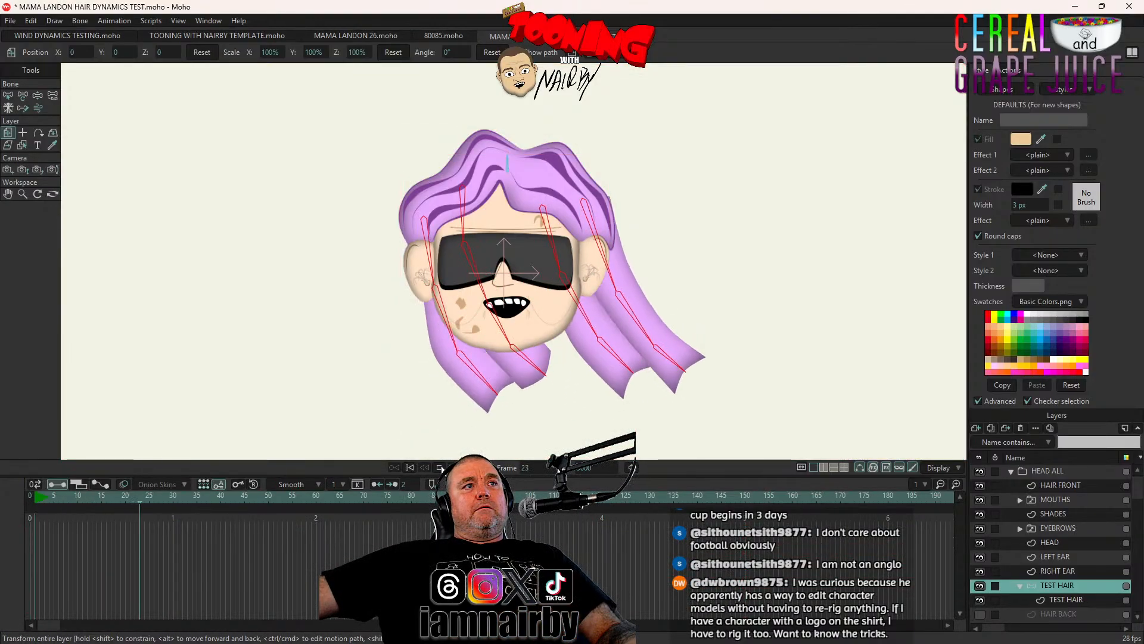
click(409, 467)
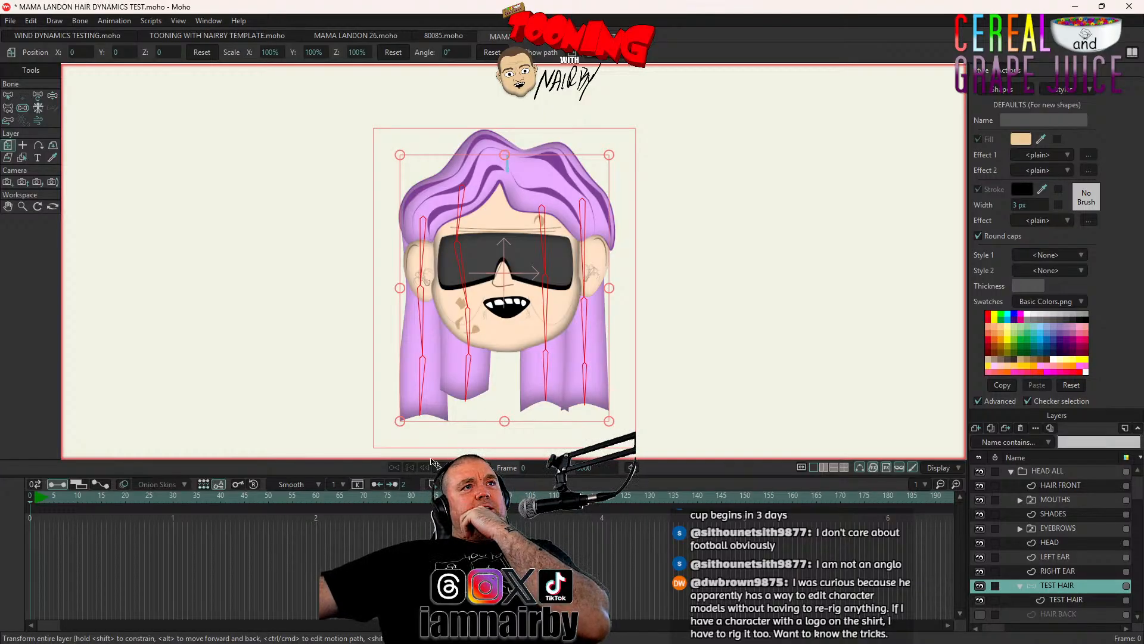
Select only the bones of the two strands on the character's left-hand side of the canvas and examine their bone constraints
click(12, 95)
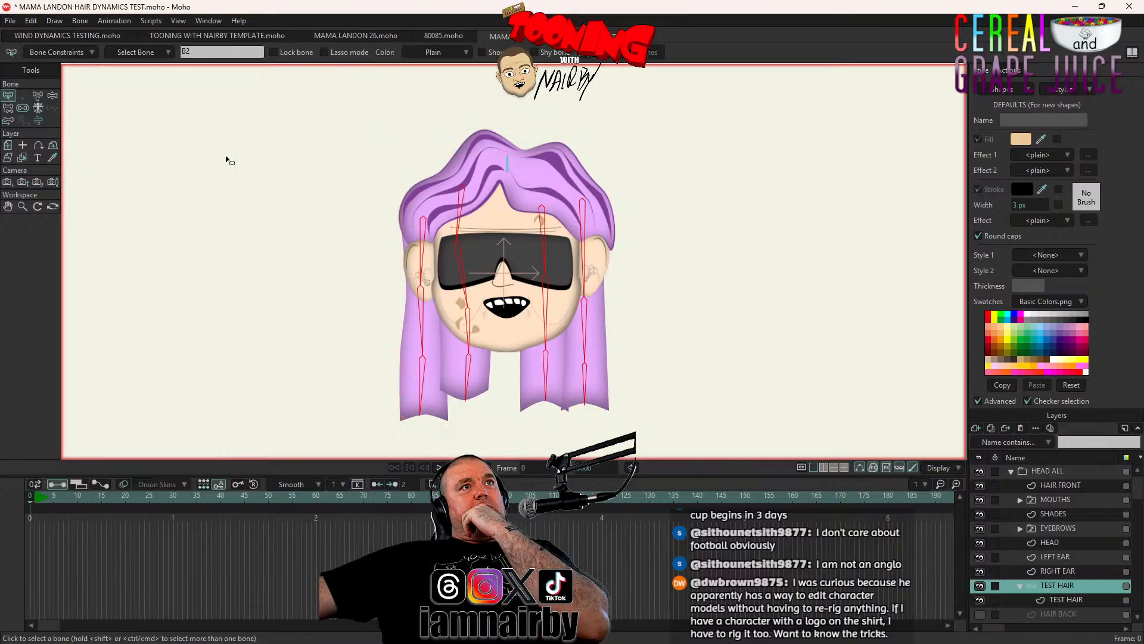
click(33, 20)
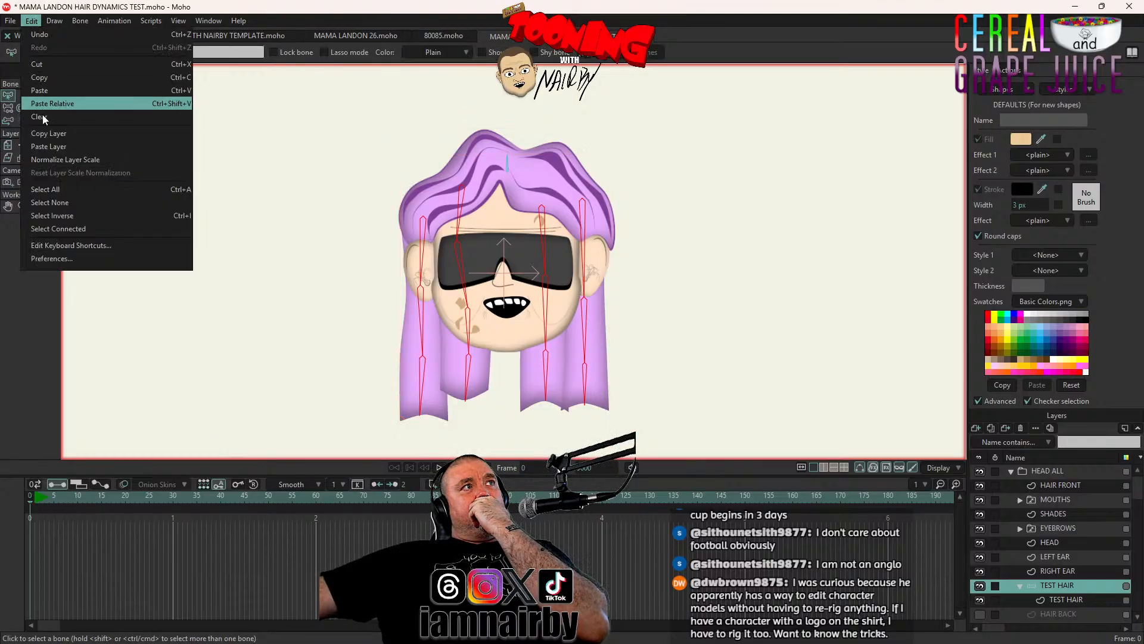
click(48, 202)
drag(371, 159, 480, 451)
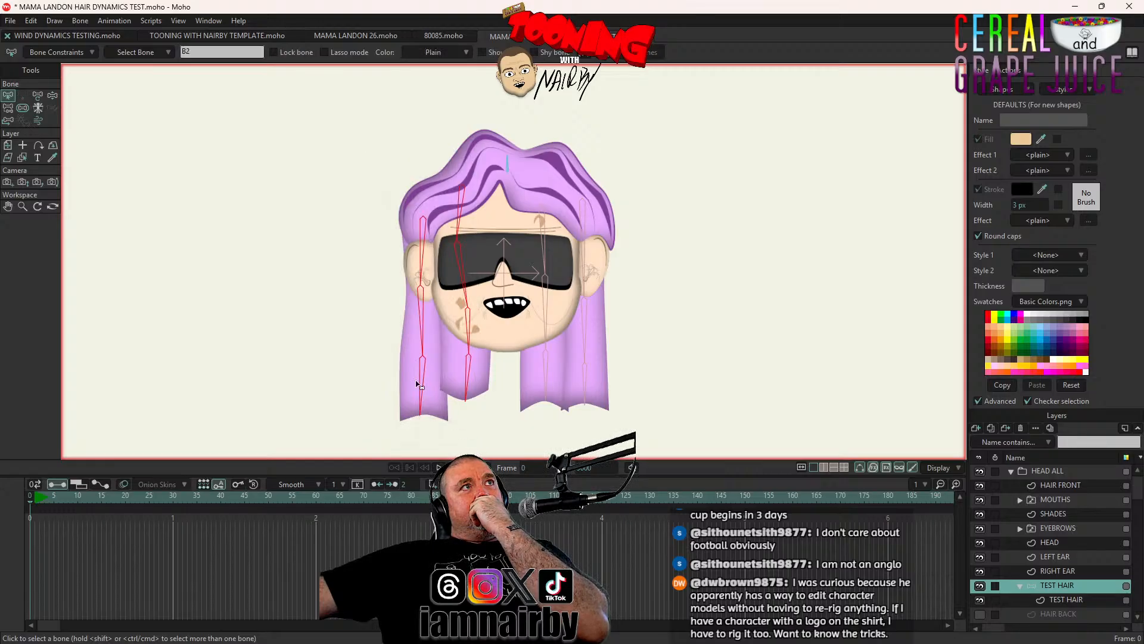
click(79, 53)
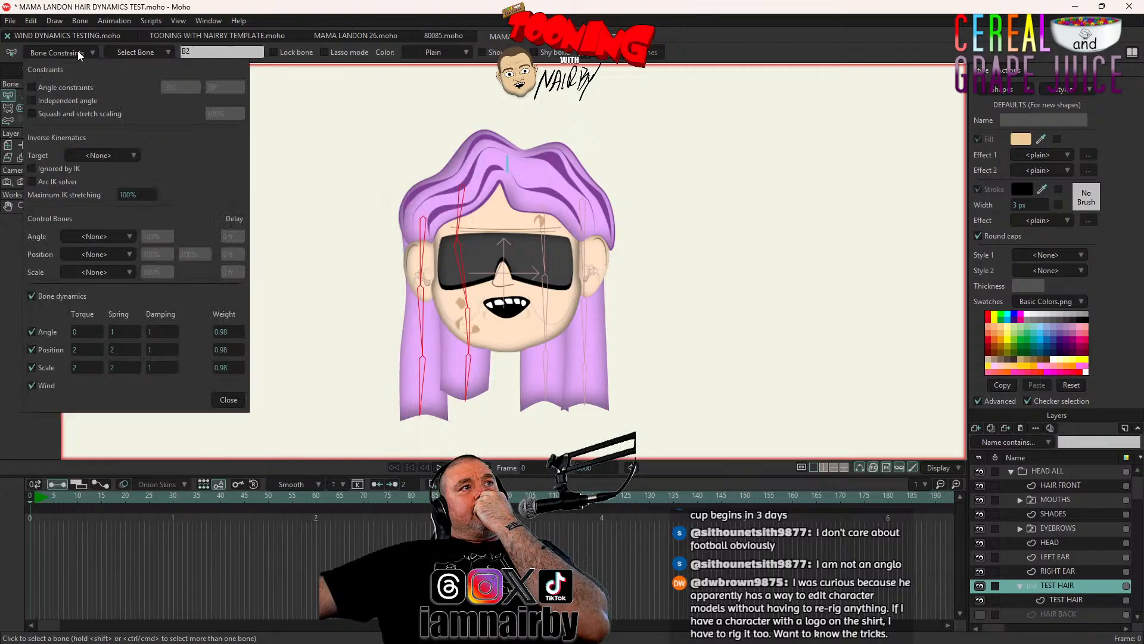
click(228, 400)
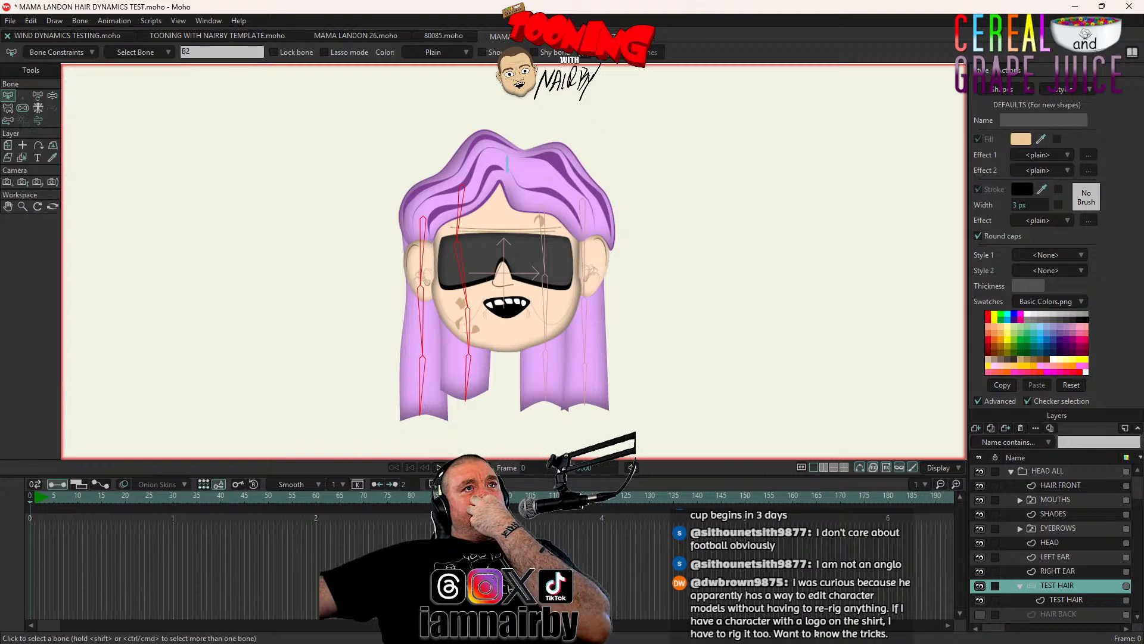
Duplicate the TEST HAIR bone layer by copying and pasting the layer
click(30, 21)
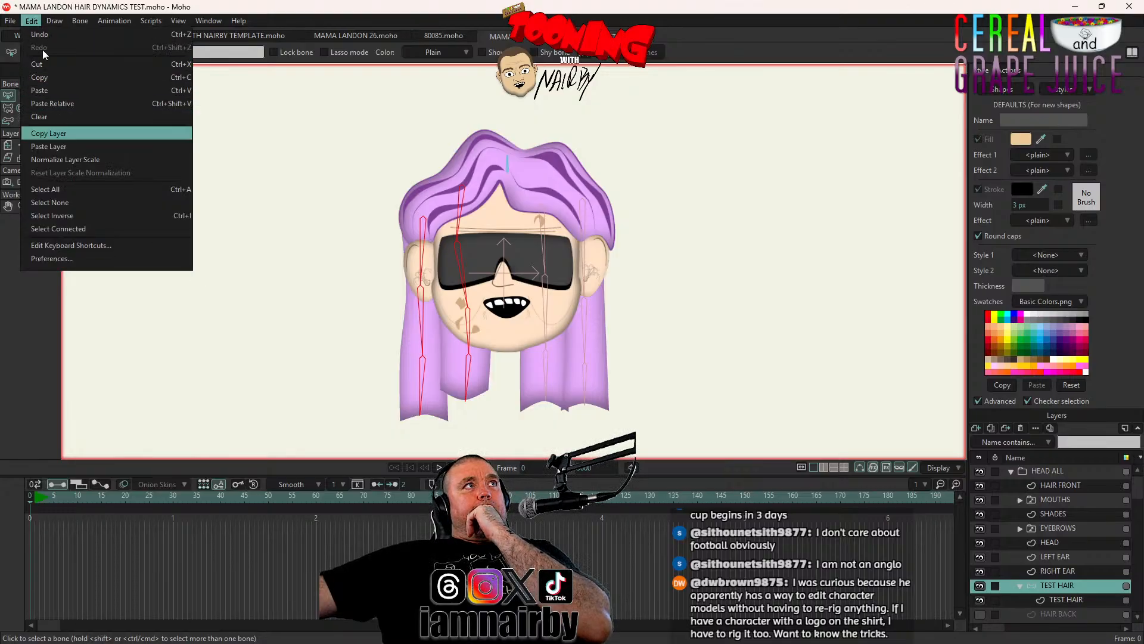
click(33, 24)
click(34, 24)
click(62, 147)
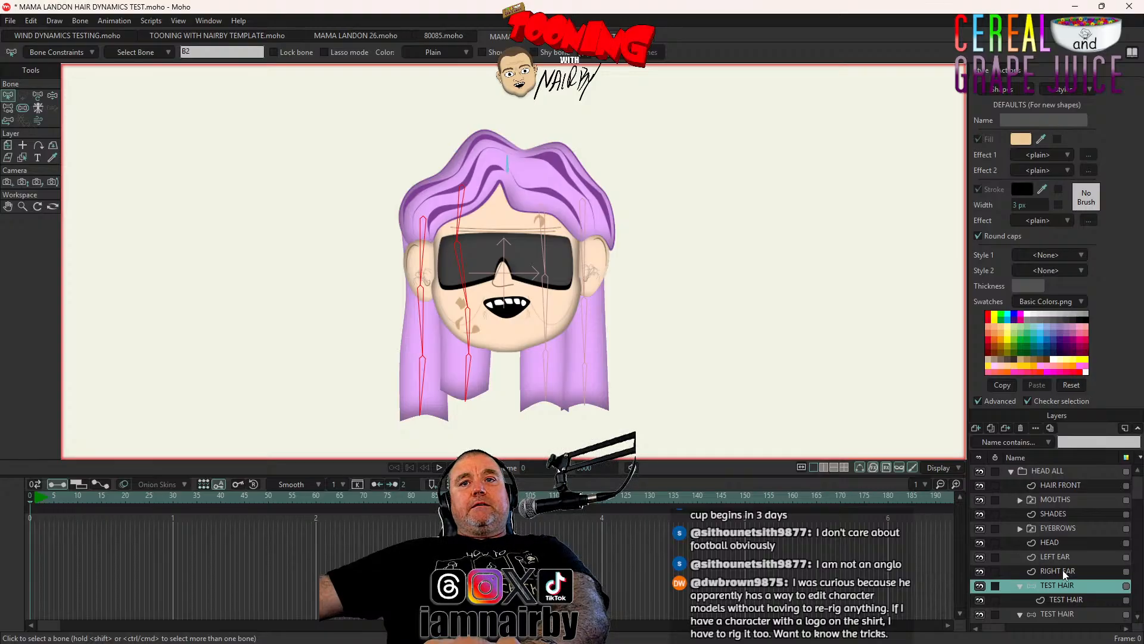
Rename the upper hair bone layer as TEST HAIR LEFT and the lower one as TEST HAIR RIGHT
scroll(1065, 572, down, 1)
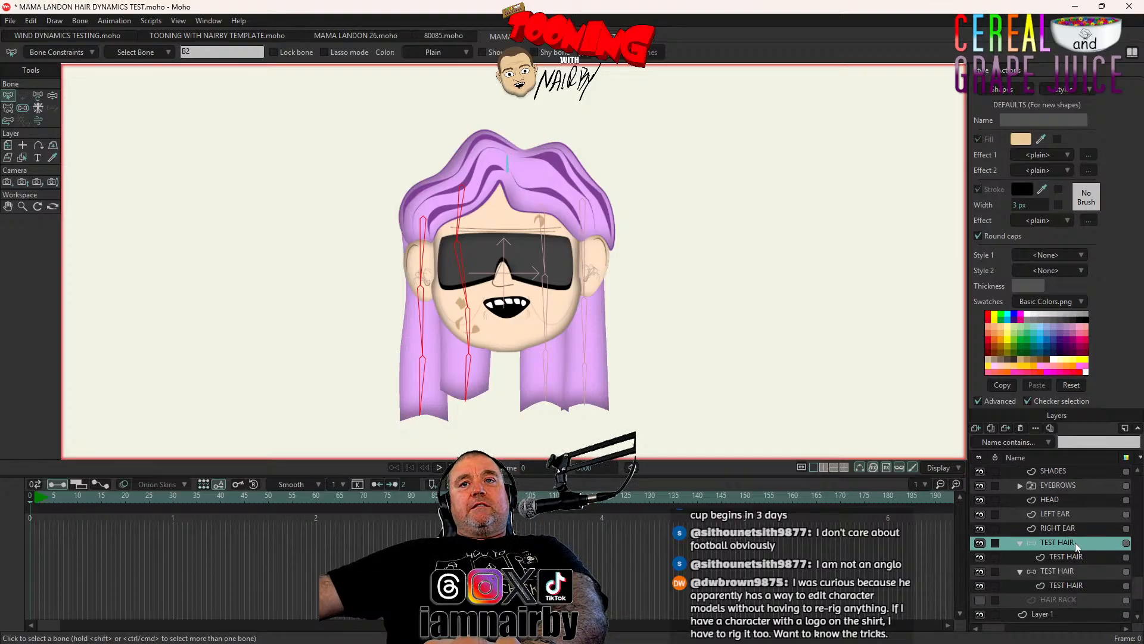
click(1079, 543)
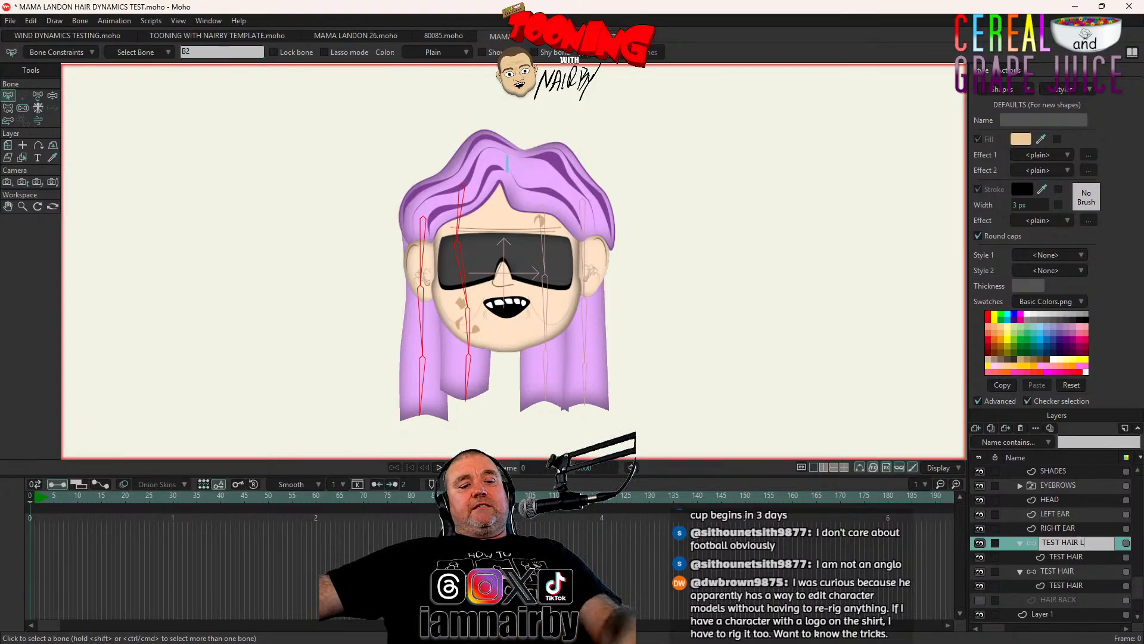
text(LEFT)
click(1070, 570)
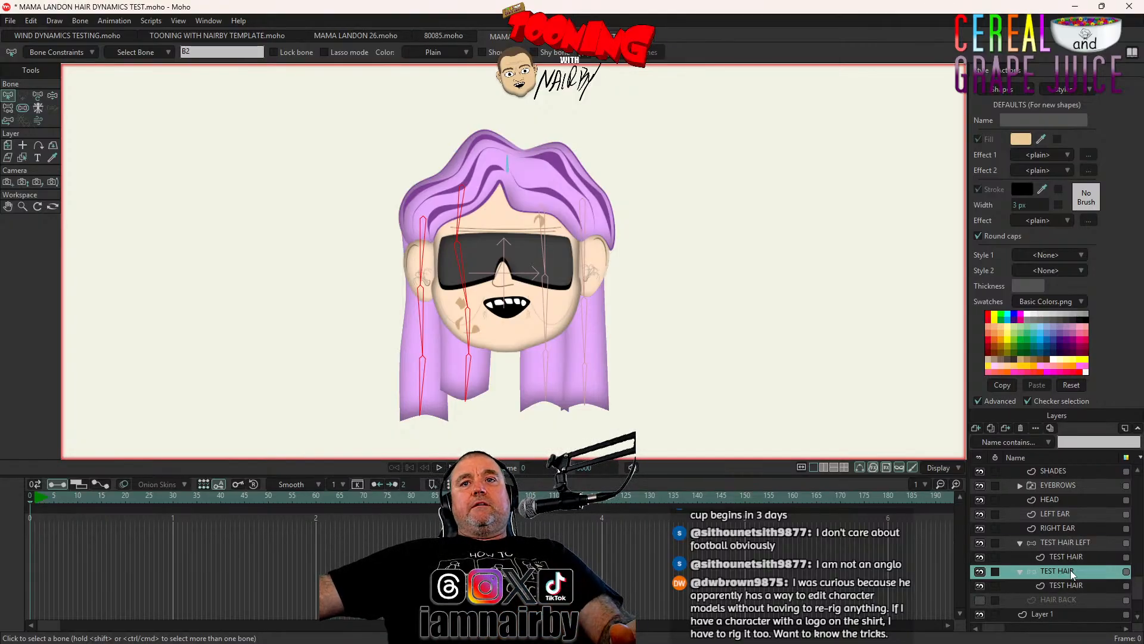
double_click(1078, 570)
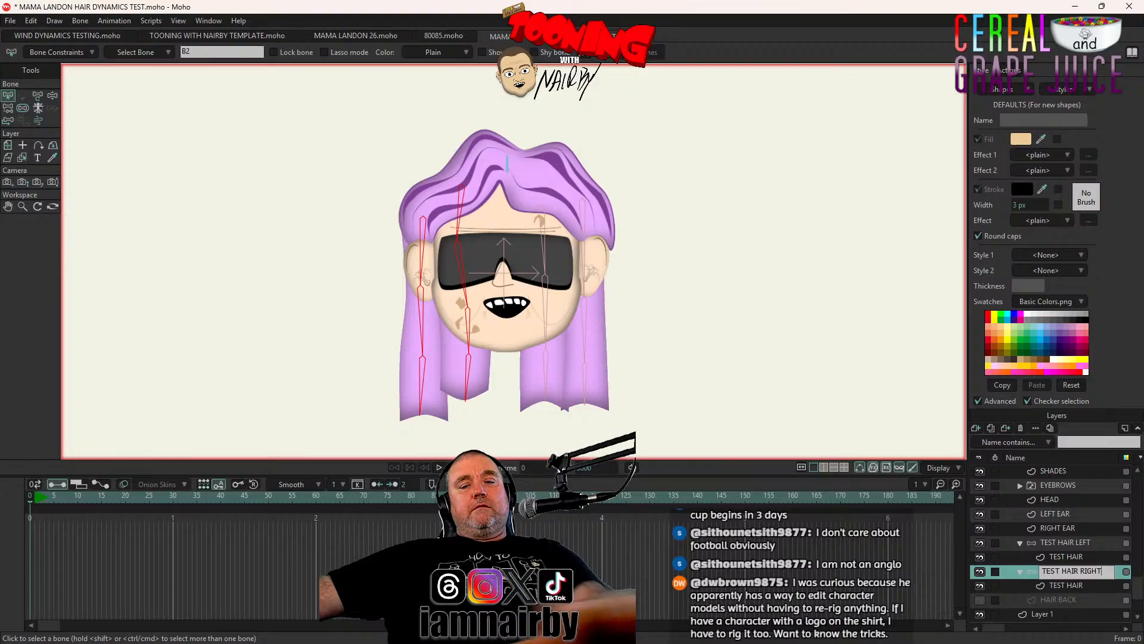
text(RIGHT)
key(Return)
Delete the two right-hand bone chains from TEST HAIR LEFT and the two left-hand chains from TEST HAIR RIGHT
click(1066, 542)
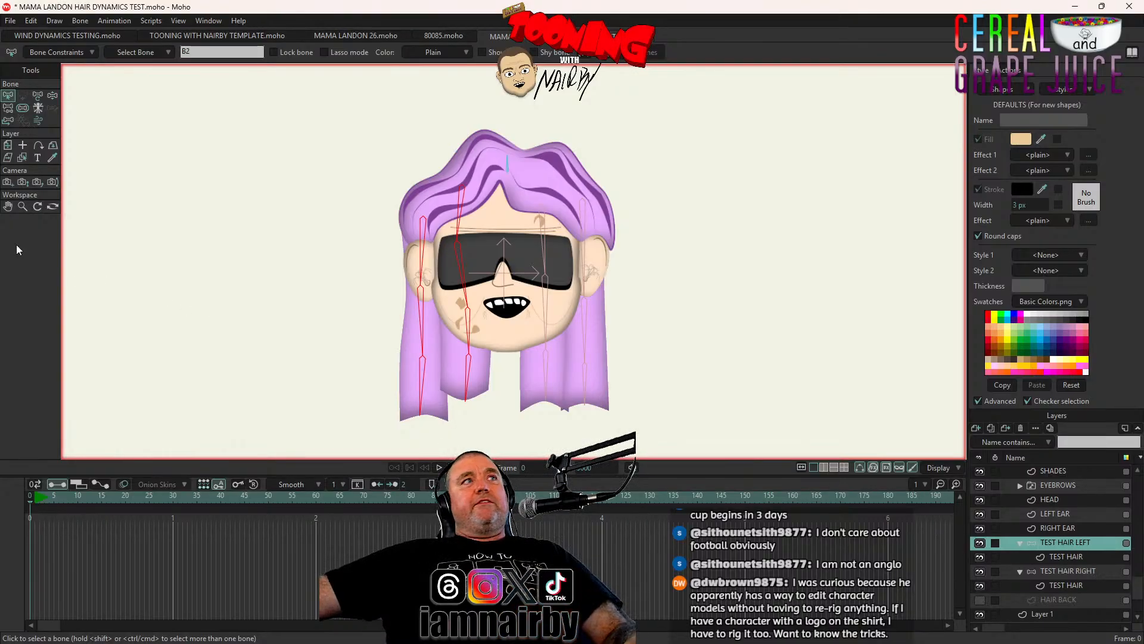
drag(616, 200, 524, 459)
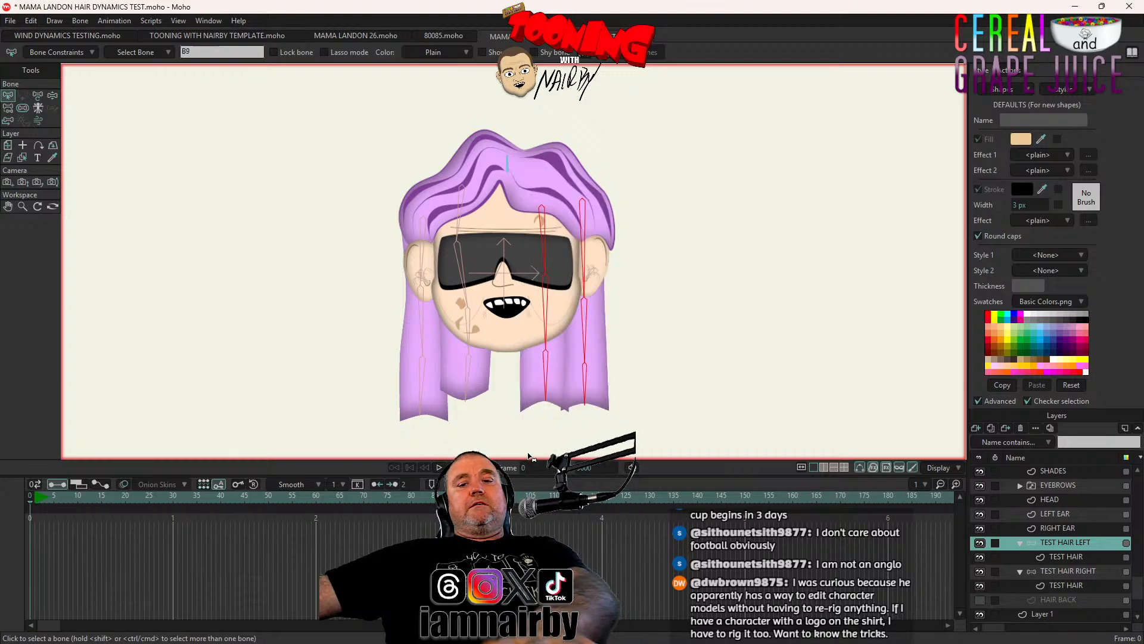
click(1078, 571)
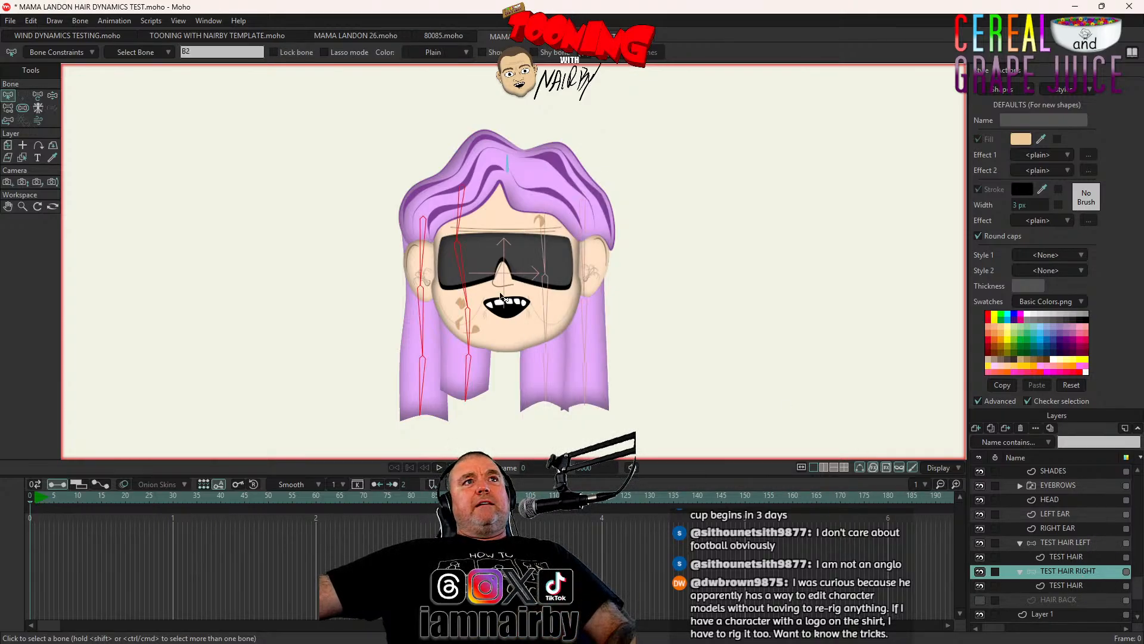
drag(382, 156, 484, 446)
click(484, 447)
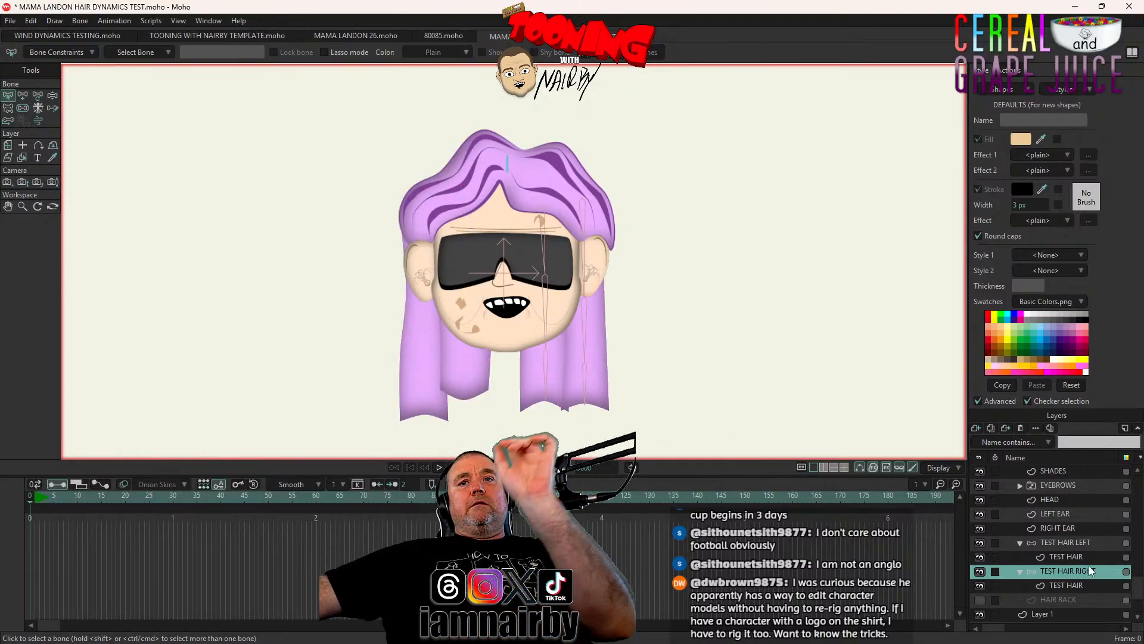
click(1070, 543)
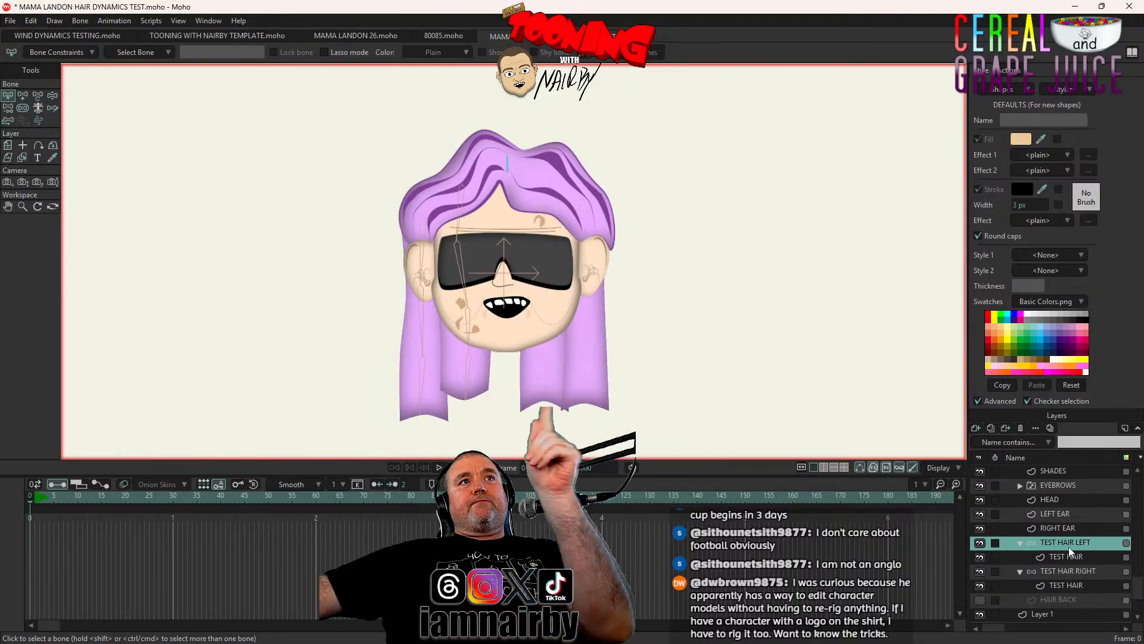
Try a wind direction of about -179.6° on TEST HAIR LEFT and play back the hair motion from the start
click(39, 121)
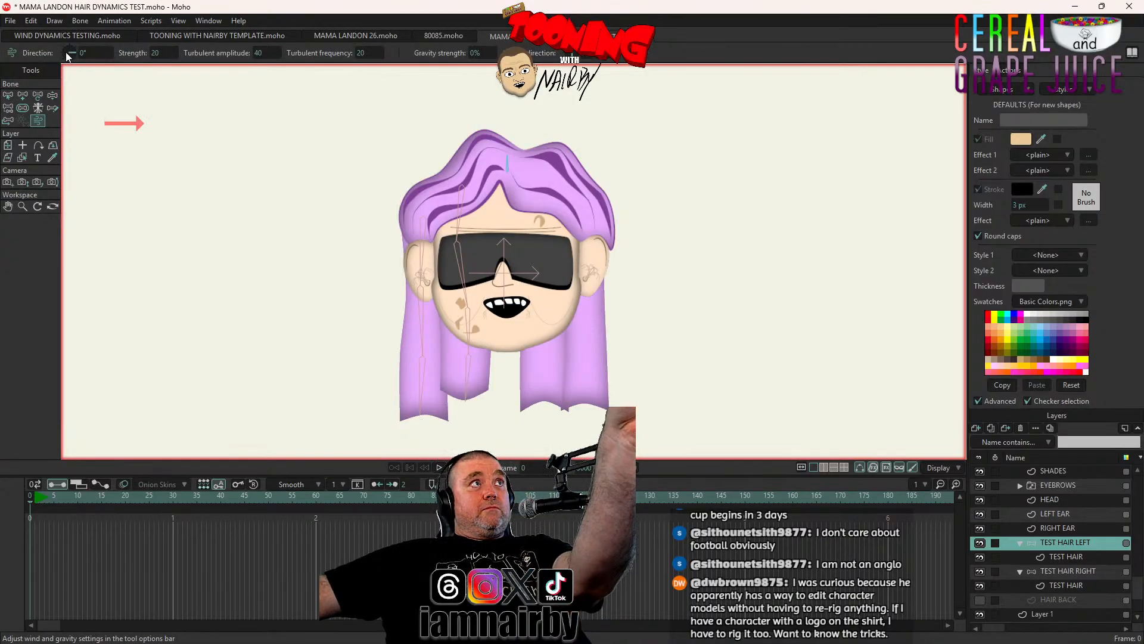
drag(68, 54, 21, 52)
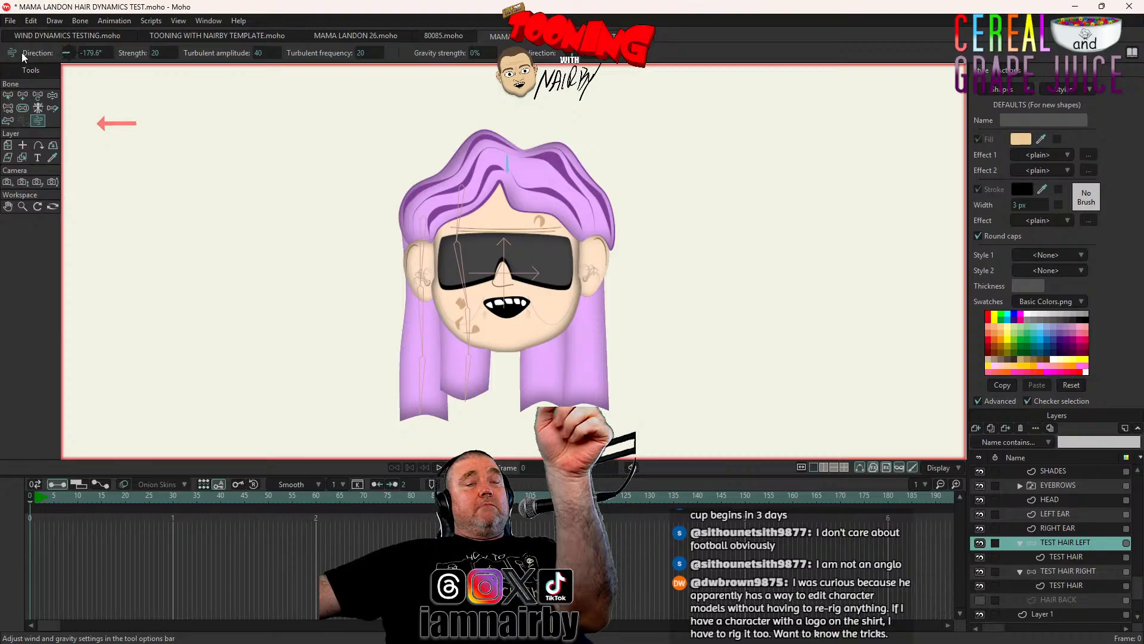
click(1053, 572)
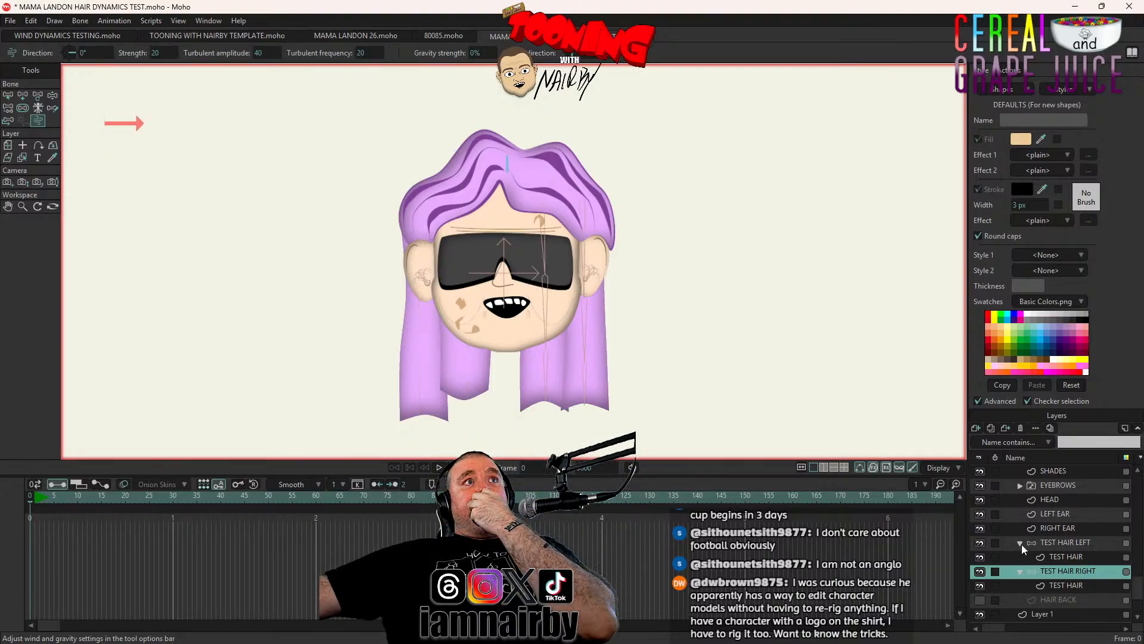
click(439, 468)
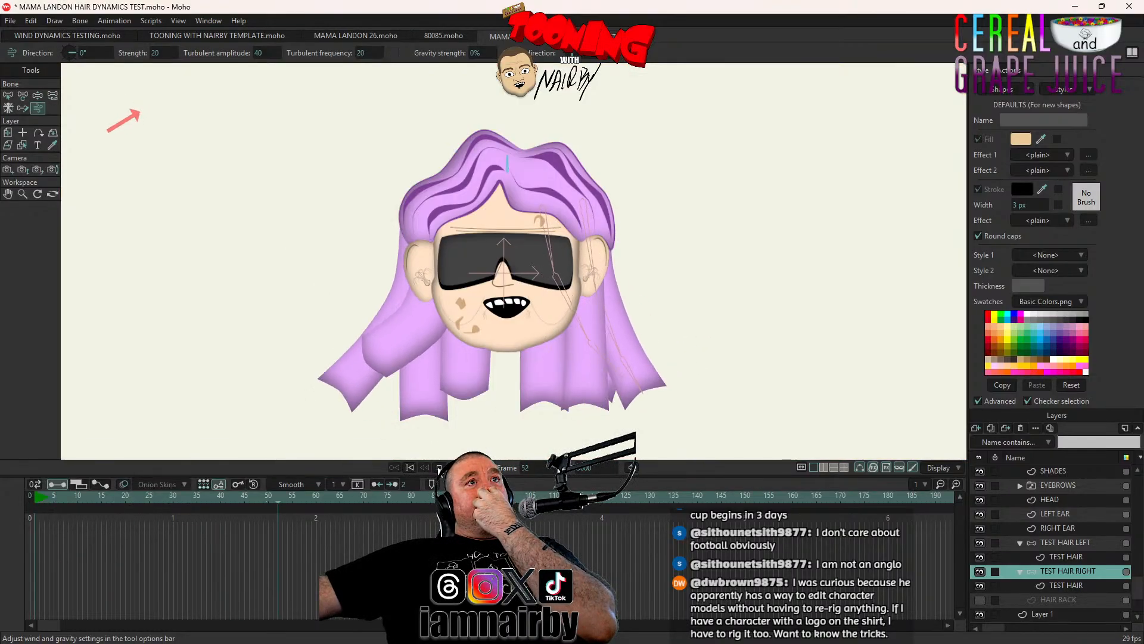
click(438, 468)
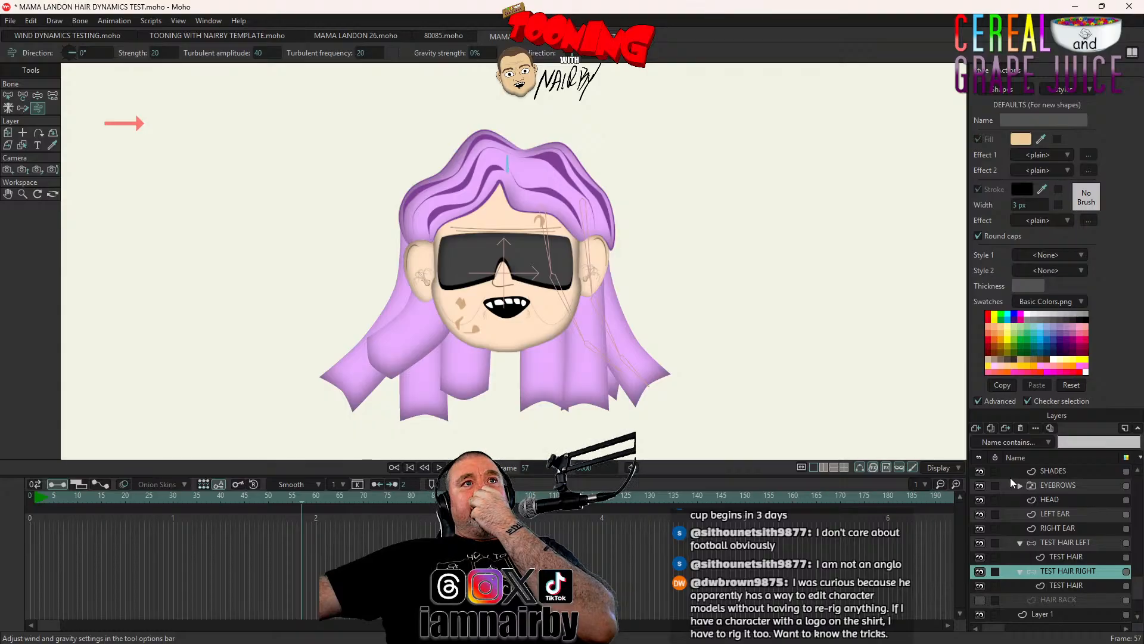
click(410, 468)
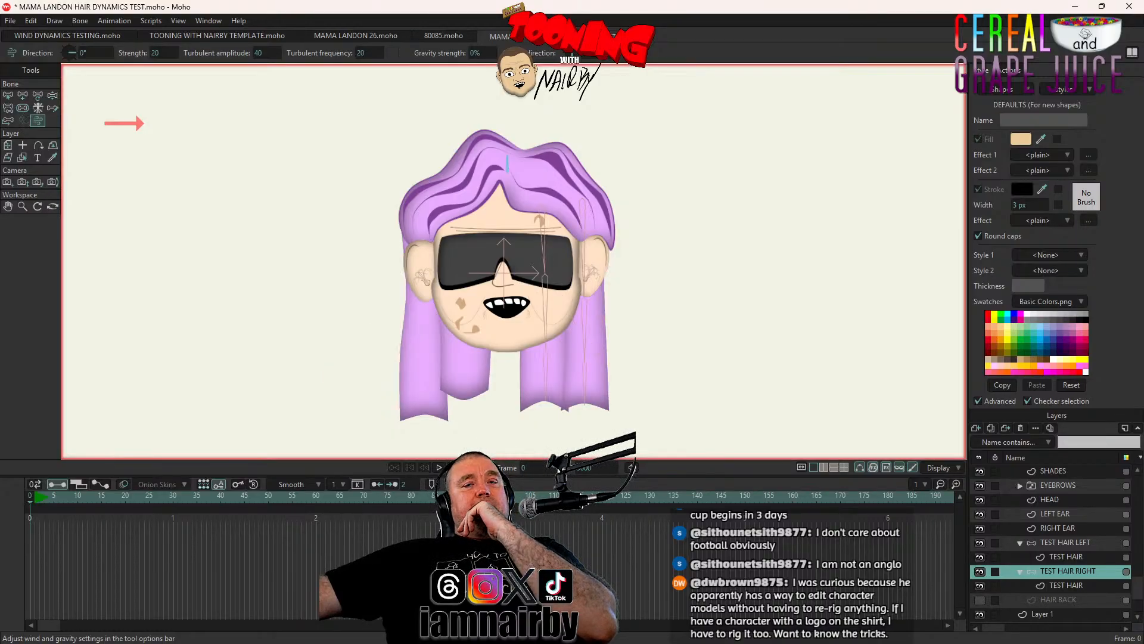
Delete the two right-hand hair strands from the TEST HAIR vector layer inside TEST HAIR LEFT
click(1066, 557)
click(22, 95)
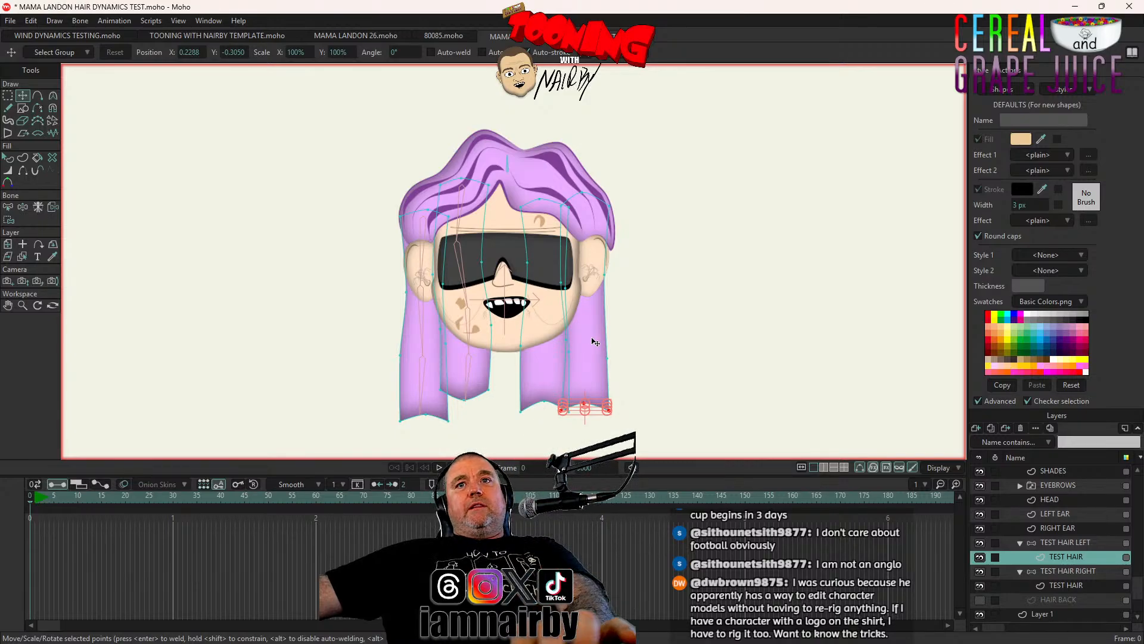
key(ctrl+z)
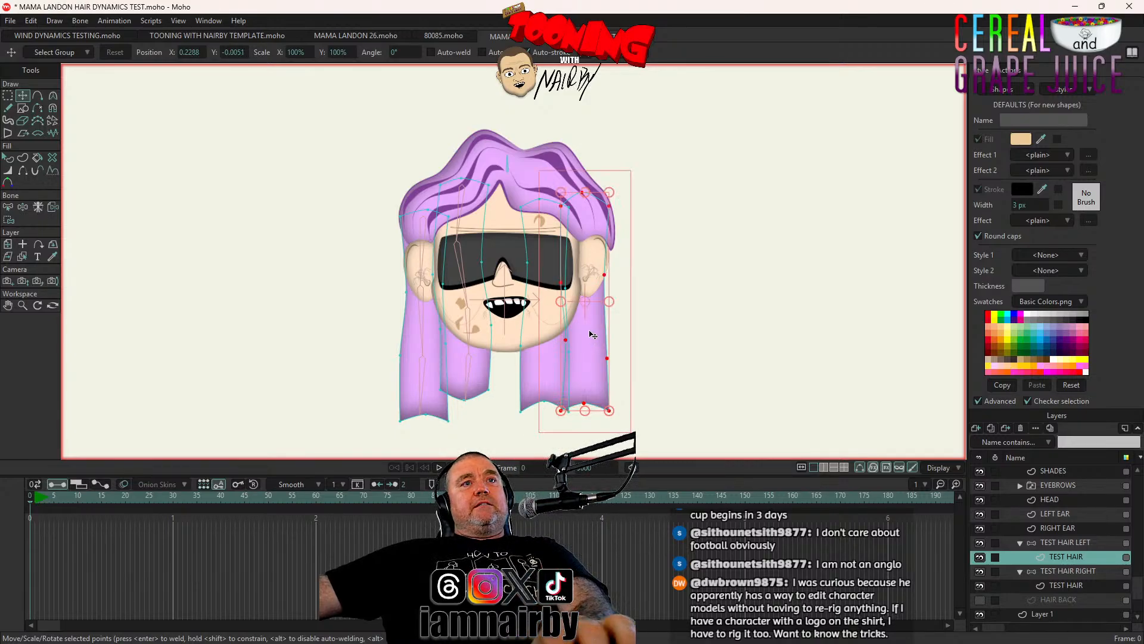
click(522, 358)
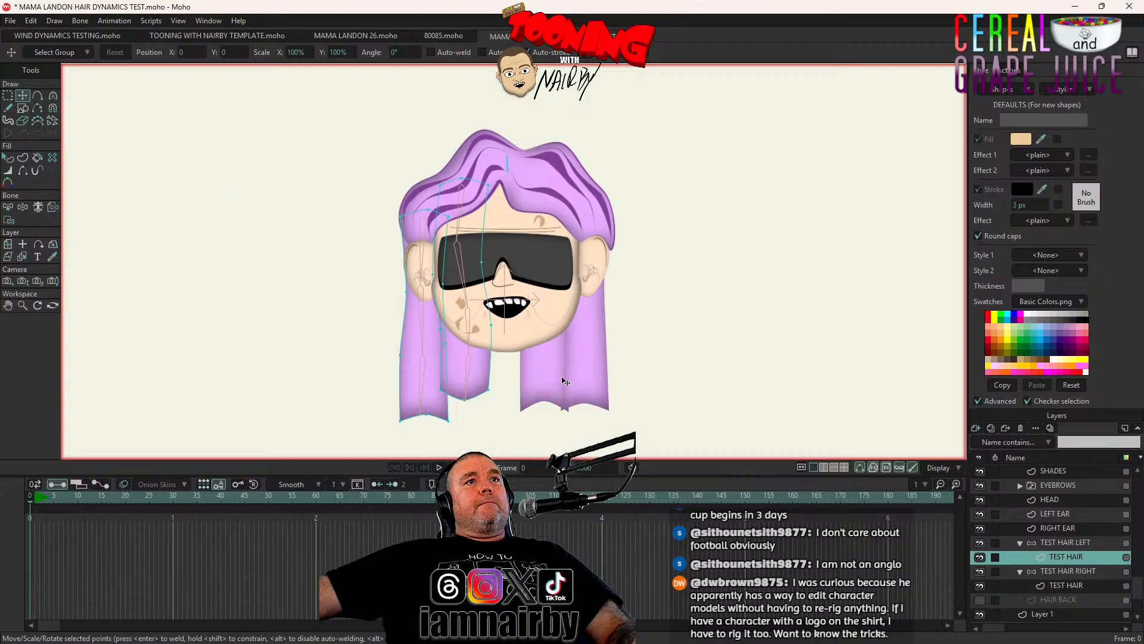
Delete the two left-hand hair strands from the vector layer inside TEST HAIR RIGHT and play back the animation
click(1060, 583)
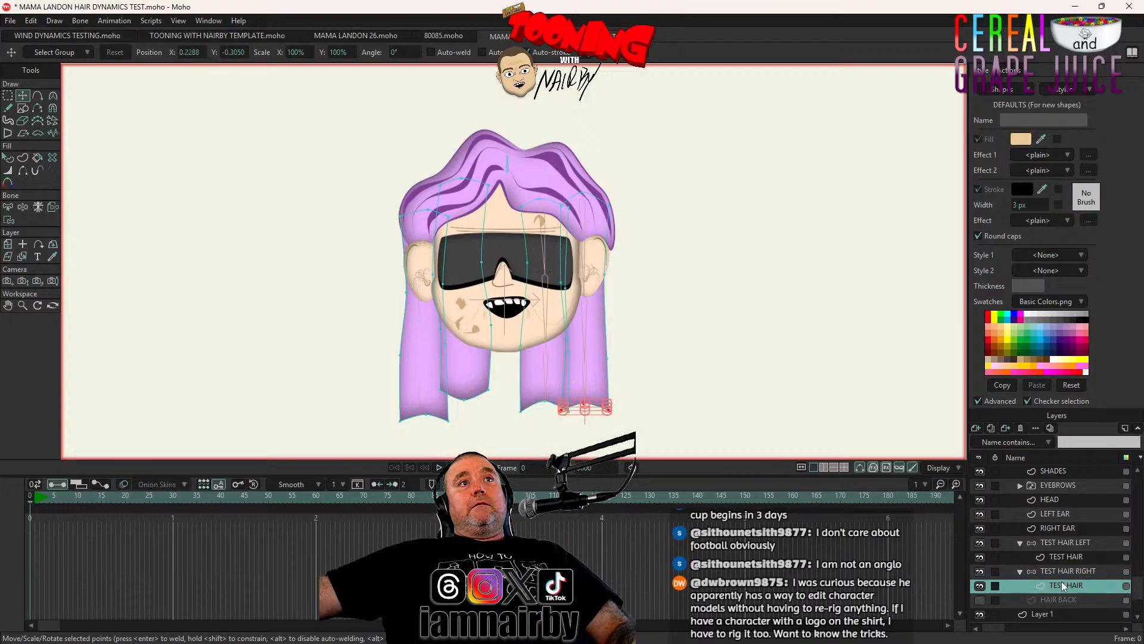
click(411, 358)
click(481, 365)
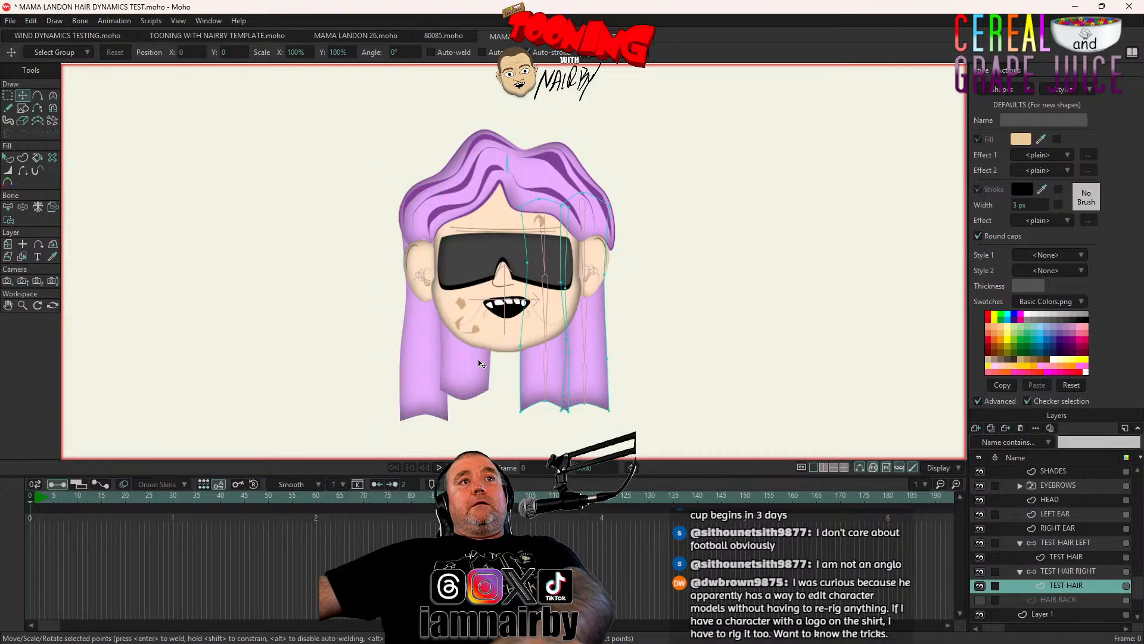
key(space)
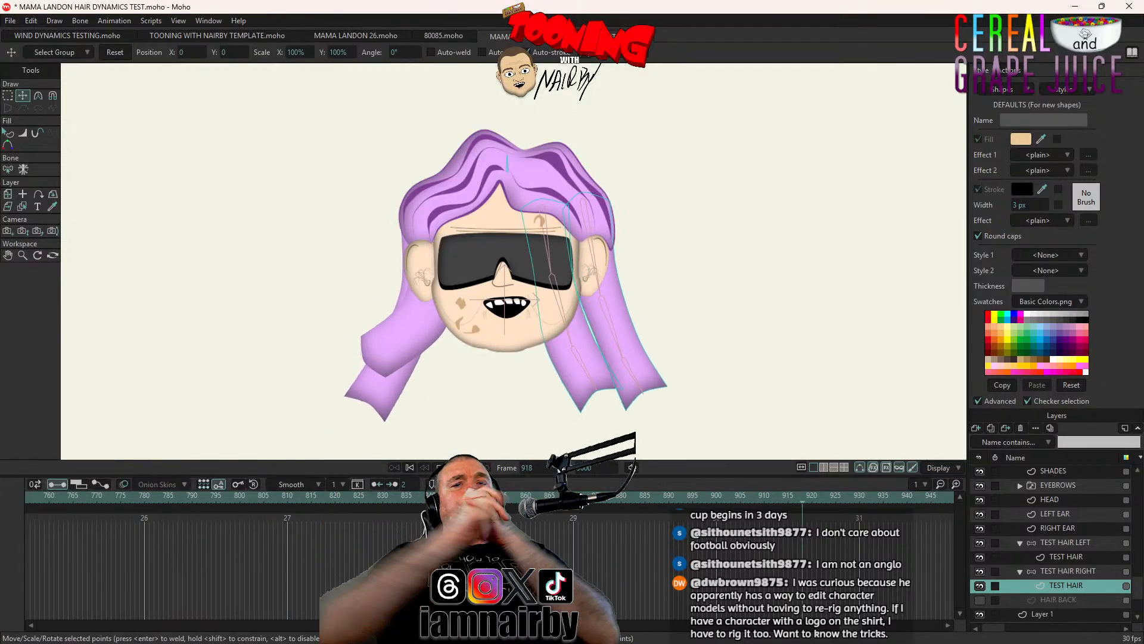
click(411, 466)
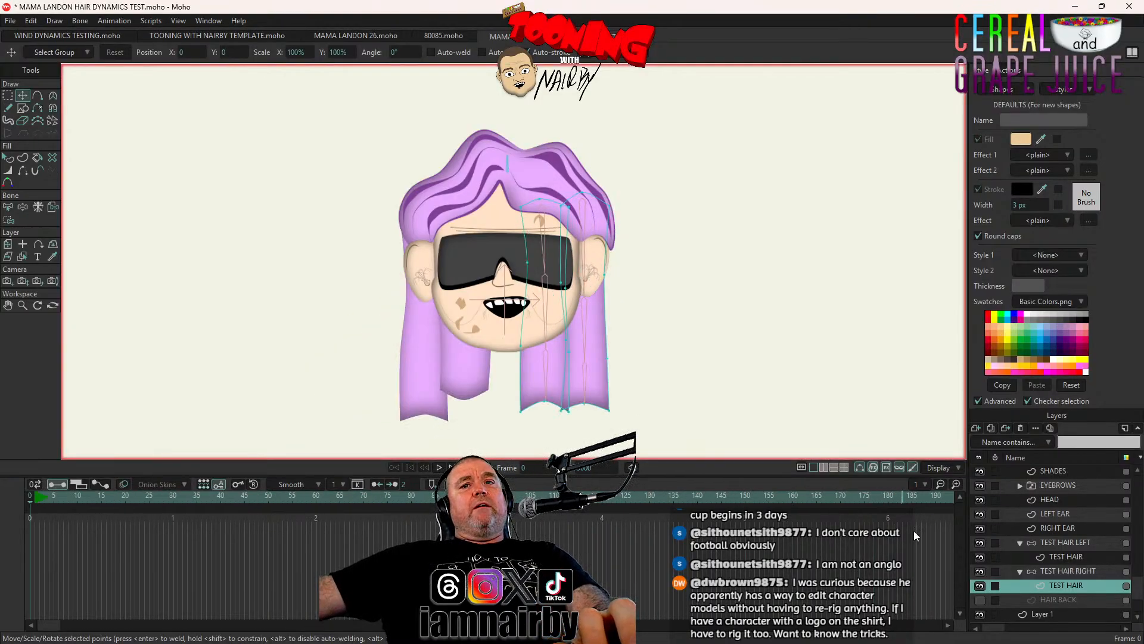
Select both bone chains of TEST HAIR LEFT and try a wind direction of 90°
click(1066, 542)
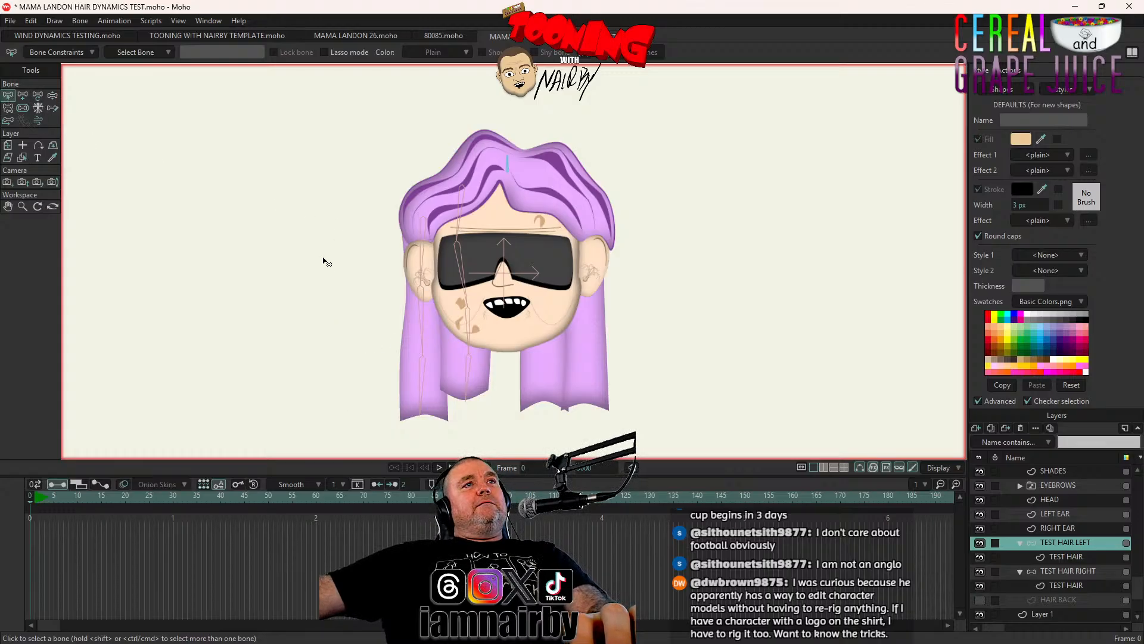
drag(356, 282, 469, 419)
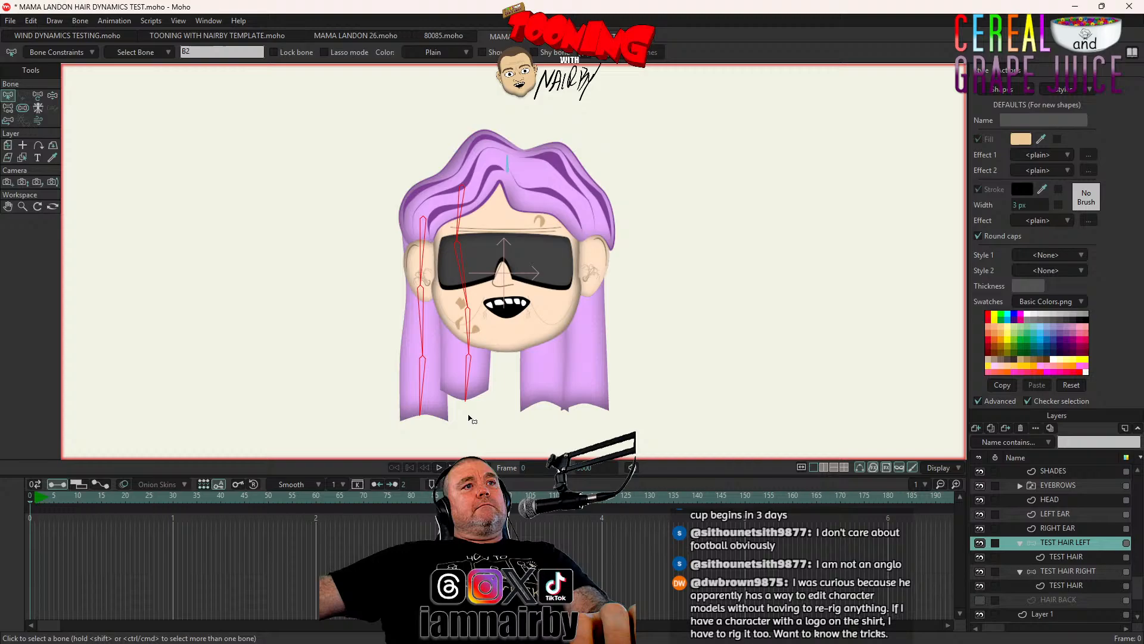
click(38, 121)
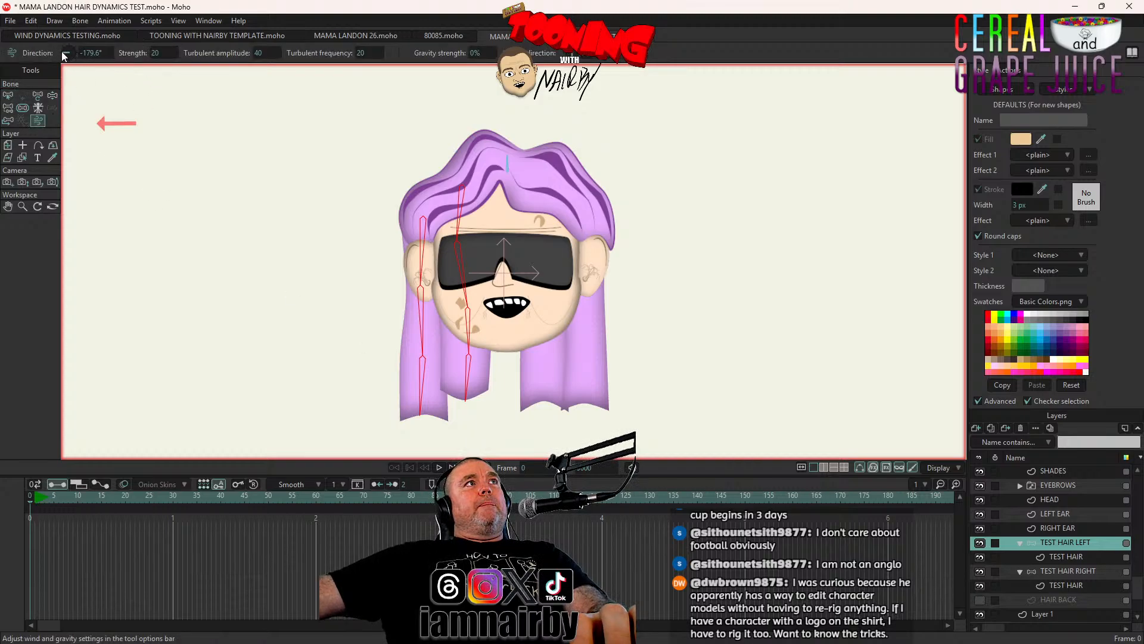
drag(63, 46, 69, 41)
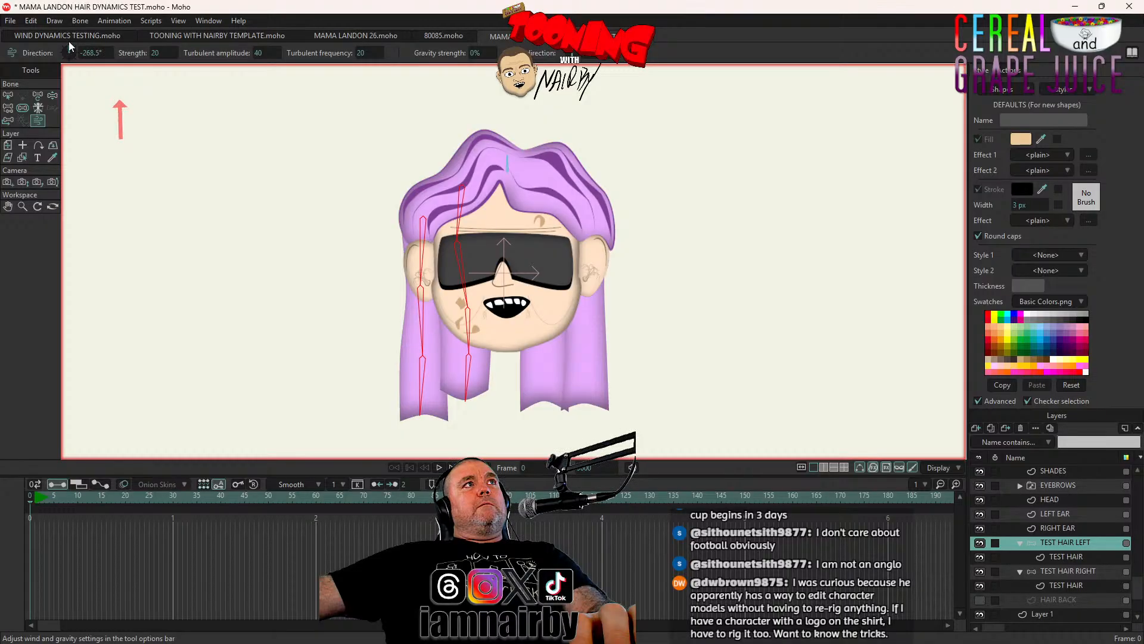
text(90)
key(Tab)
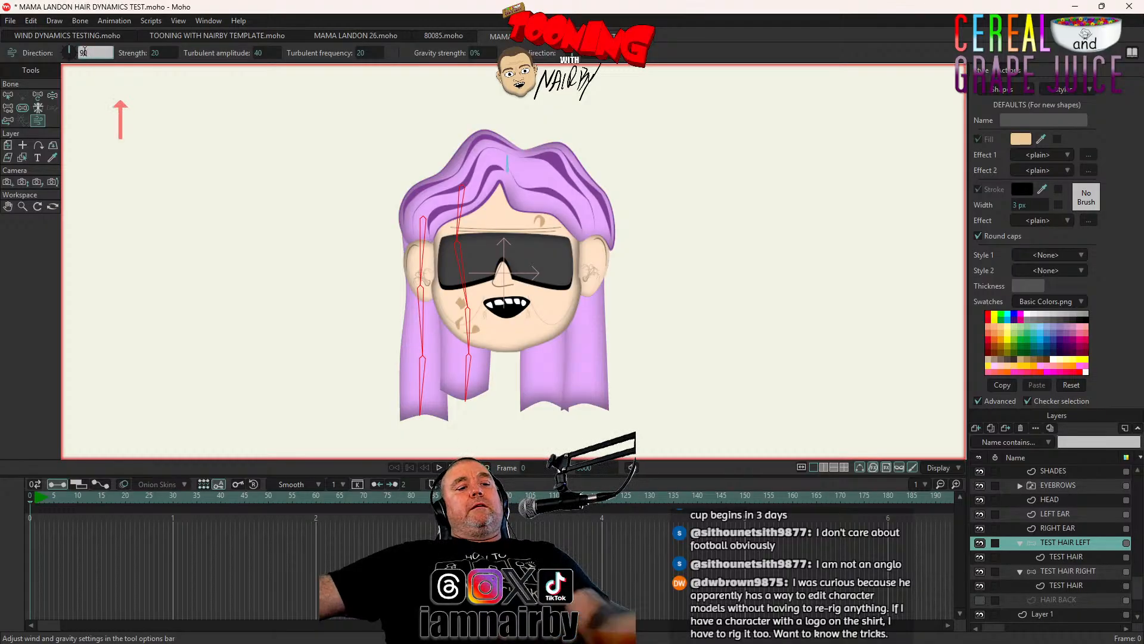
Play back the animation twice from the start to check how the left hair reacts to the upward wind
click(436, 468)
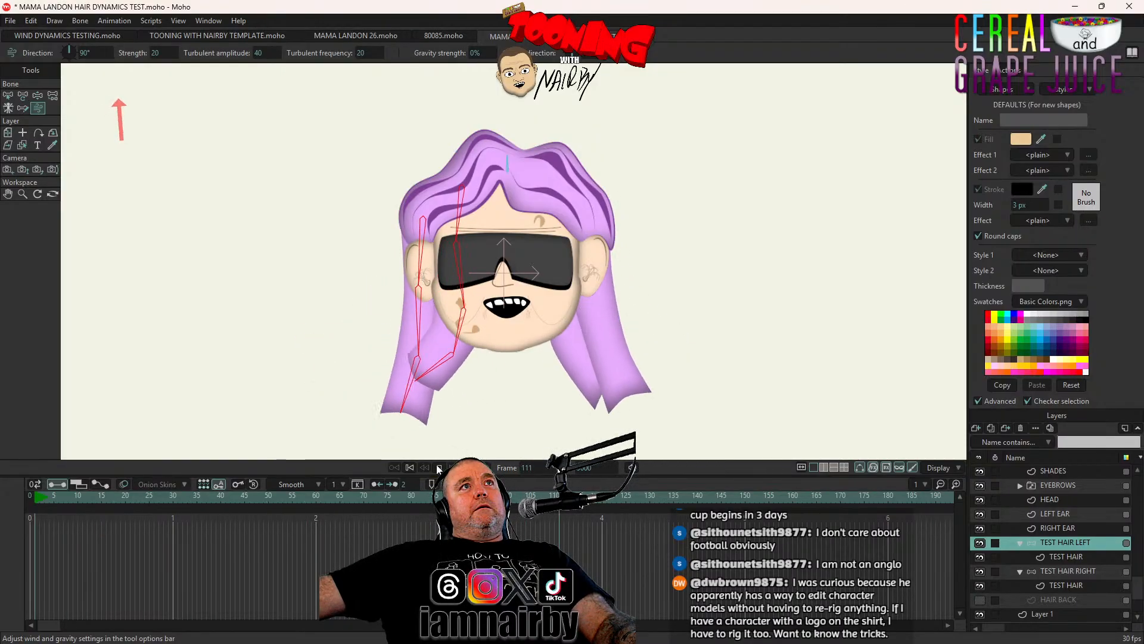
click(439, 469)
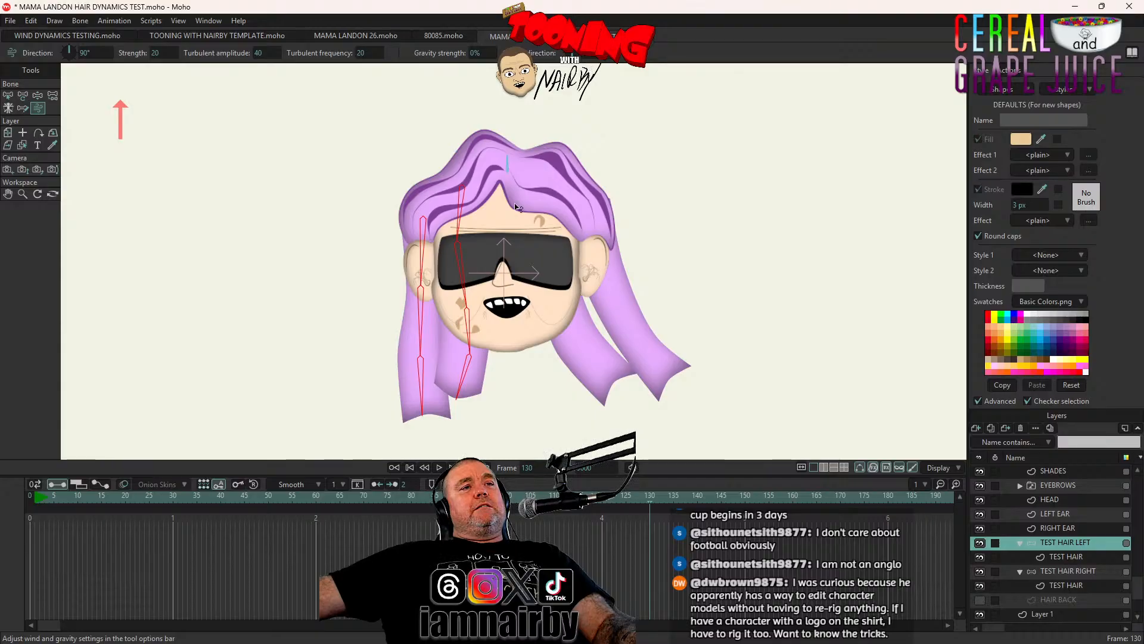
click(410, 468)
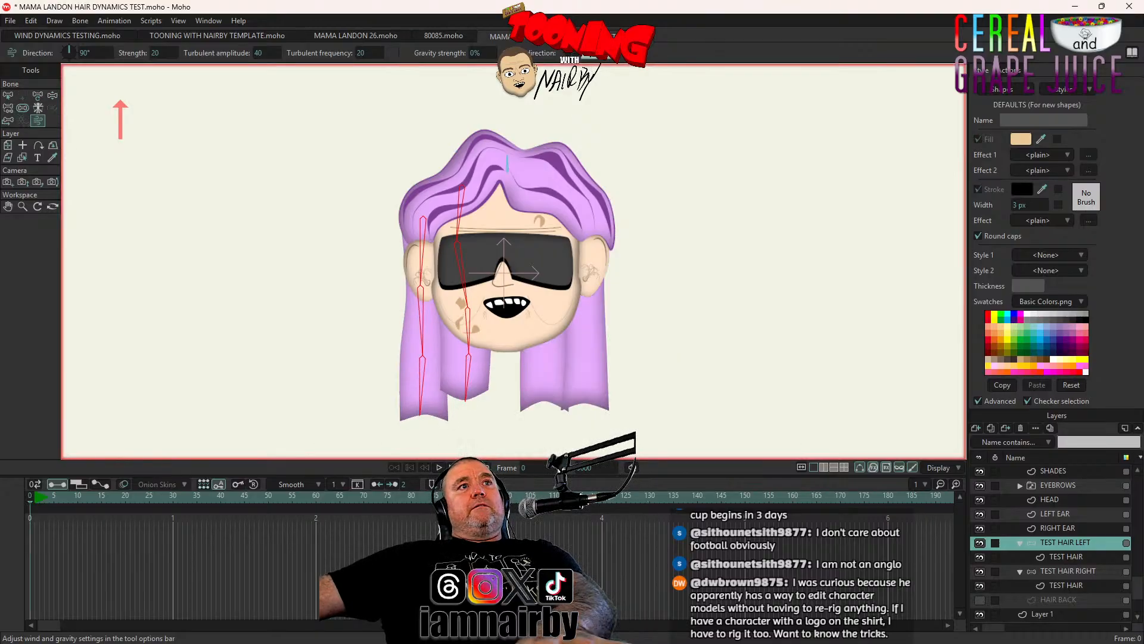
click(438, 467)
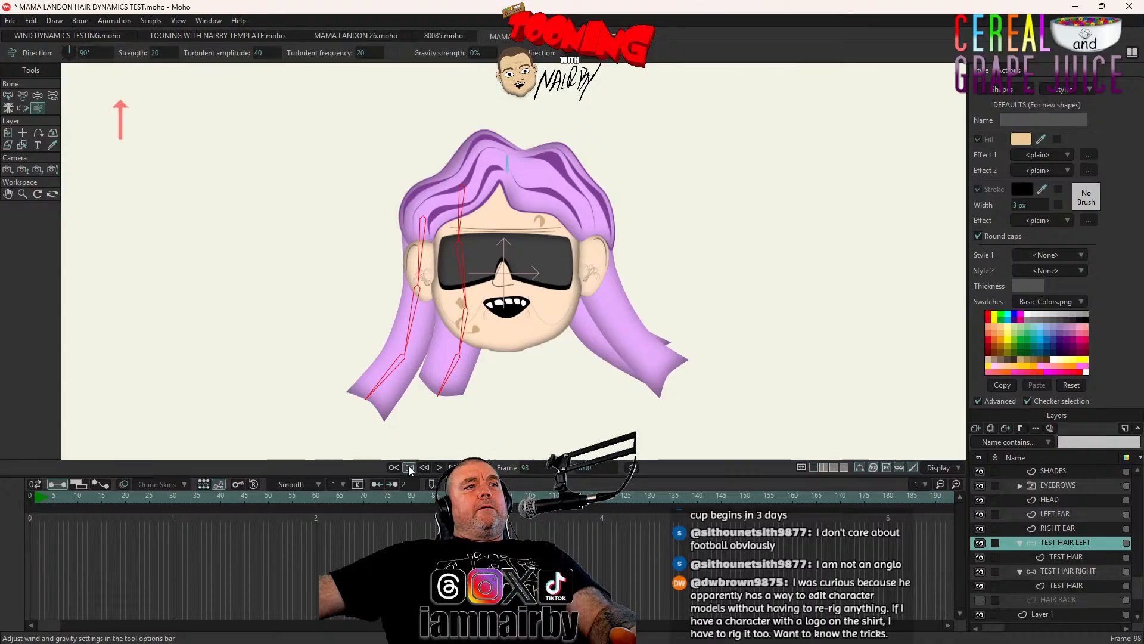
click(409, 468)
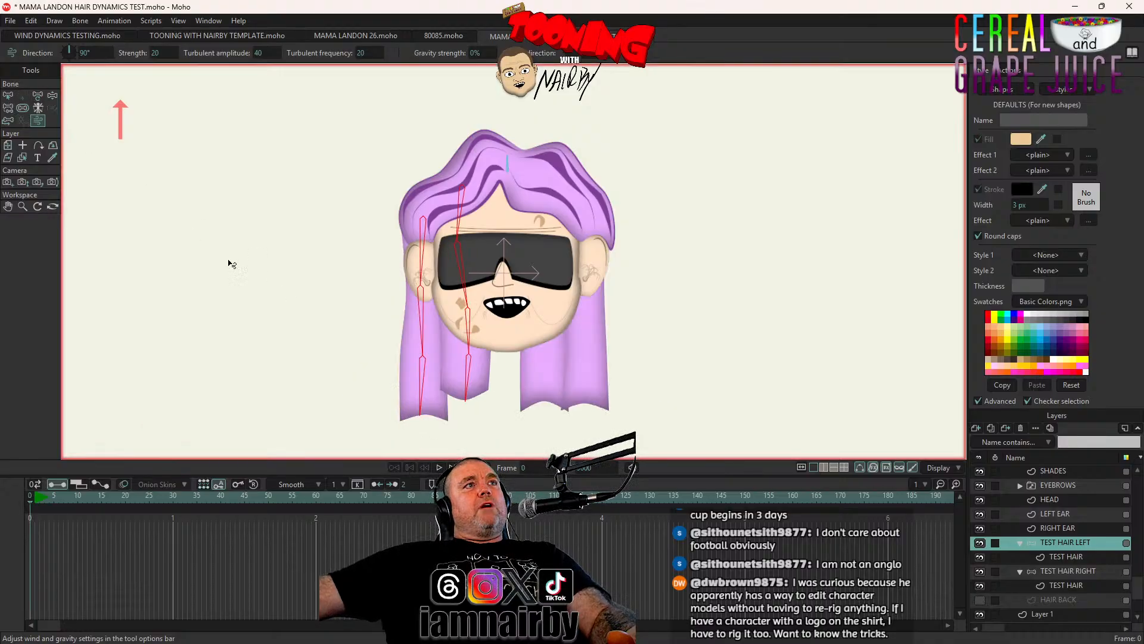
Try wind strengths of 34 and 0 on TEST HAIR LEFT, set the strength back to 20 and rewind to frame 0
click(439, 468)
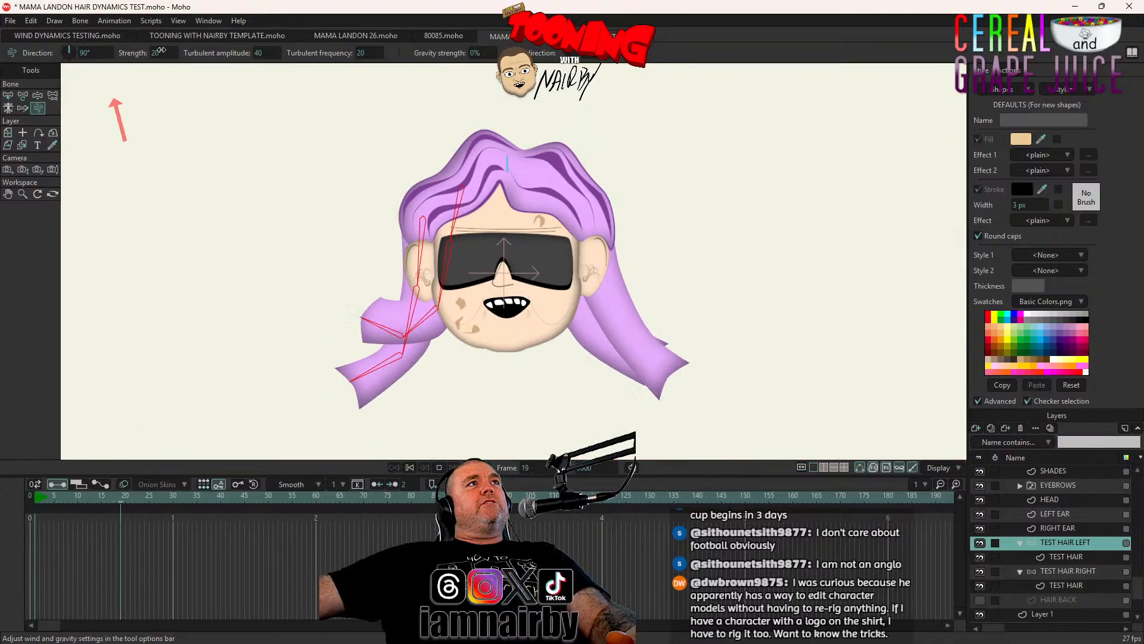
drag(173, 55, 253, 144)
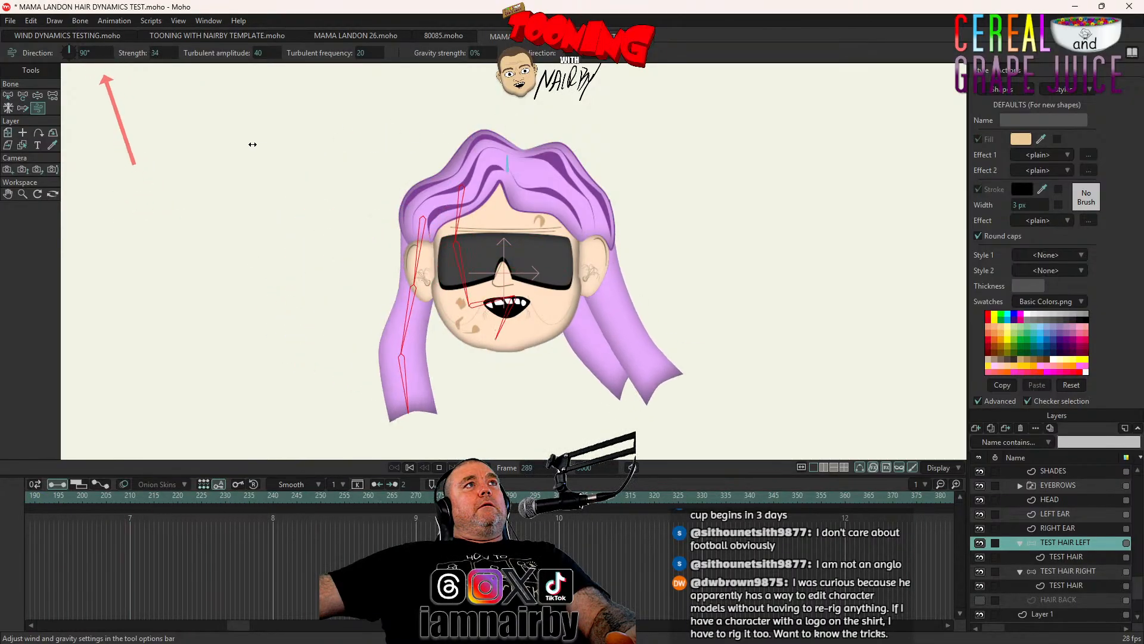
click(166, 52)
key(Return)
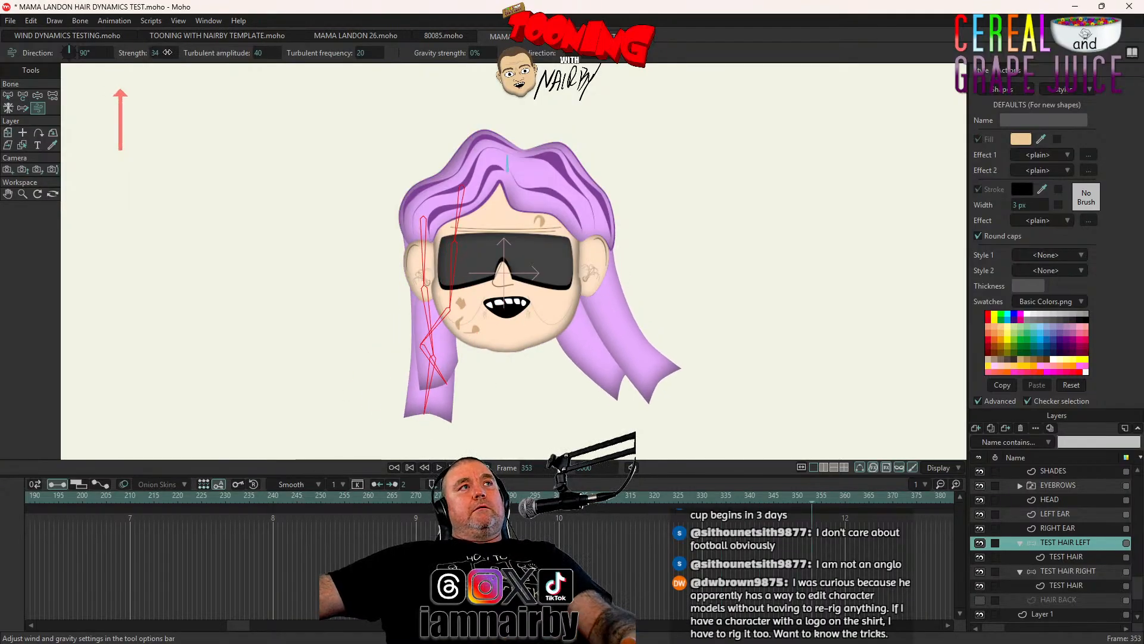
click(166, 53)
text(0)
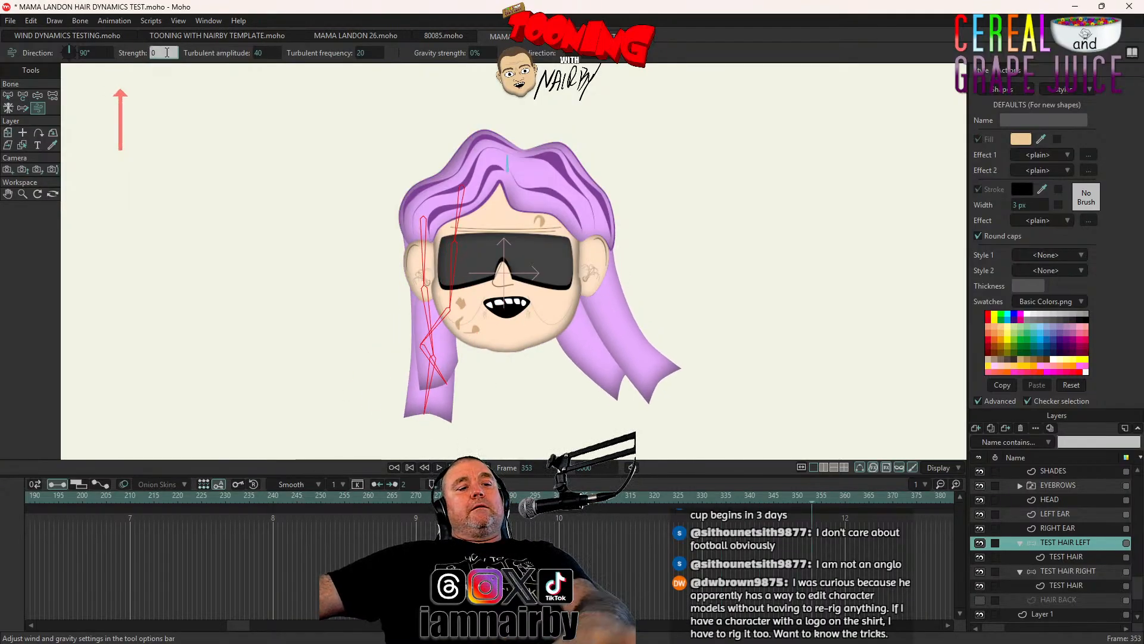
key(Tab)
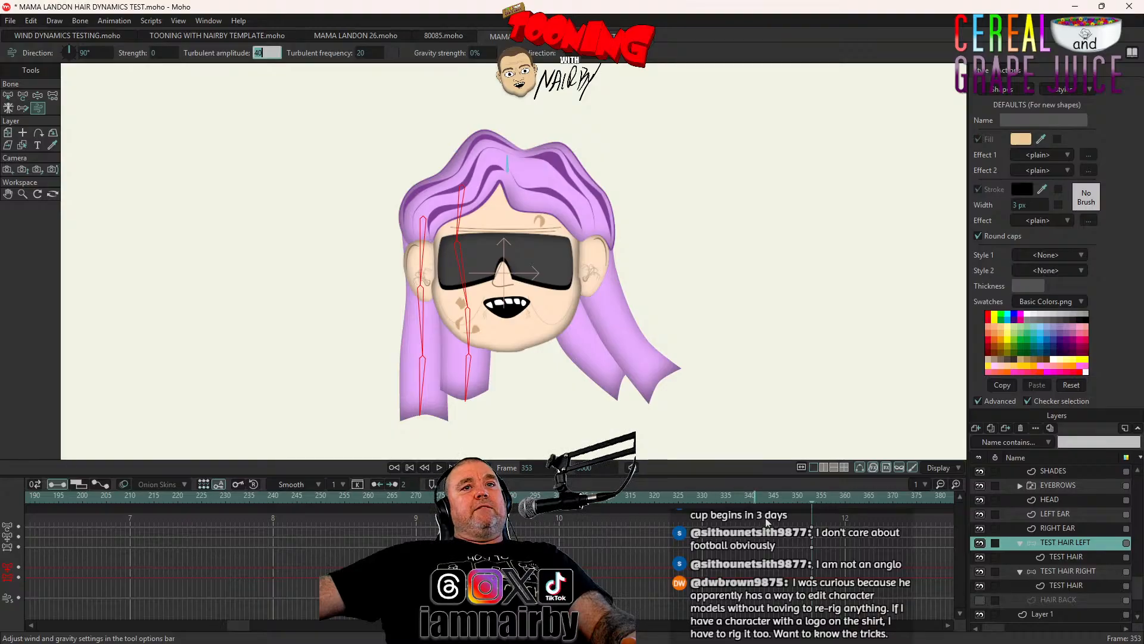
key(shift+Tab)
text(20)
key(Return)
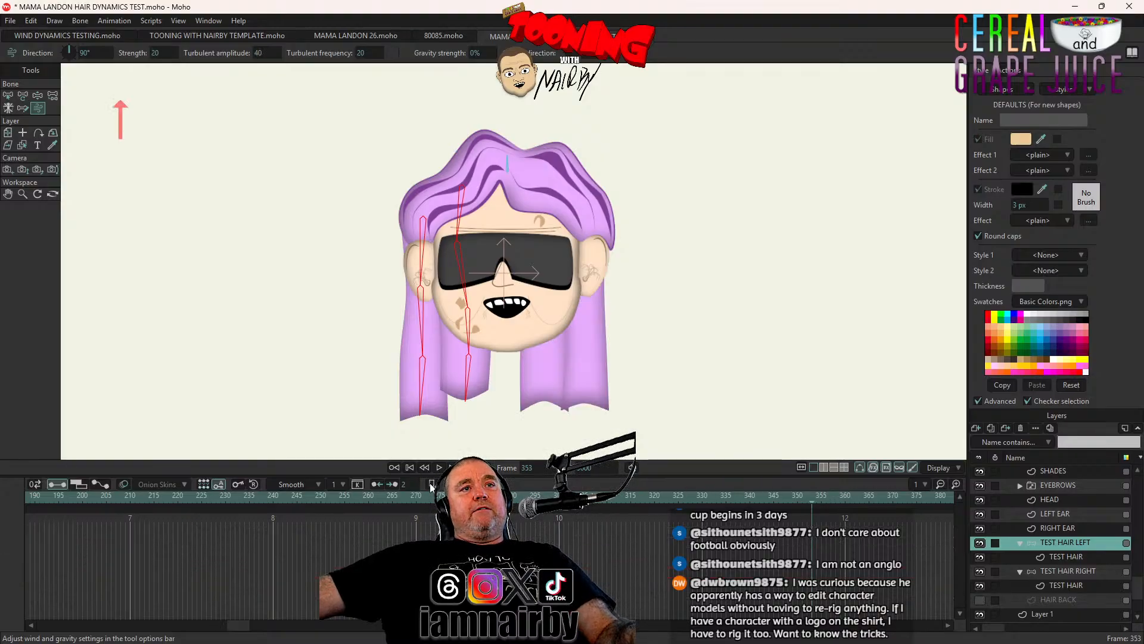
click(394, 468)
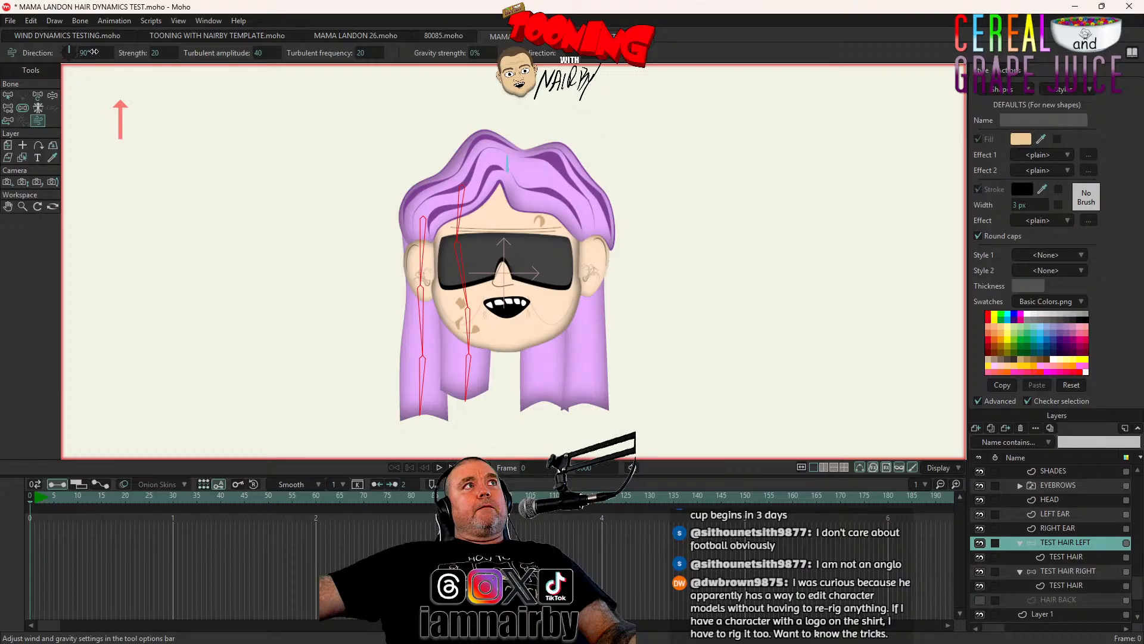
Set the wind direction of TEST HAIR LEFT to about 188.7° and play back the hair motion
drag(52, 60, 51, 54)
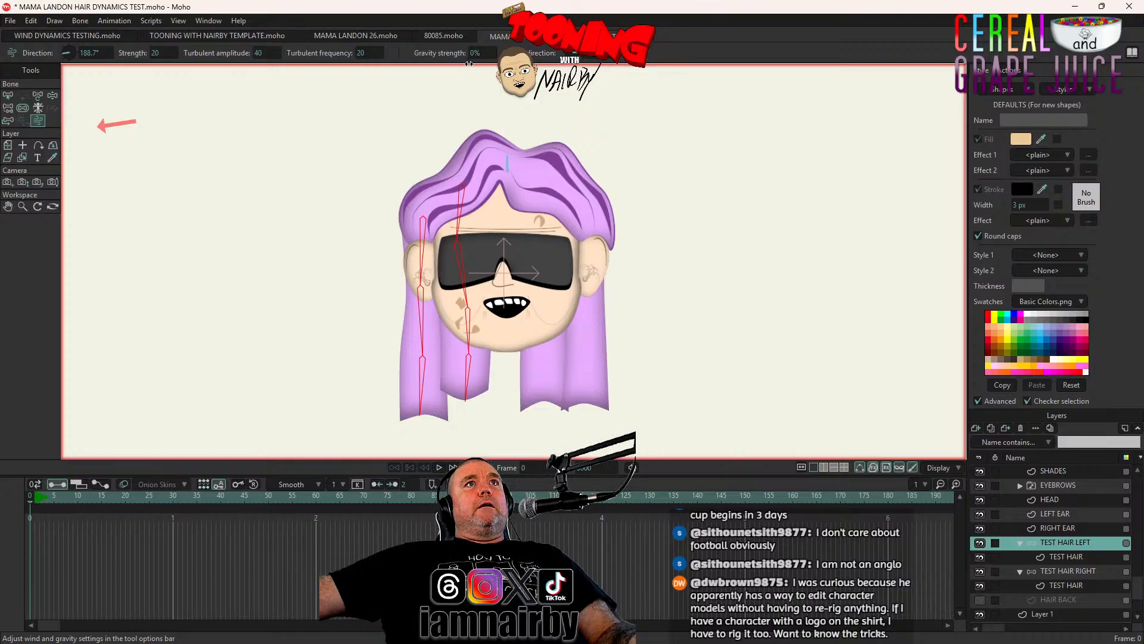
click(439, 468)
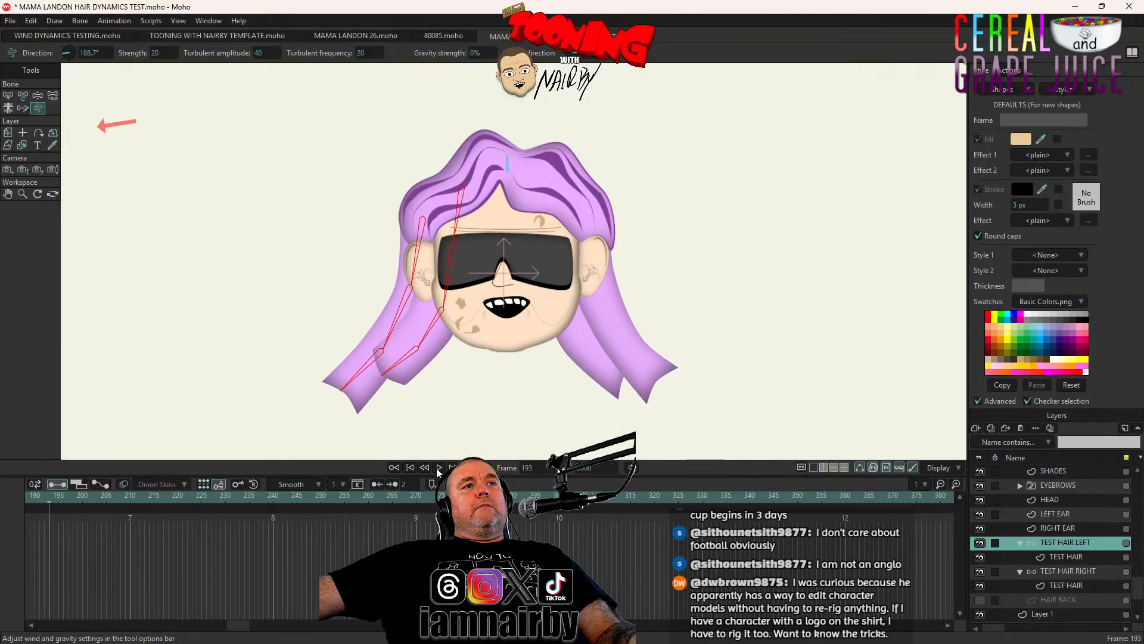
click(409, 469)
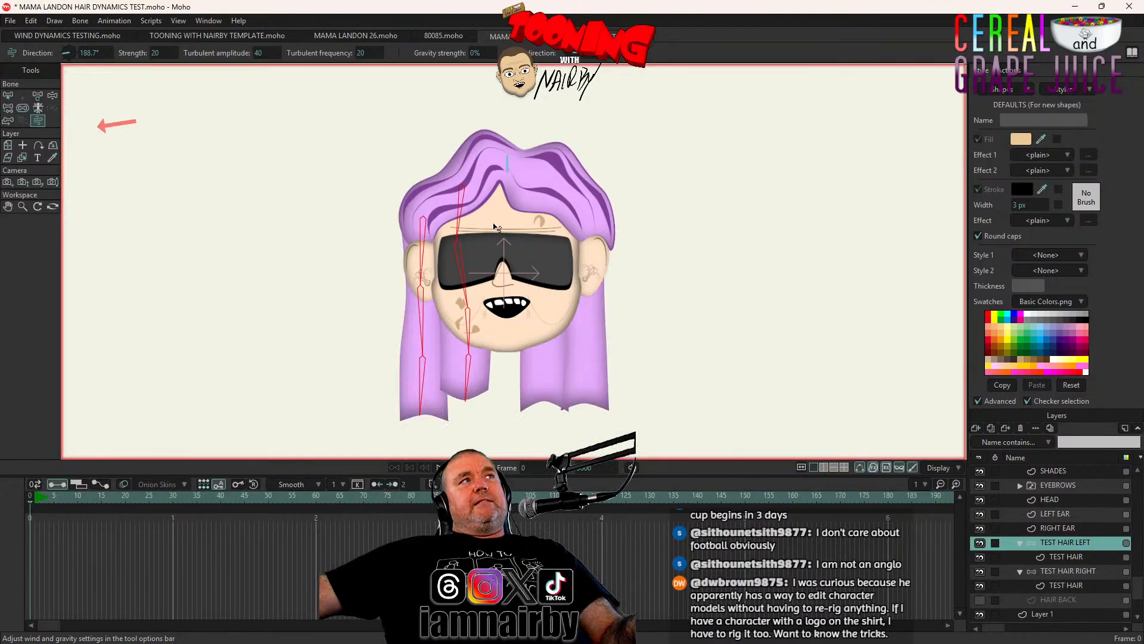
Save the project and play the animation again to review the wind on both hair layers
key(ctrl+s)
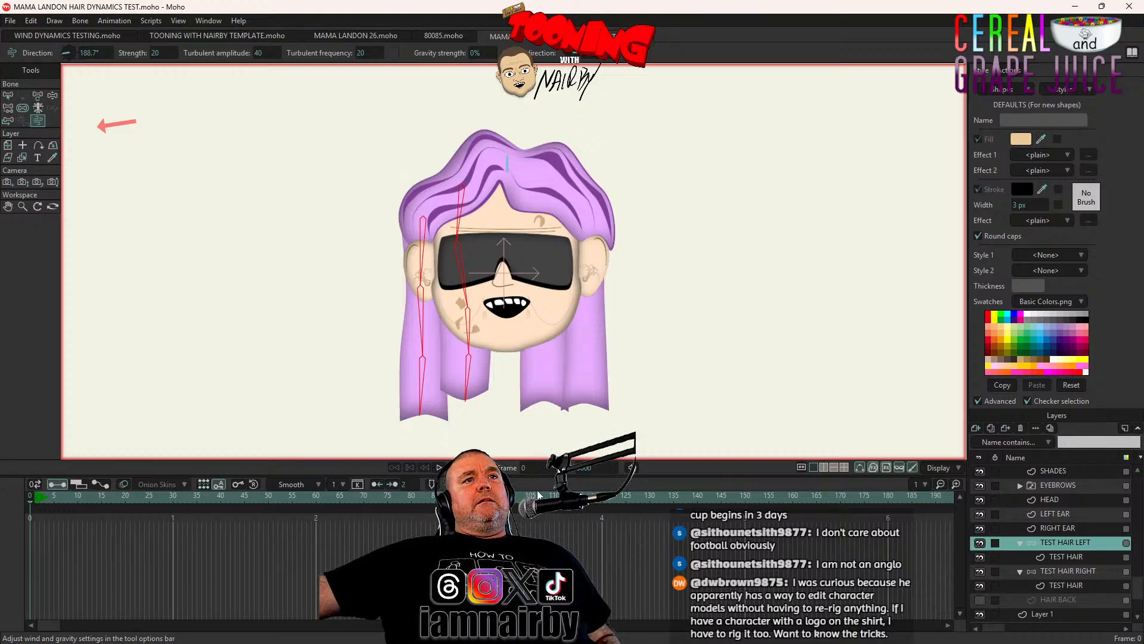
click(440, 467)
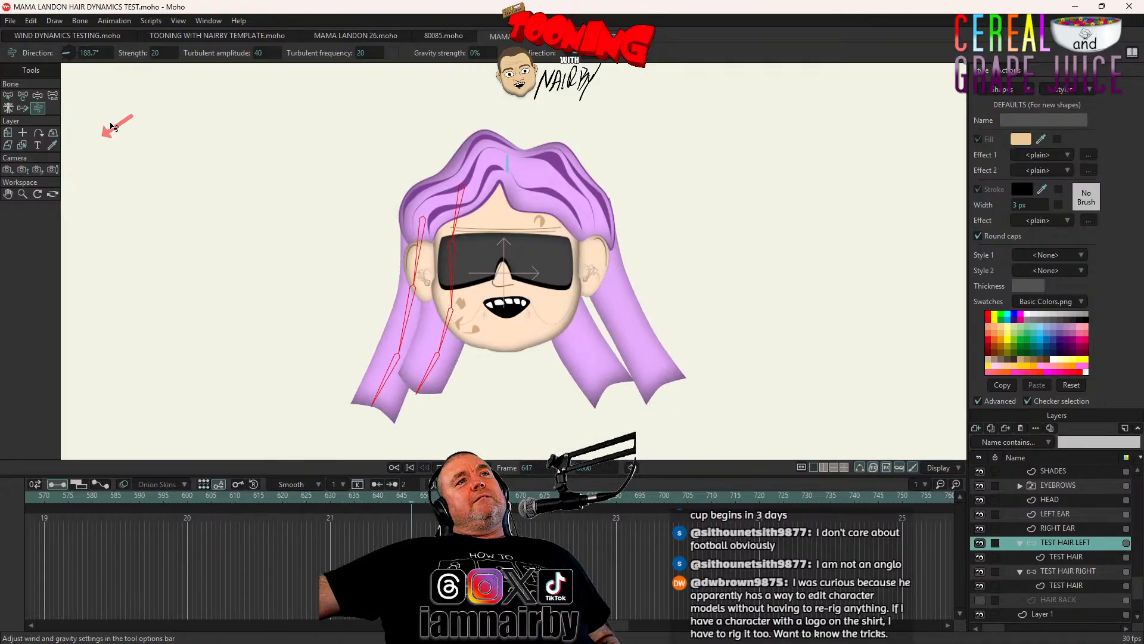
Rewind the hair test to frame 0 and open the ASMONS INTRO project from the CHARACTERS > ASMONS folder
click(411, 470)
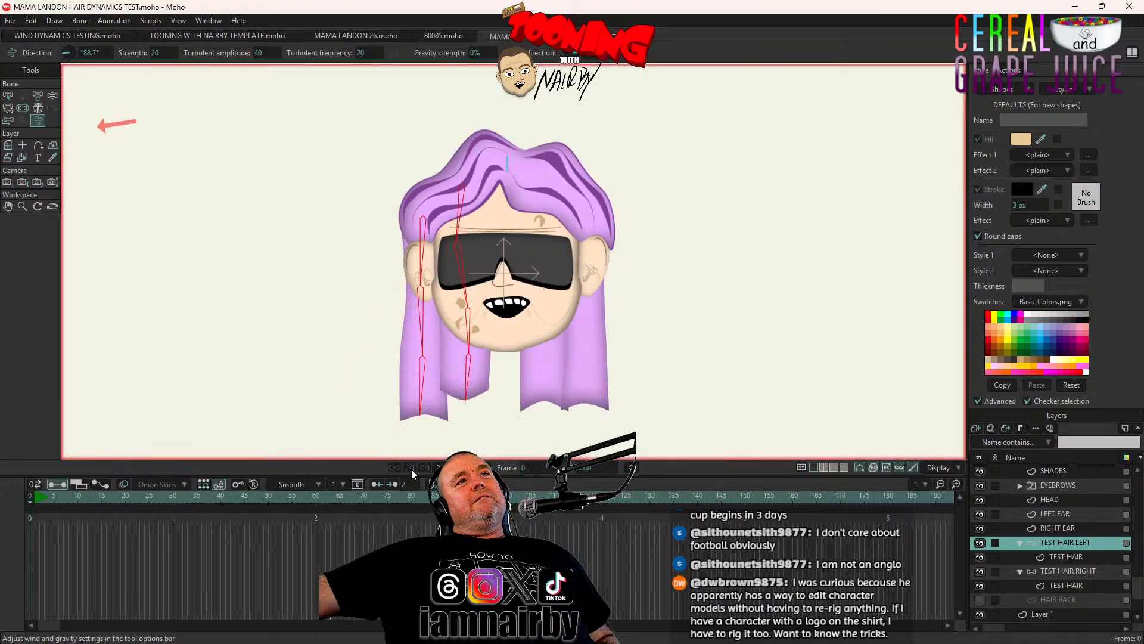
click(10, 20)
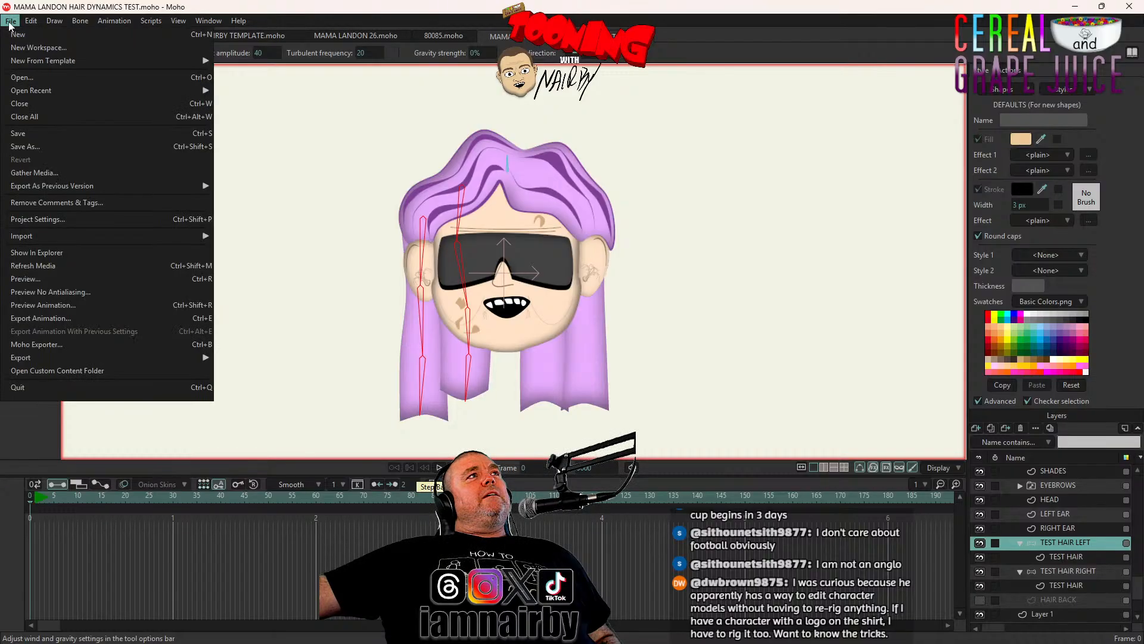
mouse_move(52, 90)
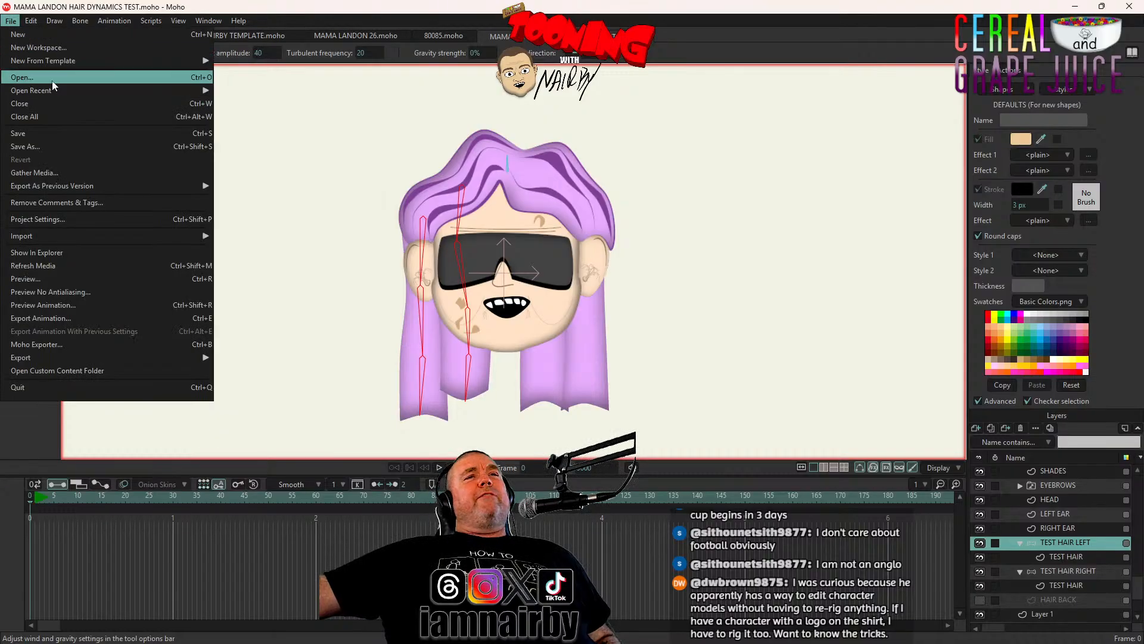
click(52, 79)
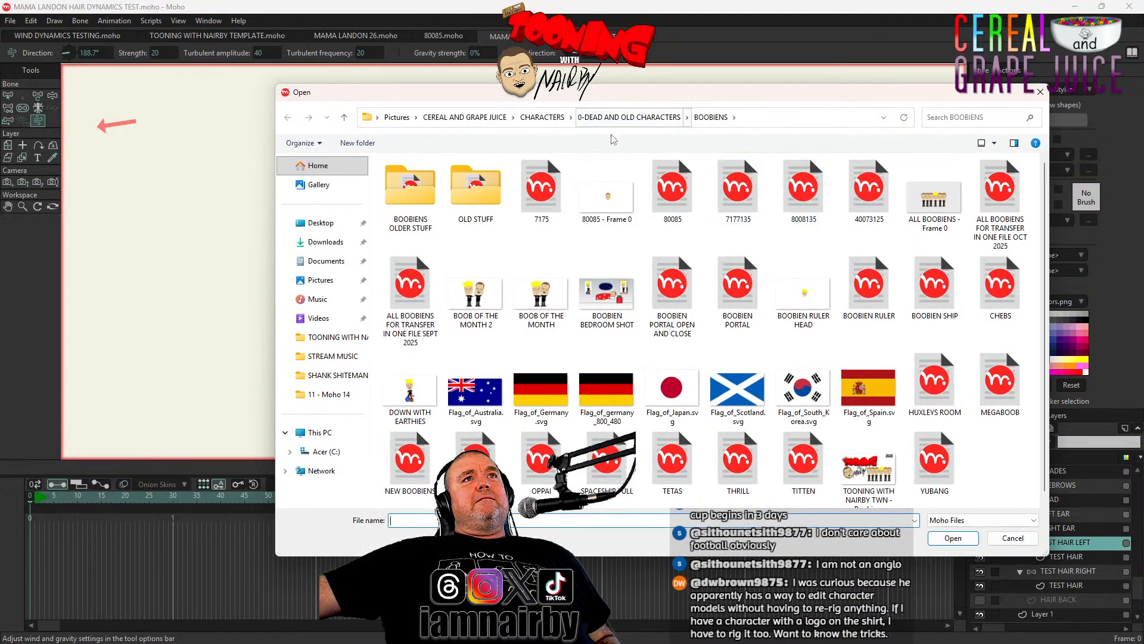
click(542, 117)
double_click(556, 188)
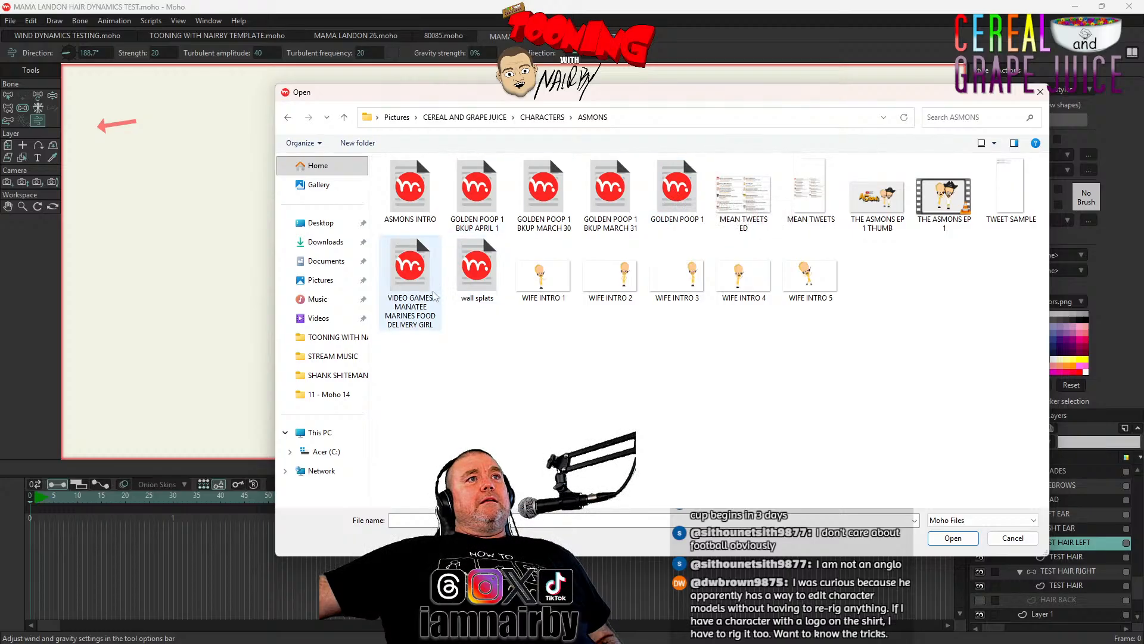
double_click(403, 192)
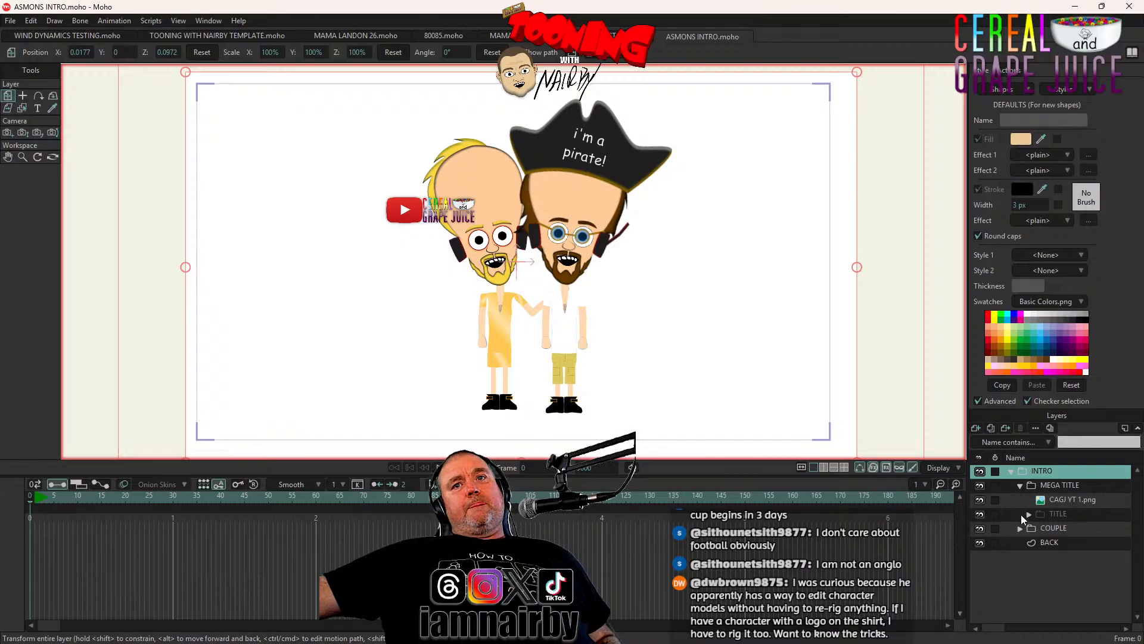
Copy the COUPLE layer from ASMONS INTRO and paste it into a new project
click(1038, 532)
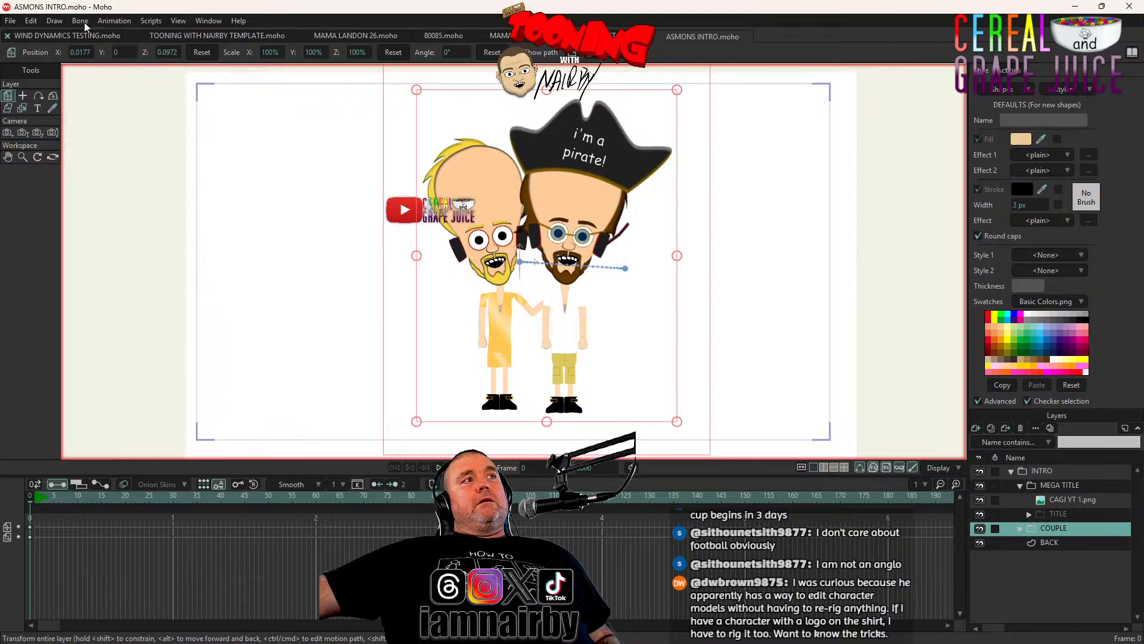
click(32, 21)
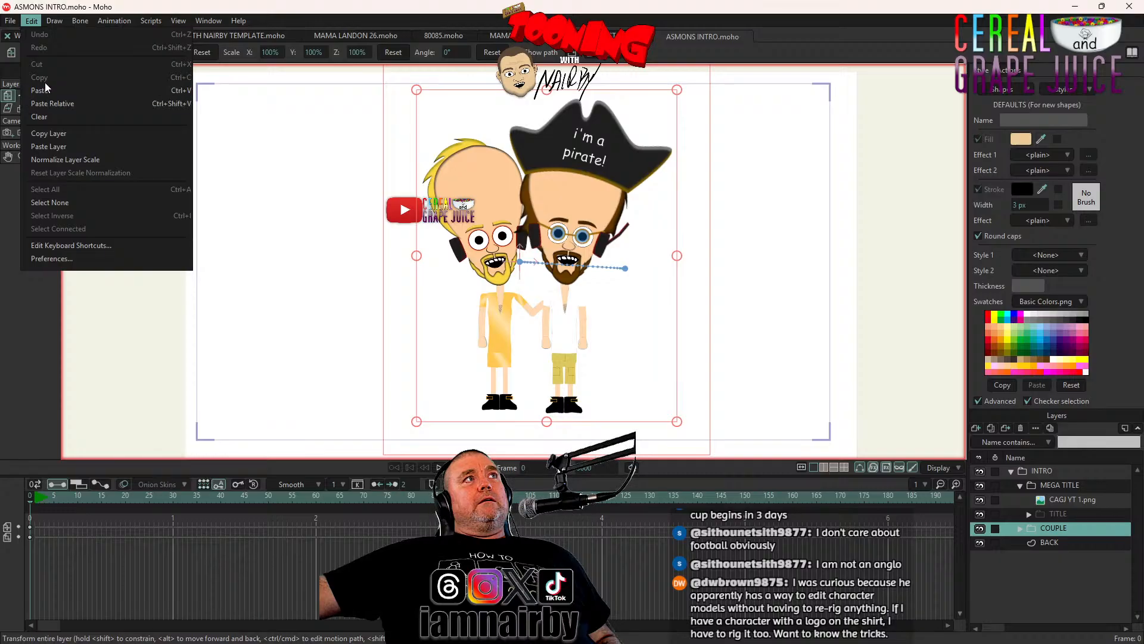
key(Escape)
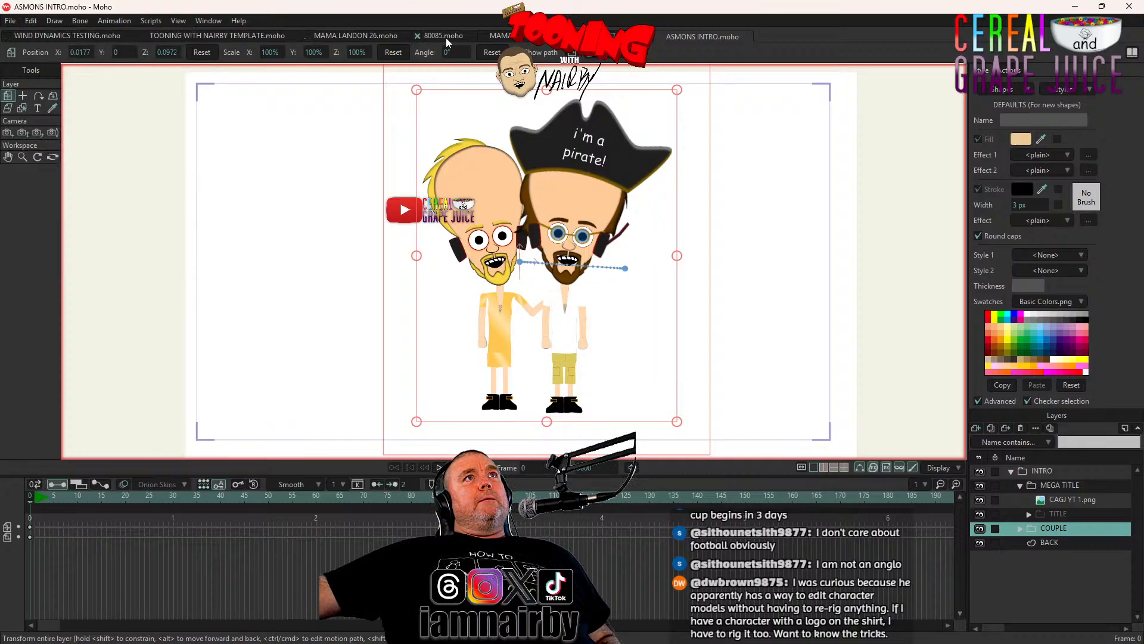
click(12, 21)
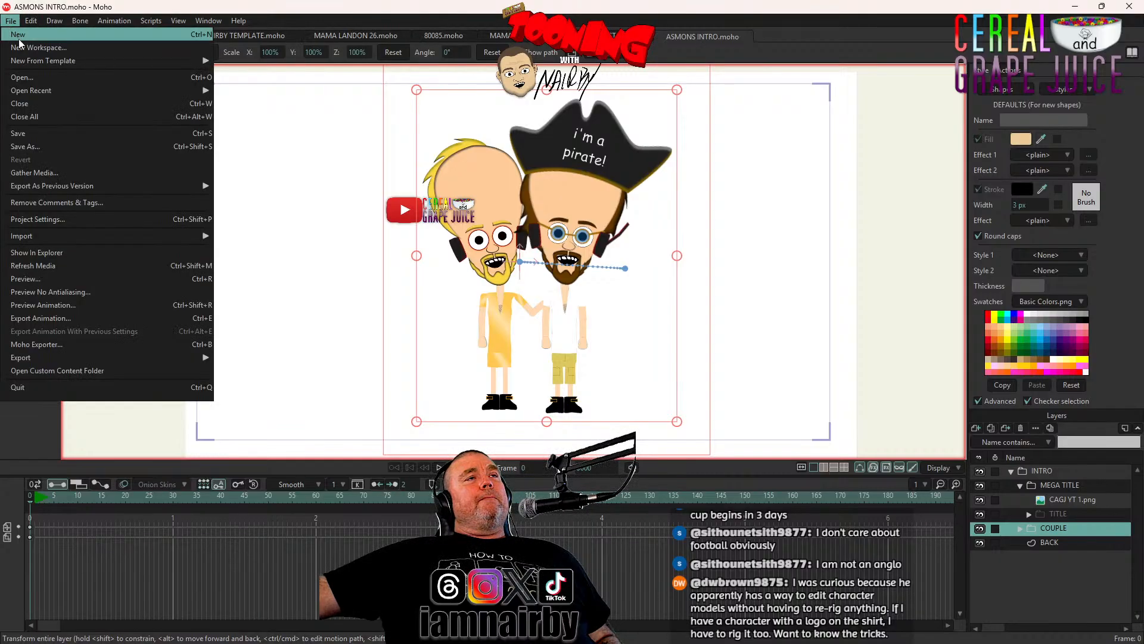
click(17, 35)
click(31, 20)
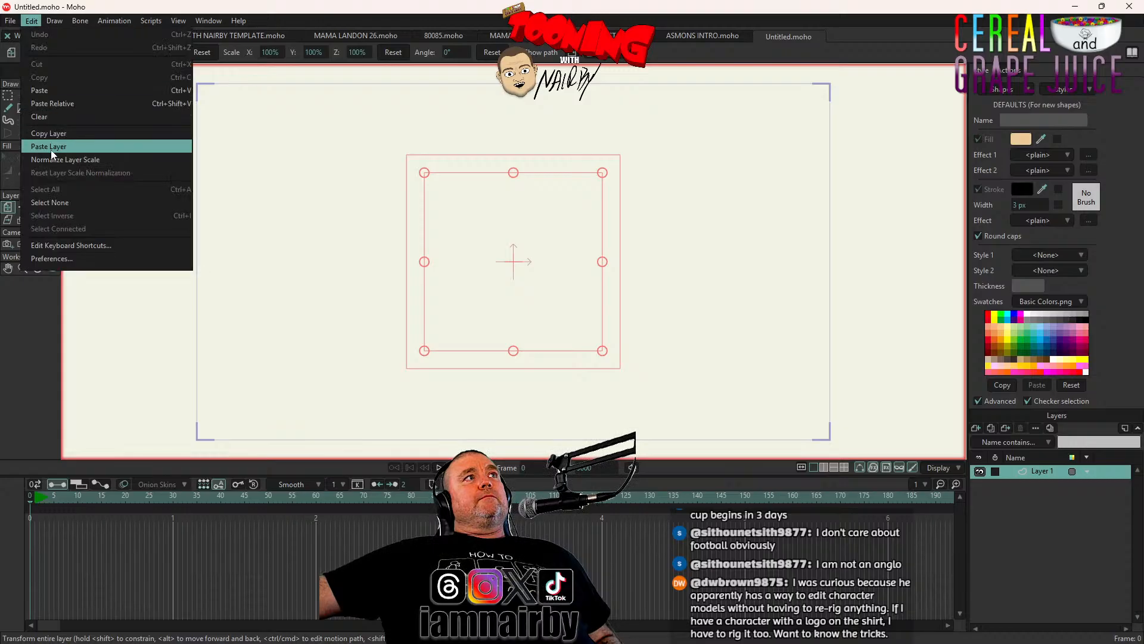
key(Return)
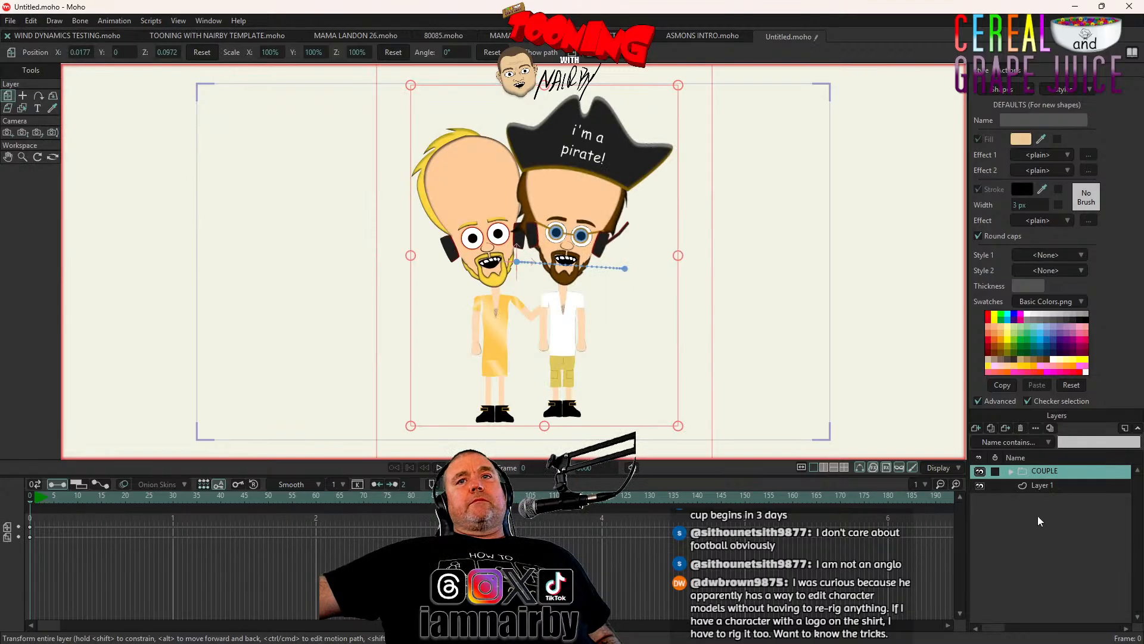
Delete the pirate-hat character's layer, move WIFE out of the COUPLE group and expand WIFE to inspect its contents
click(1011, 472)
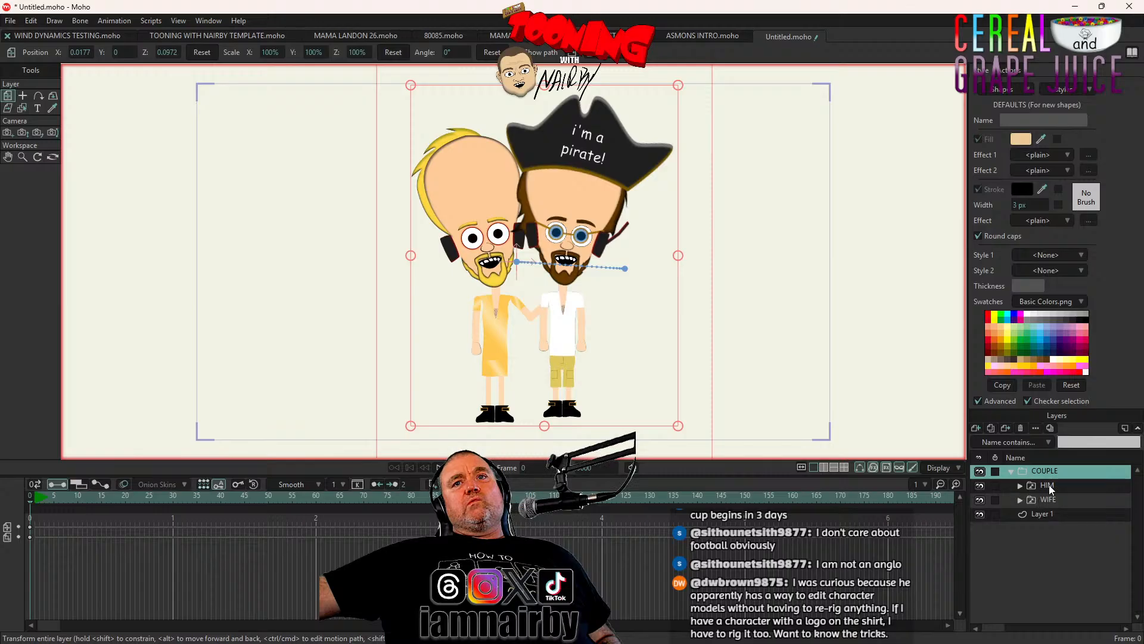
click(1049, 485)
click(1020, 428)
mouse_move(1049, 485)
mouse_down()
mouse_move(1066, 456)
mouse_move(1071, 476)
mouse_move(1061, 476)
mouse_up()
click(1051, 488)
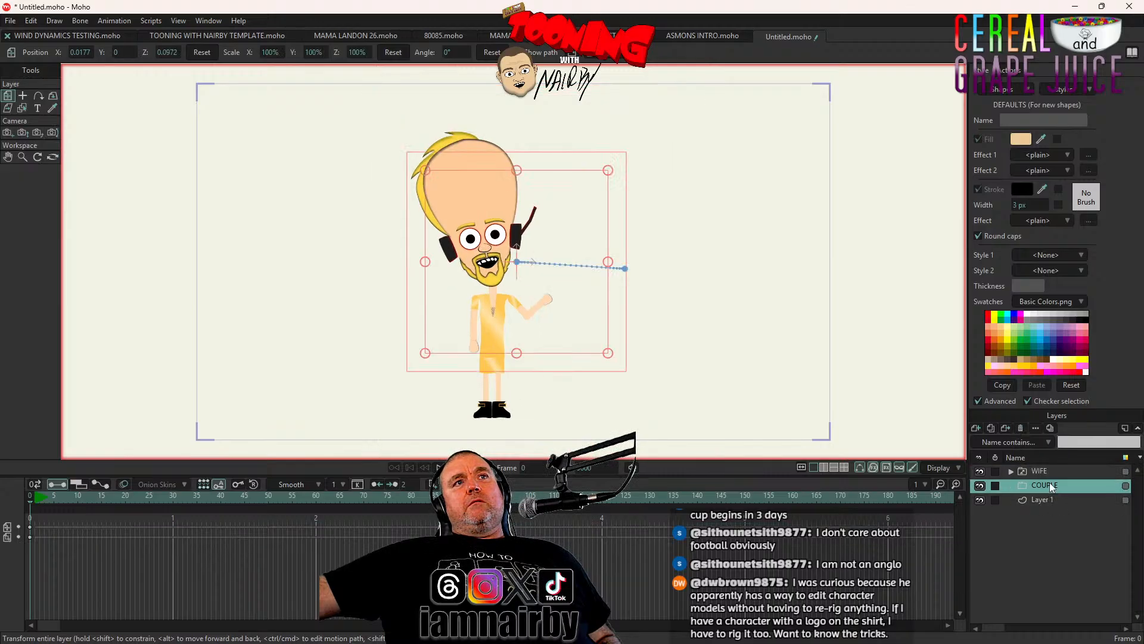
click(1013, 471)
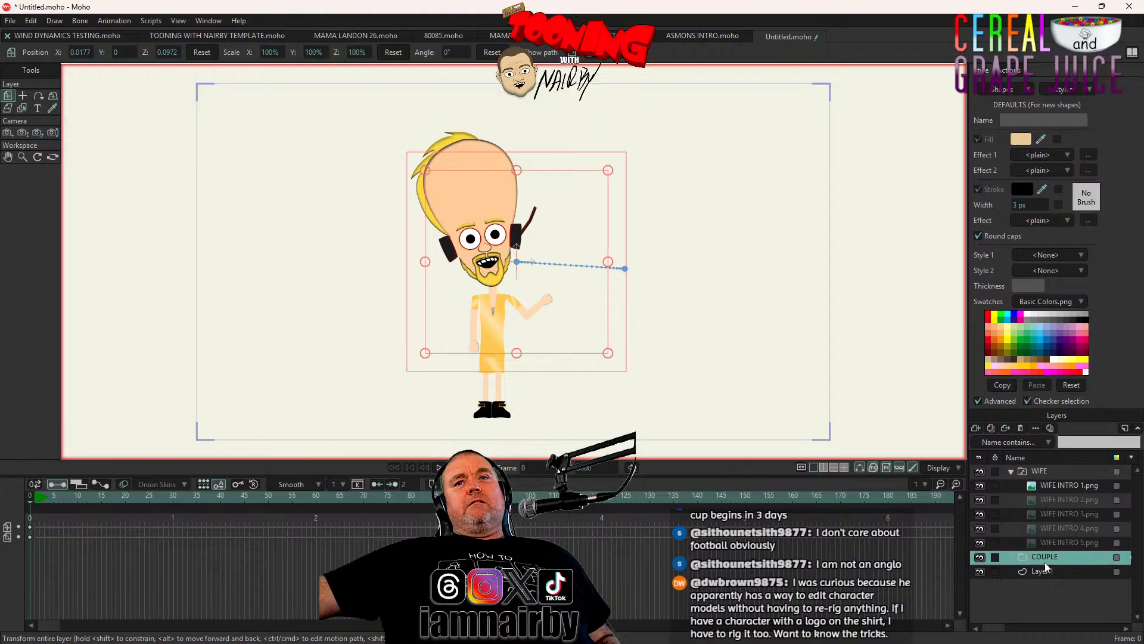
click(1040, 472)
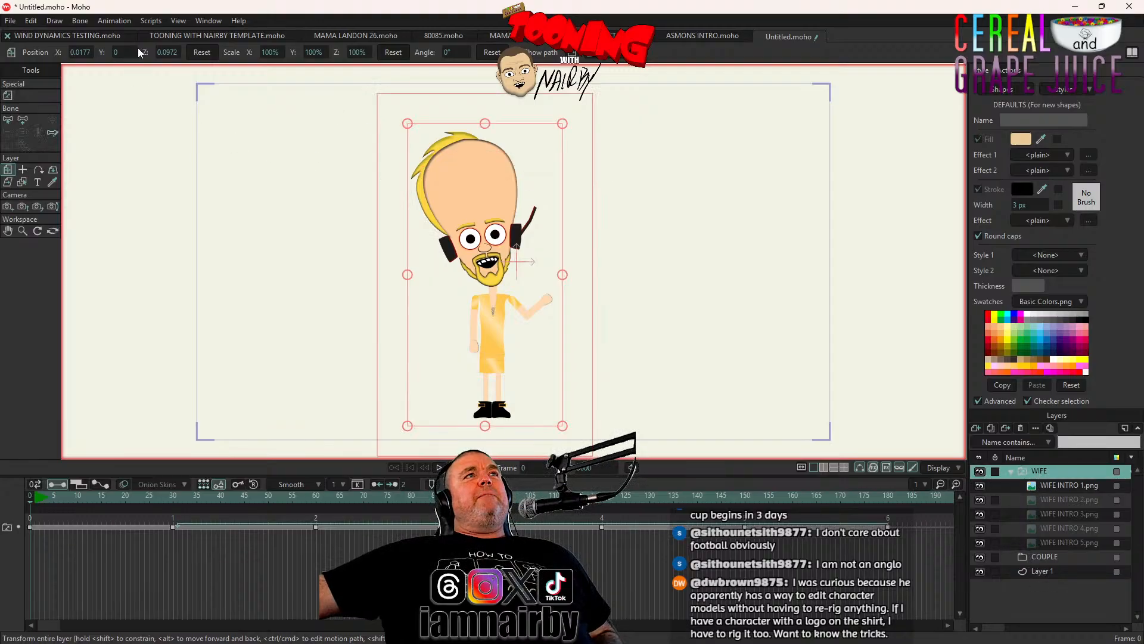
Open the GOLDEN POOP 1 project from the ASMONS folder, play it briefly and rewind to the start
click(11, 20)
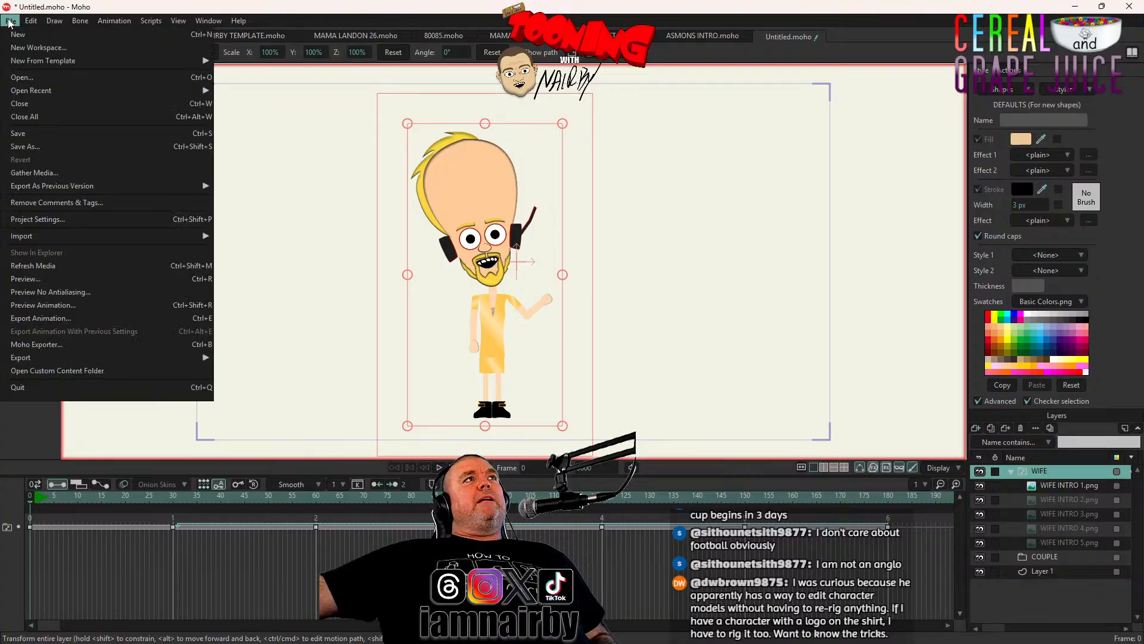
click(31, 80)
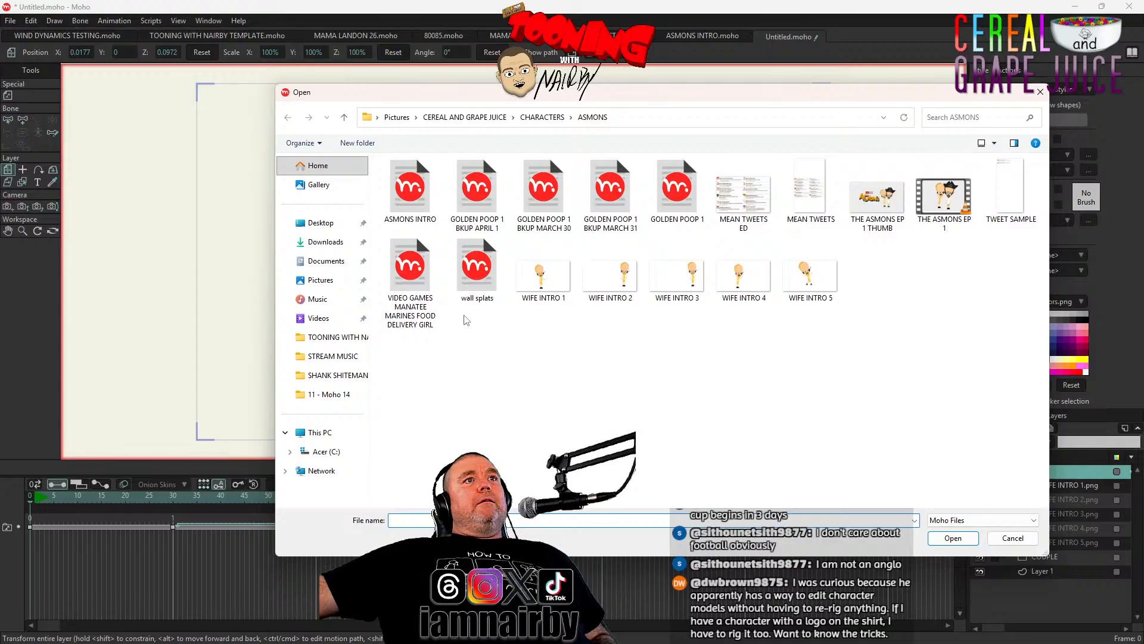
double_click(674, 189)
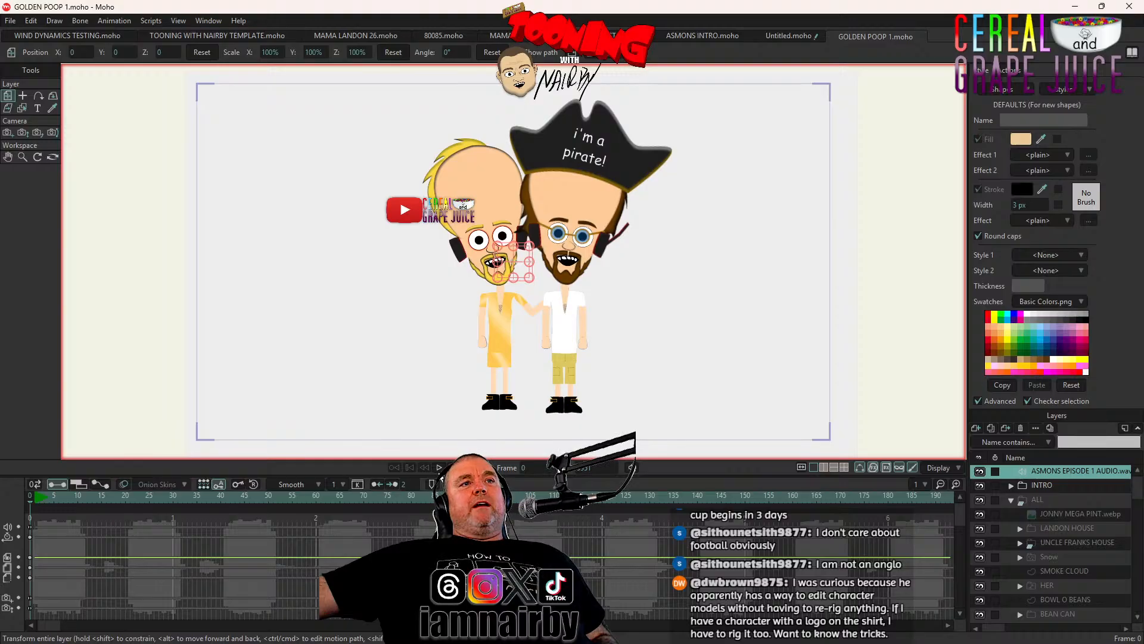
click(439, 468)
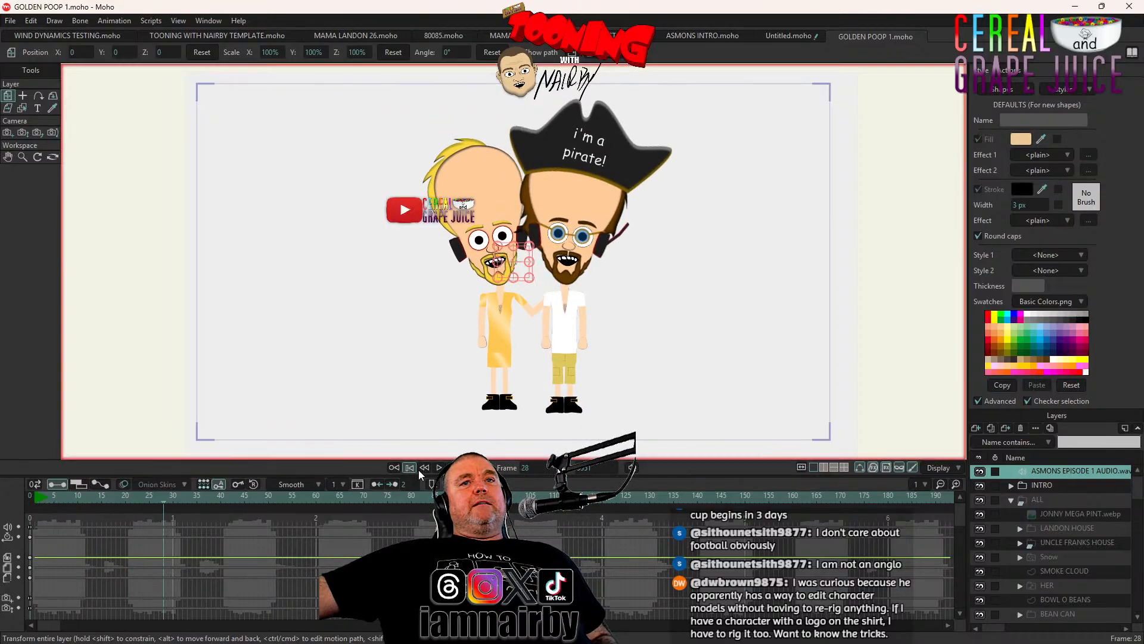
click(417, 468)
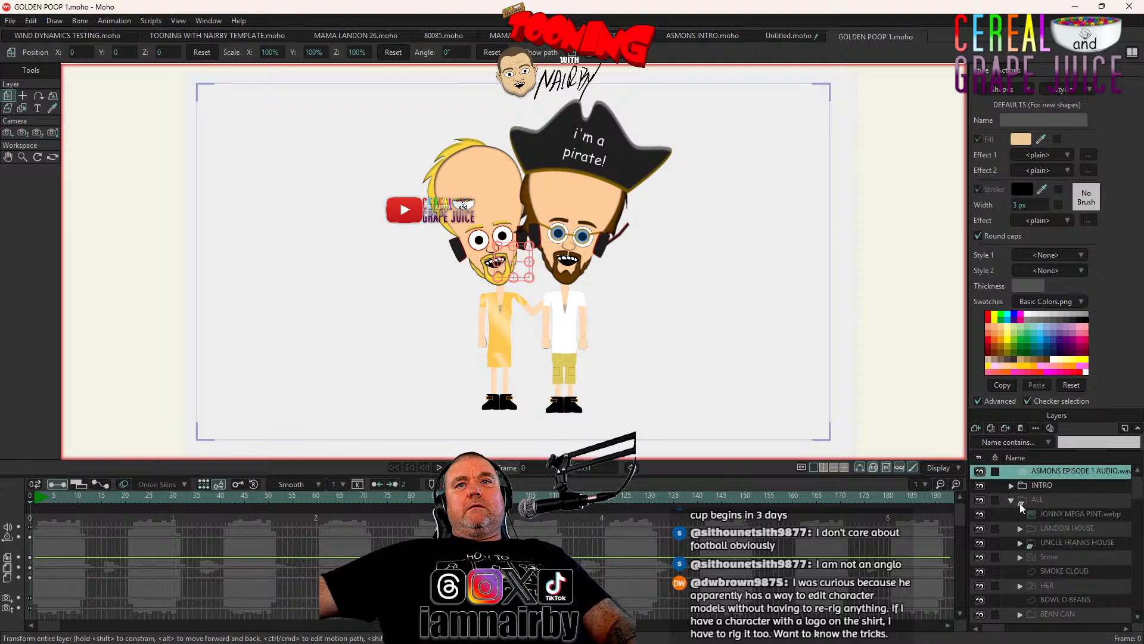
Copy the HER layer inside the ALL group of GOLDEN POOP 1 and return to the untitled project
scroll(1050, 528, down, 1)
click(1059, 548)
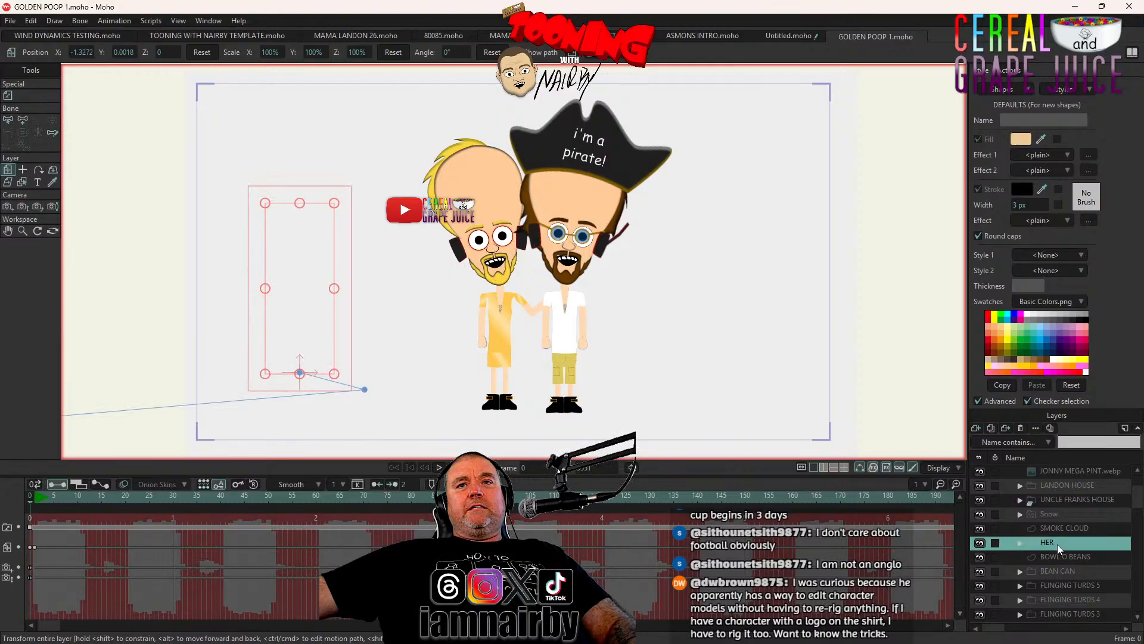
click(31, 20)
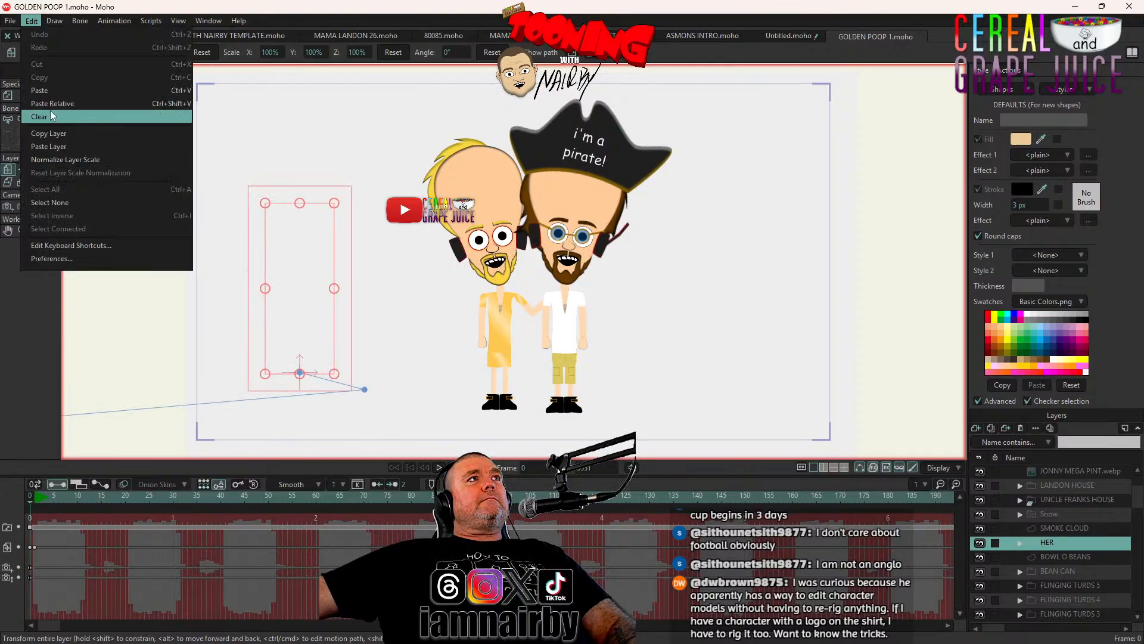
click(890, 23)
click(783, 39)
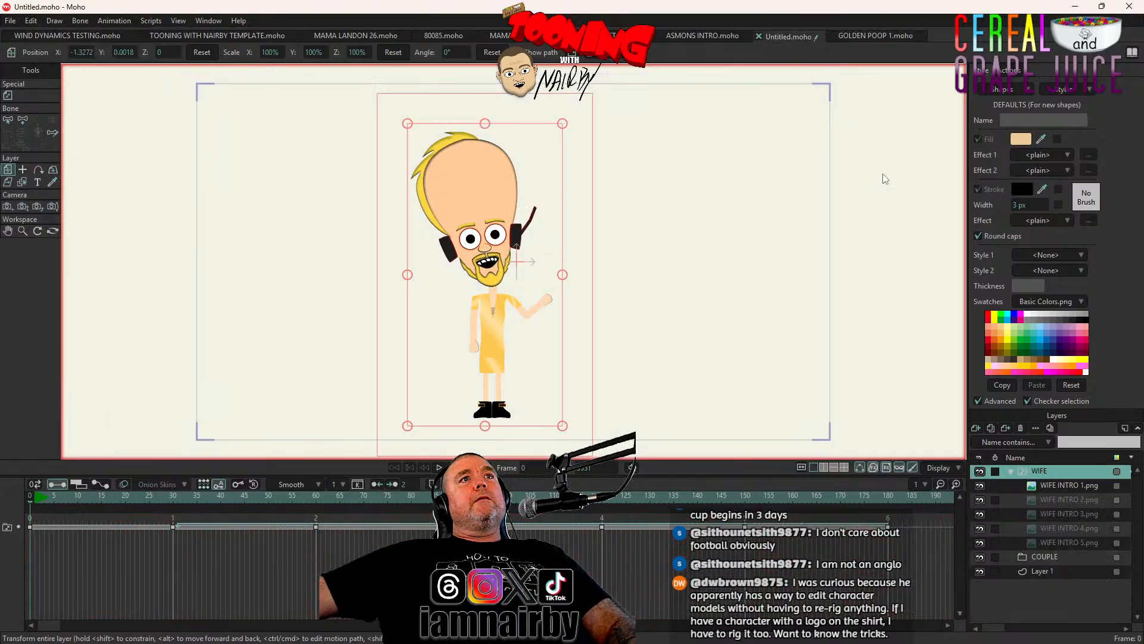
Delete the WIFE and COUPLE layers from the untitled project and try to paste the HER layer
click(1020, 428)
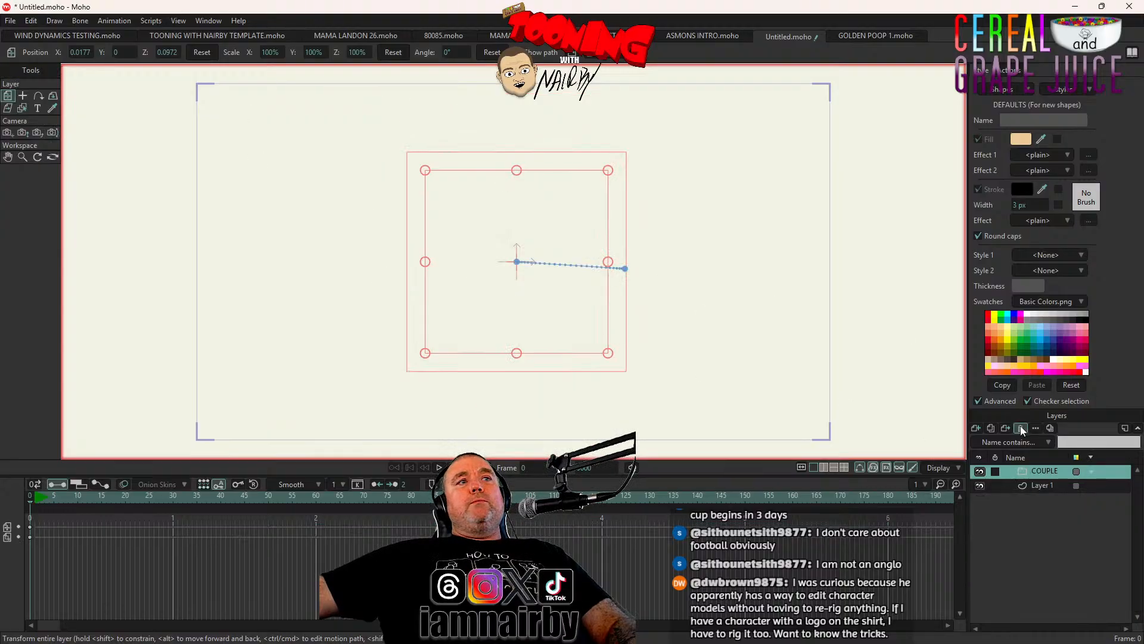
click(1020, 428)
click(37, 22)
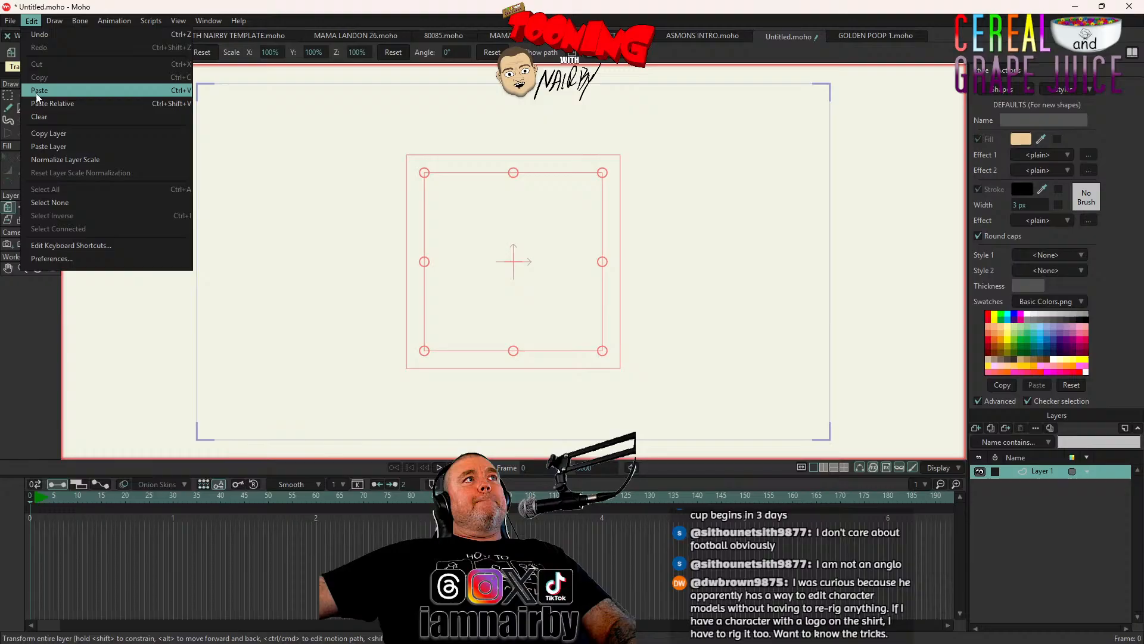
click(41, 138)
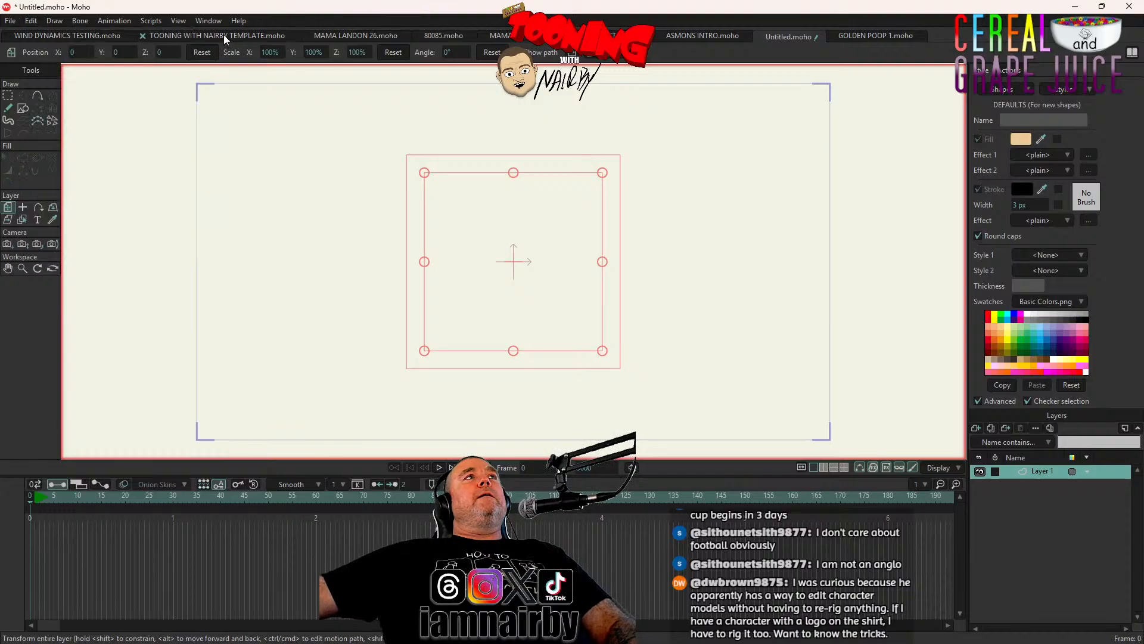
Copy the HER layer again from GOLDEN POOP 1 and paste it into the untitled project
click(699, 37)
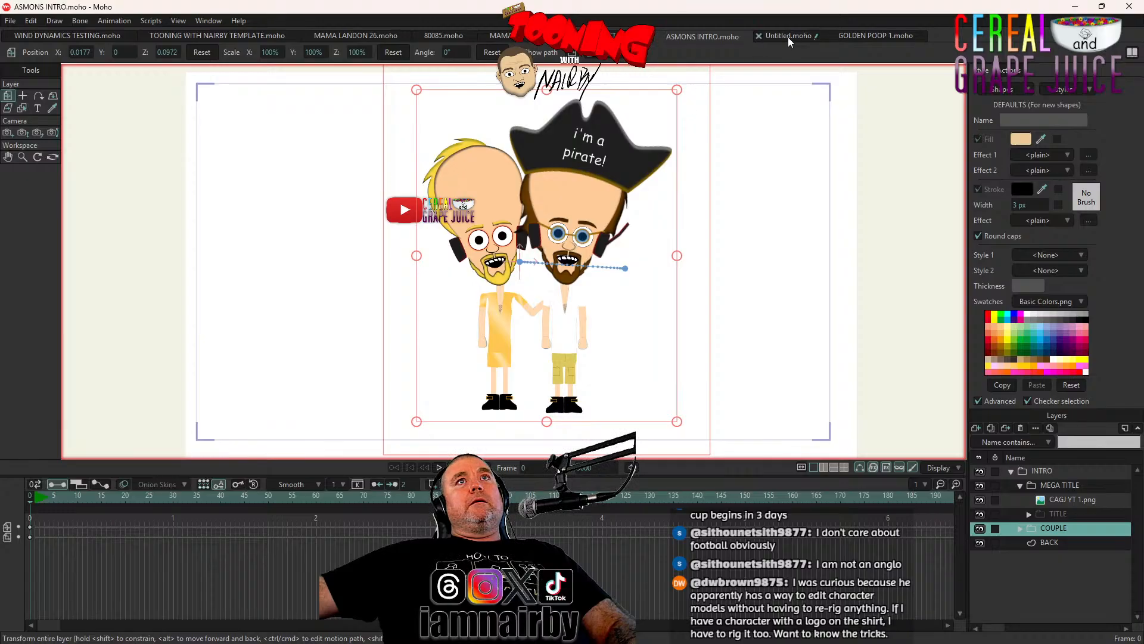
click(871, 37)
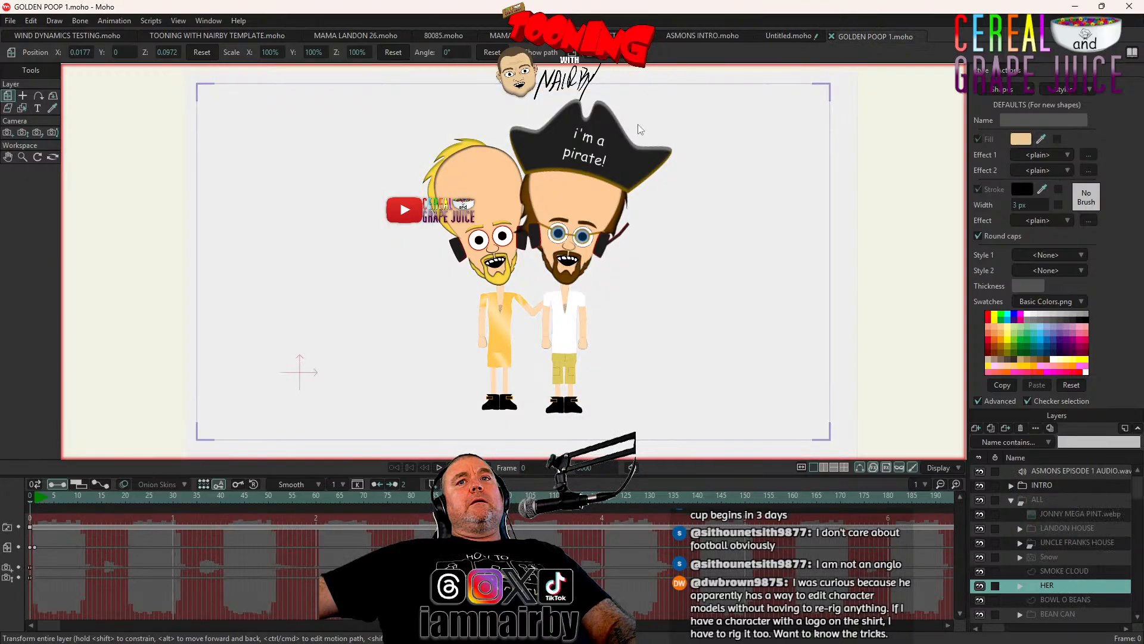
click(31, 21)
click(109, 134)
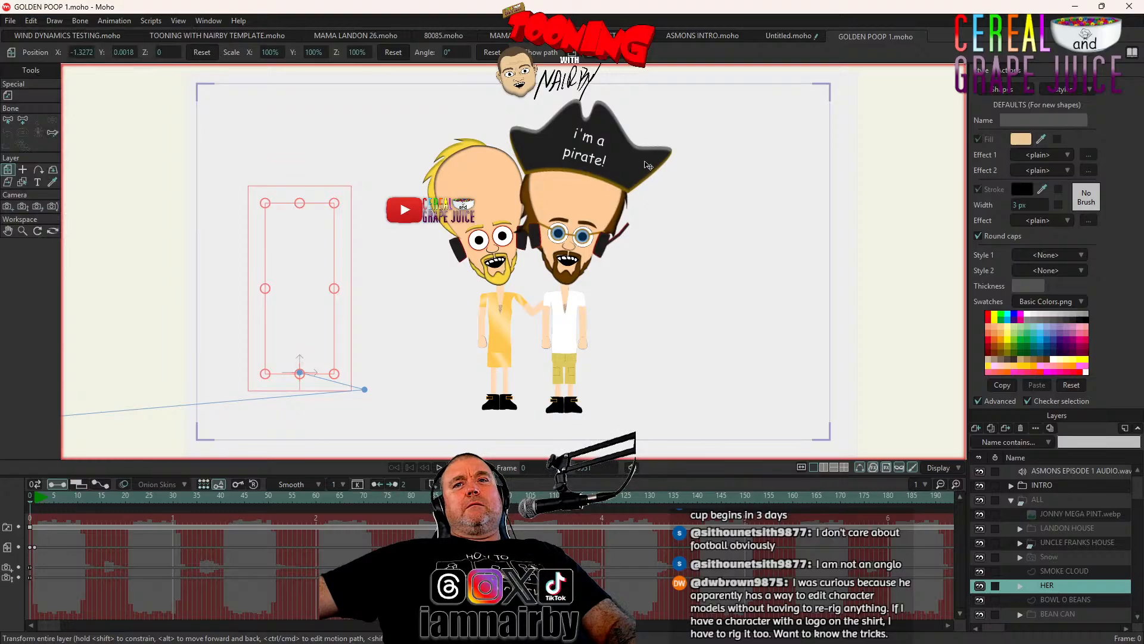
click(783, 38)
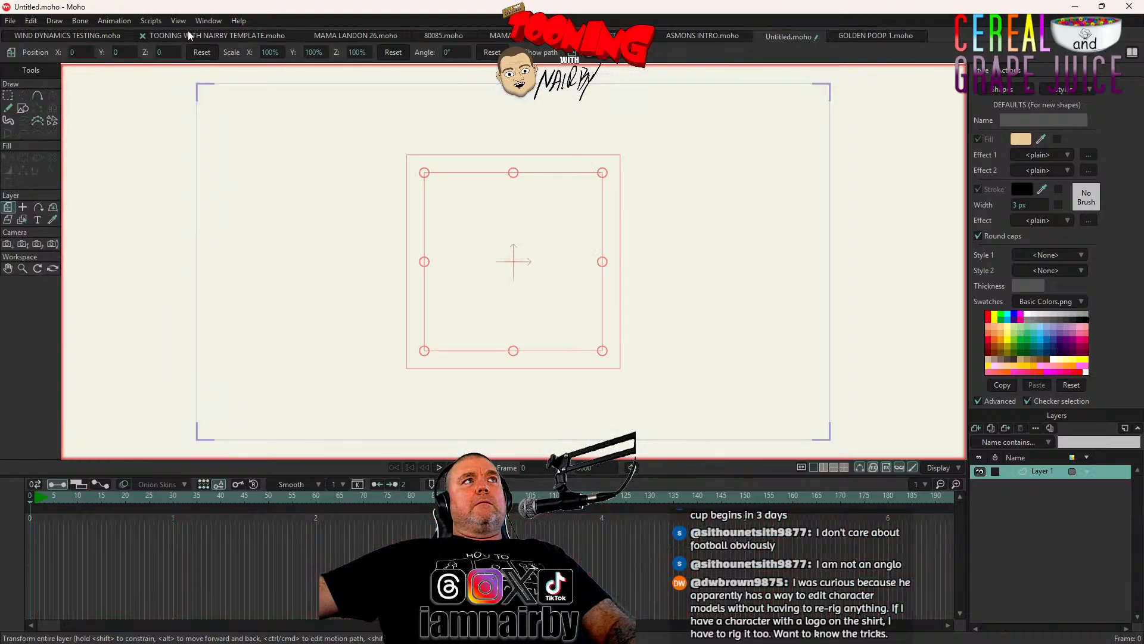
click(33, 20)
click(60, 146)
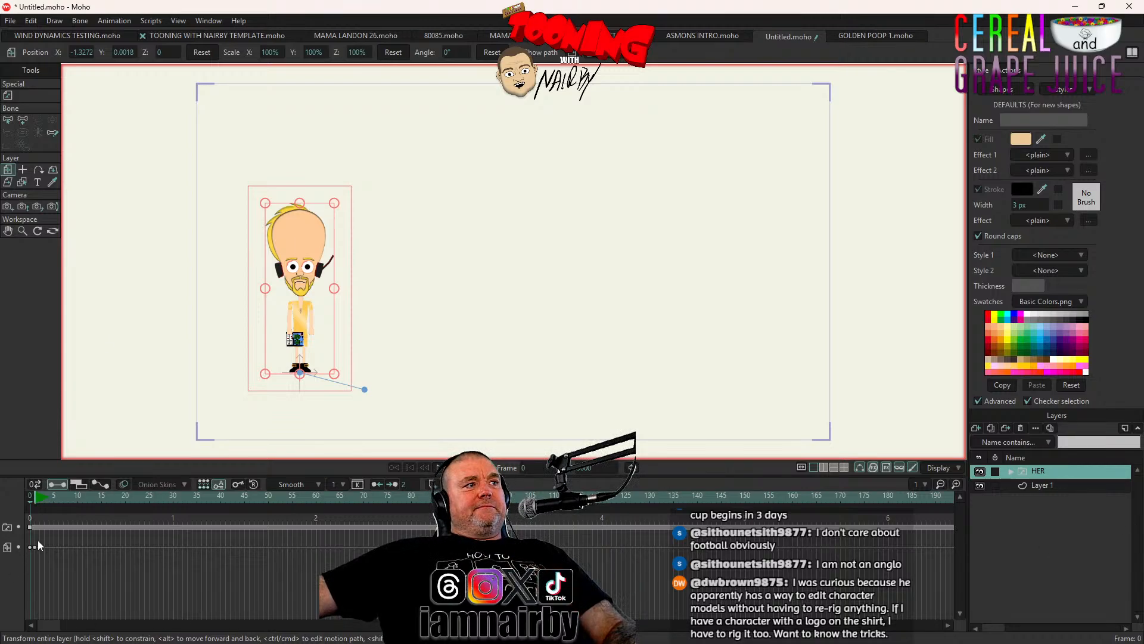
Delete the translation keyframes of the HER layer and expand its layer hierarchy
drag(50, 538, 1, 572)
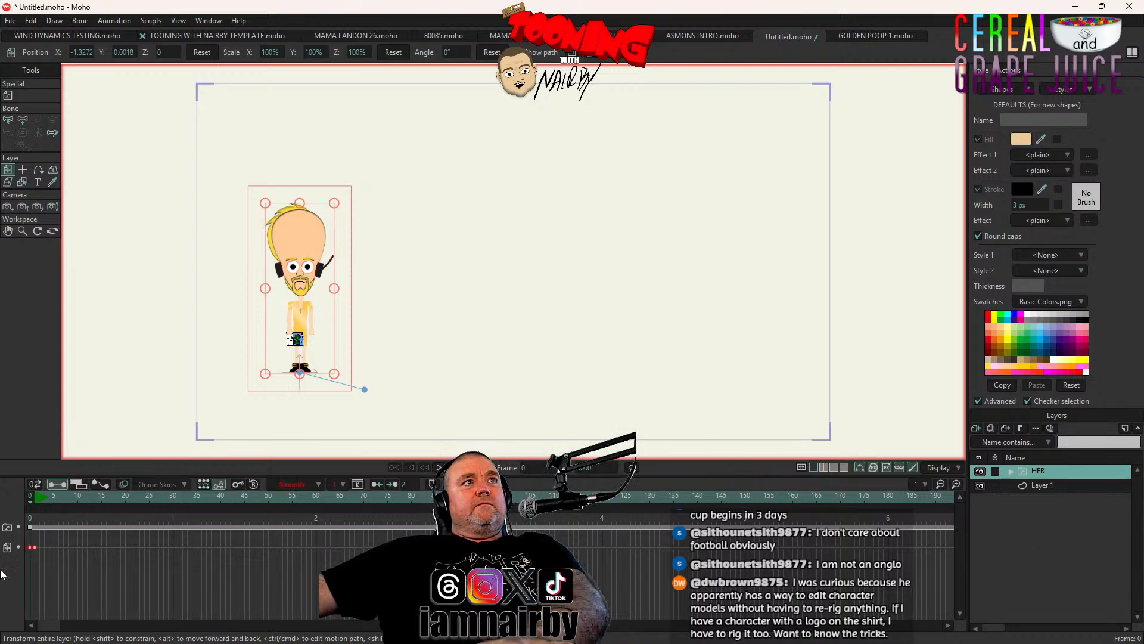
key(Delete)
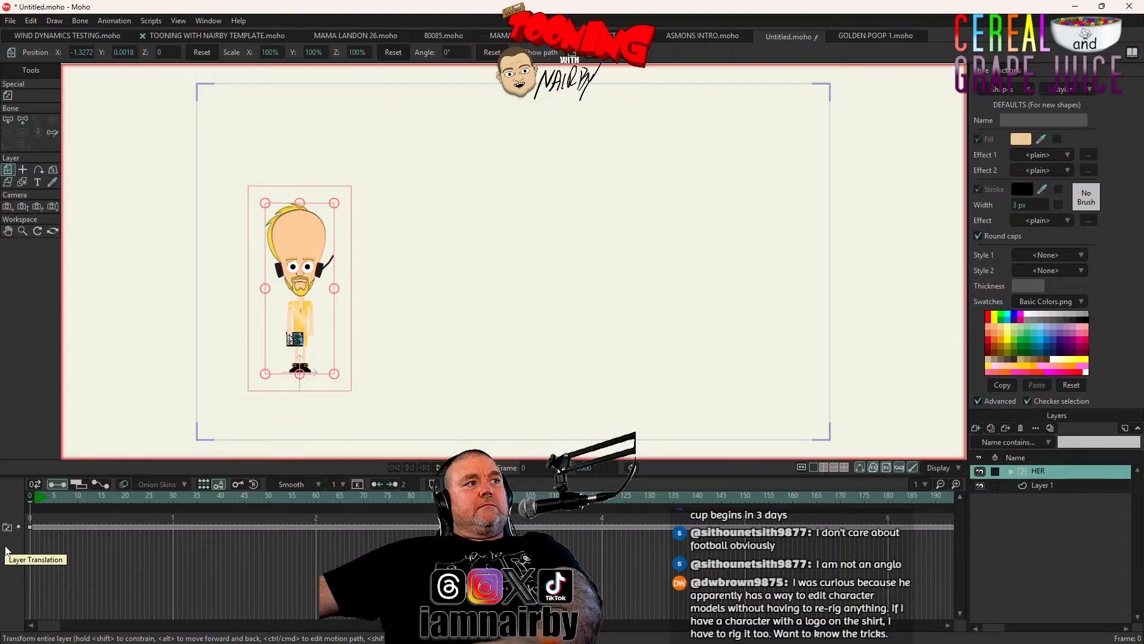
click(1010, 470)
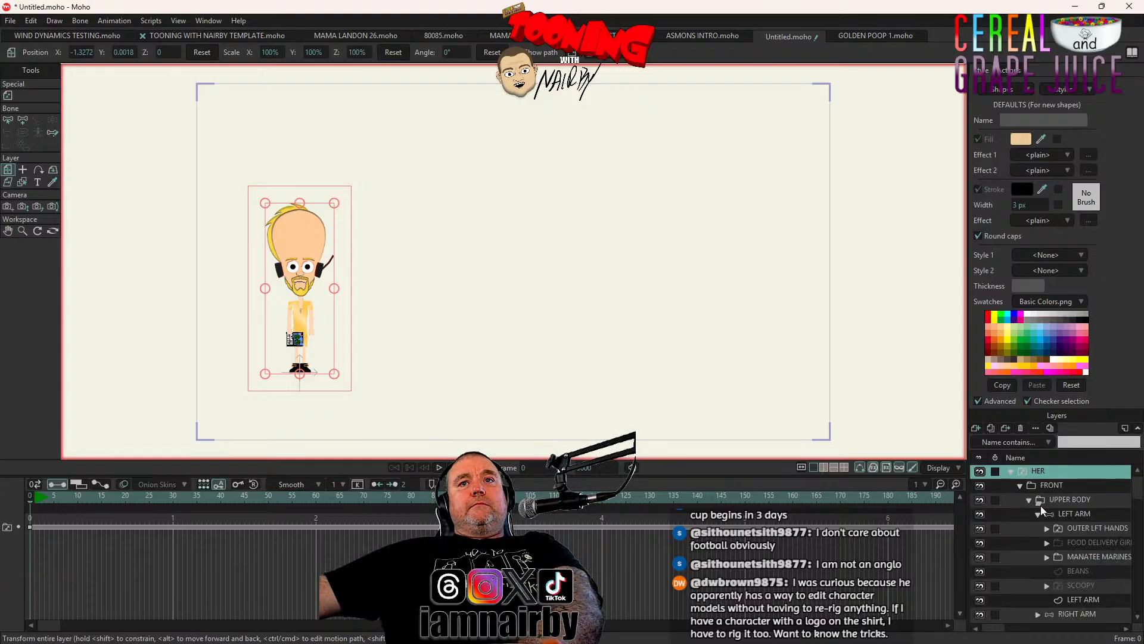
Check the HER rig's nested layers down to OUTER LFT HANDS for leftover keyframes and reset the FRONT layer's position
click(1050, 487)
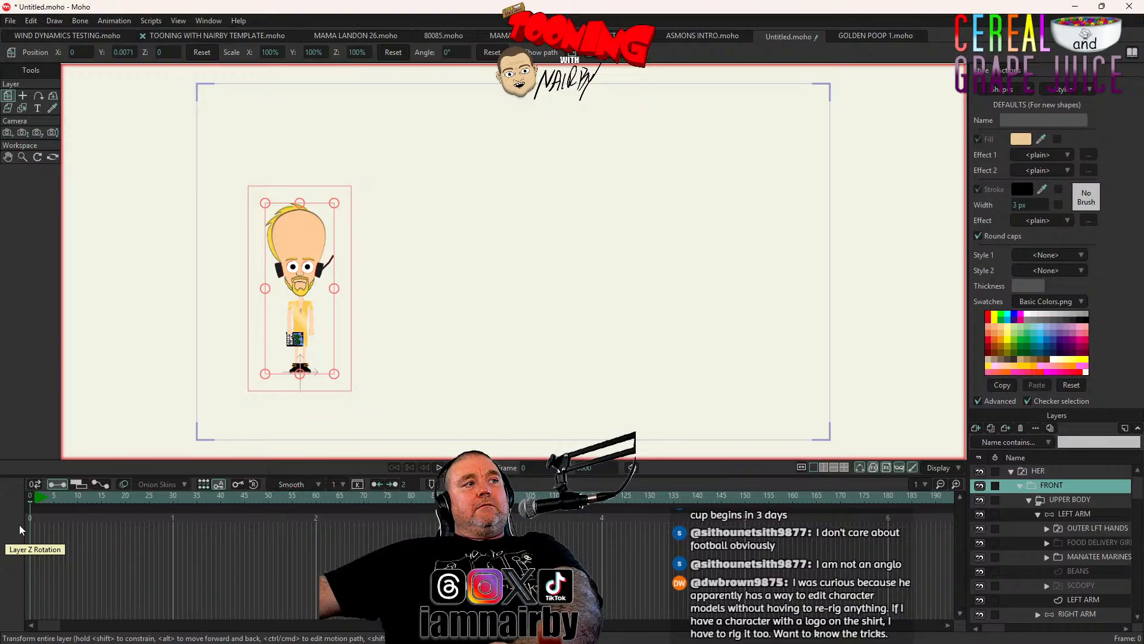
click(1064, 502)
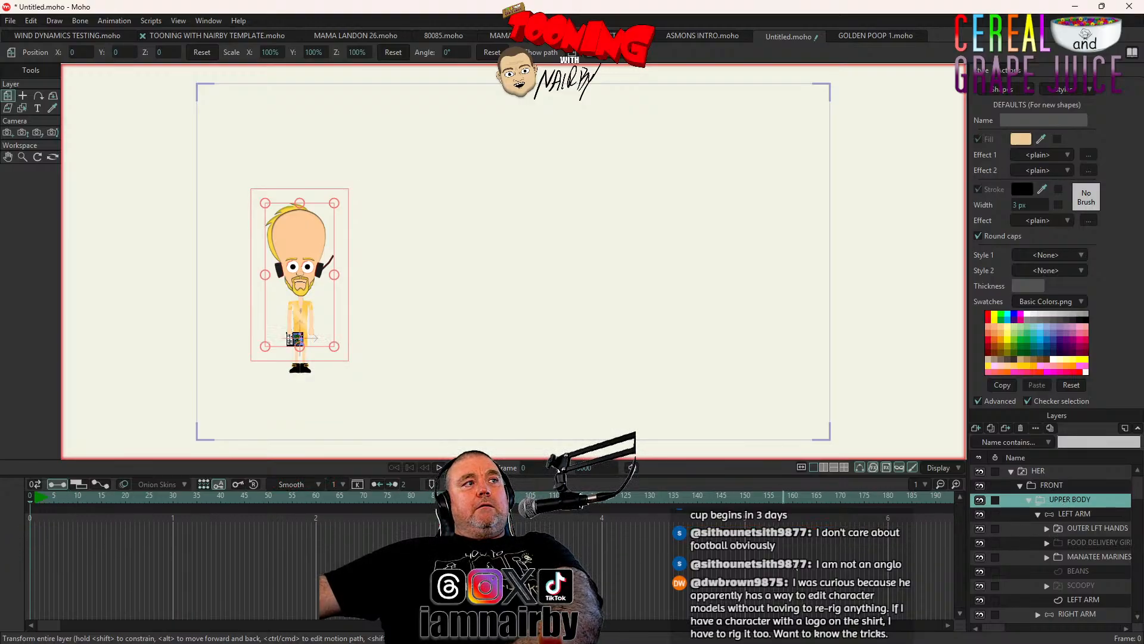
click(1074, 513)
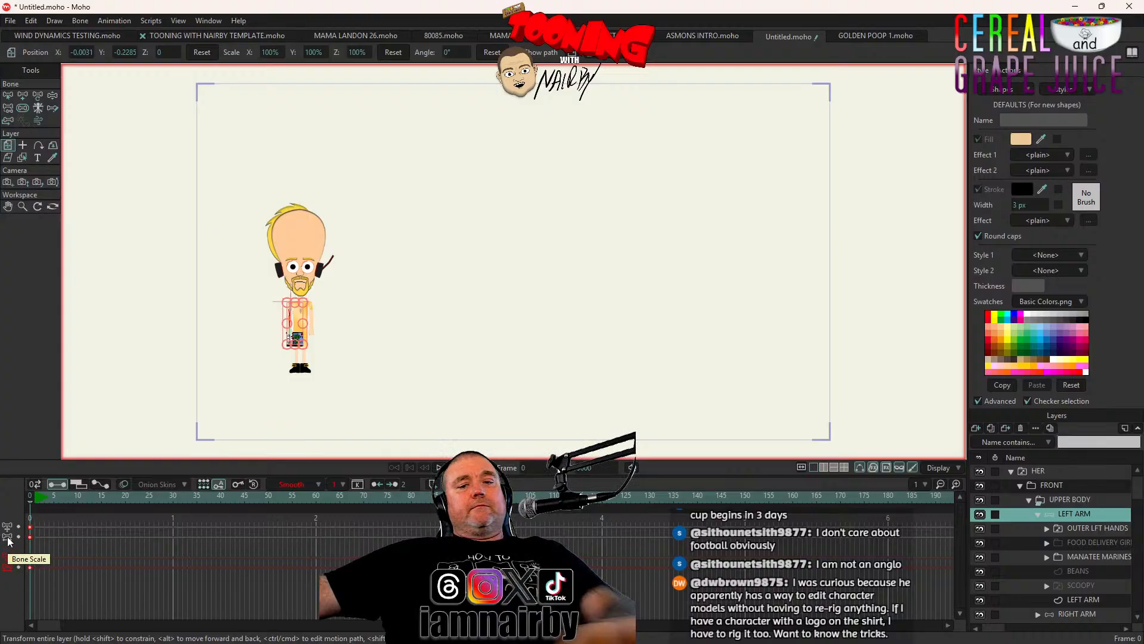
click(1068, 528)
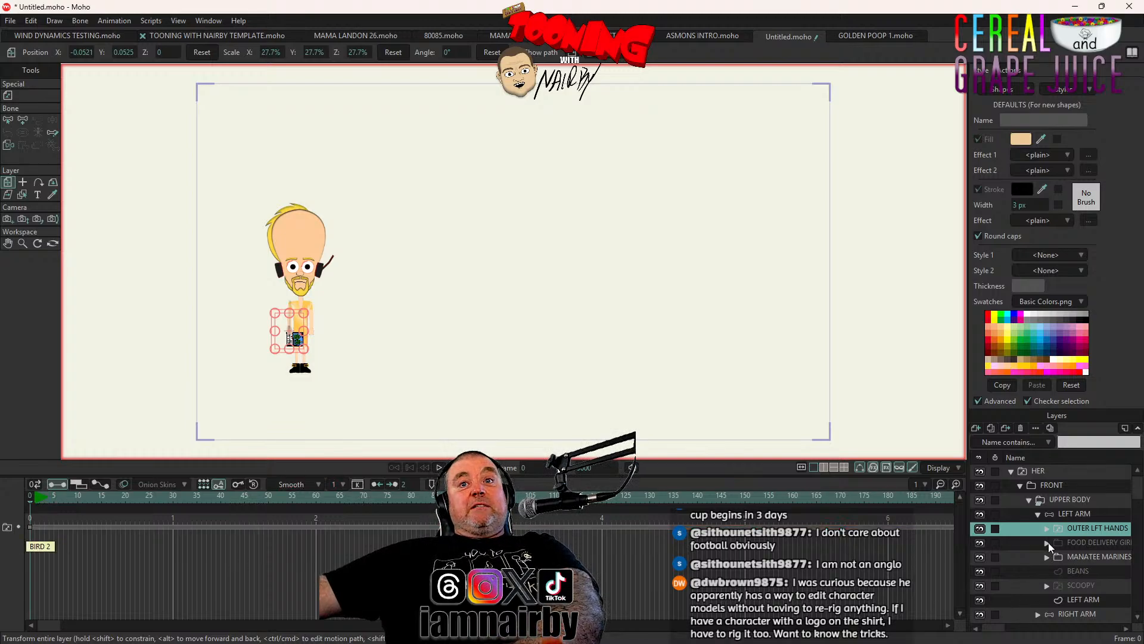
scroll(1030, 582, down, 2)
scroll(1066, 546, up, 2)
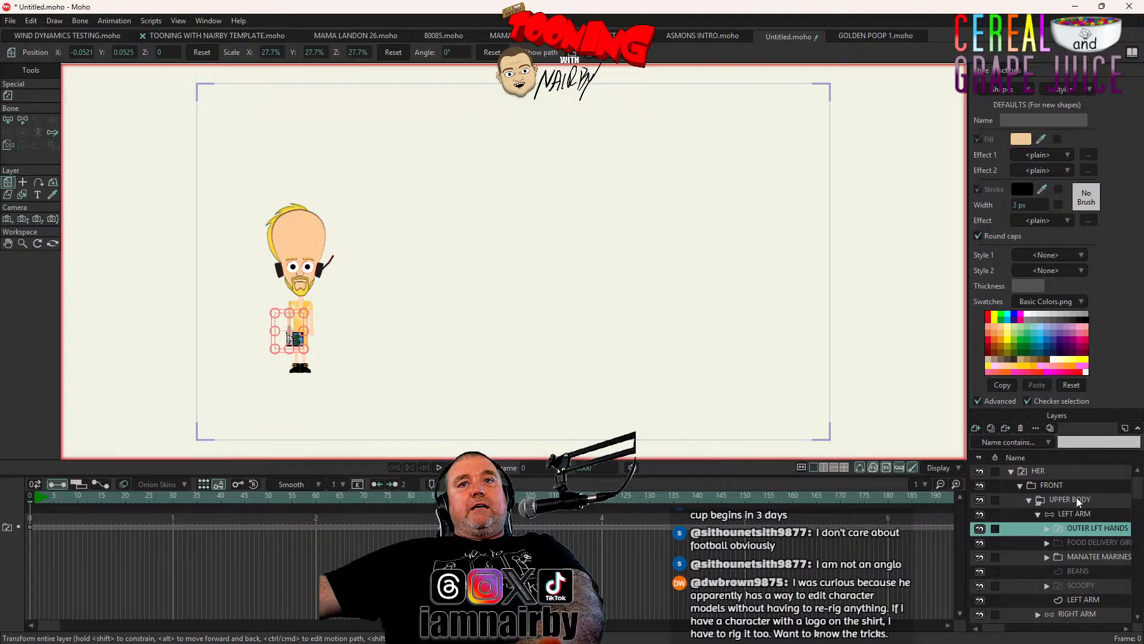
click(1065, 485)
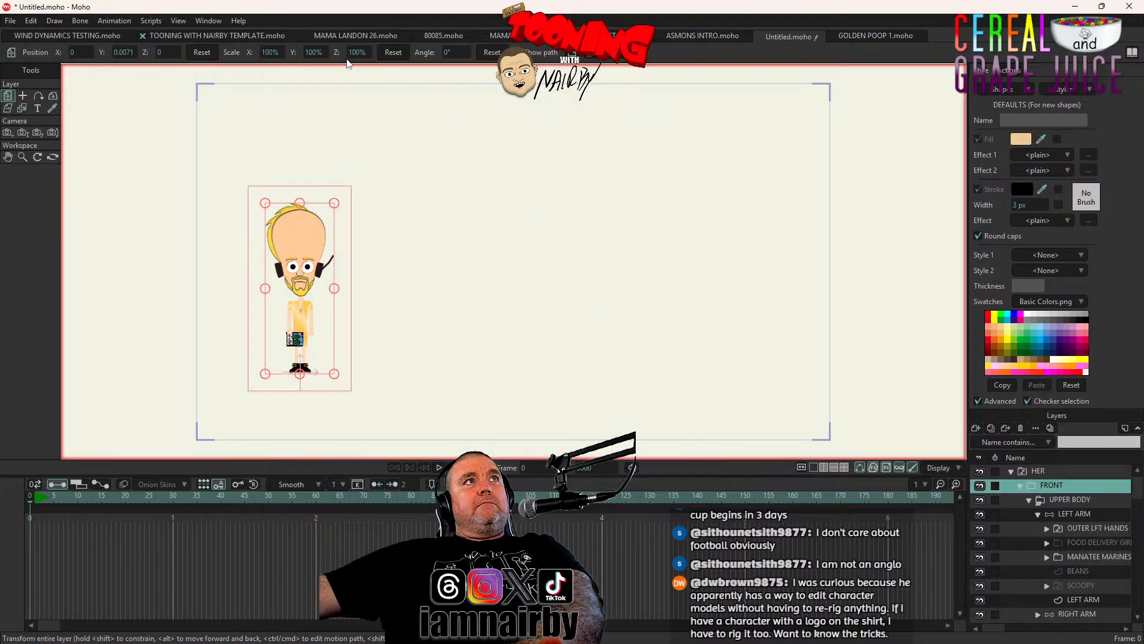
click(202, 52)
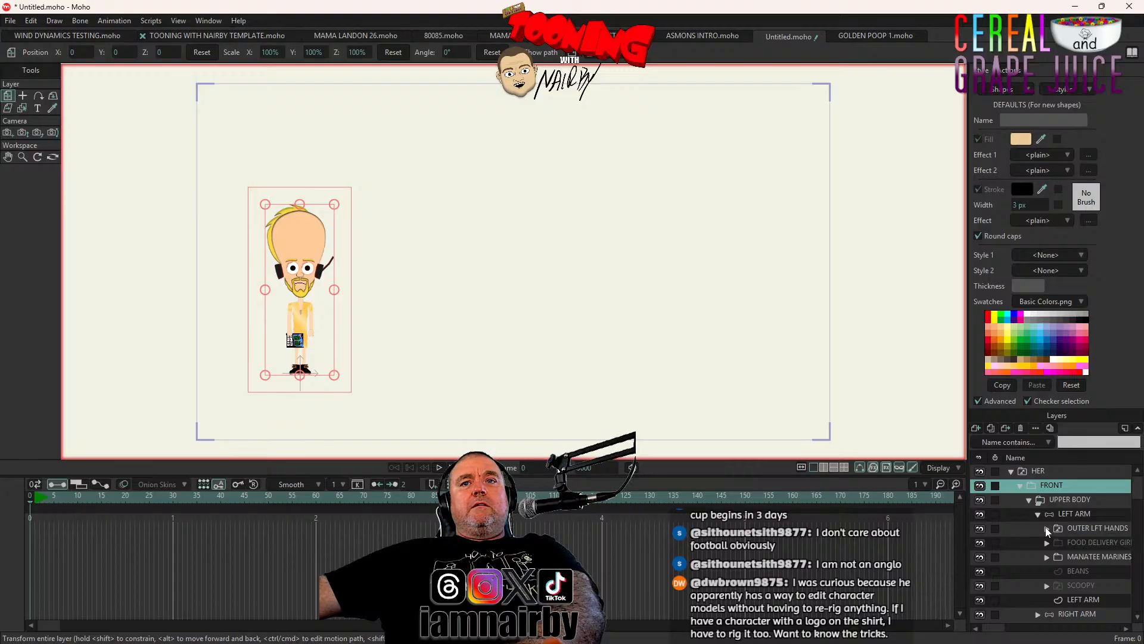
Select the TORSO layer and hide the MANATEE MARINES layer inside the left arm
scroll(1047, 531, down, 2)
click(1072, 585)
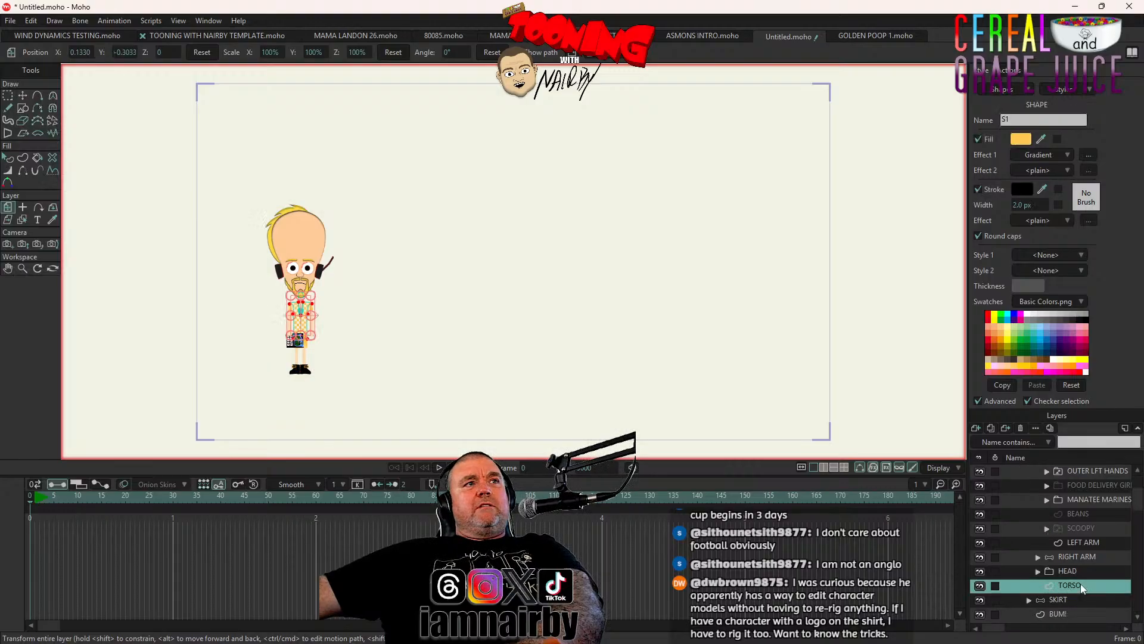
scroll(353, 314, up, 5)
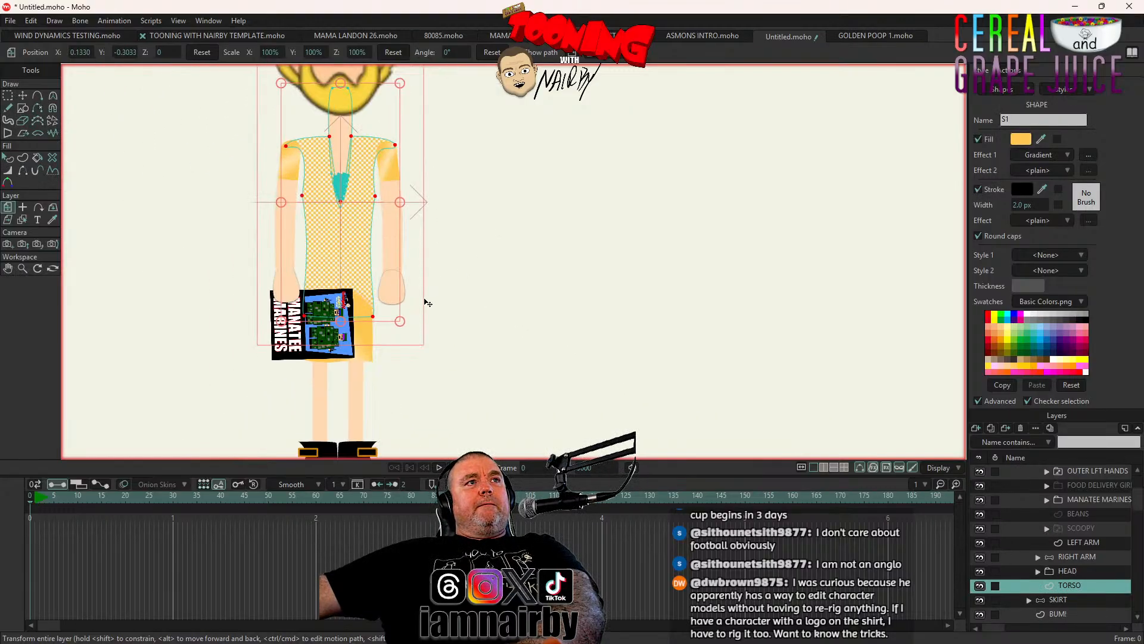
click(979, 499)
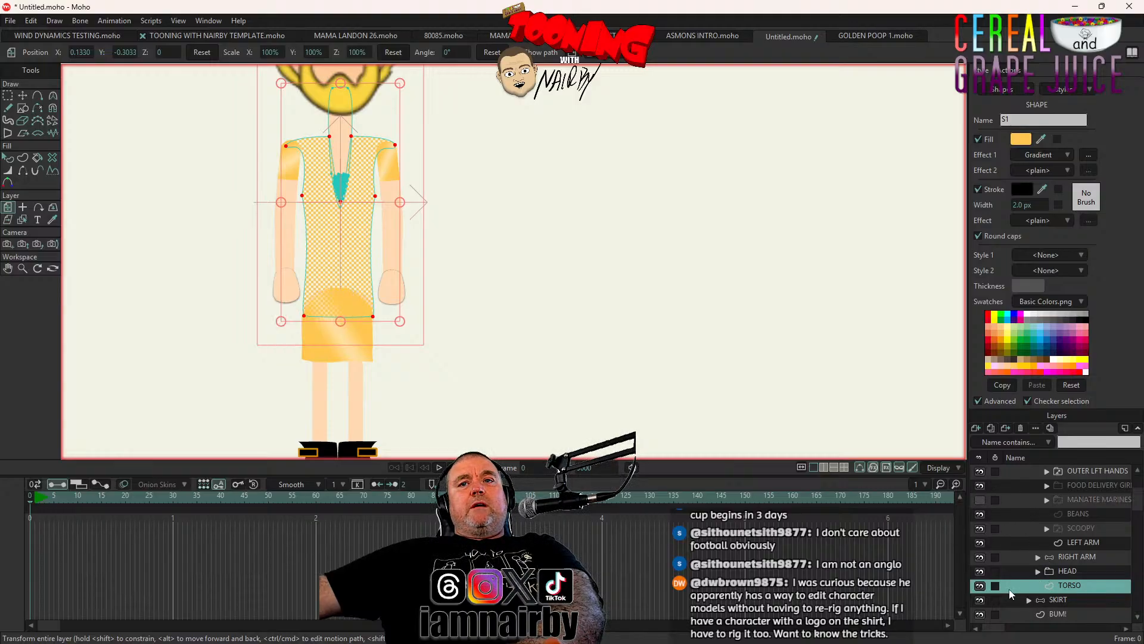
Toggle the SKIRT layer's visibility off and on to check which part of the outfit it holds
scroll(1010, 588, down, 3)
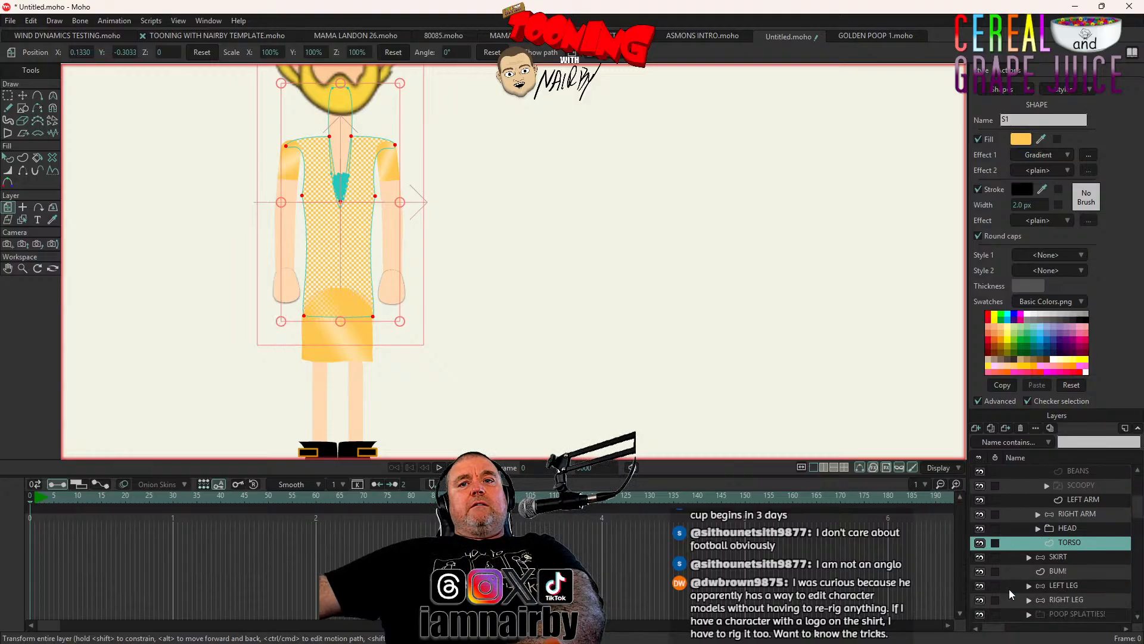
click(979, 557)
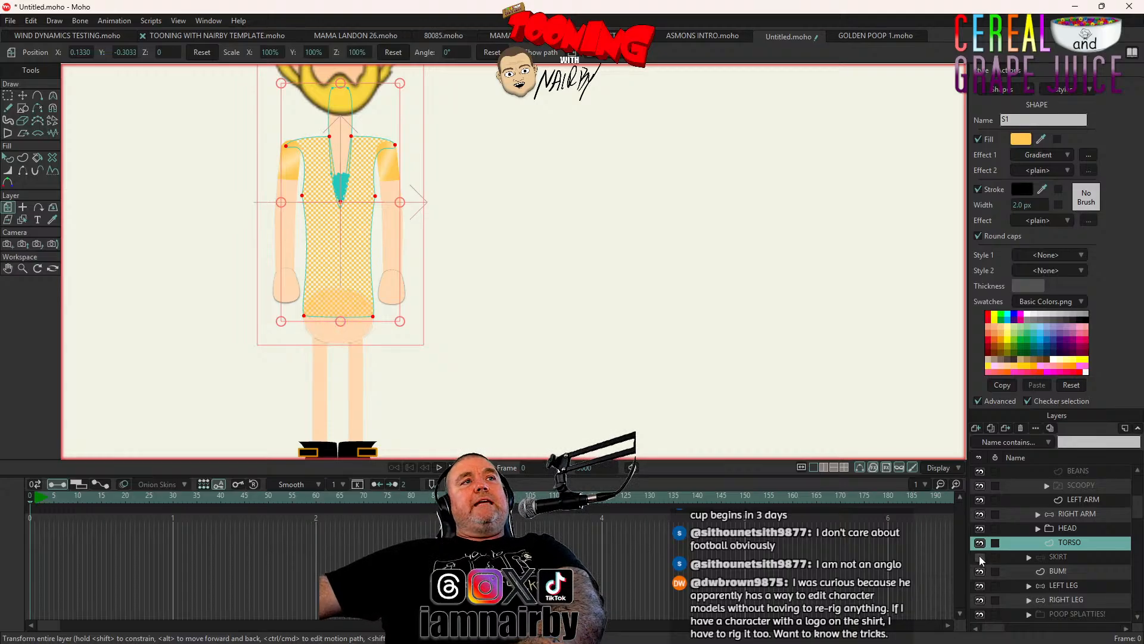
click(980, 557)
click(979, 557)
click(980, 557)
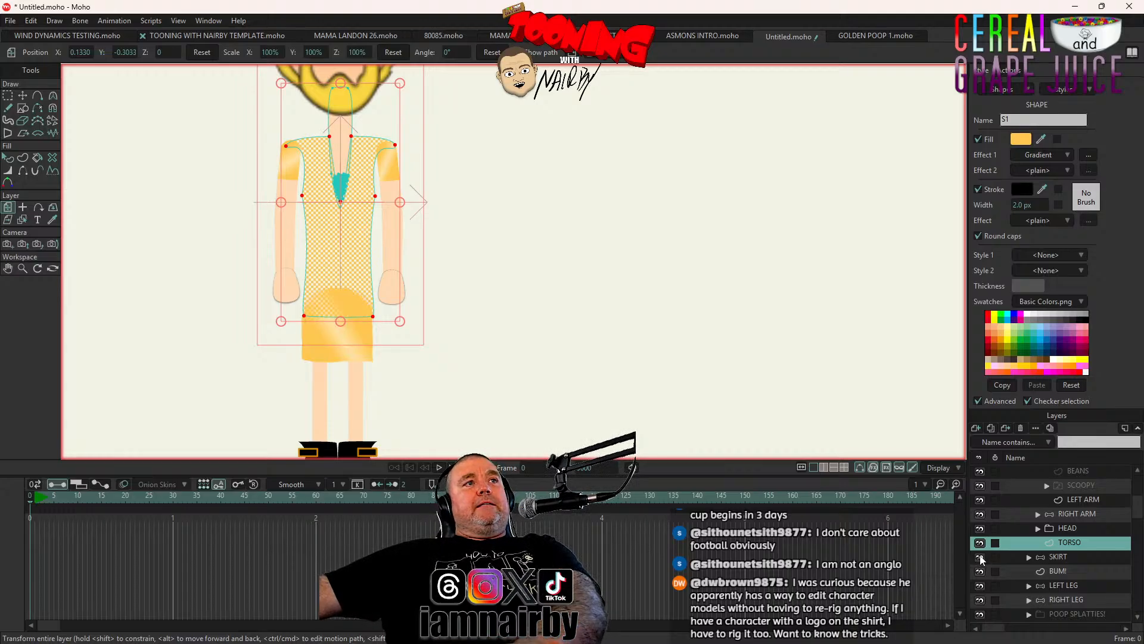
scroll(318, 339, up, 2)
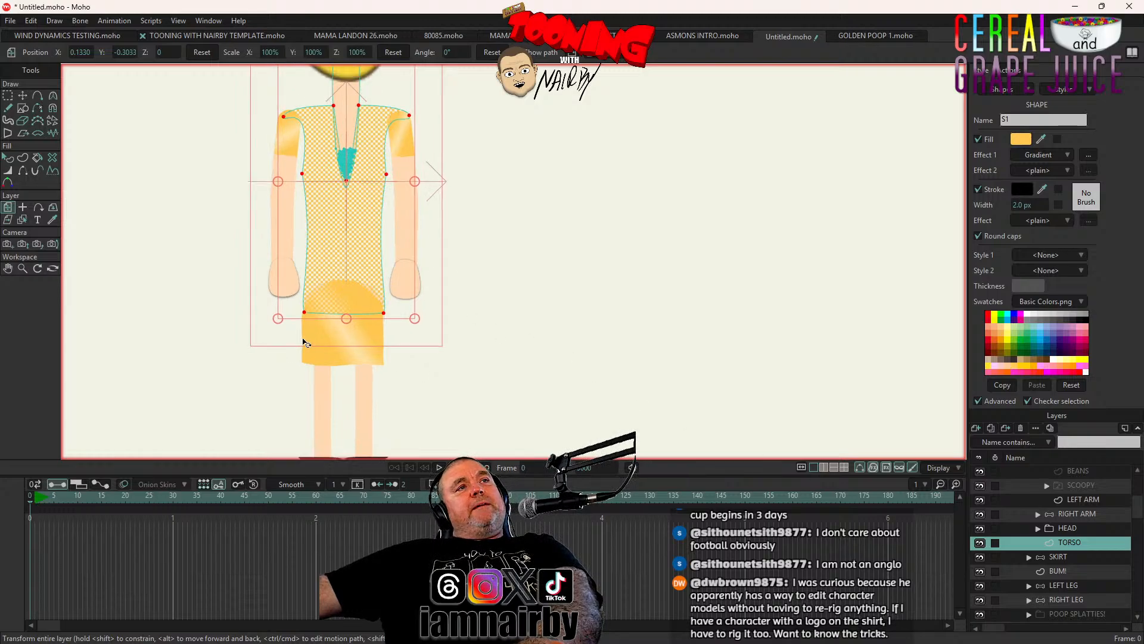
Test the SKIRT layer's left bone chain with Manipulate Bones to see how the skirt deforms
click(1066, 555)
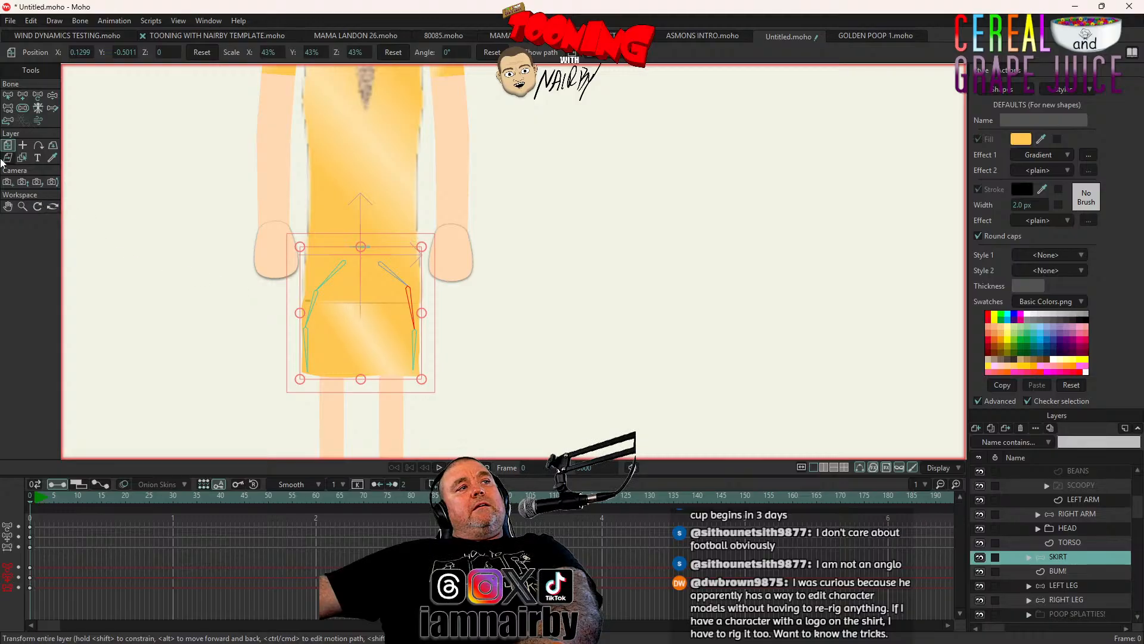
click(52, 95)
drag(306, 351, 203, 108)
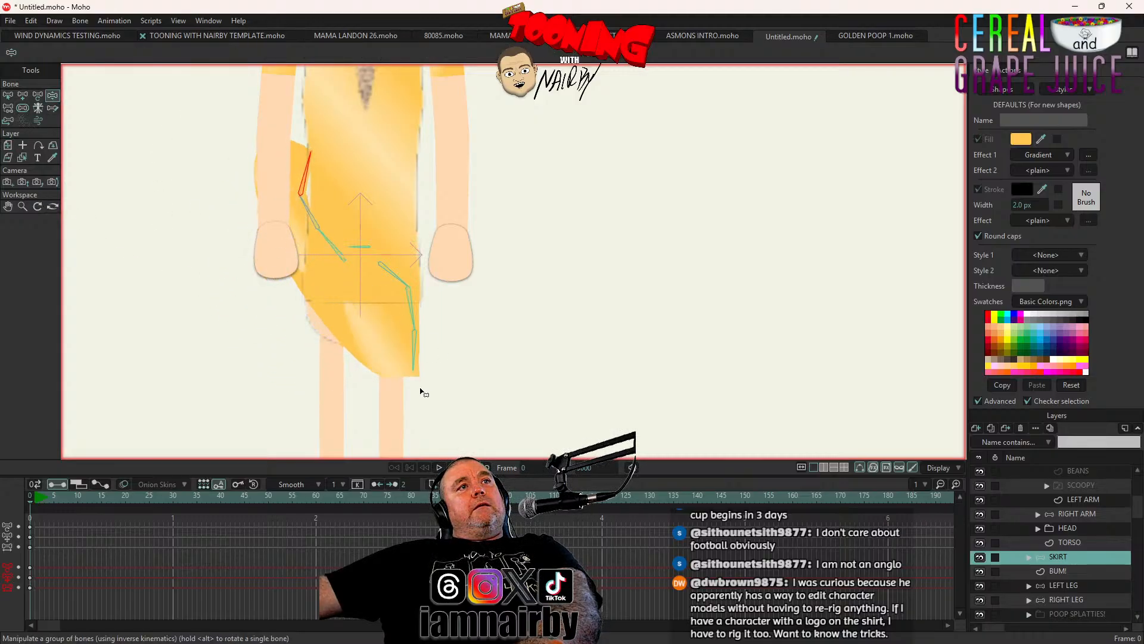
drag(422, 391, 596, 387)
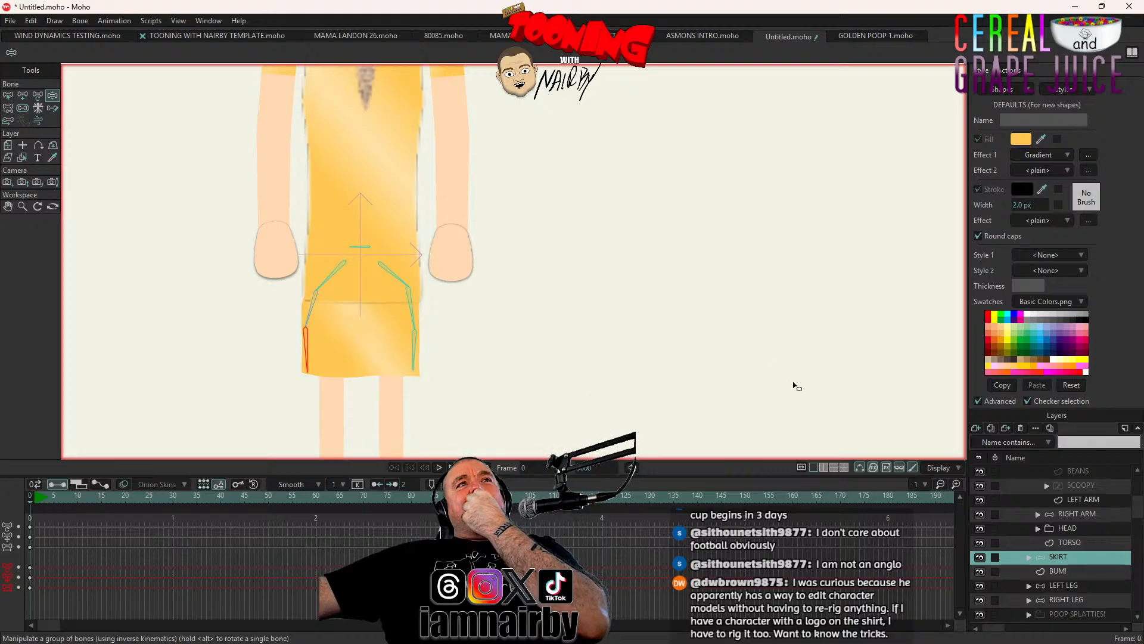
scroll(661, 320, down, 3)
scroll(577, 257, down, 3)
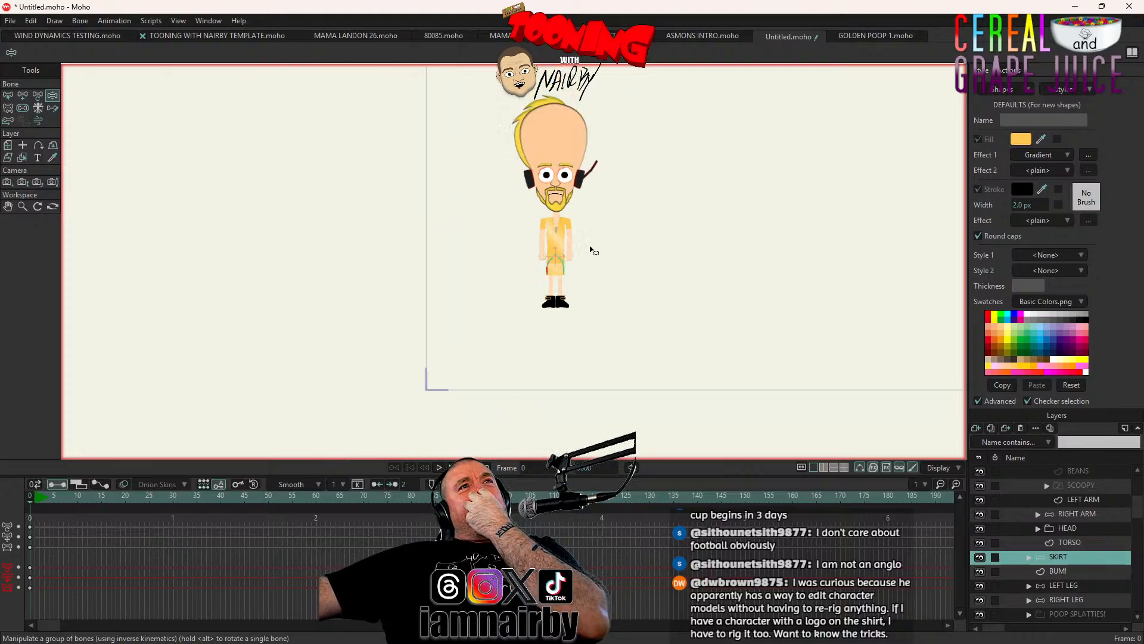
drag(598, 236, 534, 290)
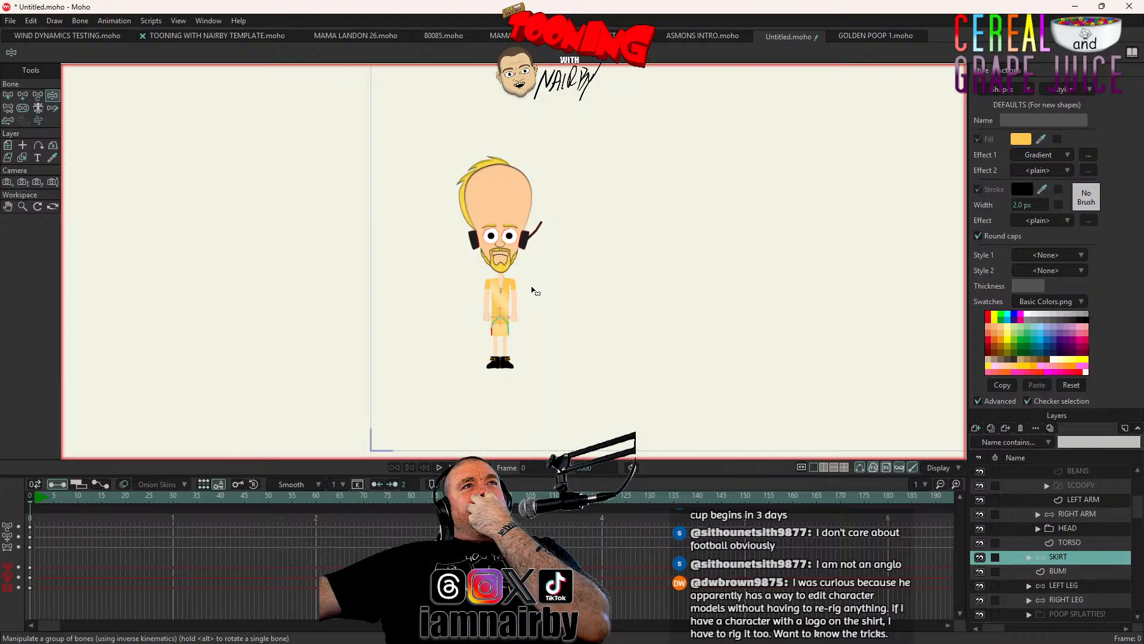
Close the WIND DYNAMICS TESTING project and play back the hair animation in MAMA LANDON HAIR DYNAMICS TEST with HEAD ALL selected
click(67, 36)
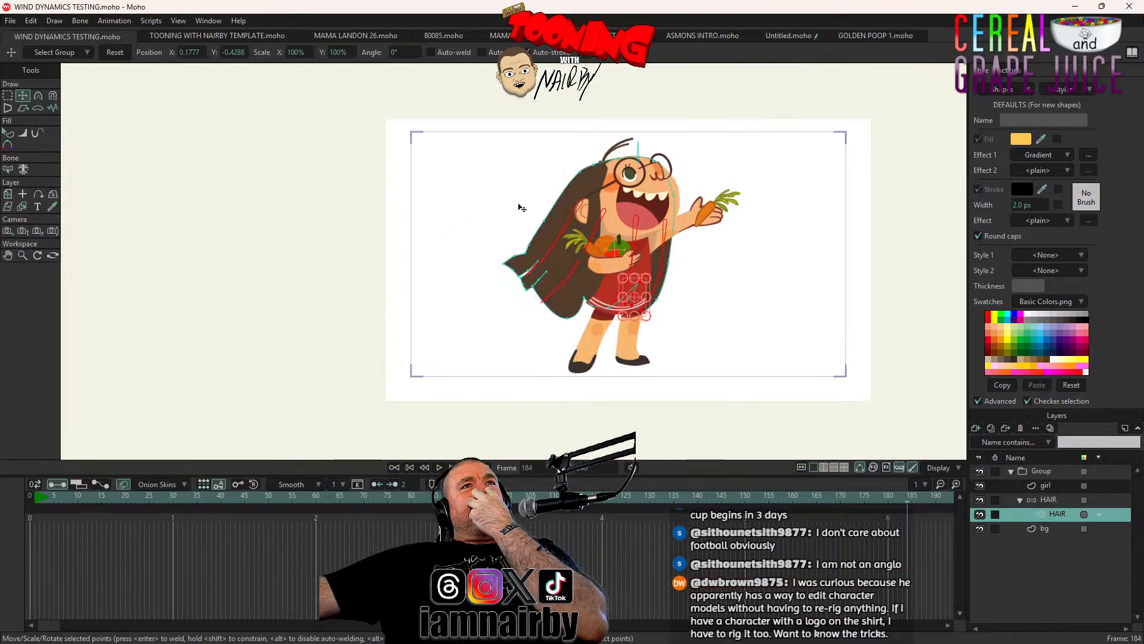
click(7, 37)
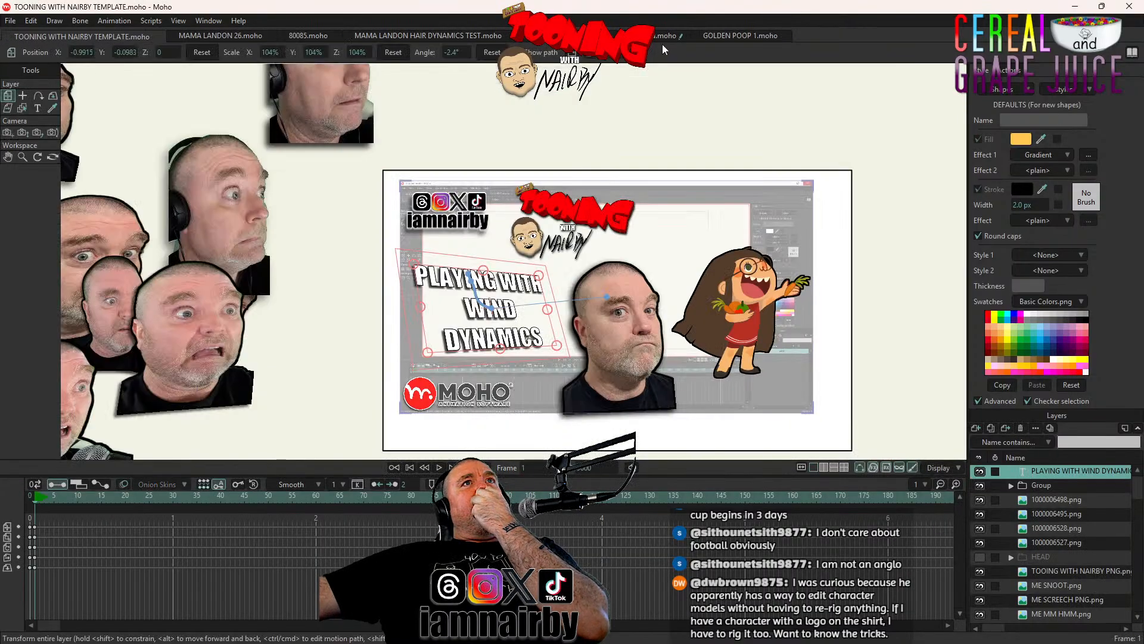
click(396, 37)
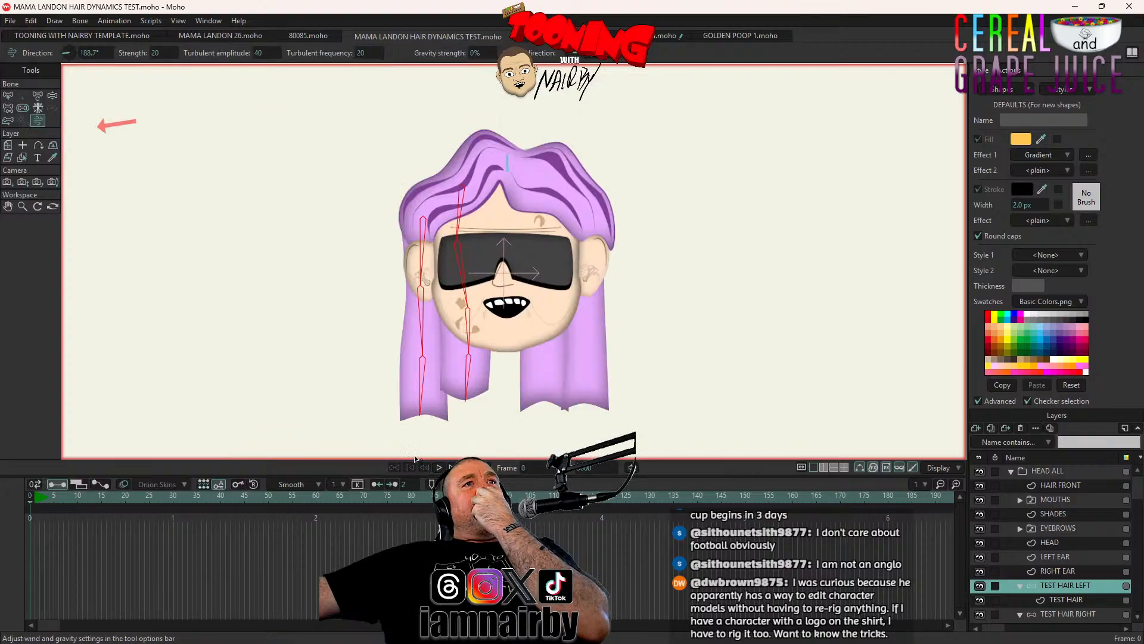
click(439, 467)
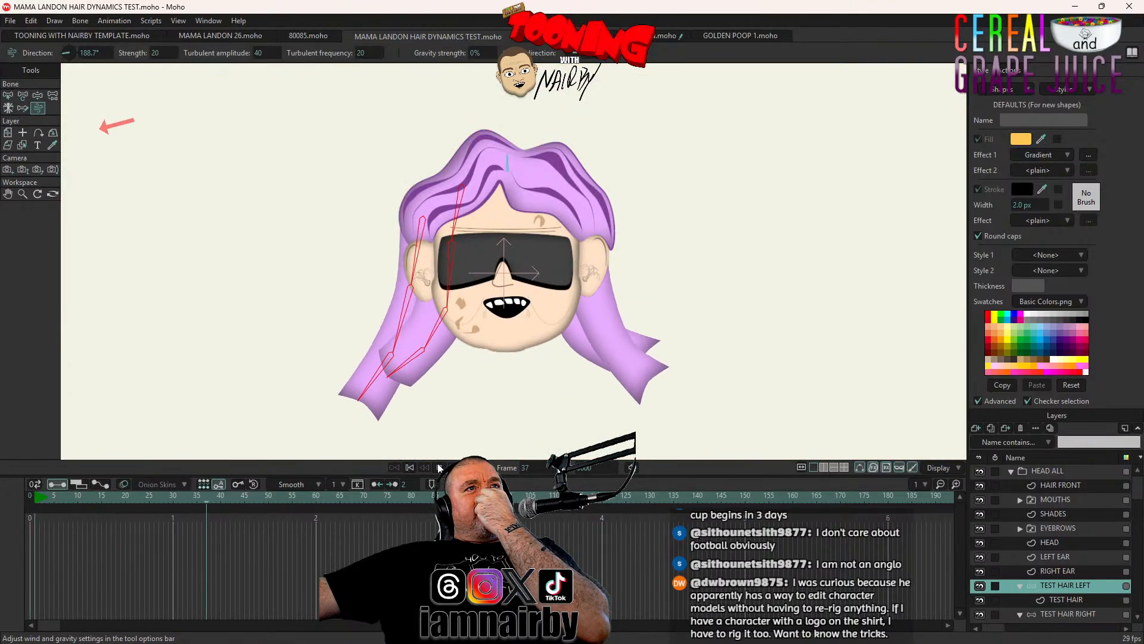
click(1061, 470)
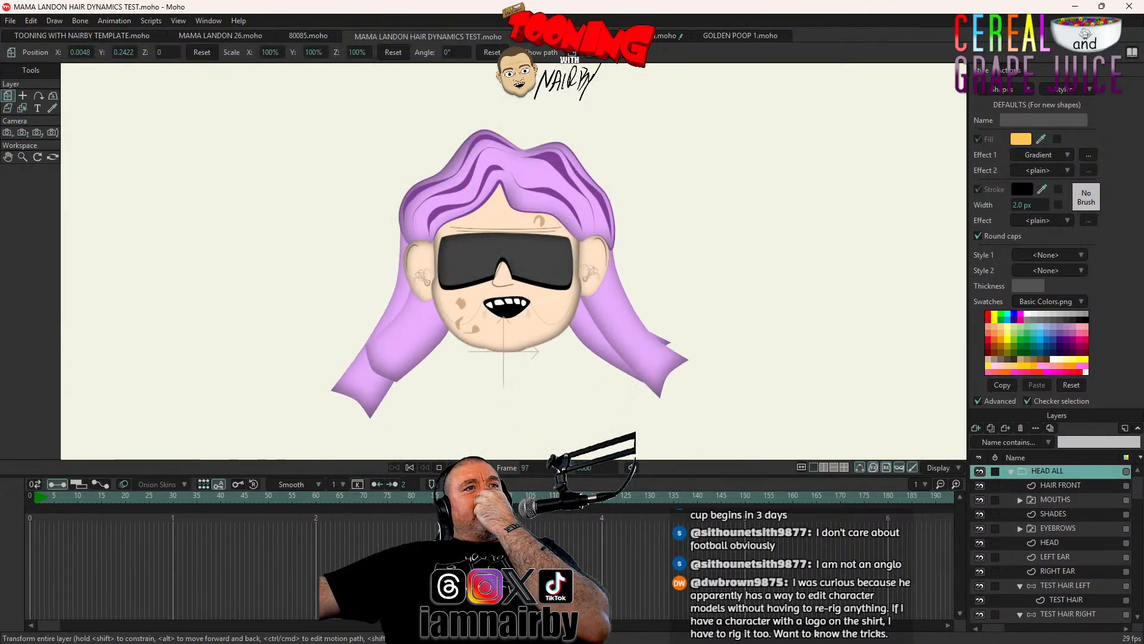
click(440, 467)
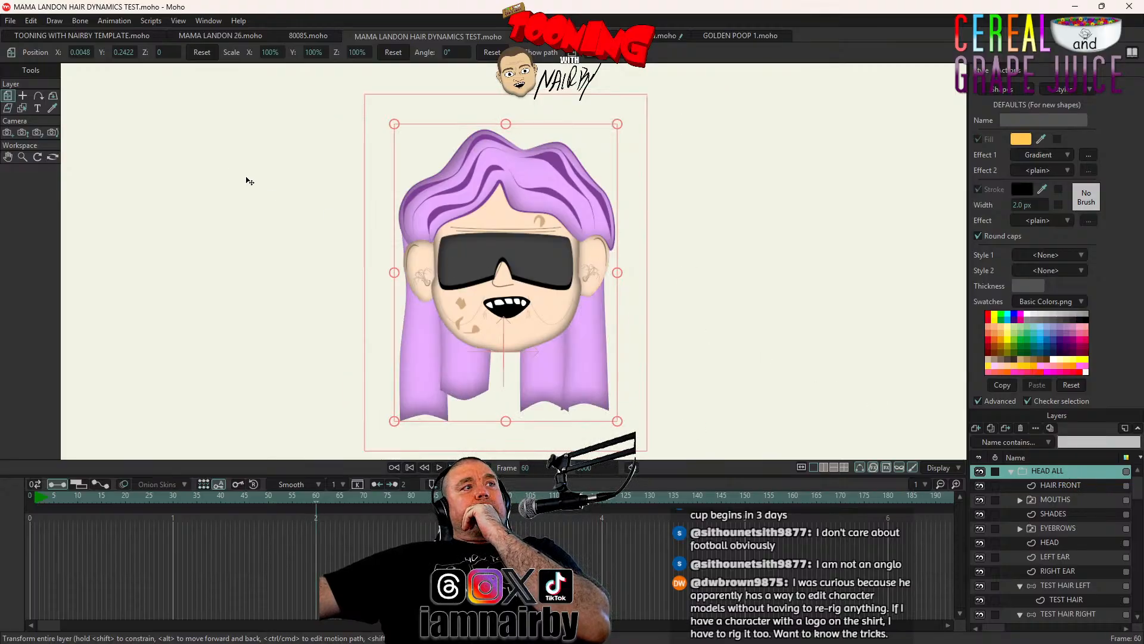
Key the HEAD ALL layer's upright pose at frame 60 and rotate it to -8.2° at frame 66
click(472, 414)
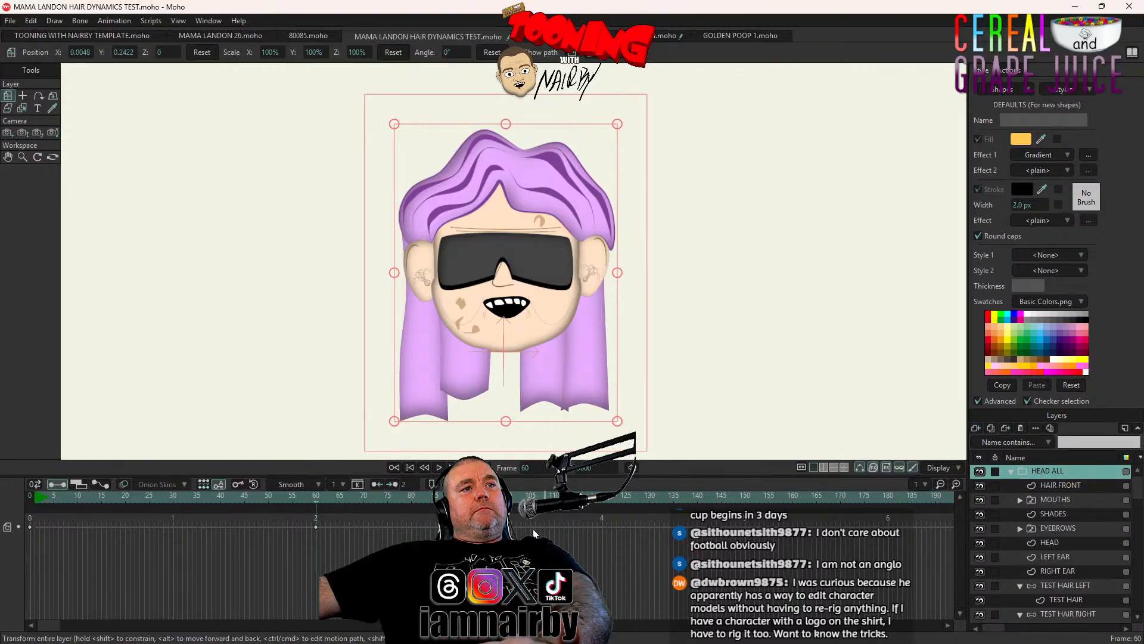
click(344, 496)
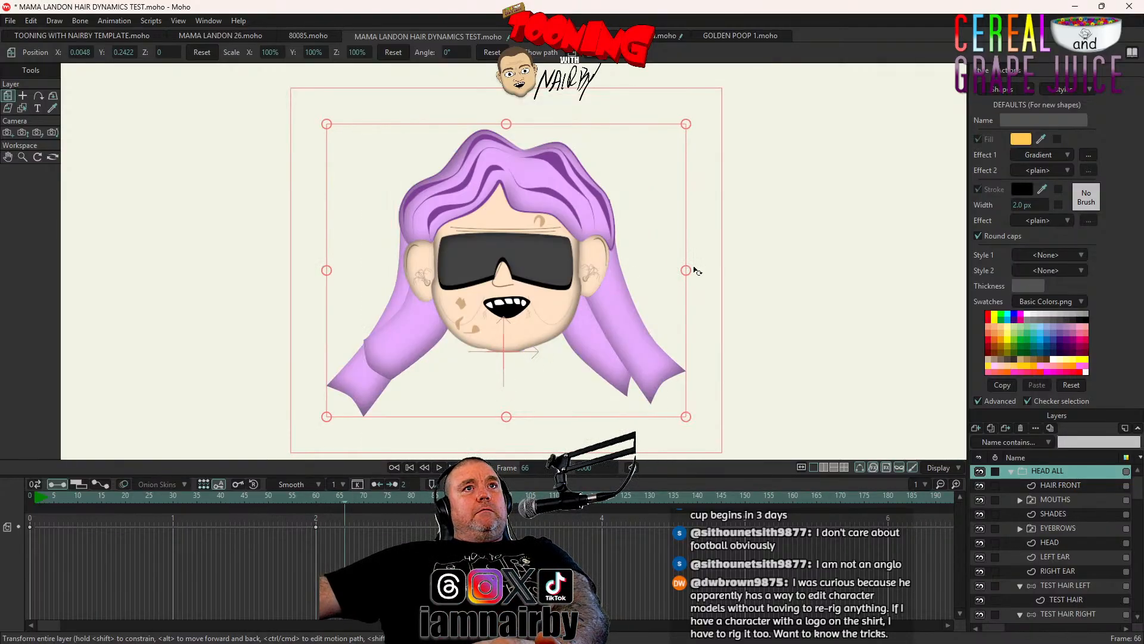
drag(703, 270, 646, 298)
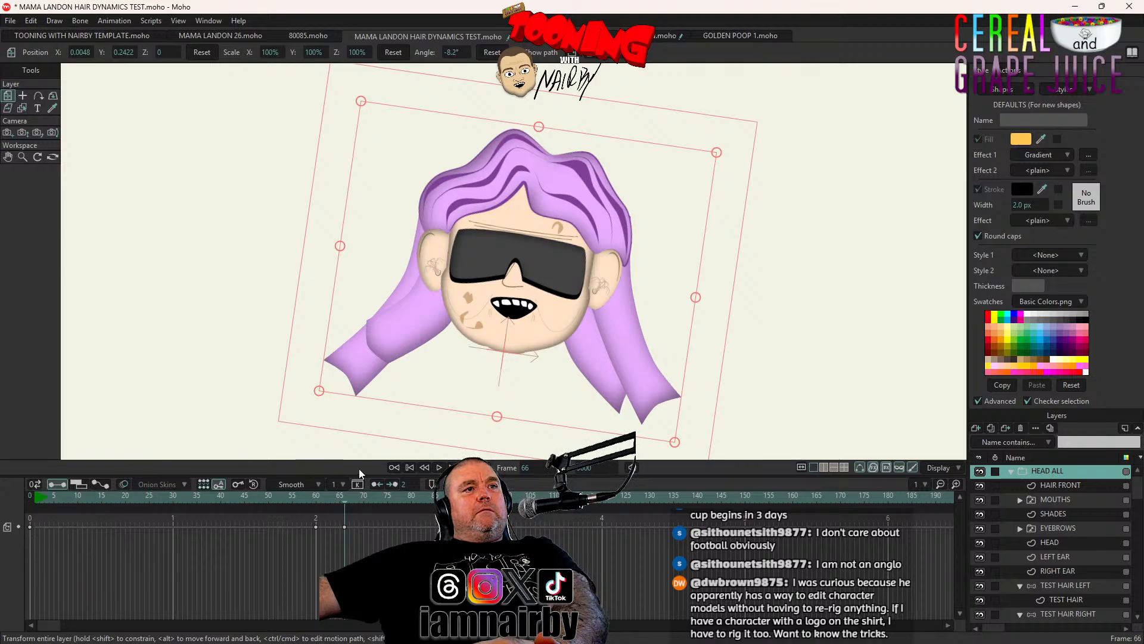
Play the head tilt animation from the start twice to examine how the wind-driven hair reacts, and rewind it
click(409, 467)
click(440, 468)
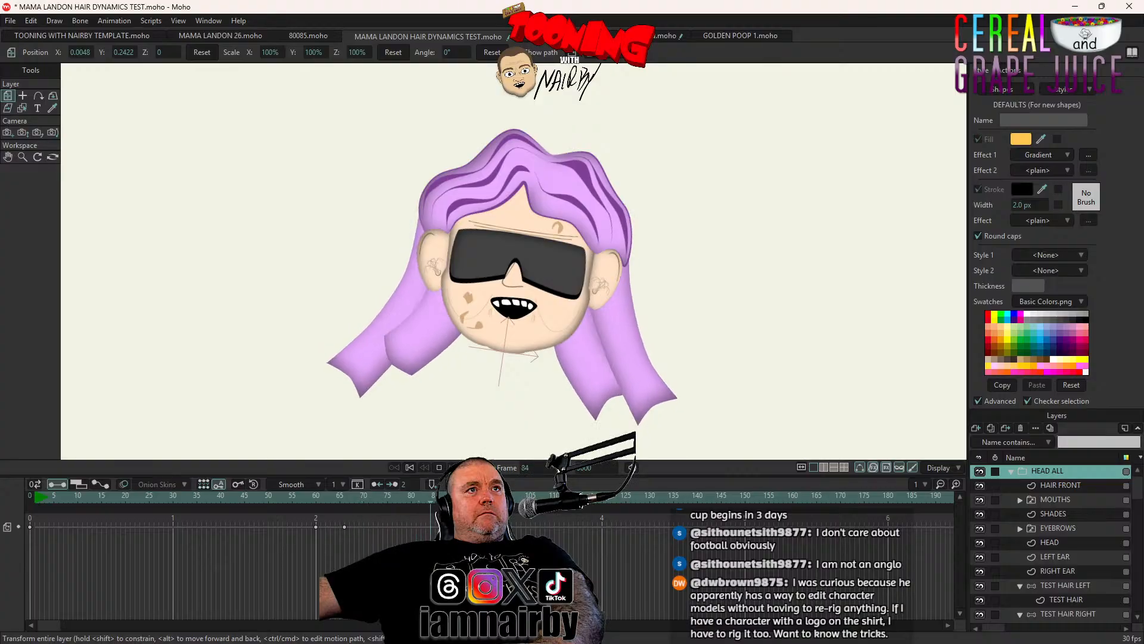
click(439, 467)
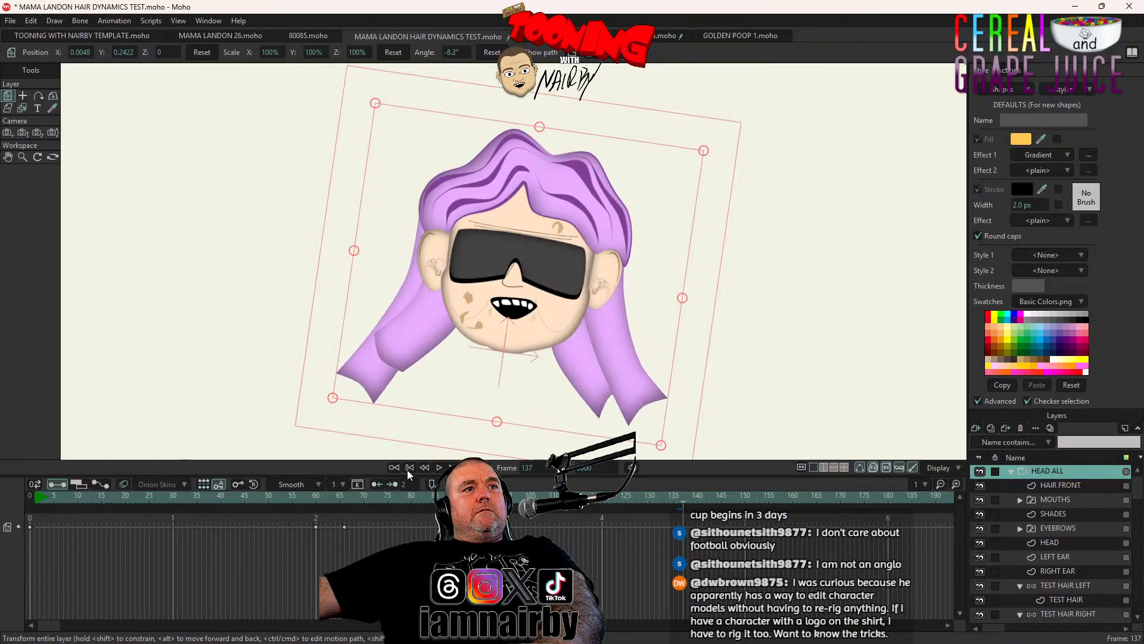
click(410, 467)
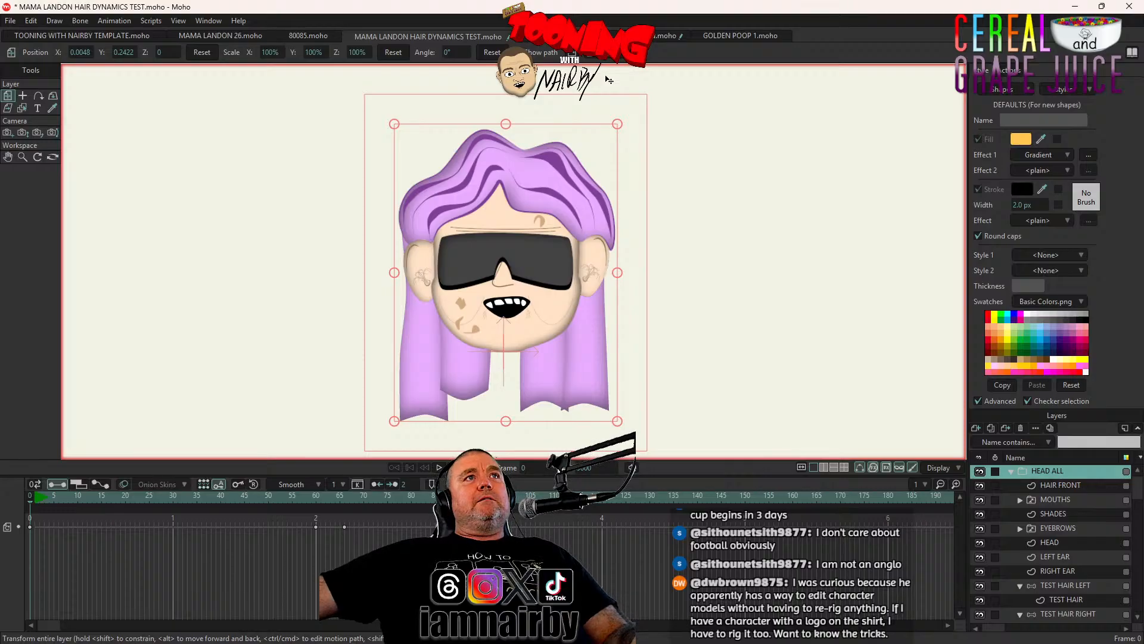
click(440, 467)
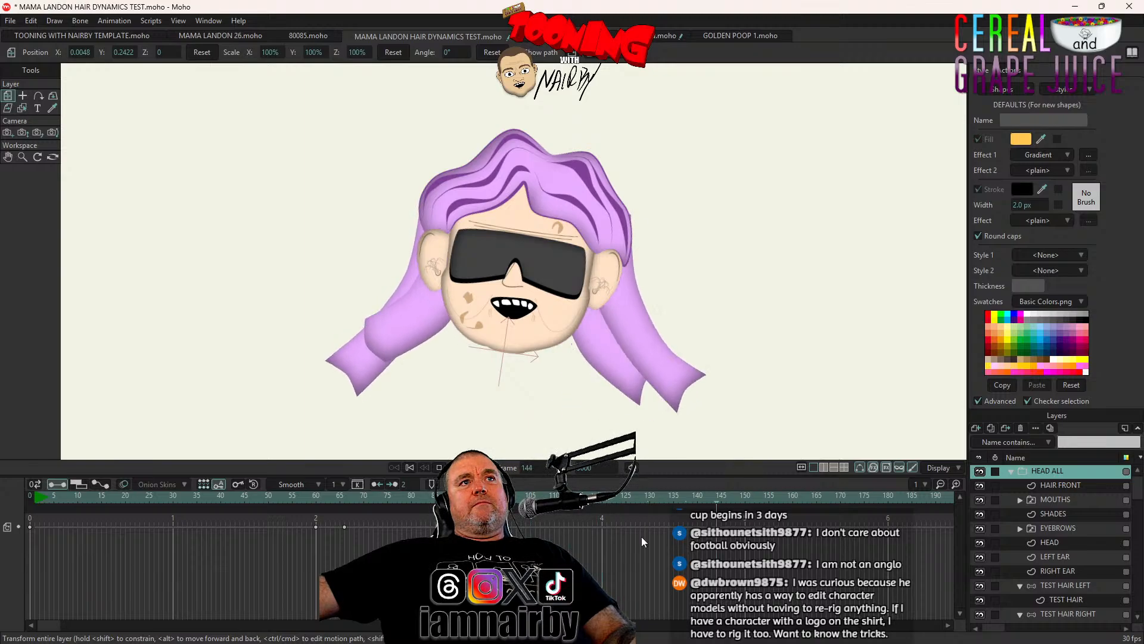
click(410, 467)
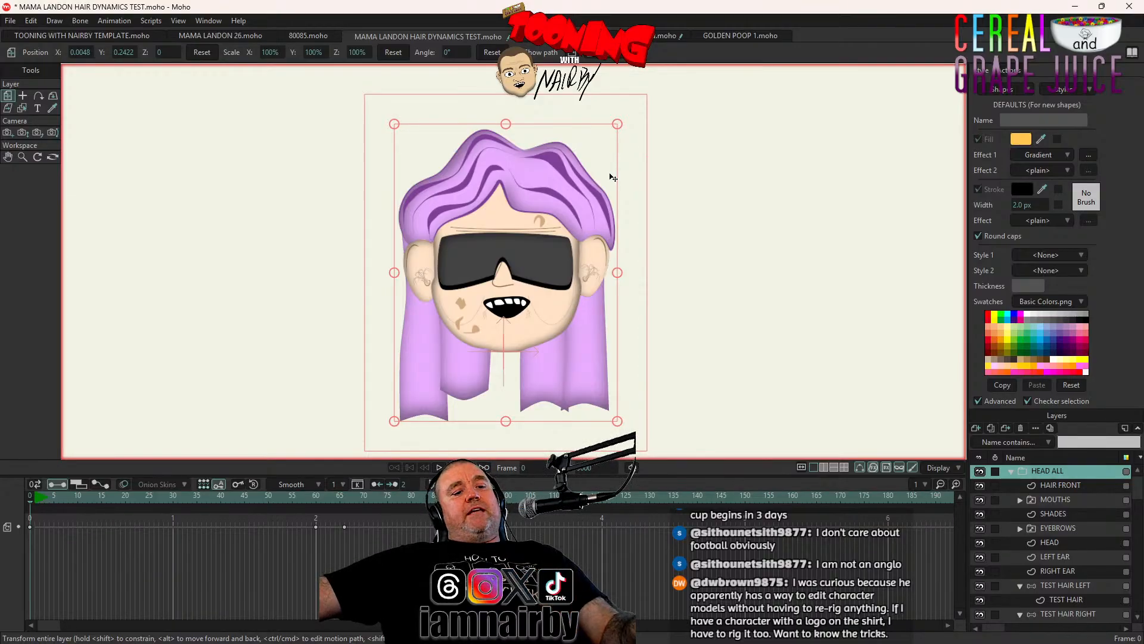
Save the project and read the Wind Dynamics tutorial on preparing hair bones with Bone Dynamics and Wind
key(ctrl+s)
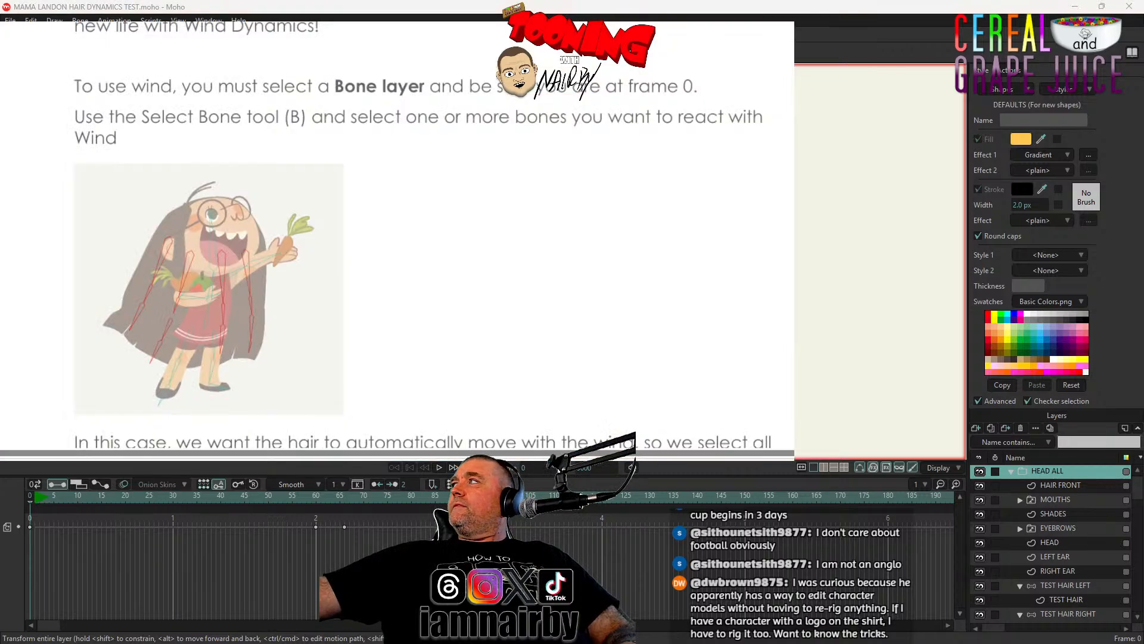
scroll(357, 180, down, 8)
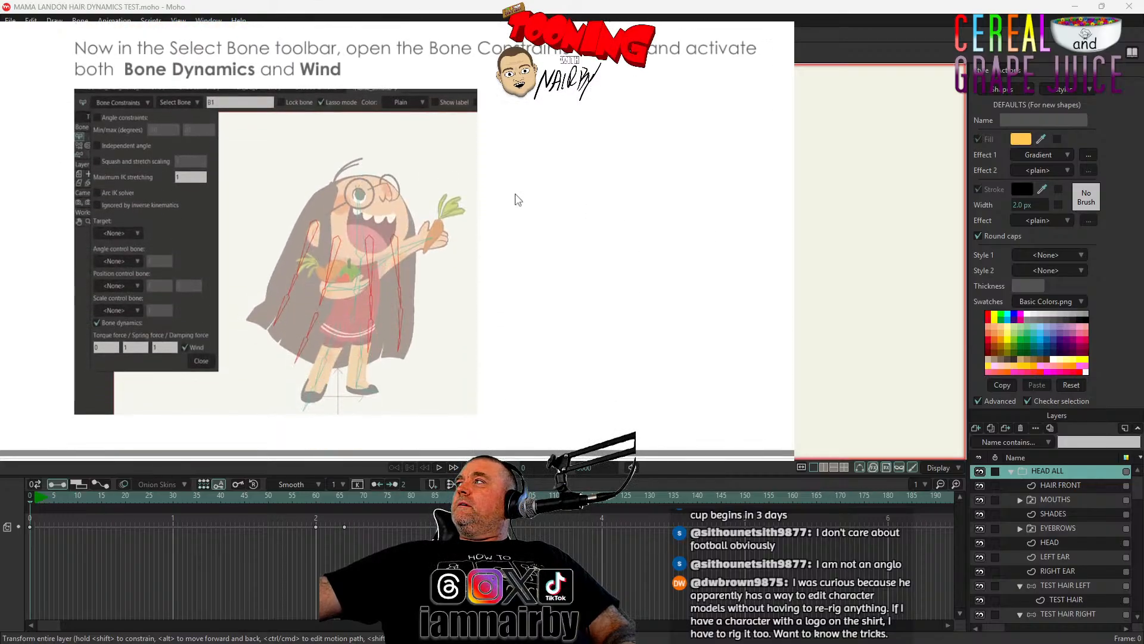
scroll(516, 197, down, 1)
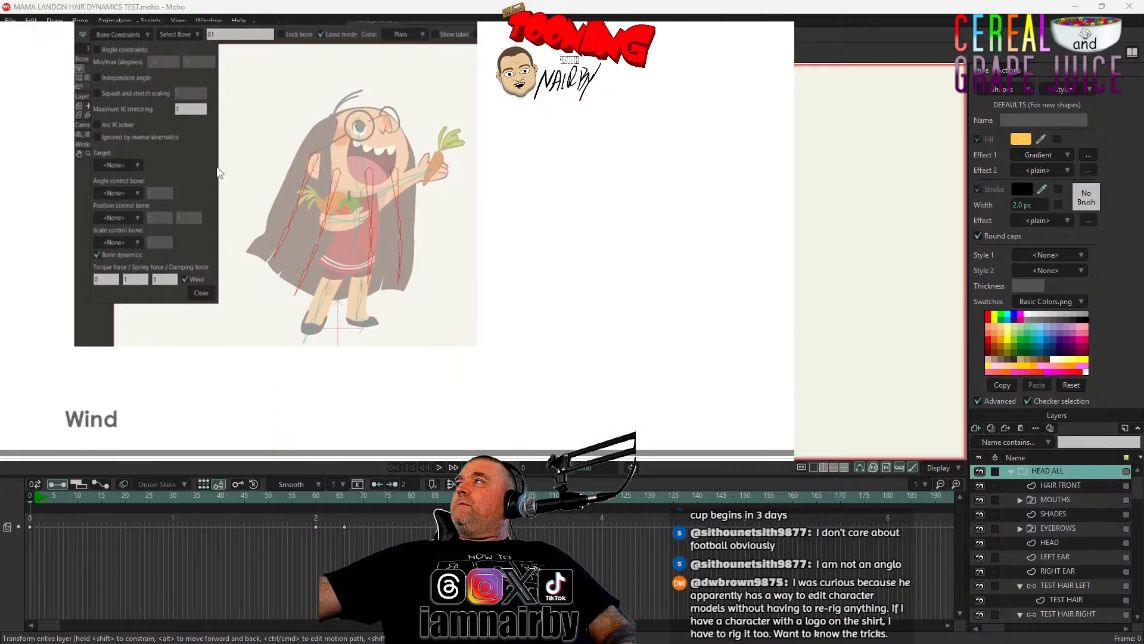
scroll(219, 172, up, 1)
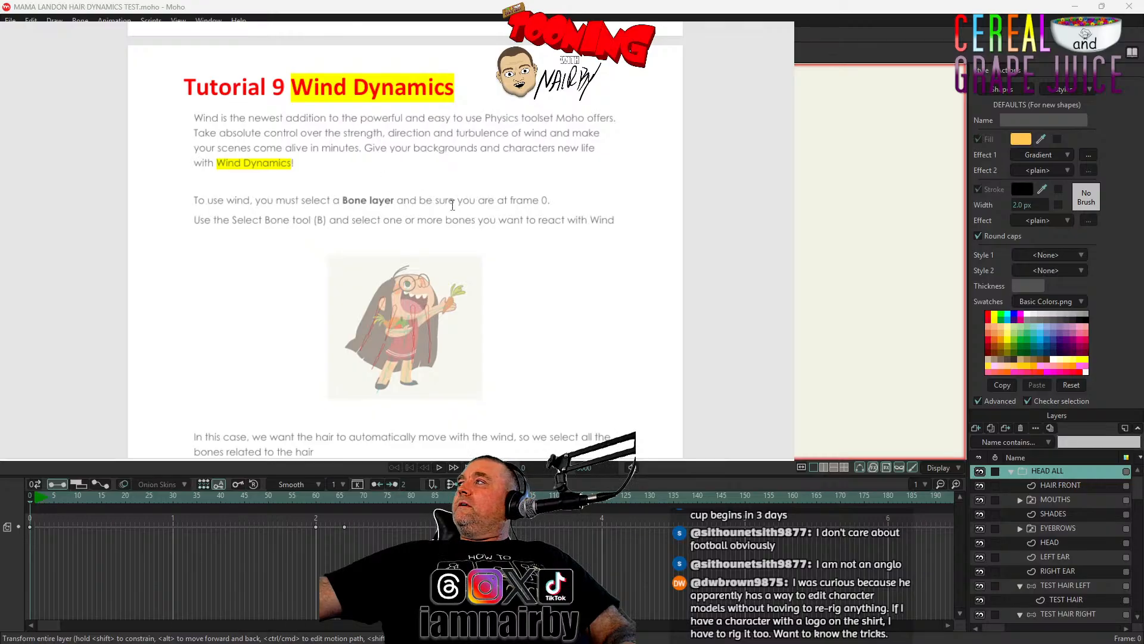
scroll(462, 174, down, 7)
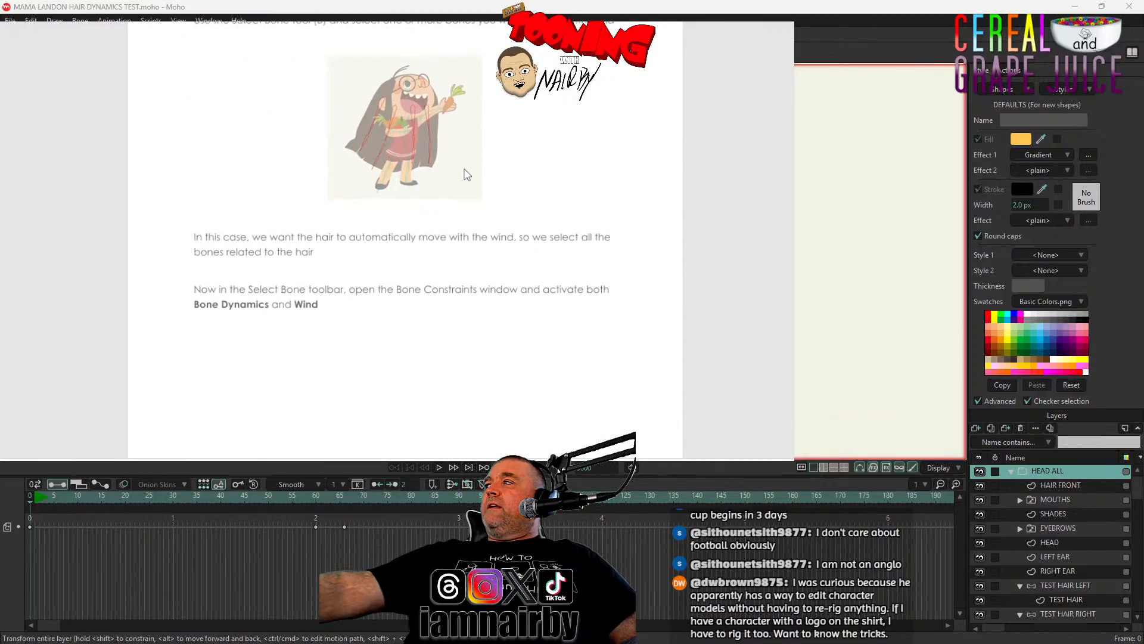
scroll(404, 208, down, 4)
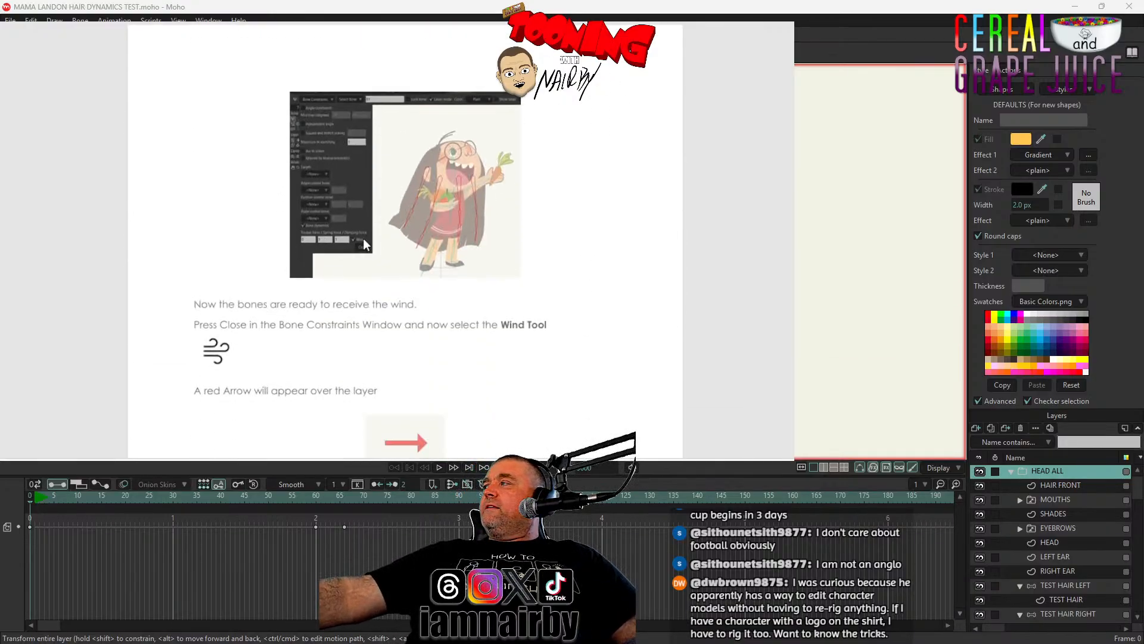
scroll(380, 228, down, 4)
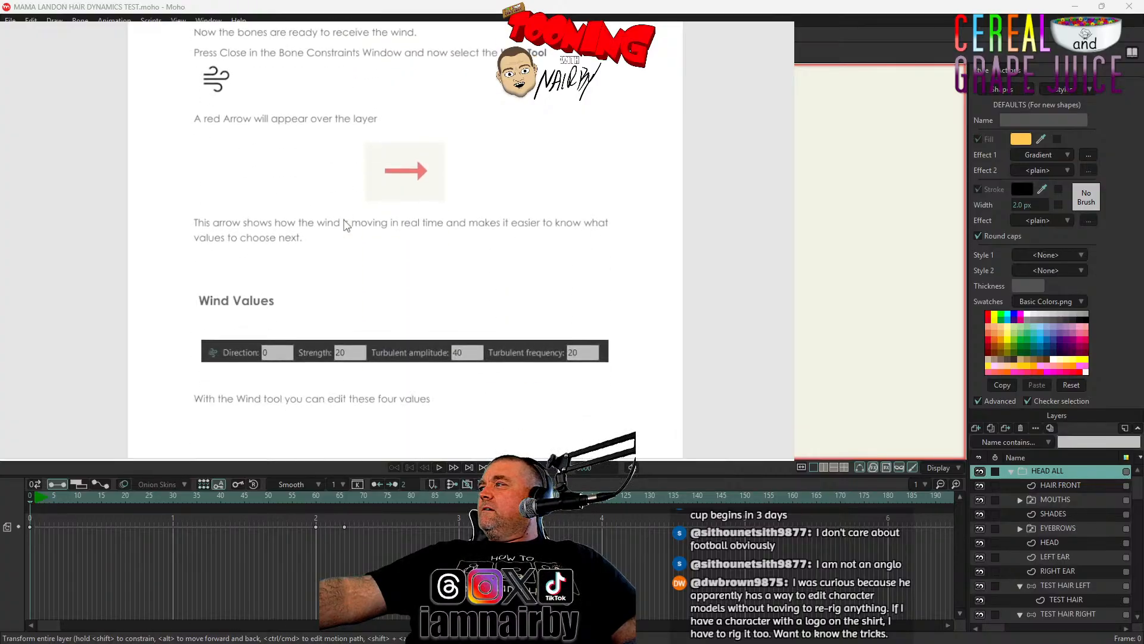
Go back over the manual's Bone Constraints and Wind Tool instructions for making bones react to wind
scroll(345, 225, down, 4)
scroll(346, 225, down, 3)
scroll(343, 155, up, 9)
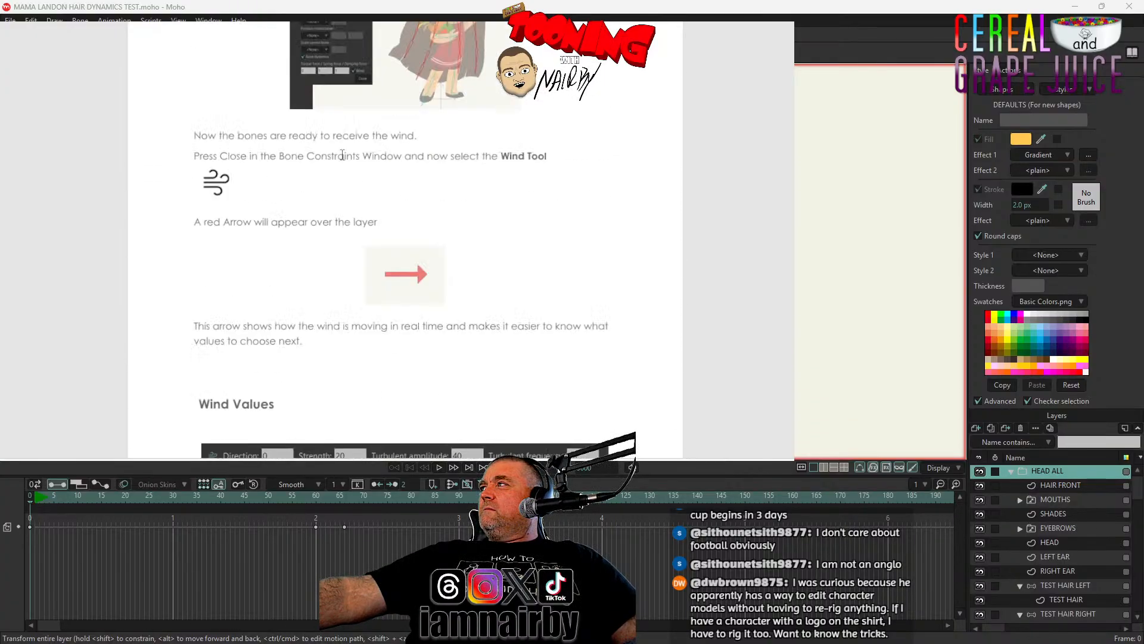
scroll(369, 173, up, 2)
scroll(391, 176, down, 6)
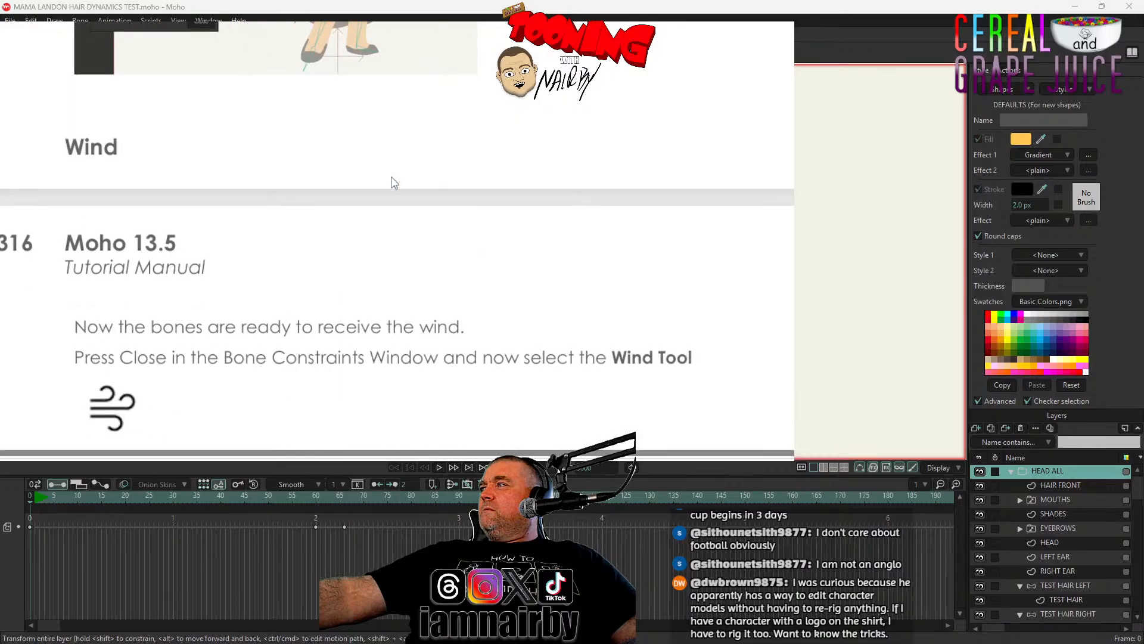
scroll(391, 183, down, 4)
scroll(393, 177, up, 10)
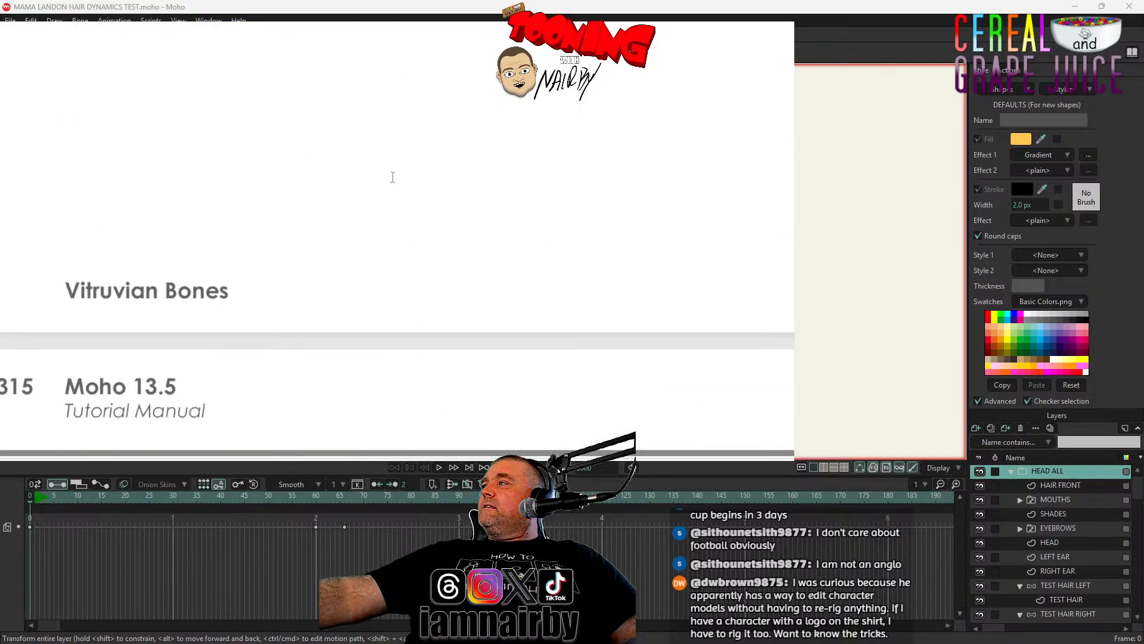
scroll(393, 179, down, 12)
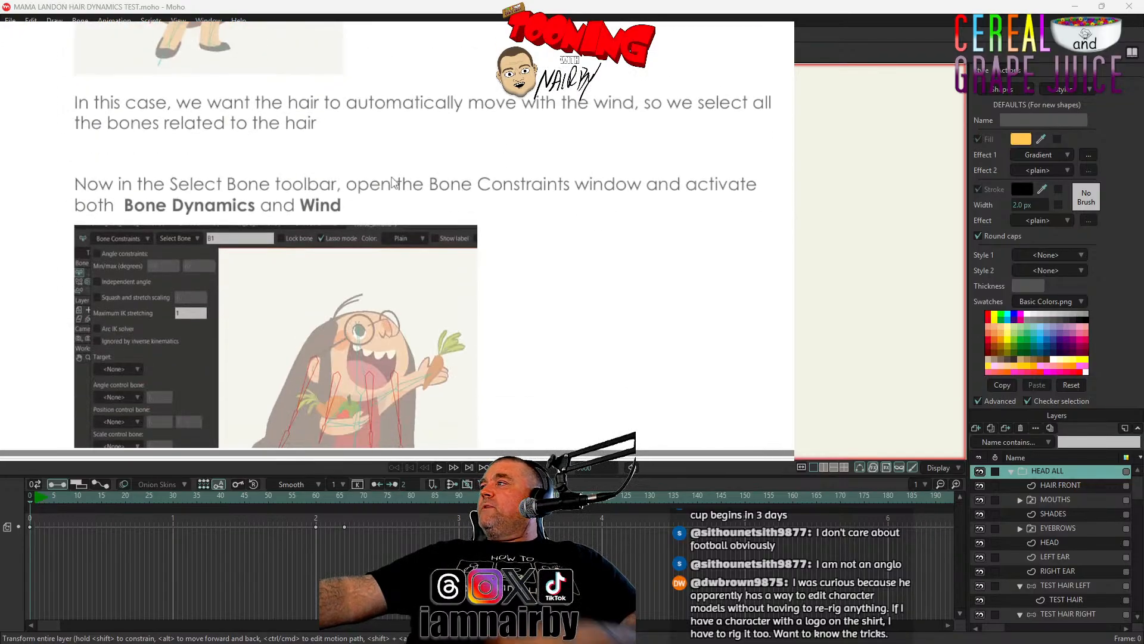
Read the manual's sections on Wind Values, Animating Wind and the bones' dynamics properties
scroll(392, 182, down, 12)
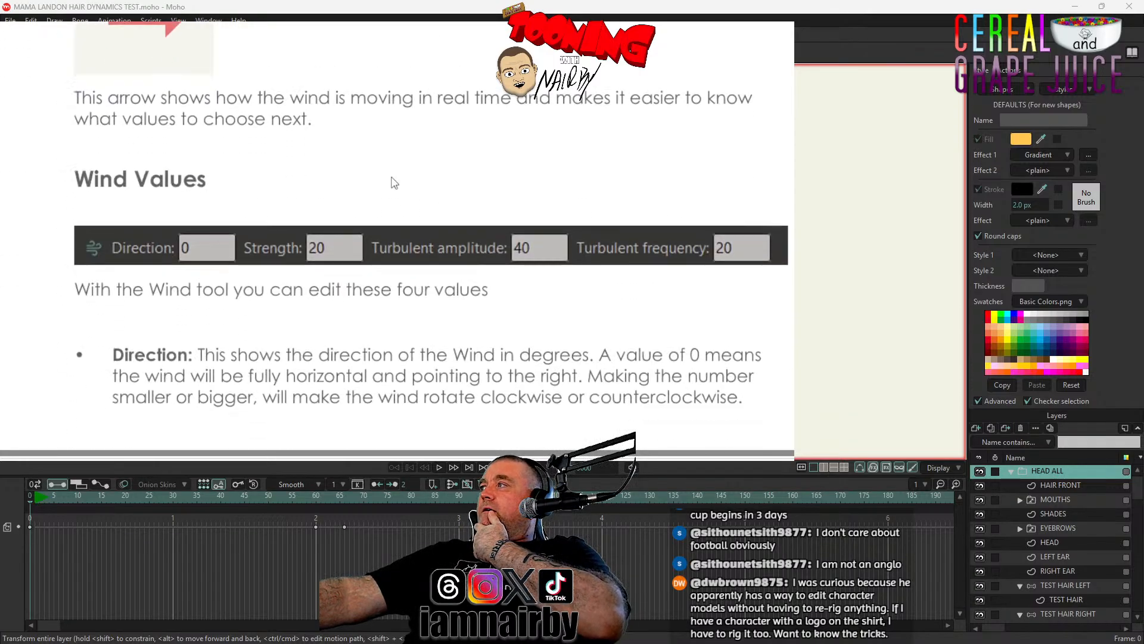
scroll(392, 182, down, 6)
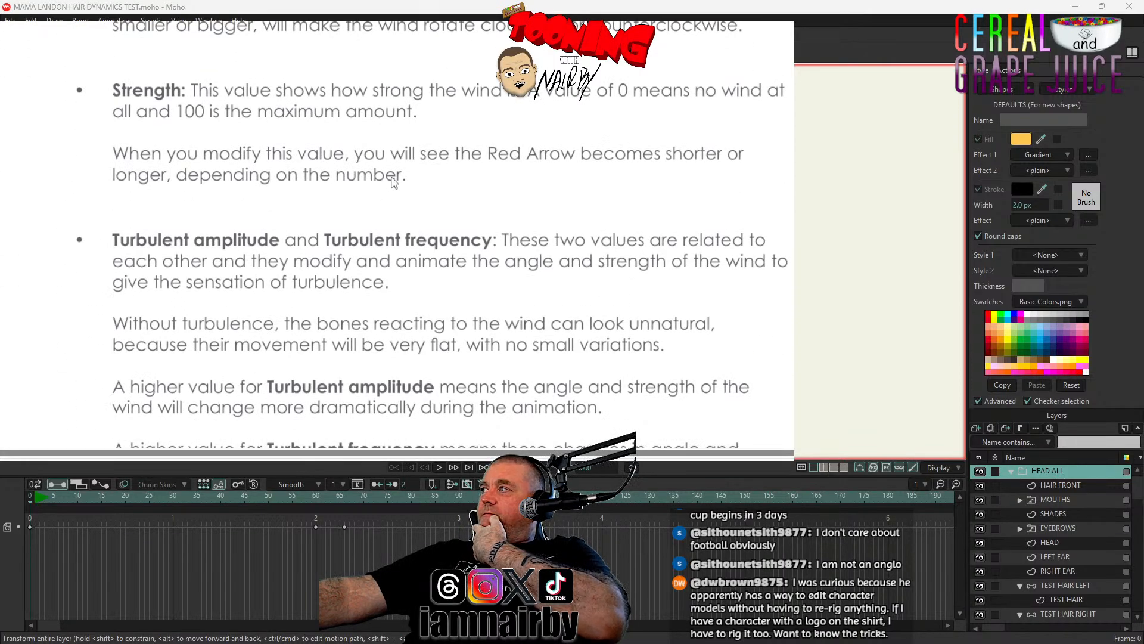
scroll(393, 180, down, 12)
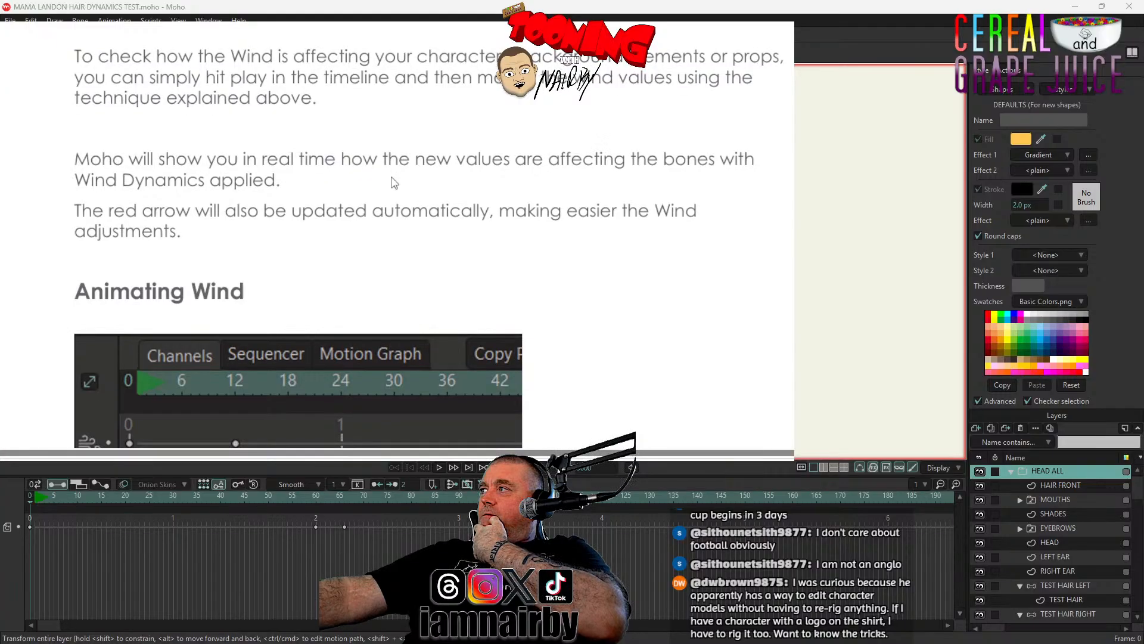
scroll(392, 182, down, 10)
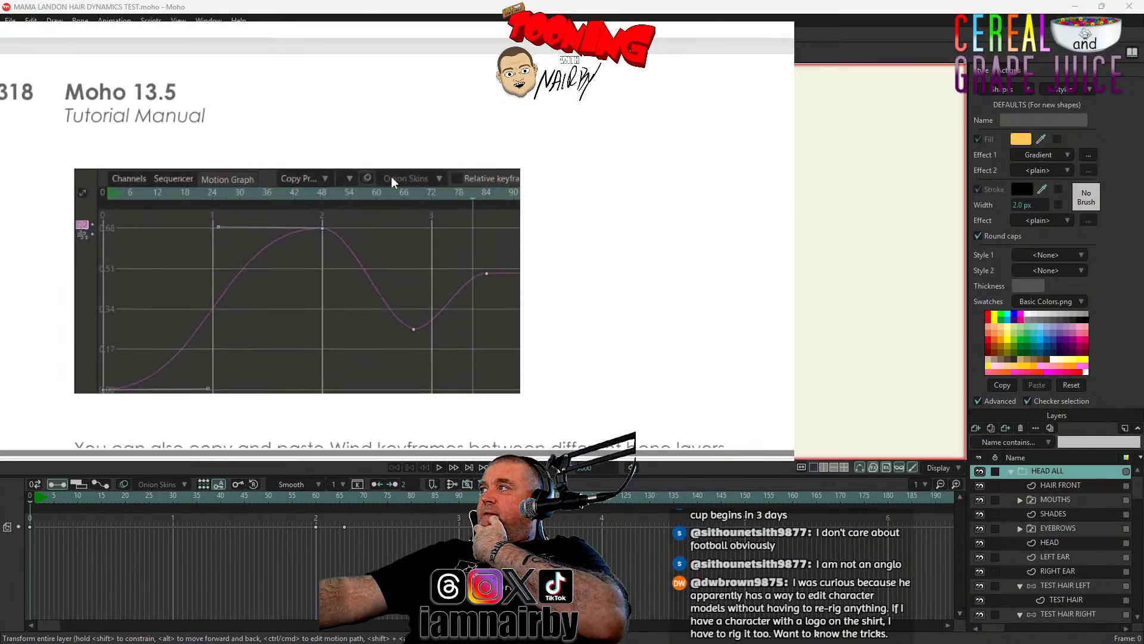
scroll(392, 179, up, 5)
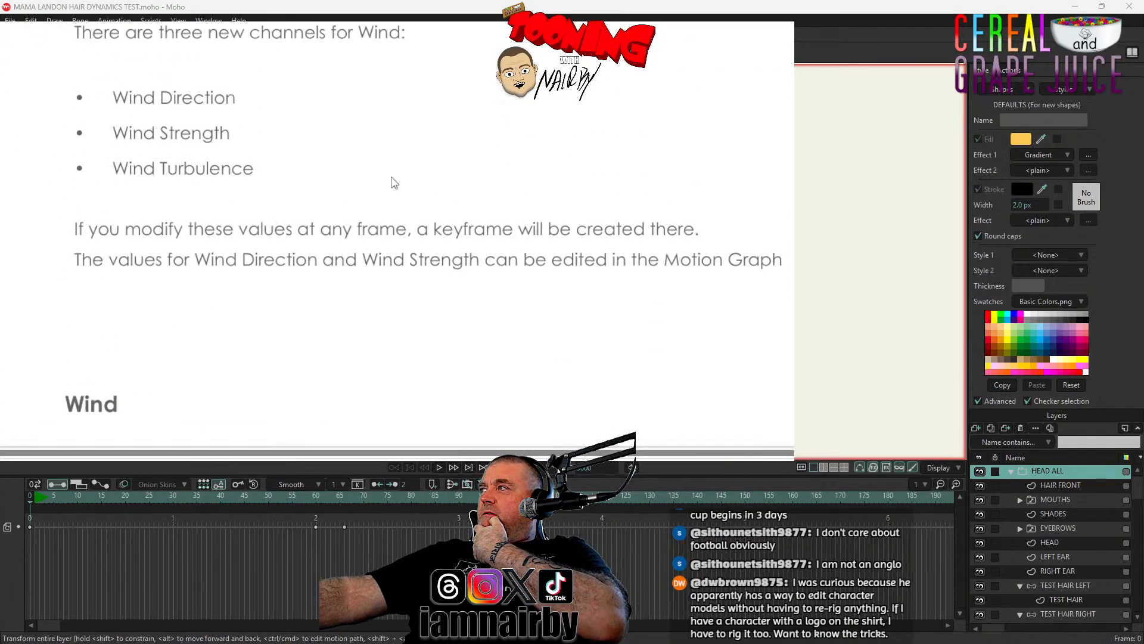
scroll(392, 180, down, 8)
scroll(391, 177, up, 4)
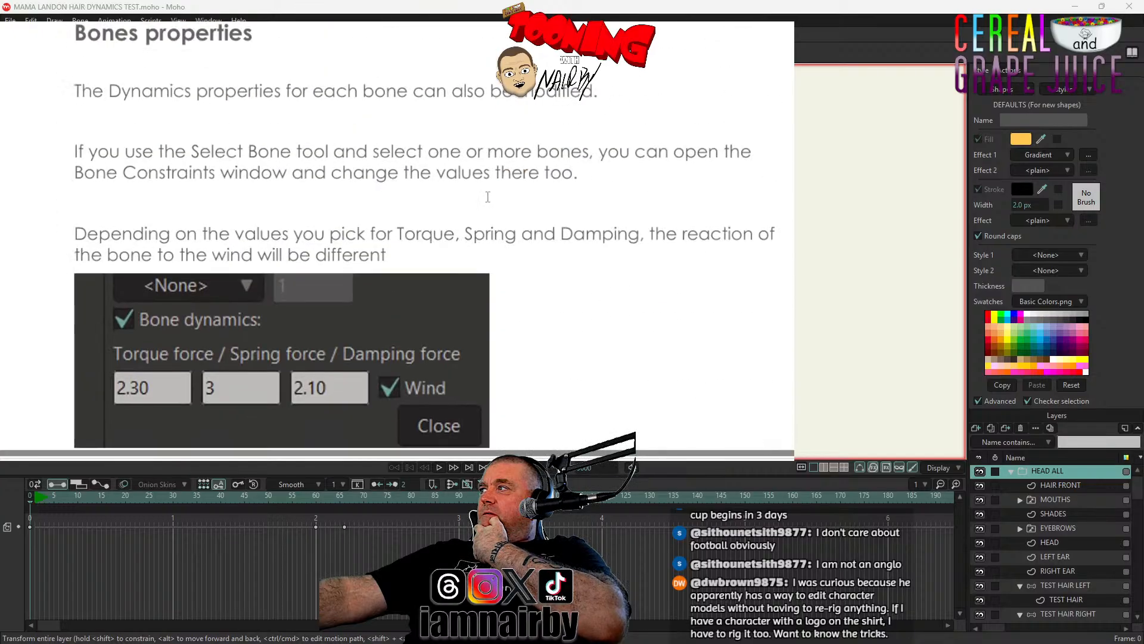
scroll(554, 233, down, 1)
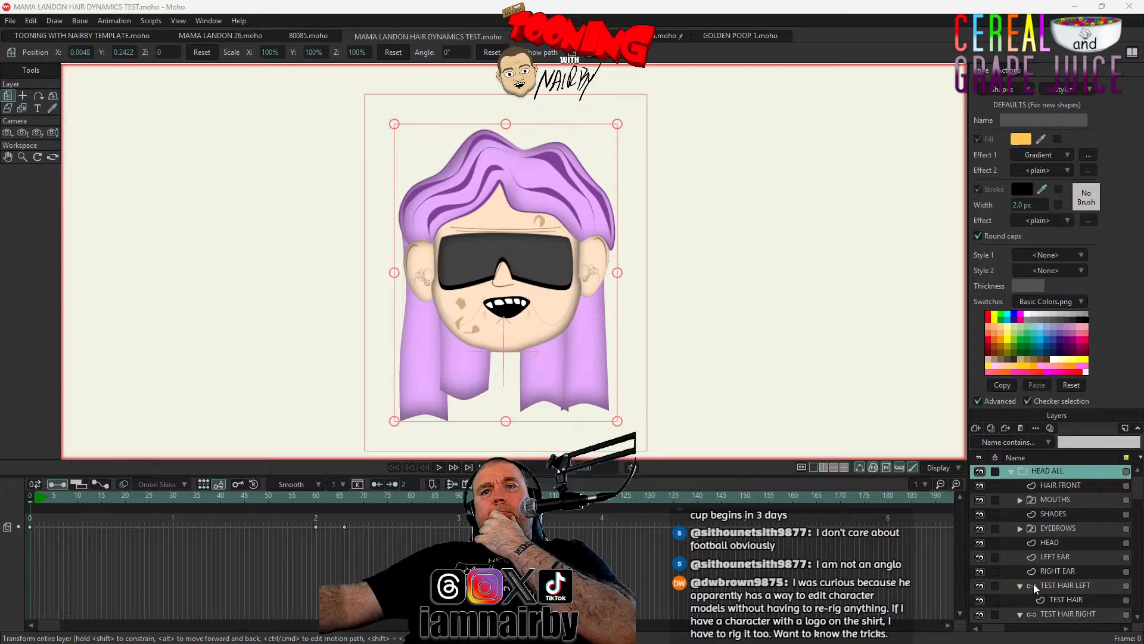
Open the Bone Constraints of the TEST HAIR LEFT layer's bone B2 with Select Bone to inspect its dynamics settings
click(1044, 585)
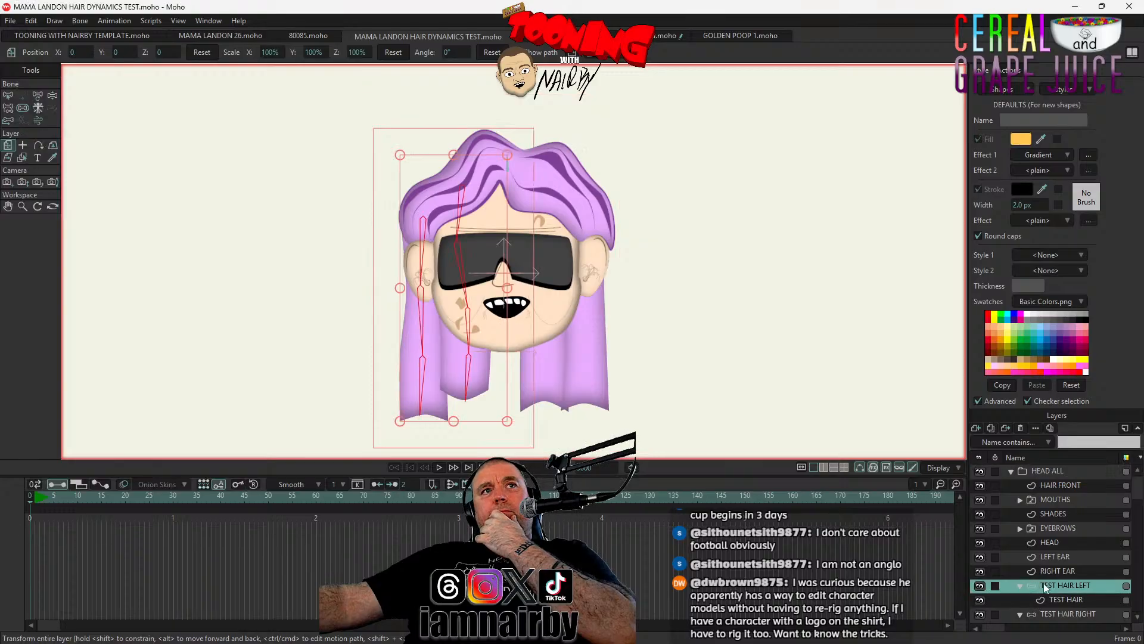
click(8, 96)
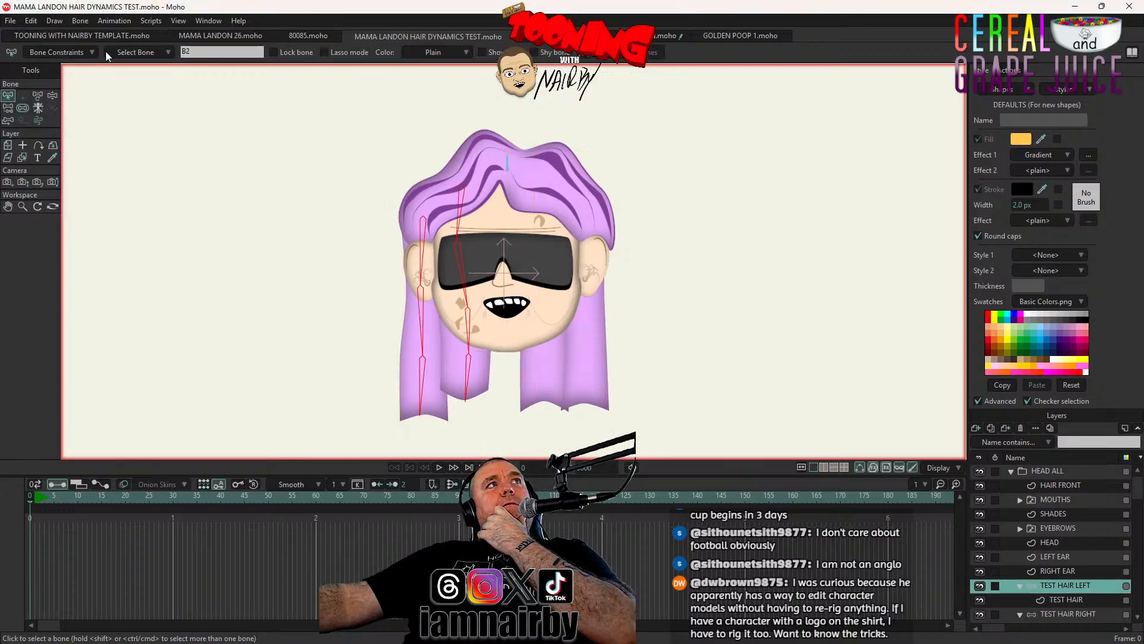
click(94, 51)
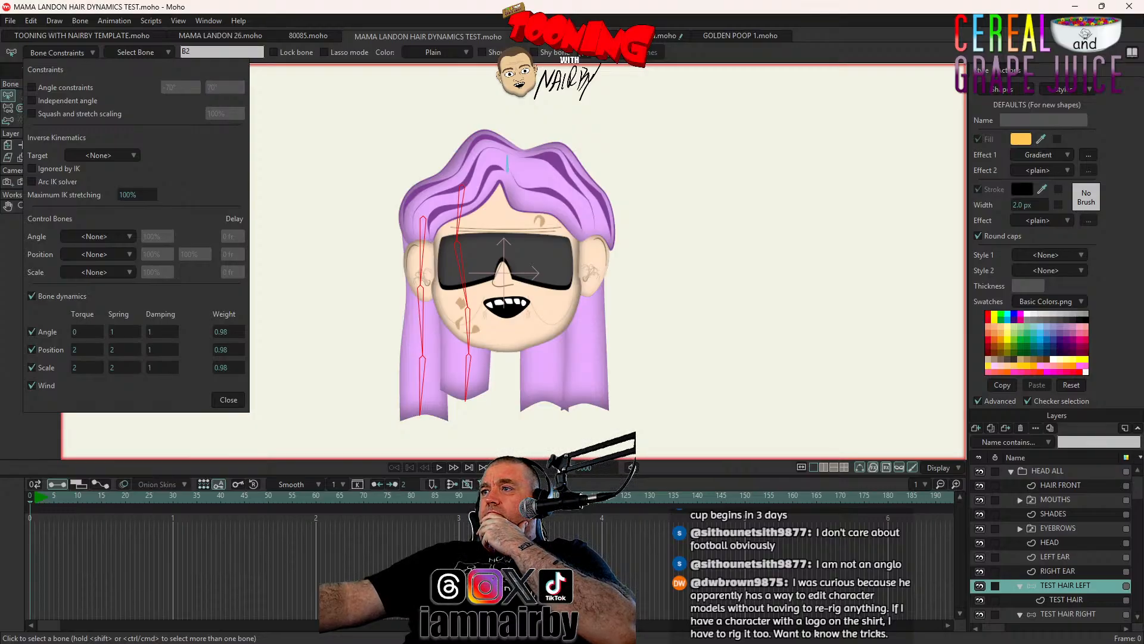
Return to the manual and examine its explanation of Torque, Spring and Damping Force and the pages after it
key(alt+Tab)
scroll(397, 239, up, 2)
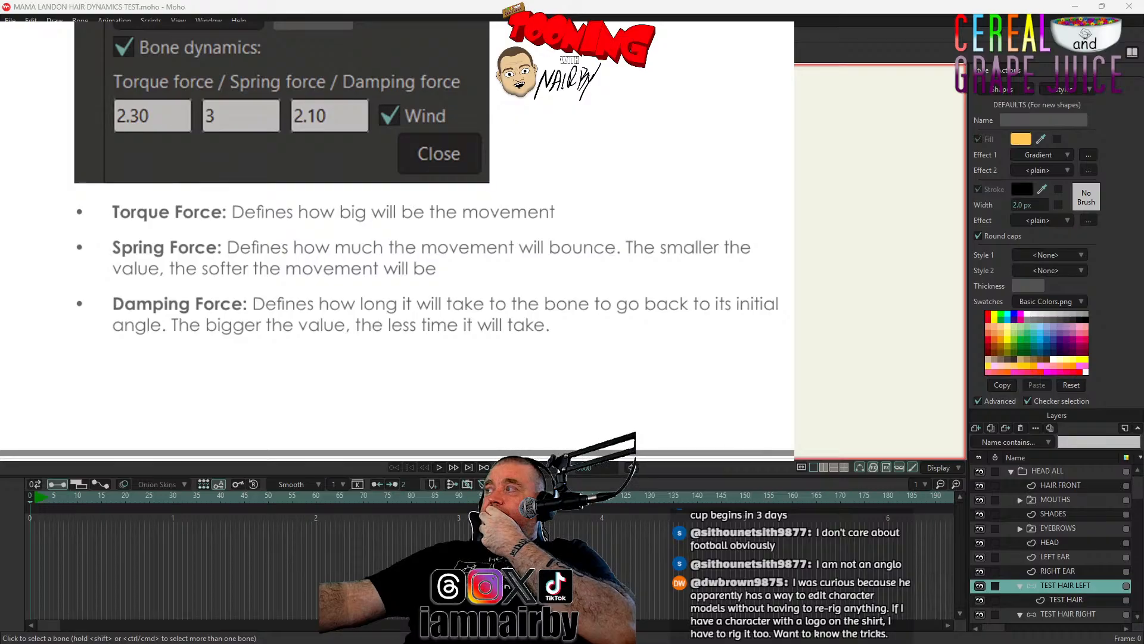
scroll(397, 239, down, 10)
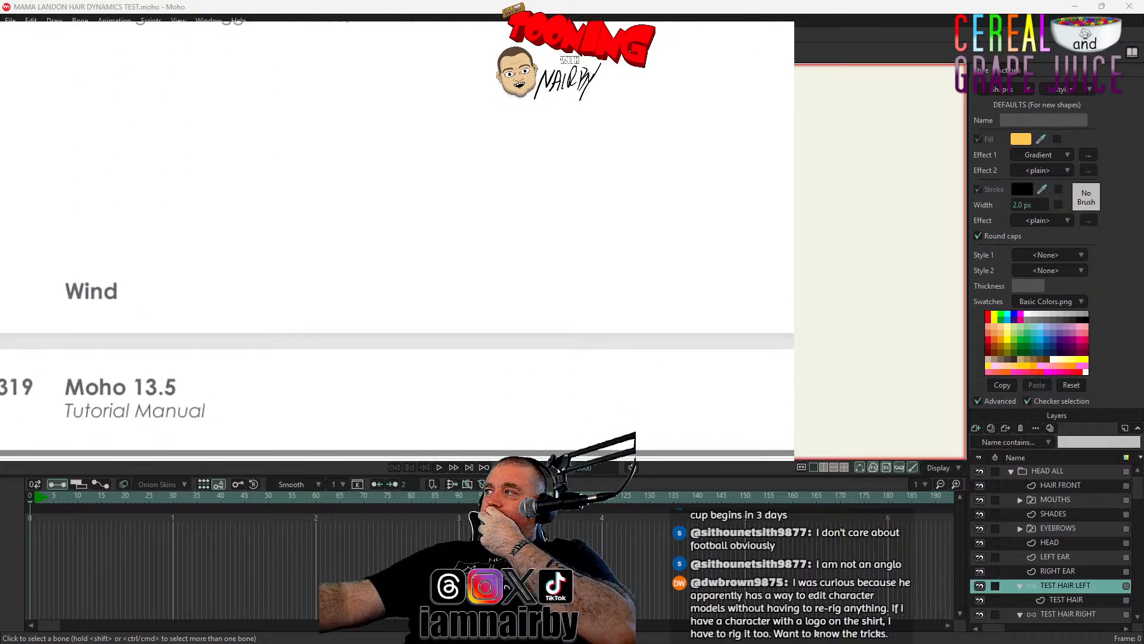
scroll(397, 238, down, 15)
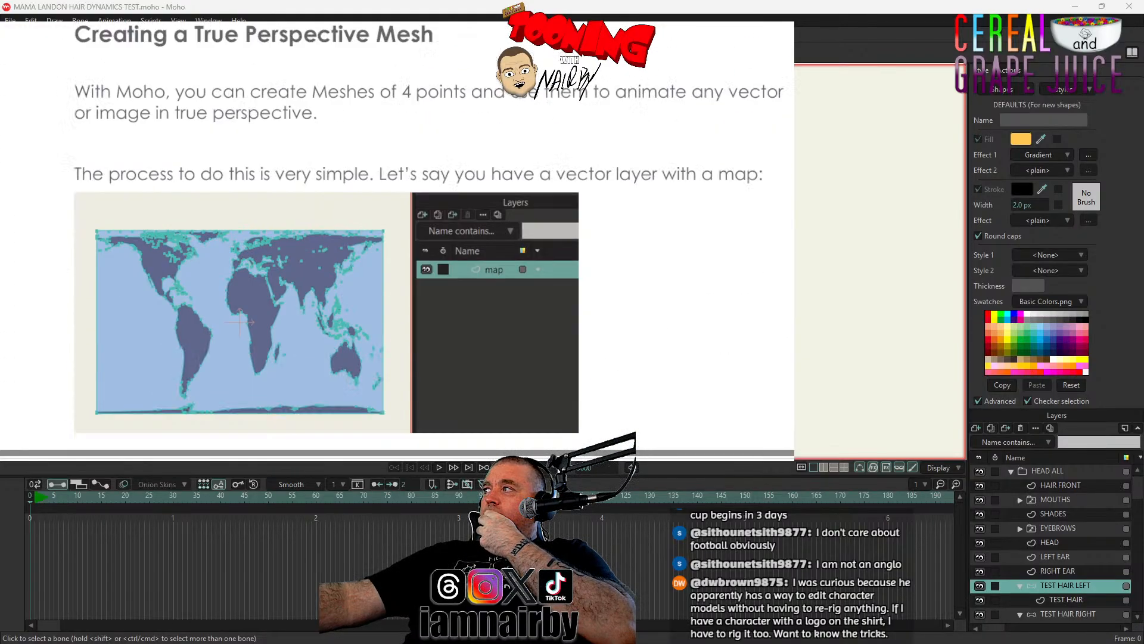
scroll(397, 238, down, 5)
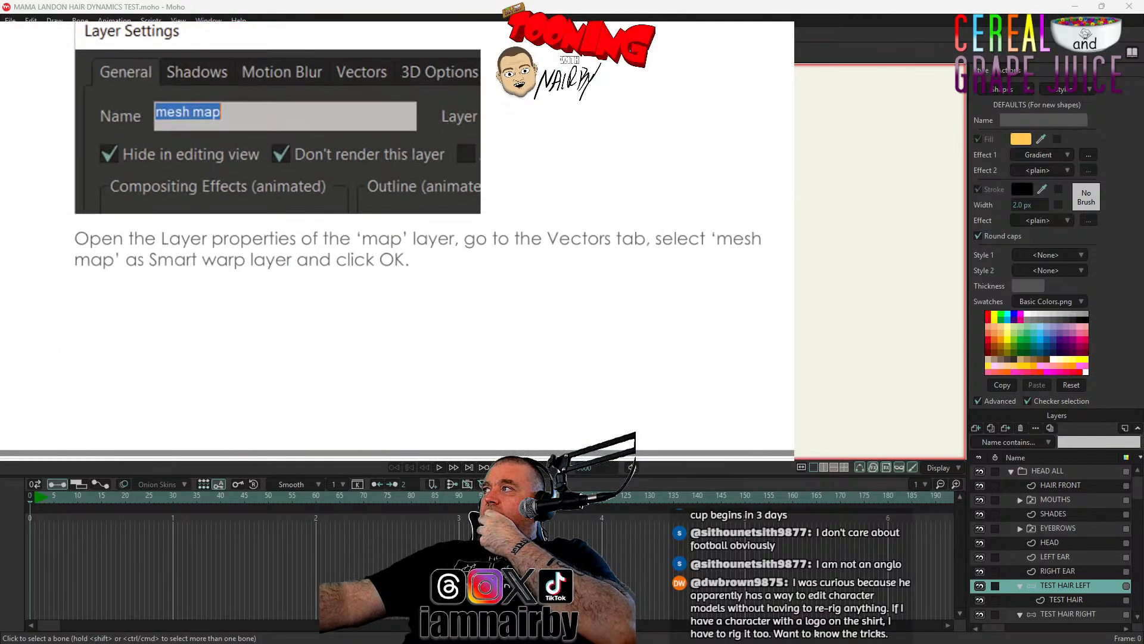
scroll(396, 239, up, 10)
scroll(397, 239, up, 15)
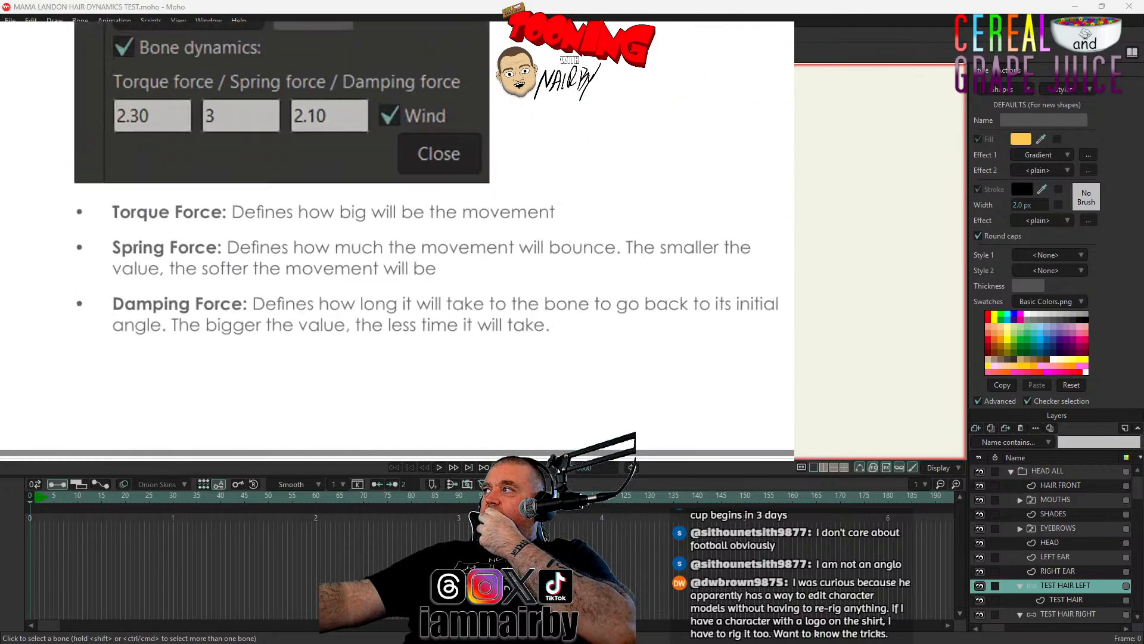
Reread the manual's turbulence and Wind Tool sections, and switch to the list of Moho tutorial videos
scroll(397, 238, up, 10)
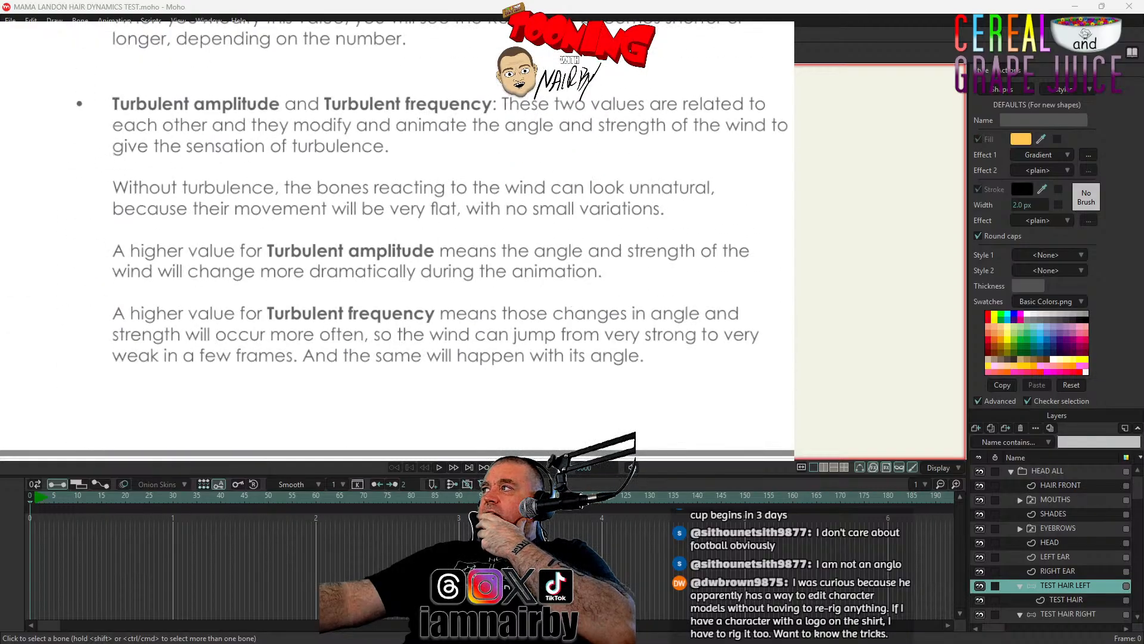
scroll(396, 238, up, 10)
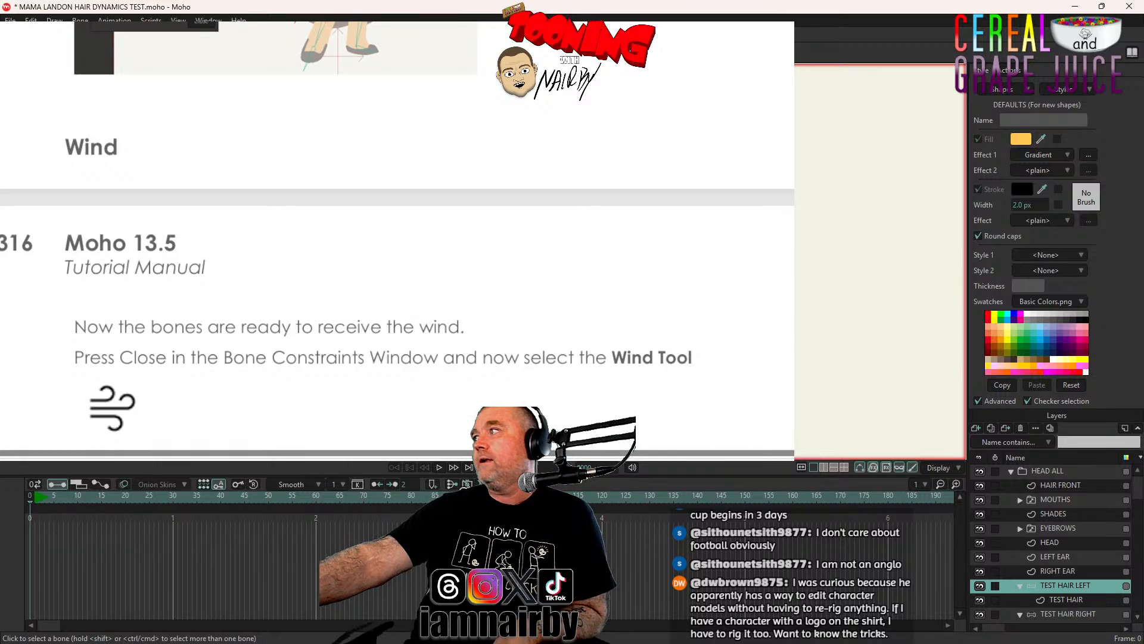
scroll(397, 238, down, 5)
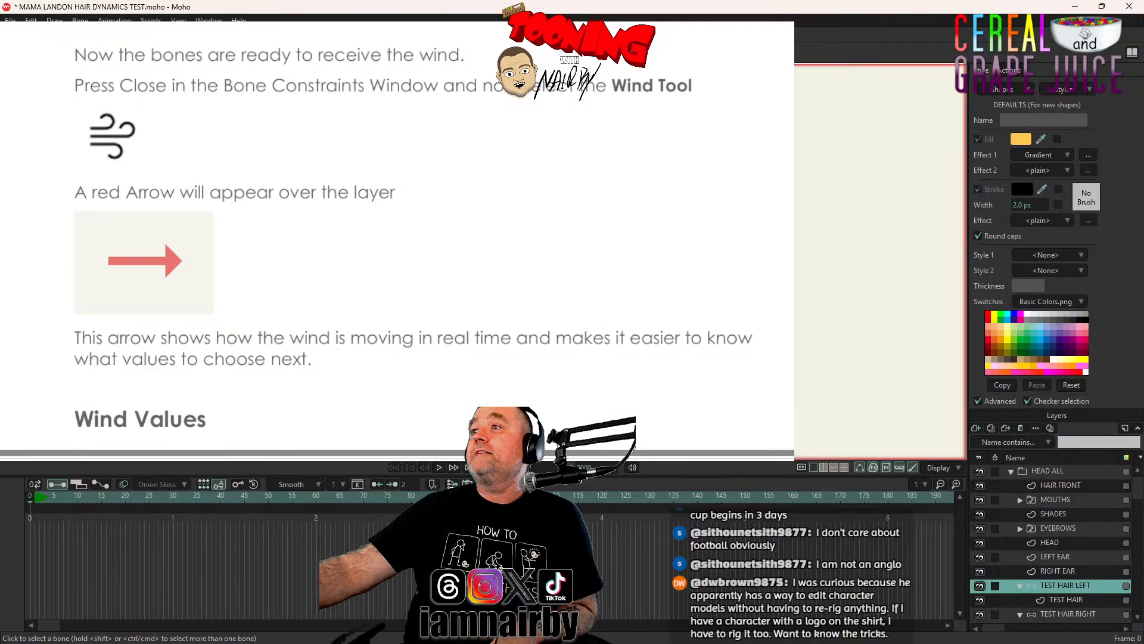
key(alt+Tab)
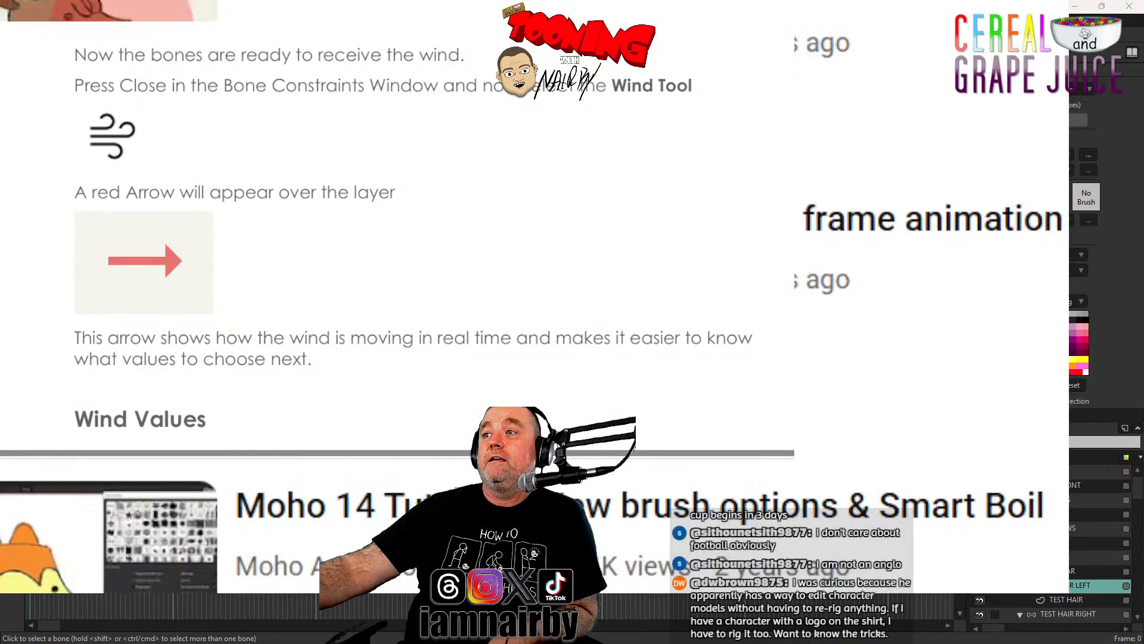